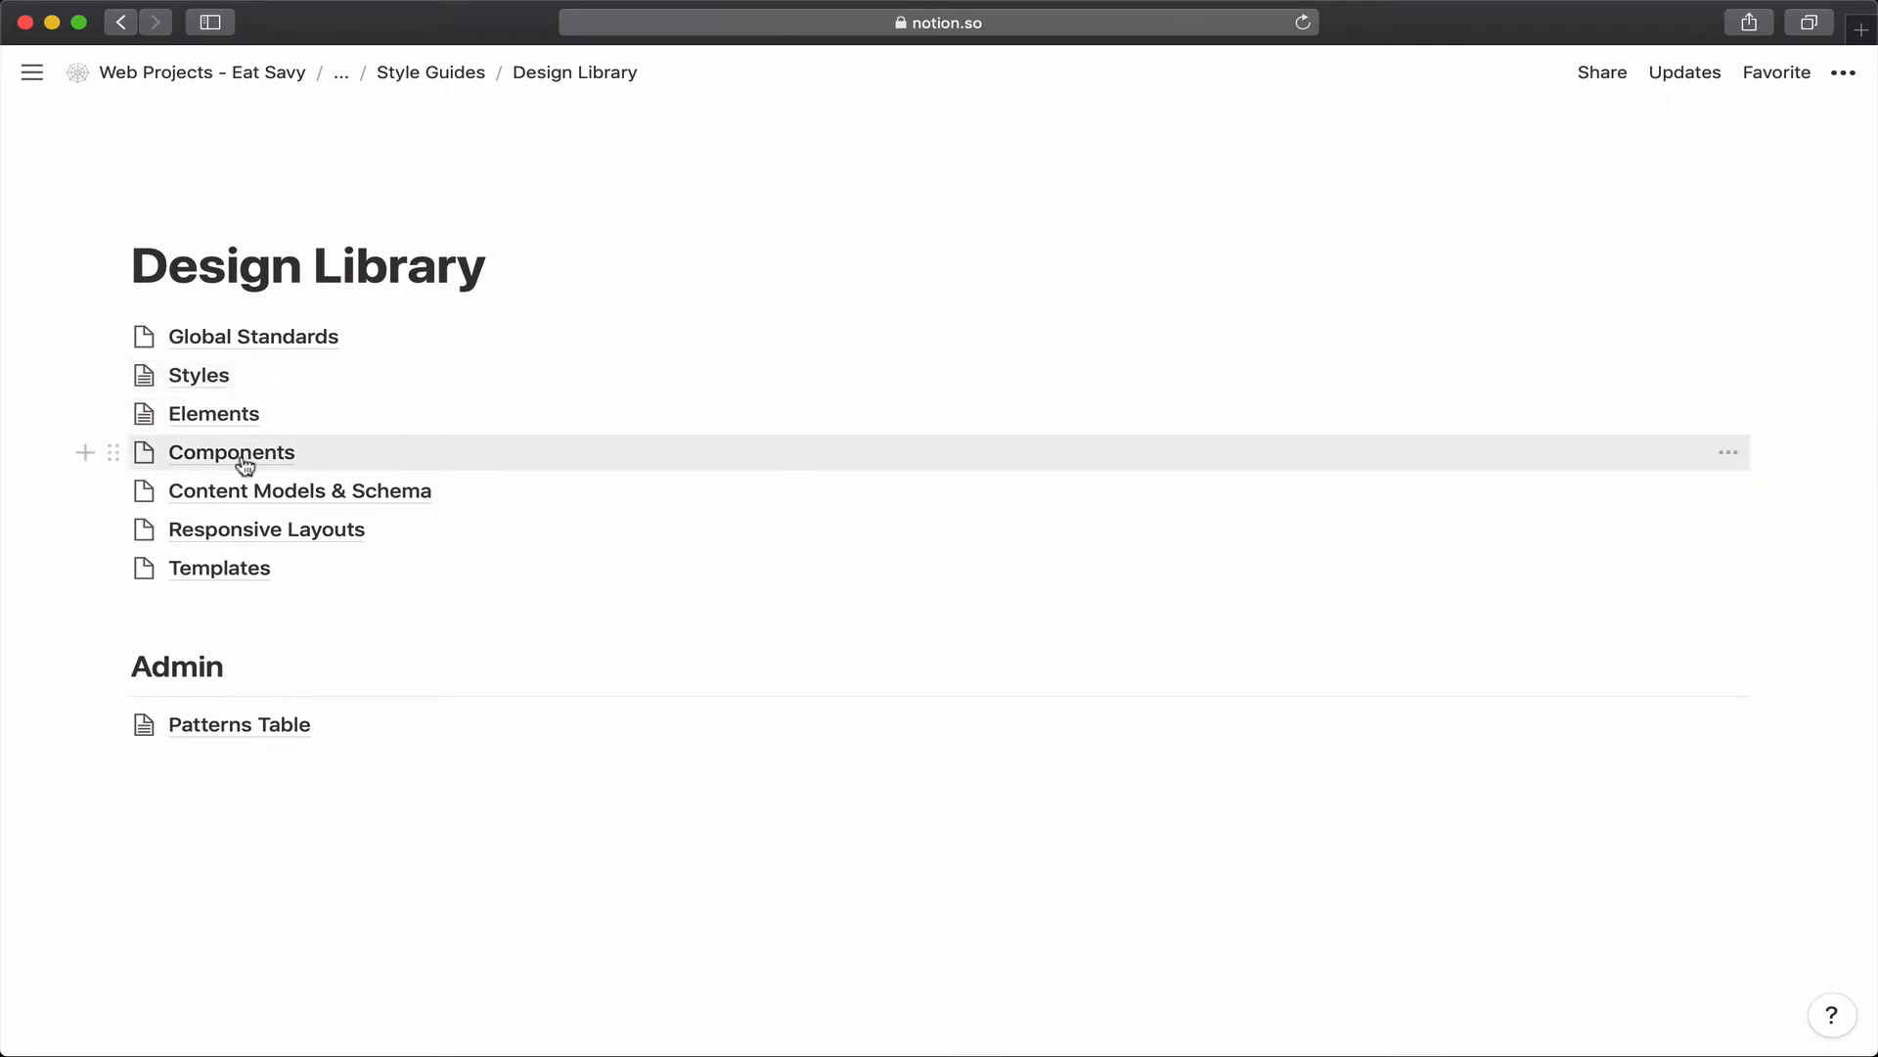
Open the Components page from the Design Library and start it as an empty page.
click(243, 462)
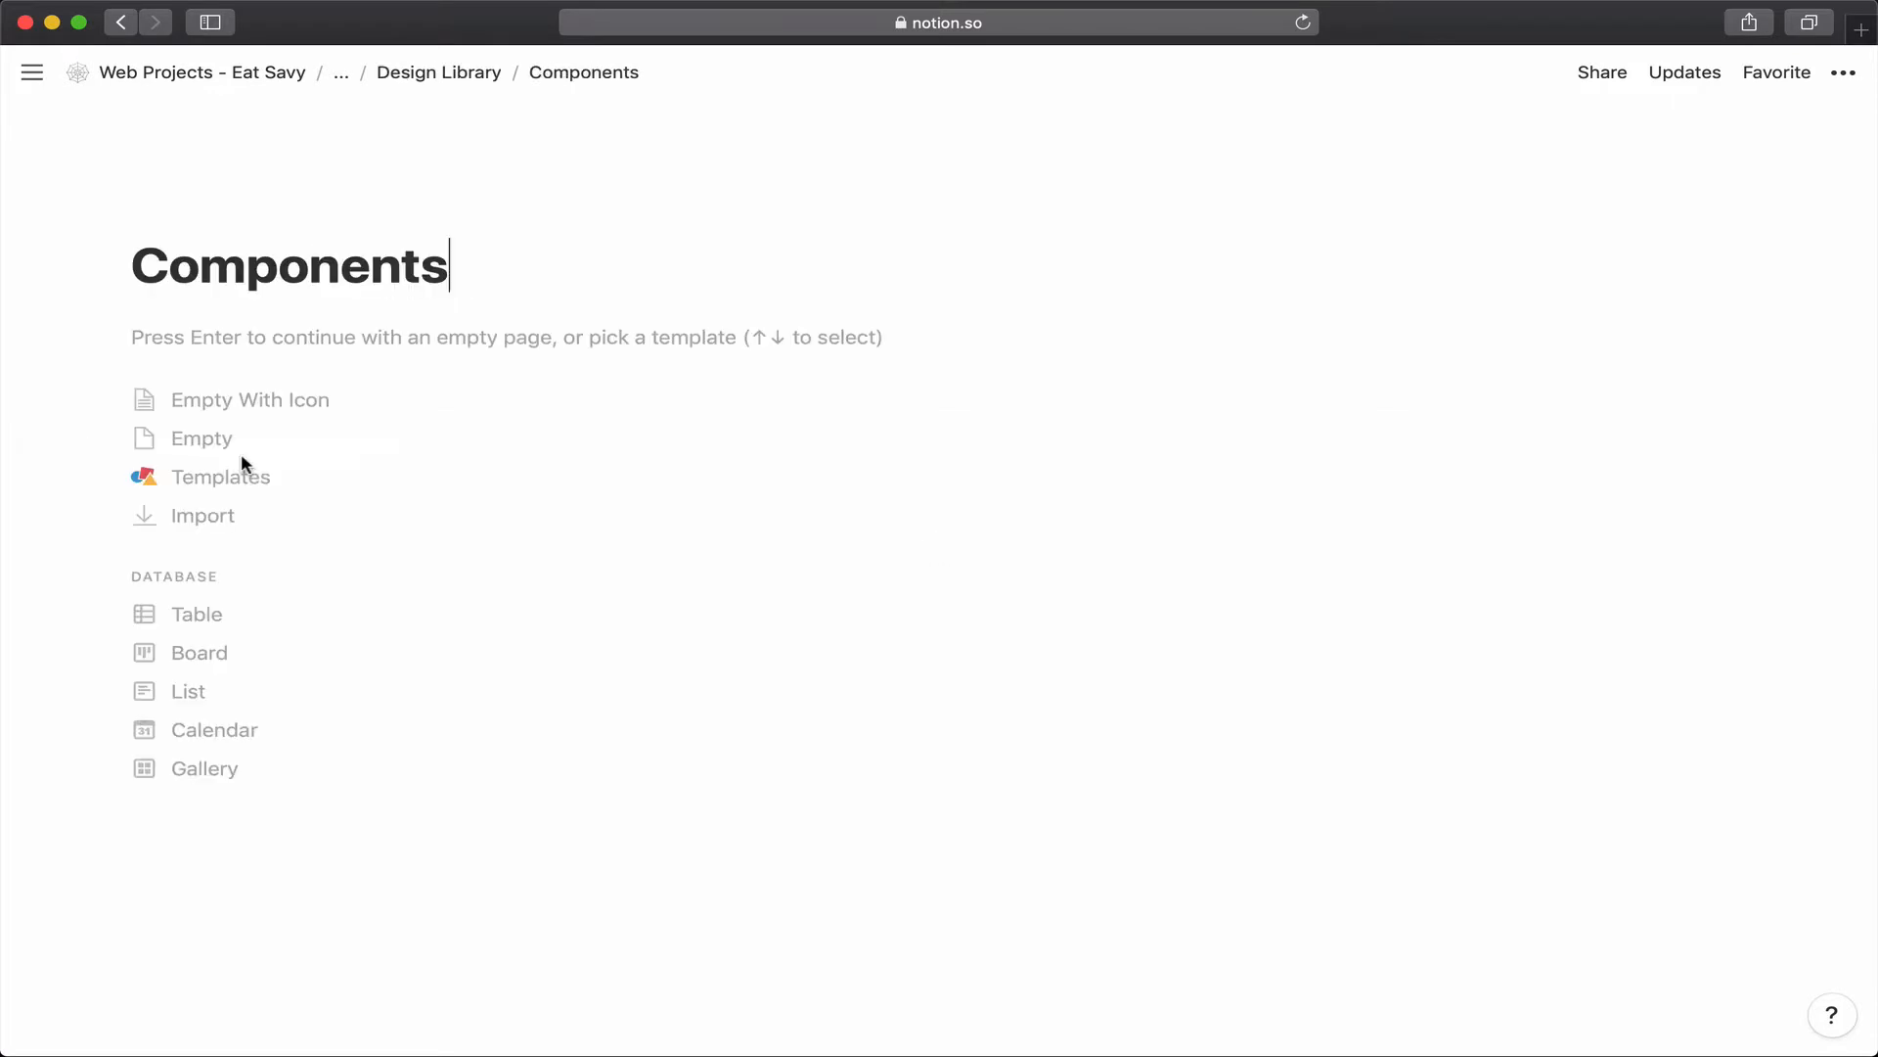
key(Return)
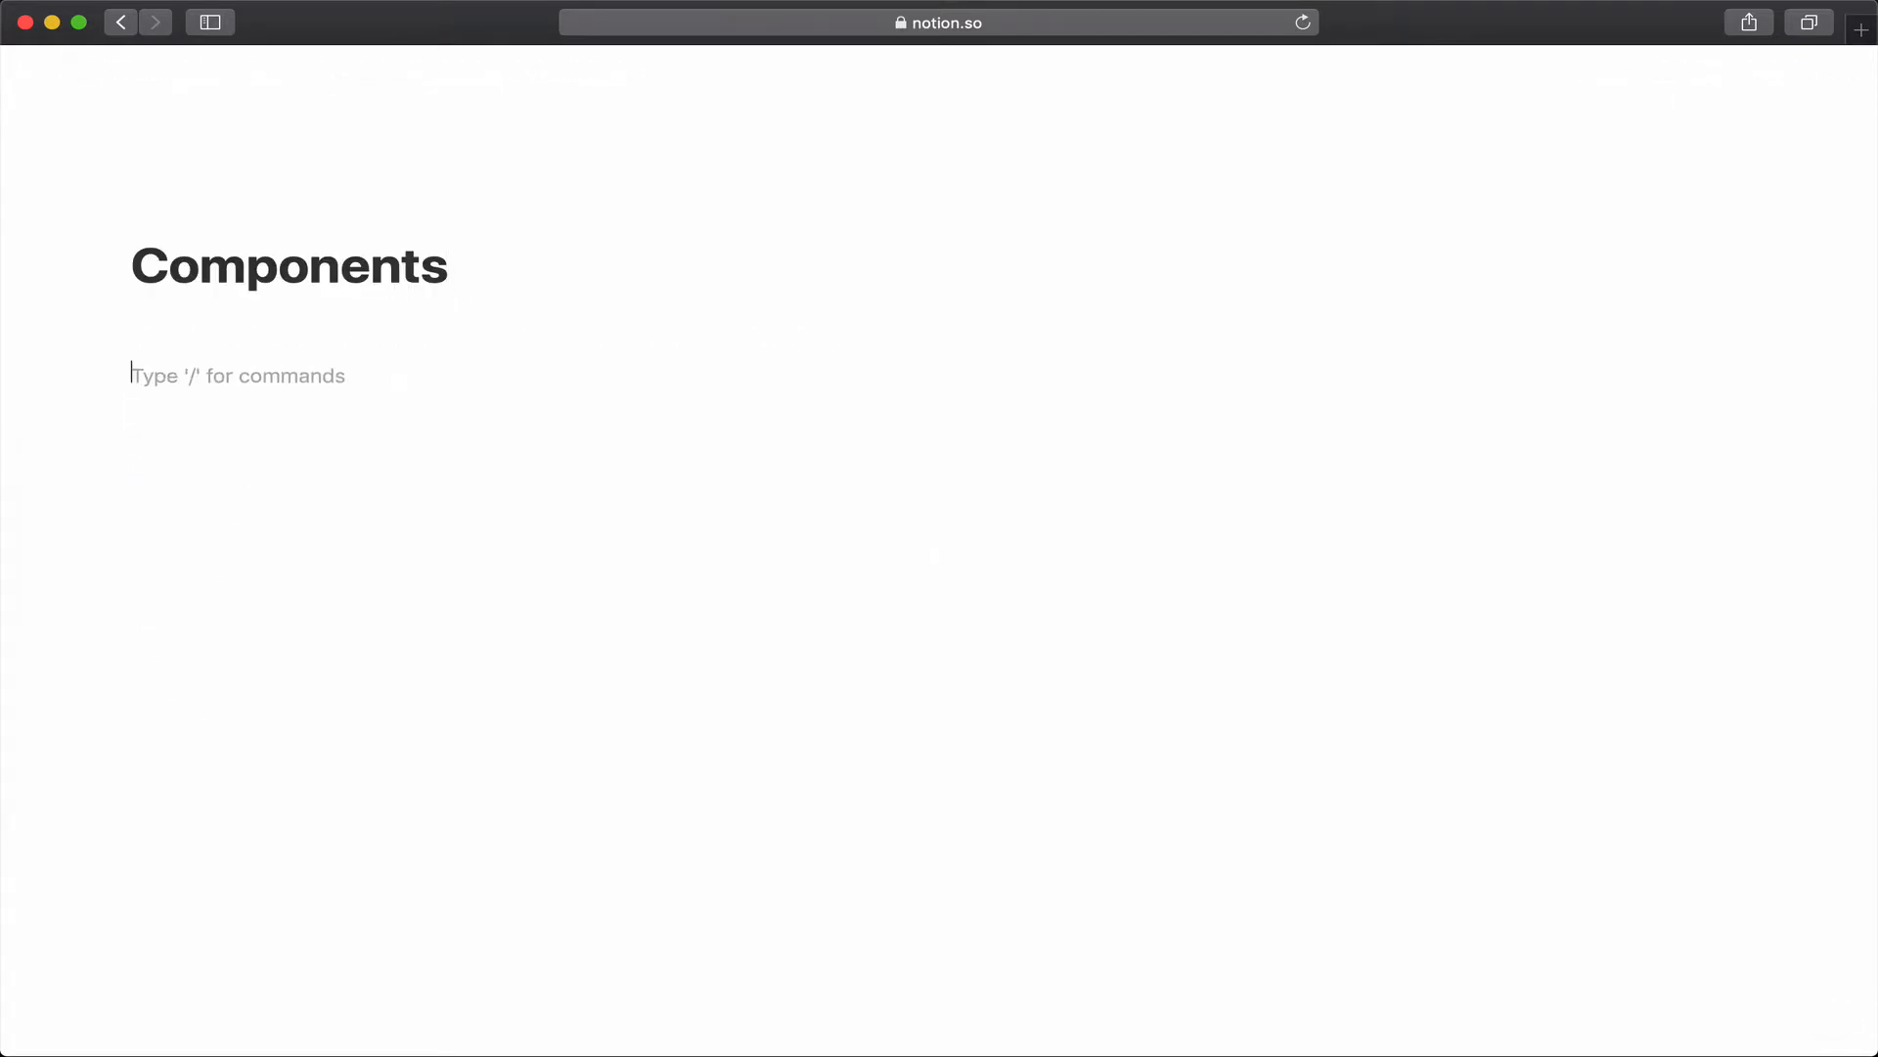
text(/)
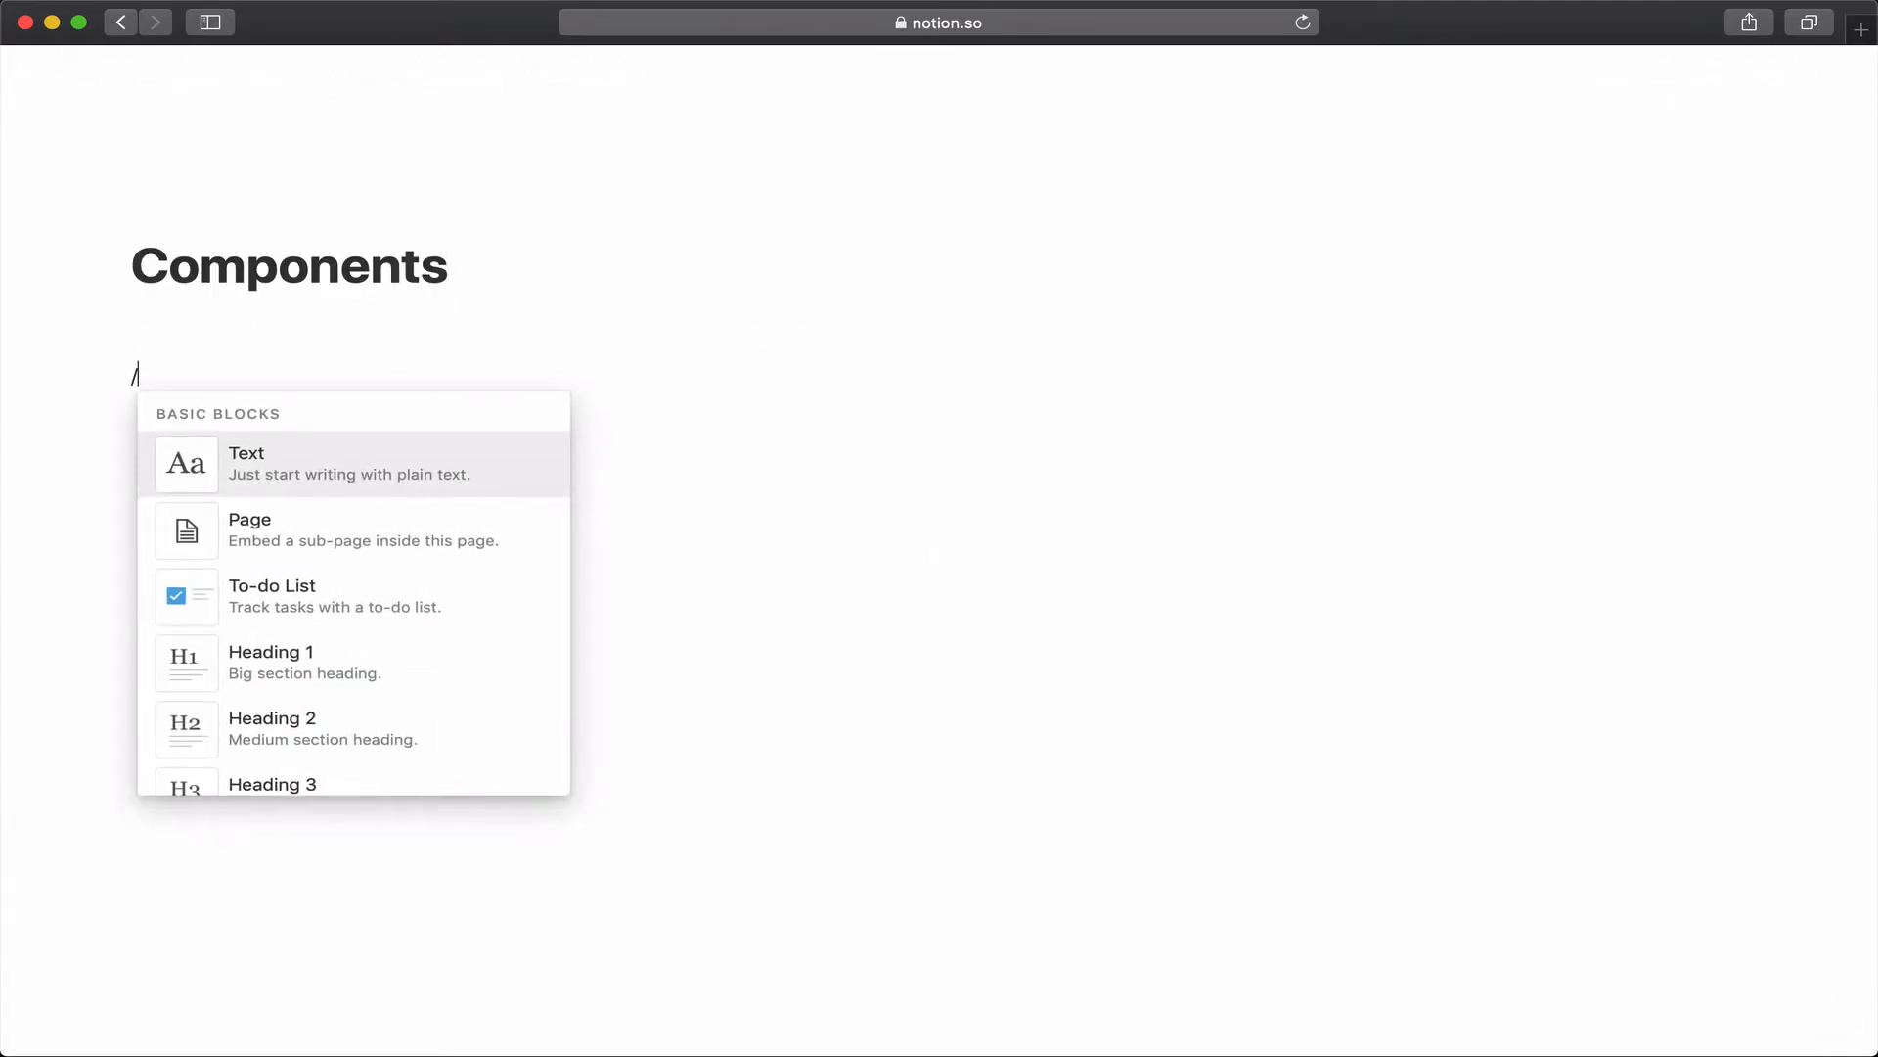
key(BackSpace)
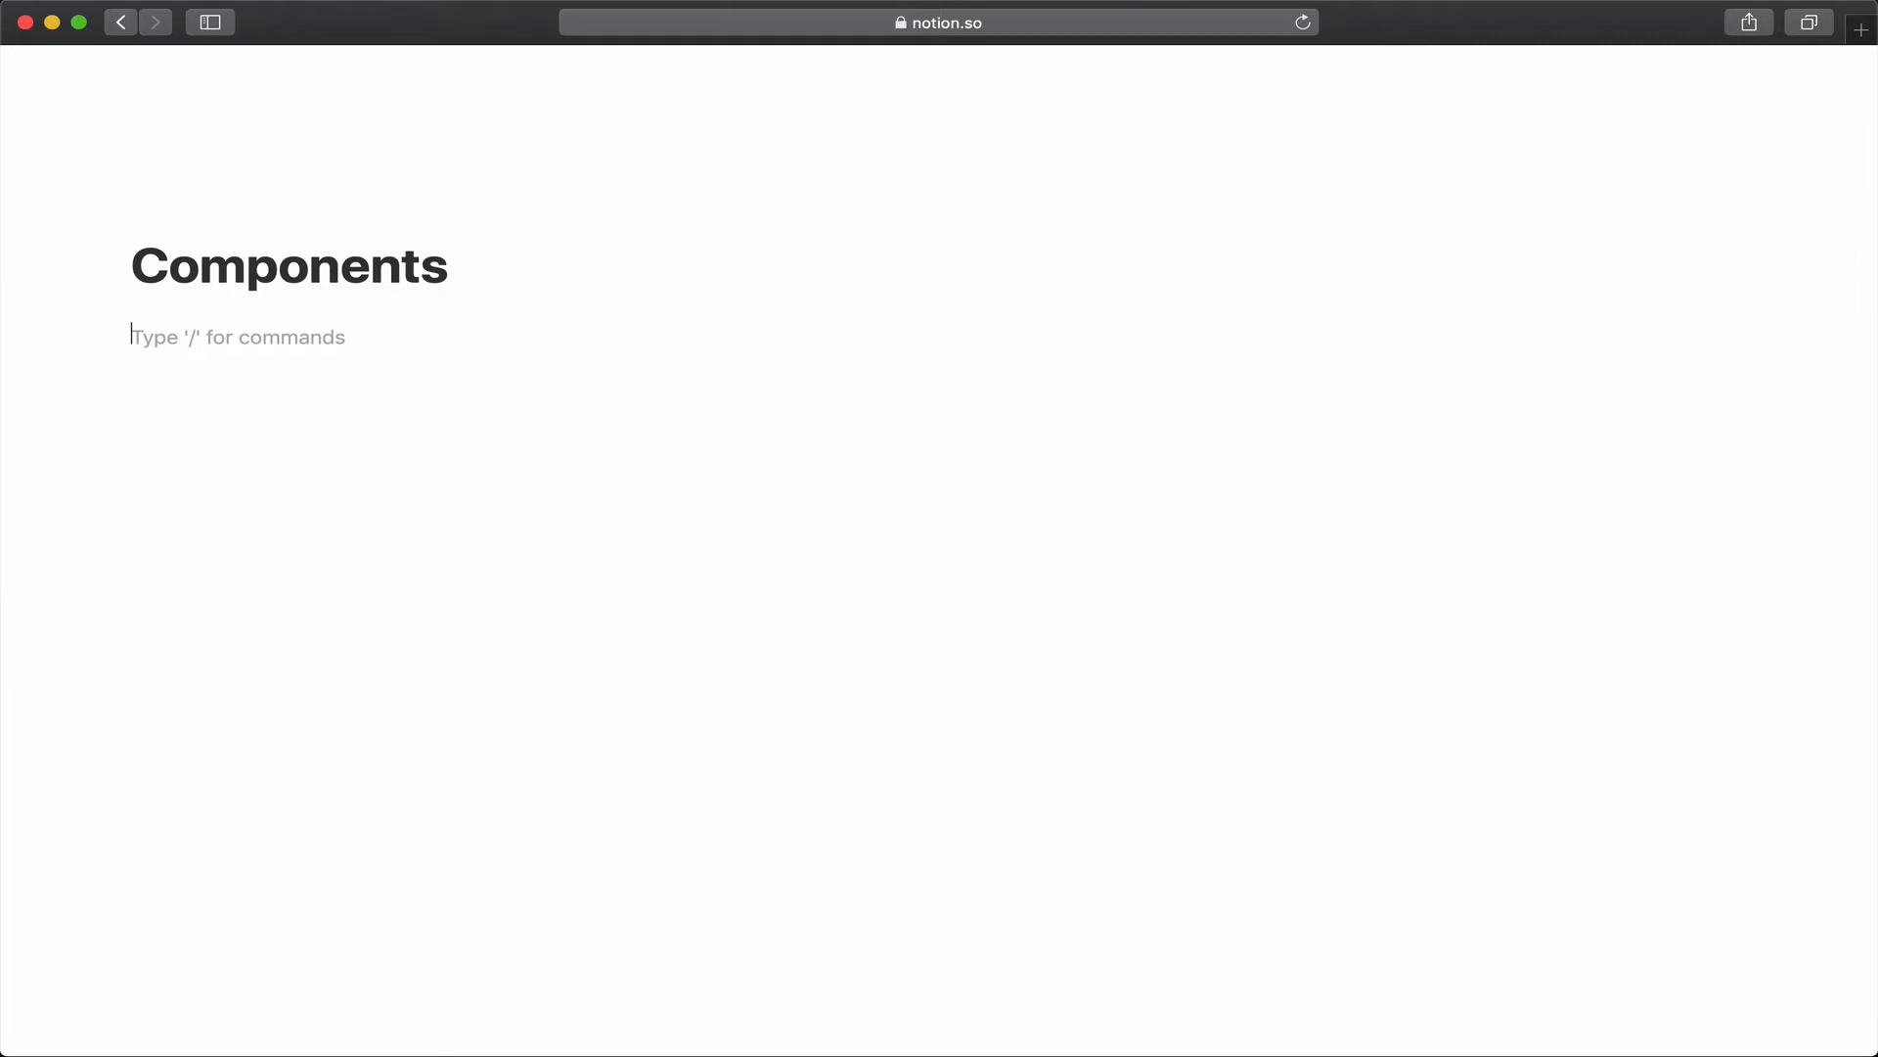
Add a second-level heading "Overview" to the Components page with a divider line beneath it.
text(Ov)
key(BackSpace)
text(#)
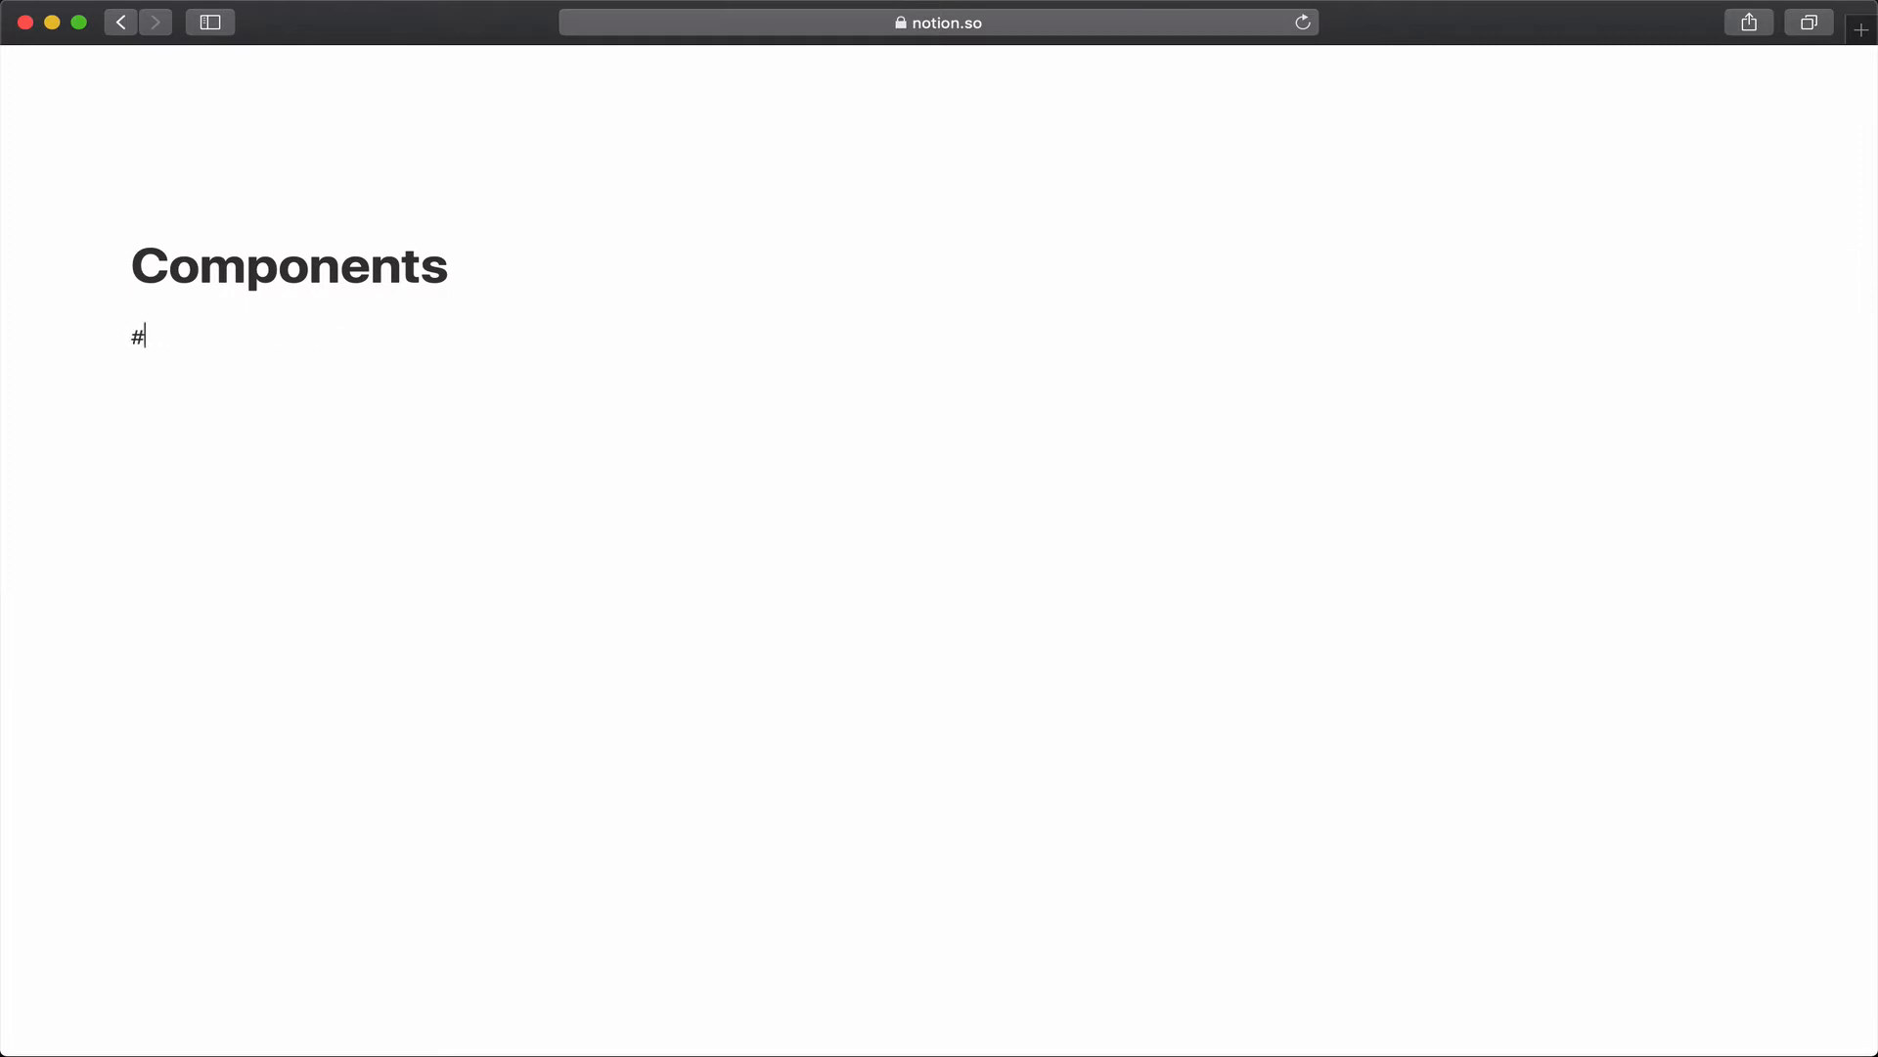
text(# overview)
key(Return)
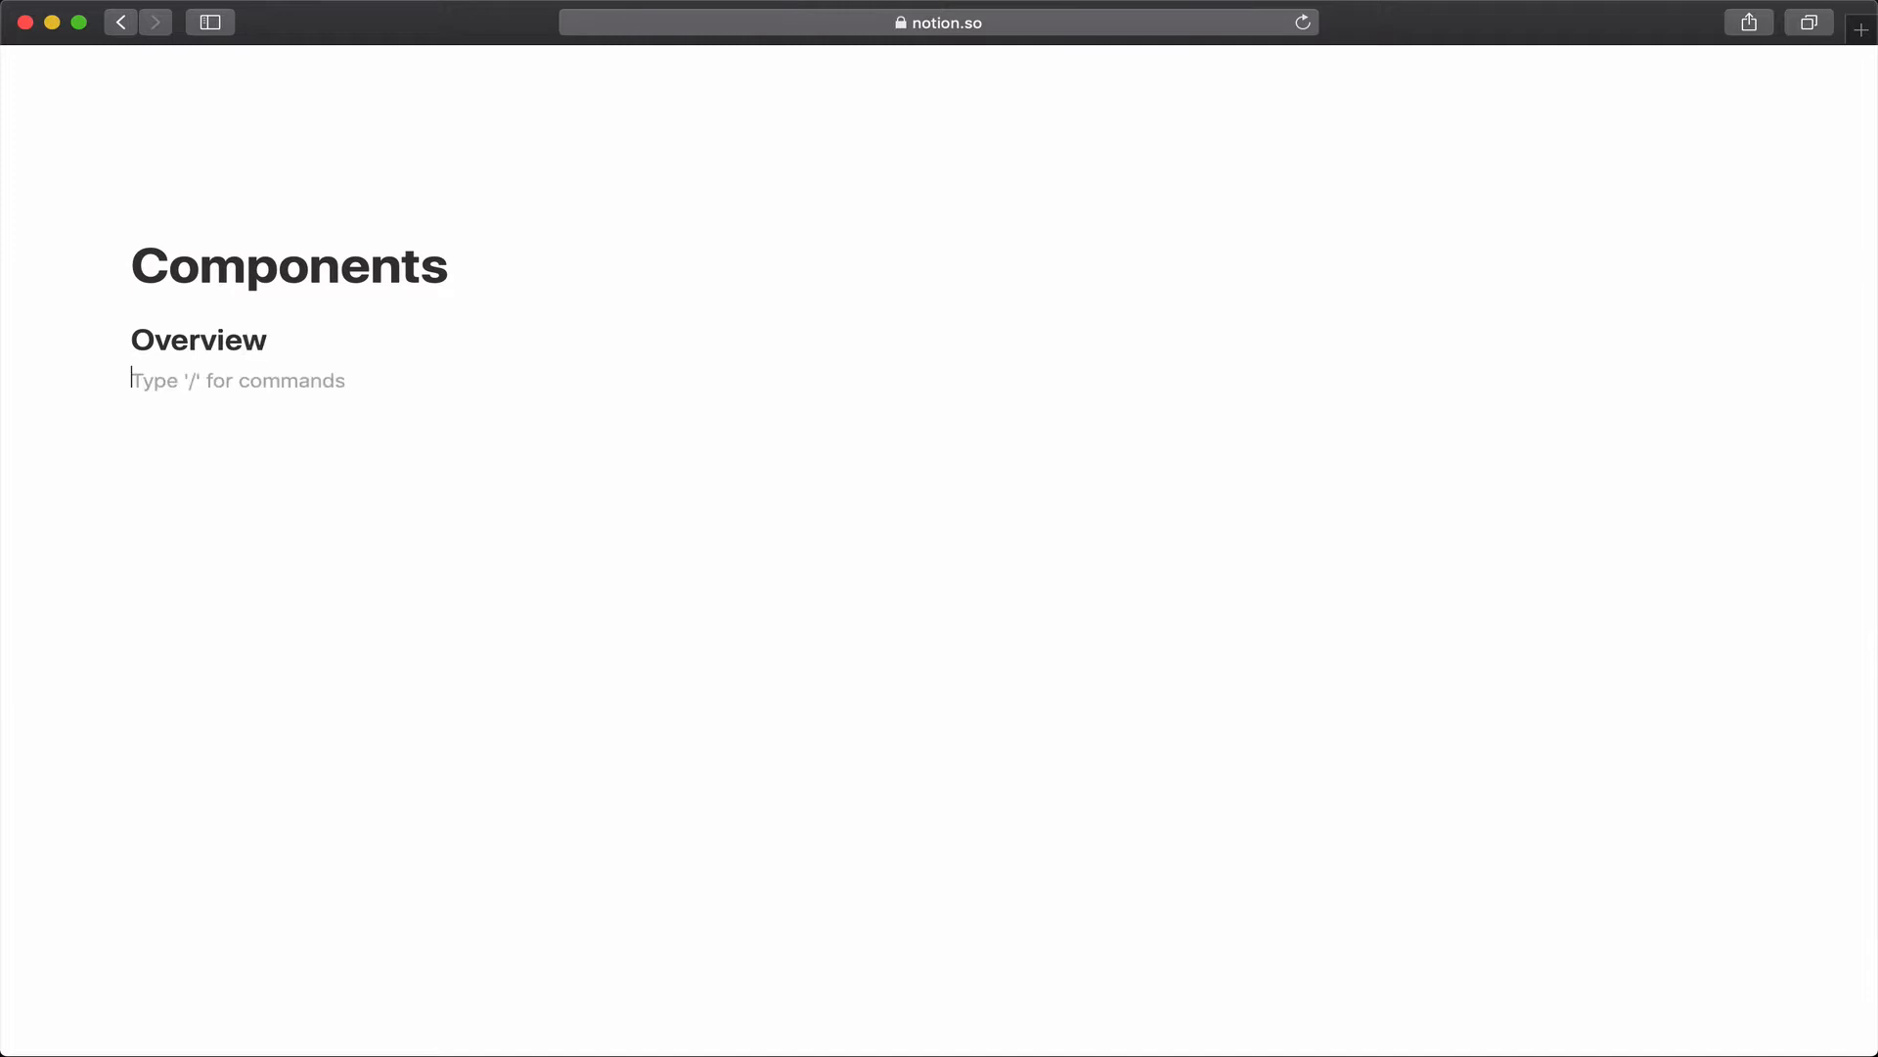
text(---)
key(Return)
key(Return)
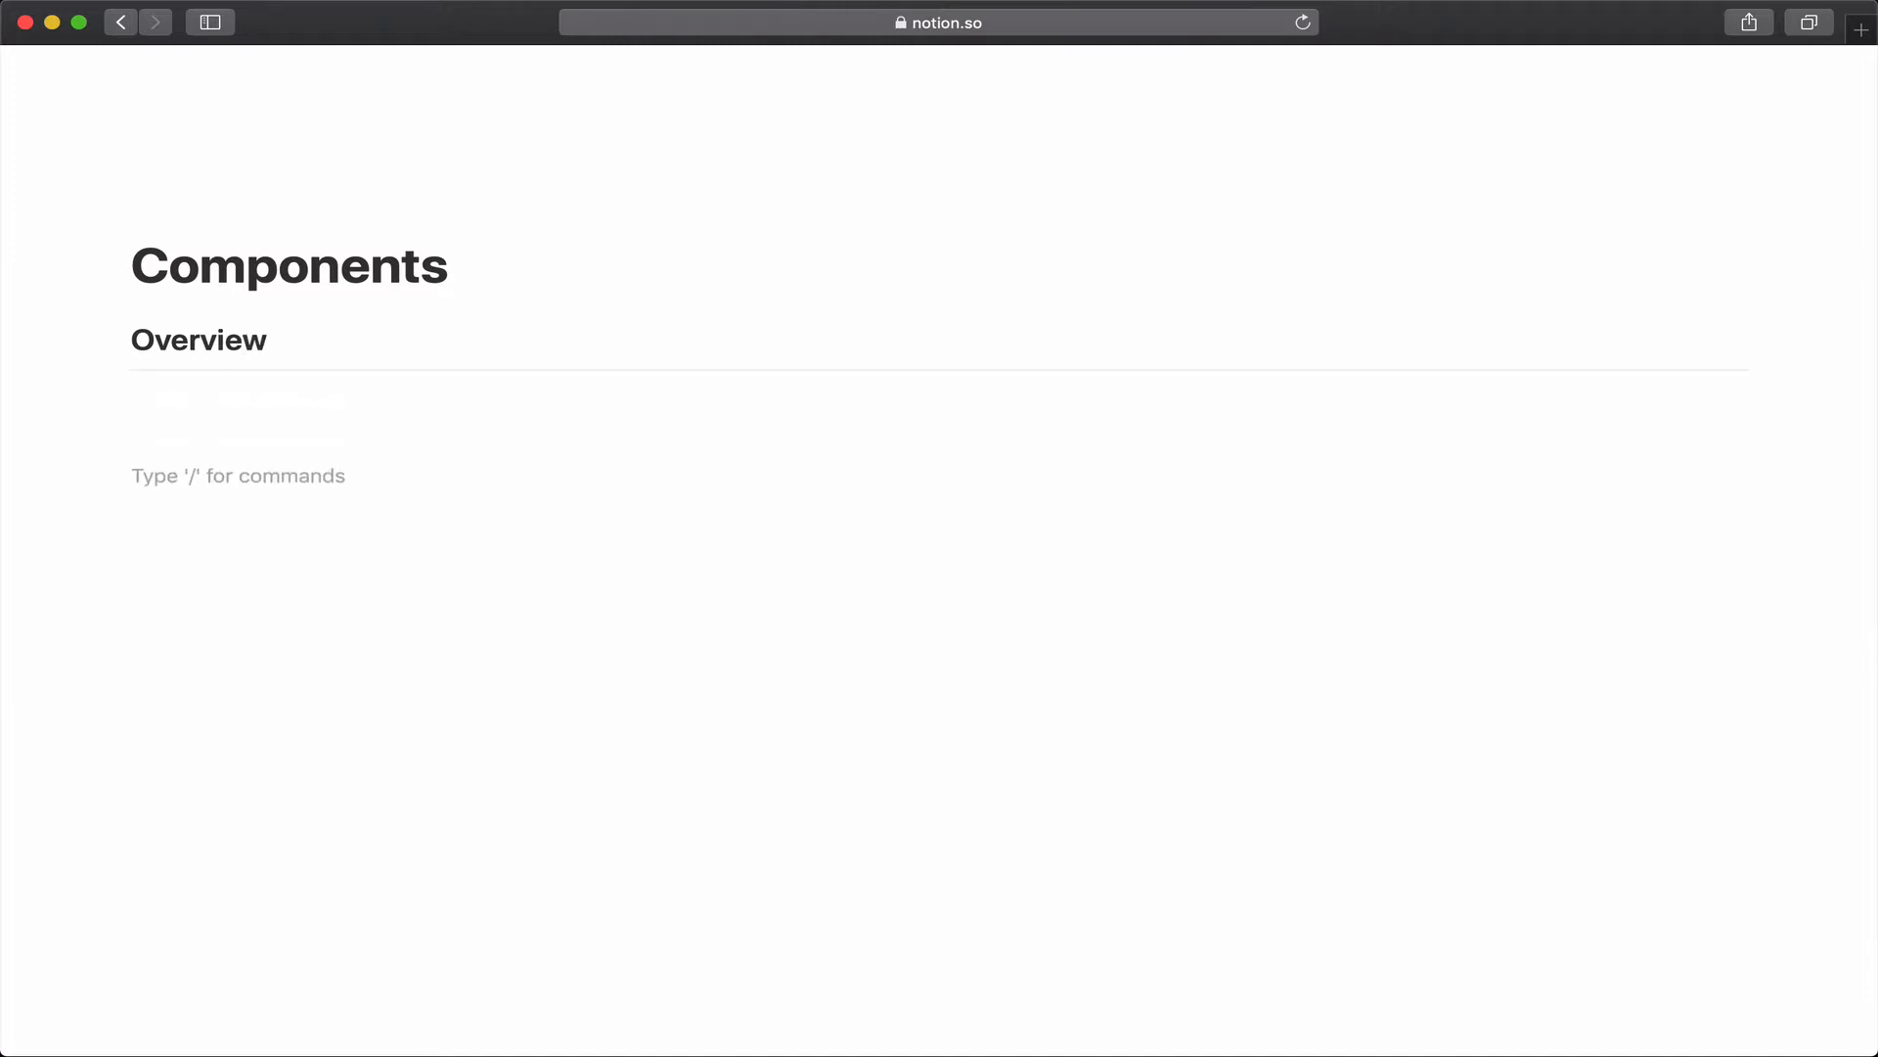
Add a third-level heading "Components in Process" below the Overview section.
text(COmp)
key(BackSpace)
key(BackSpace)
key(BackSpace)
key(BackSpace)
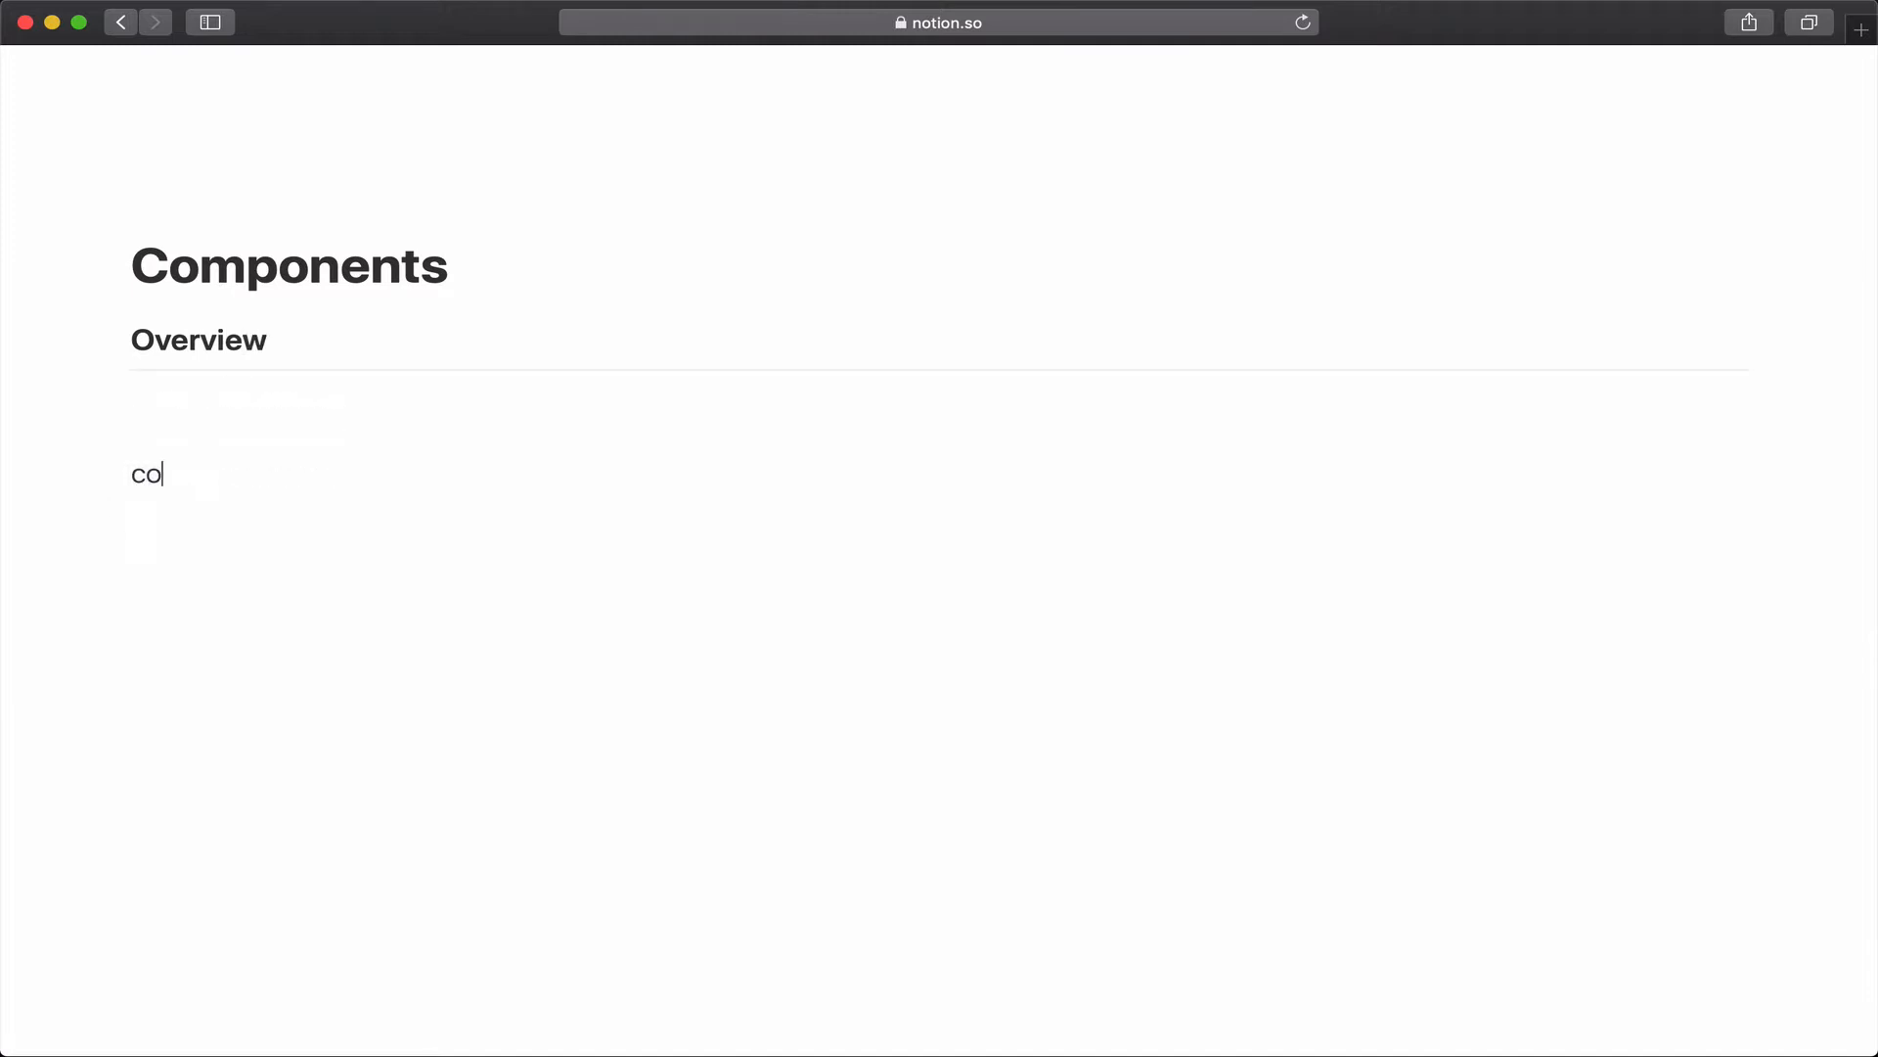
text(##)
text(# Cpom)
text(ponents i)
text(n p)
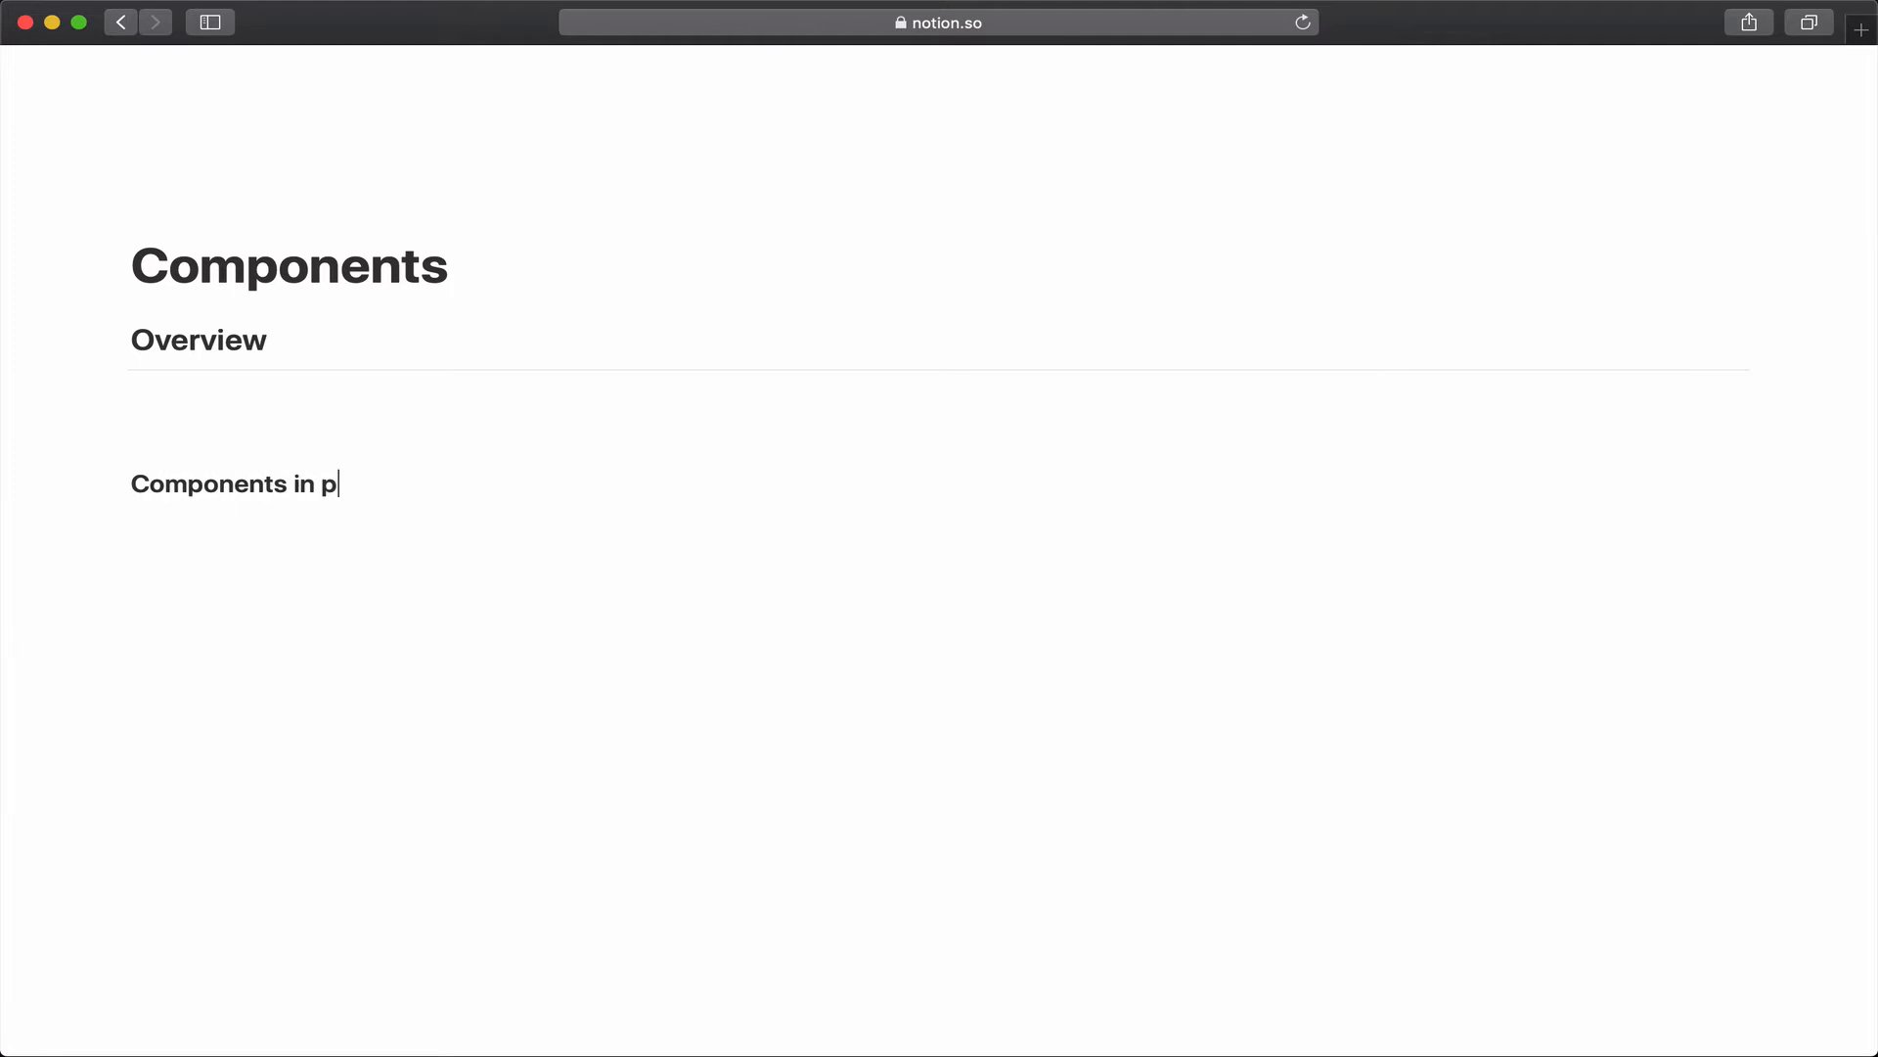
text(r)
key(BackSpace)
key(BackSpace)
text(Prog)
key(BackSpace)
text(cess)
key(Return)
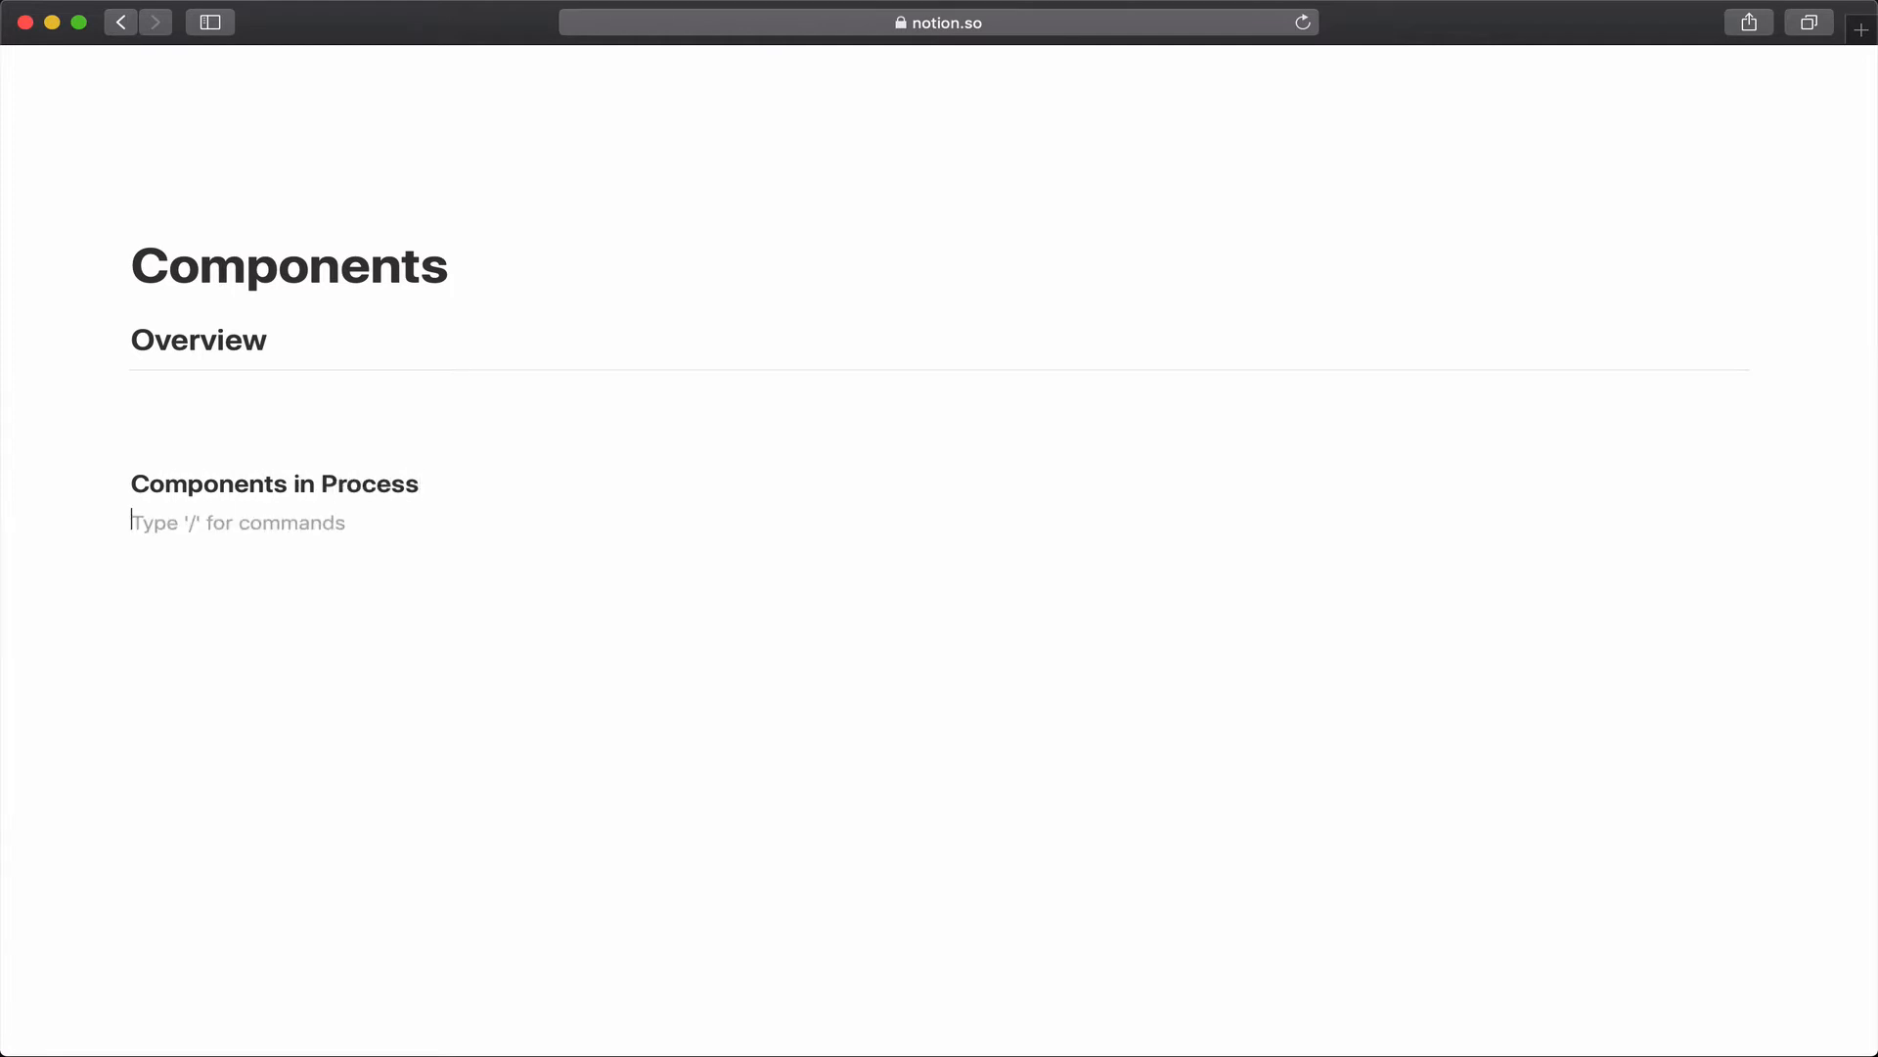
Insert a linked database of es-Patterns under the "Components in Process" heading.
text(/link)
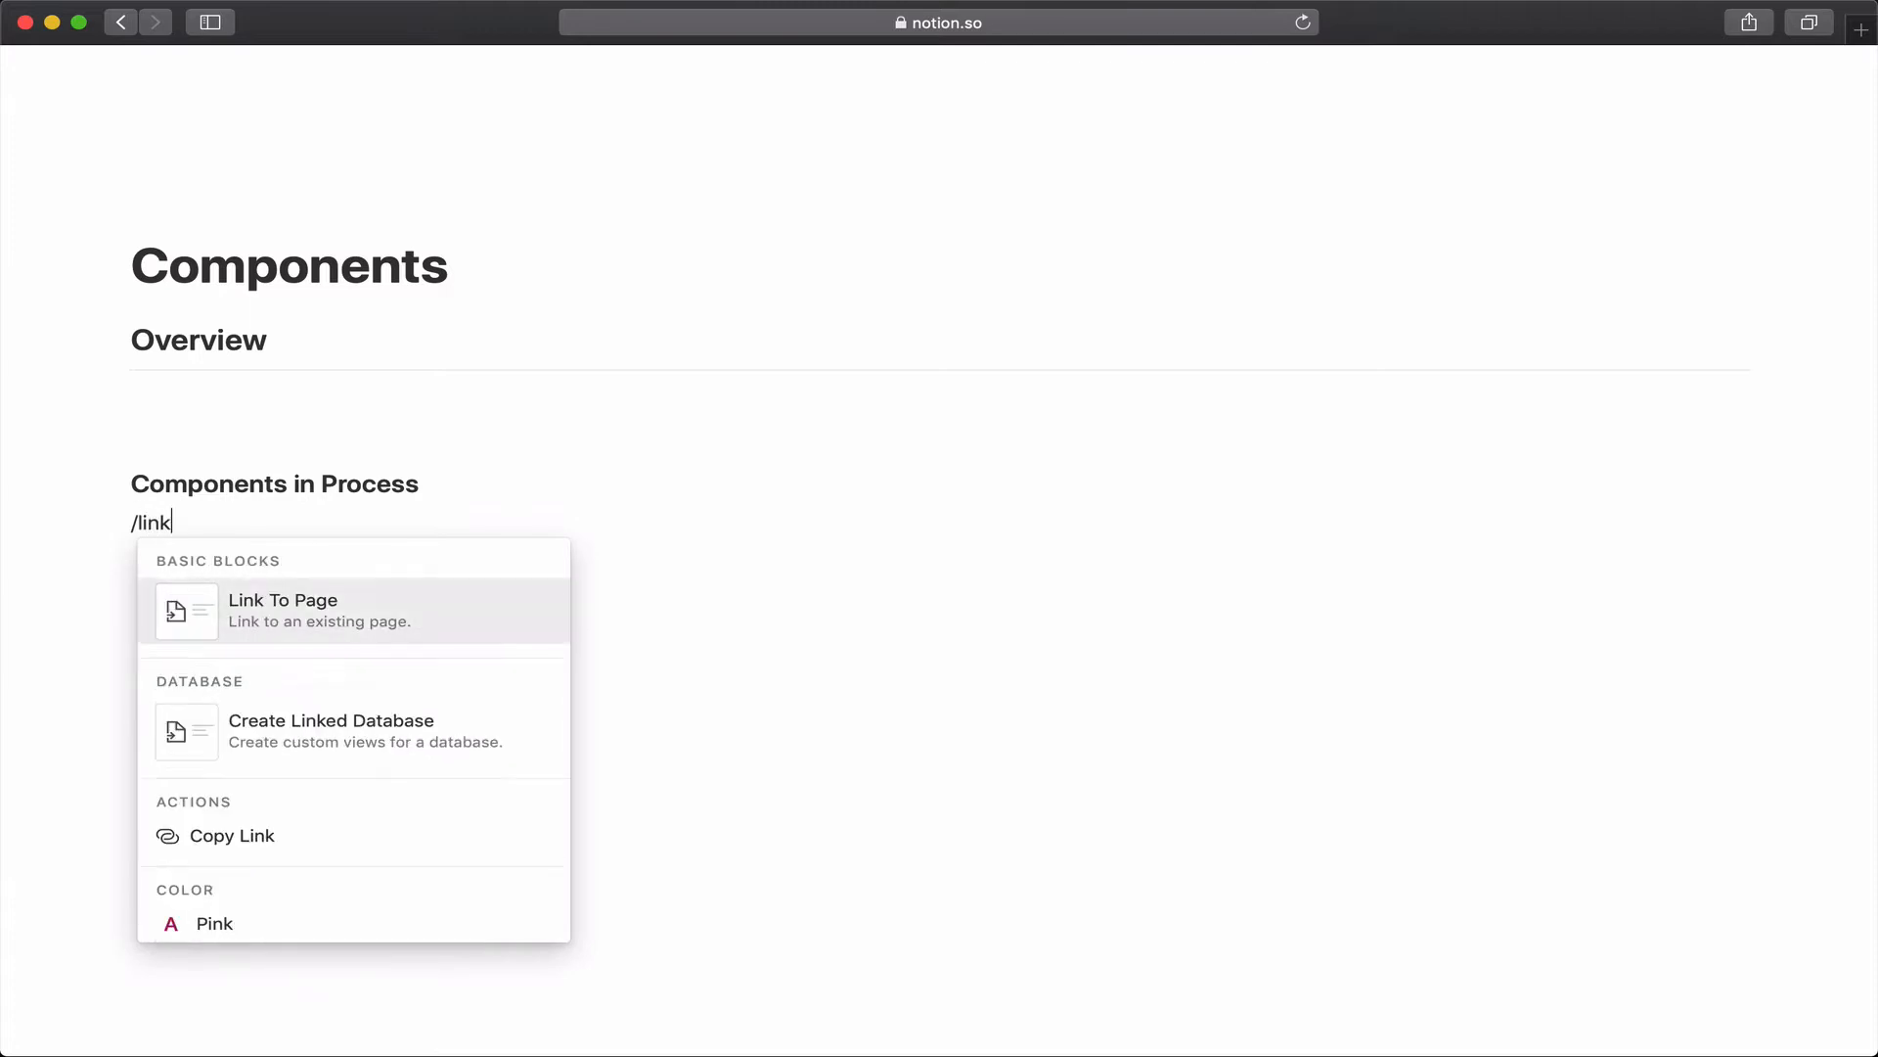
key(Down)
key(Return)
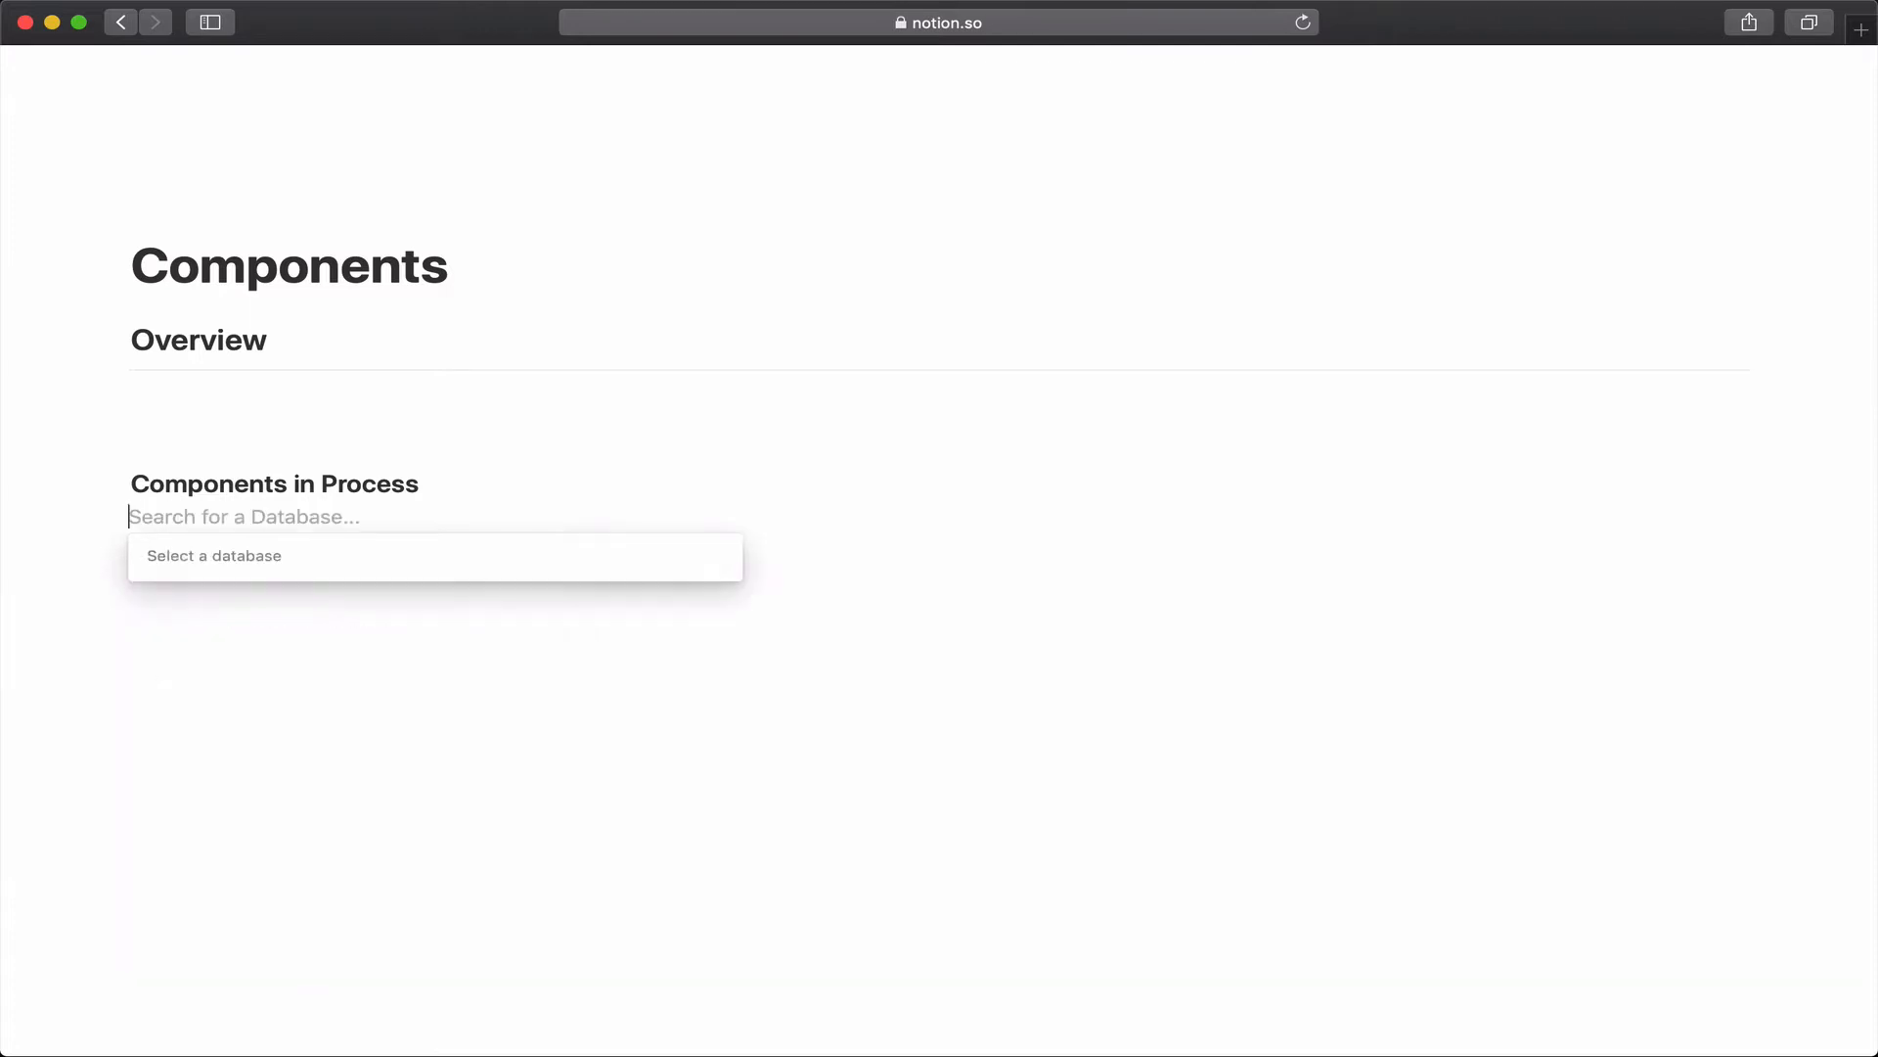
text(patt)
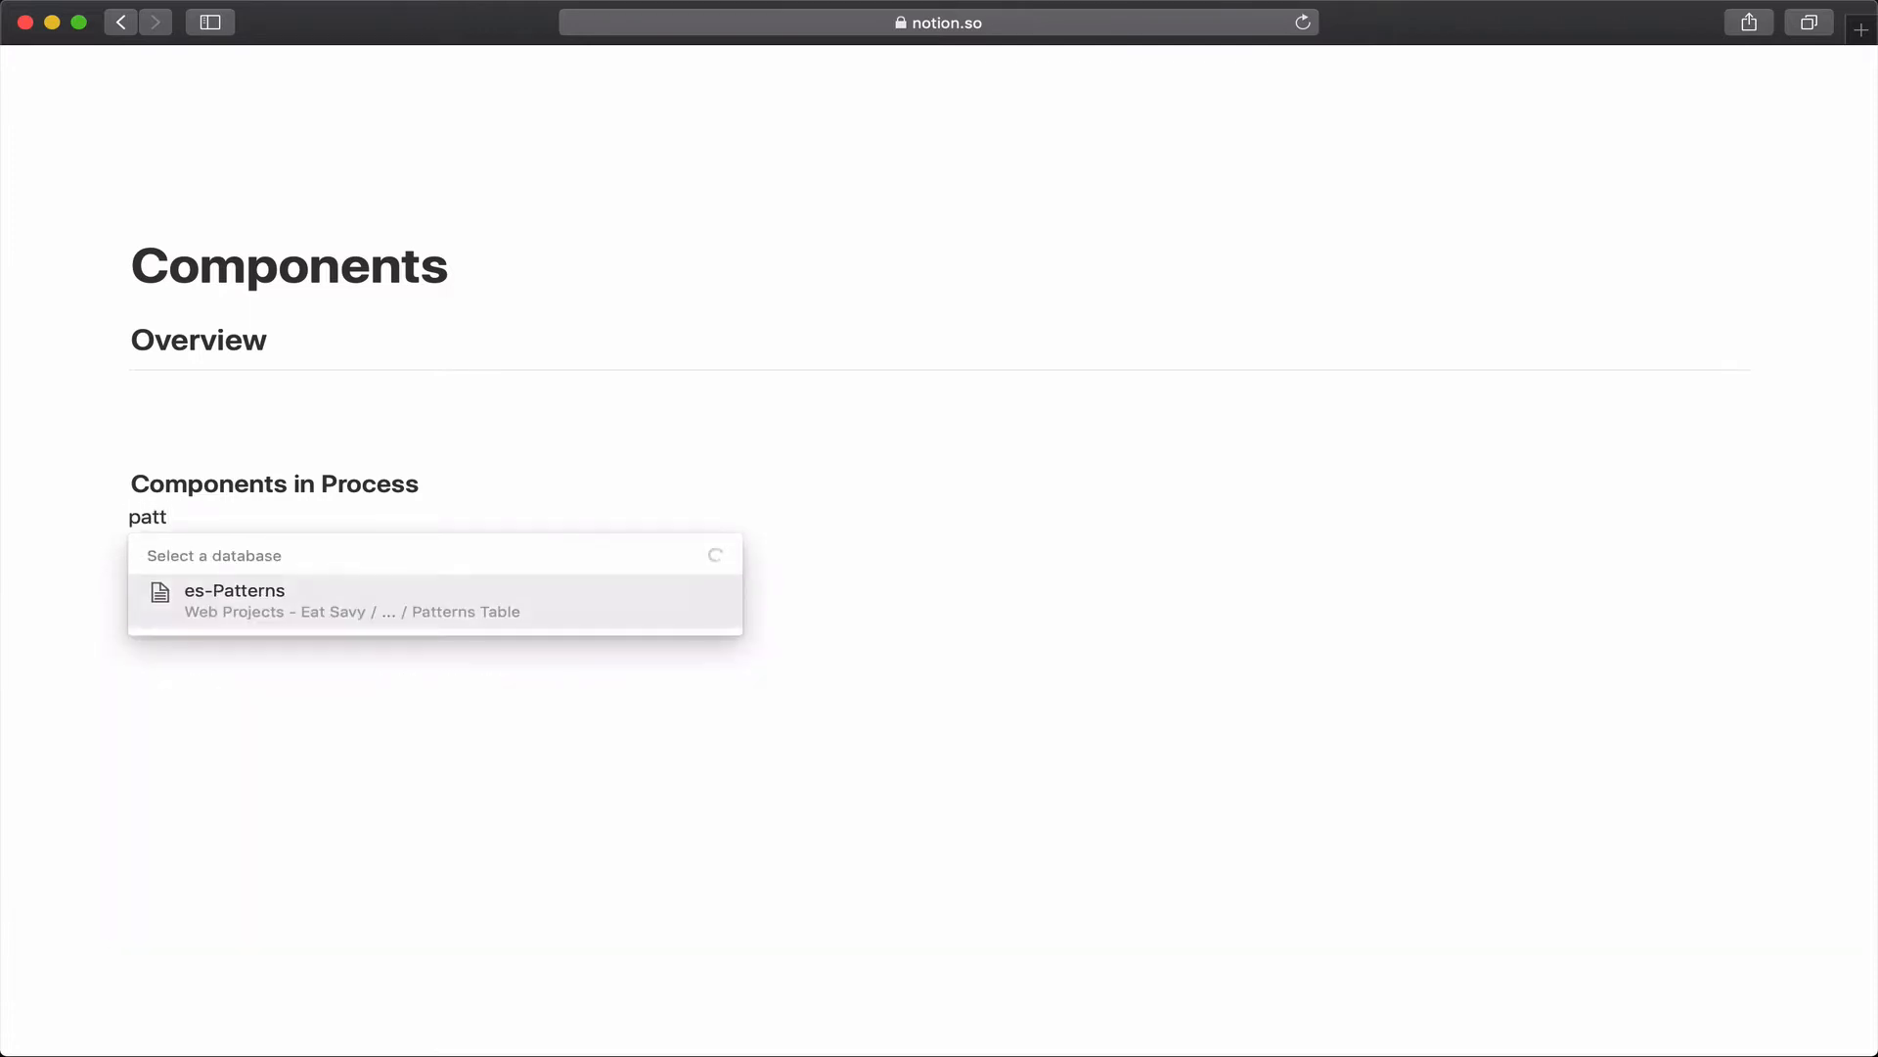
key(Return)
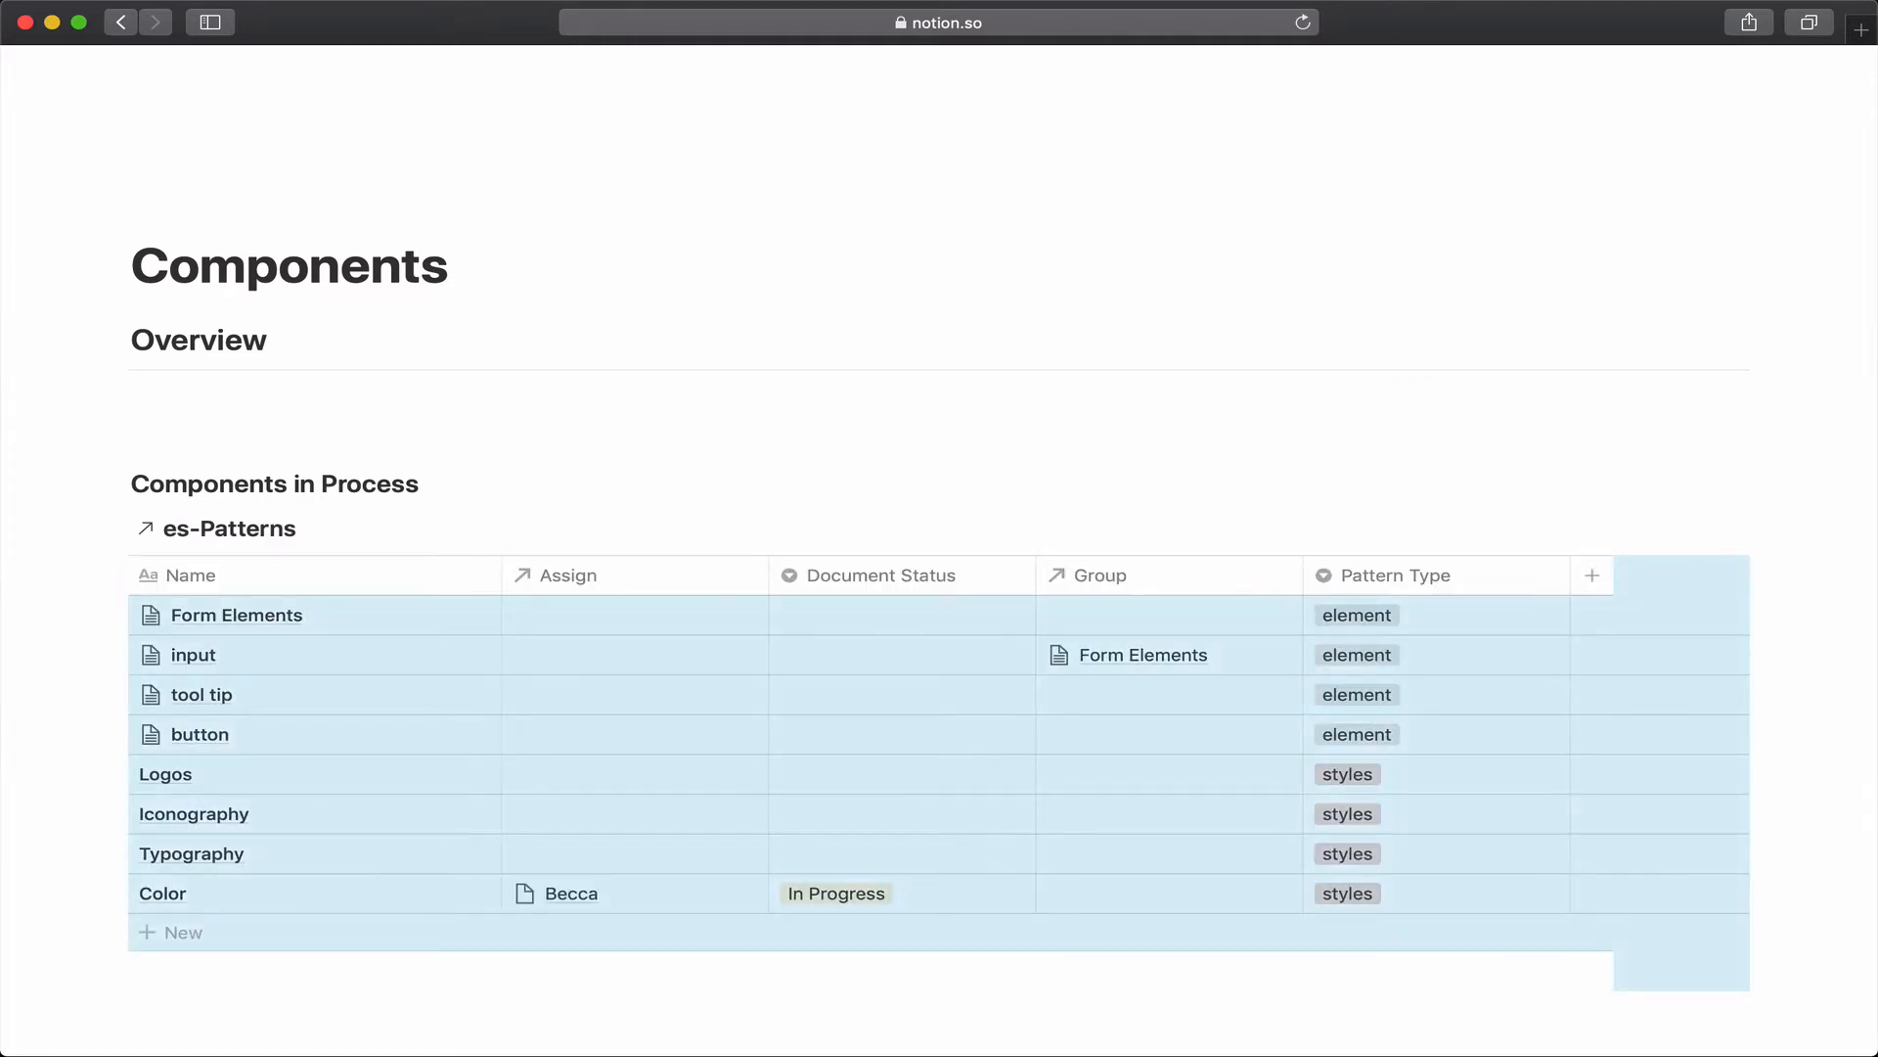
Add an unnamed List view to the linked es-Patterns database.
click(399, 537)
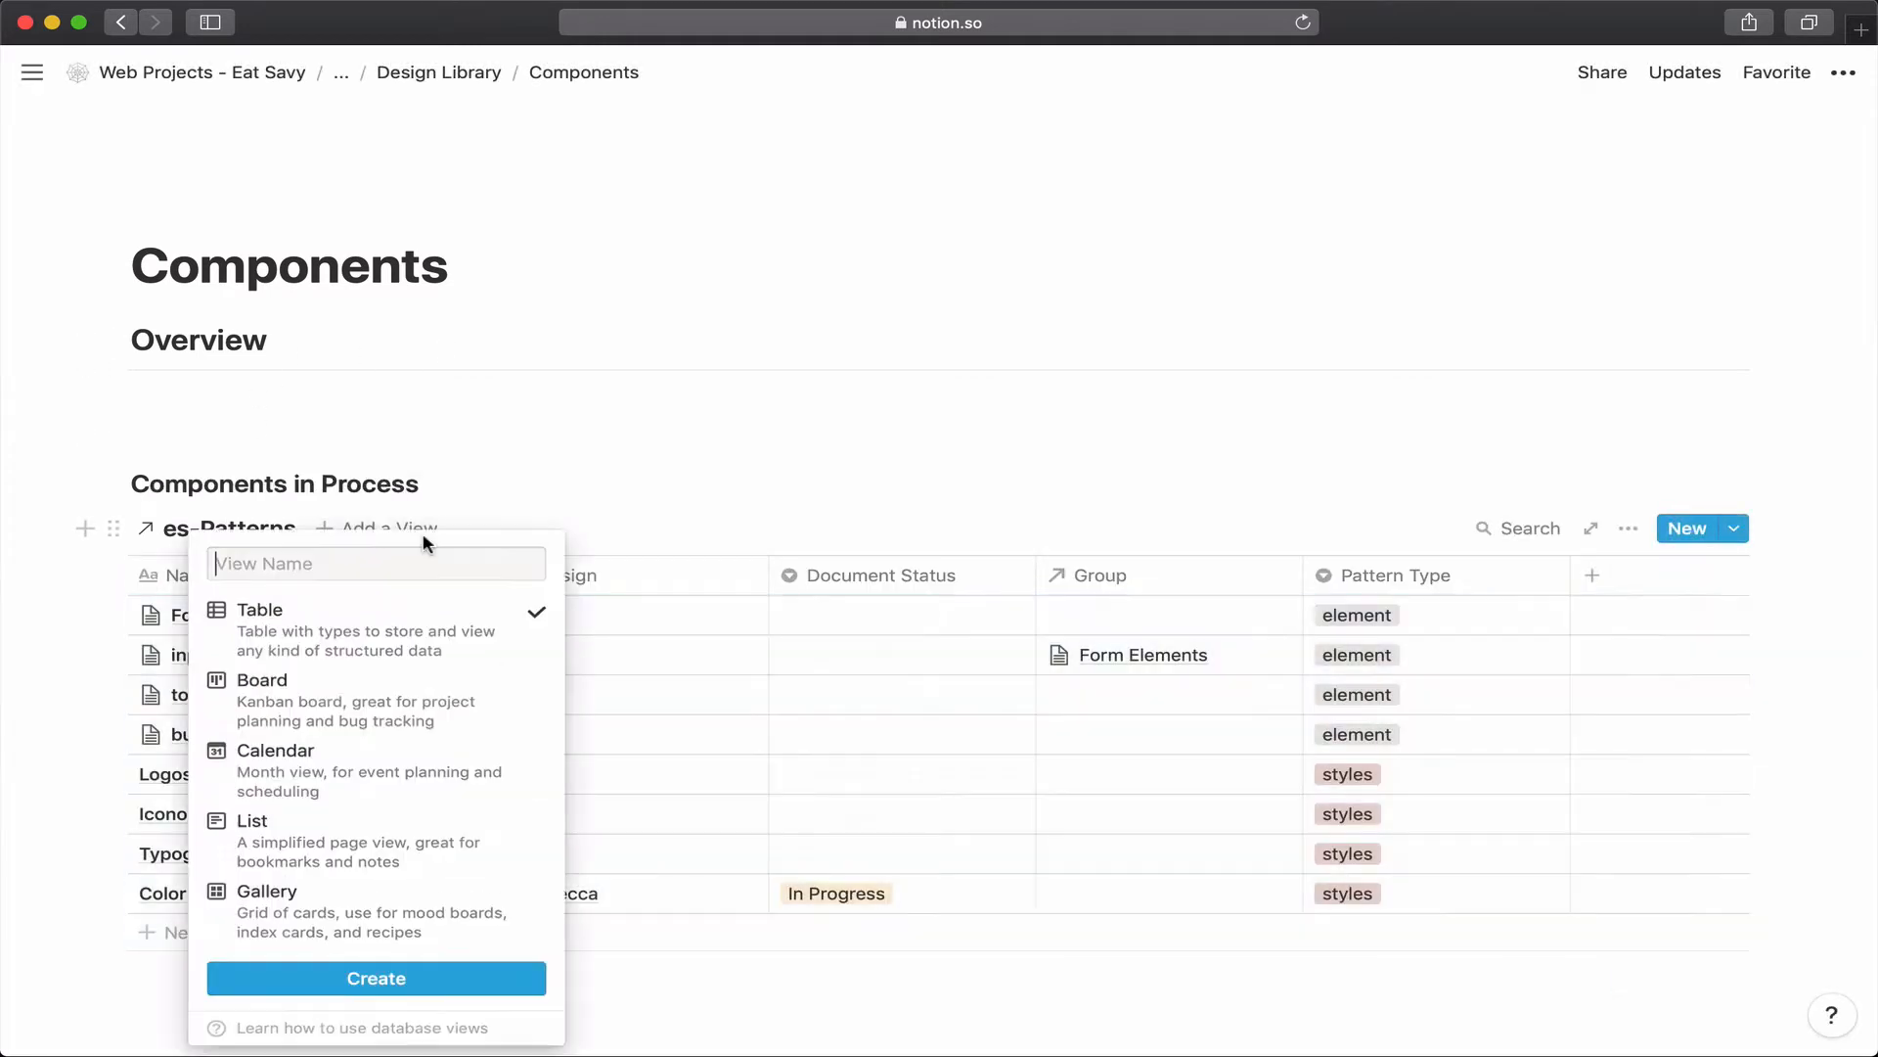
click(431, 870)
click(415, 978)
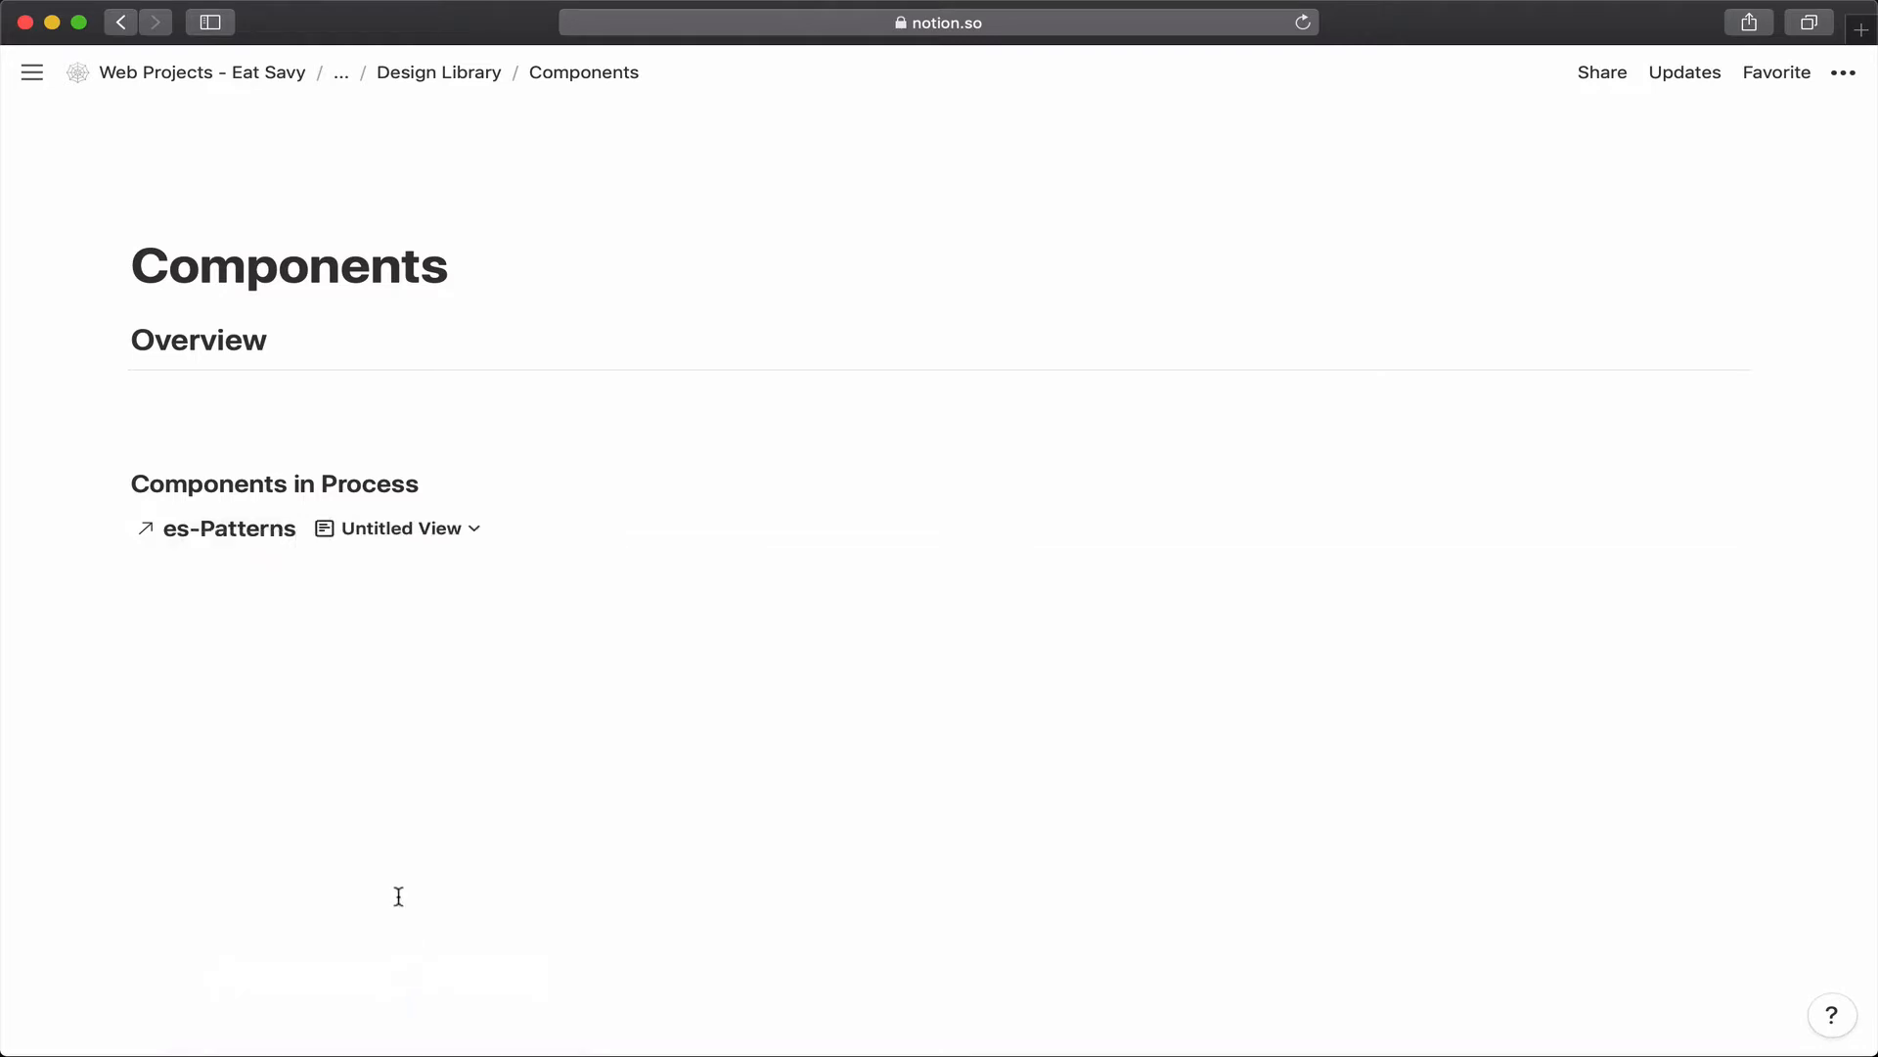
Delete the Table view from the linked es-Patterns database.
click(479, 537)
click(513, 575)
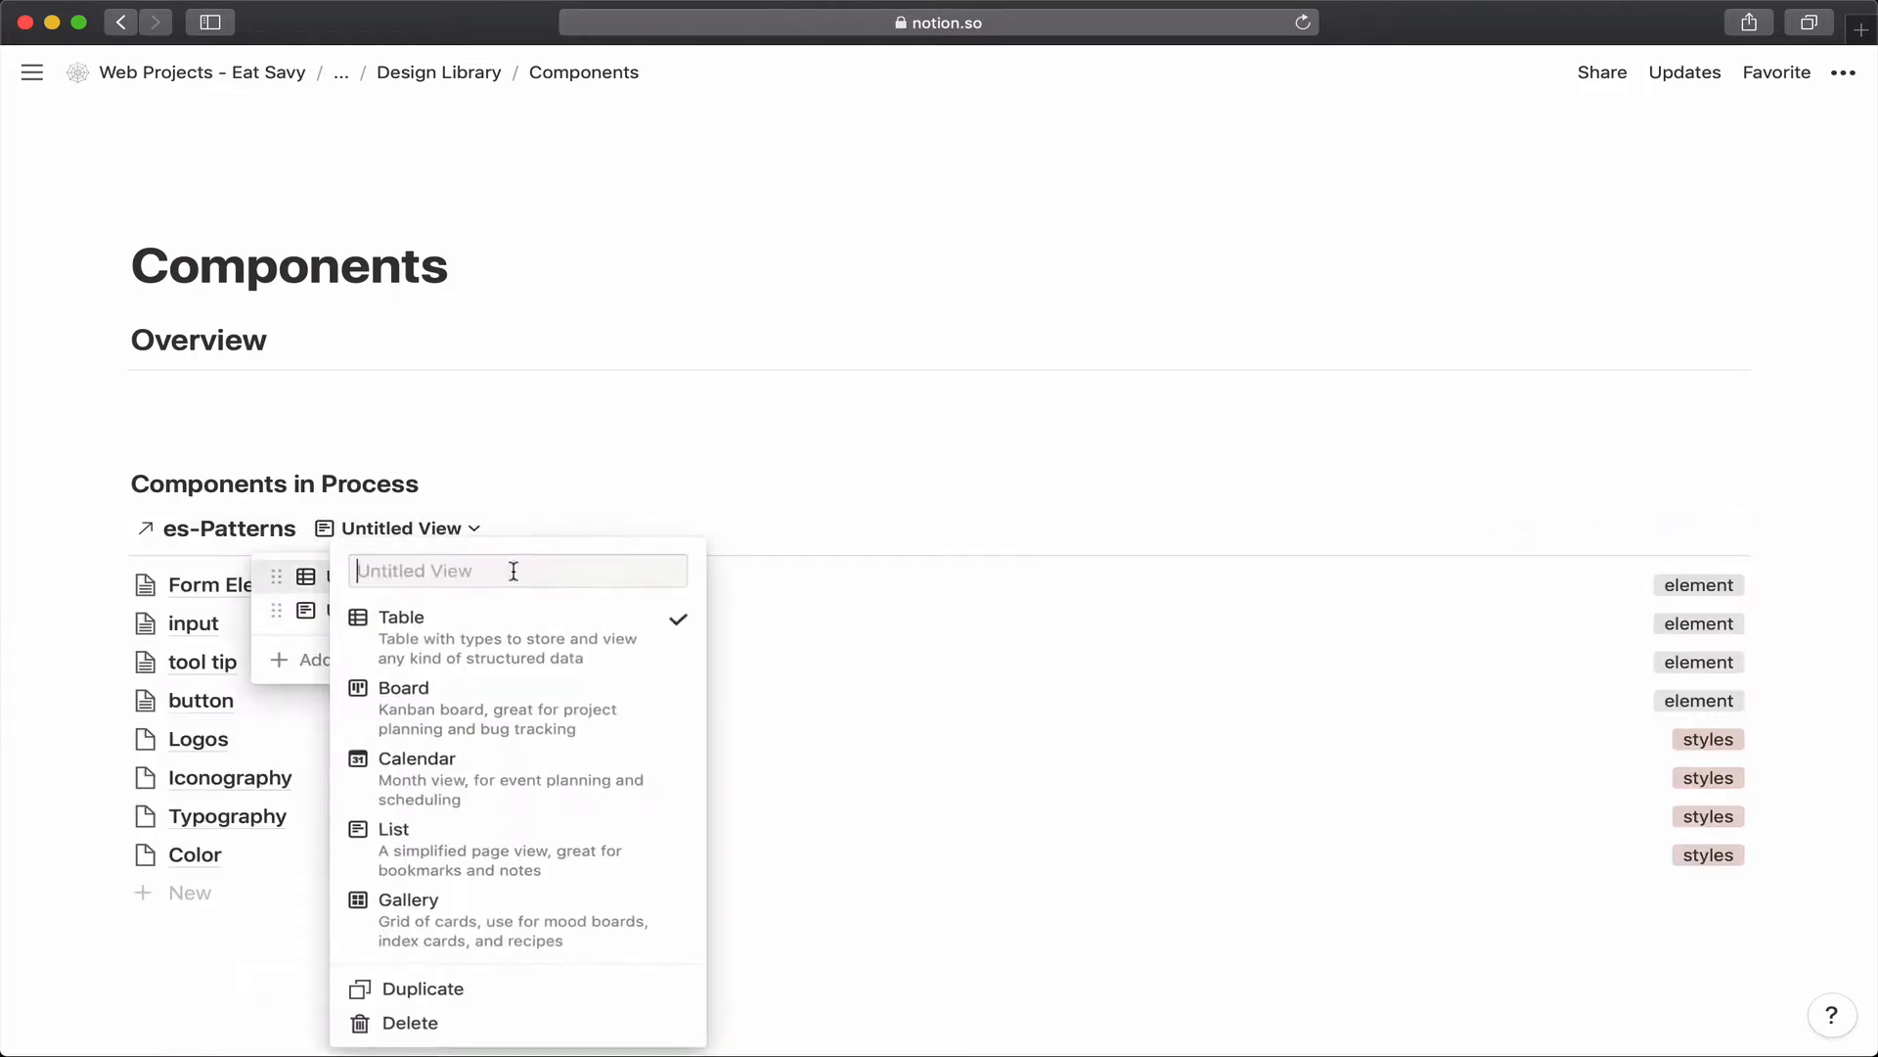
click(524, 1023)
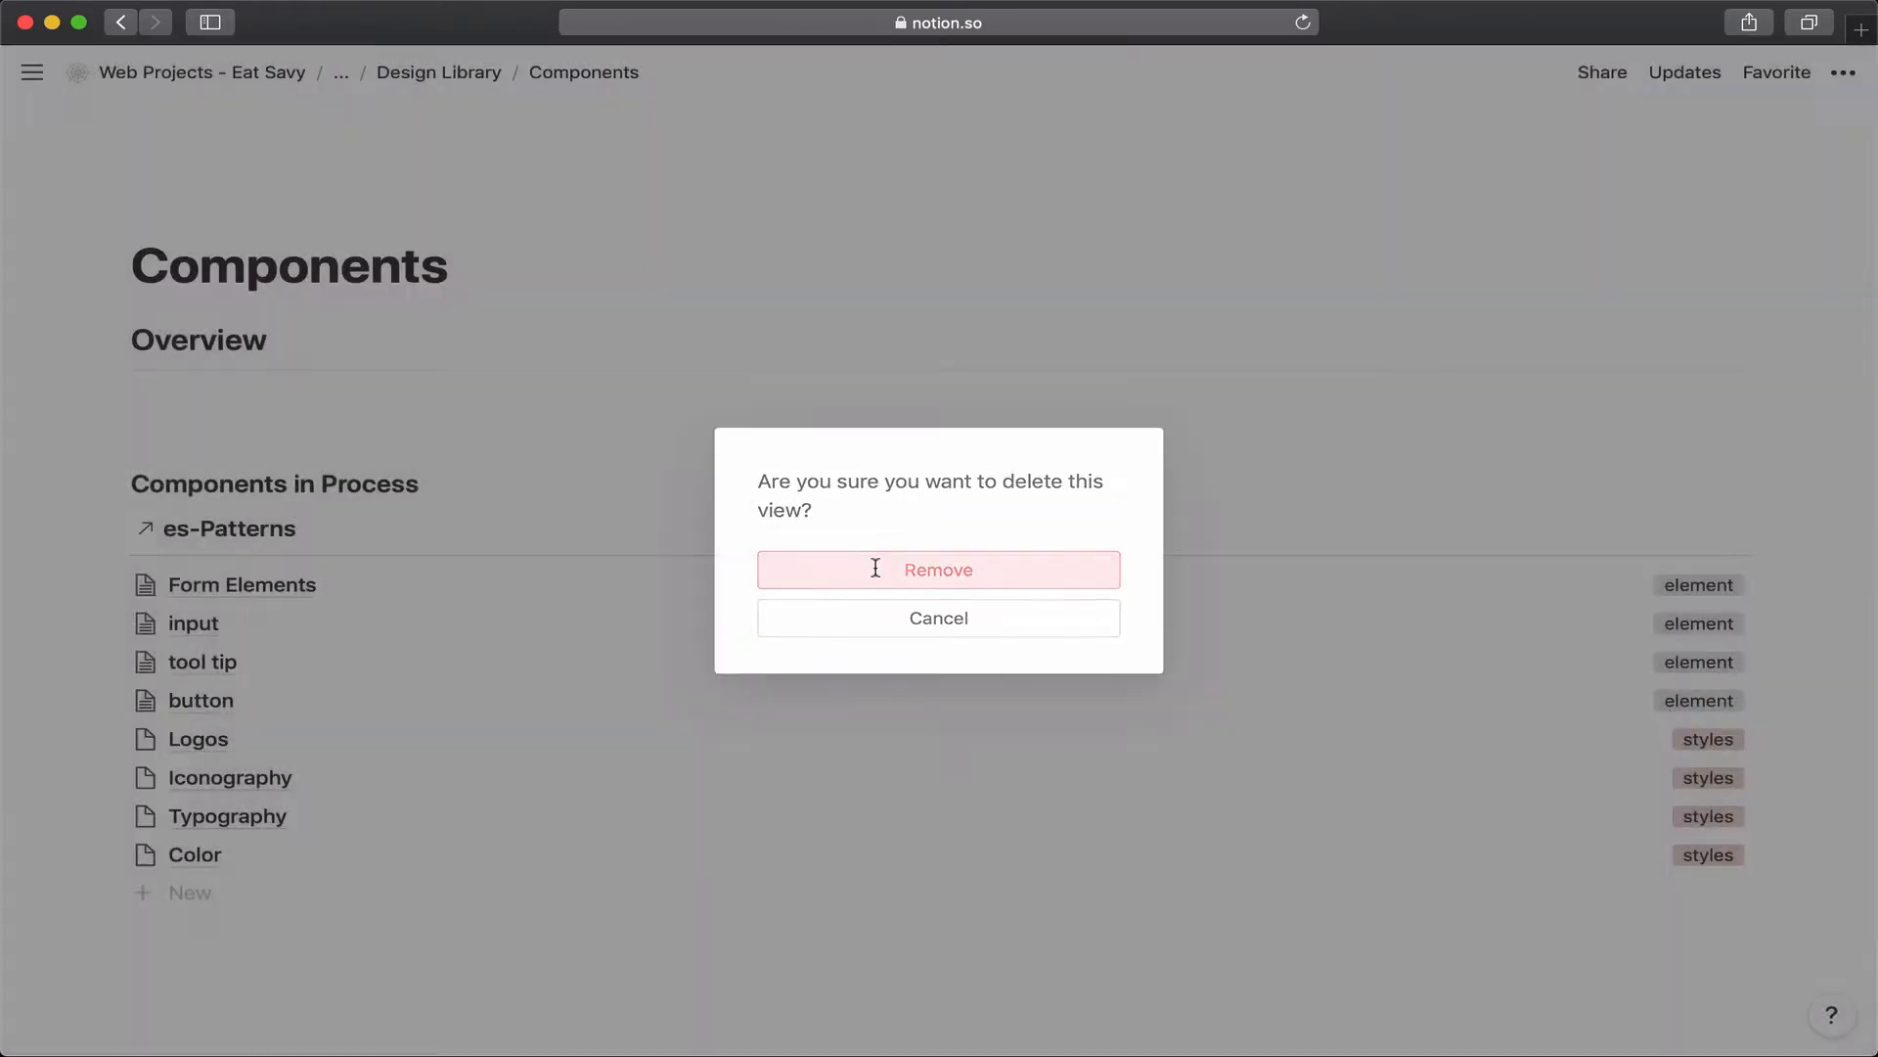
click(877, 569)
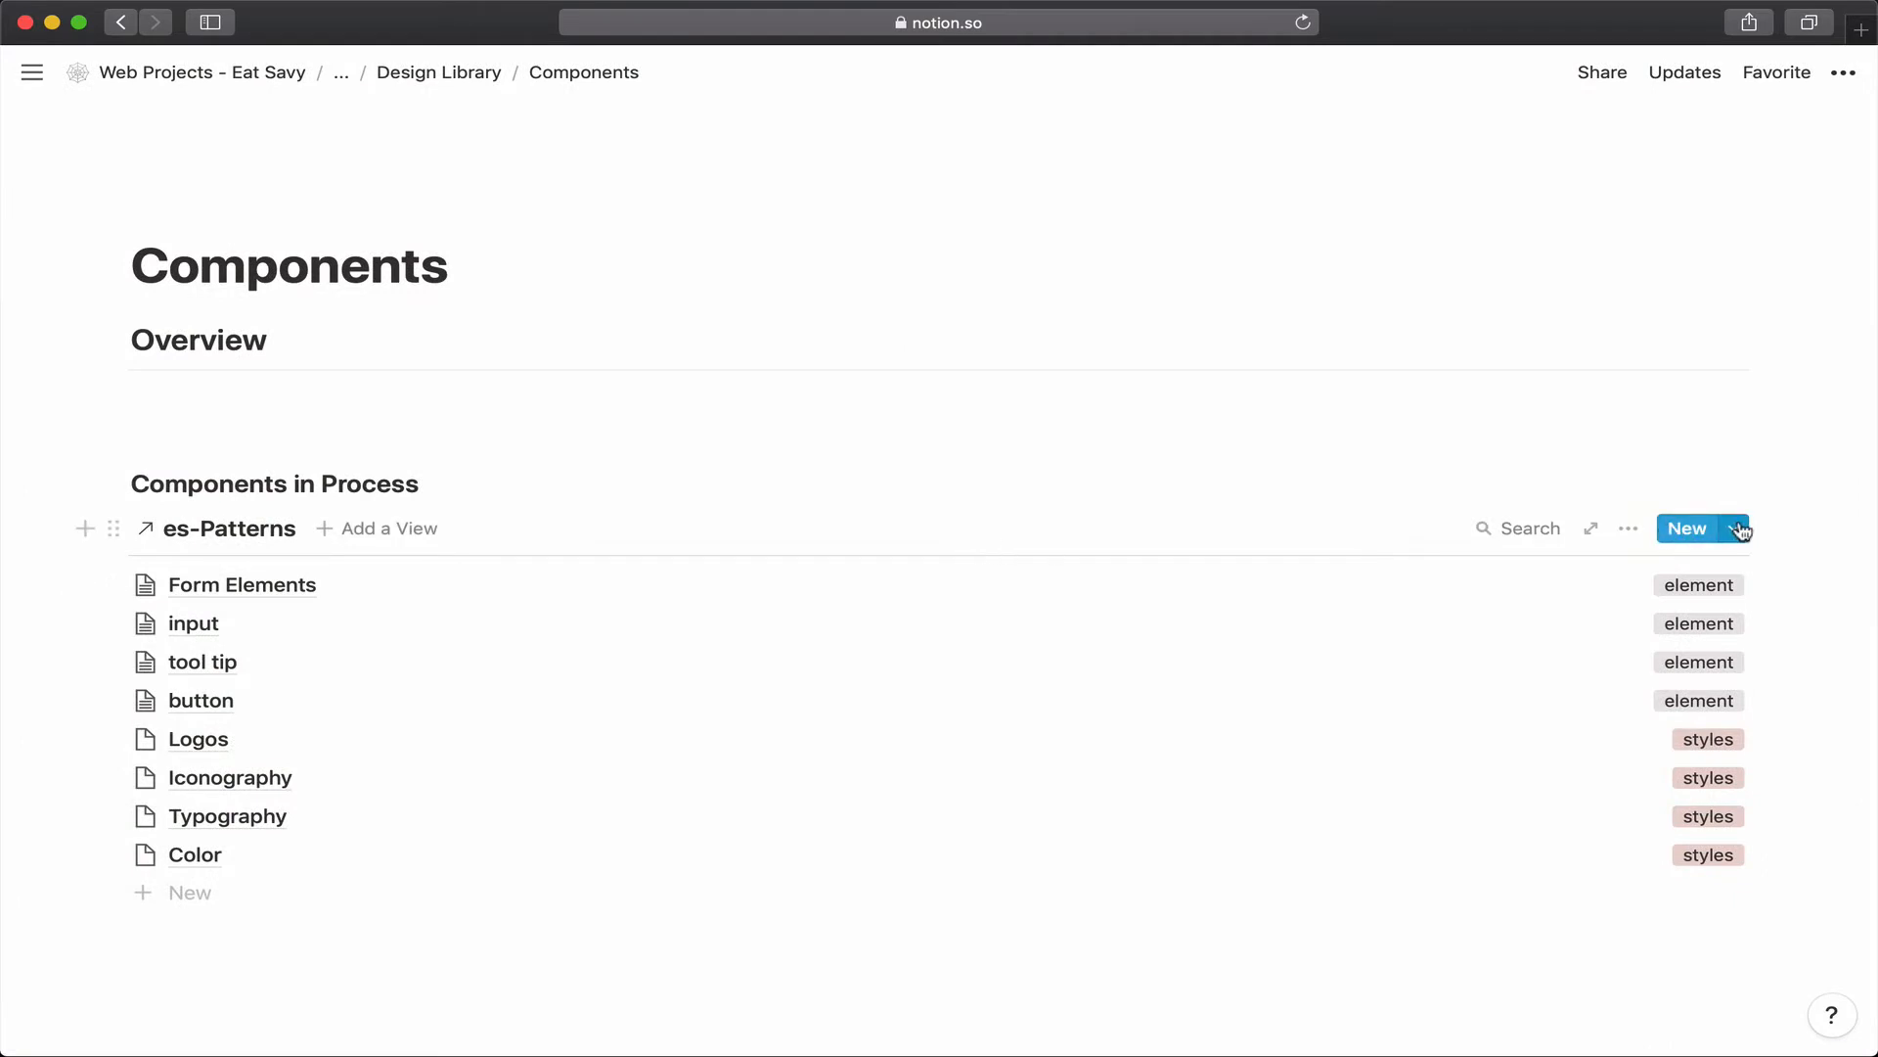
click(1739, 529)
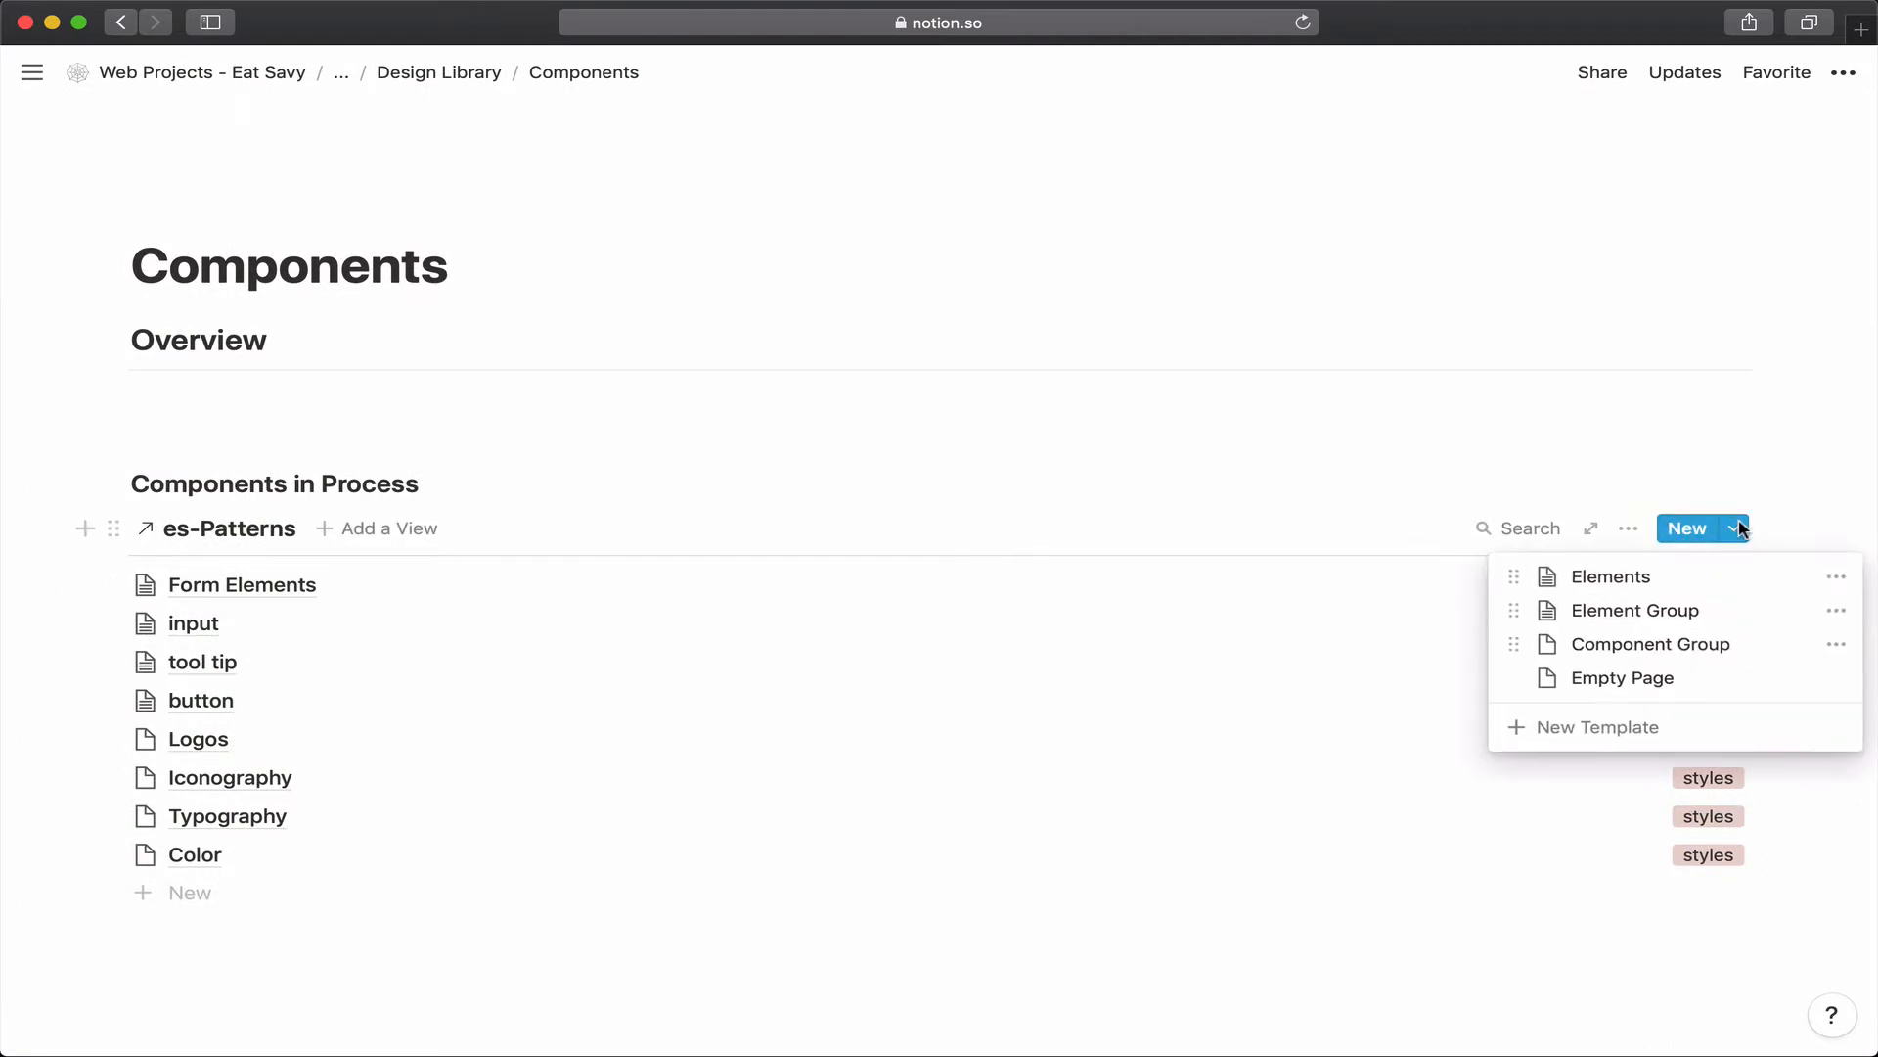
click(1715, 646)
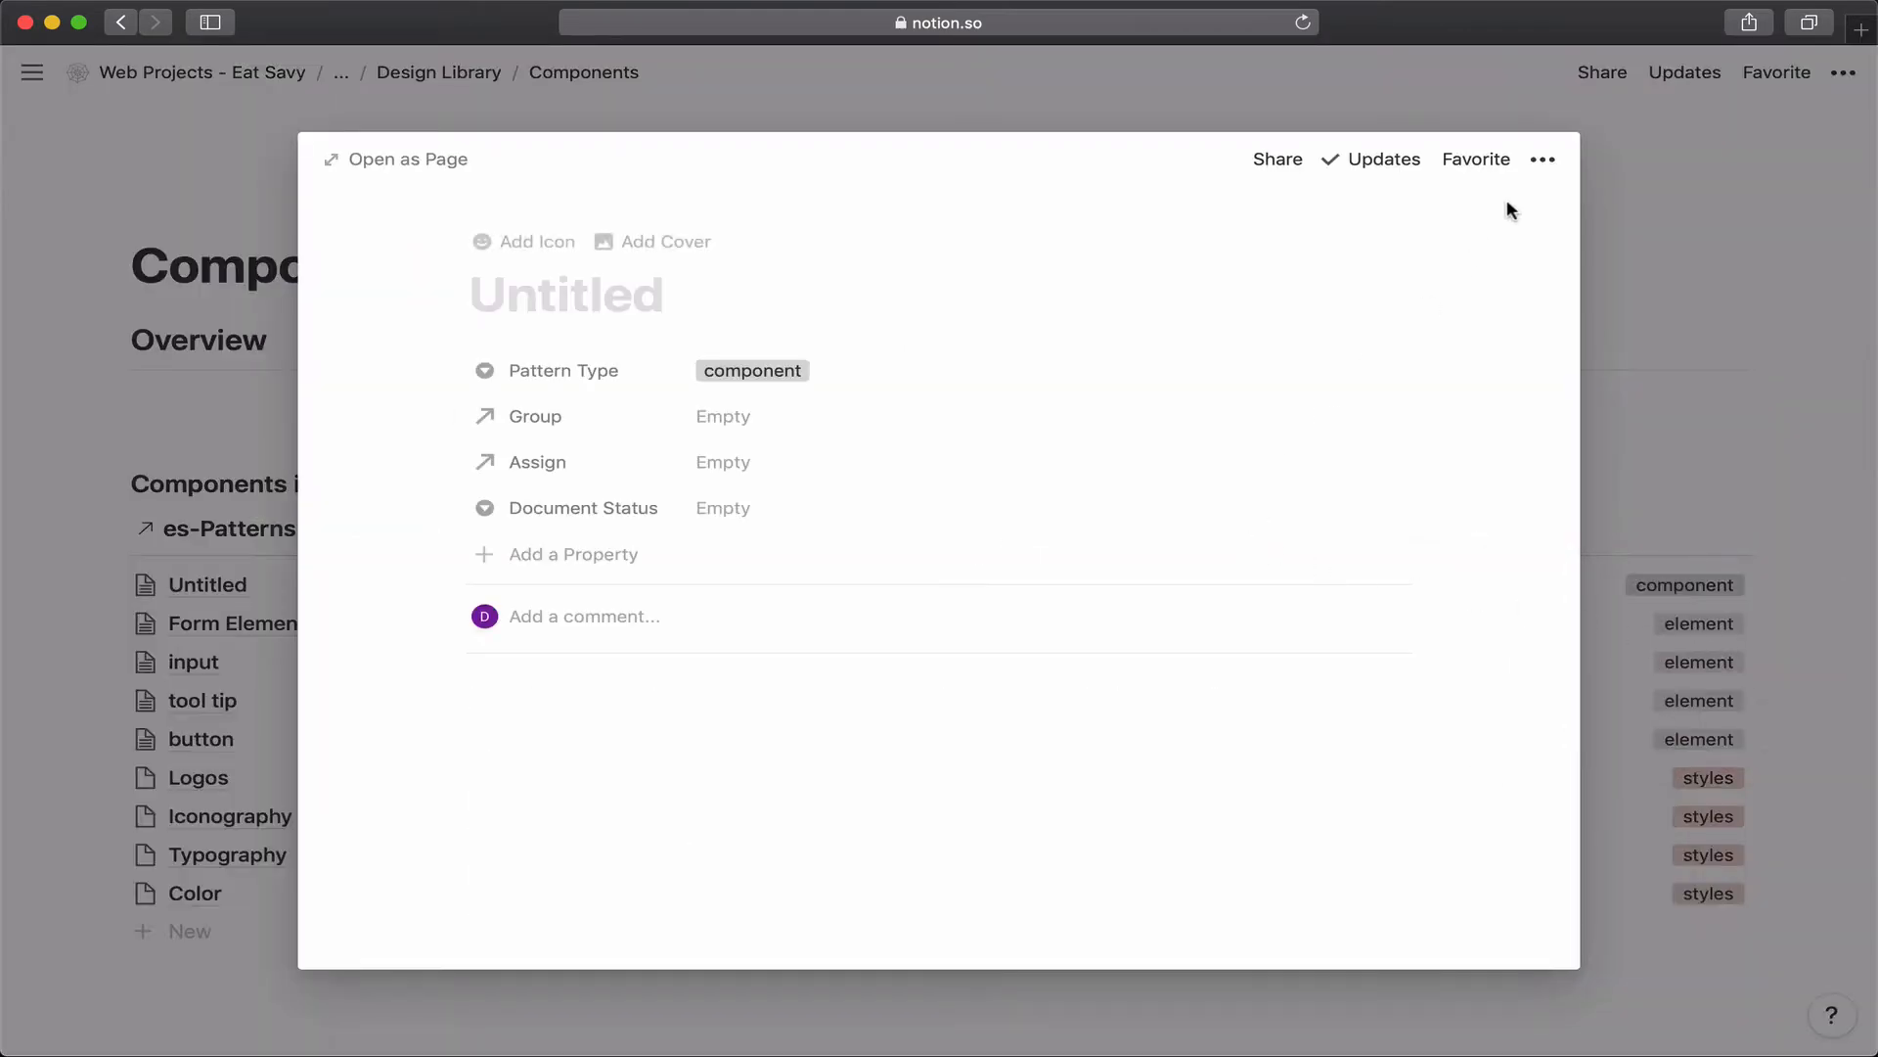
click(1542, 159)
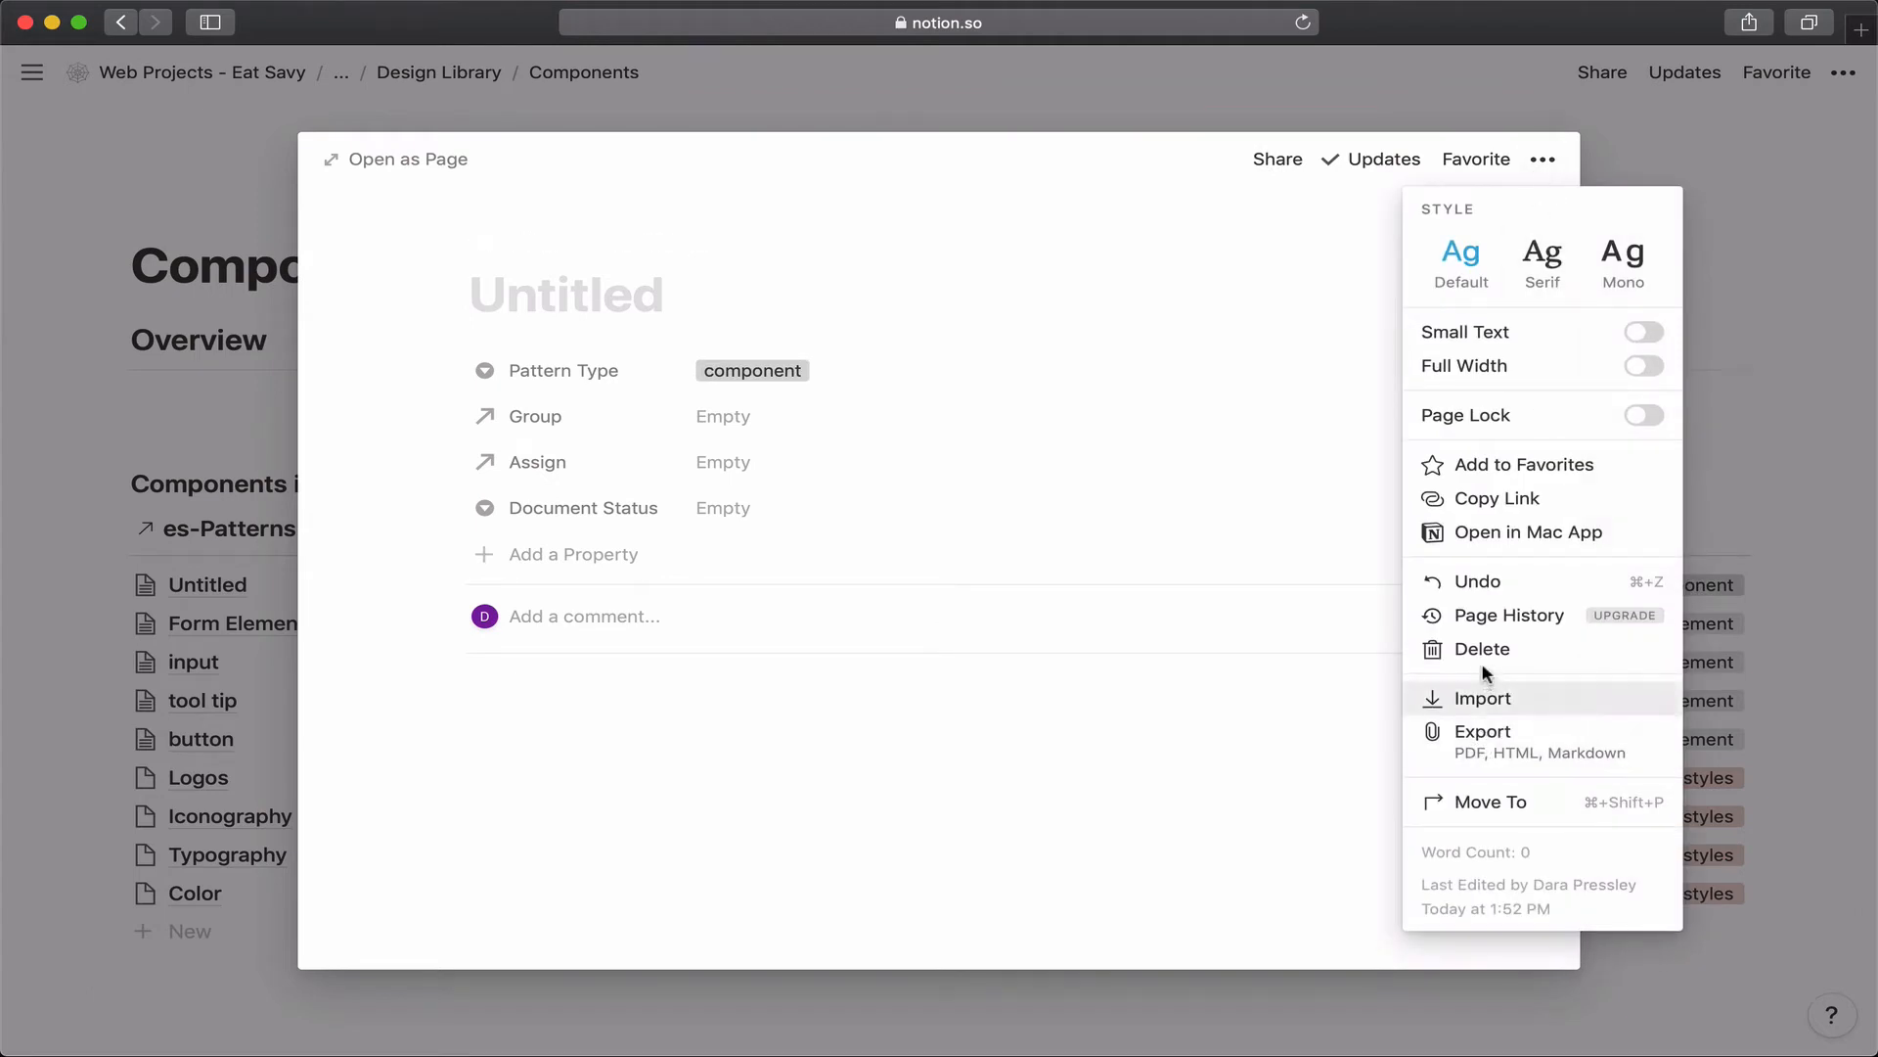
click(1482, 650)
Open the es-Patterns "Component Group" template for editing.
click(1735, 529)
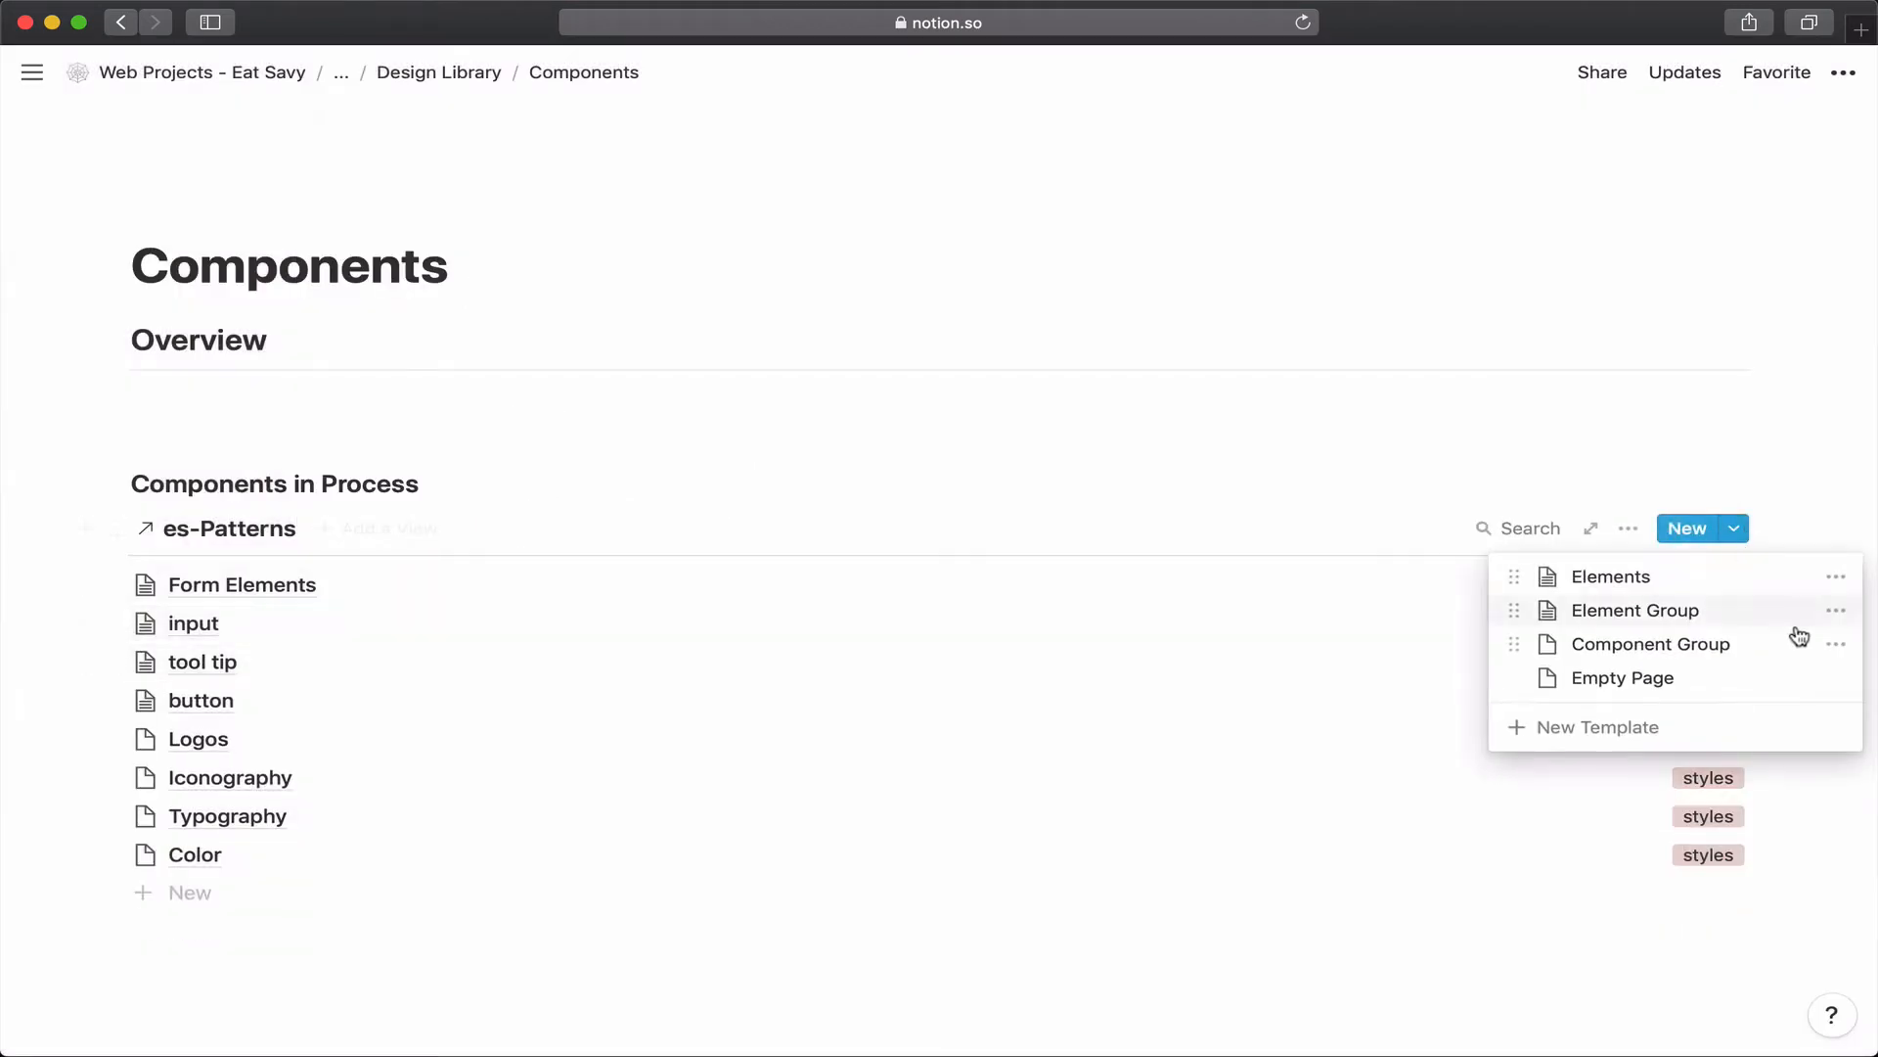
click(1834, 644)
click(1688, 614)
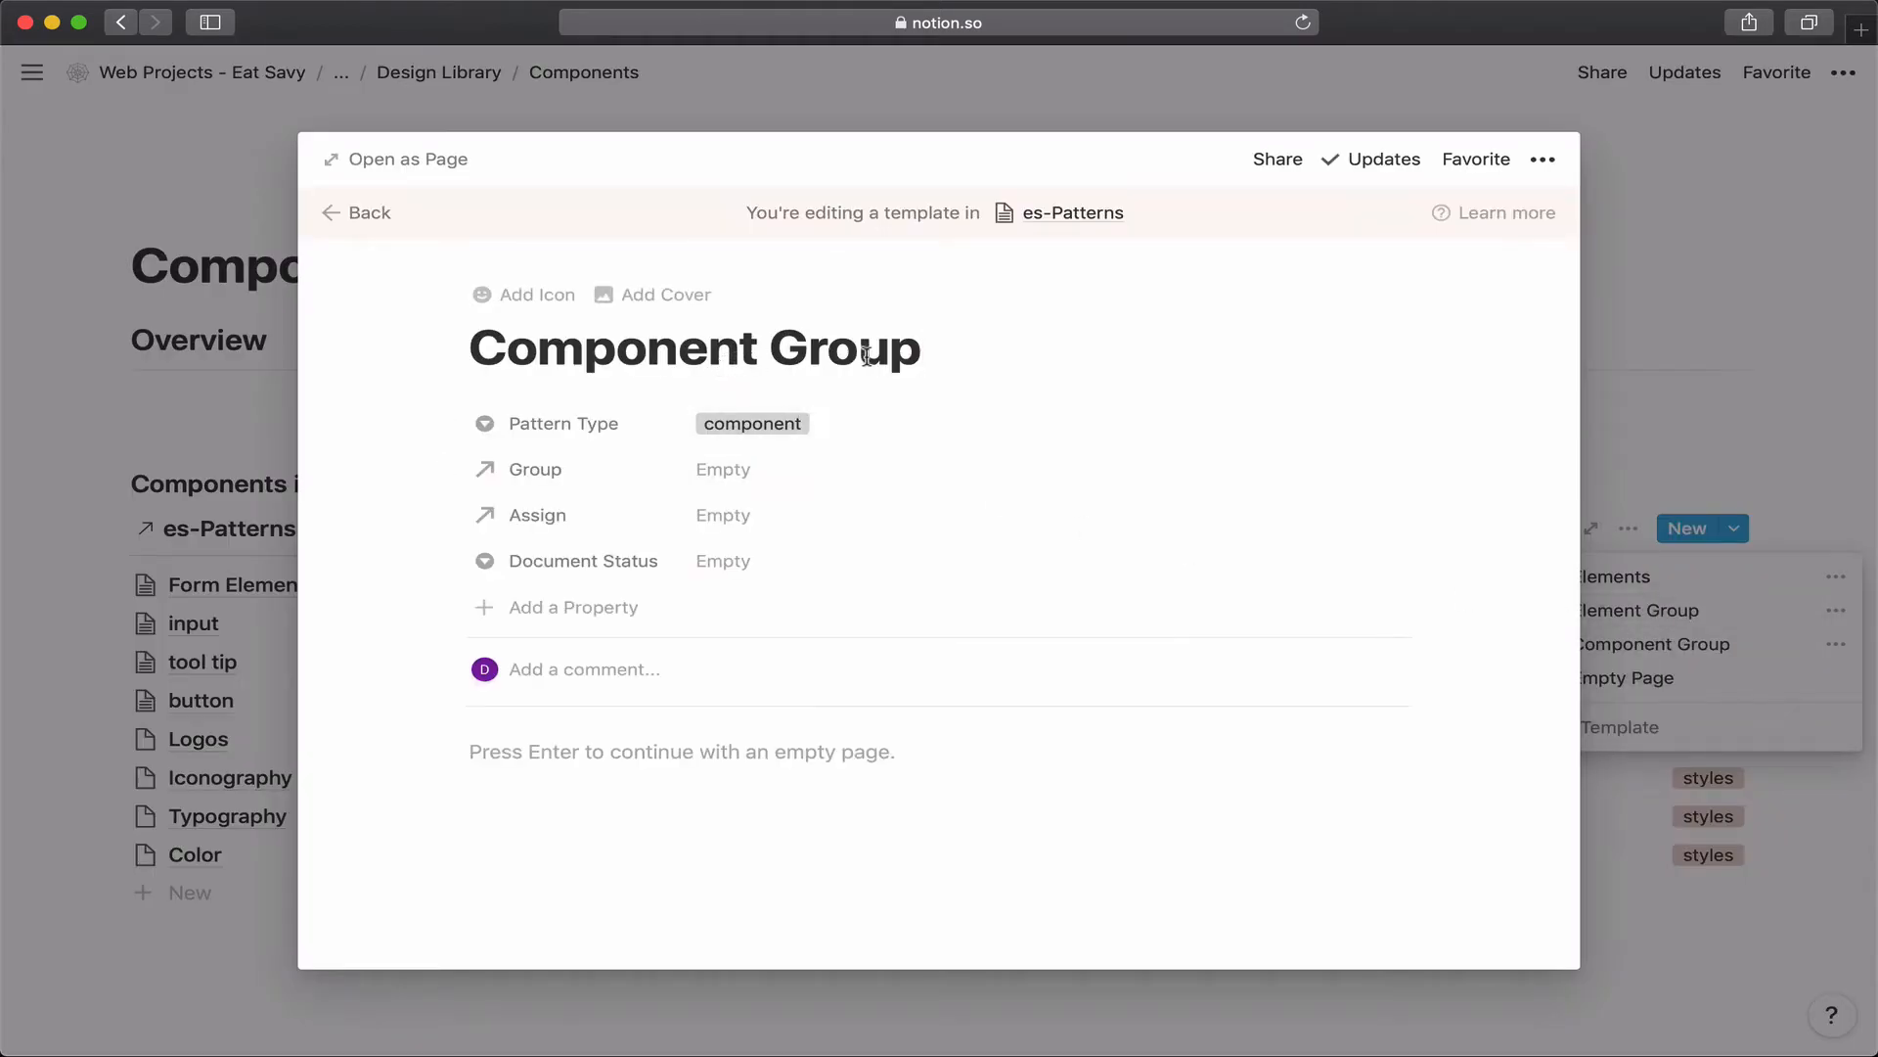
Add a second-level heading "Overview" with a divider line beneath it to the Component Group template's body.
click(624, 746)
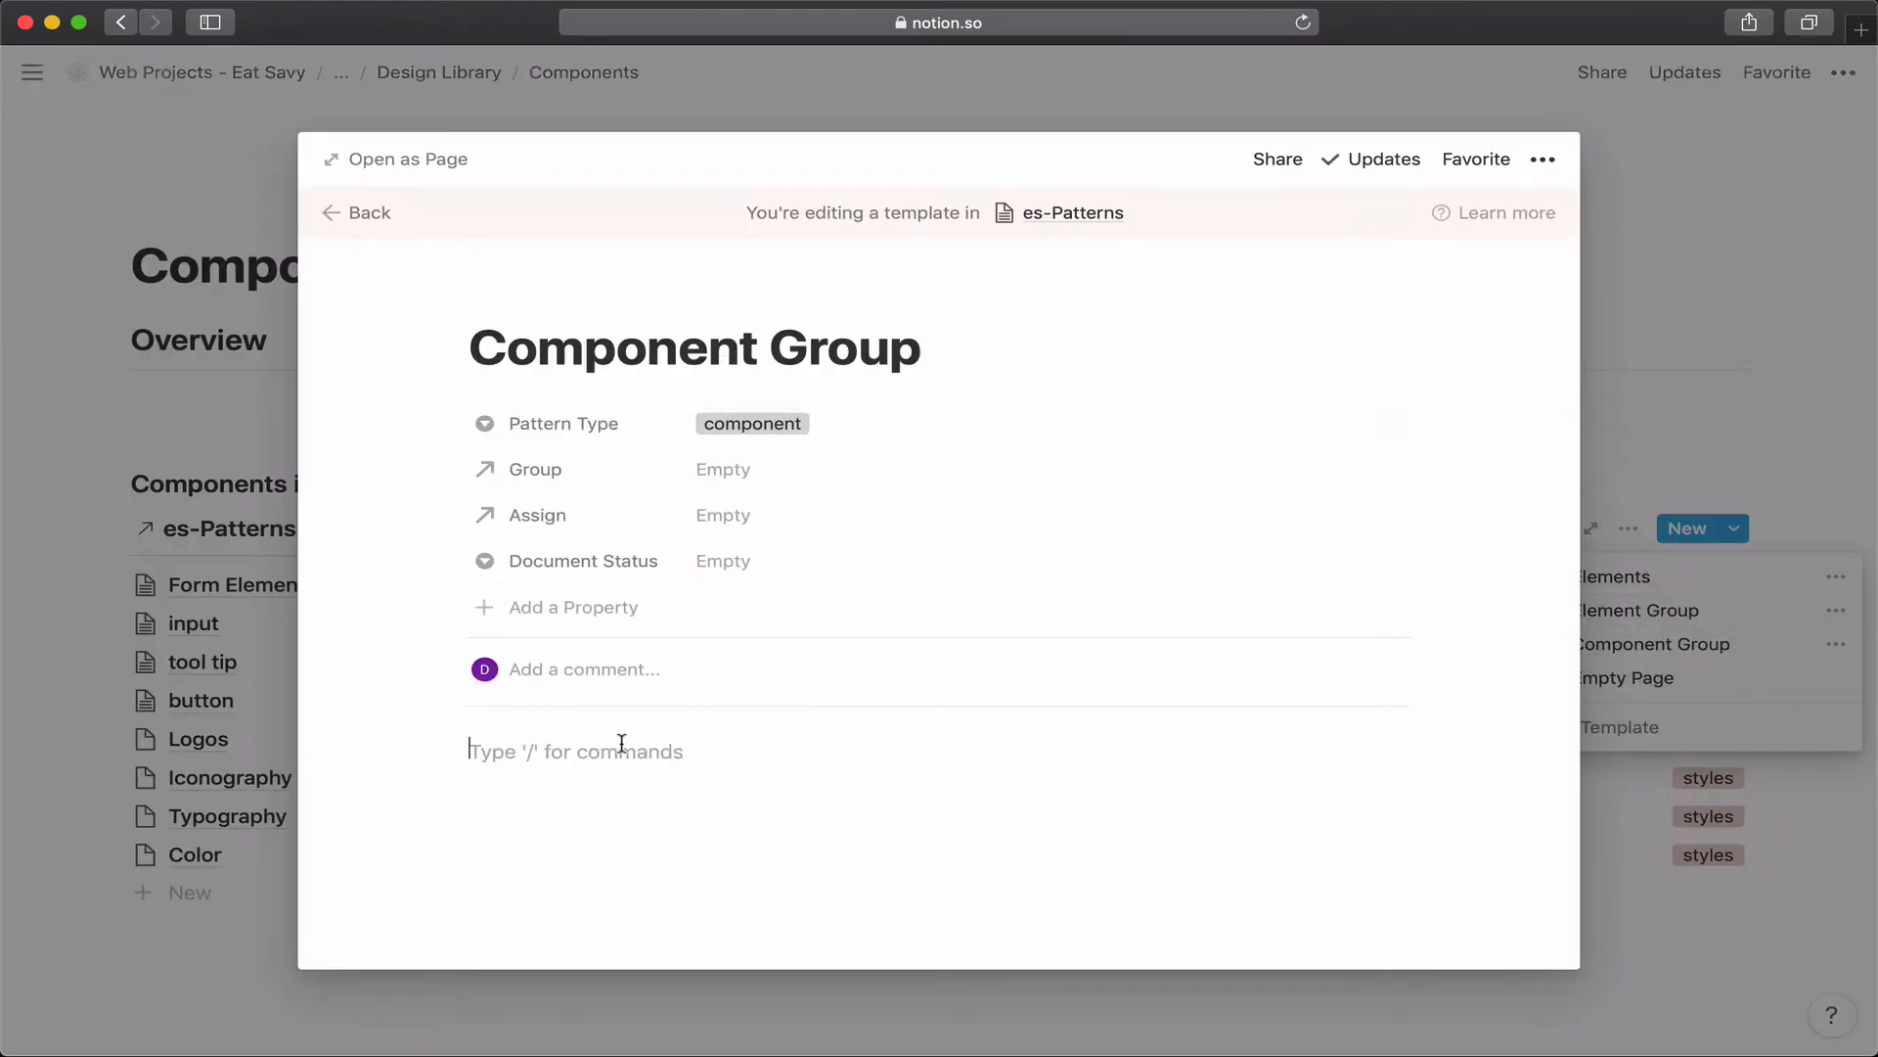
text(##)
text( OV)
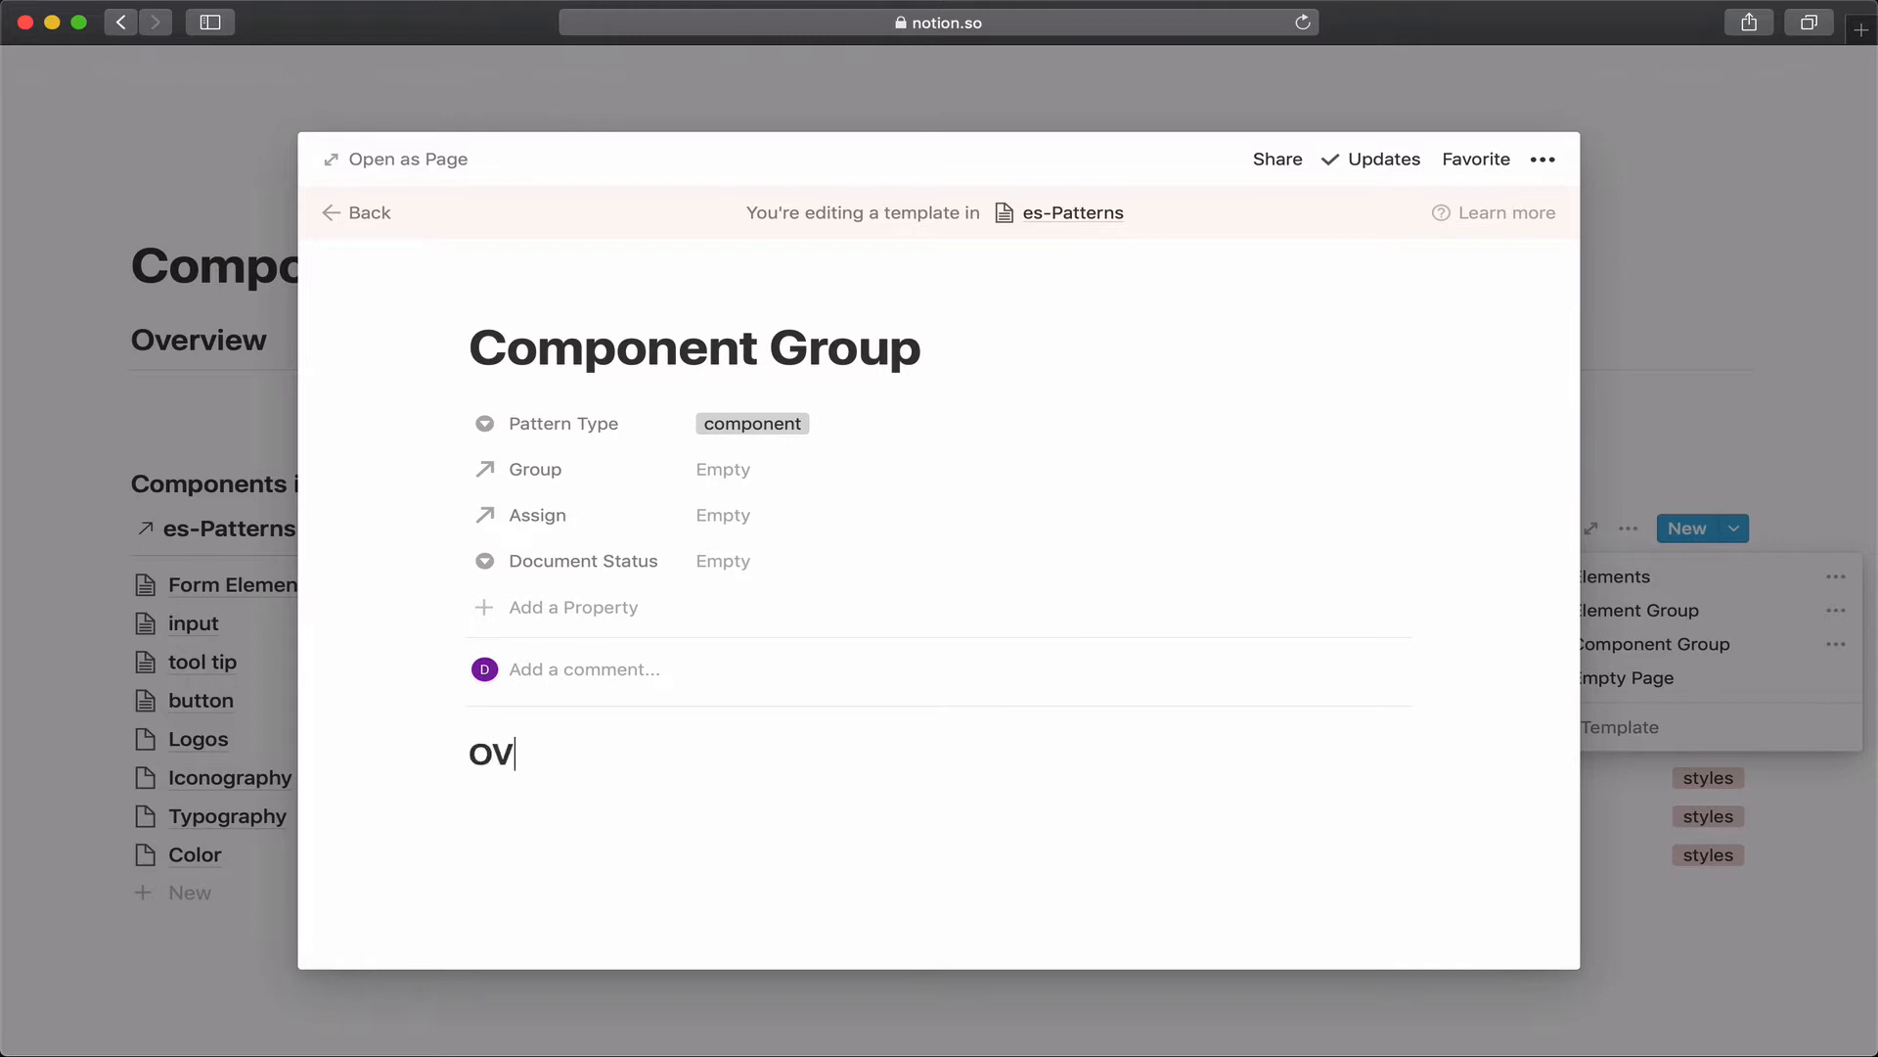
key(BackSpace)
text(view)
key(BackSpace)
key(BackSpace)
key(BackSpace)
text(iew)
key(BackSpace)
key(BackSpace)
key(BackSpace)
text(erview--)
key(BackSpace)
key(BackSpace)
text(w)
key(Return)
text(---)
key(Return)
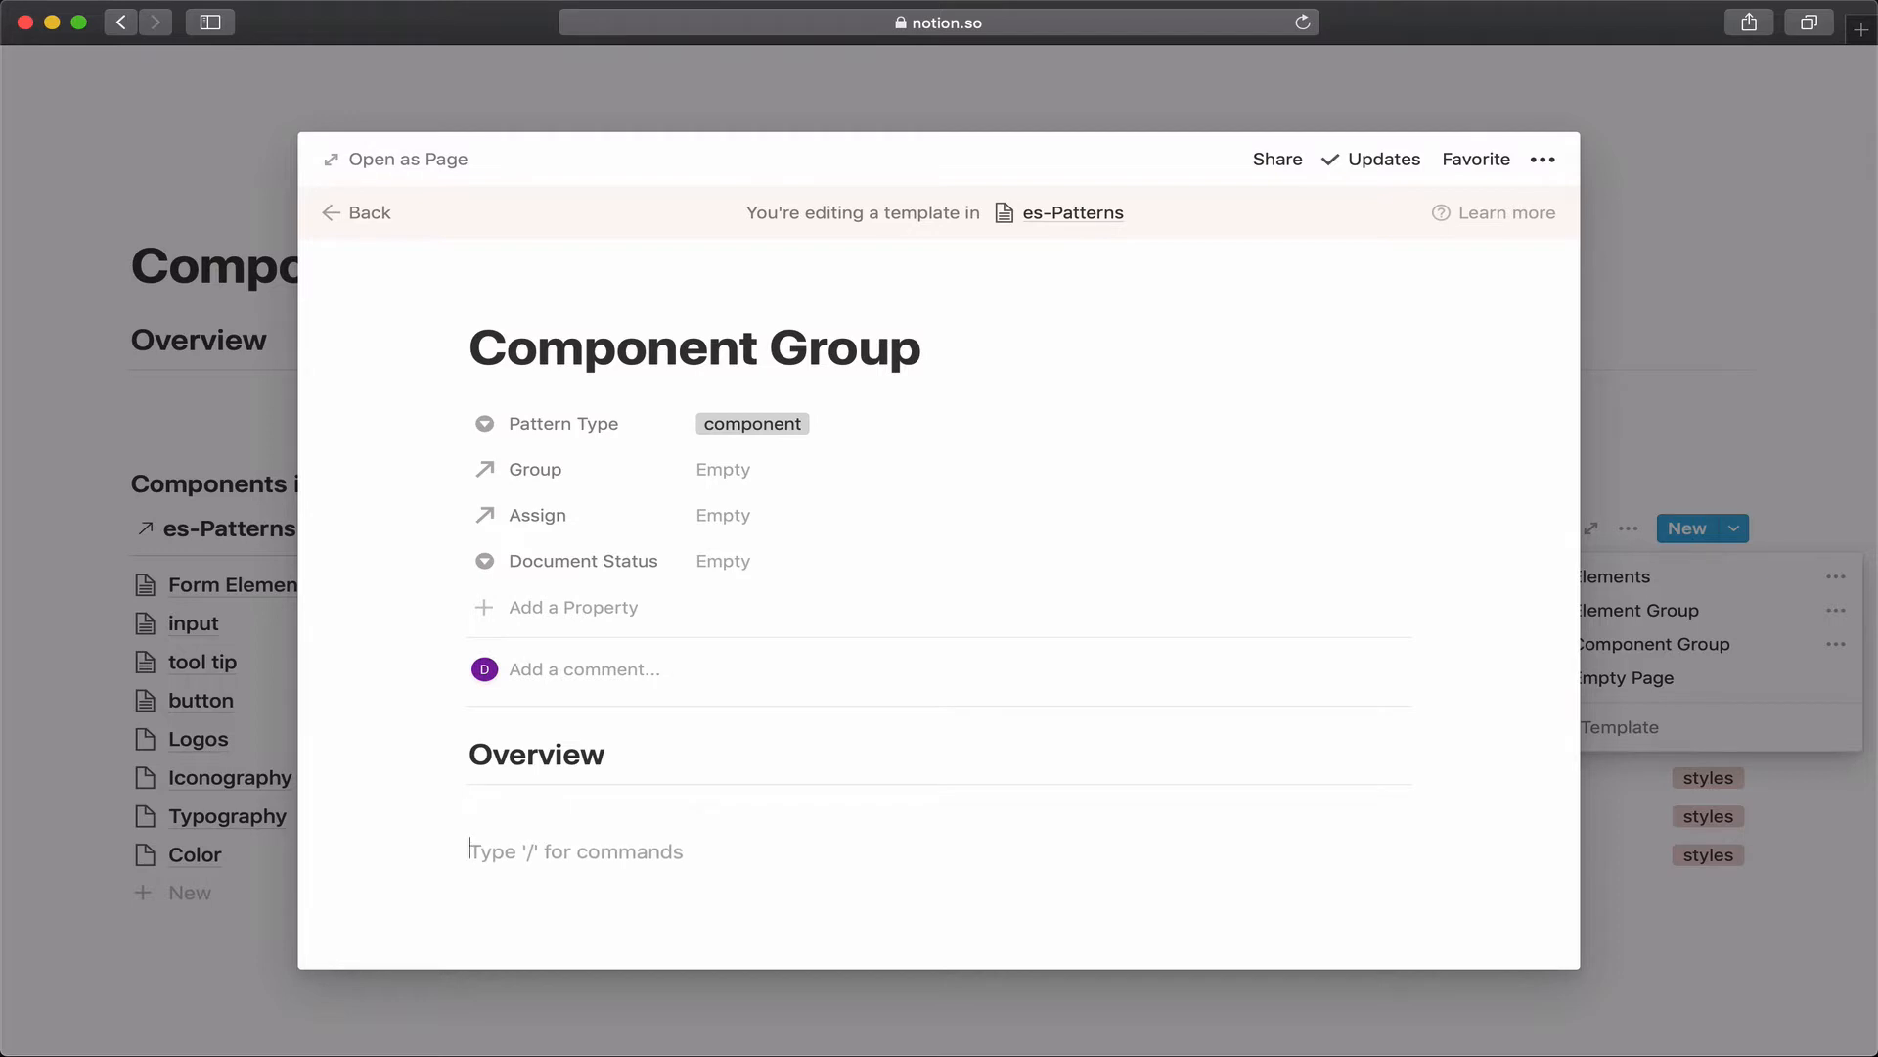
Add a third-level heading "Components" below the template's Overview section.
text(### COmp)
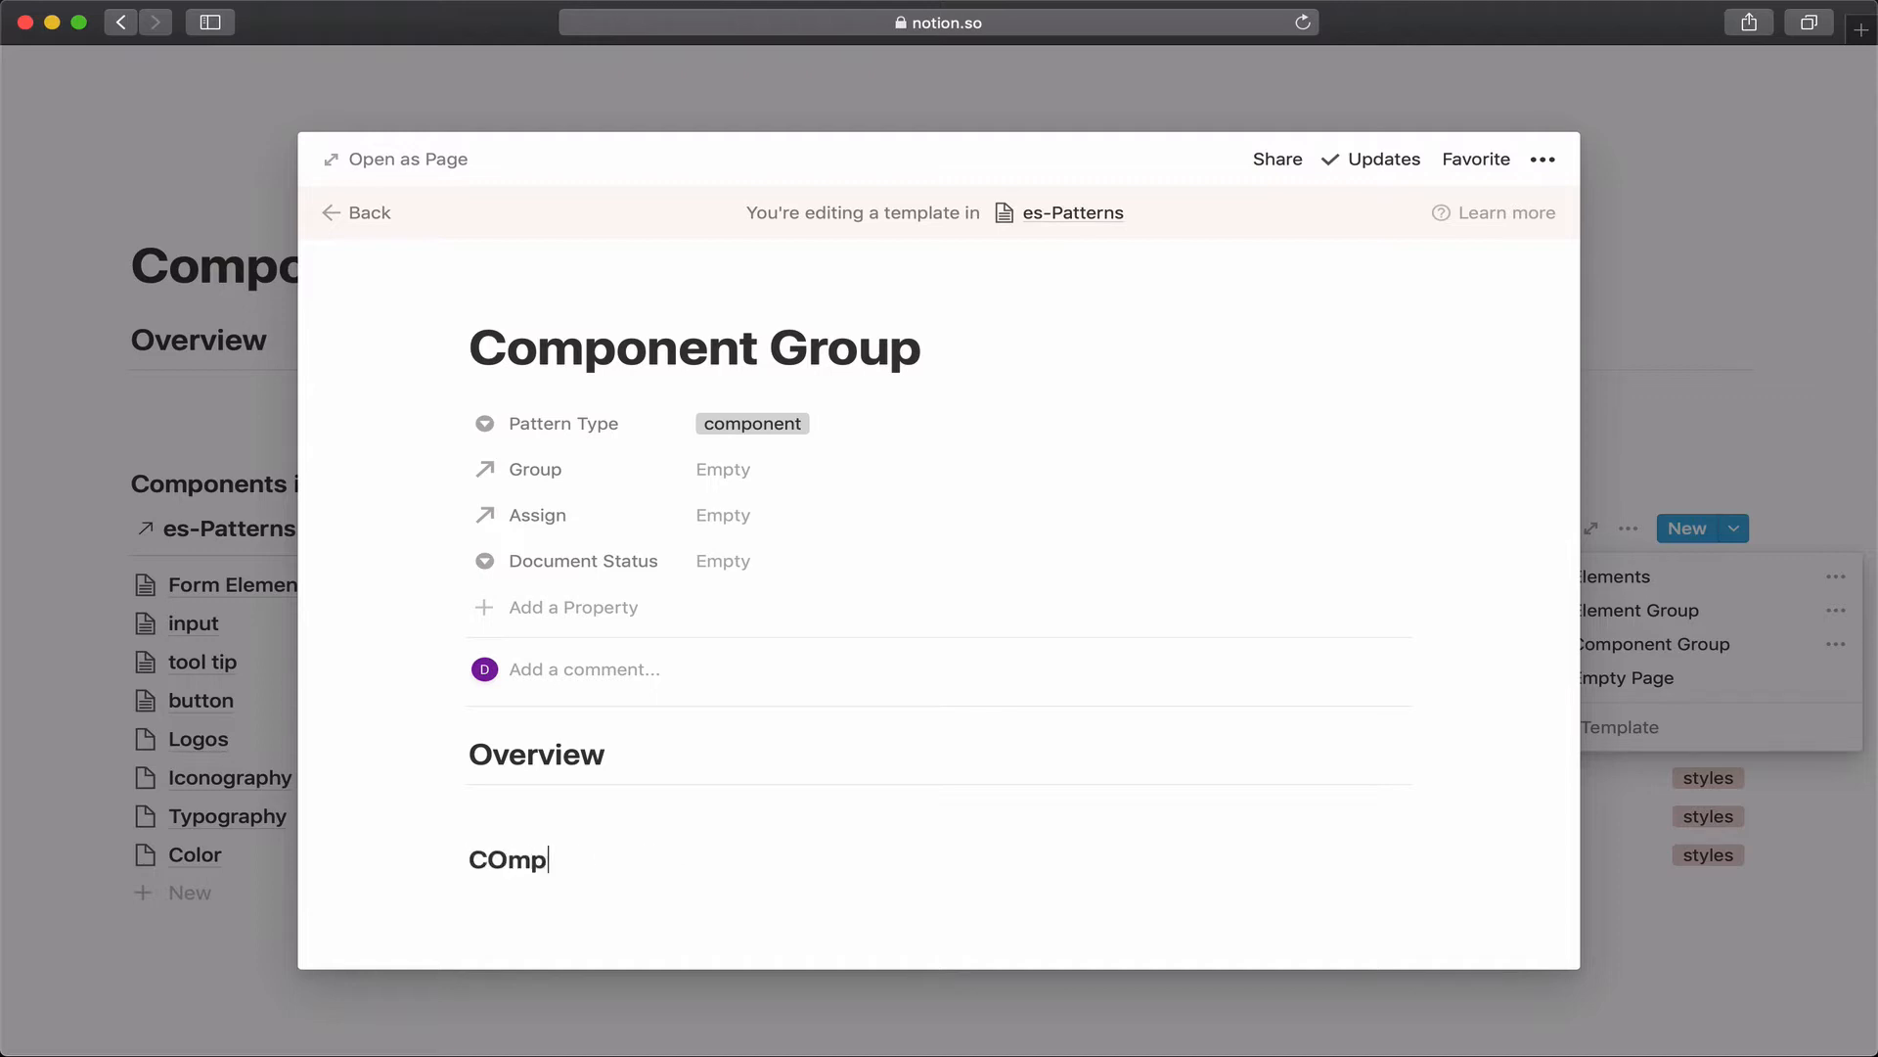
key(BackSpace)
key(BackSpace)
key(BackSpace)
text(omponents)
key(Return)
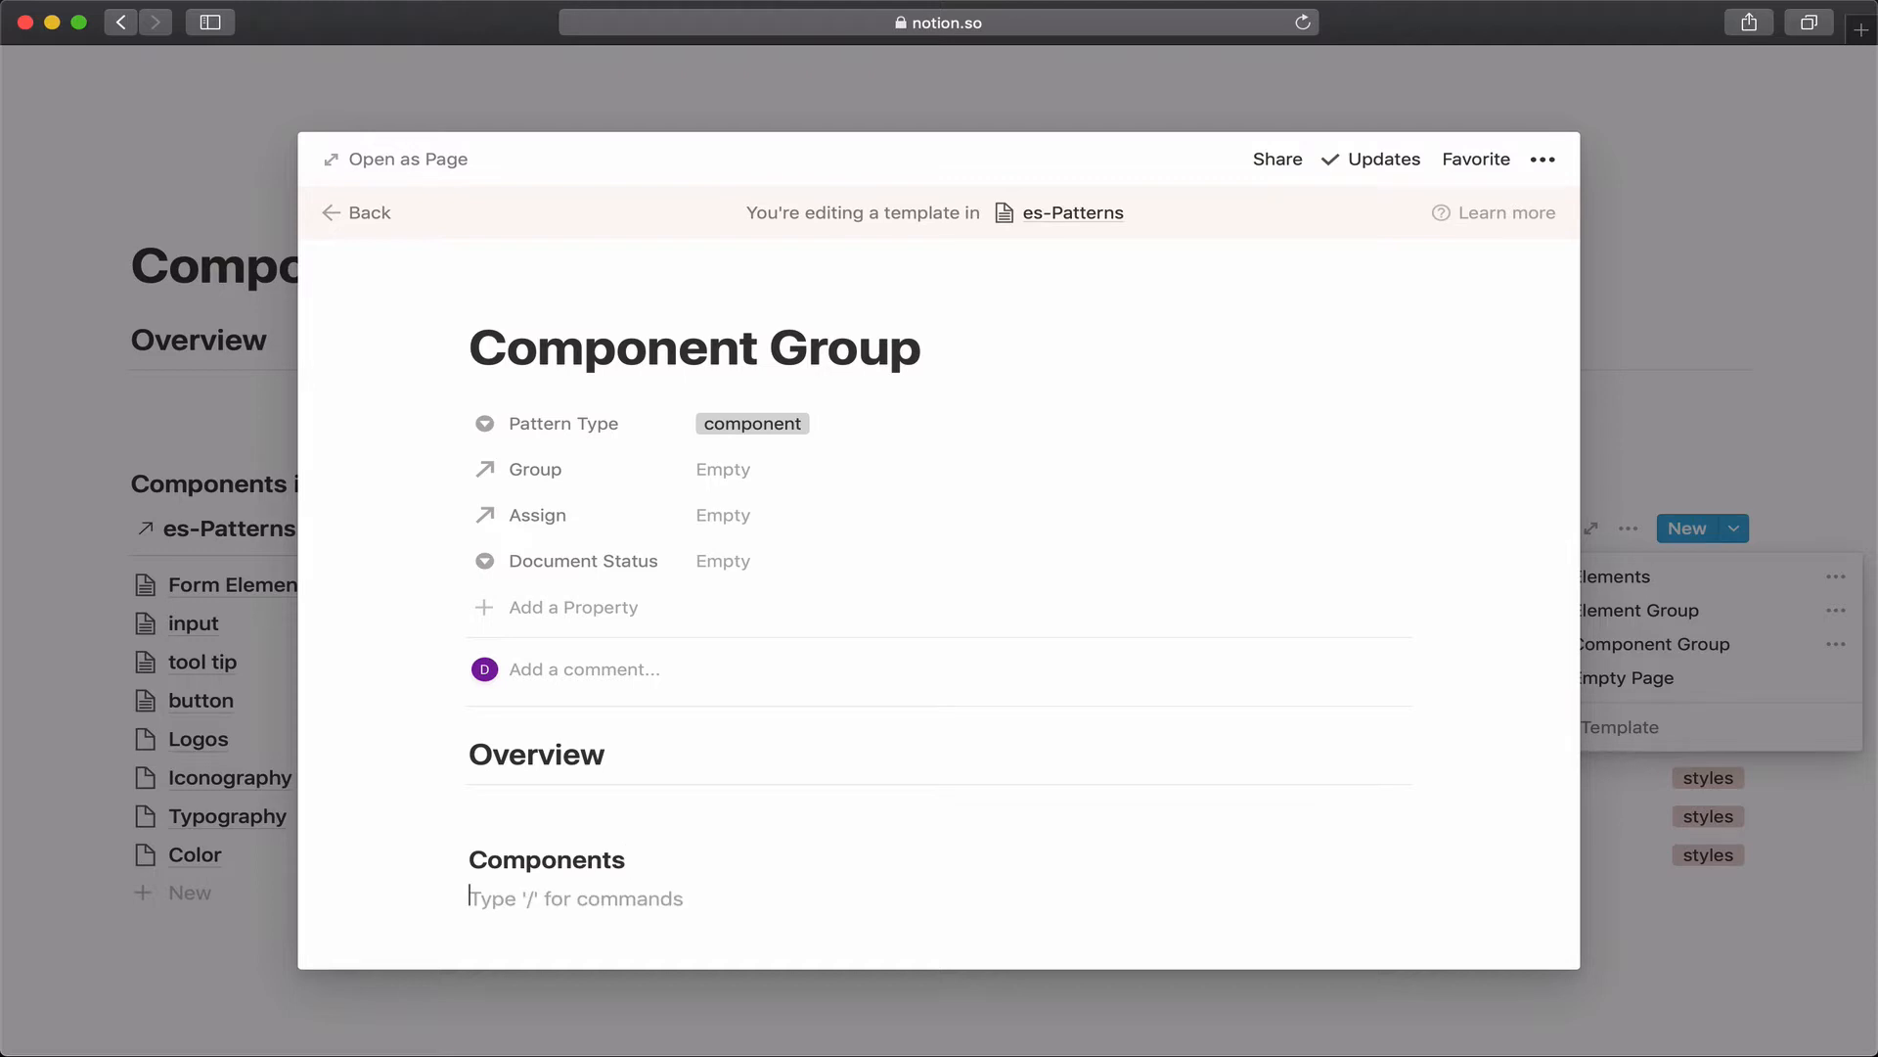
Insert a linked database of es-Patterns under the "Components" heading in the Component Group template.
text(/In)
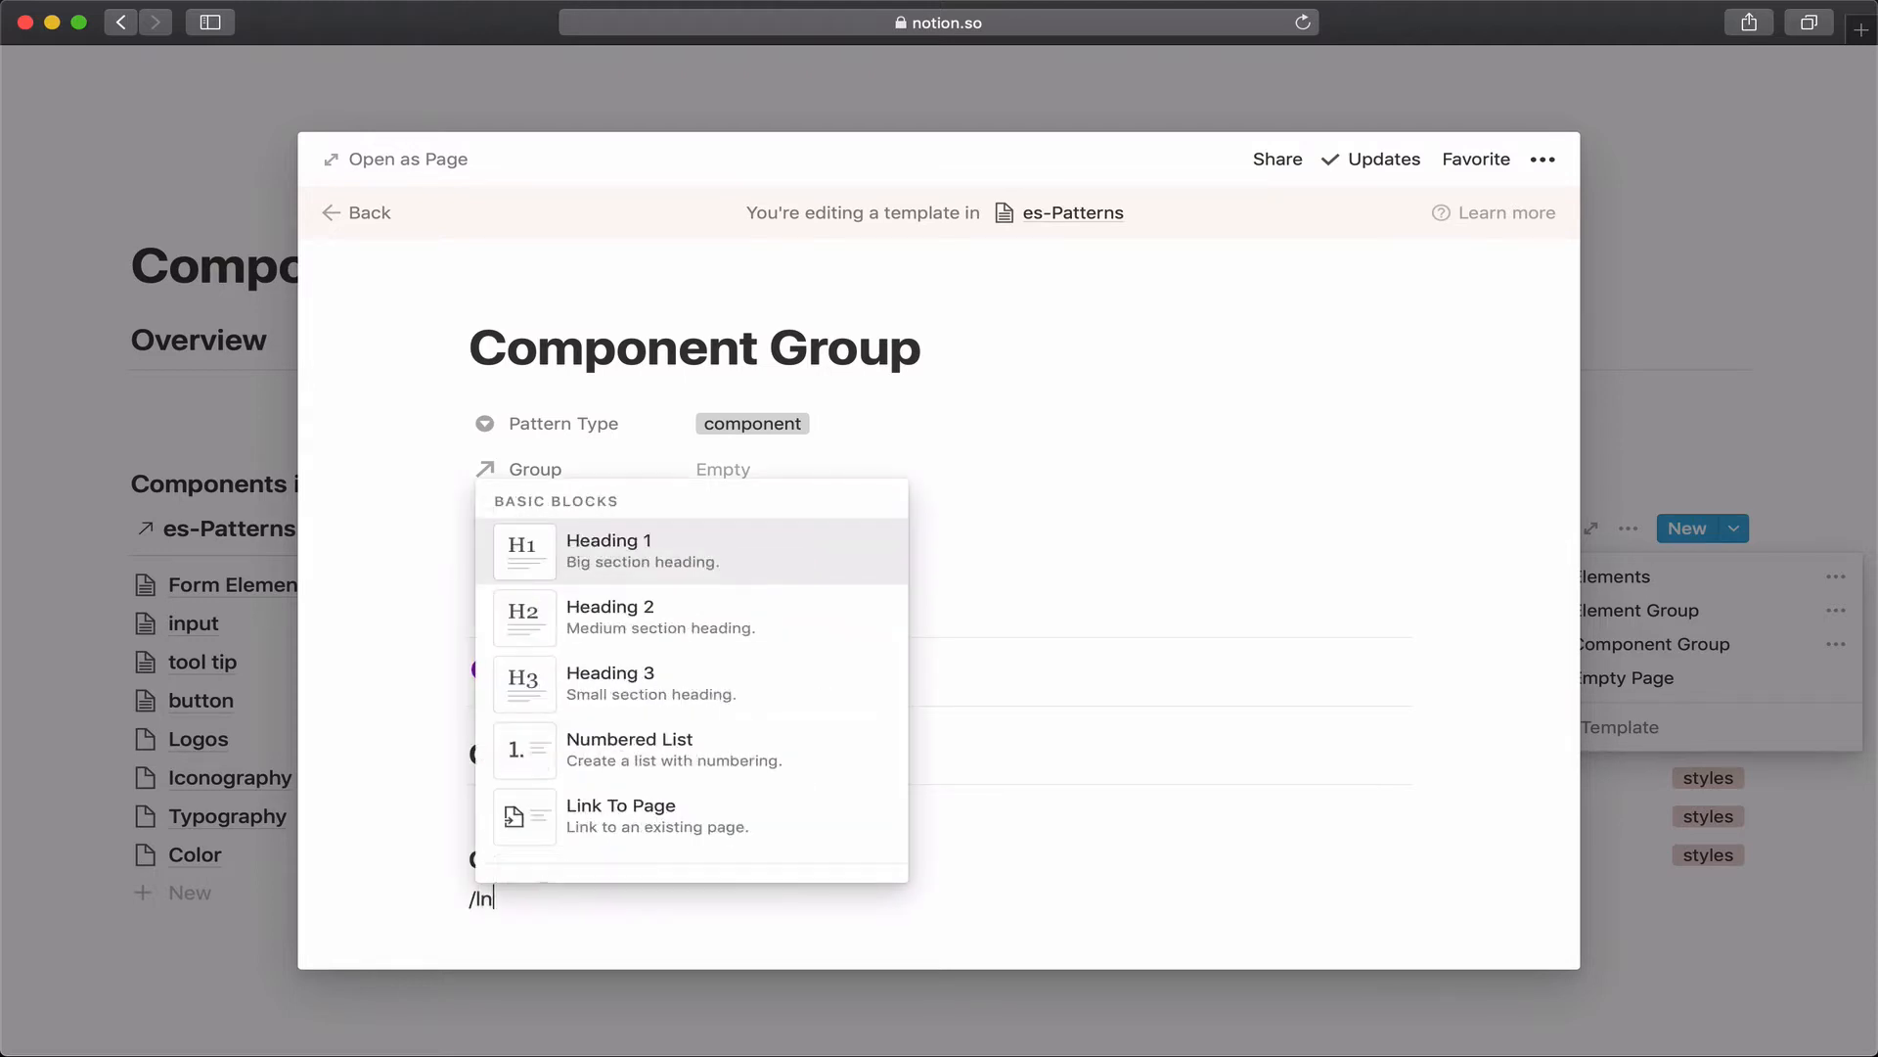
key(BackSpace)
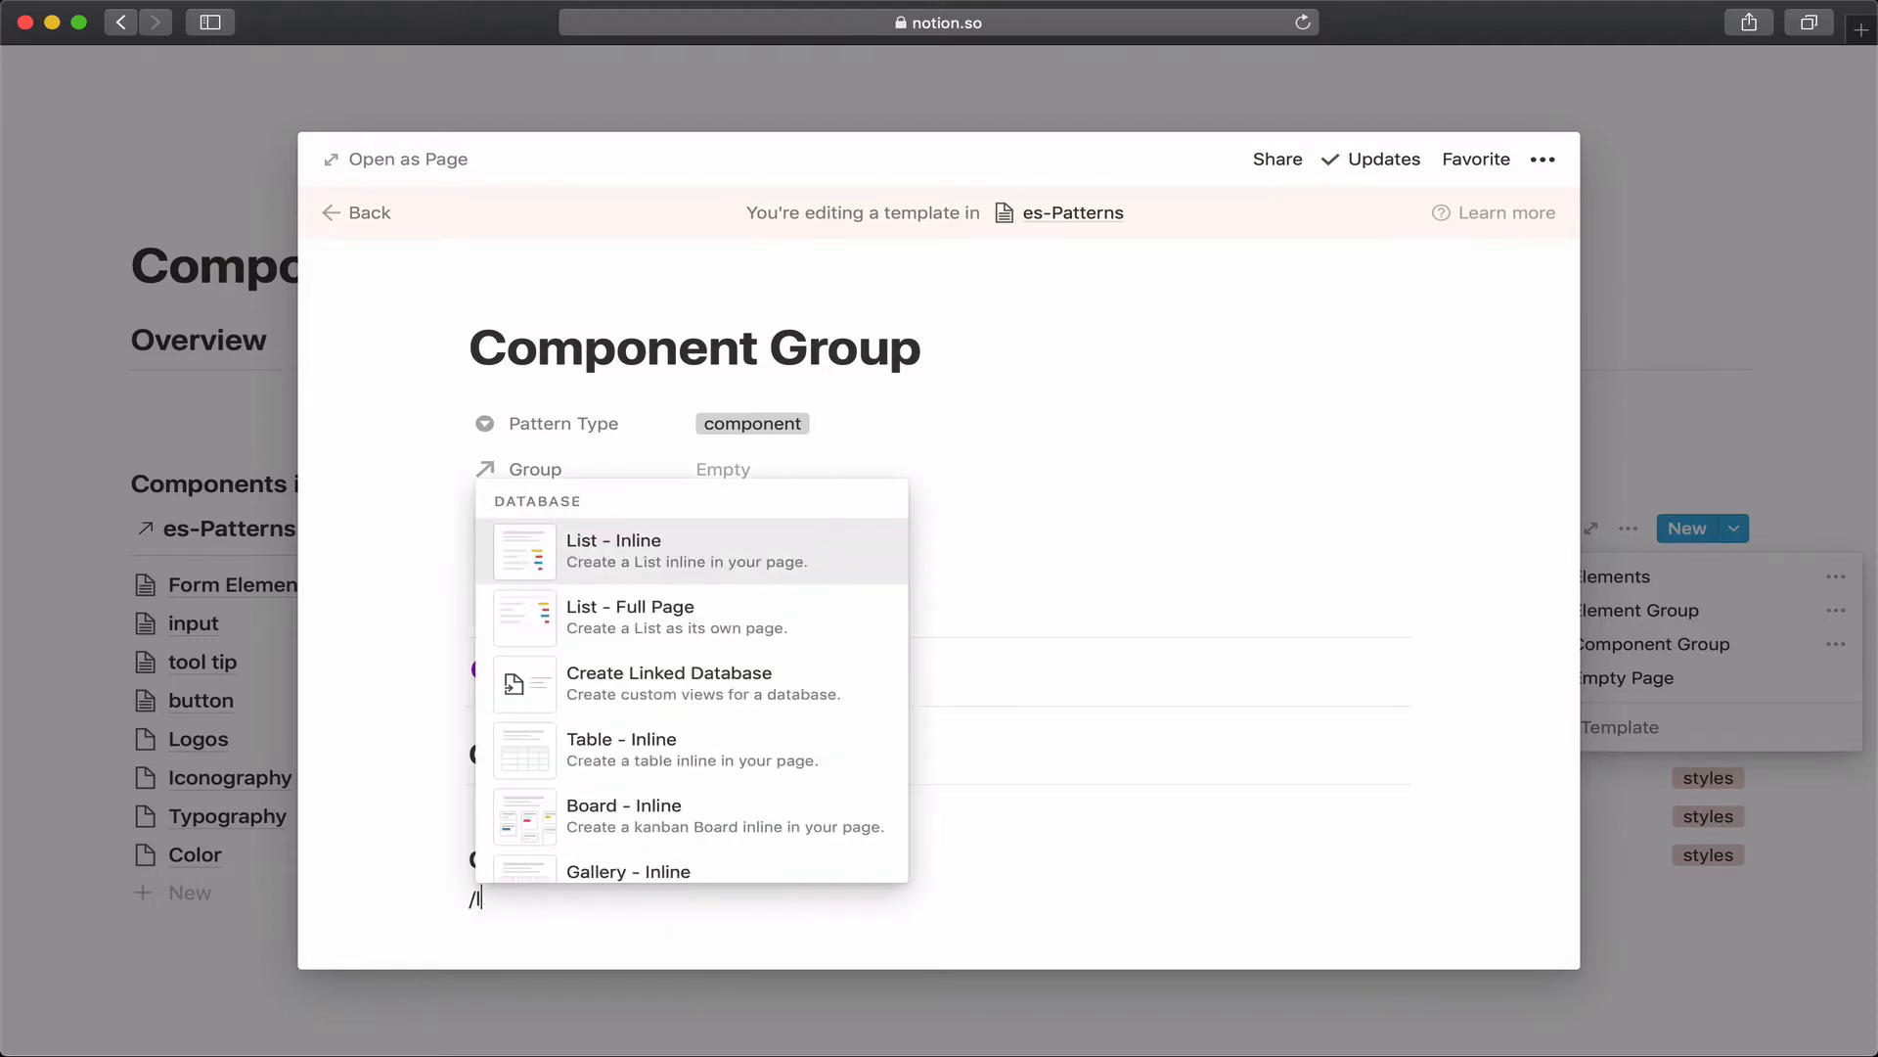
key(BackSpace)
text(I)
key(Down)
key(Down)
key(Return)
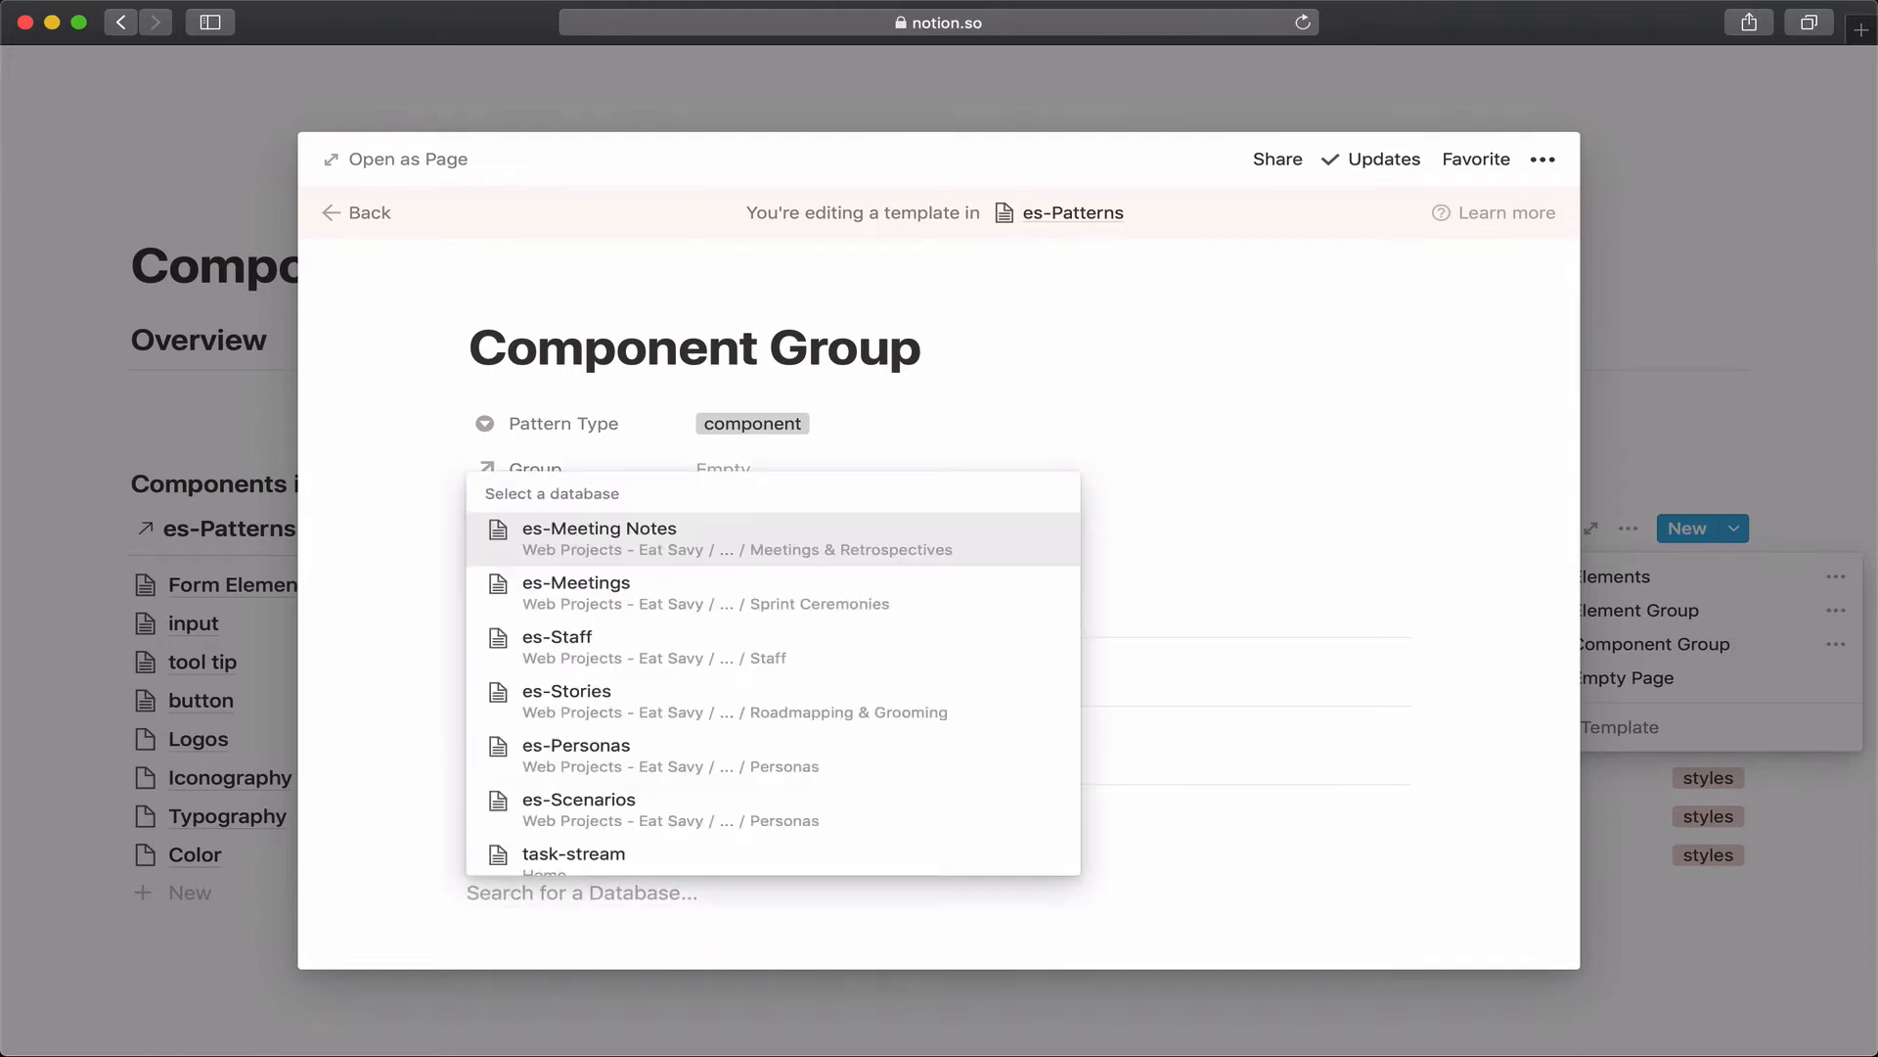
text(patt)
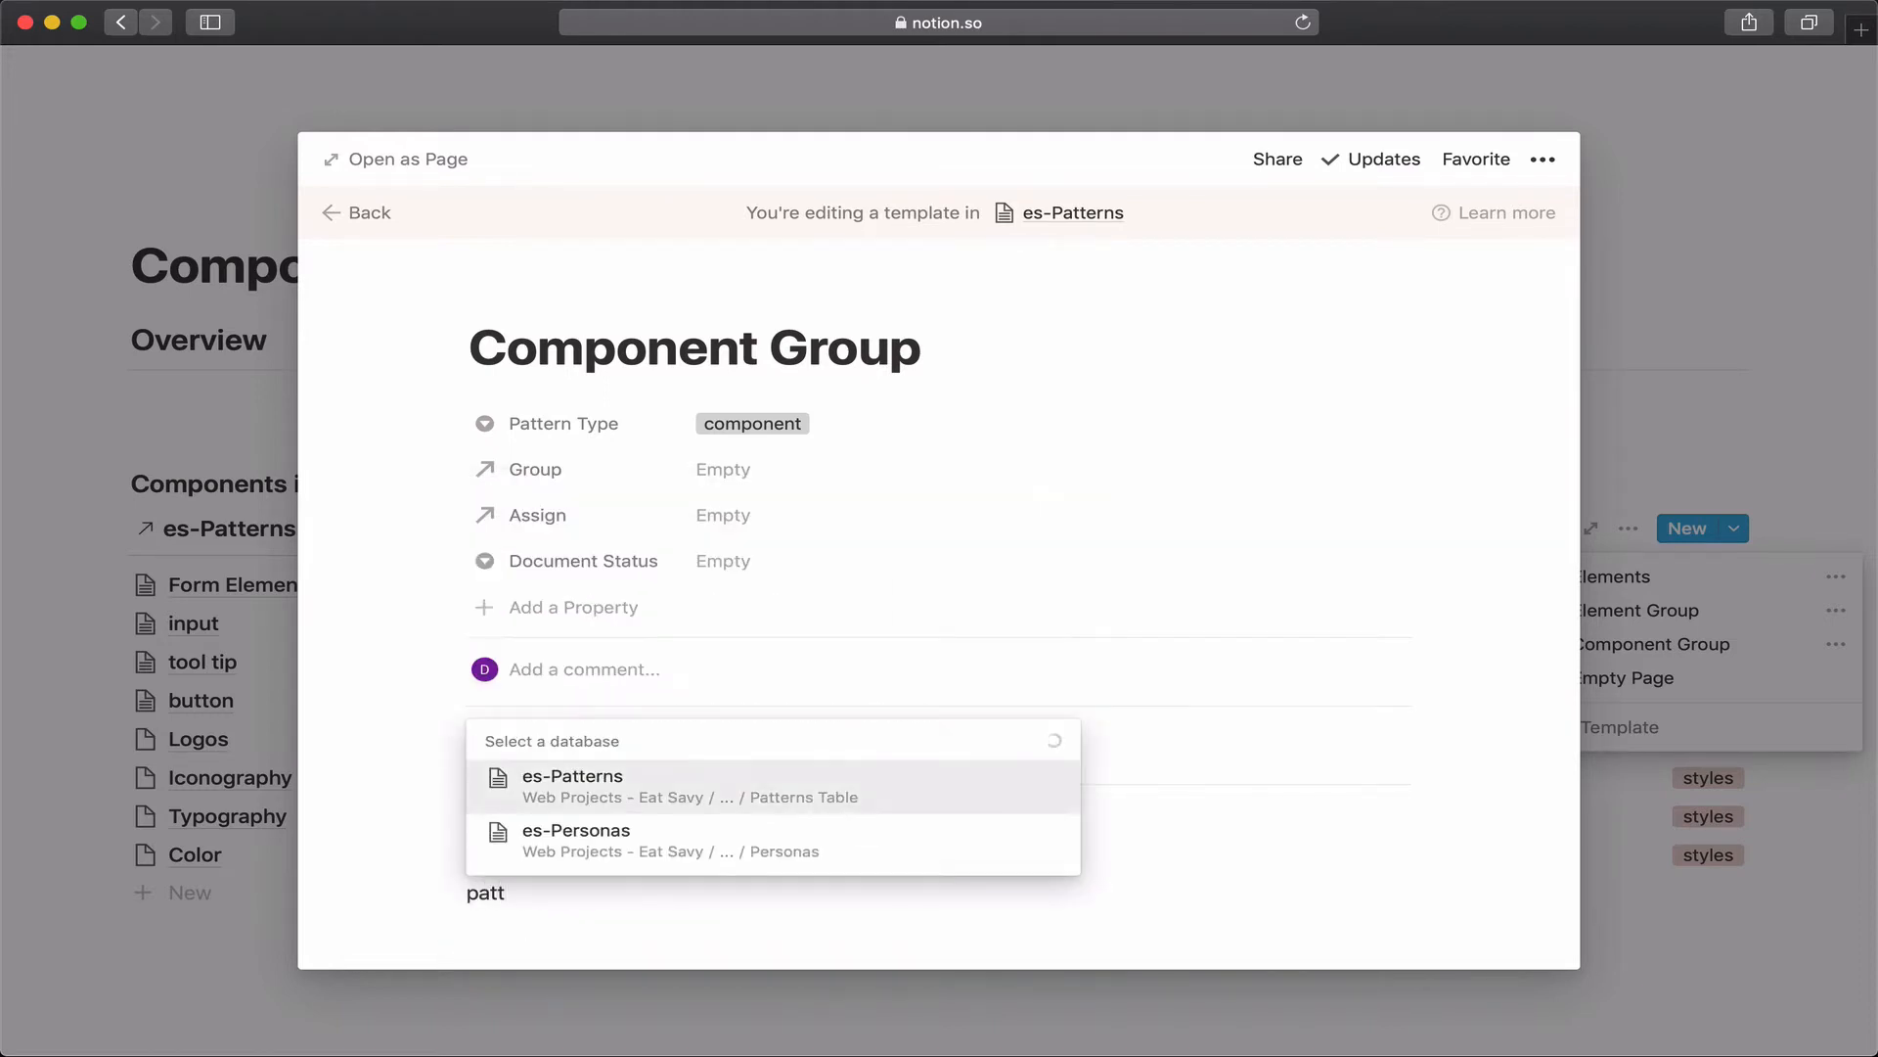
key(Return)
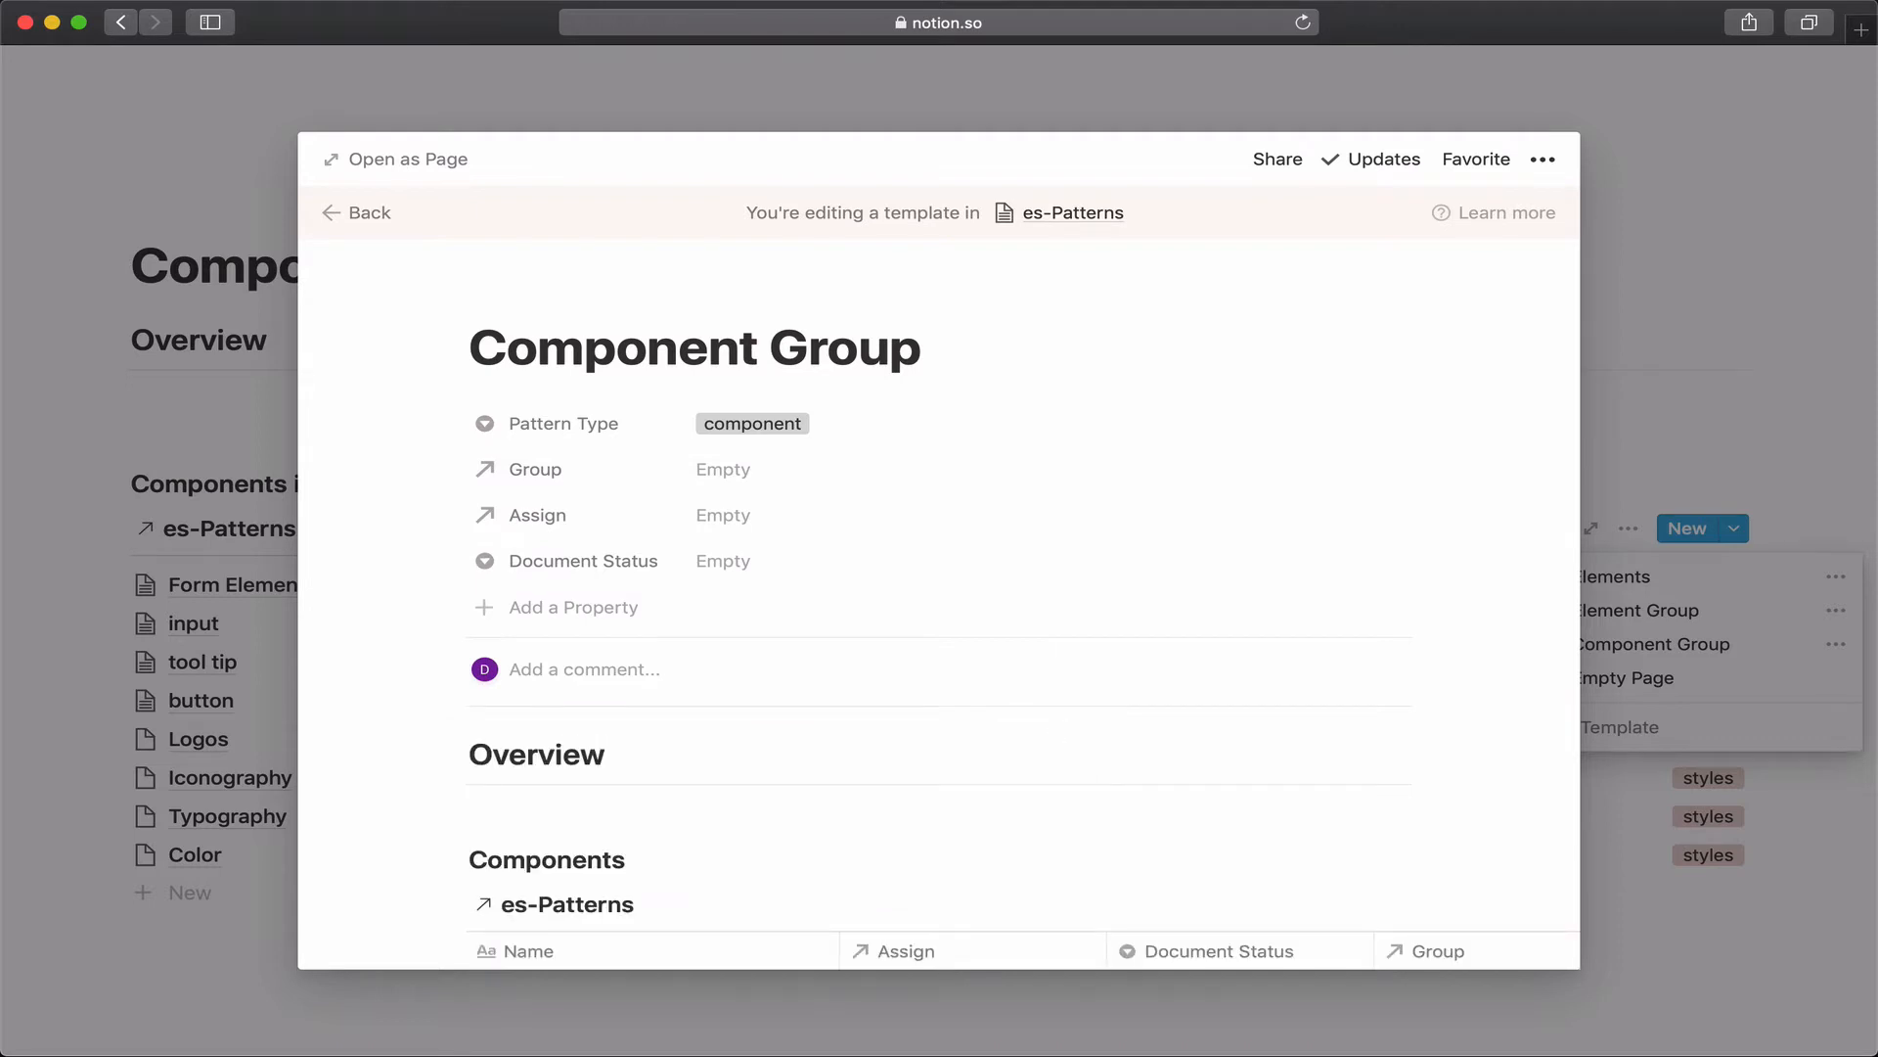
scroll(558, 466, down, 2)
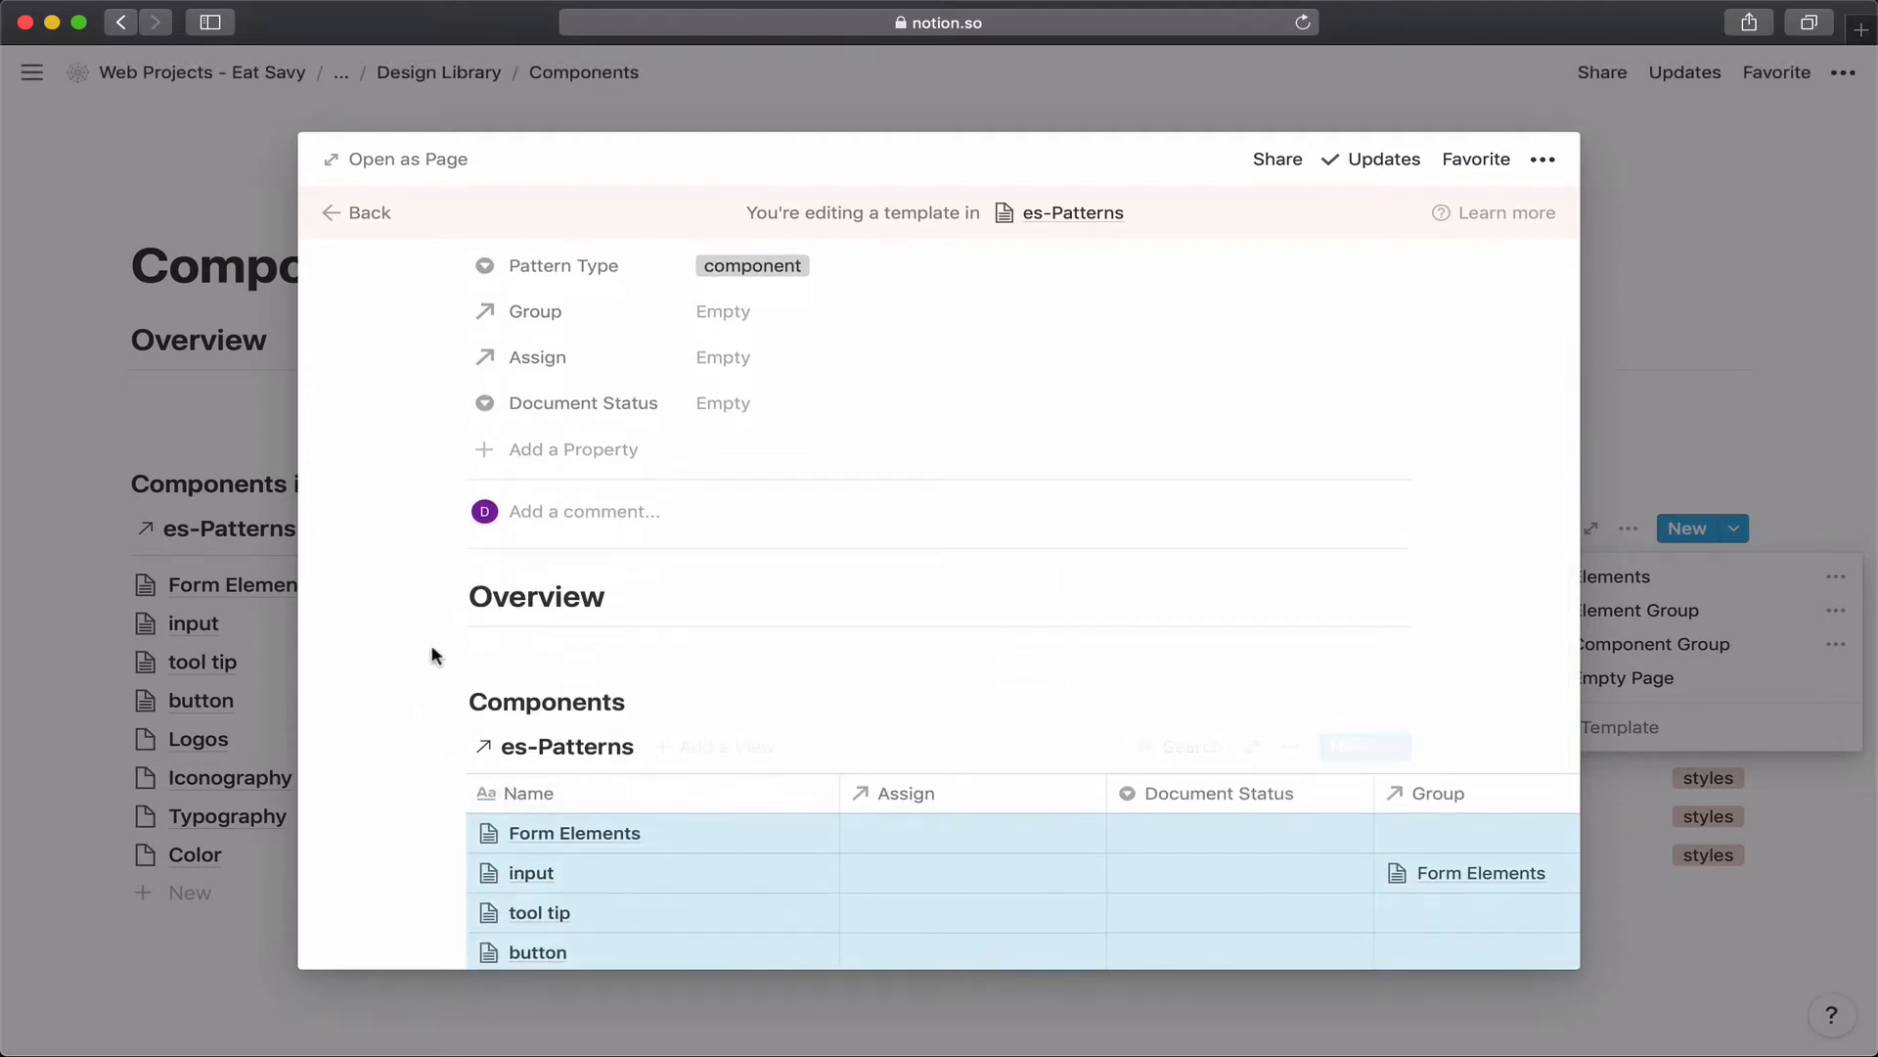
Add a List view to the linked es-Patterns database in the Component Group template.
click(772, 752)
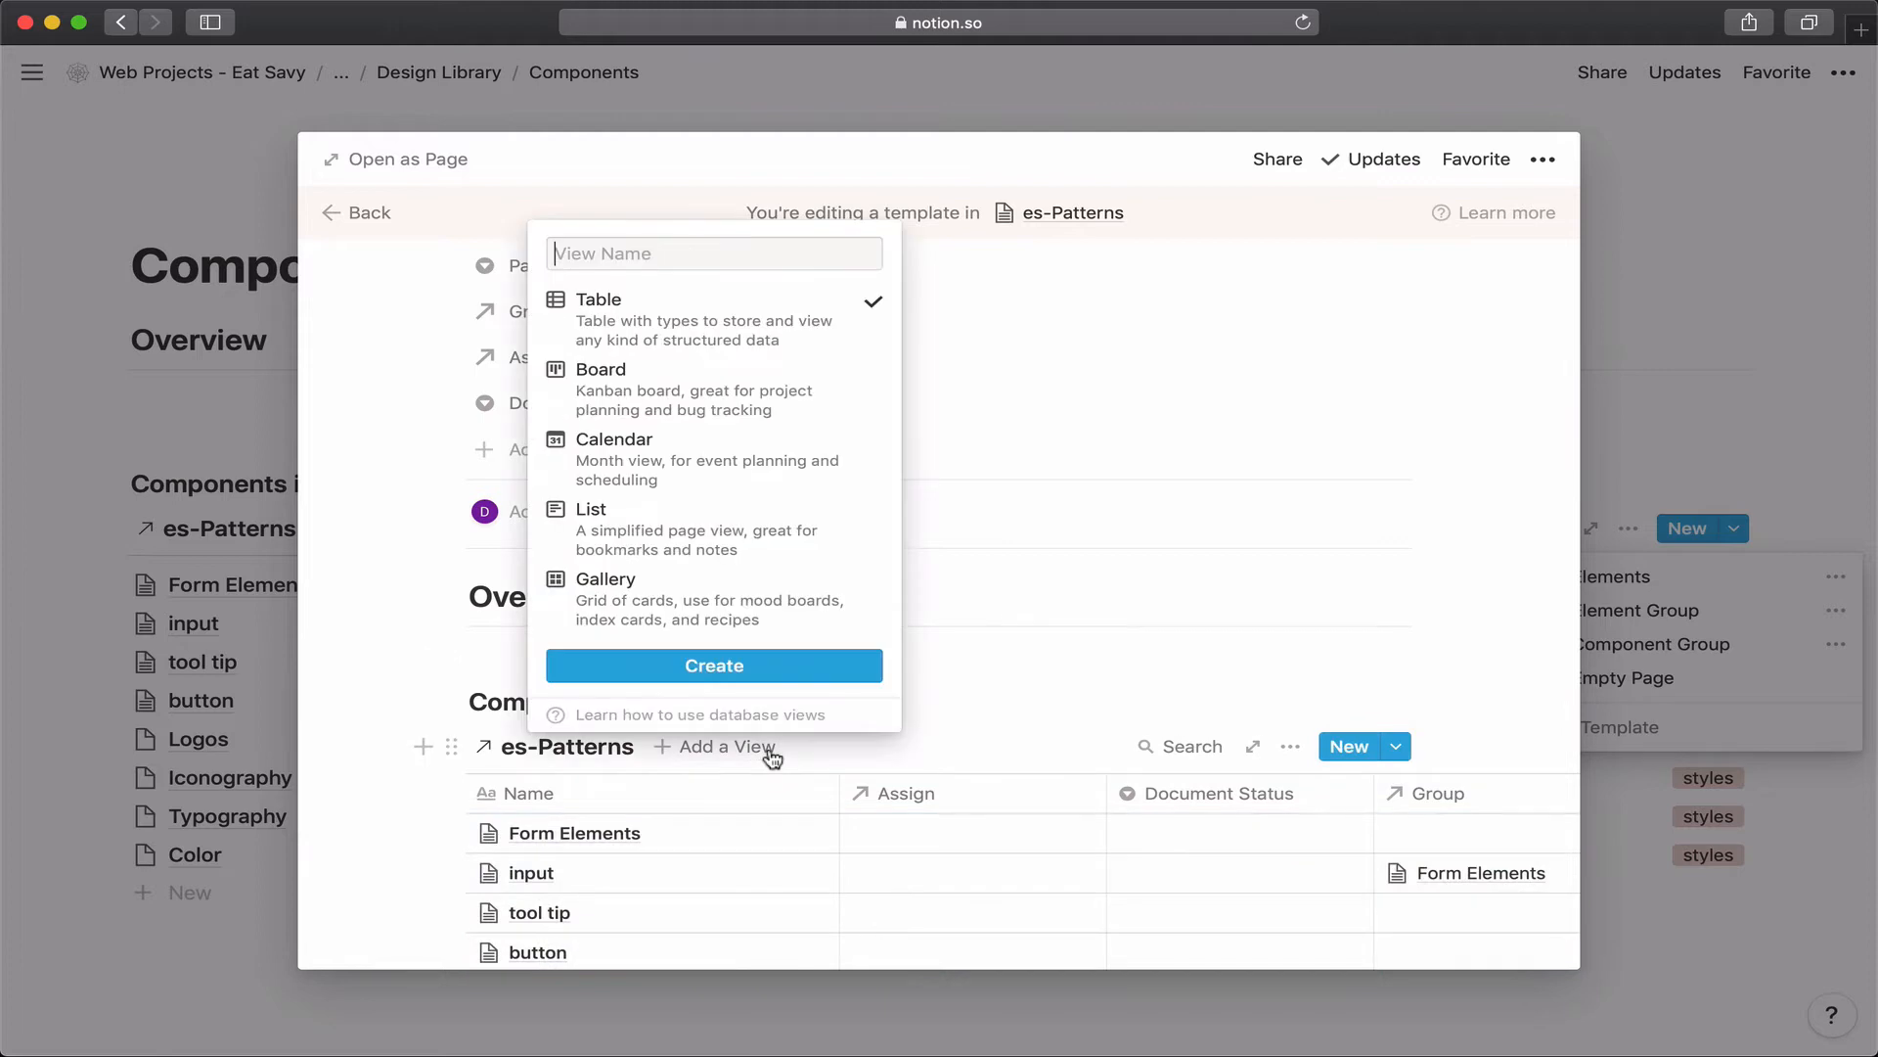
click(675, 533)
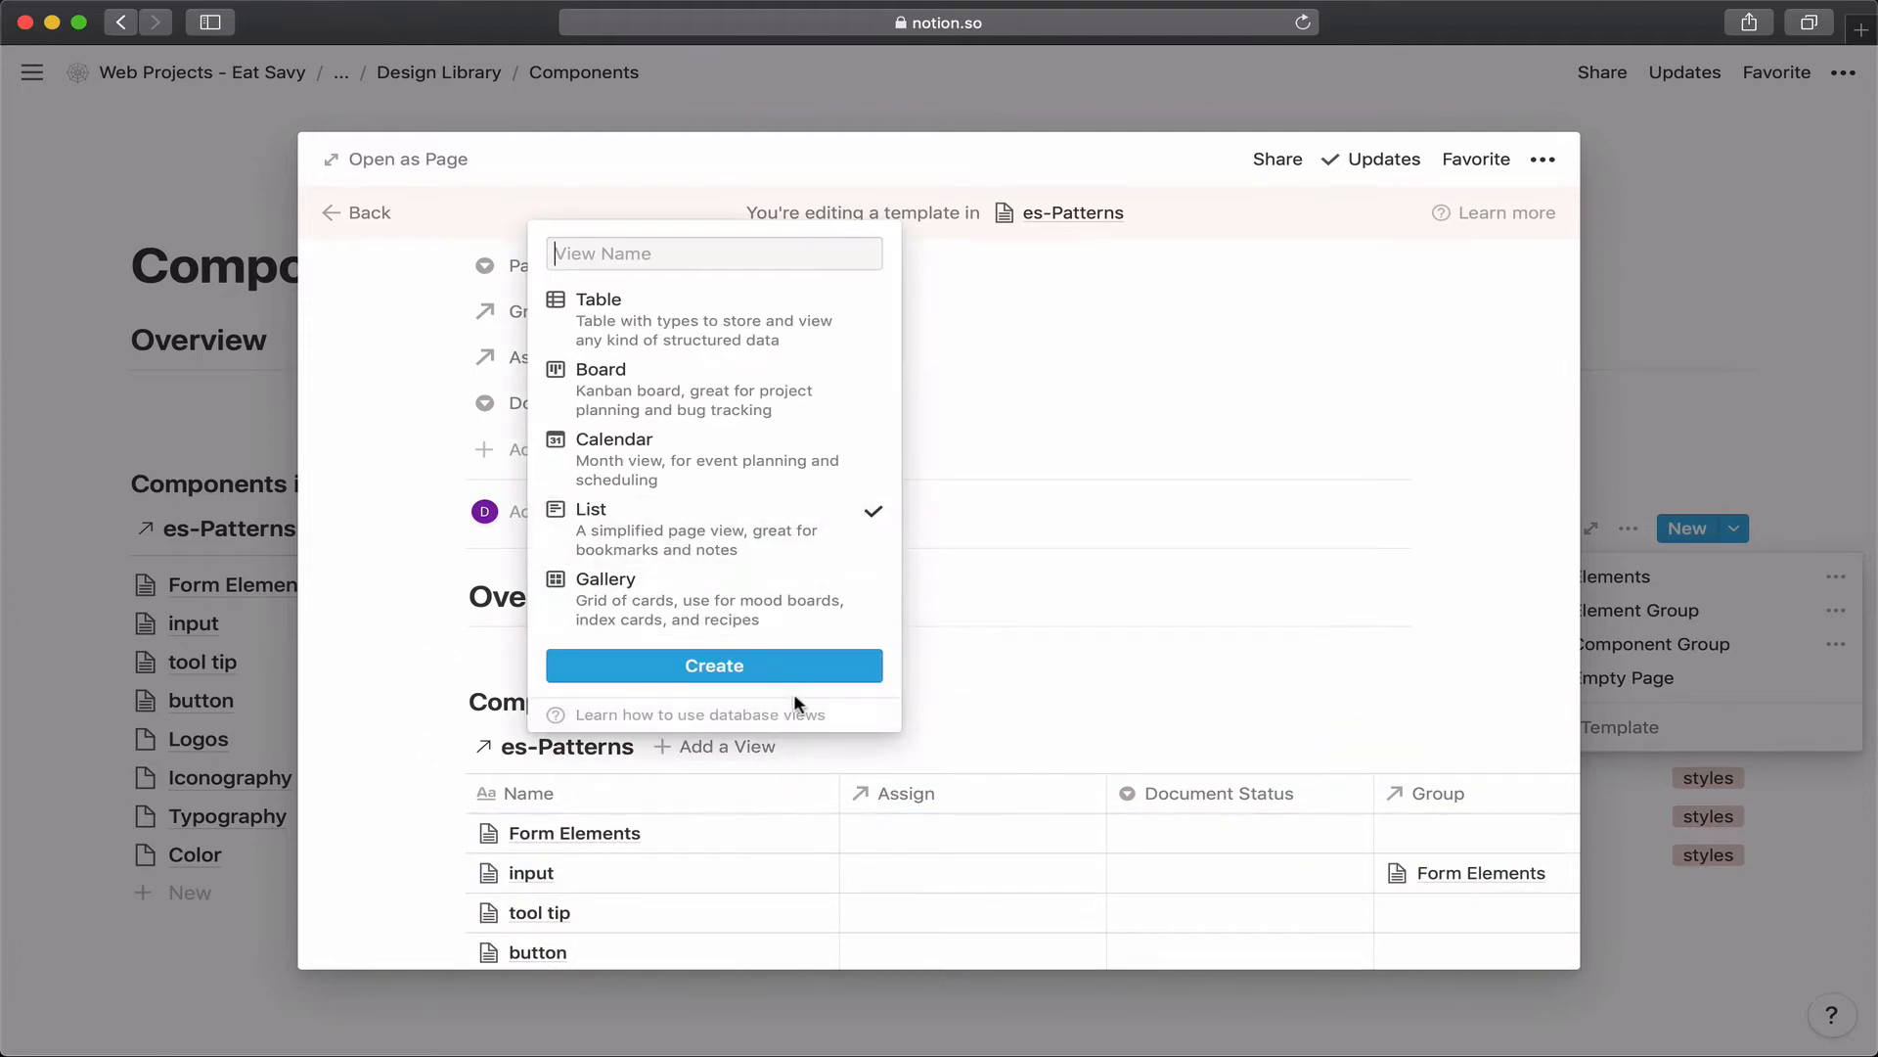
click(791, 677)
scroll(809, 745, down, 3)
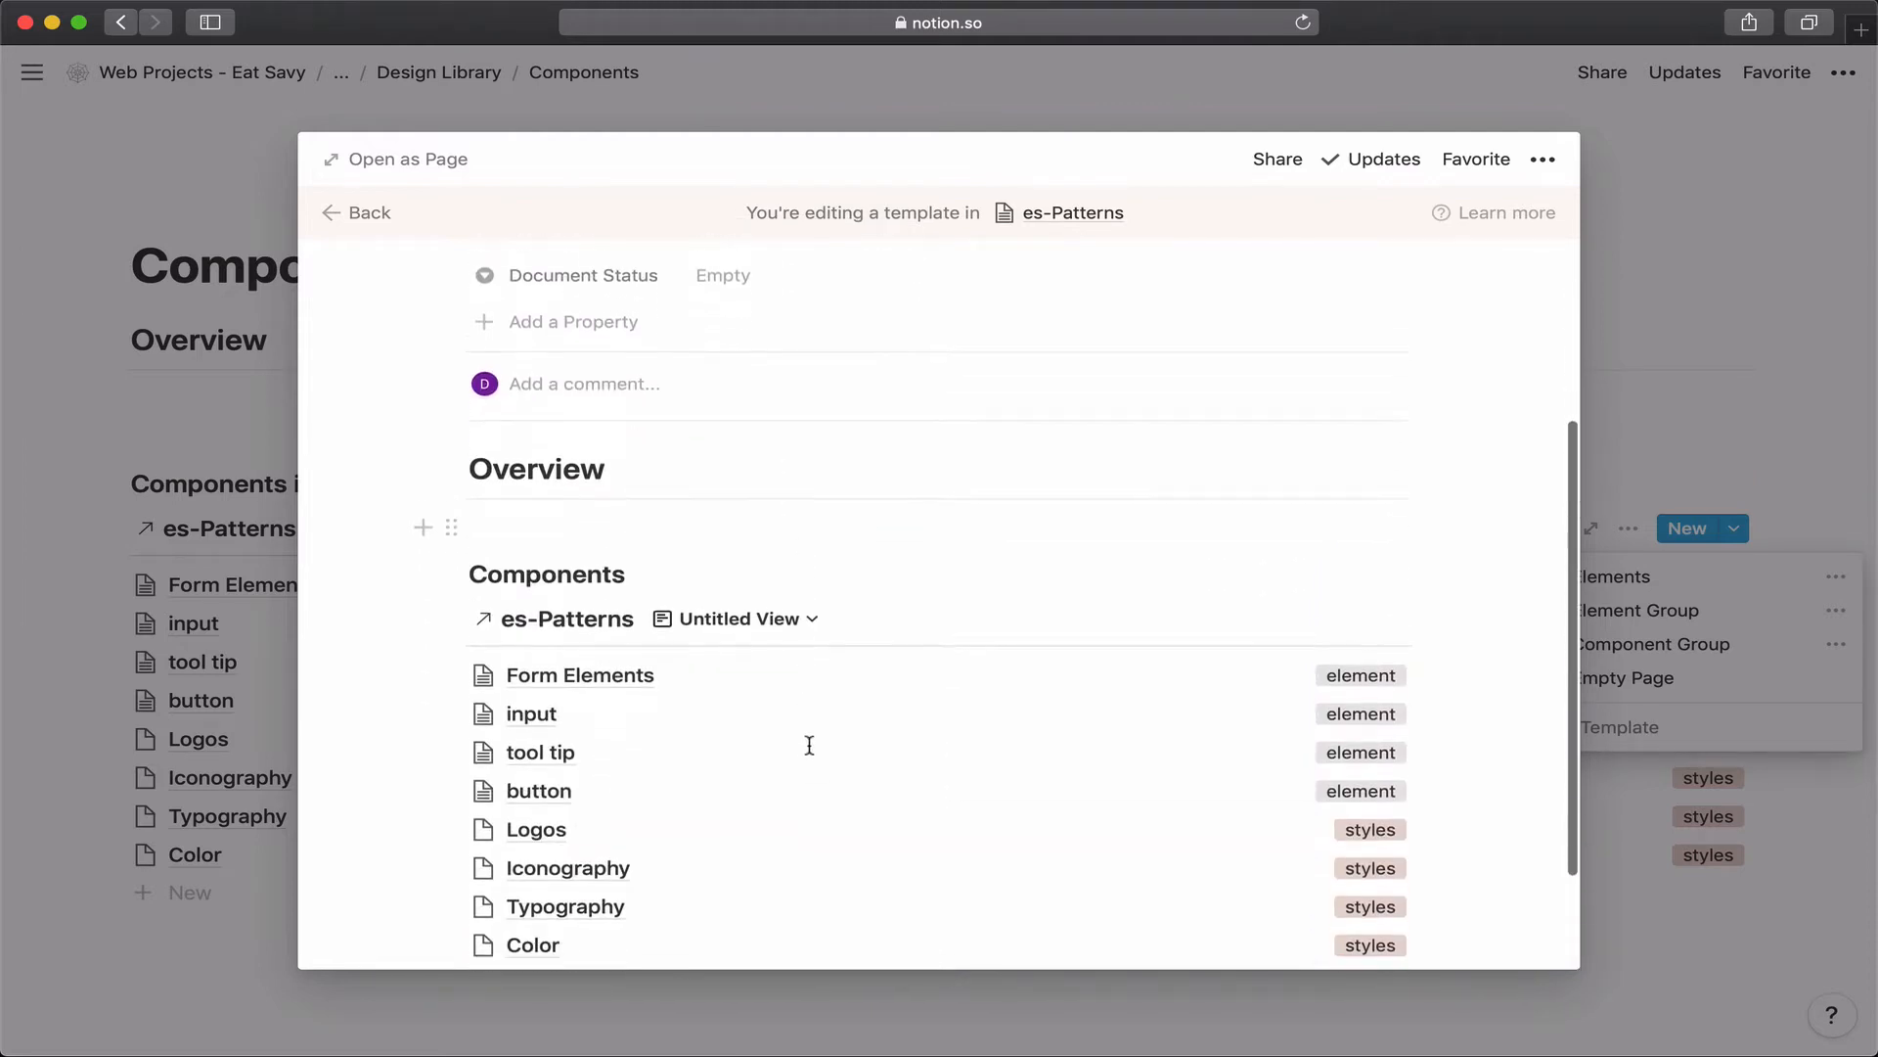
Delete the untitled Table view from the template's linked es-Patterns database.
click(795, 565)
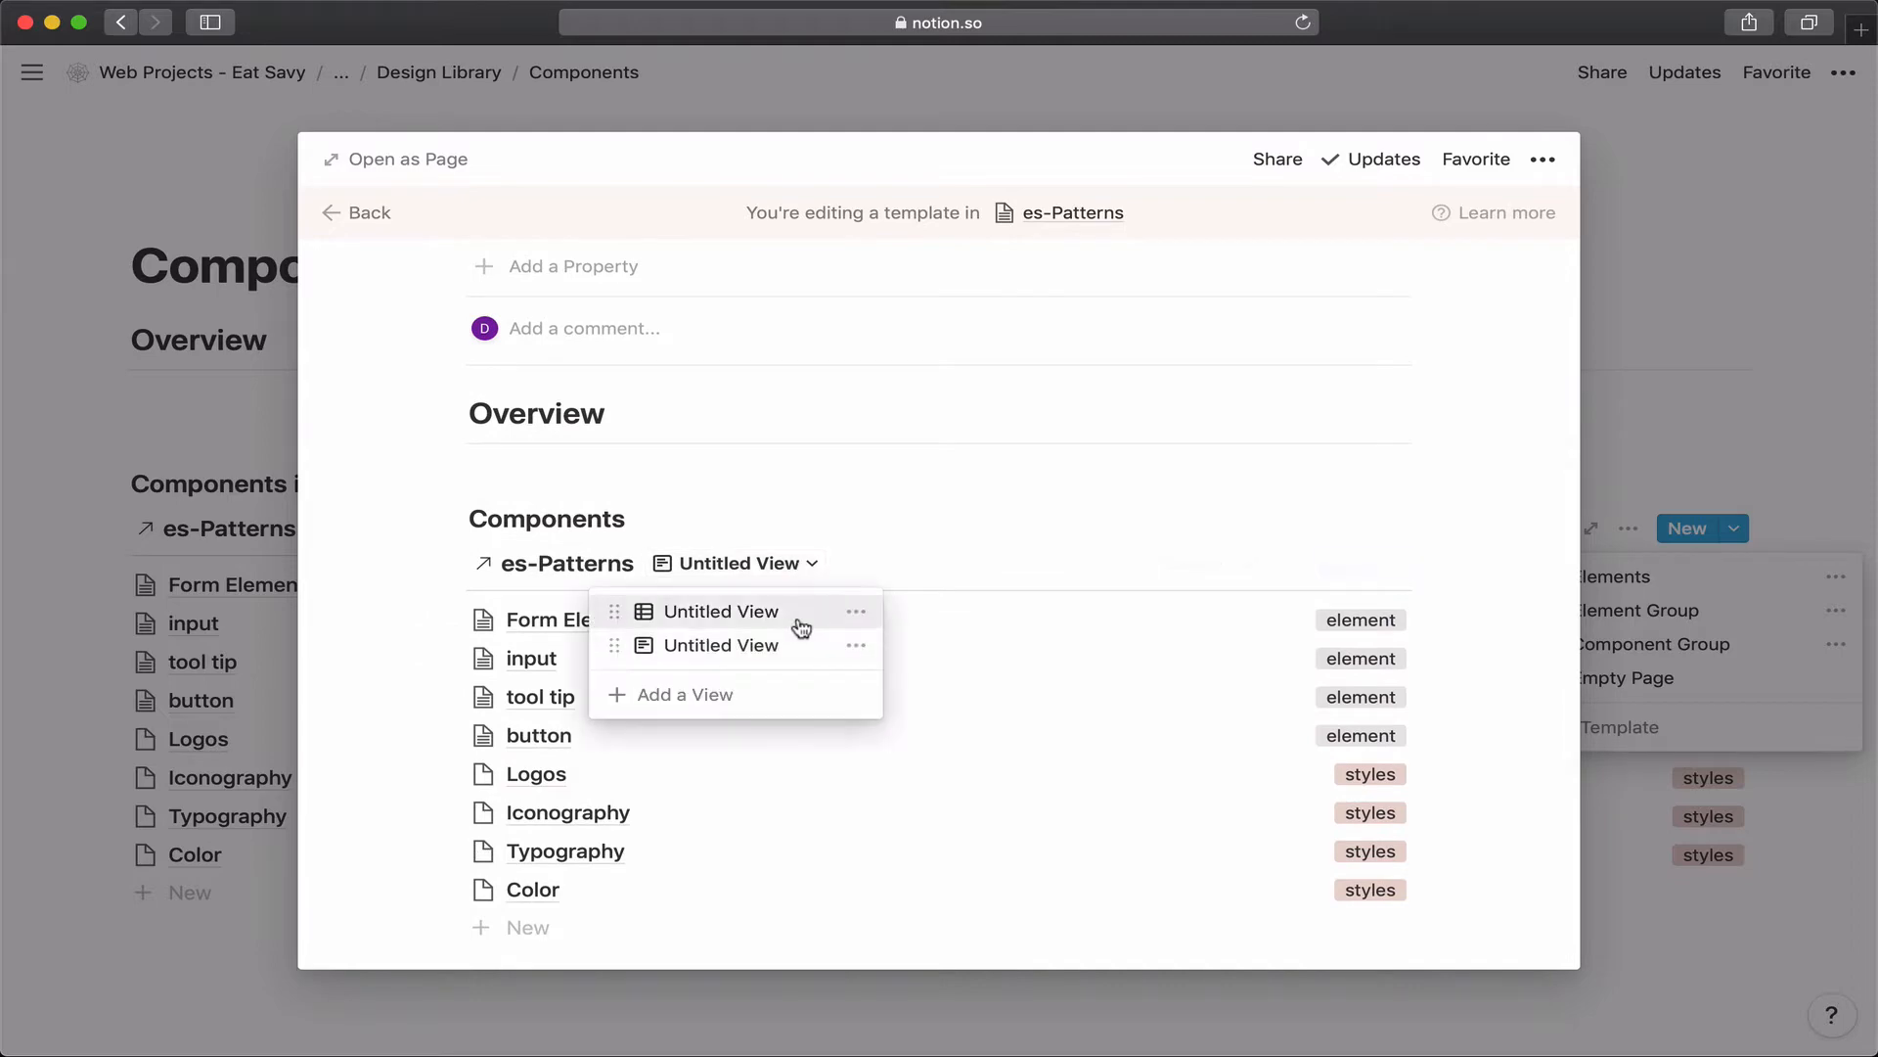
click(856, 612)
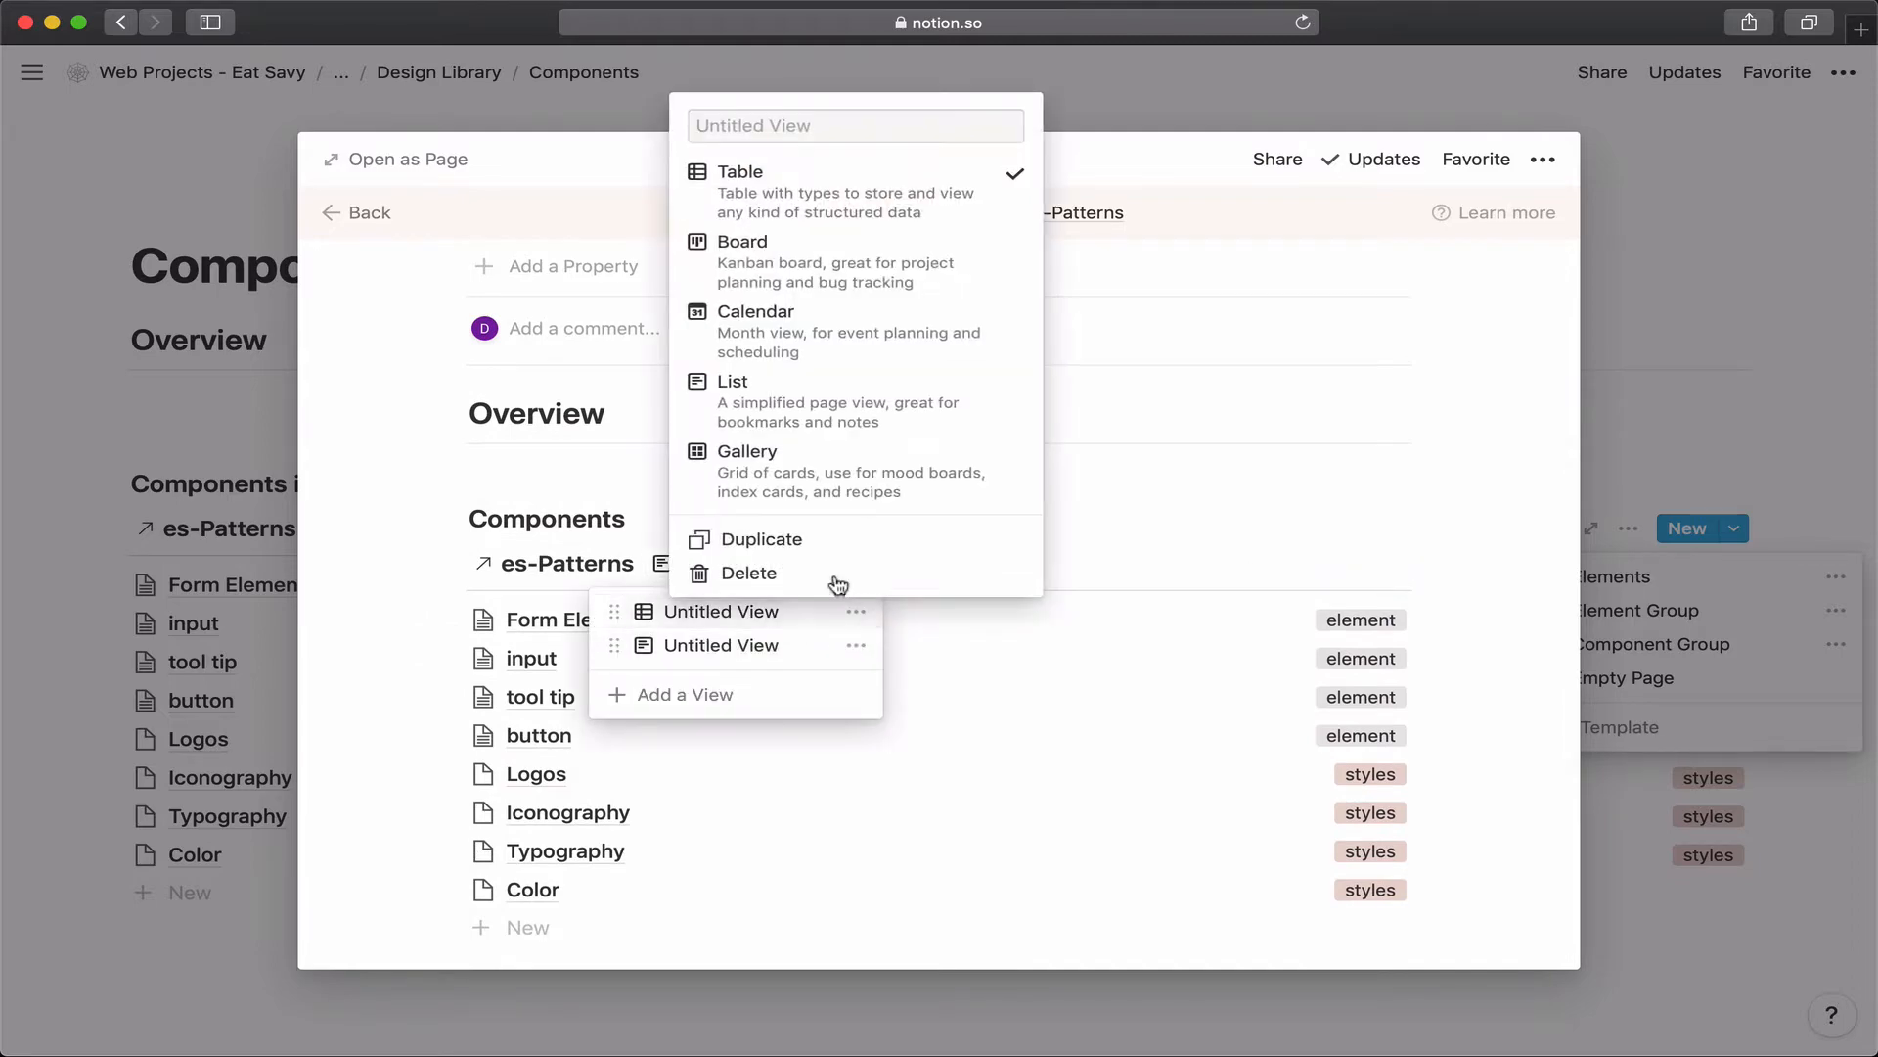
click(839, 577)
click(837, 573)
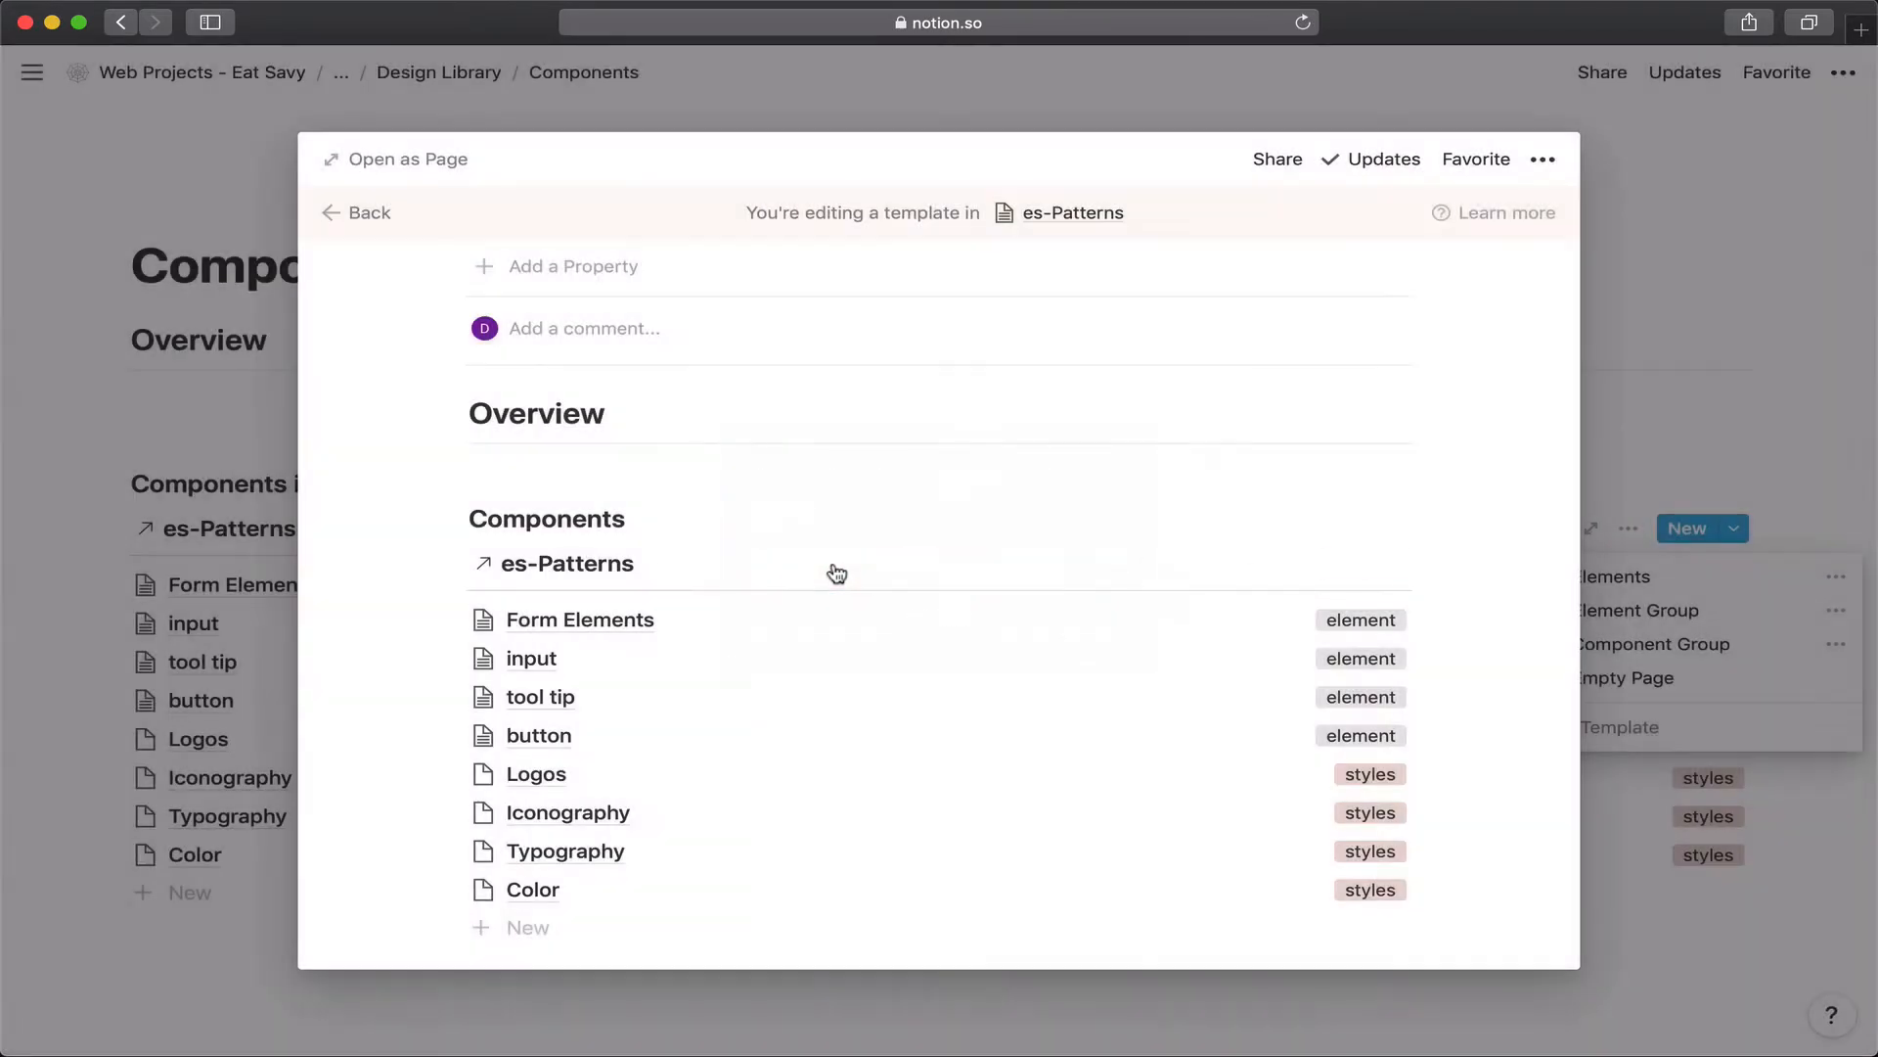
Add the italic note "remember to filter by group" directly below the template's Components heading and close the template.
scroll(713, 470, up, 5)
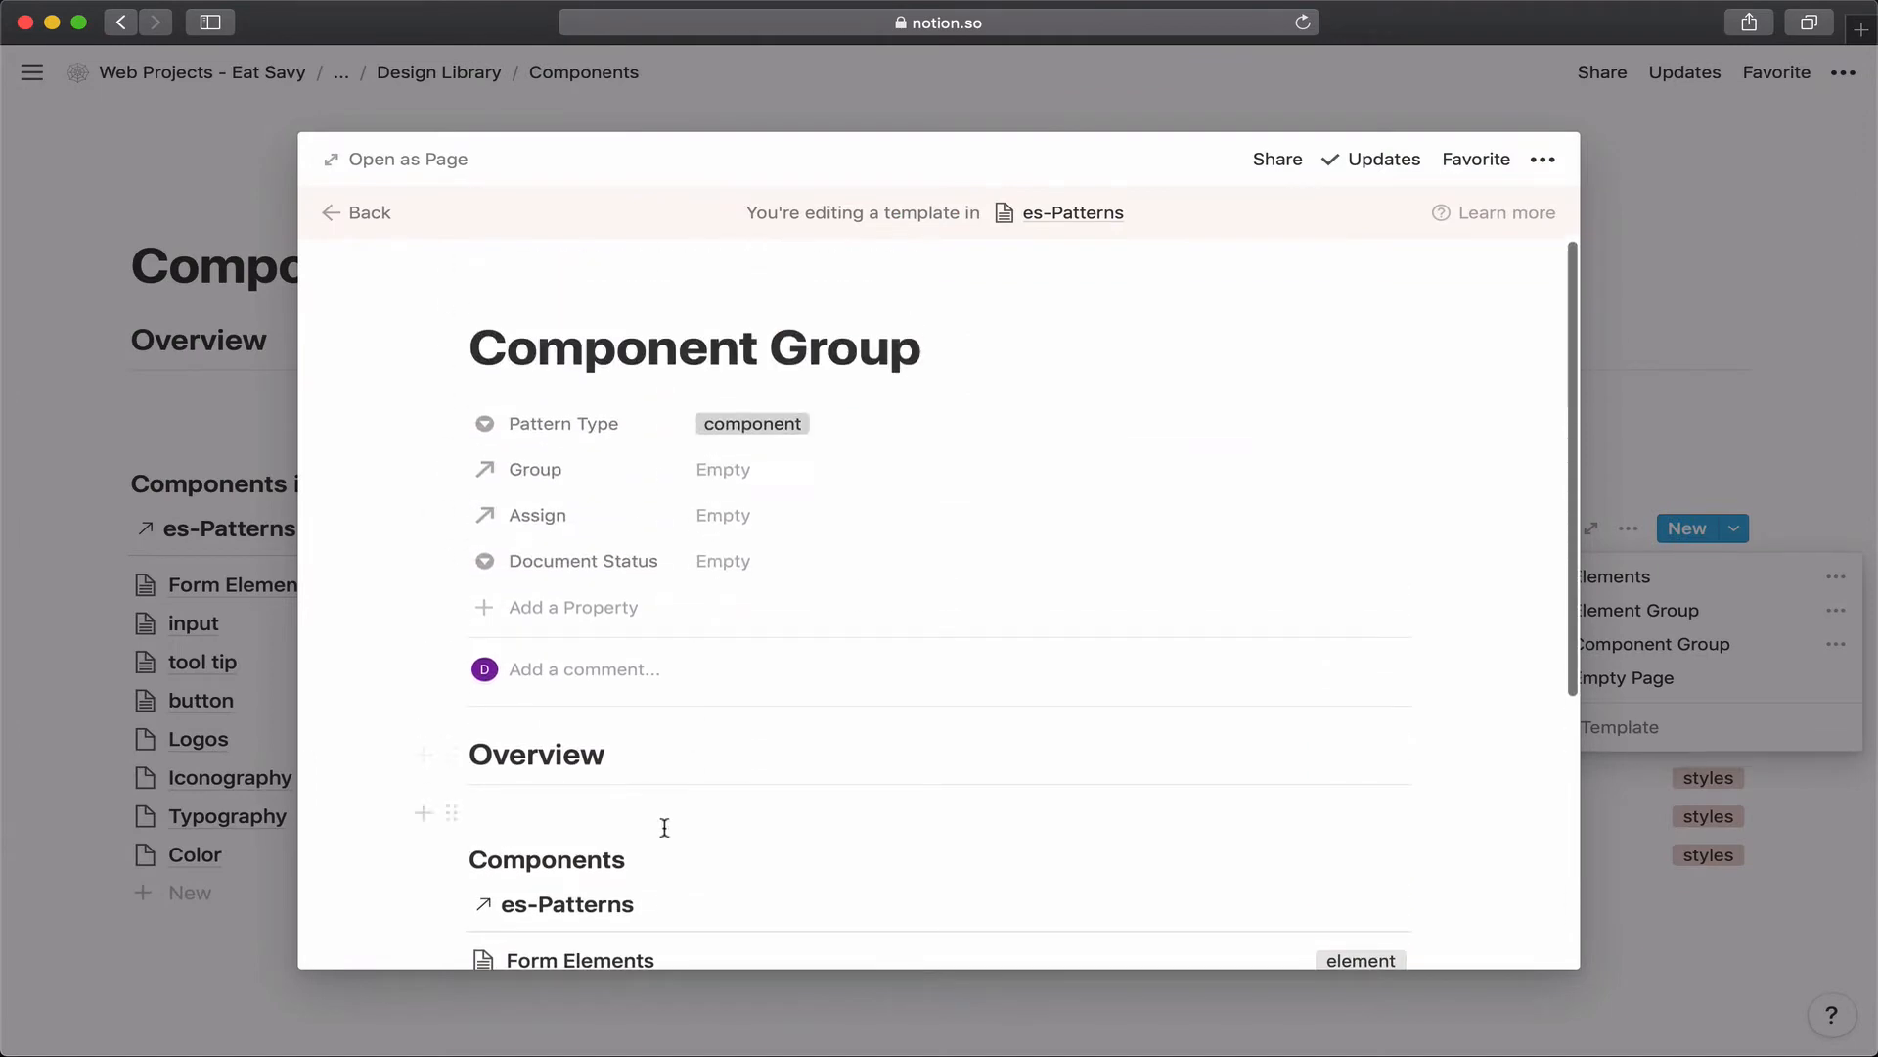
click(669, 855)
key(Return)
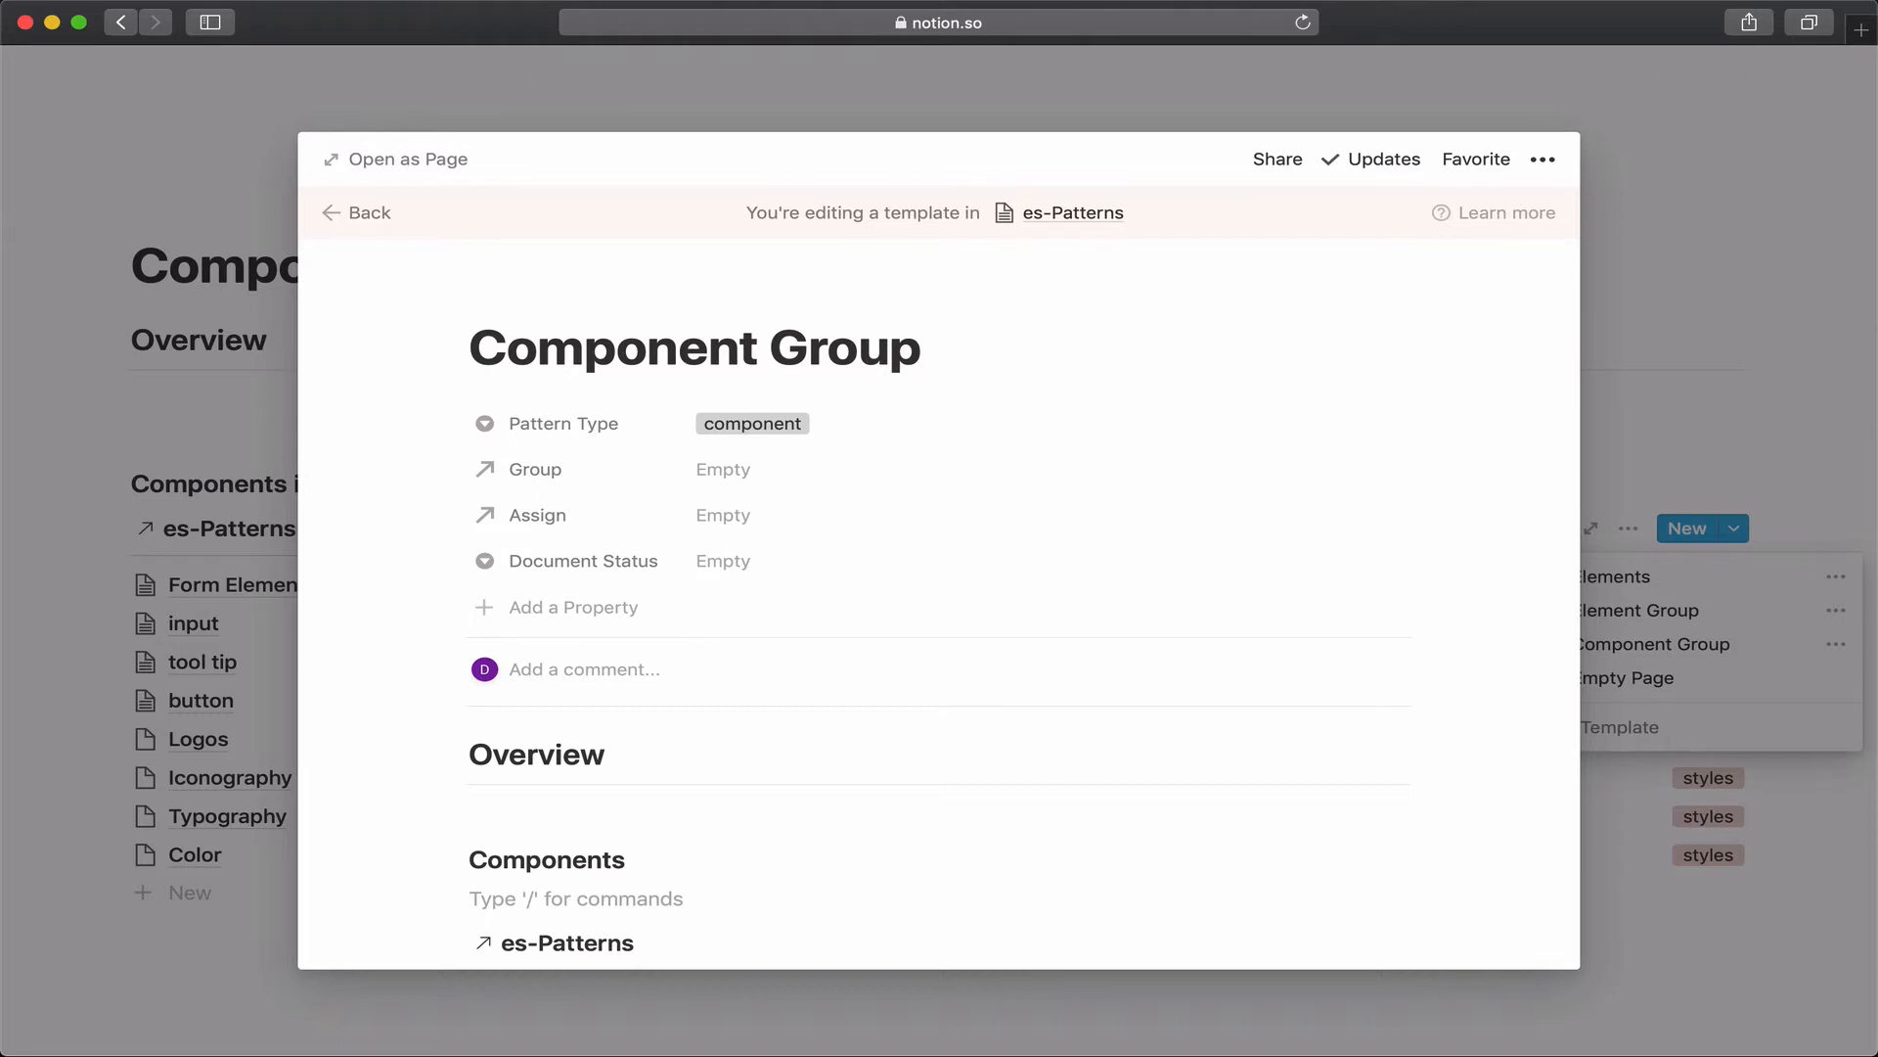
text(re)
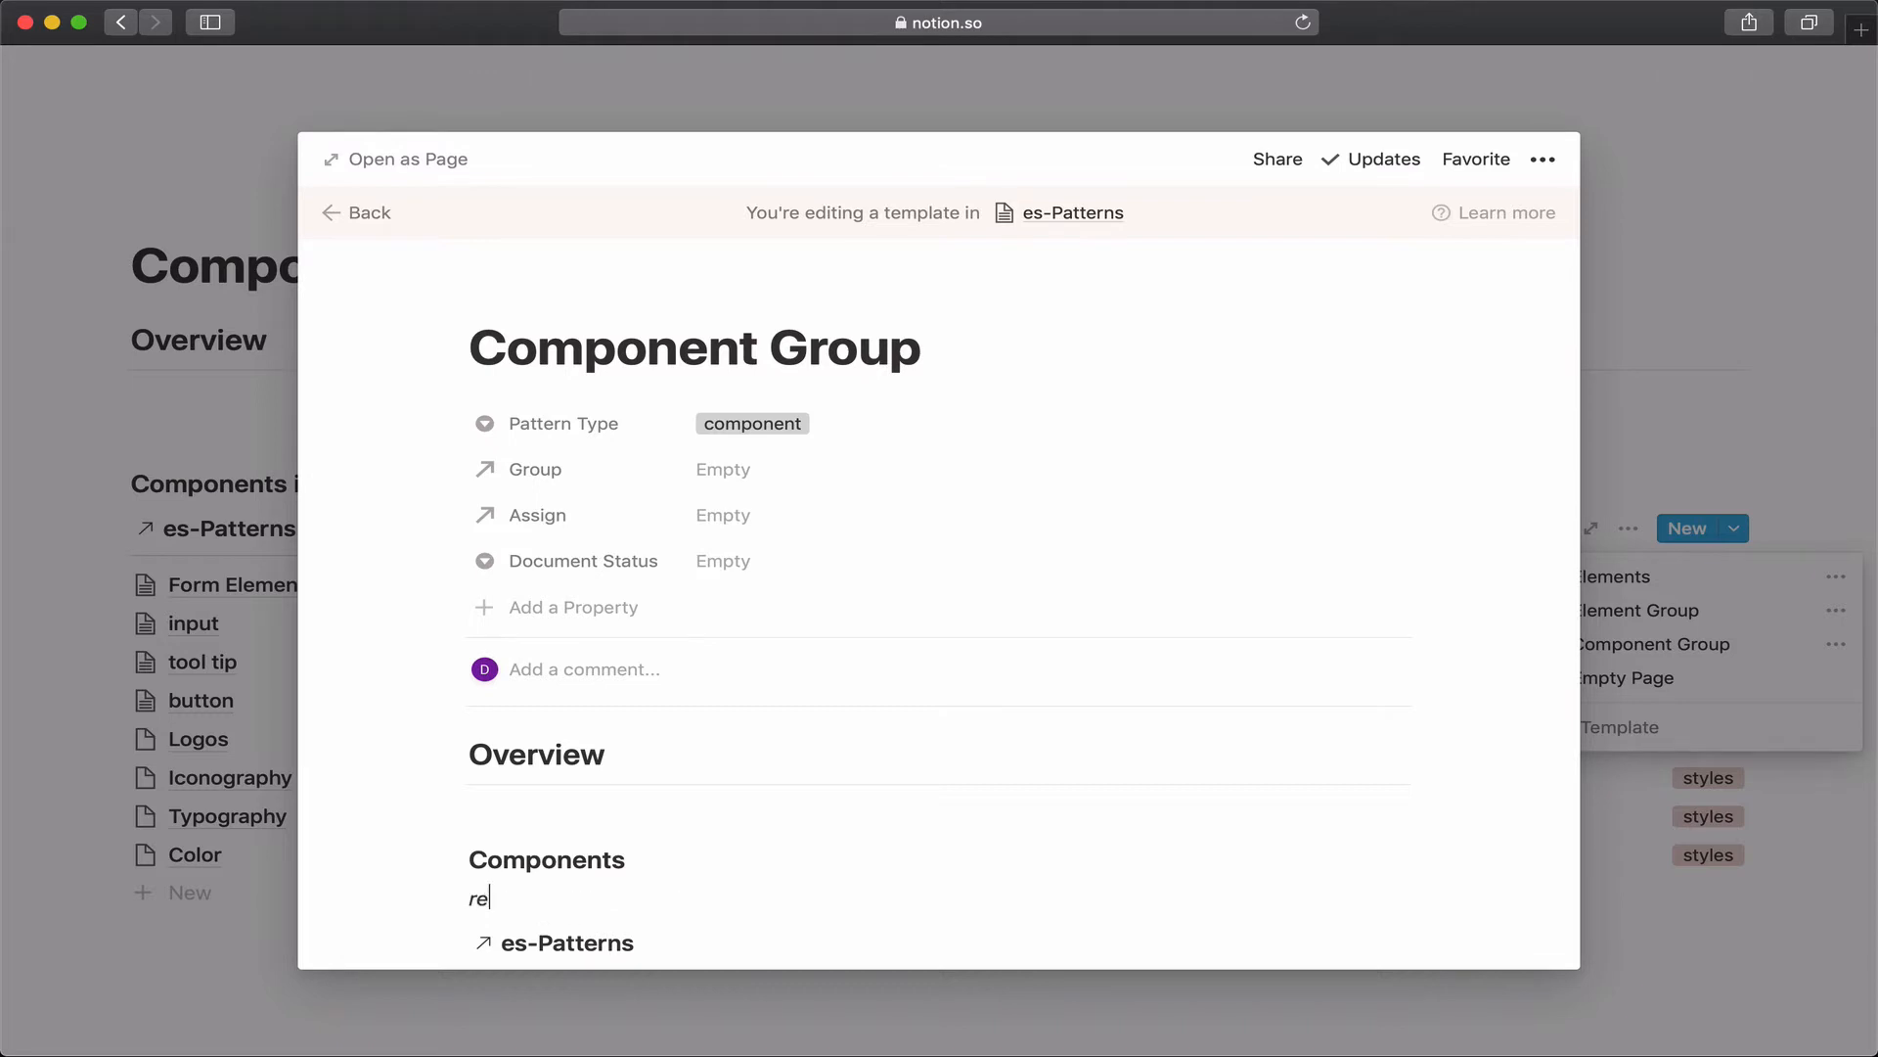
text(m)
text(eber to g)
text(filter b)
text(y group)
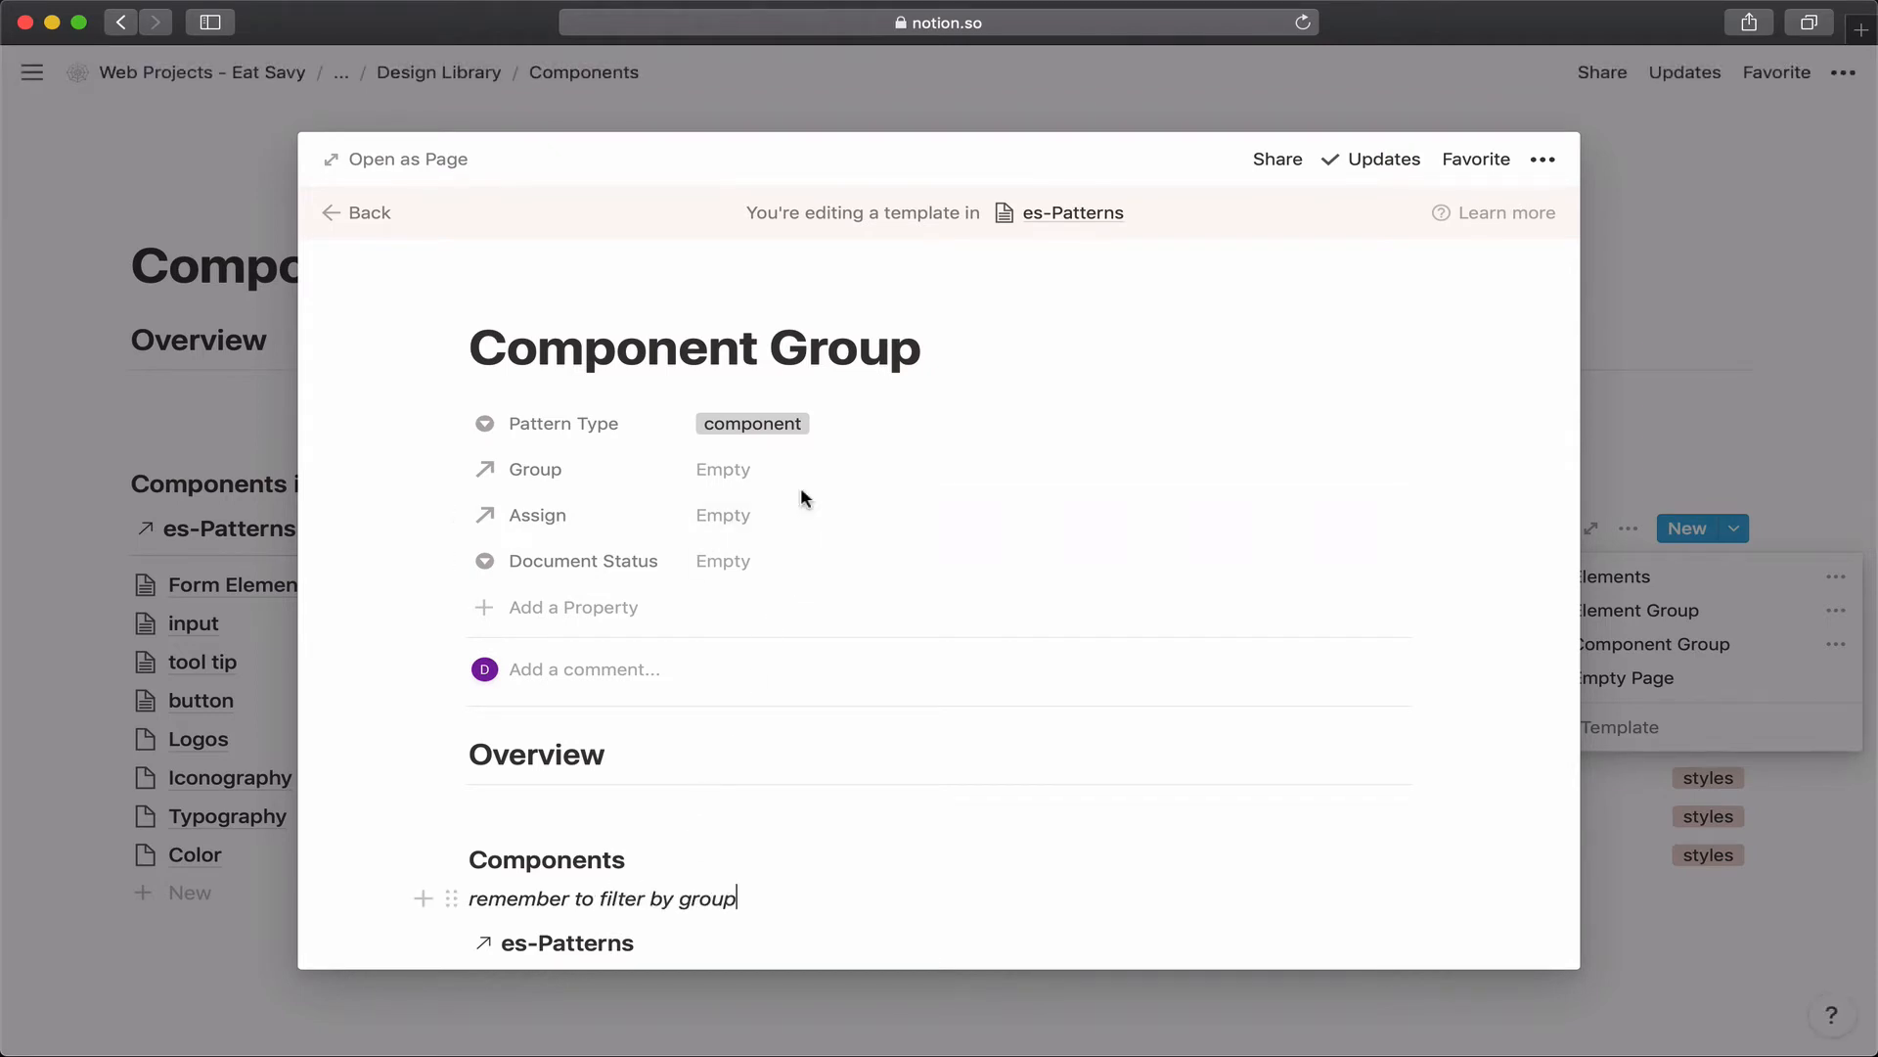
scroll(797, 490, down, 5)
scroll(799, 494, up, 5)
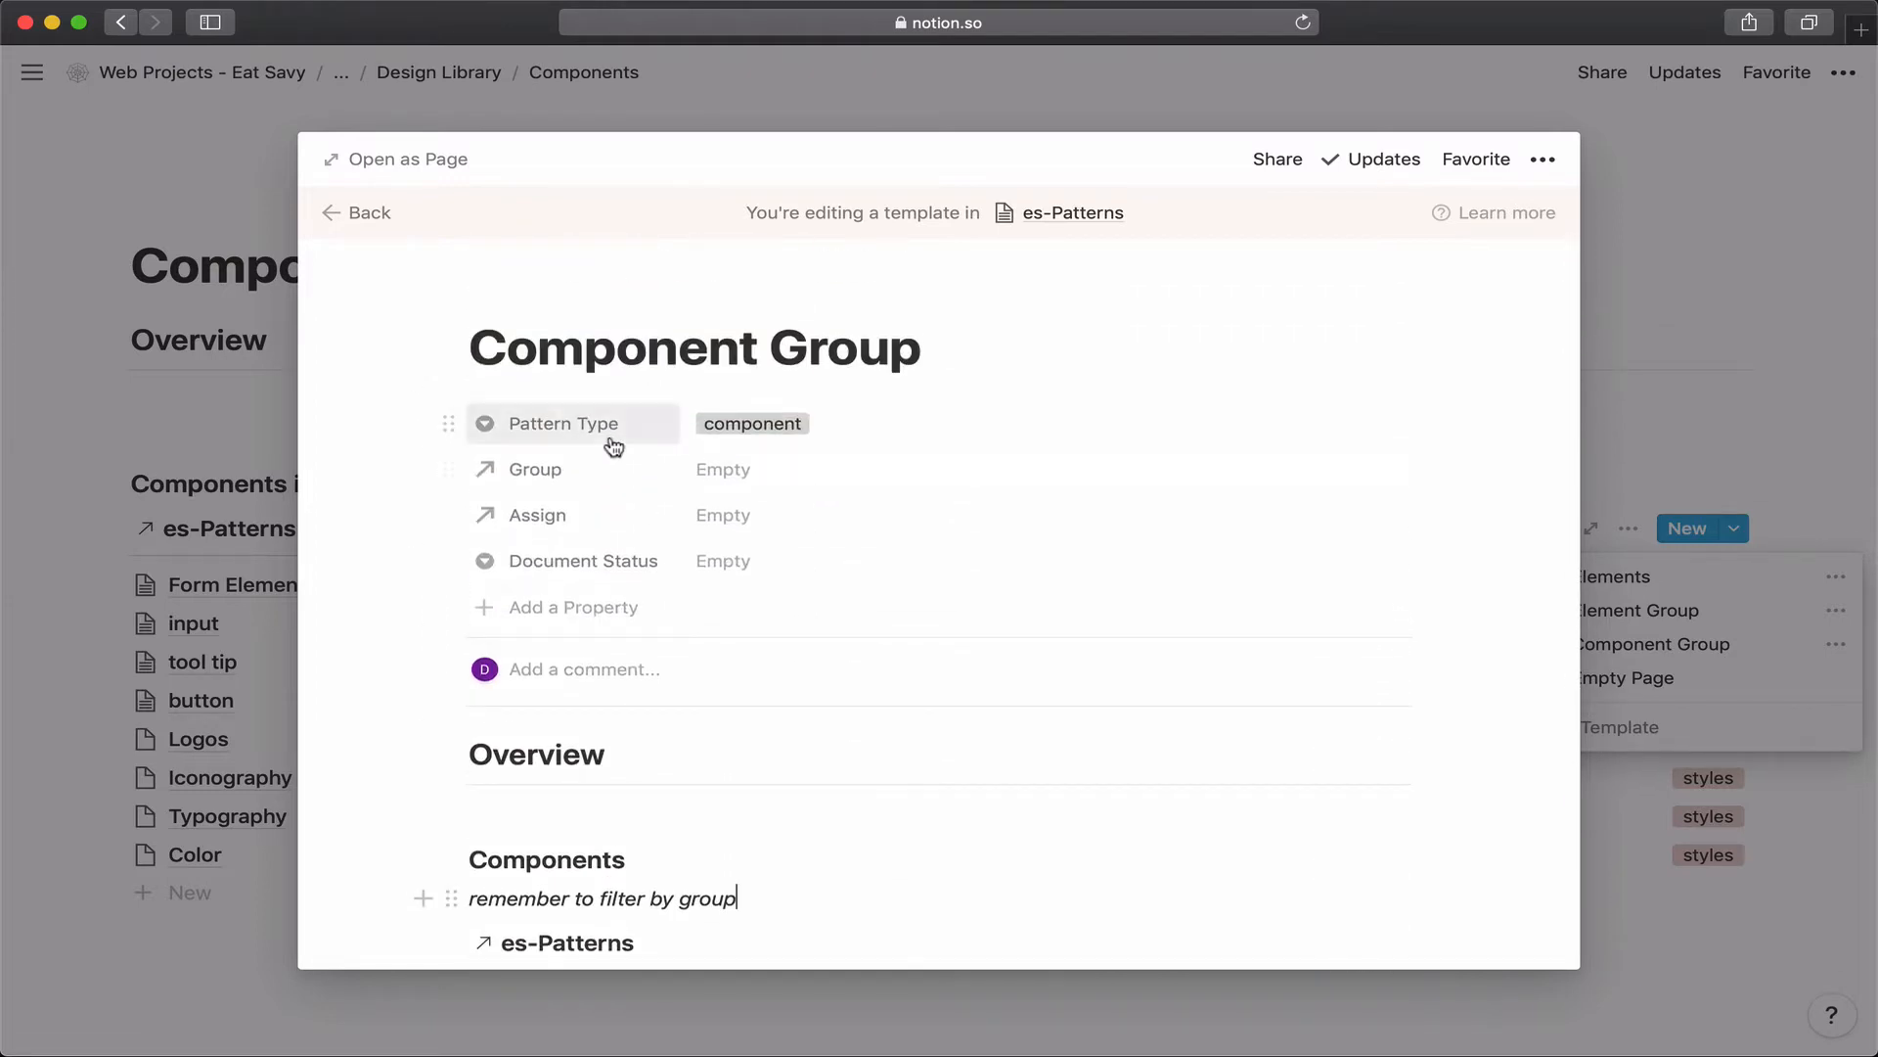
click(620, 125)
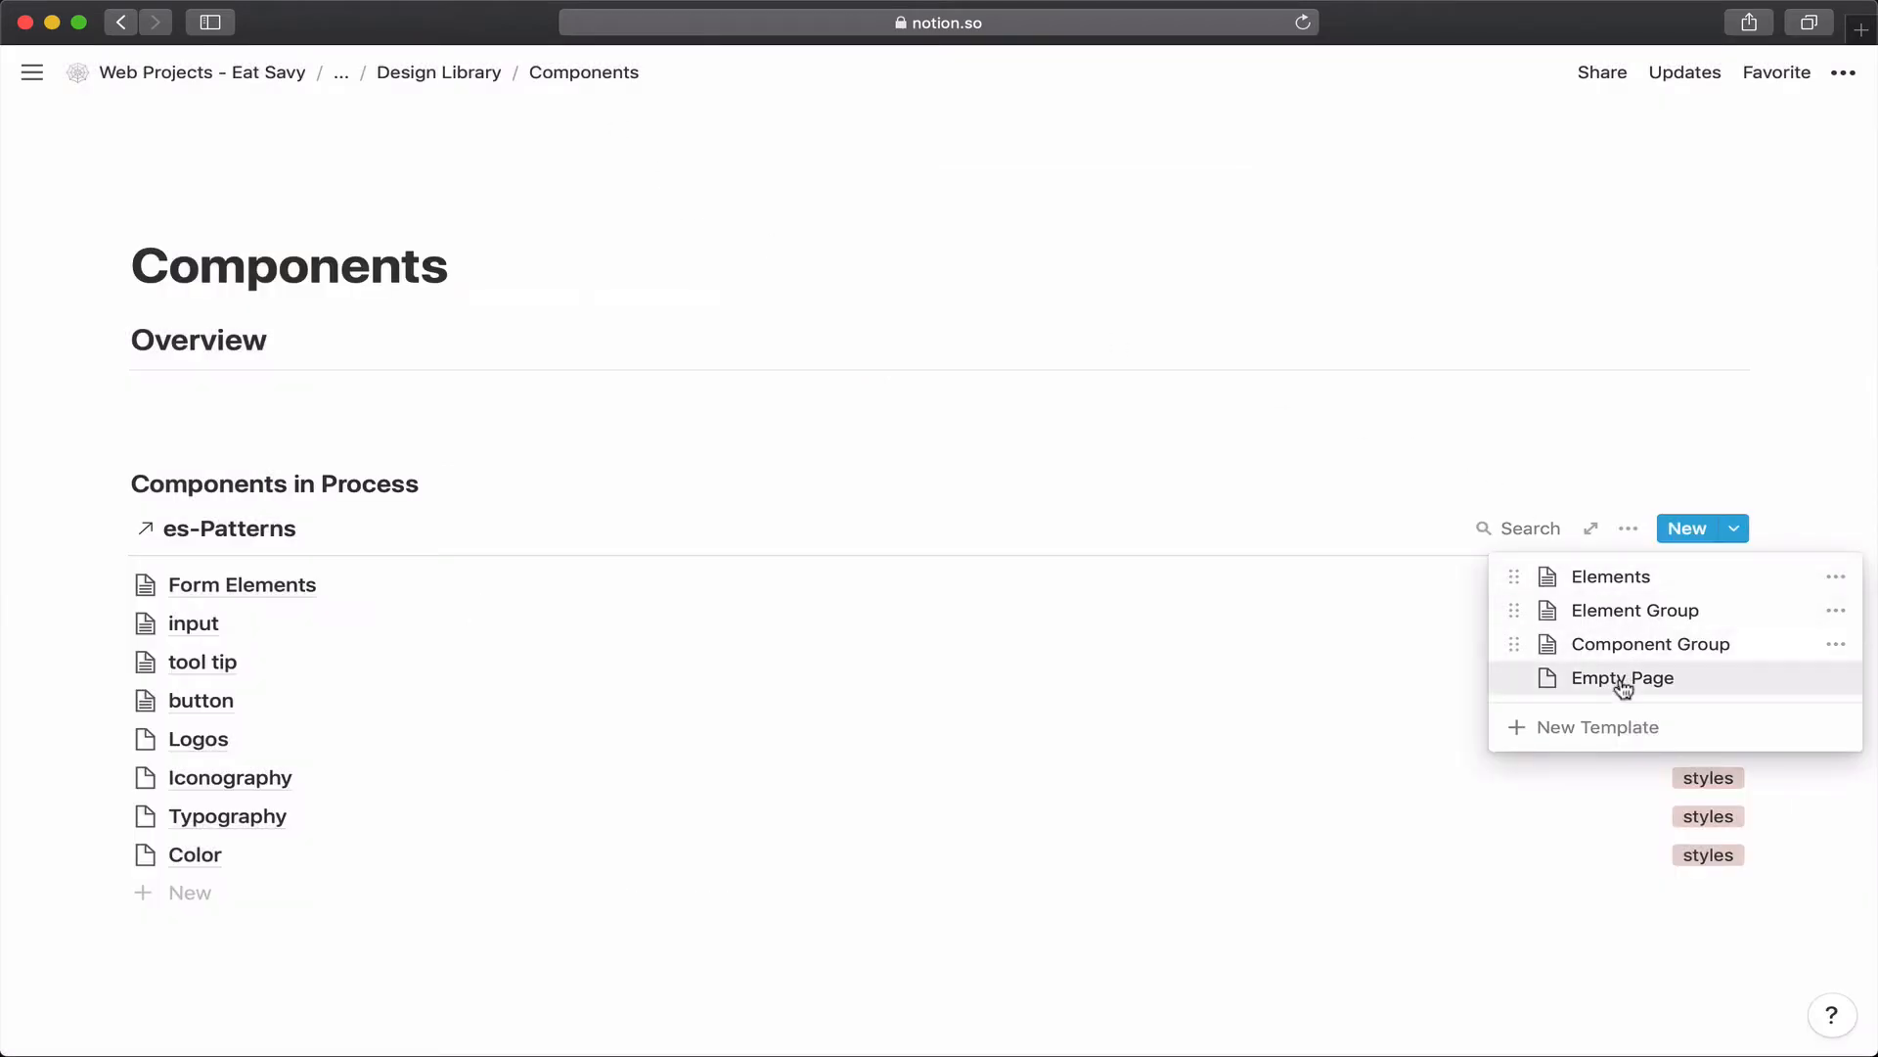
Create a new es-Patterns template titled "Components" and set its Pattern Type to component.
click(1681, 732)
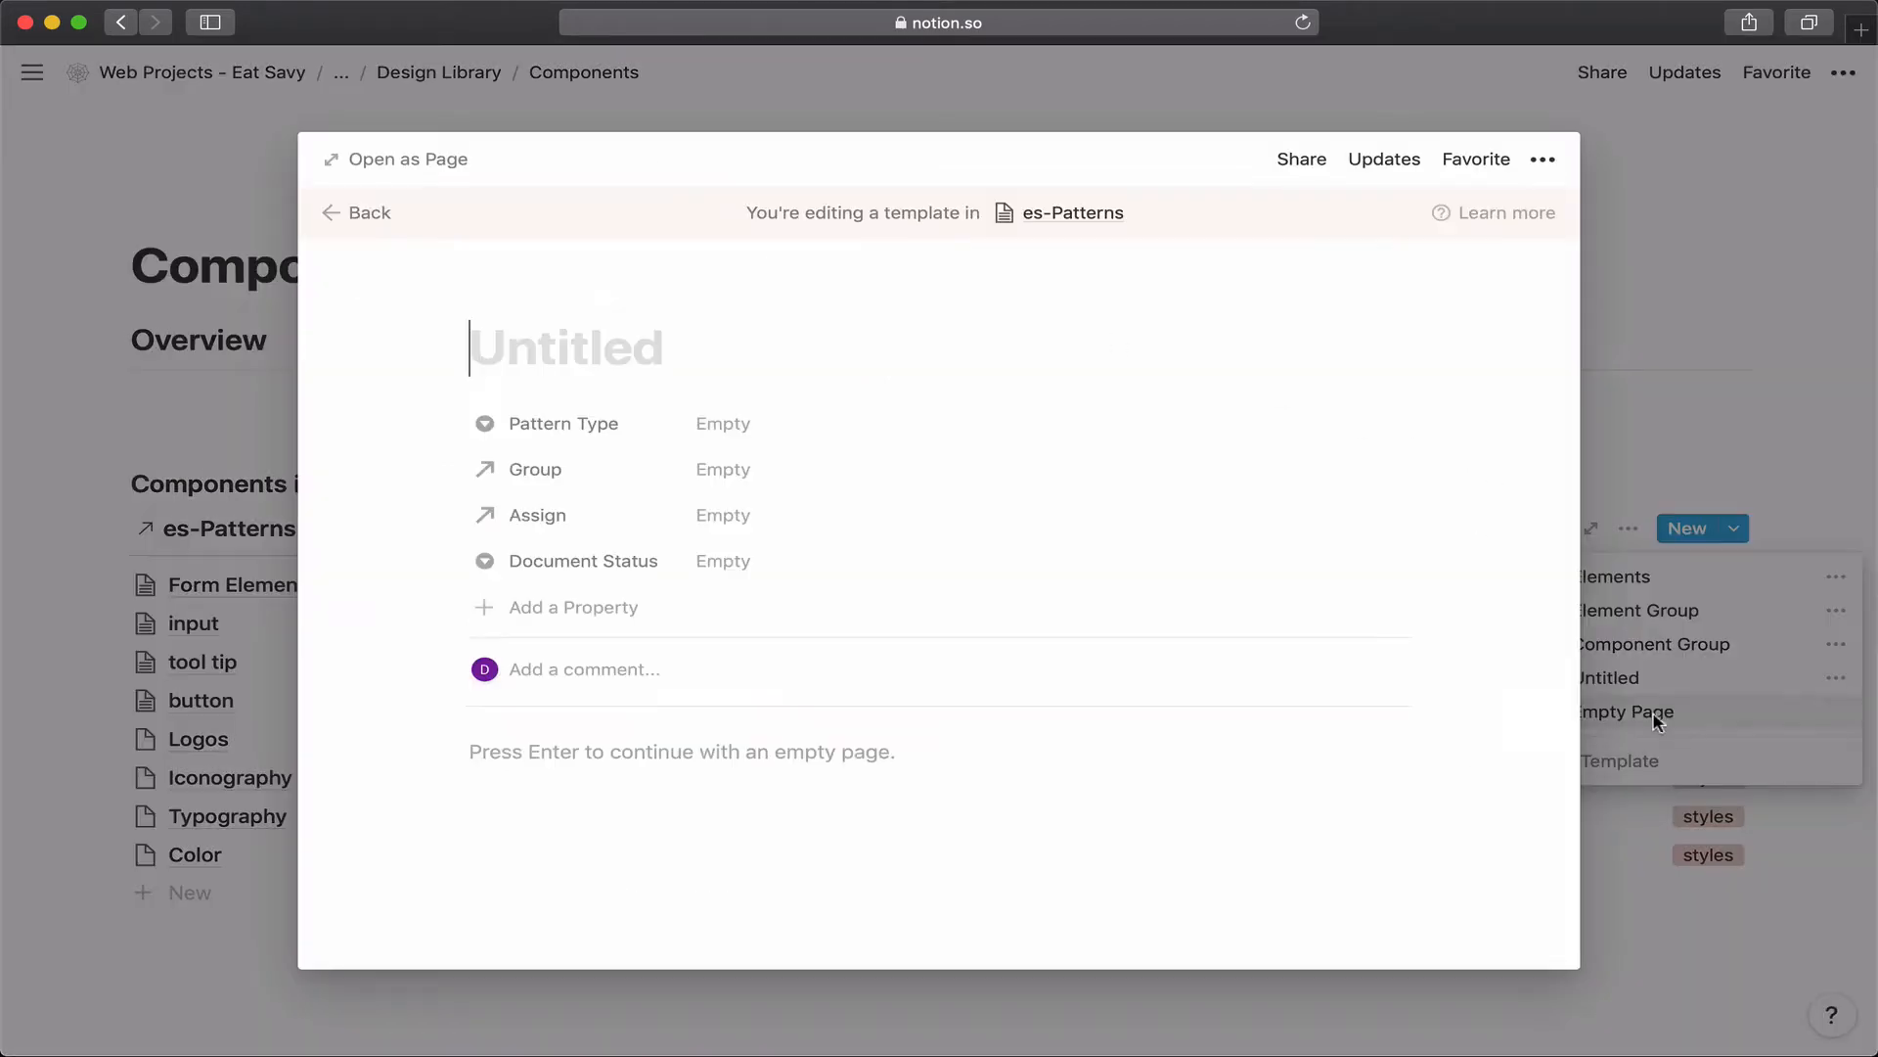
text(Comp)
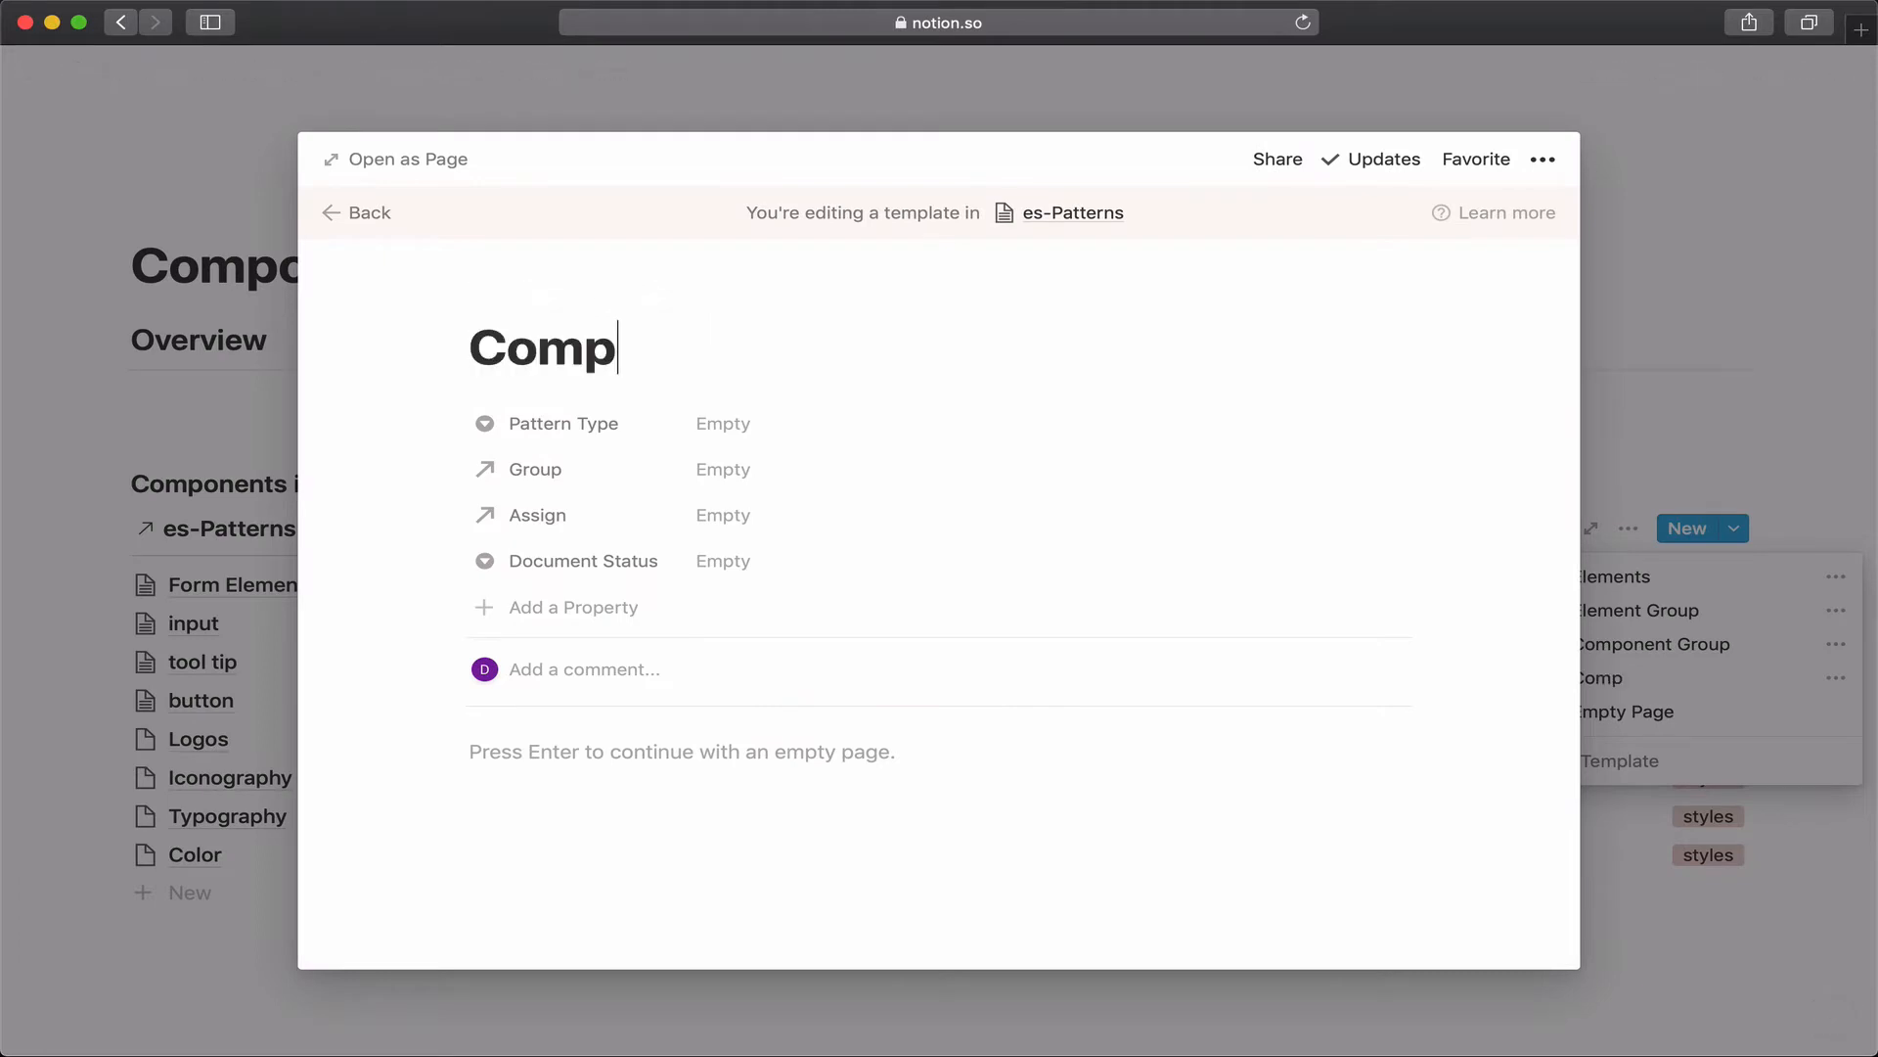
text(onent)
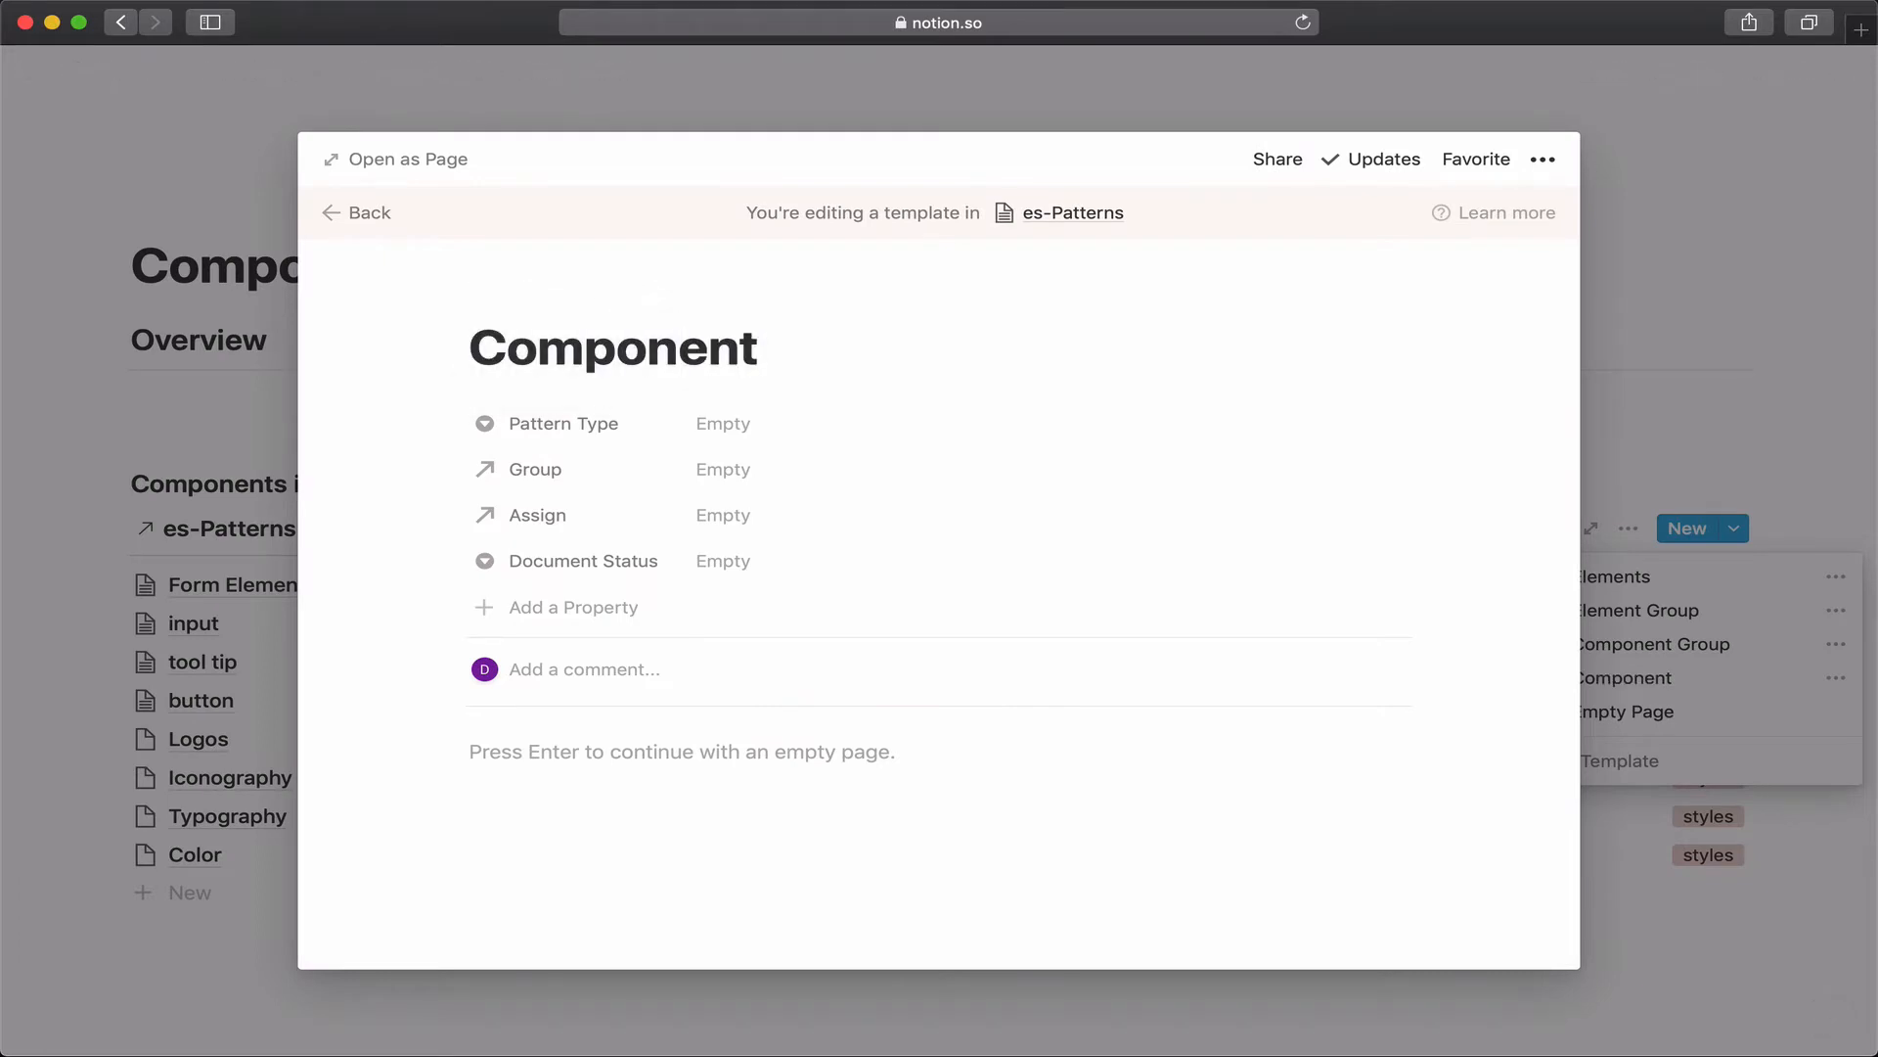
text(s)
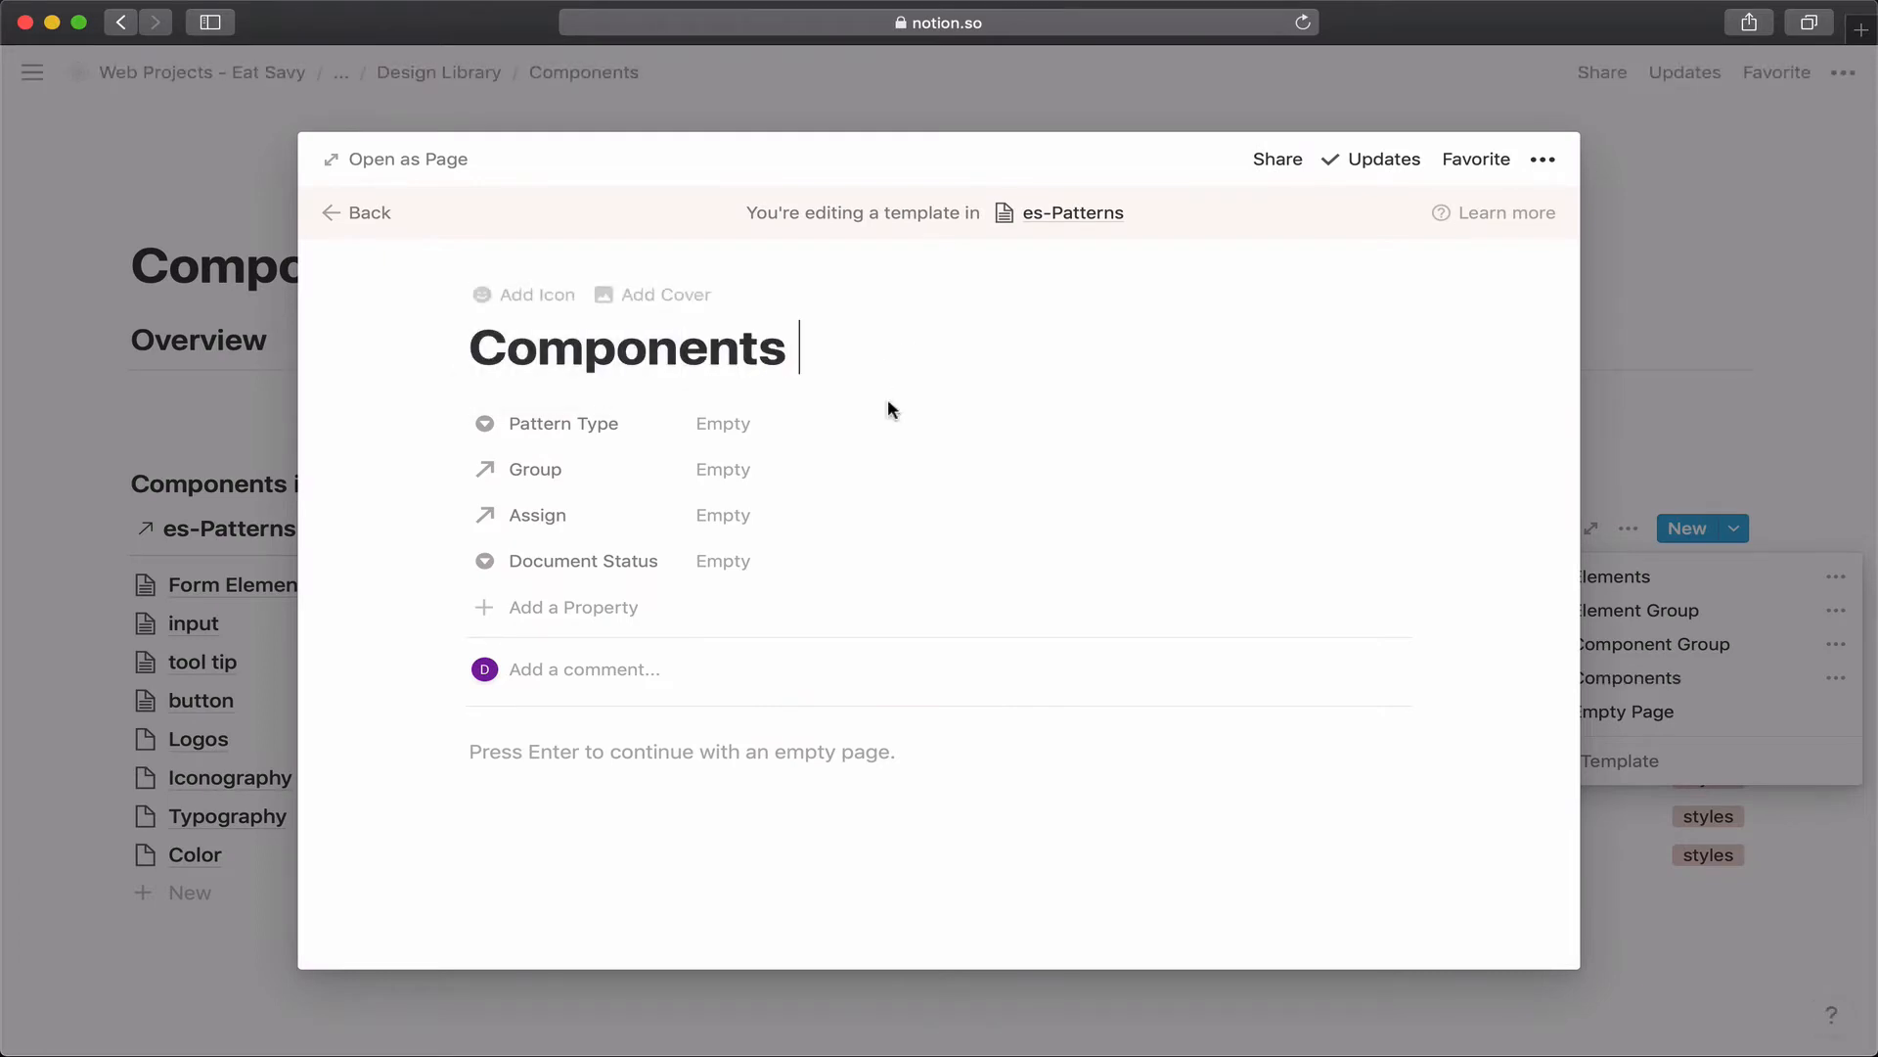
click(792, 426)
click(834, 570)
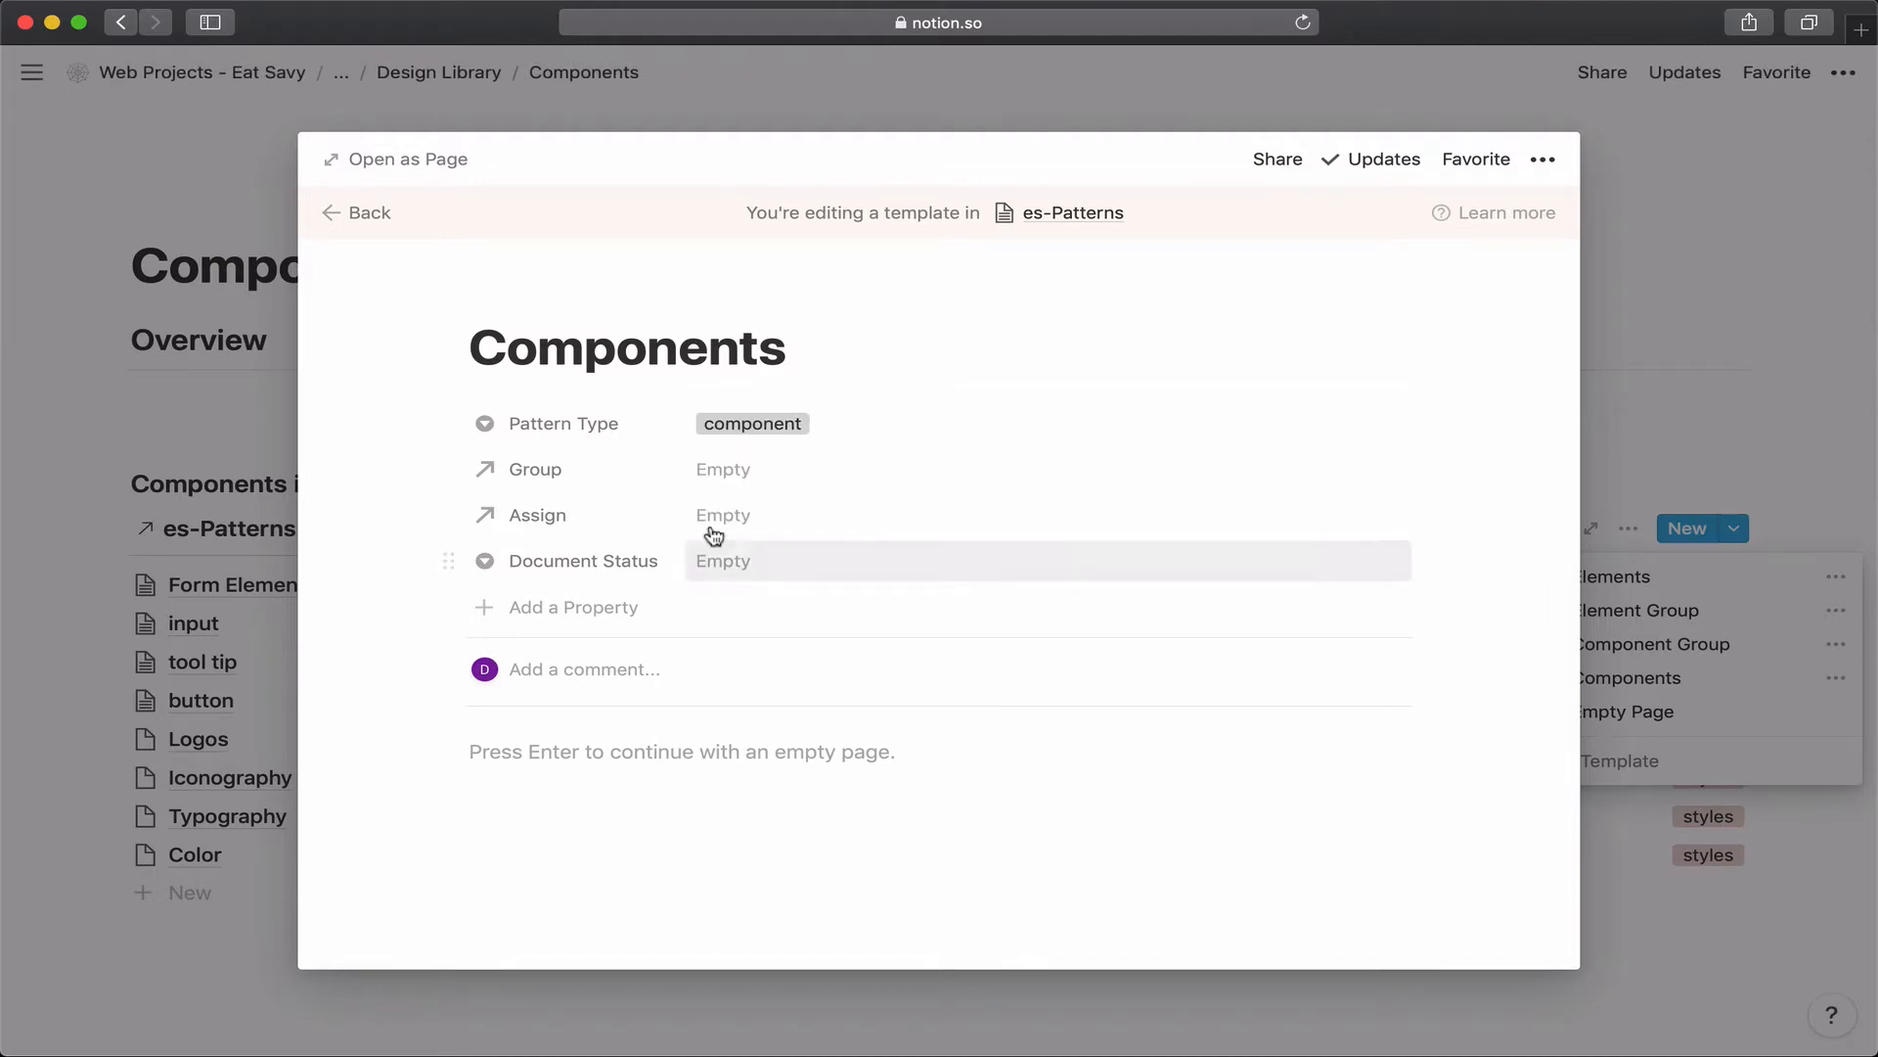
Add a second-level heading "Overview of component" at the start of the Components template's body.
click(580, 759)
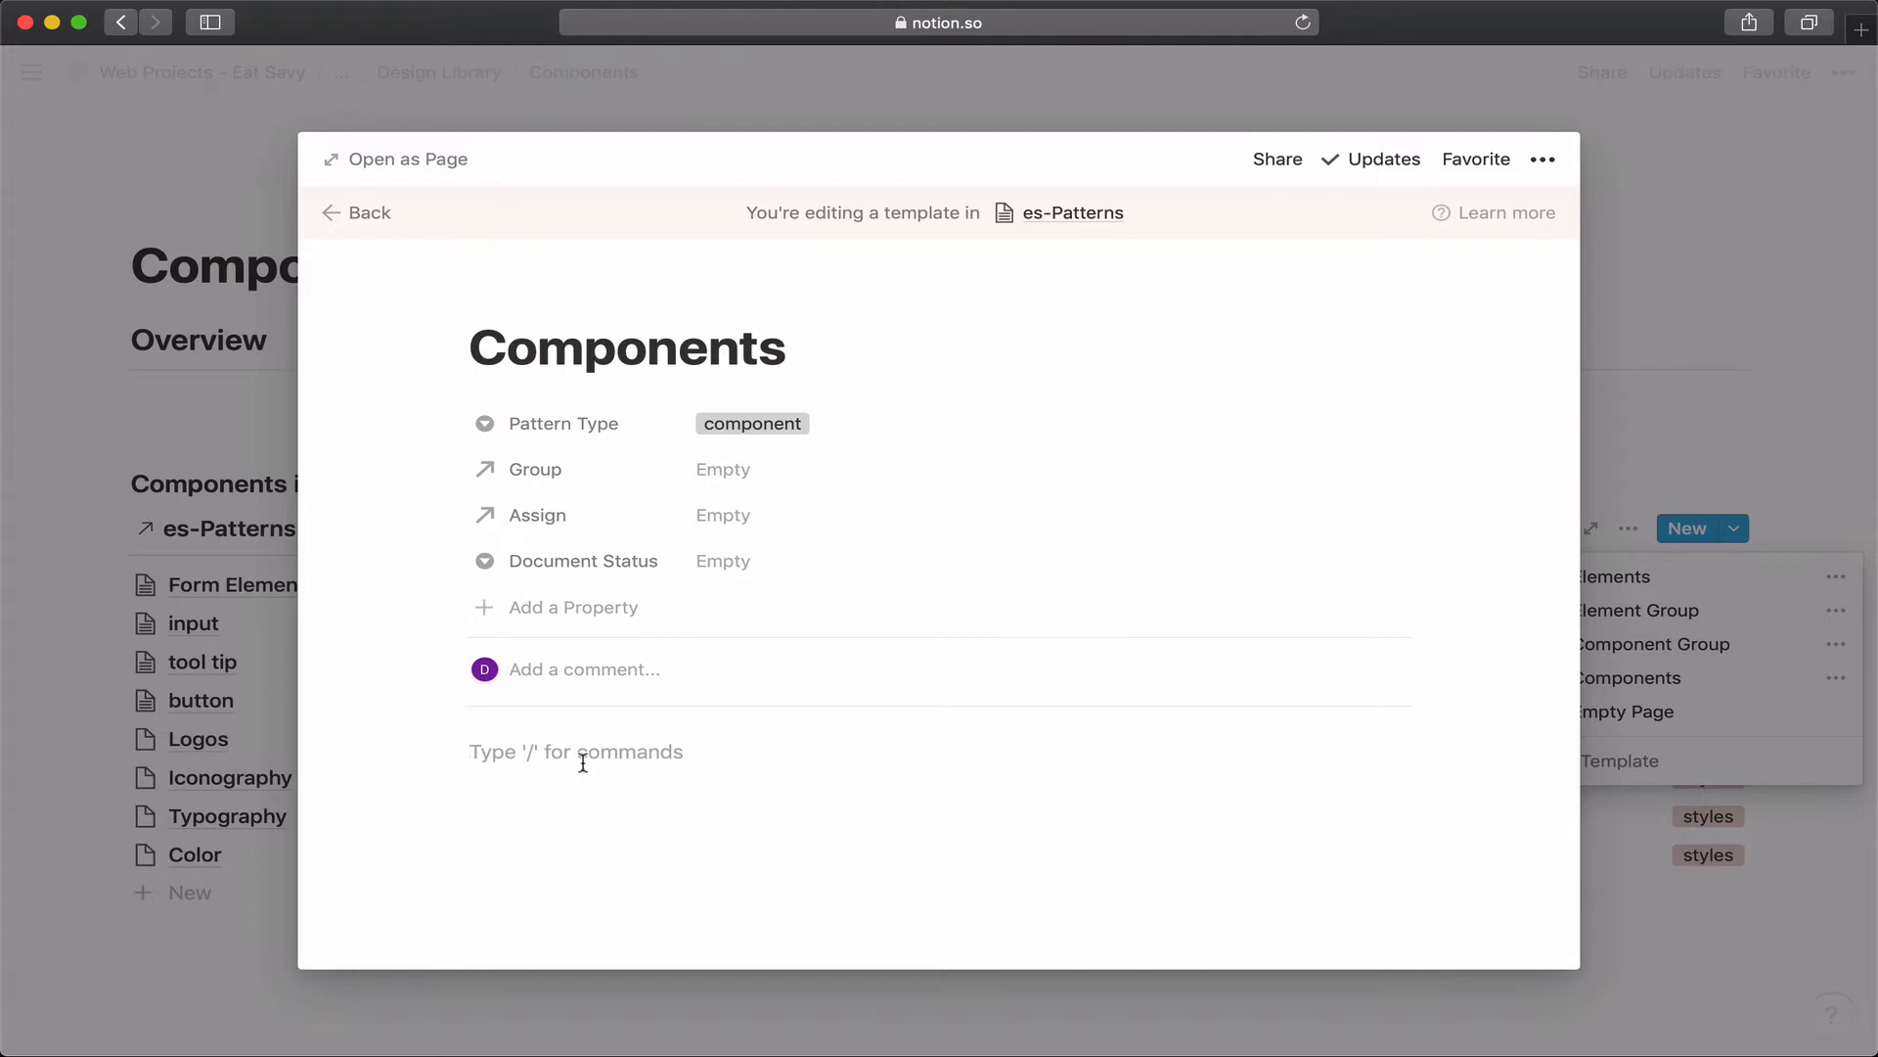
text(#)
text(# Over)
text(view)
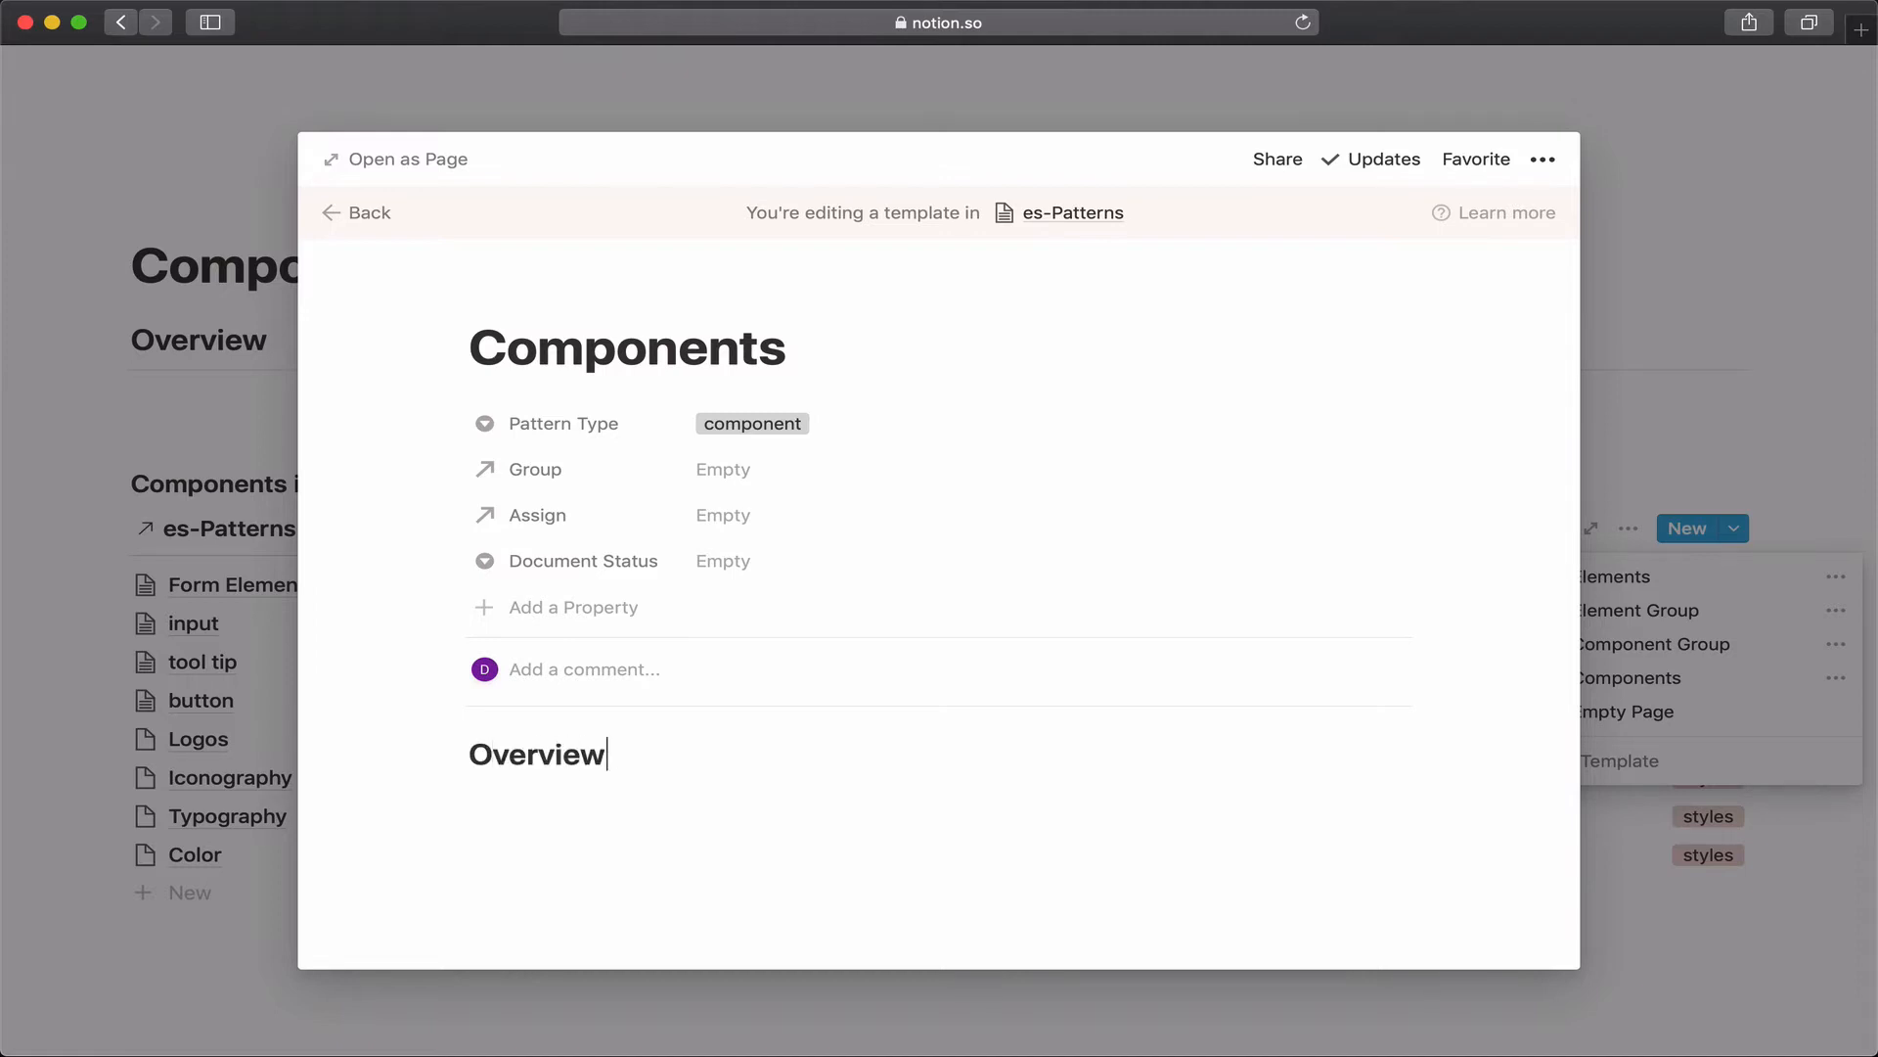
text( of component)
key(Return)
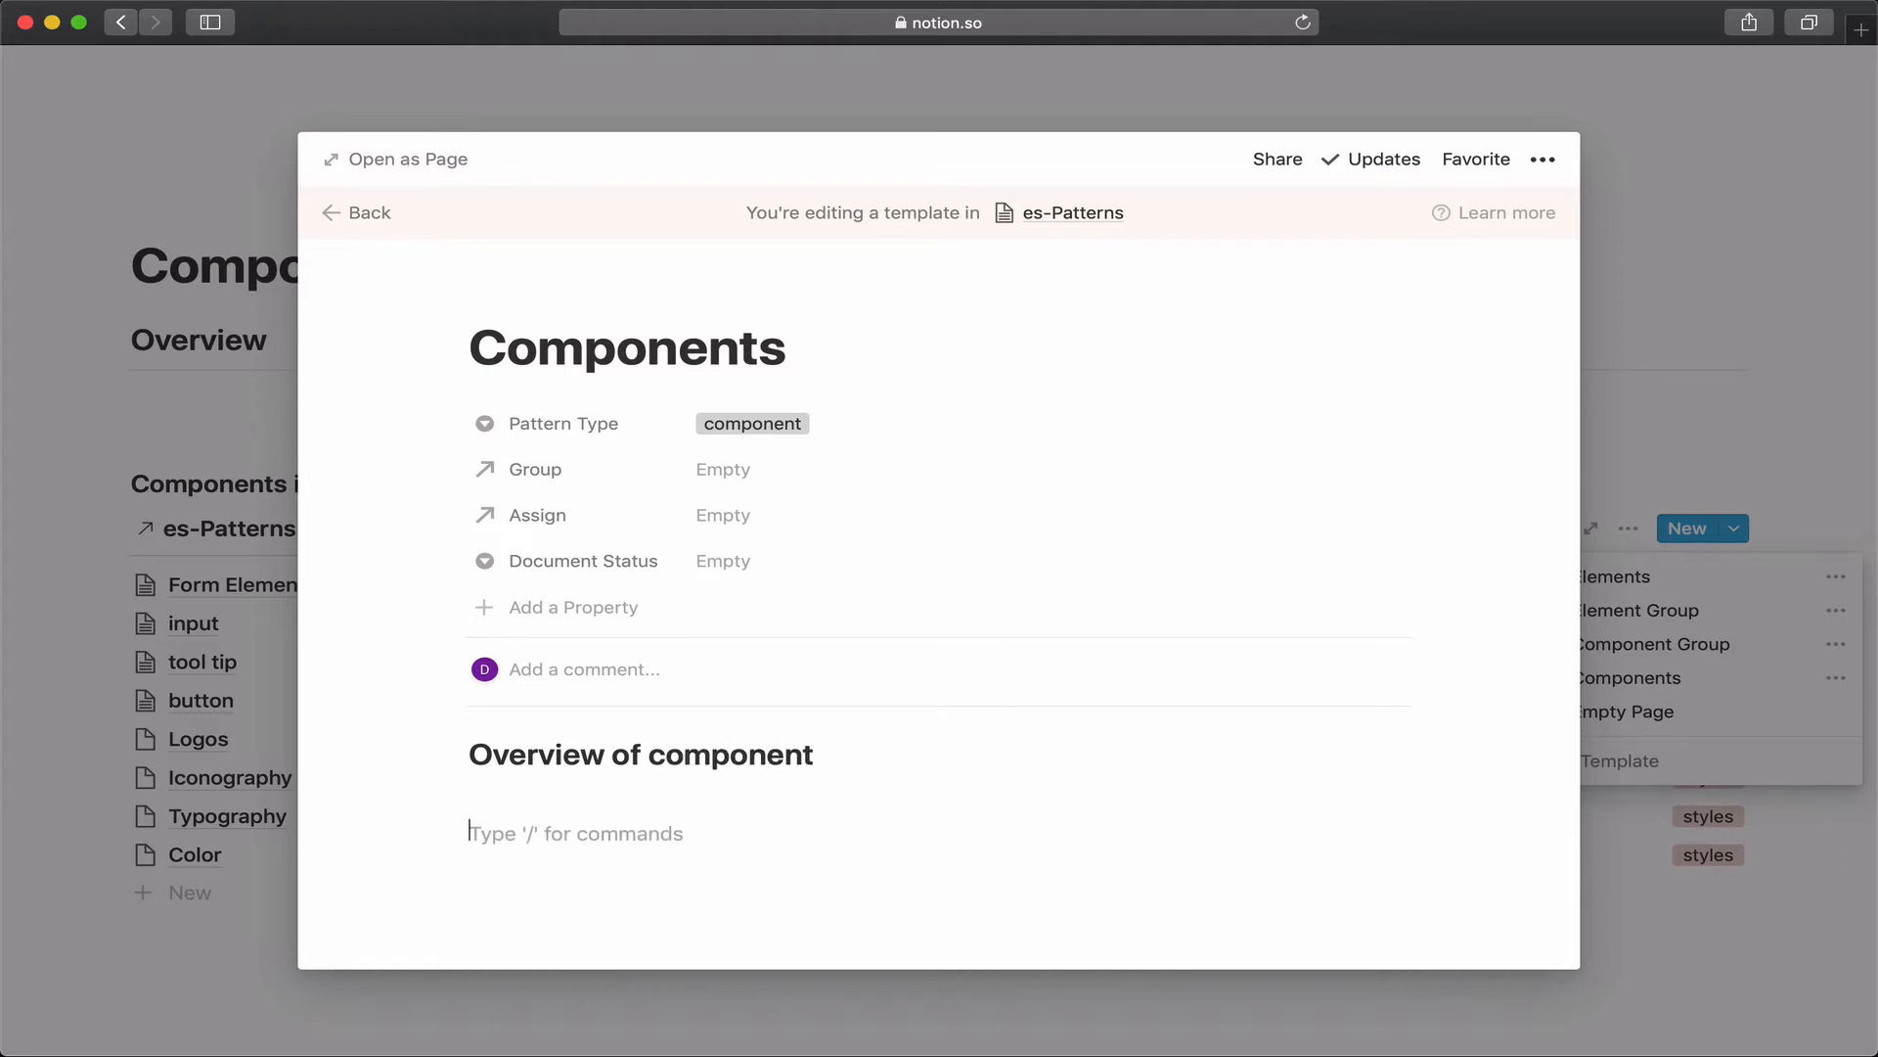
Add a third-level heading "Design" with a divider line beneath it, below the "Overview of component" heading.
text(##)
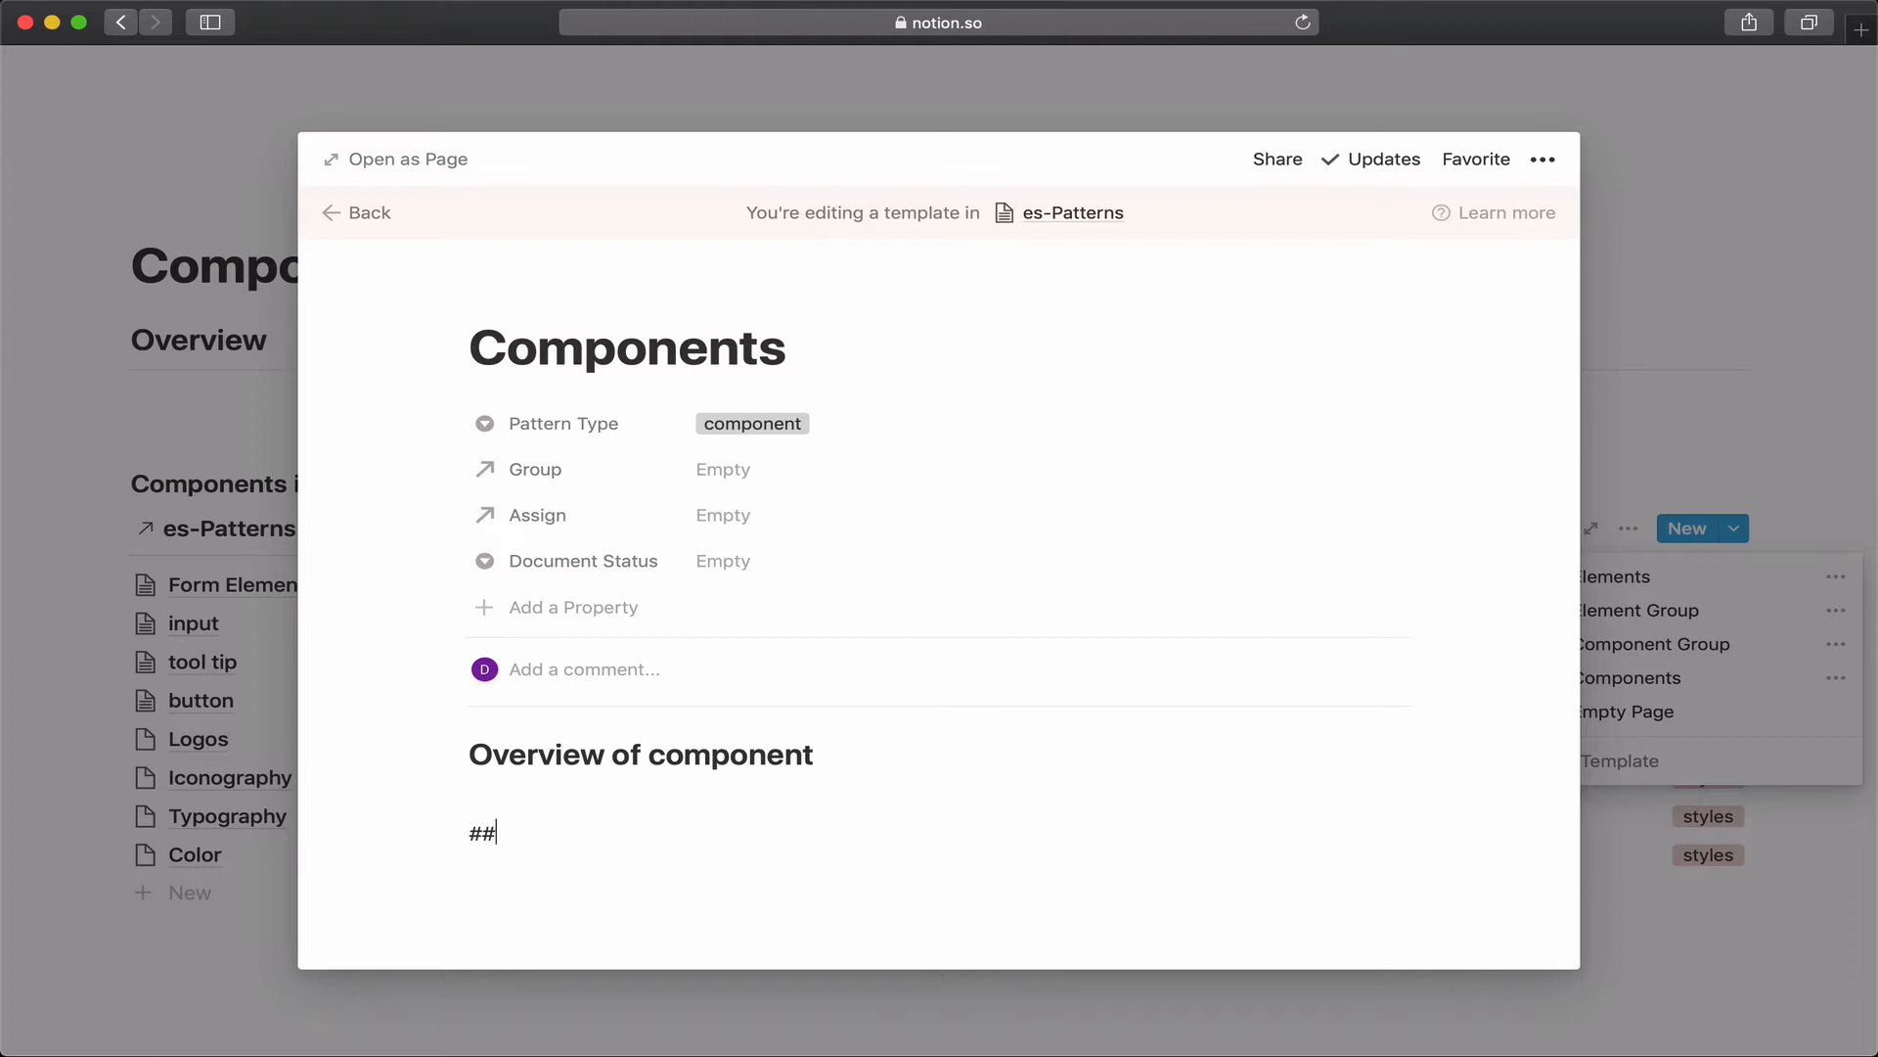
text(# Des)
text(ign)
key(Return)
text(---)
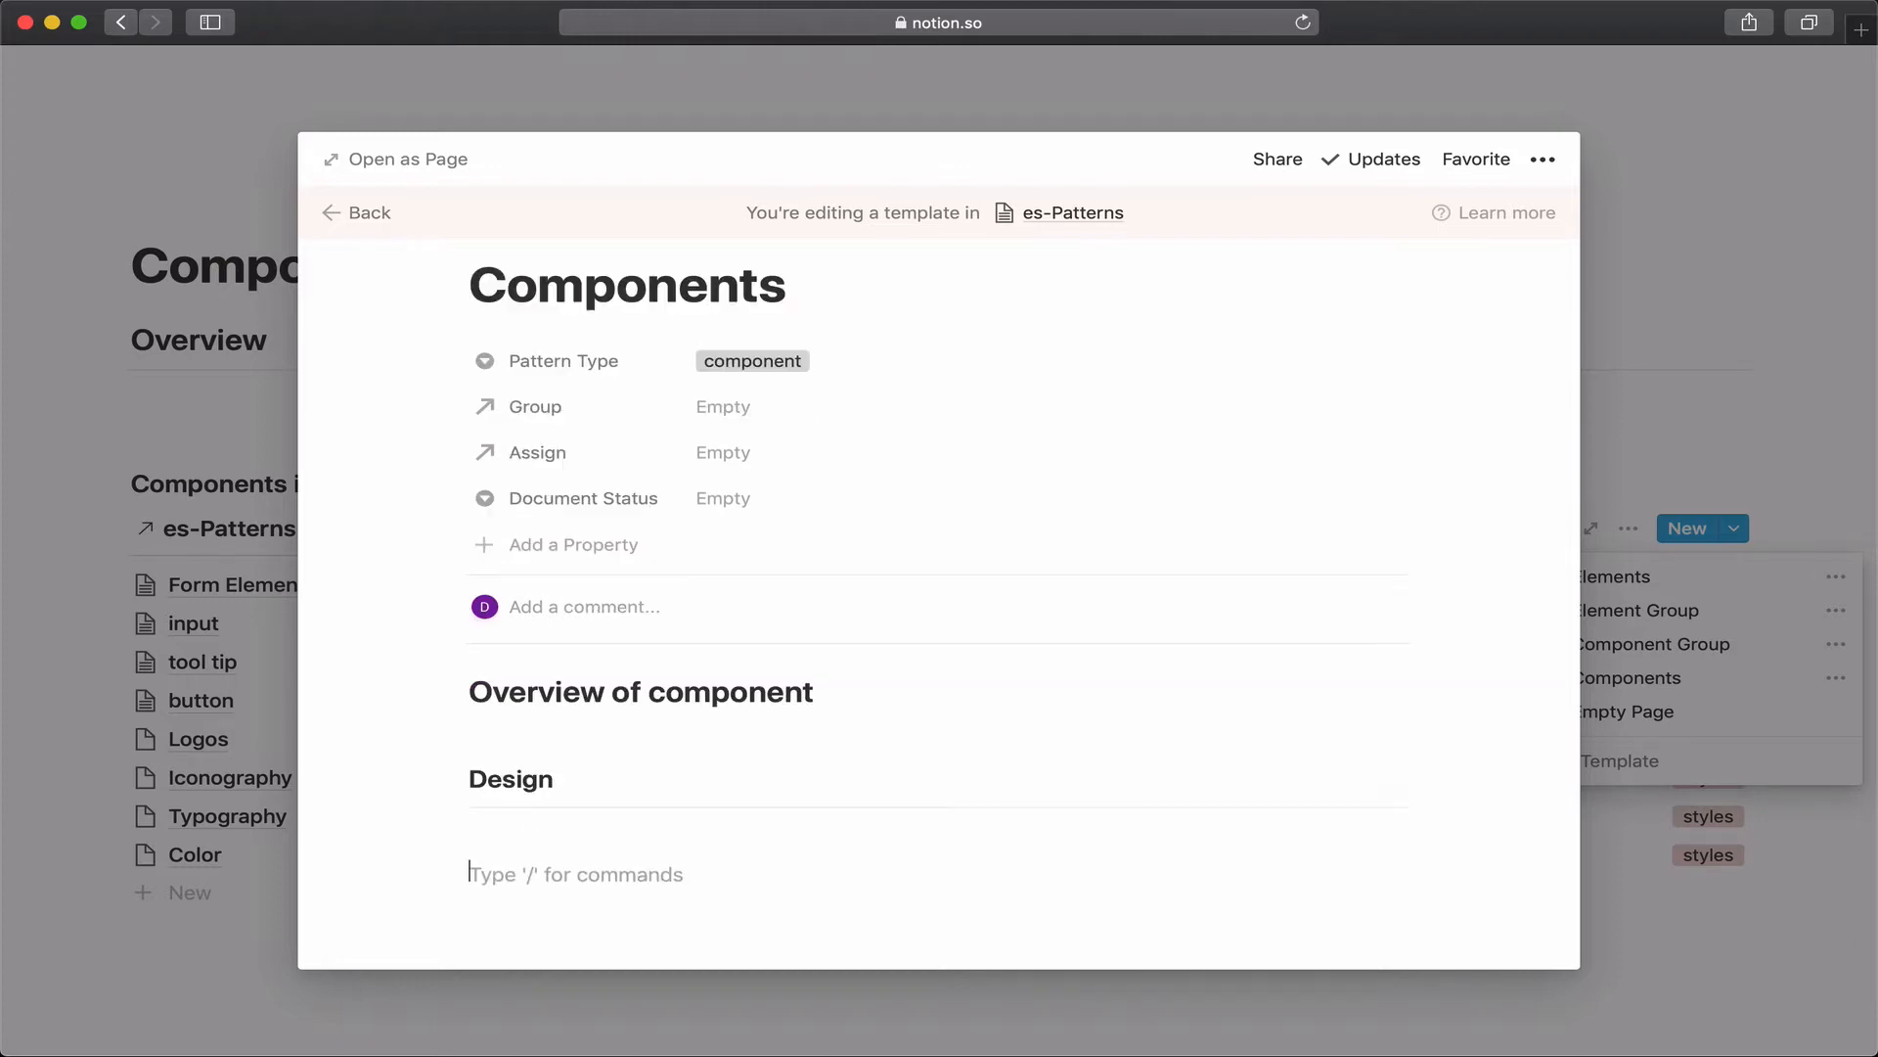
Add a third-level heading "Functionality" with a divider line beneath it, below the Design section.
text(###)
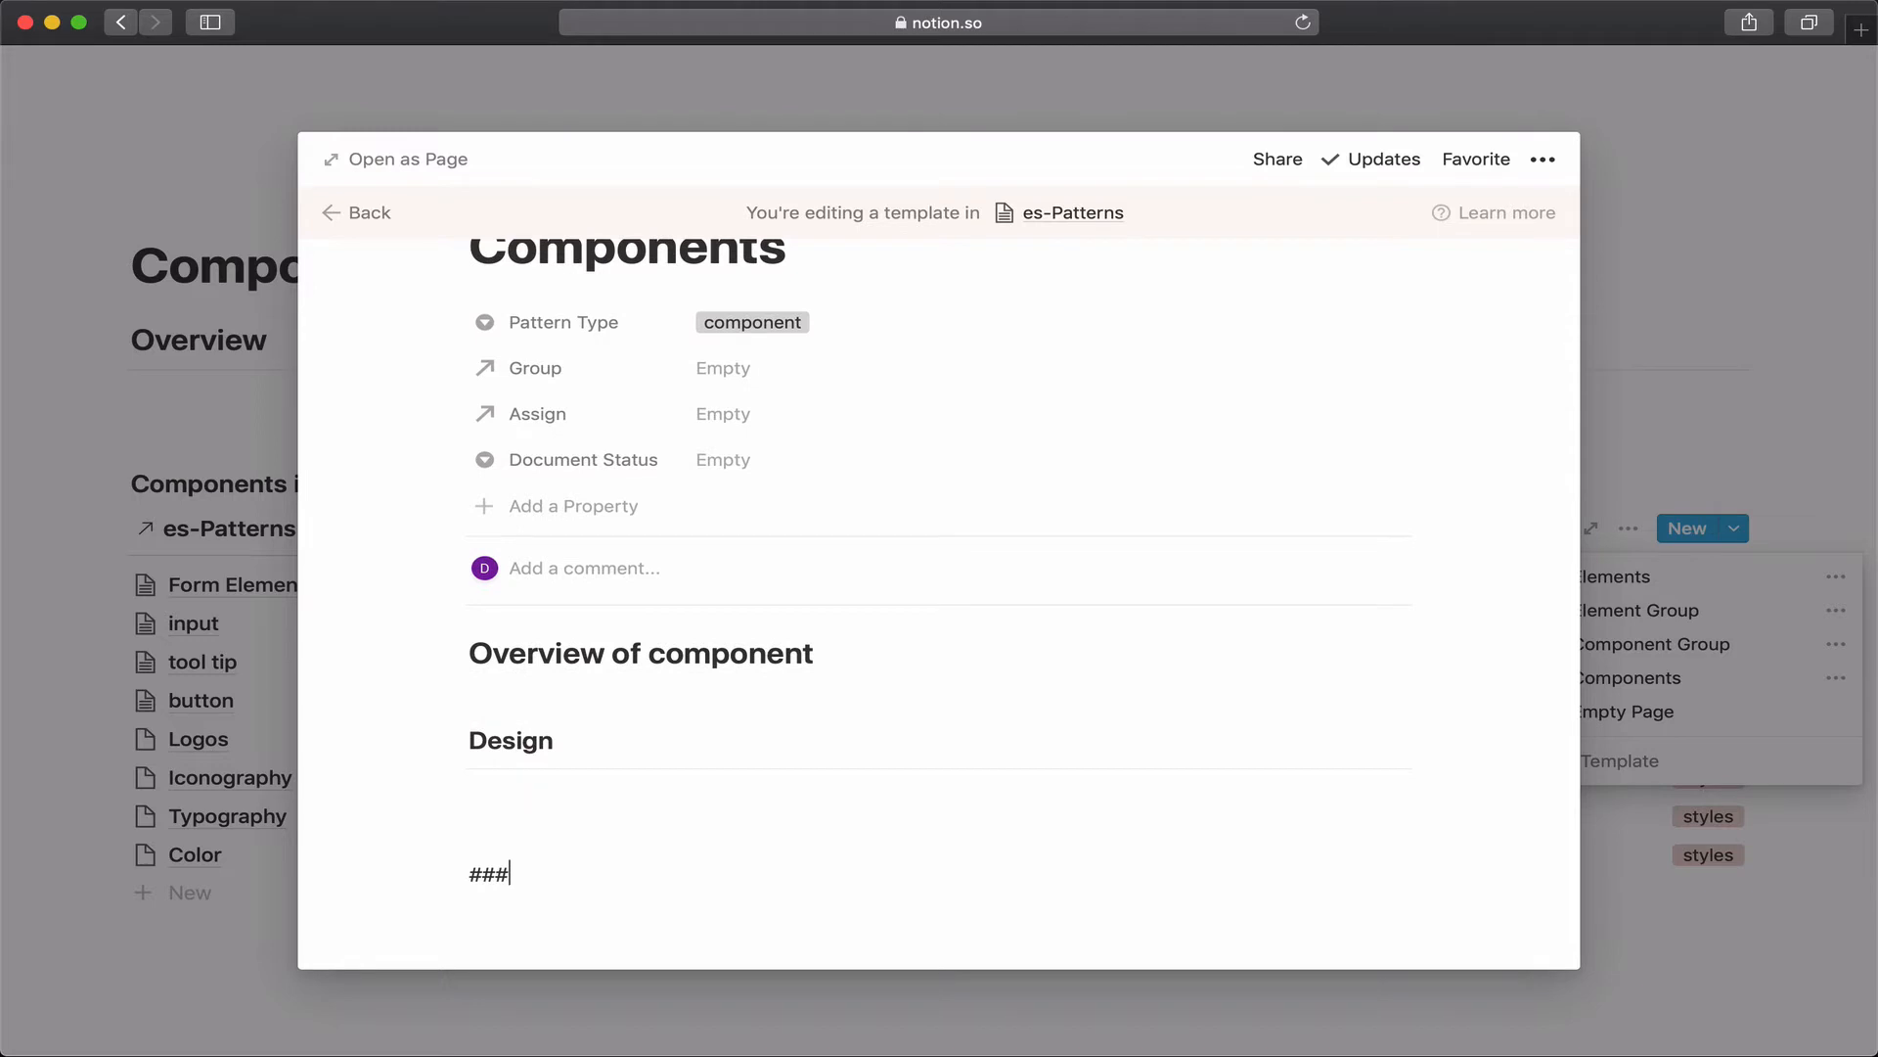
text( Functionaili)
key(BackSpace)
key(BackSpace)
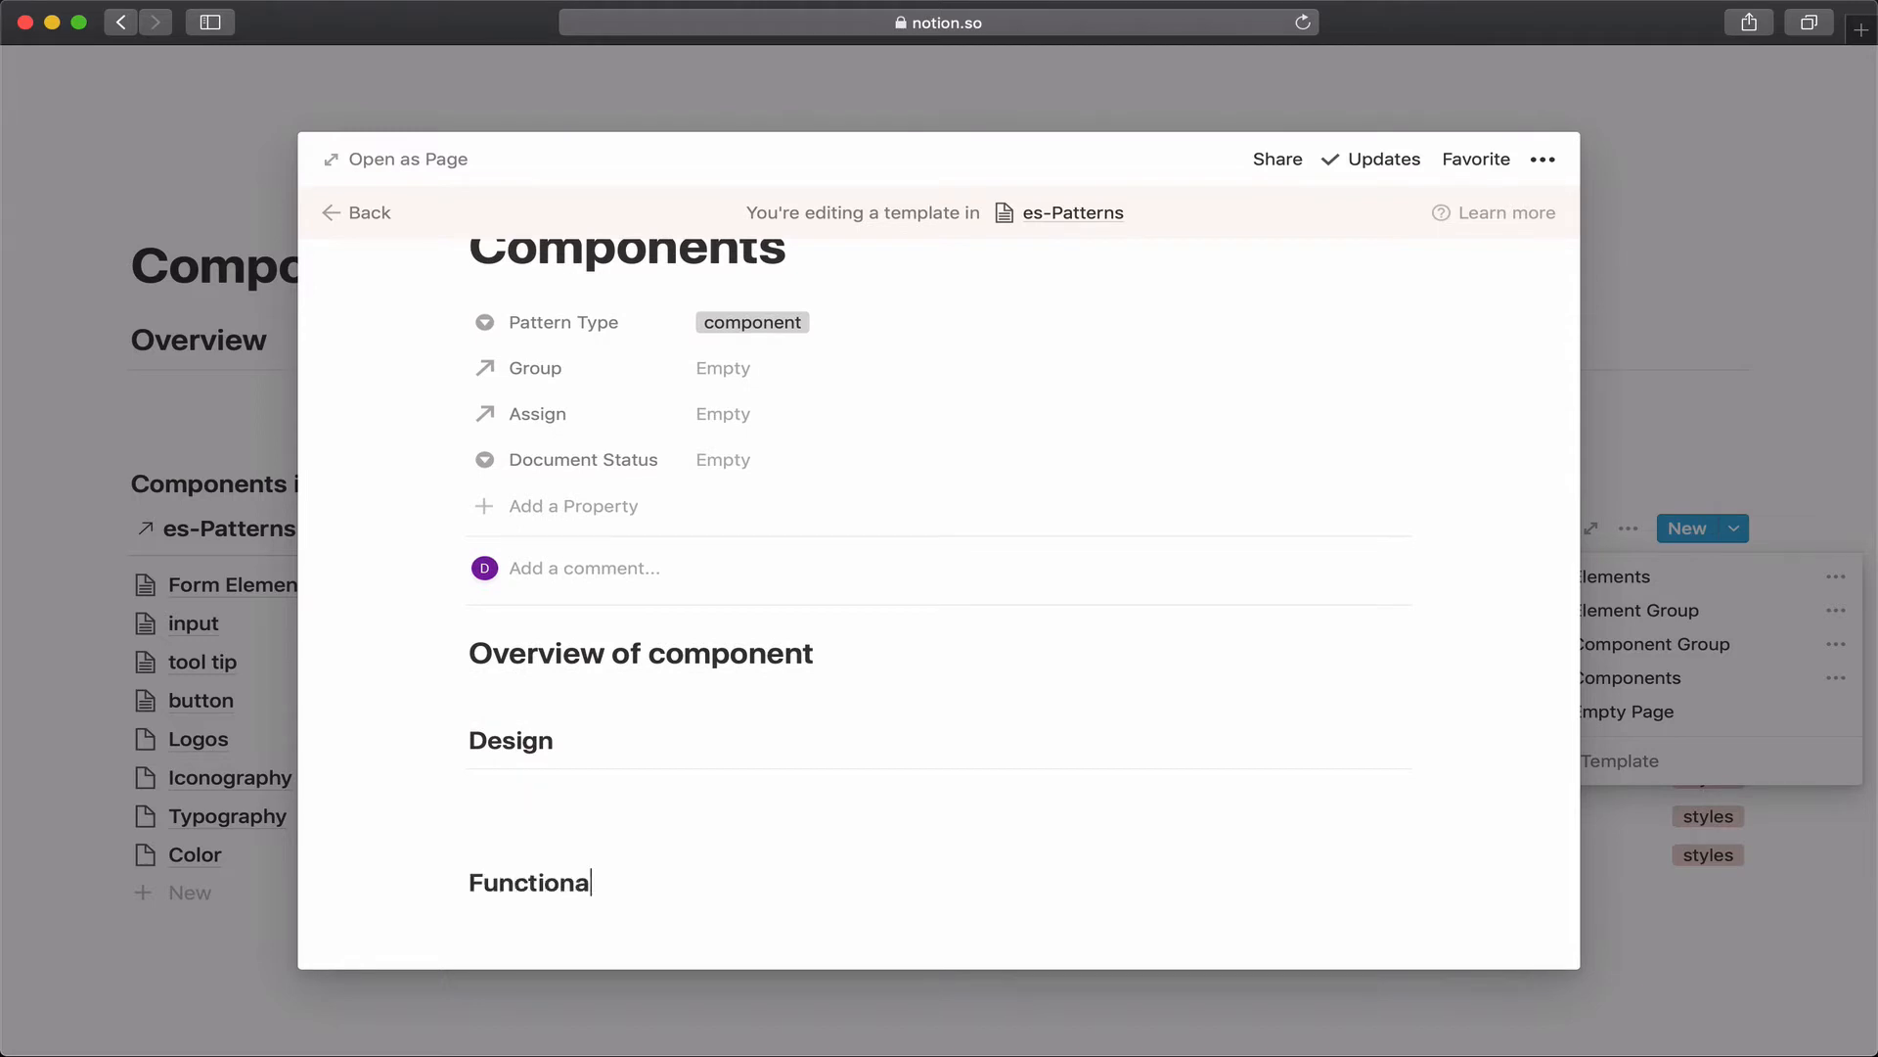
text(lity)
key(Return)
text(-)
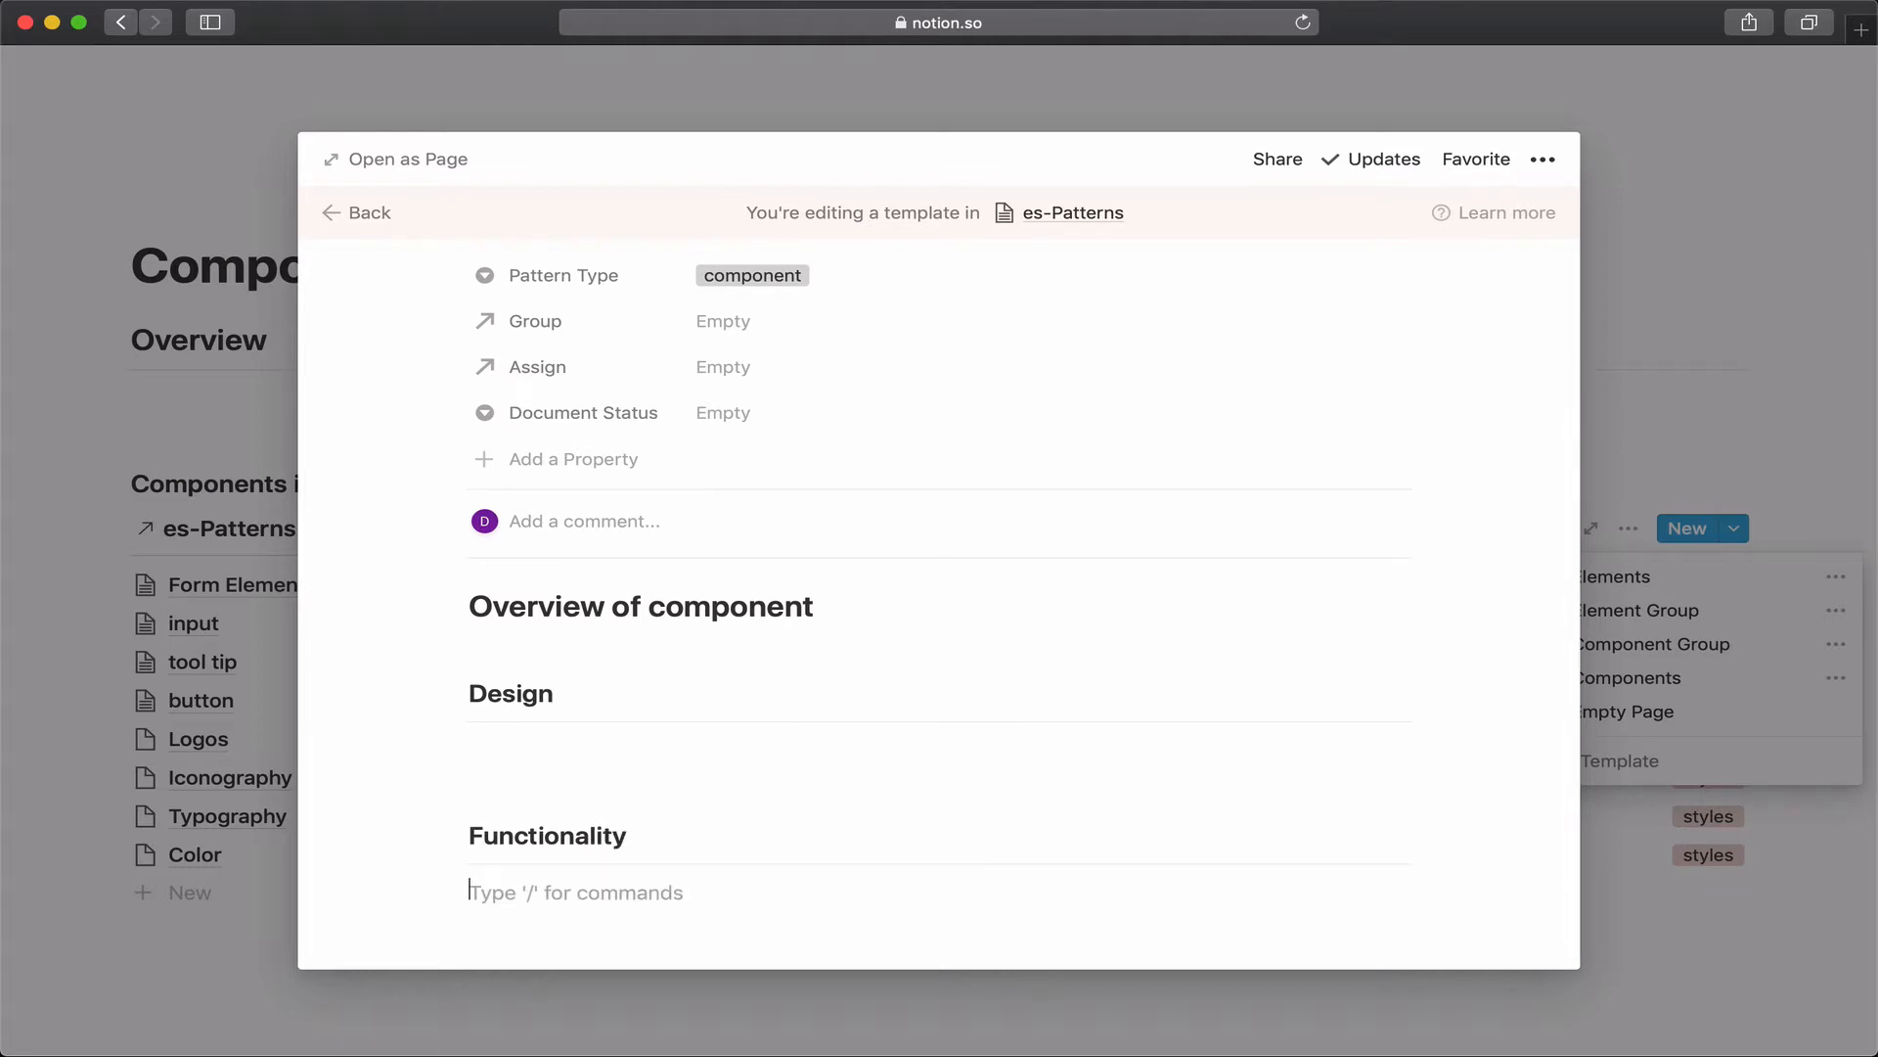
Add a third-level heading "Specifications" with a divider line beneath it, below the Functionality section.
key(Return)
key(Return)
text(S)
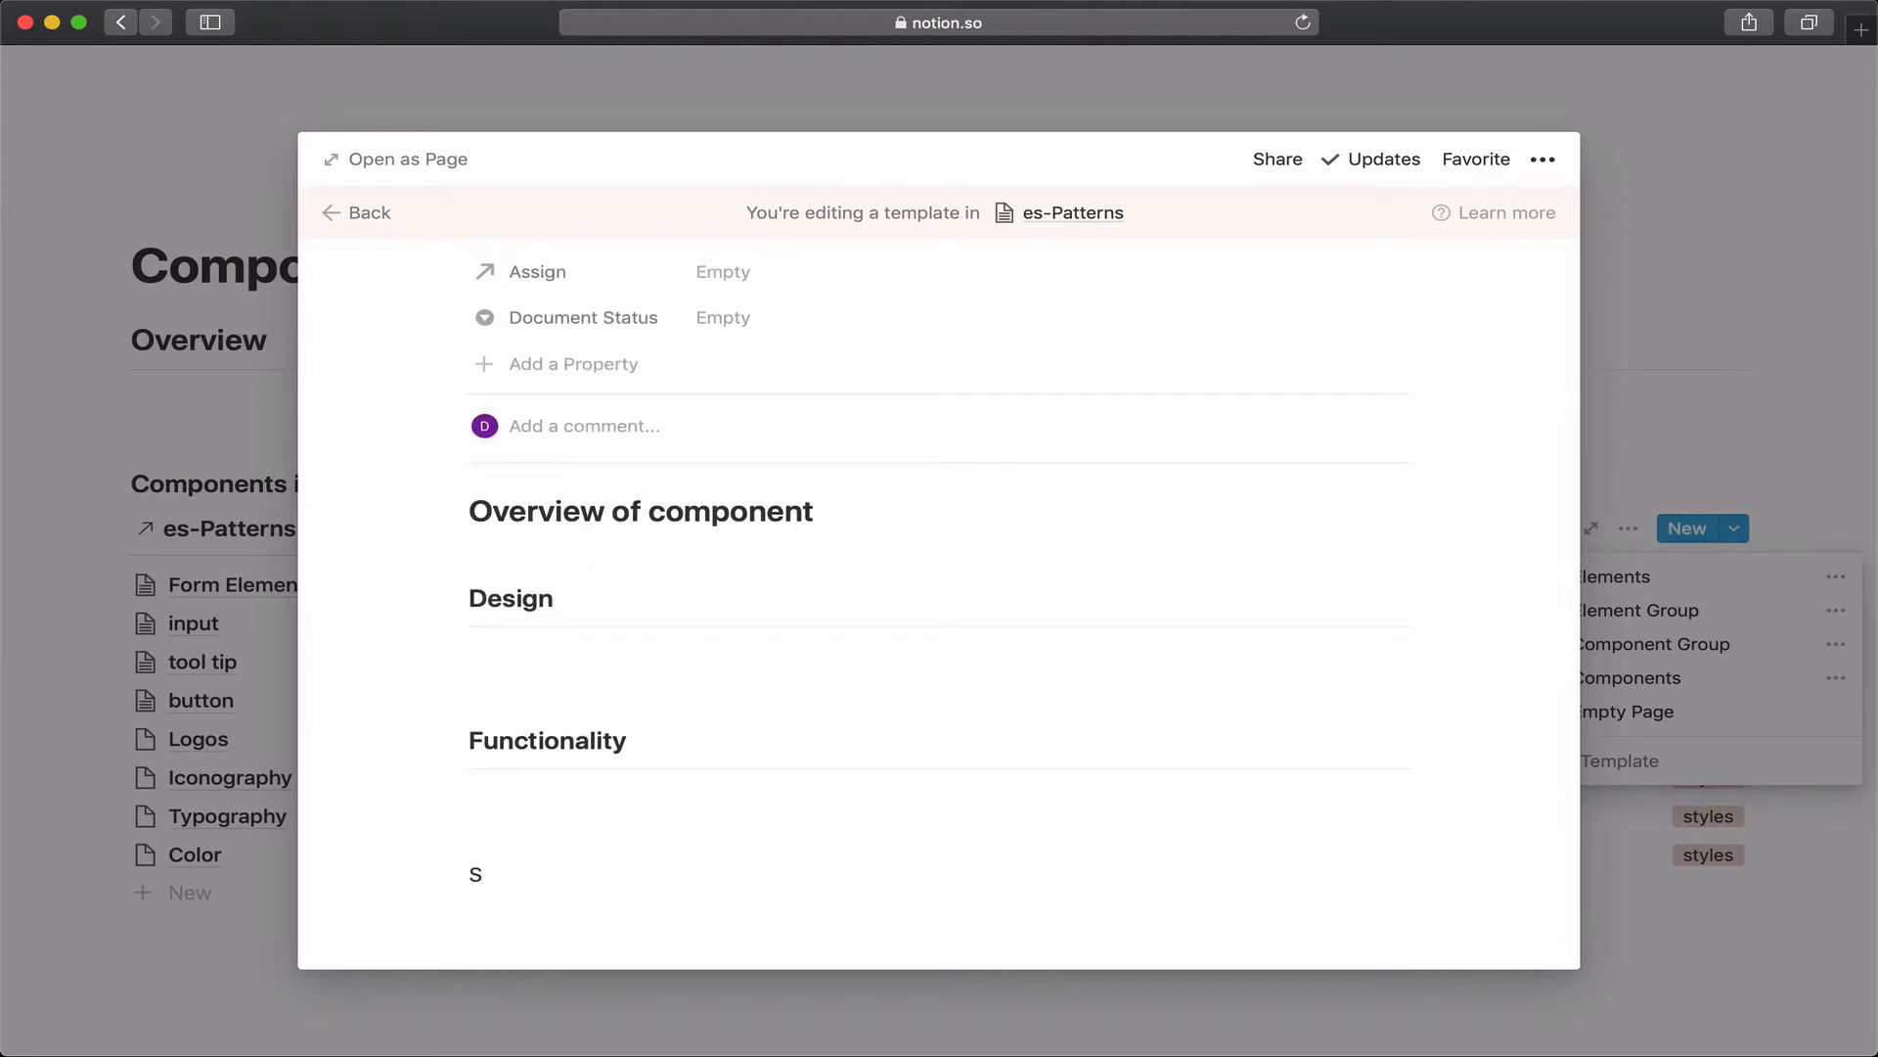
key(BackSpace)
text(### S)
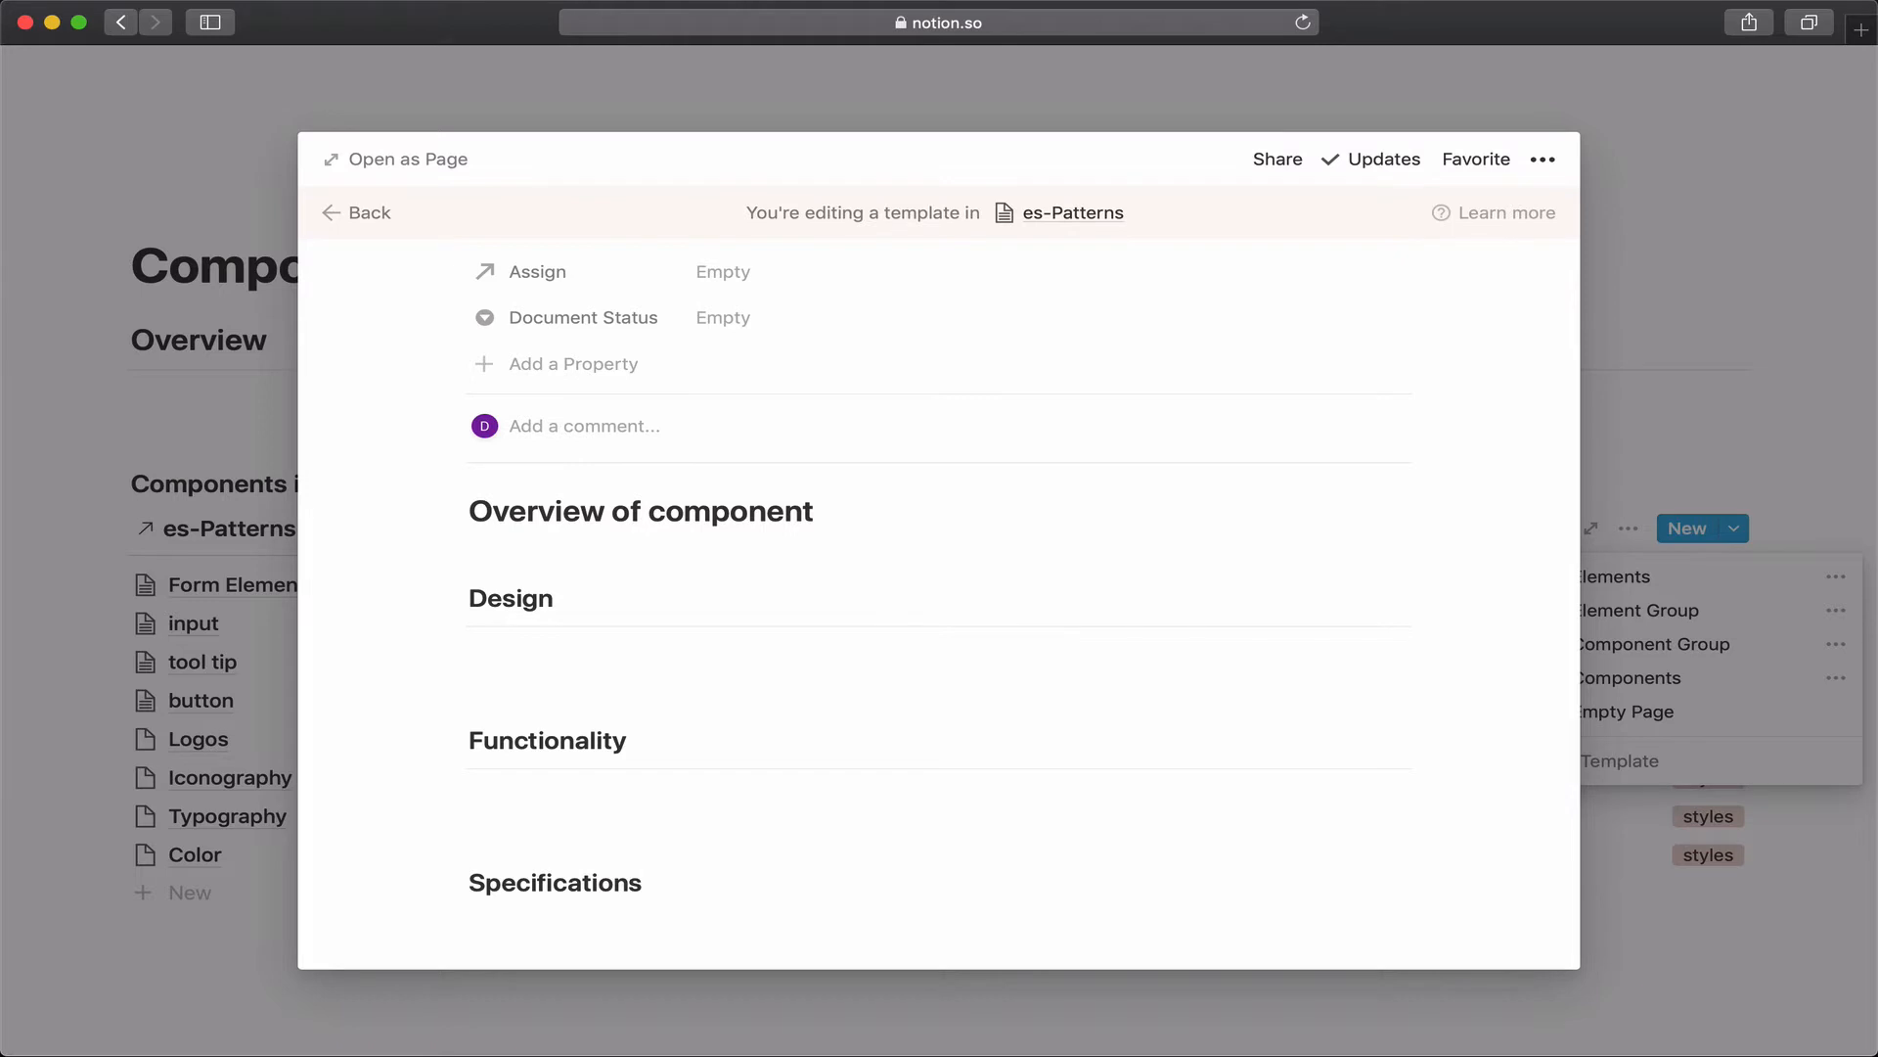
key(Return)
text(-)
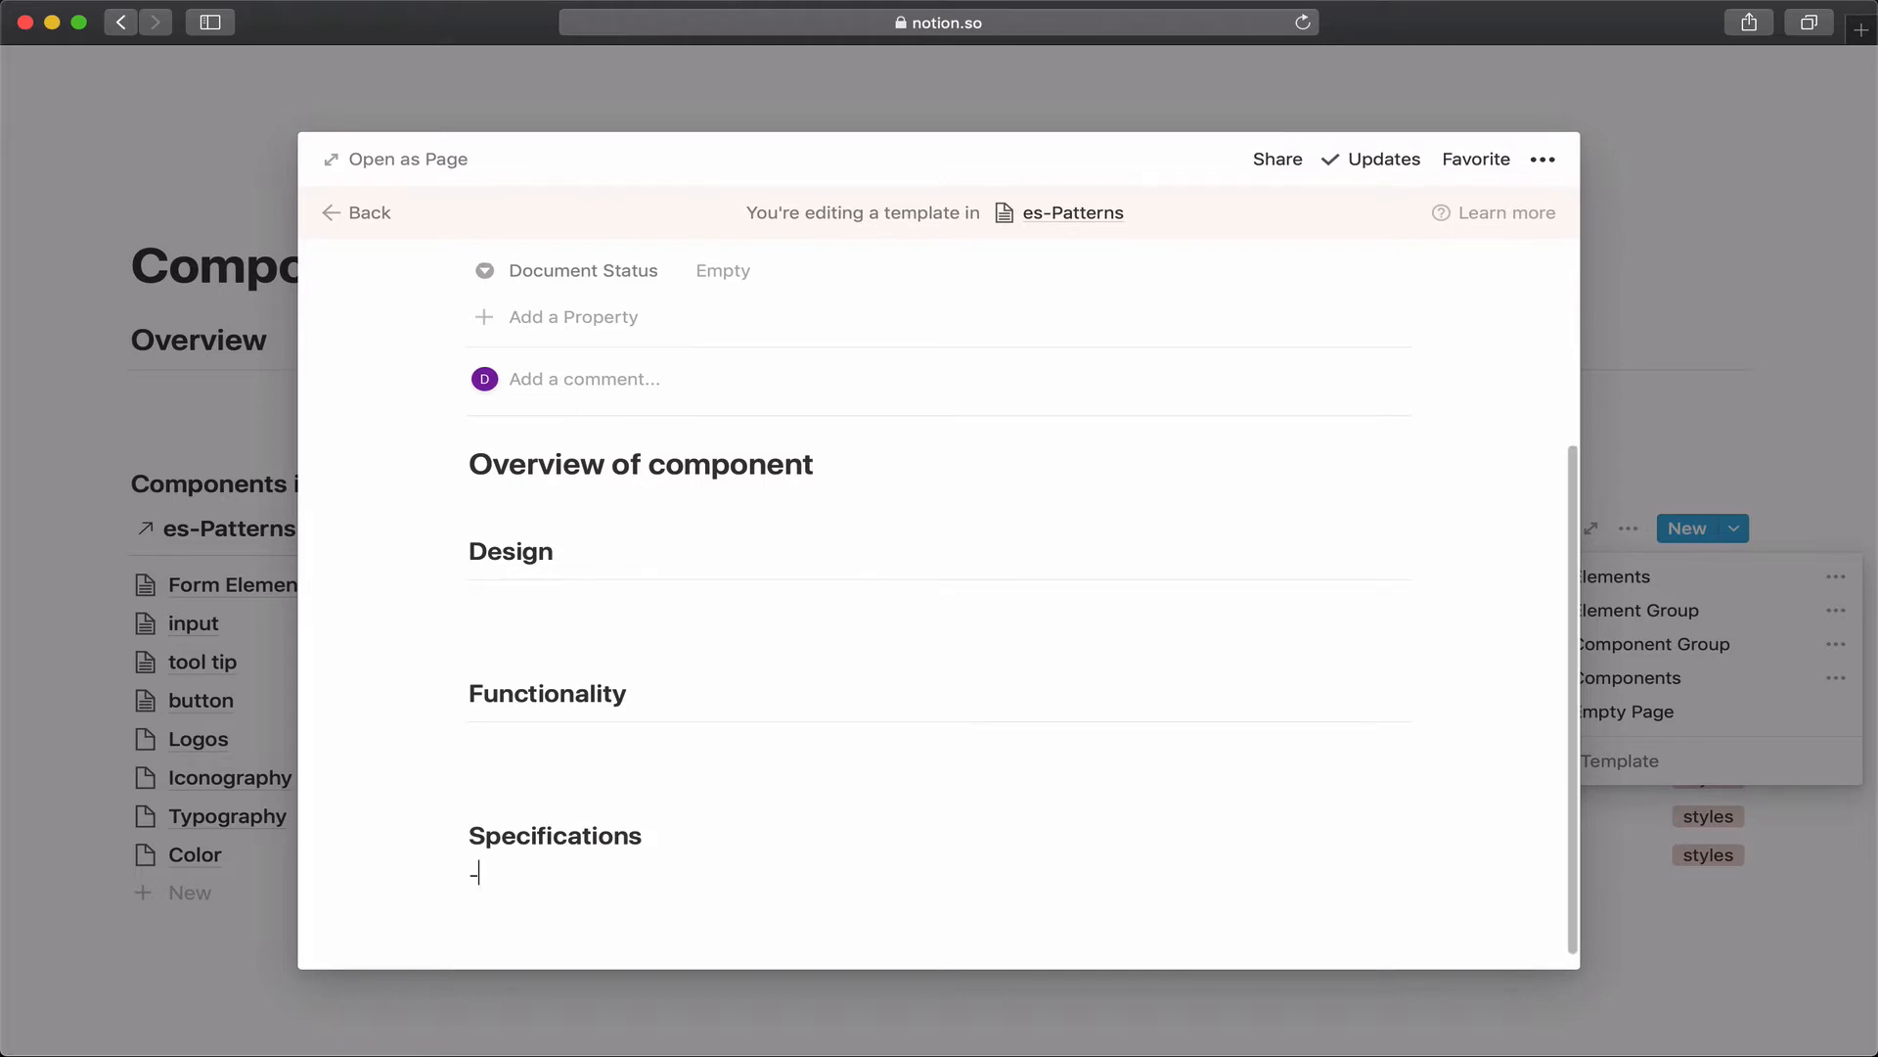
text(--)
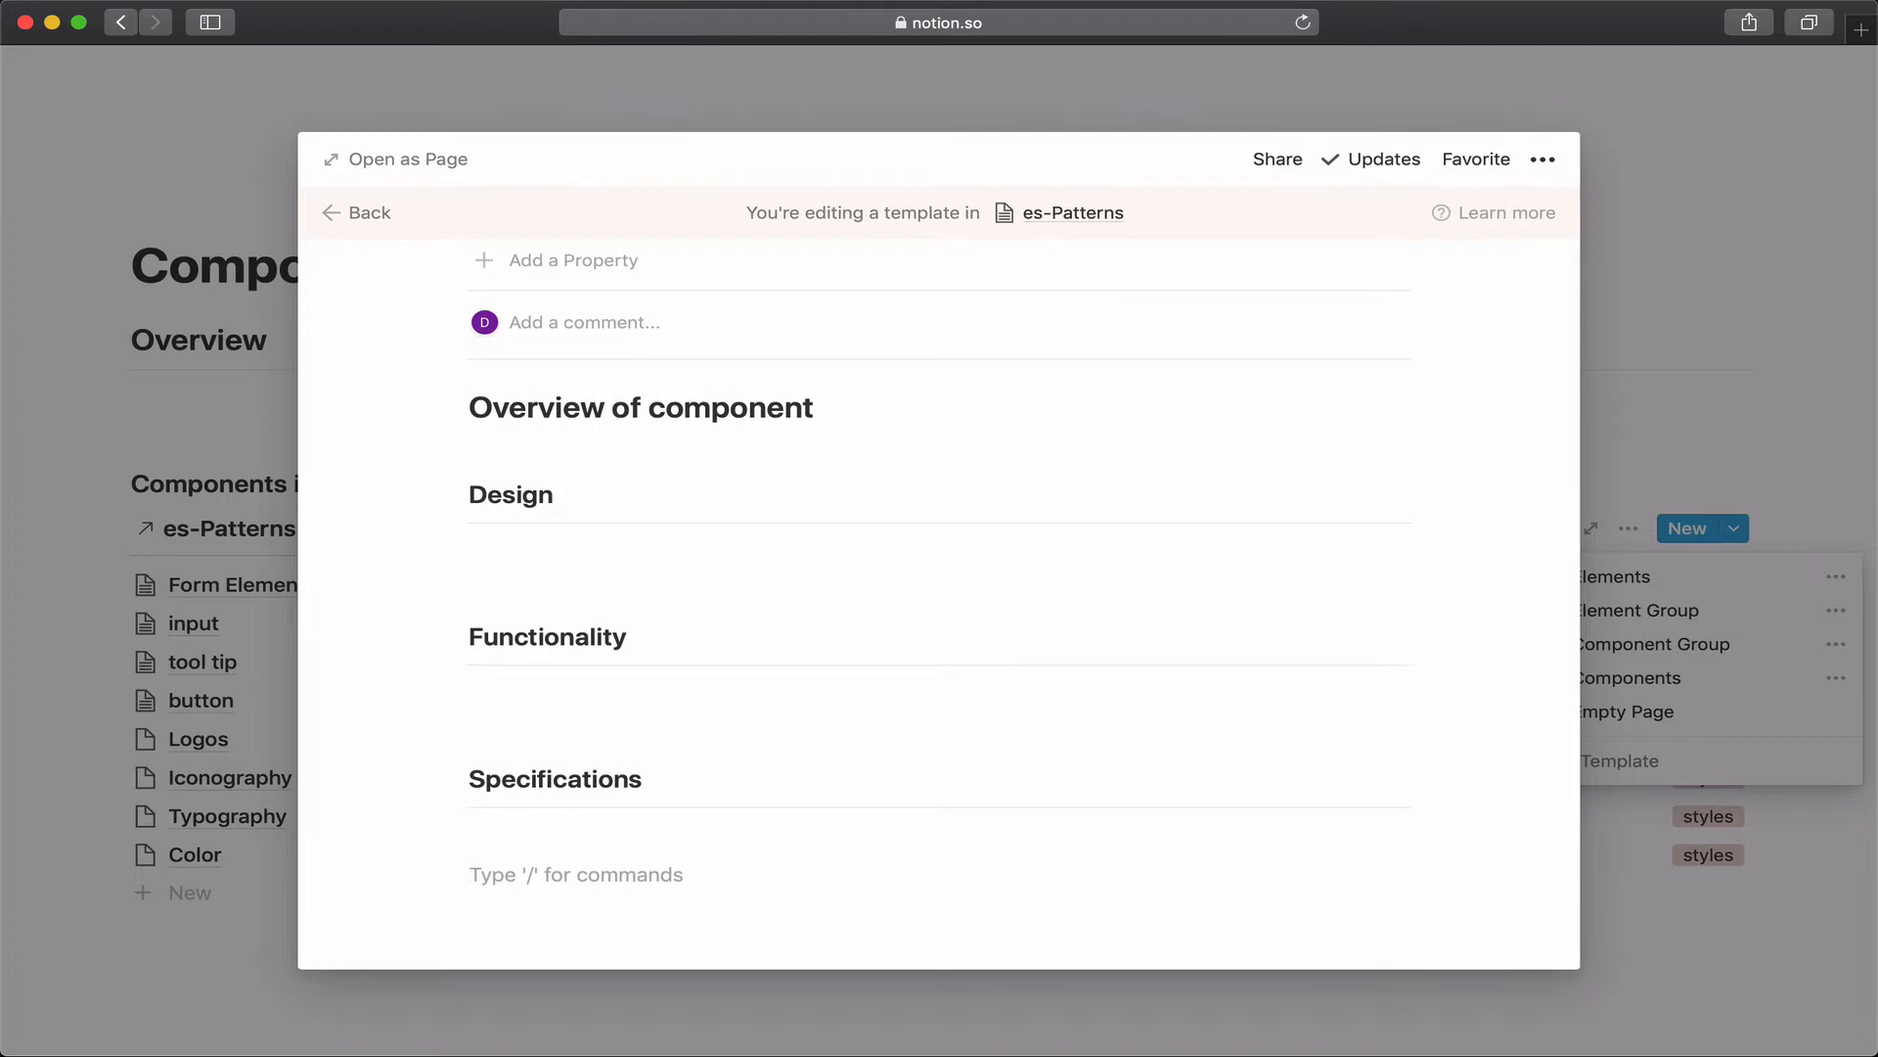
Insert an inline table in the Specifications section and title it "RENAME!!!".
text(#)
key(BackSpace)
text(/tabl)
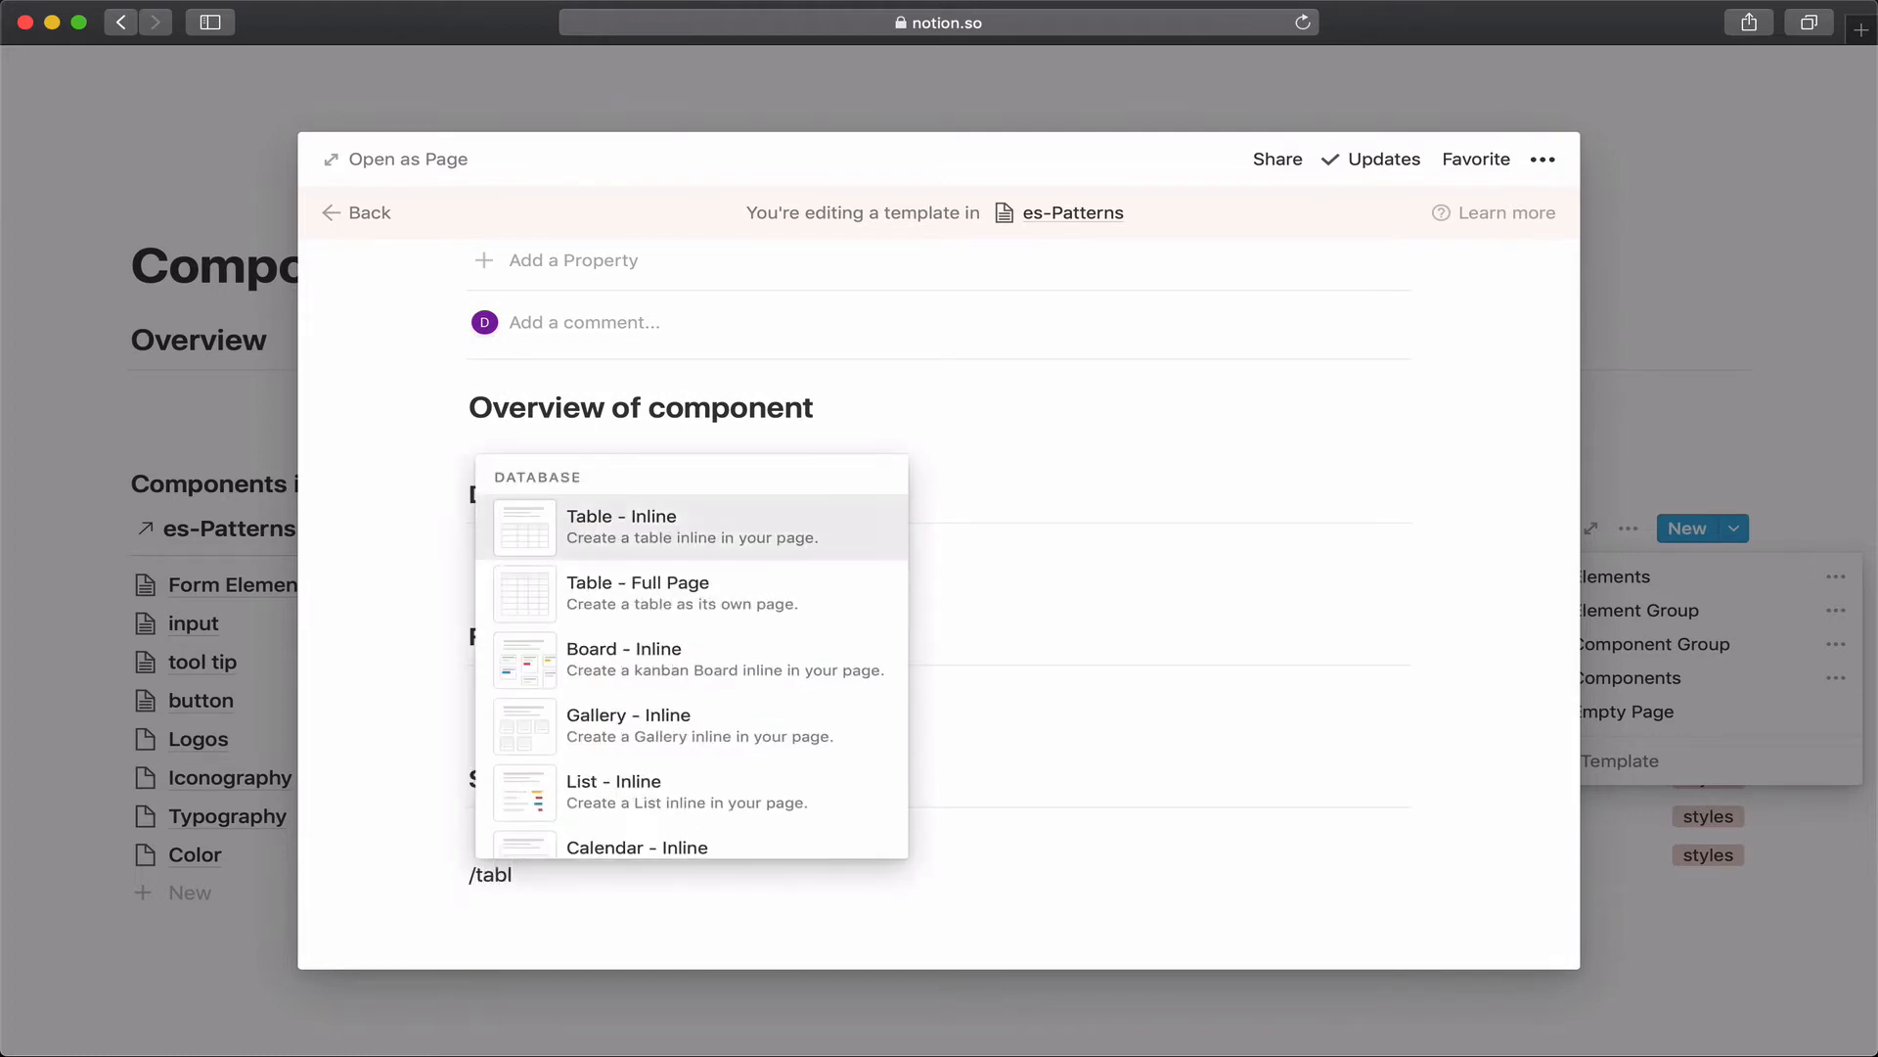
key(Return)
text(RENAME!!!)
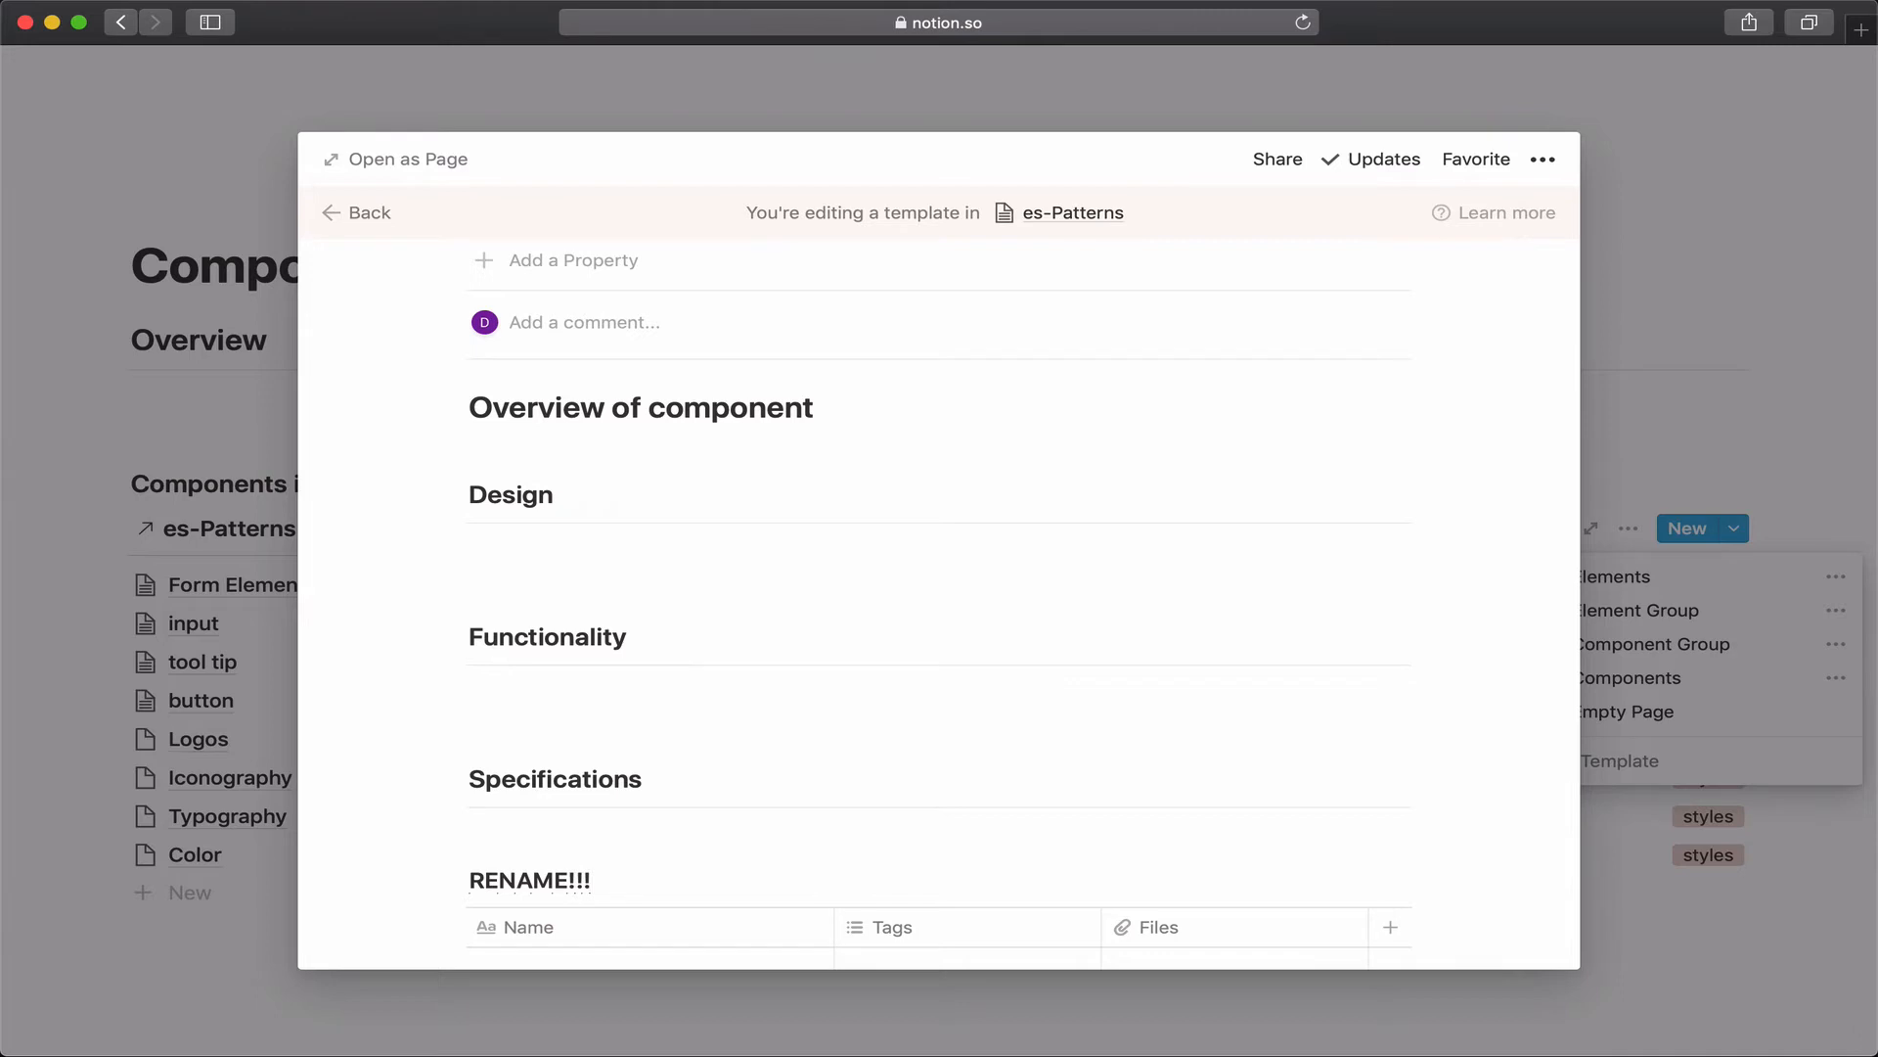
Rename the inline table's Tags property to "id" and change its property type to Number.
scroll(602, 733, down, 3)
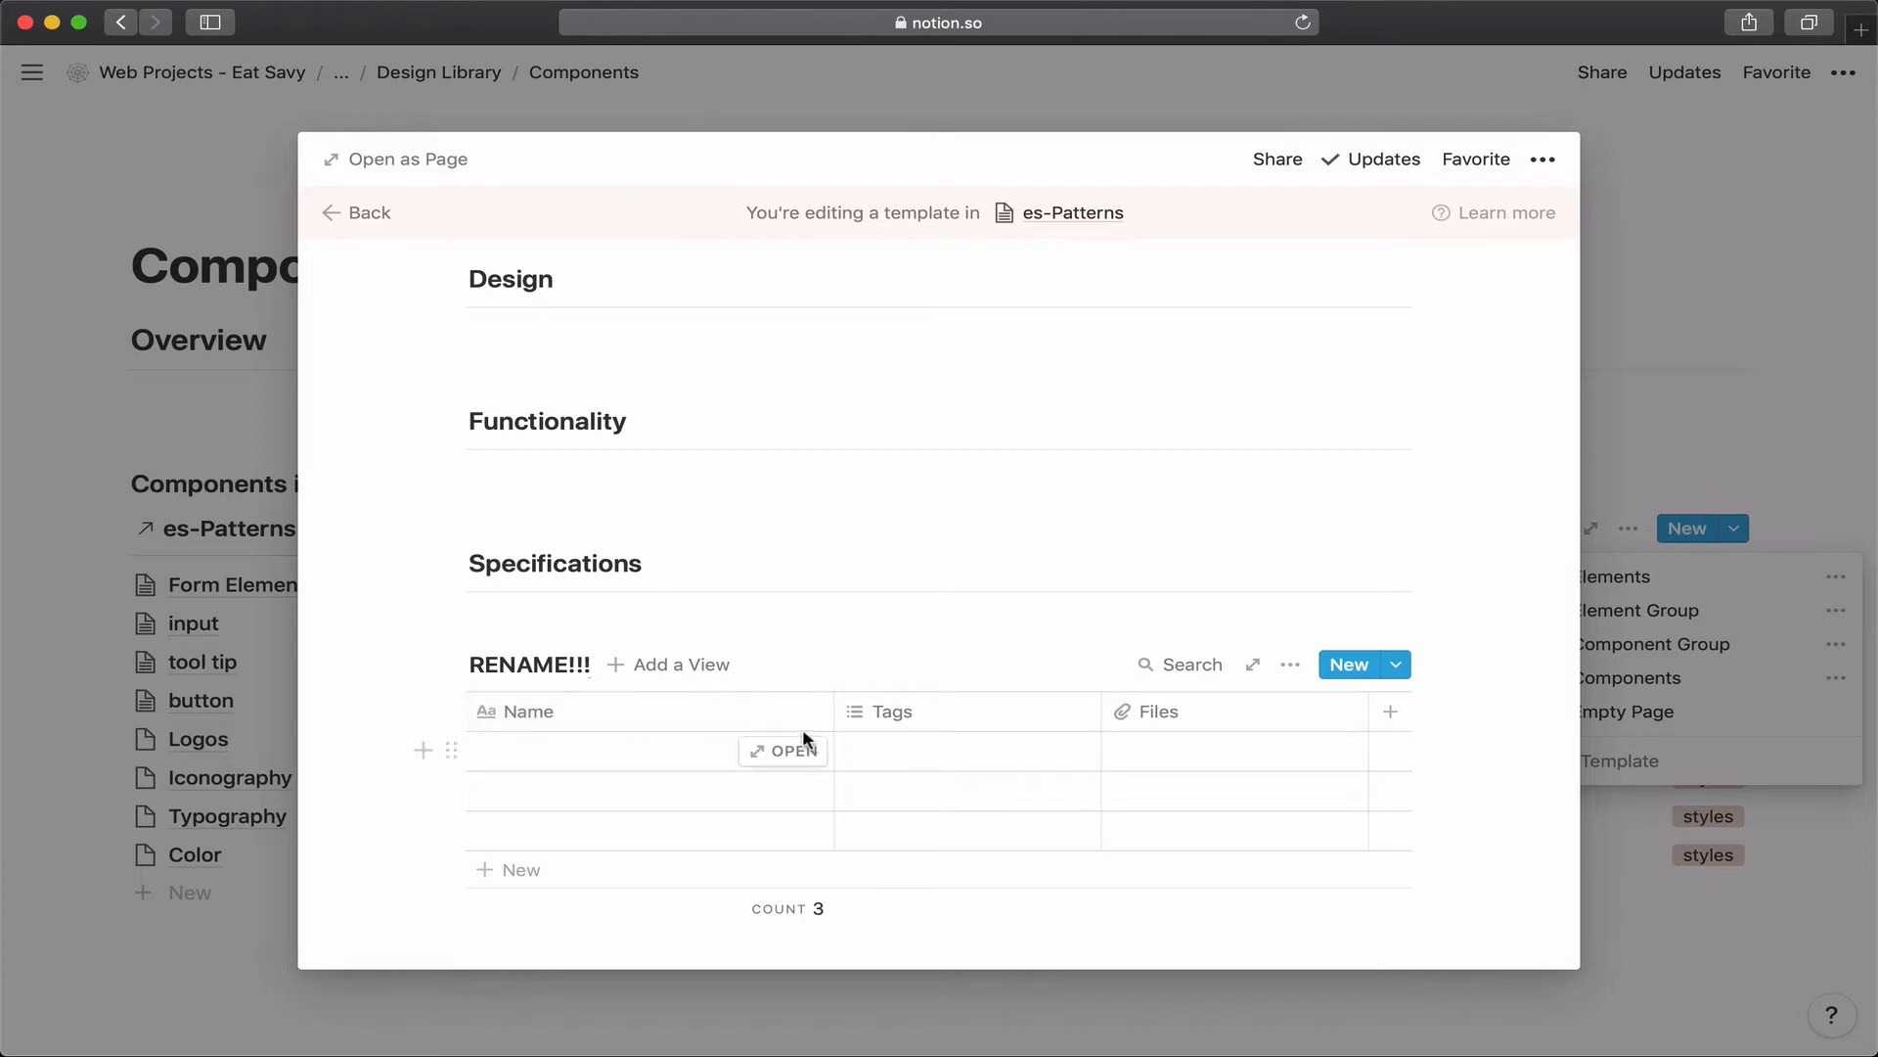
click(919, 721)
text(id)
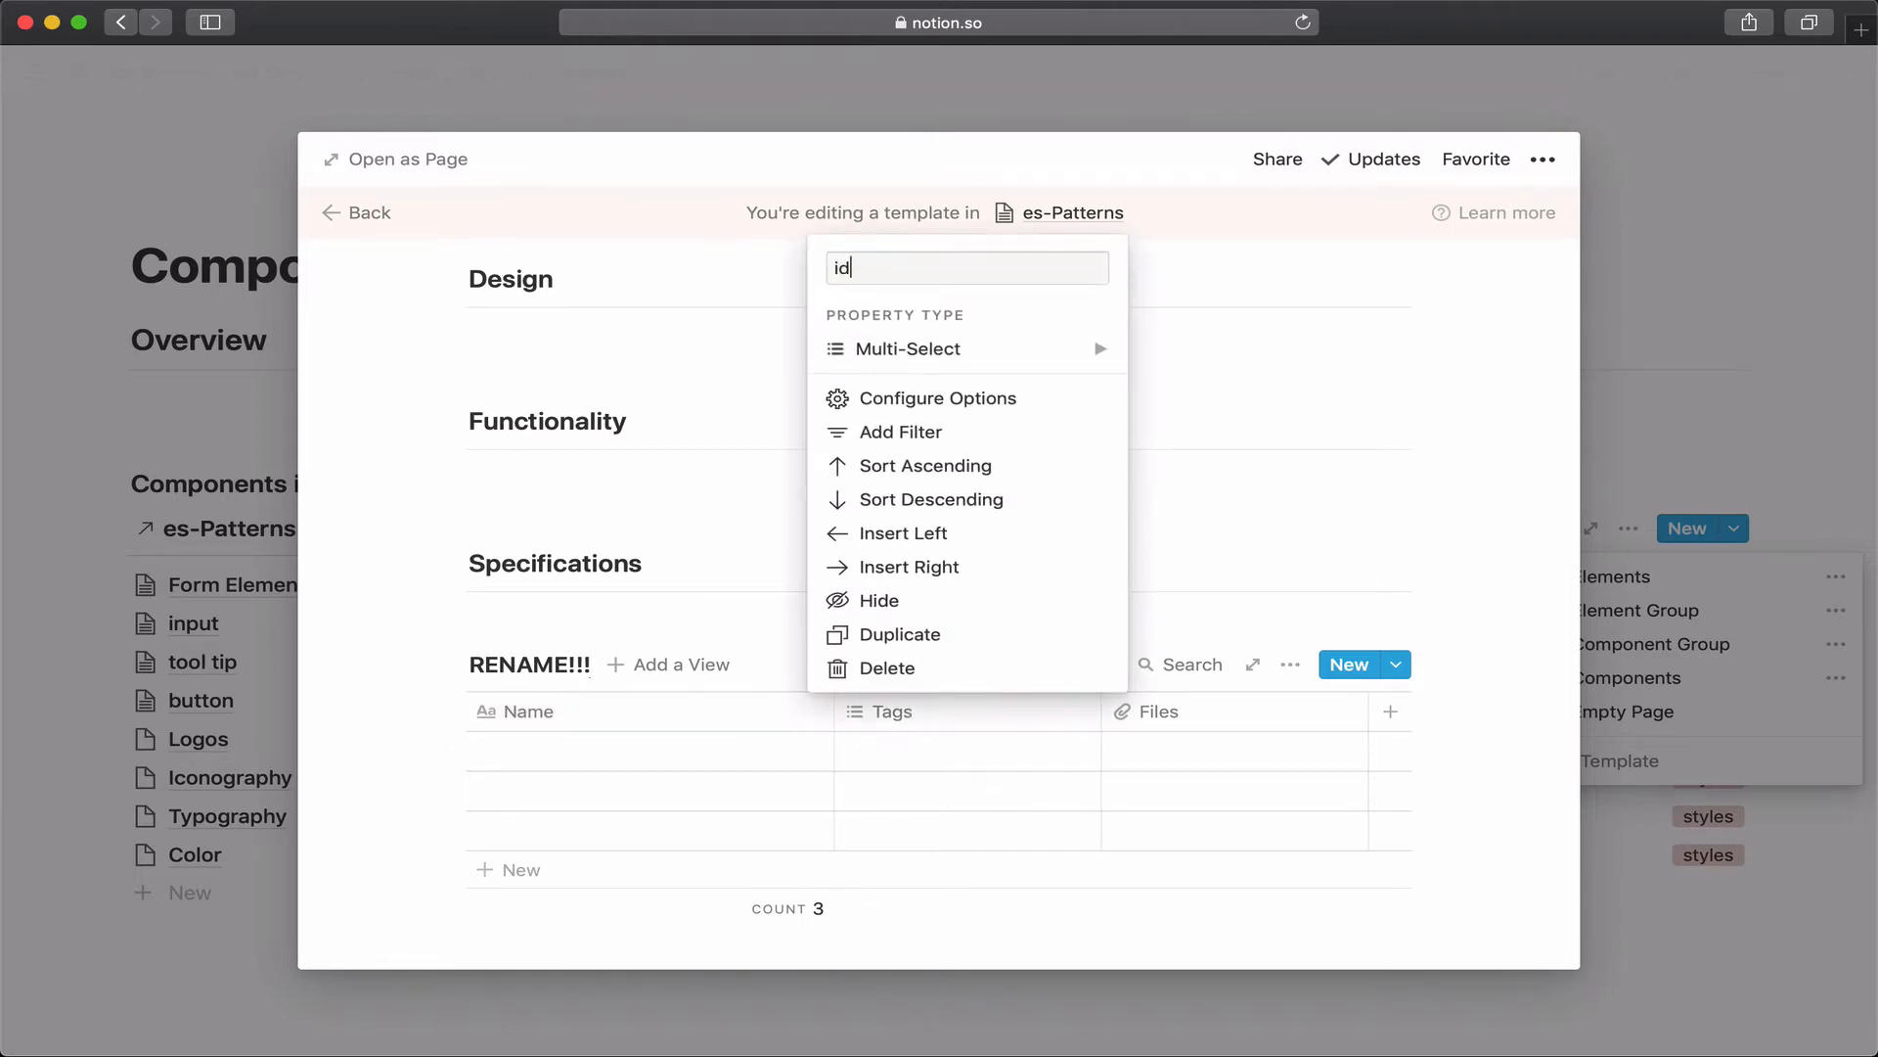
mouse_move(974, 363)
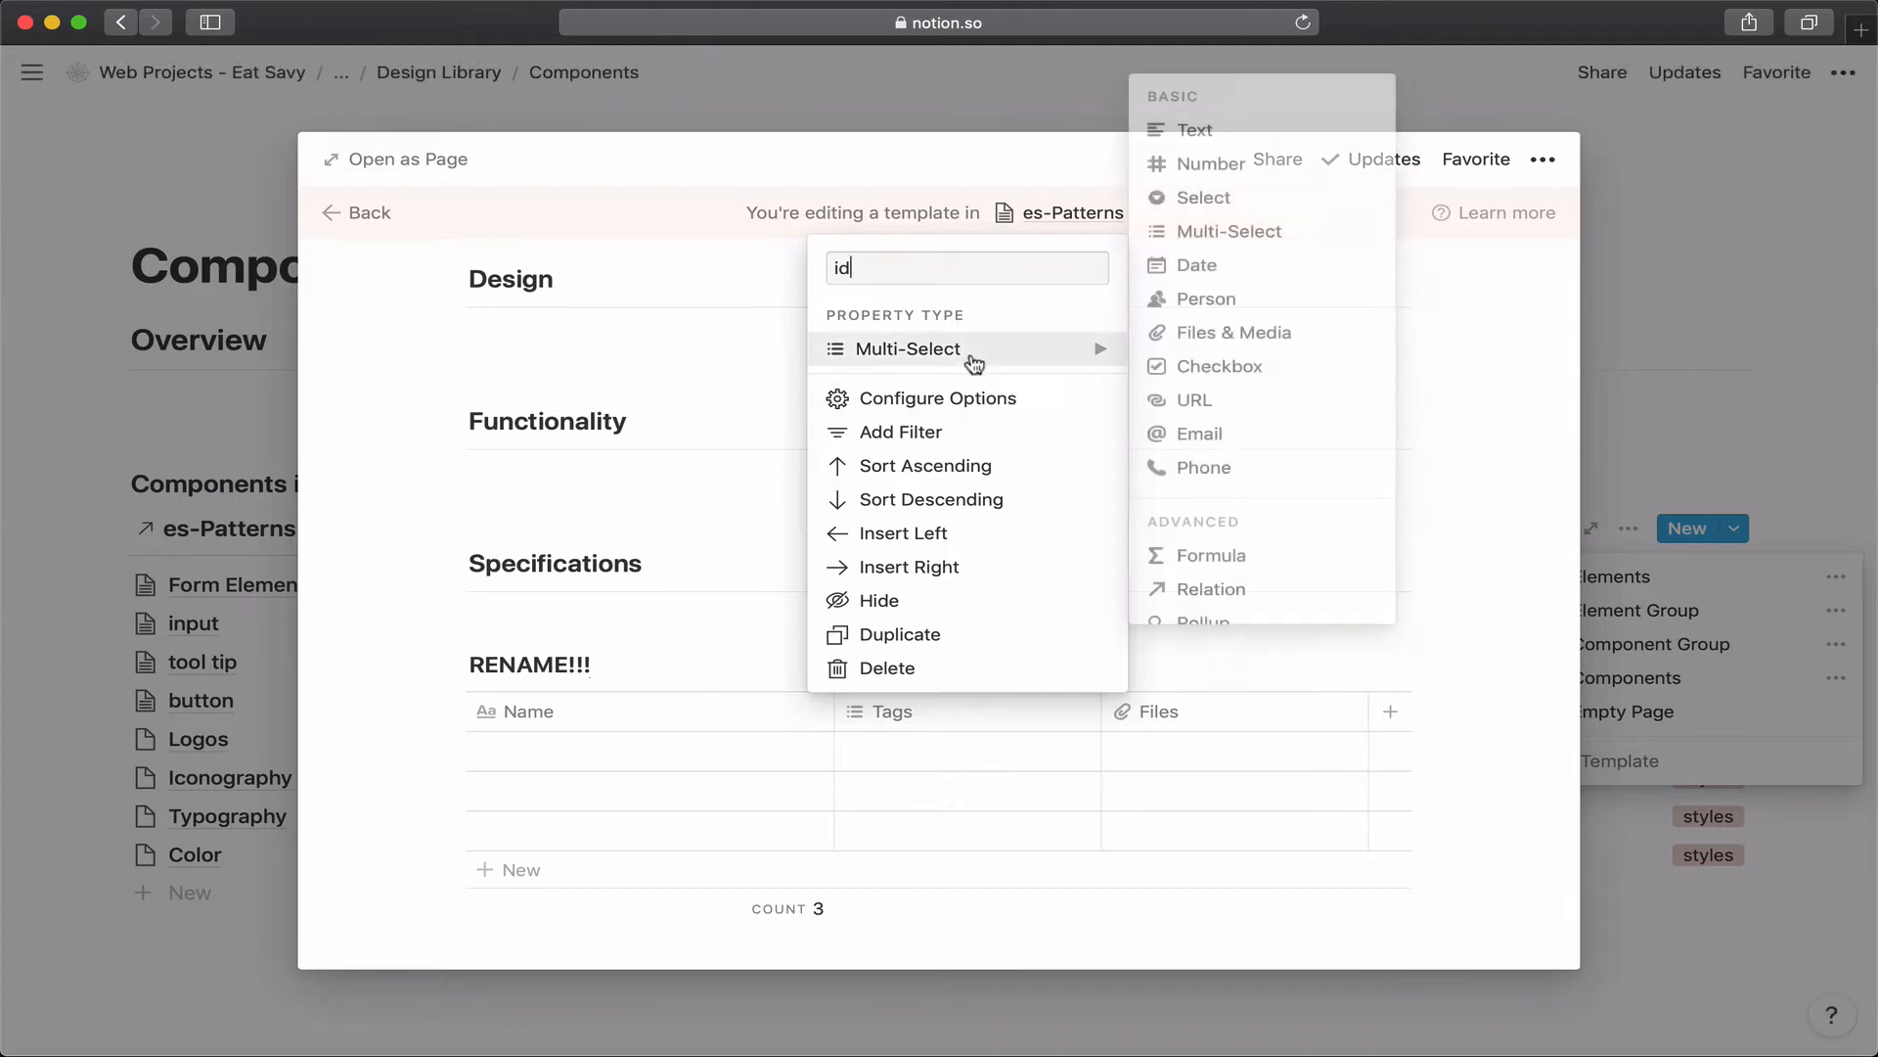
click(1214, 167)
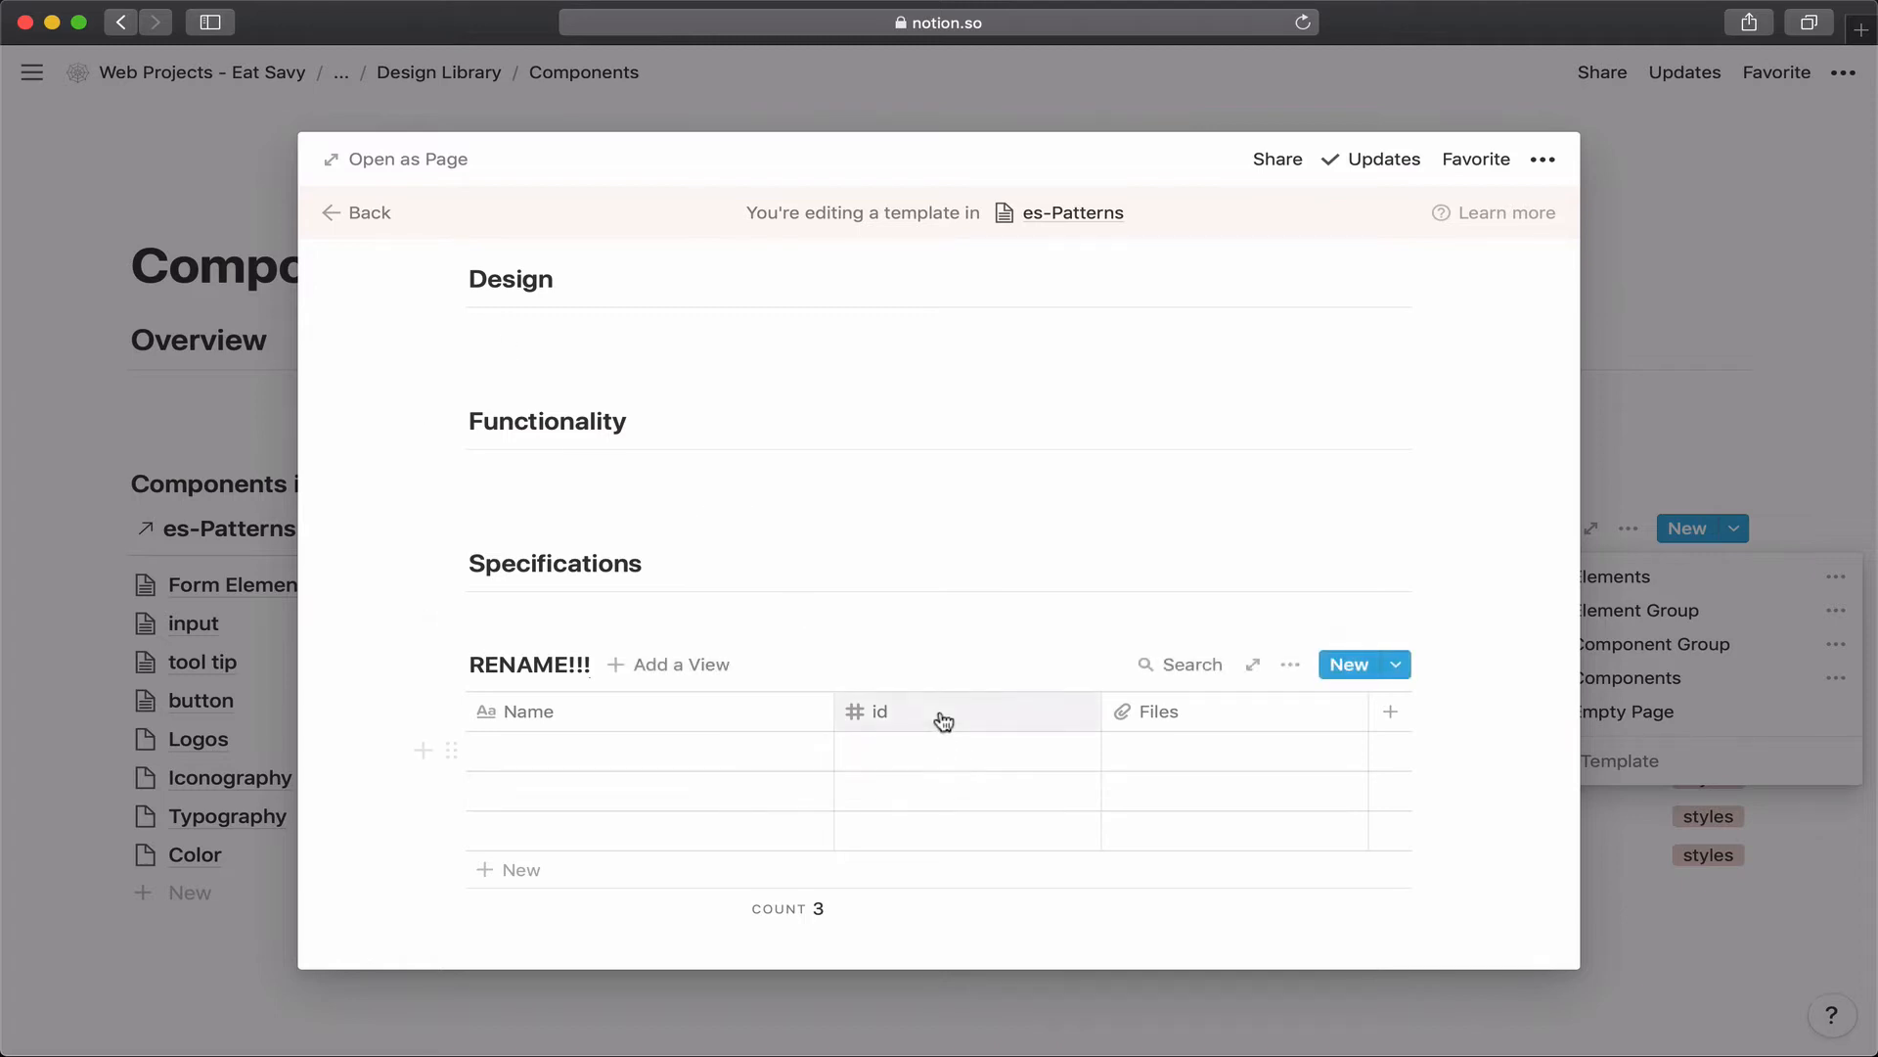
Move the id column ahead of the Name column in the RENAME!!! table and narrow it.
drag(939, 716, 619, 711)
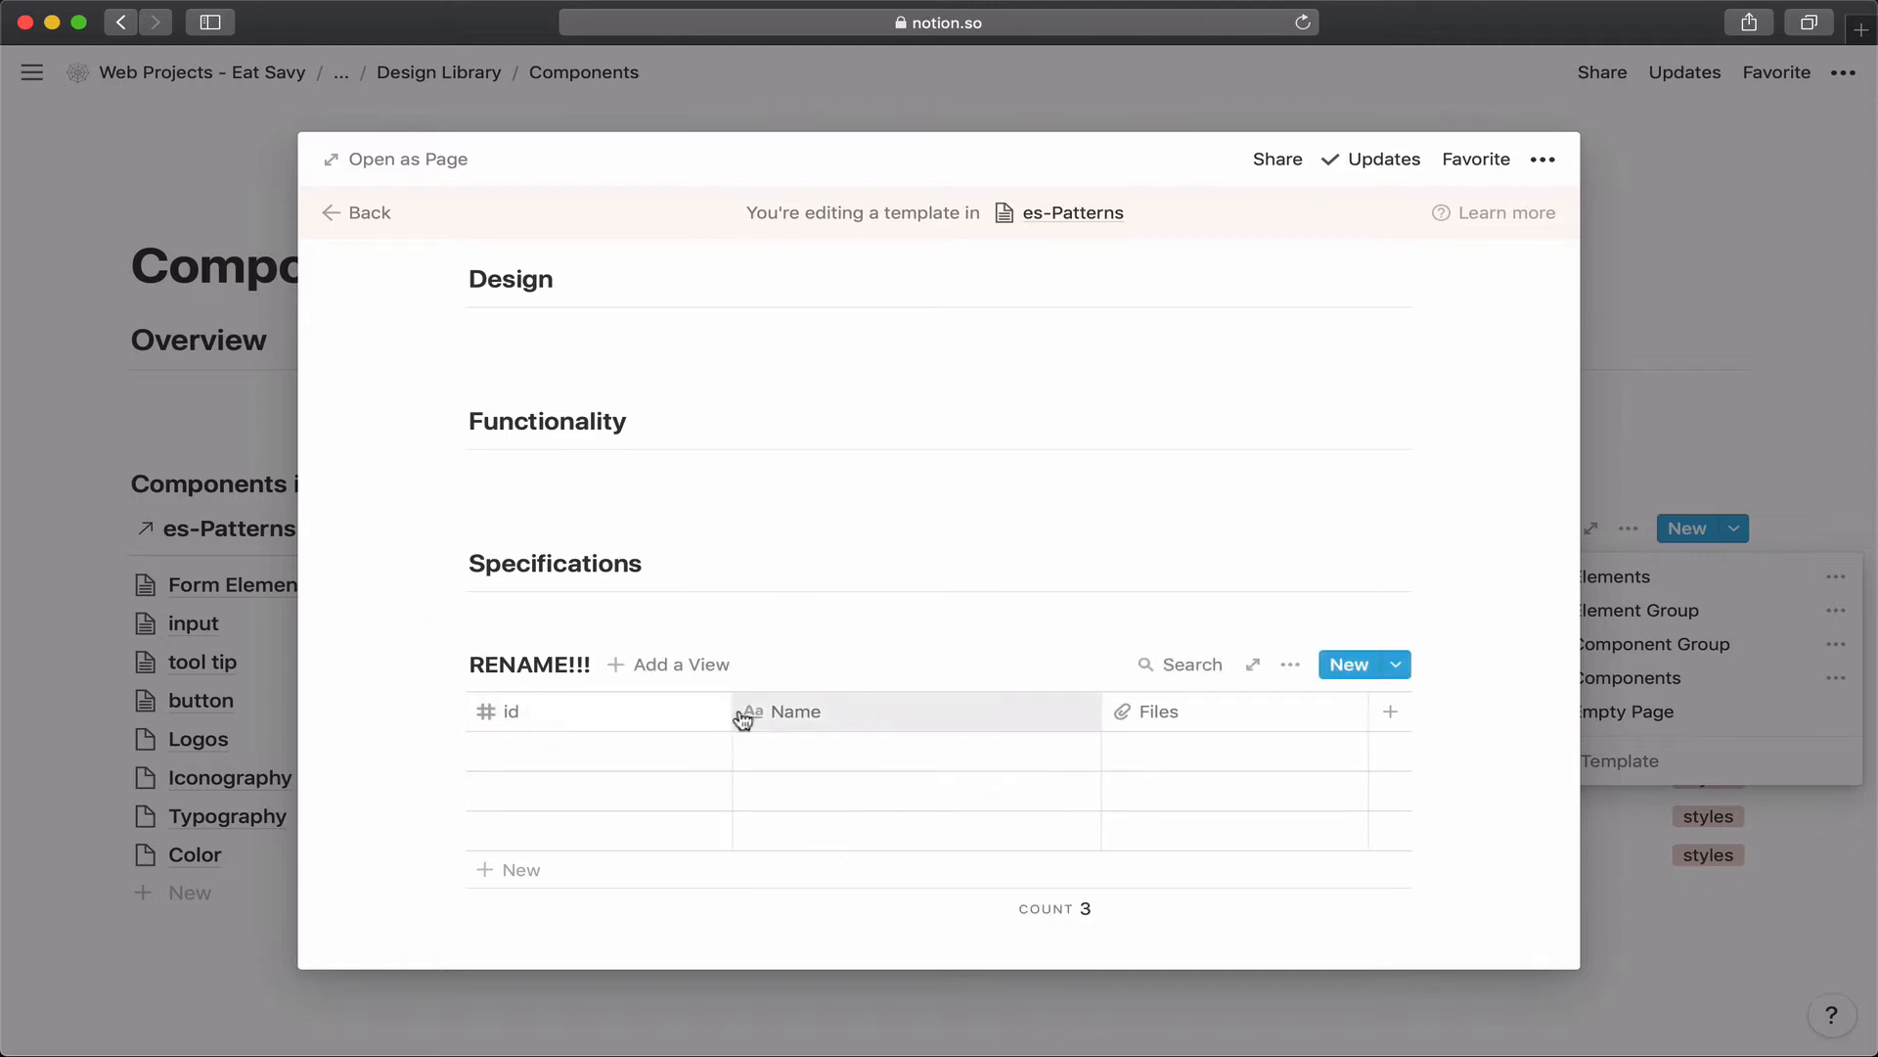
drag(732, 714, 599, 712)
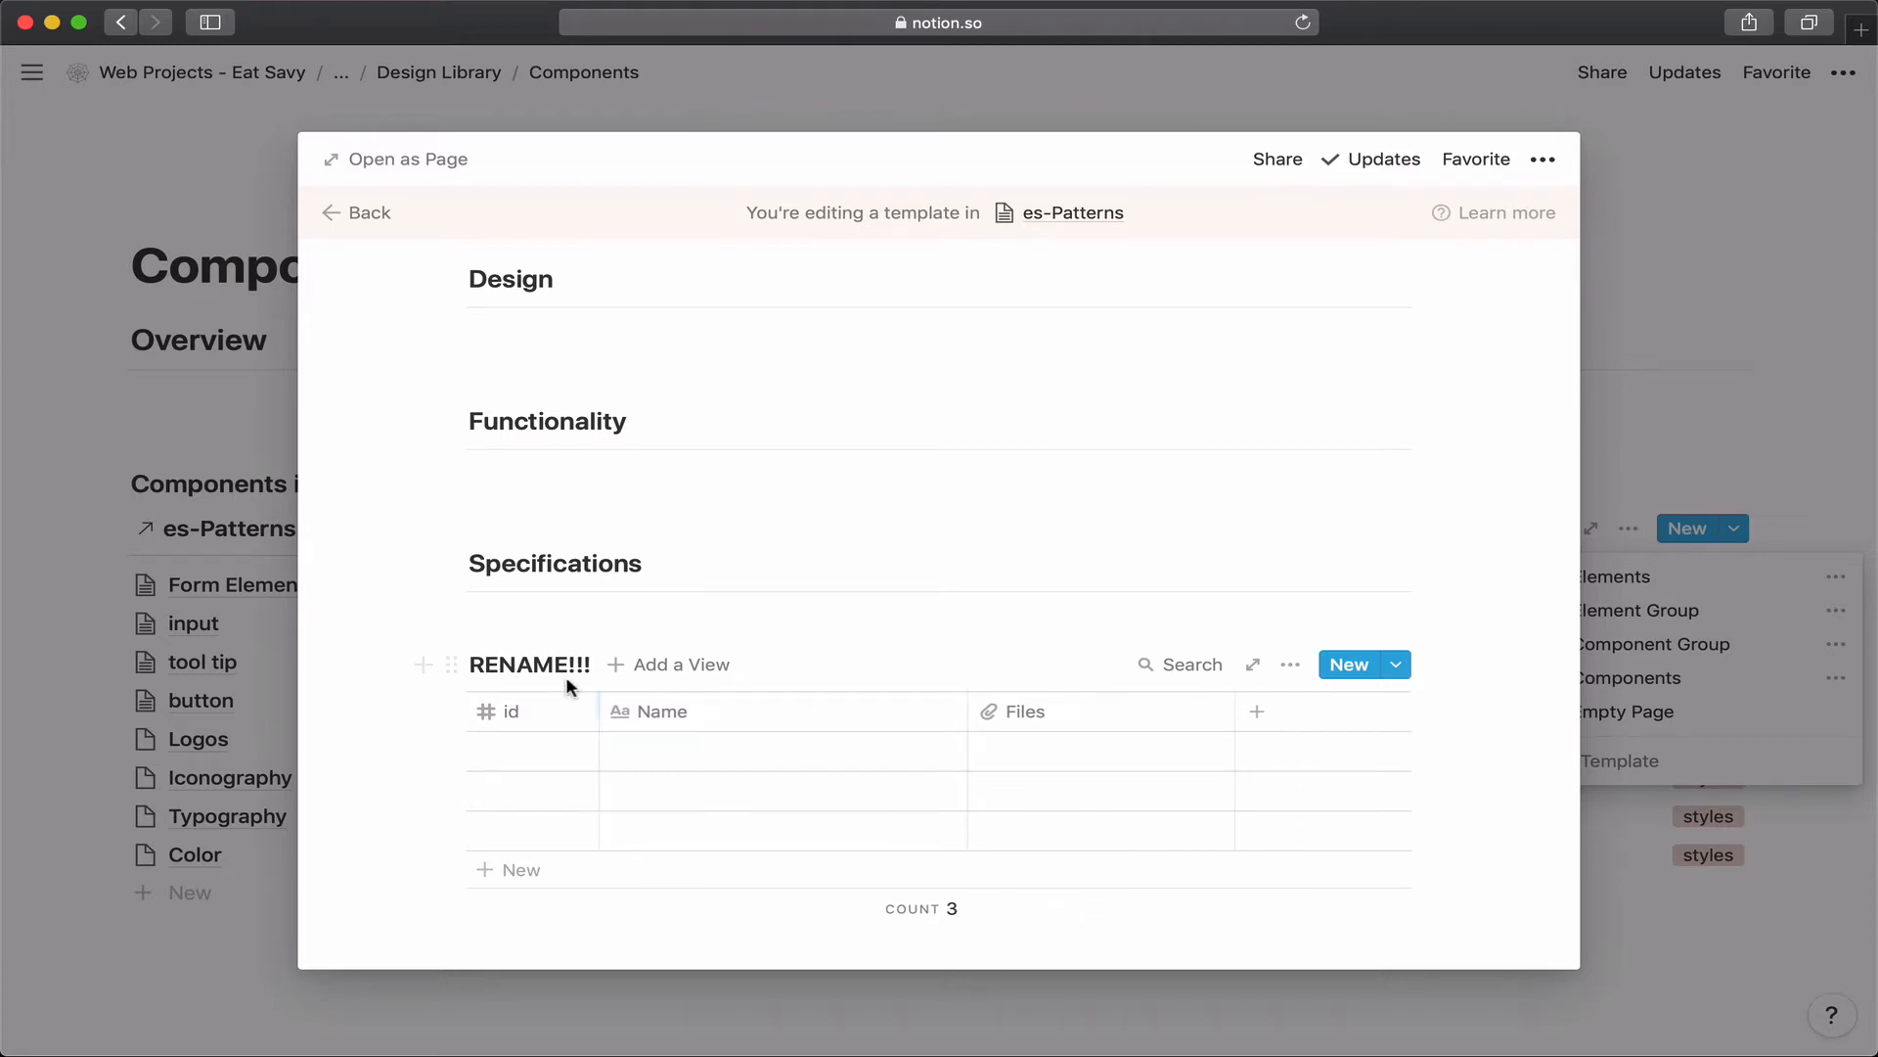
Open the Components template as a full page and turn on the Full Width layout.
scroll(442, 445, up, 1)
scroll(442, 445, up, 3)
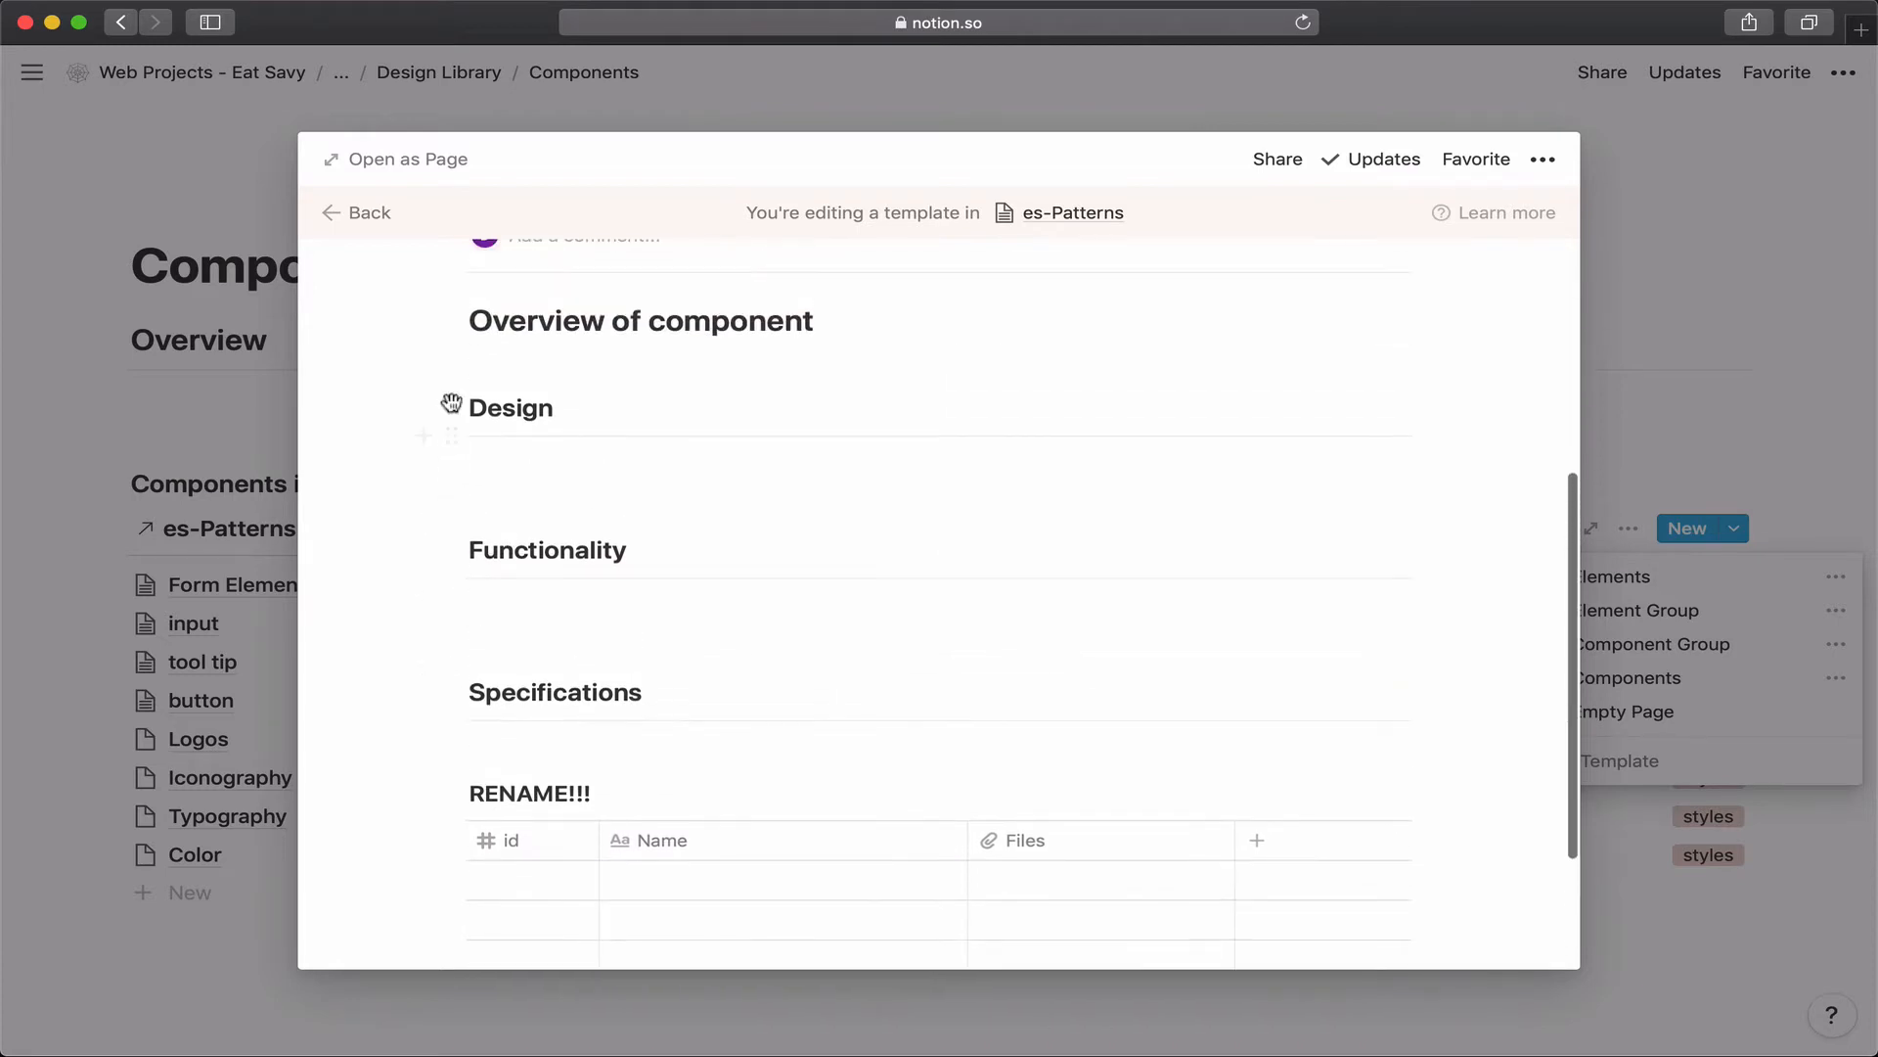
mouse_move(448, 409)
mouse_down()
mouse_move(448, 448)
mouse_move(446, 403)
mouse_up()
scroll(763, 665, down, 5)
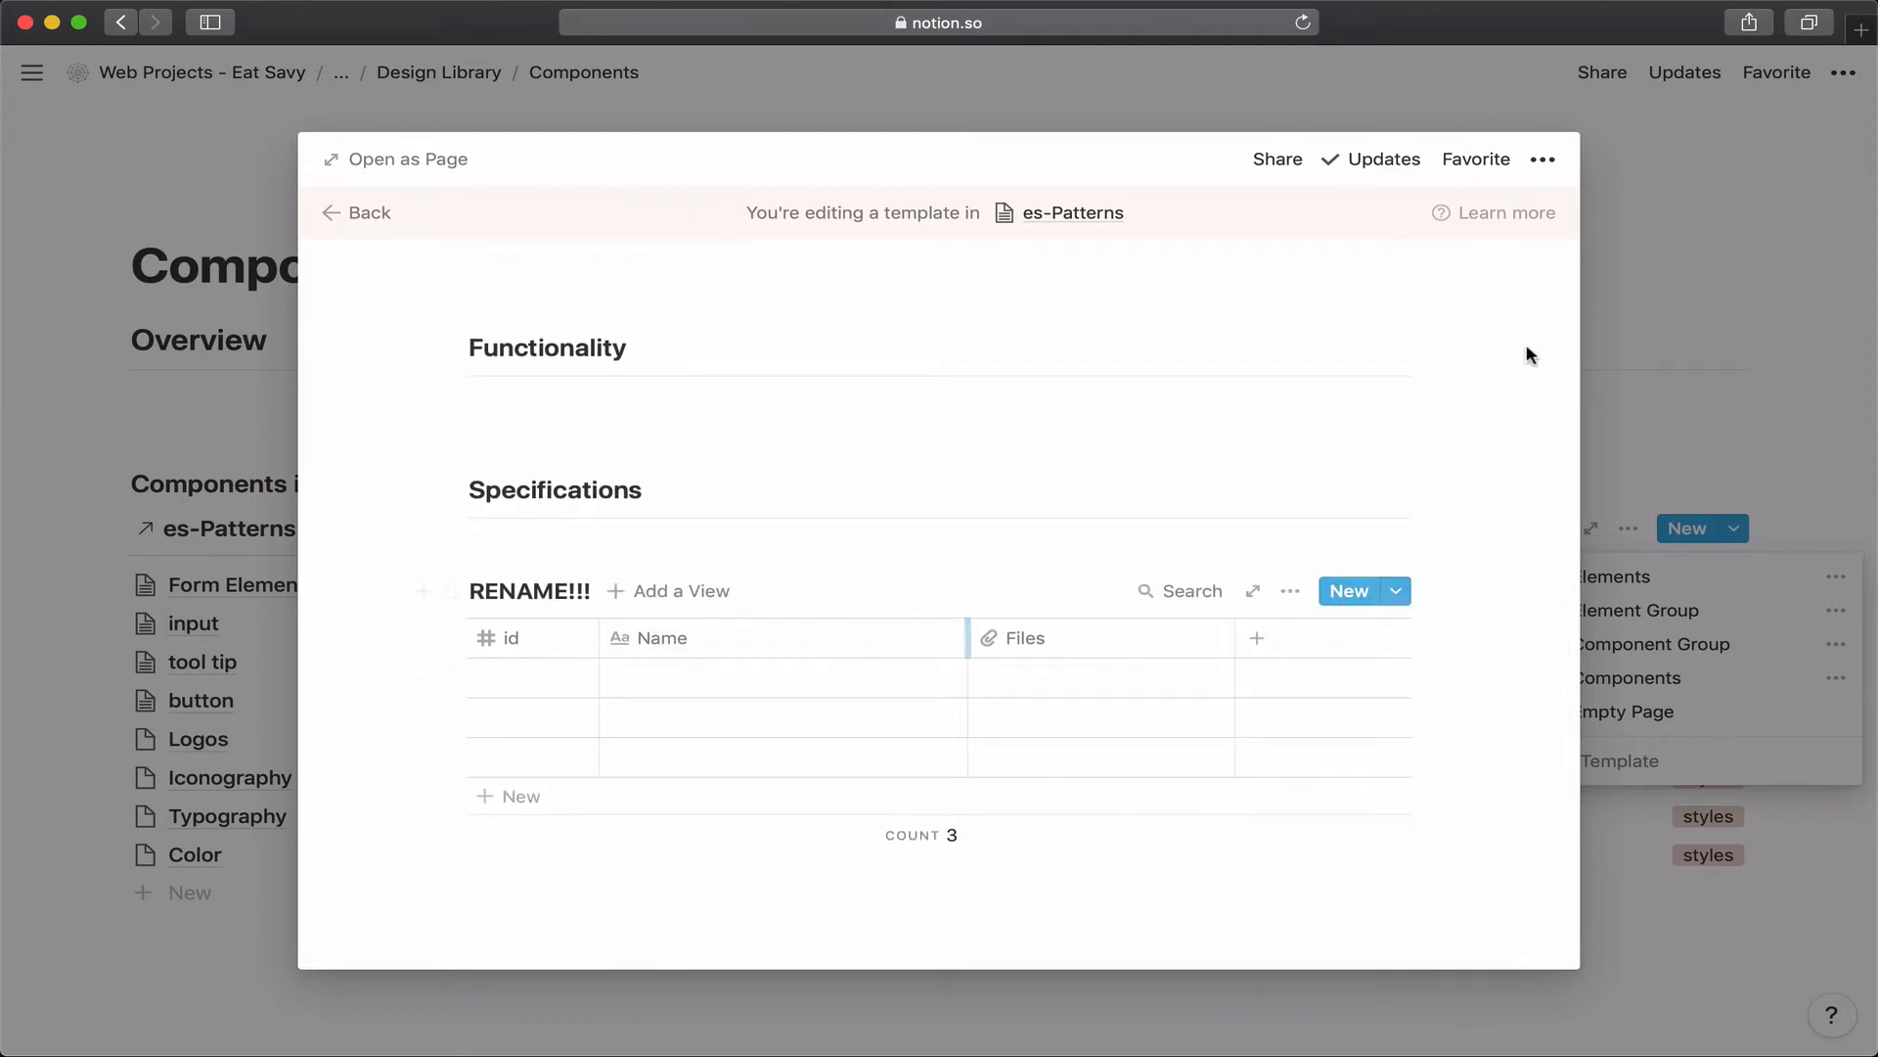
click(435, 165)
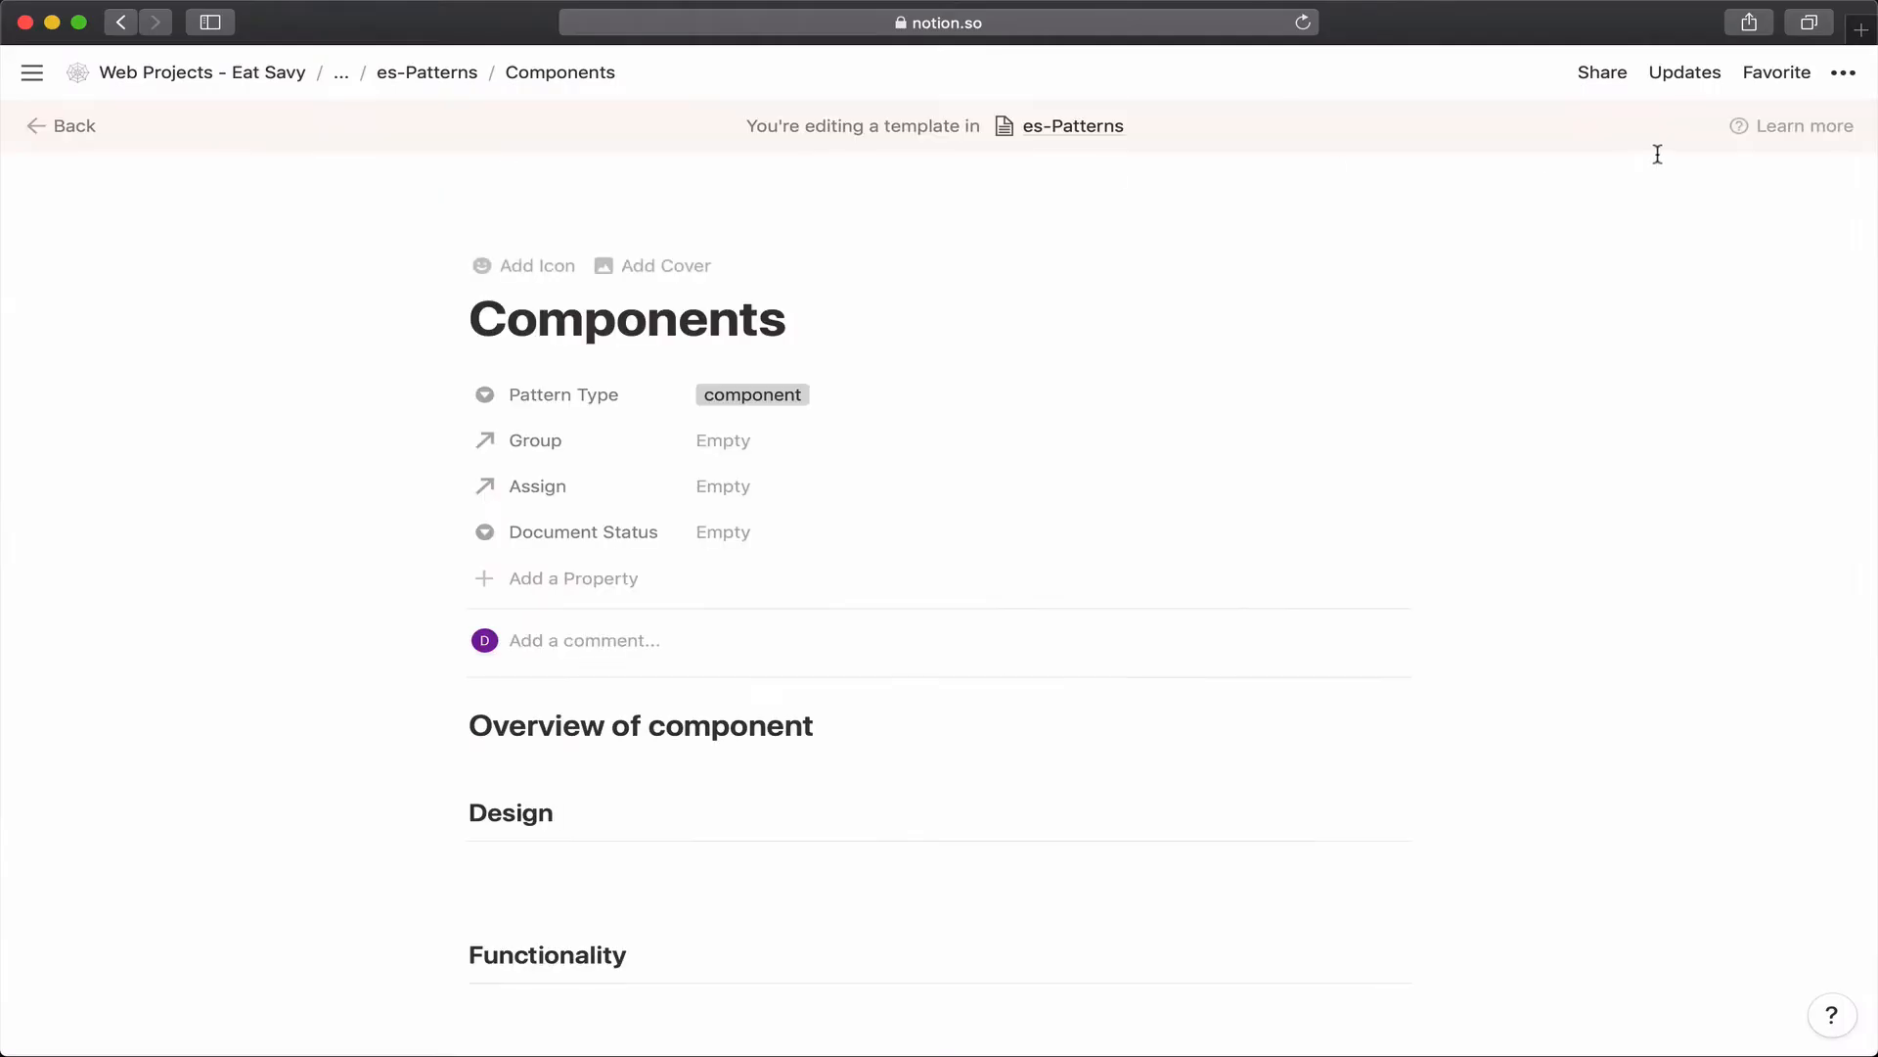
click(1844, 72)
click(1822, 279)
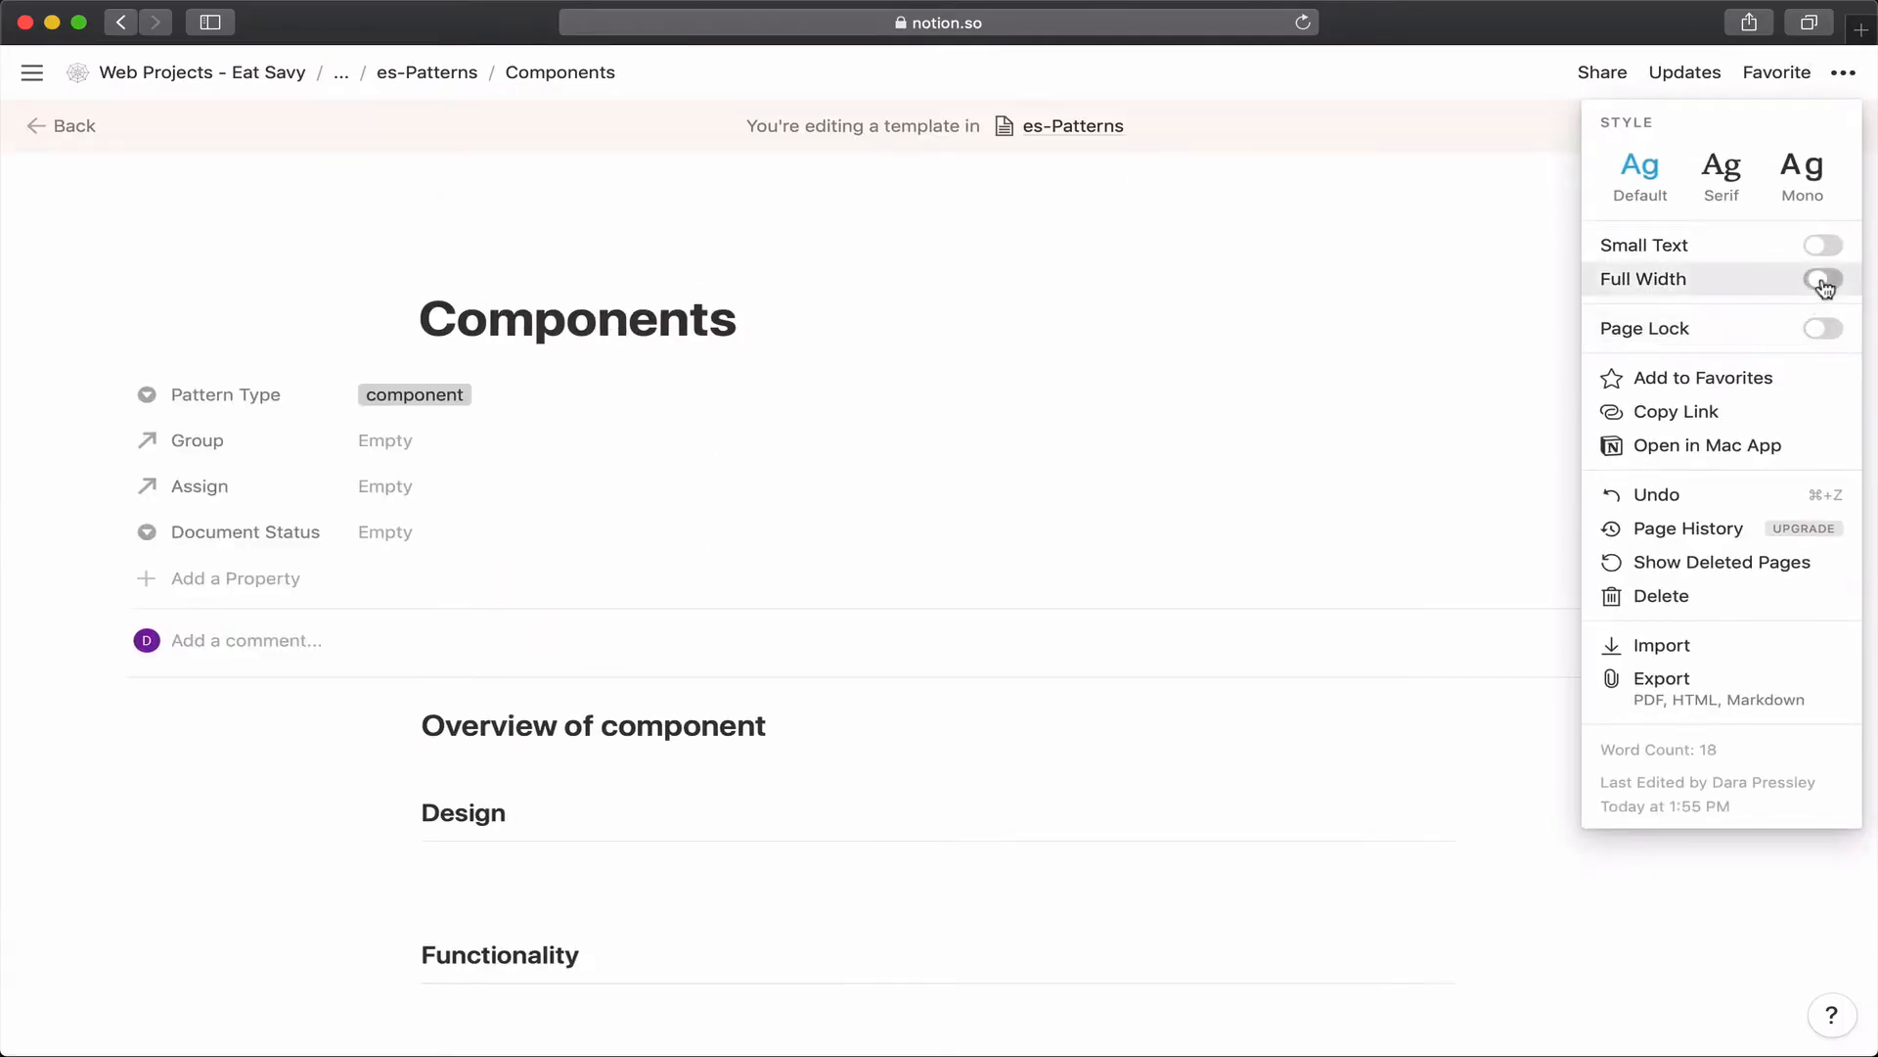
click(875, 387)
Narrow the Name column, rename the Files property to "field type" and change its property type to Text.
scroll(650, 621, down, 7)
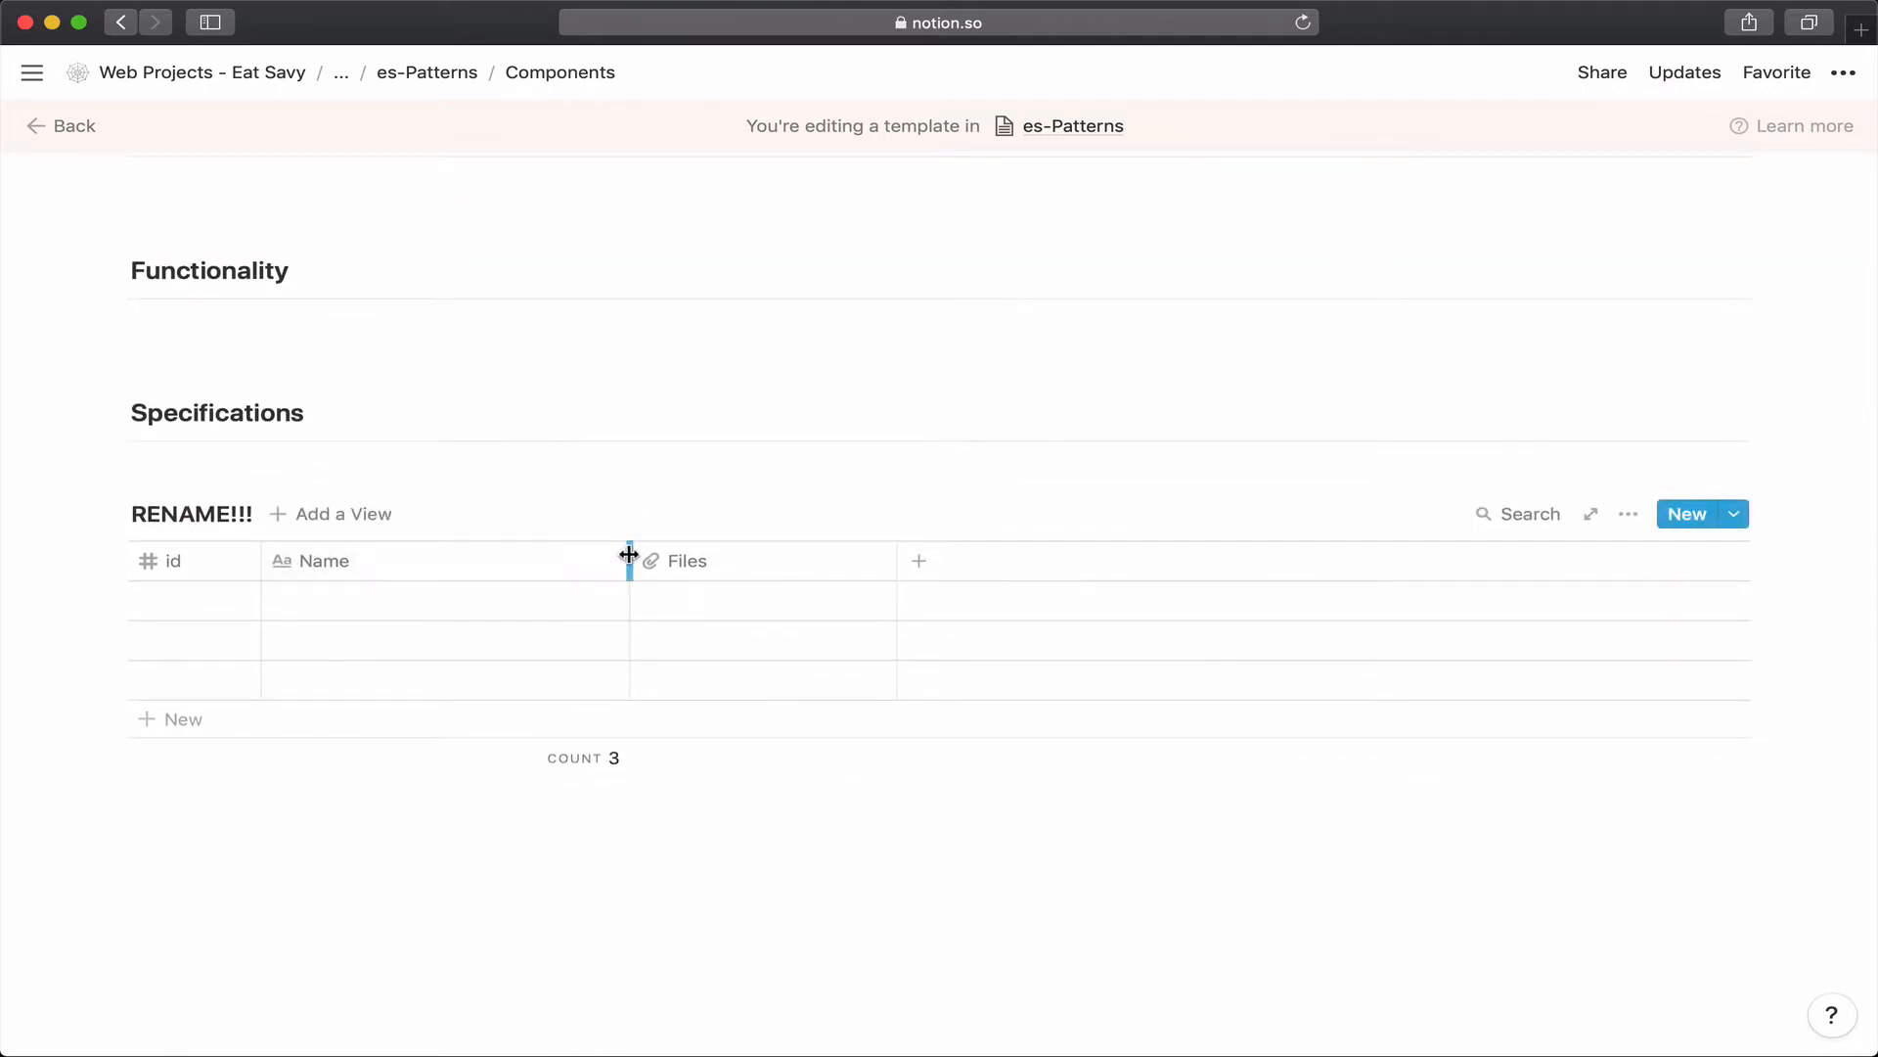
drag(629, 563, 456, 562)
click(522, 564)
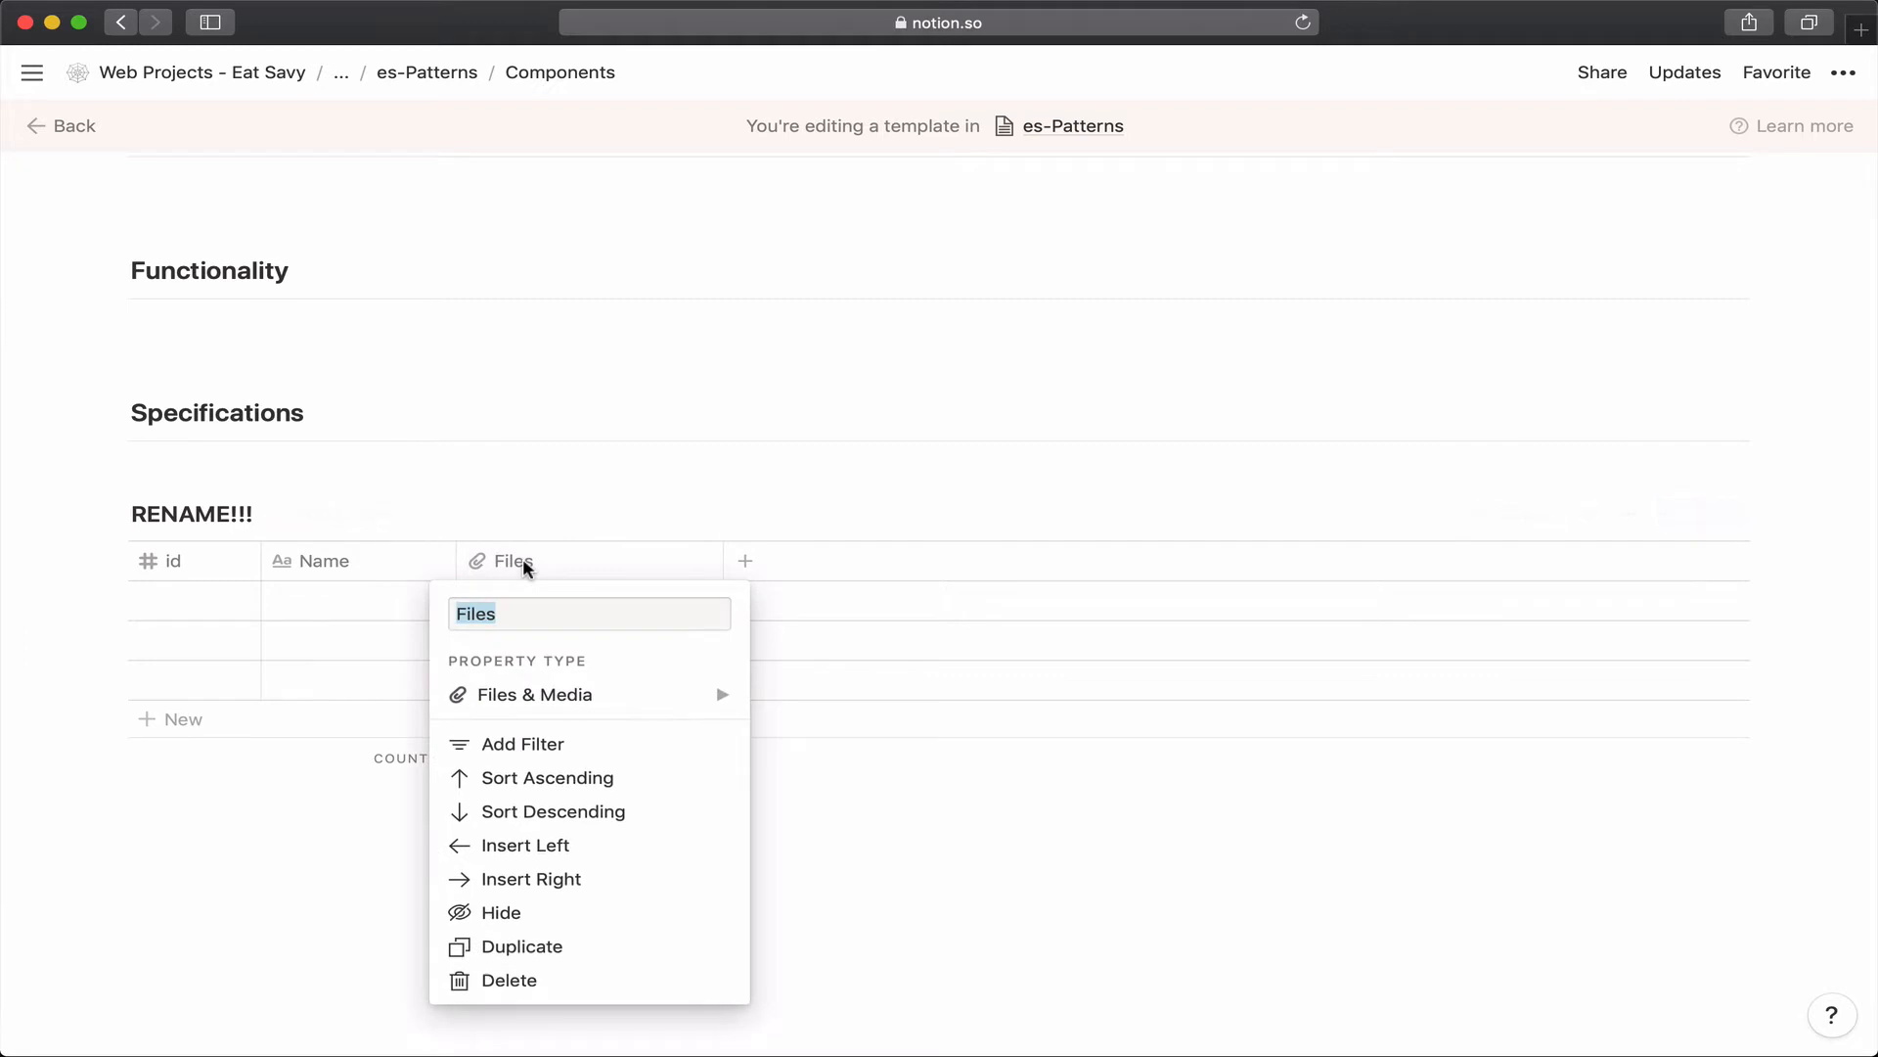
text(field typ)
mouse_move(586, 694)
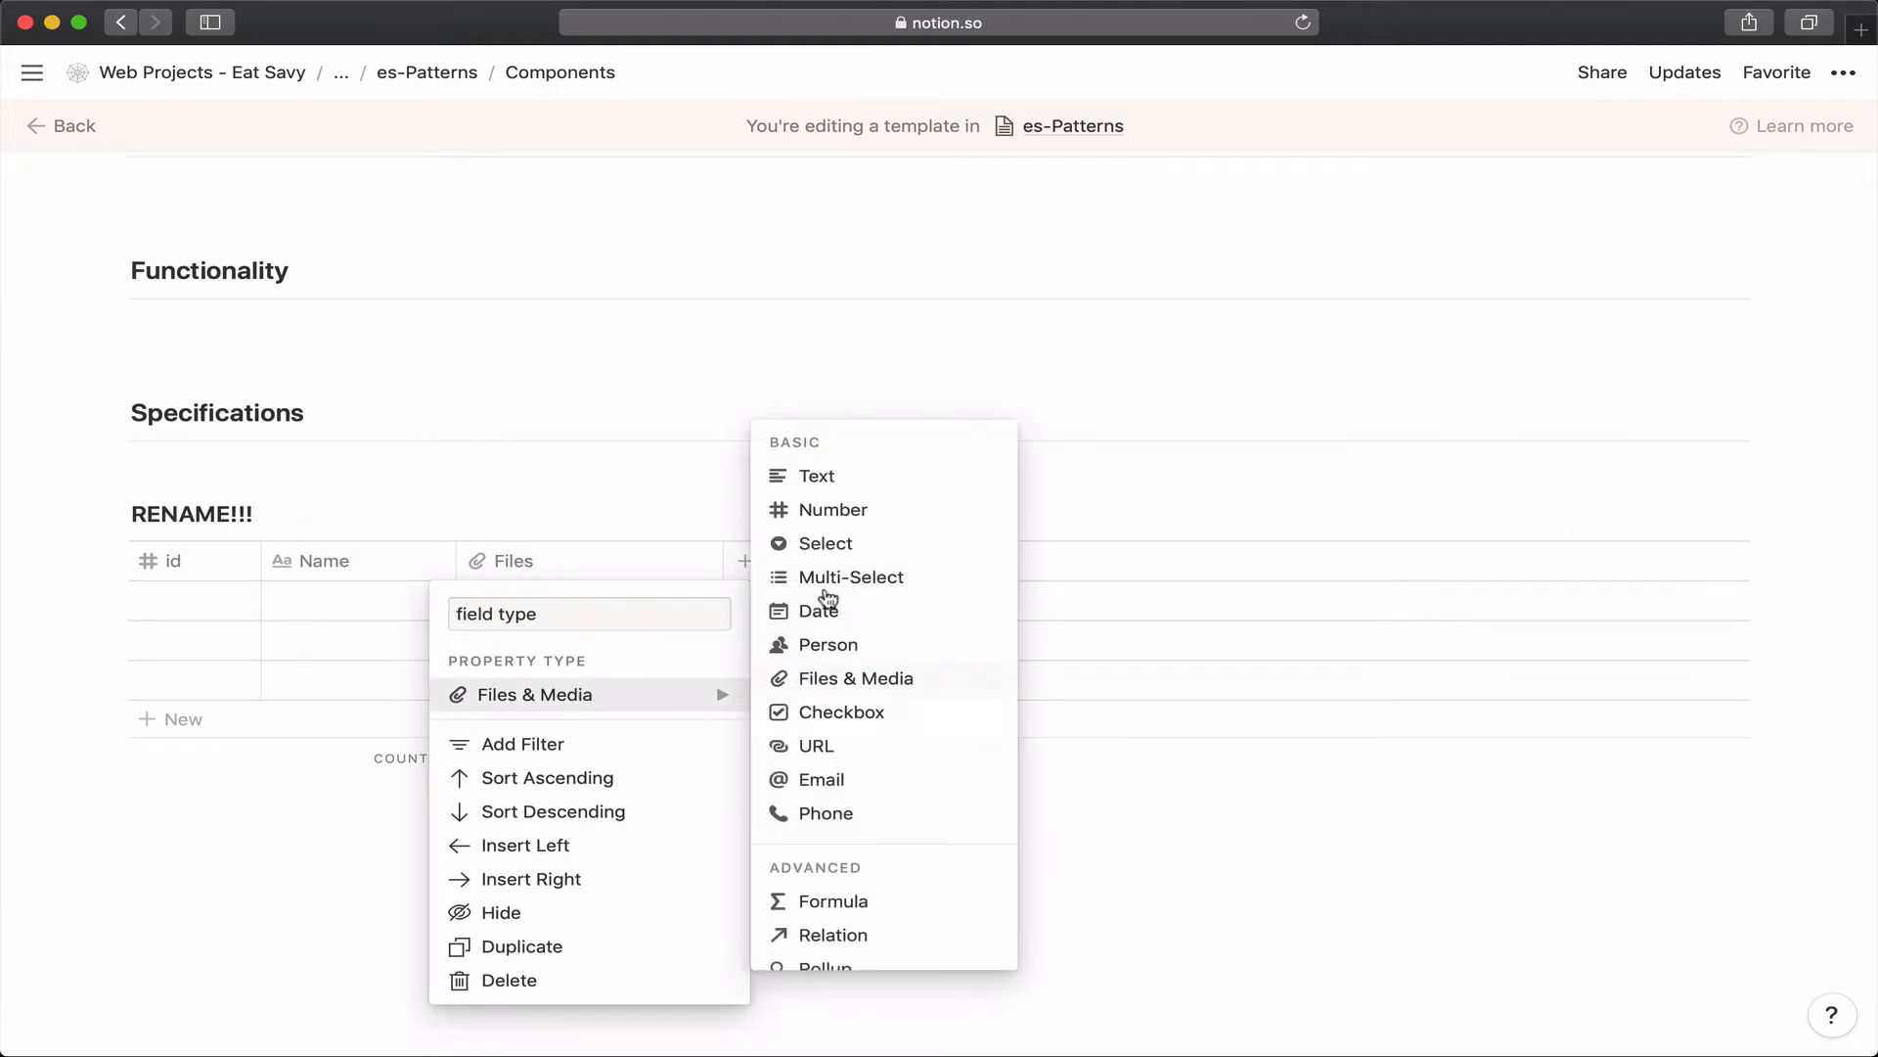
click(832, 477)
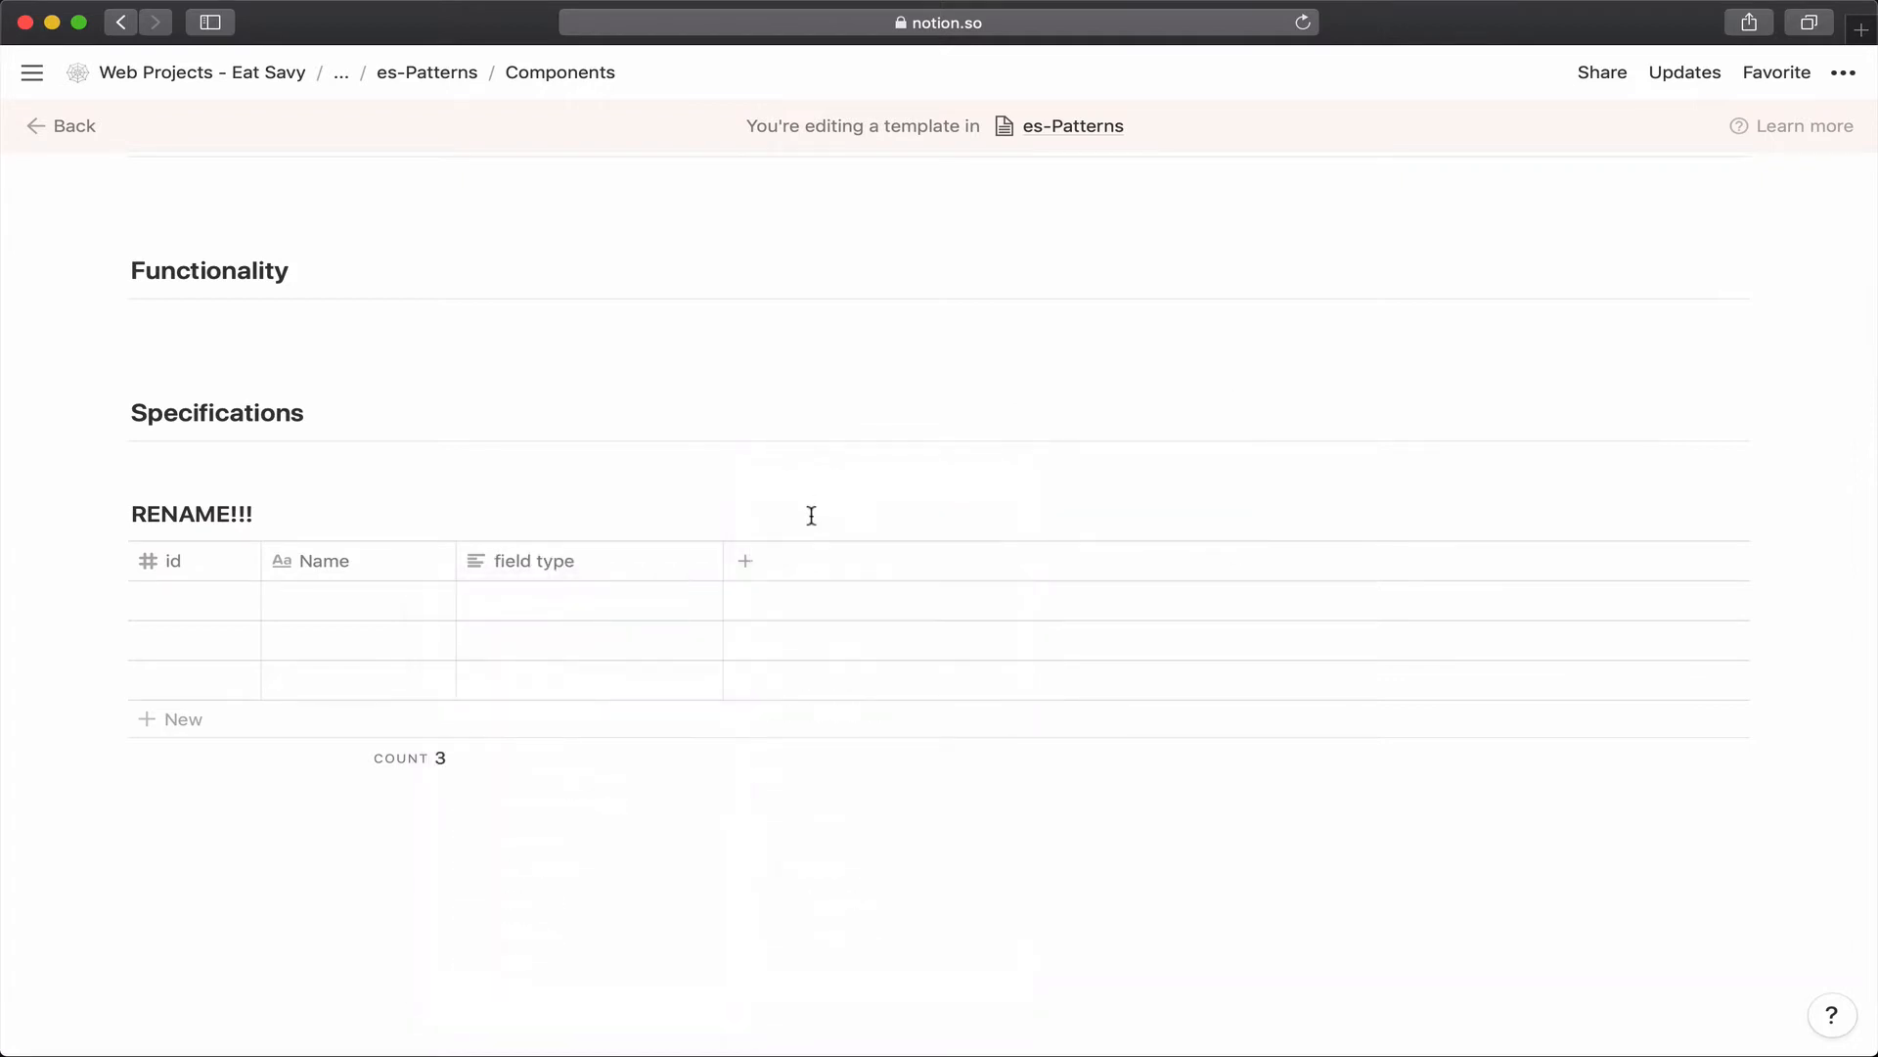
Add a text column named "content specs" after the field type column.
click(761, 564)
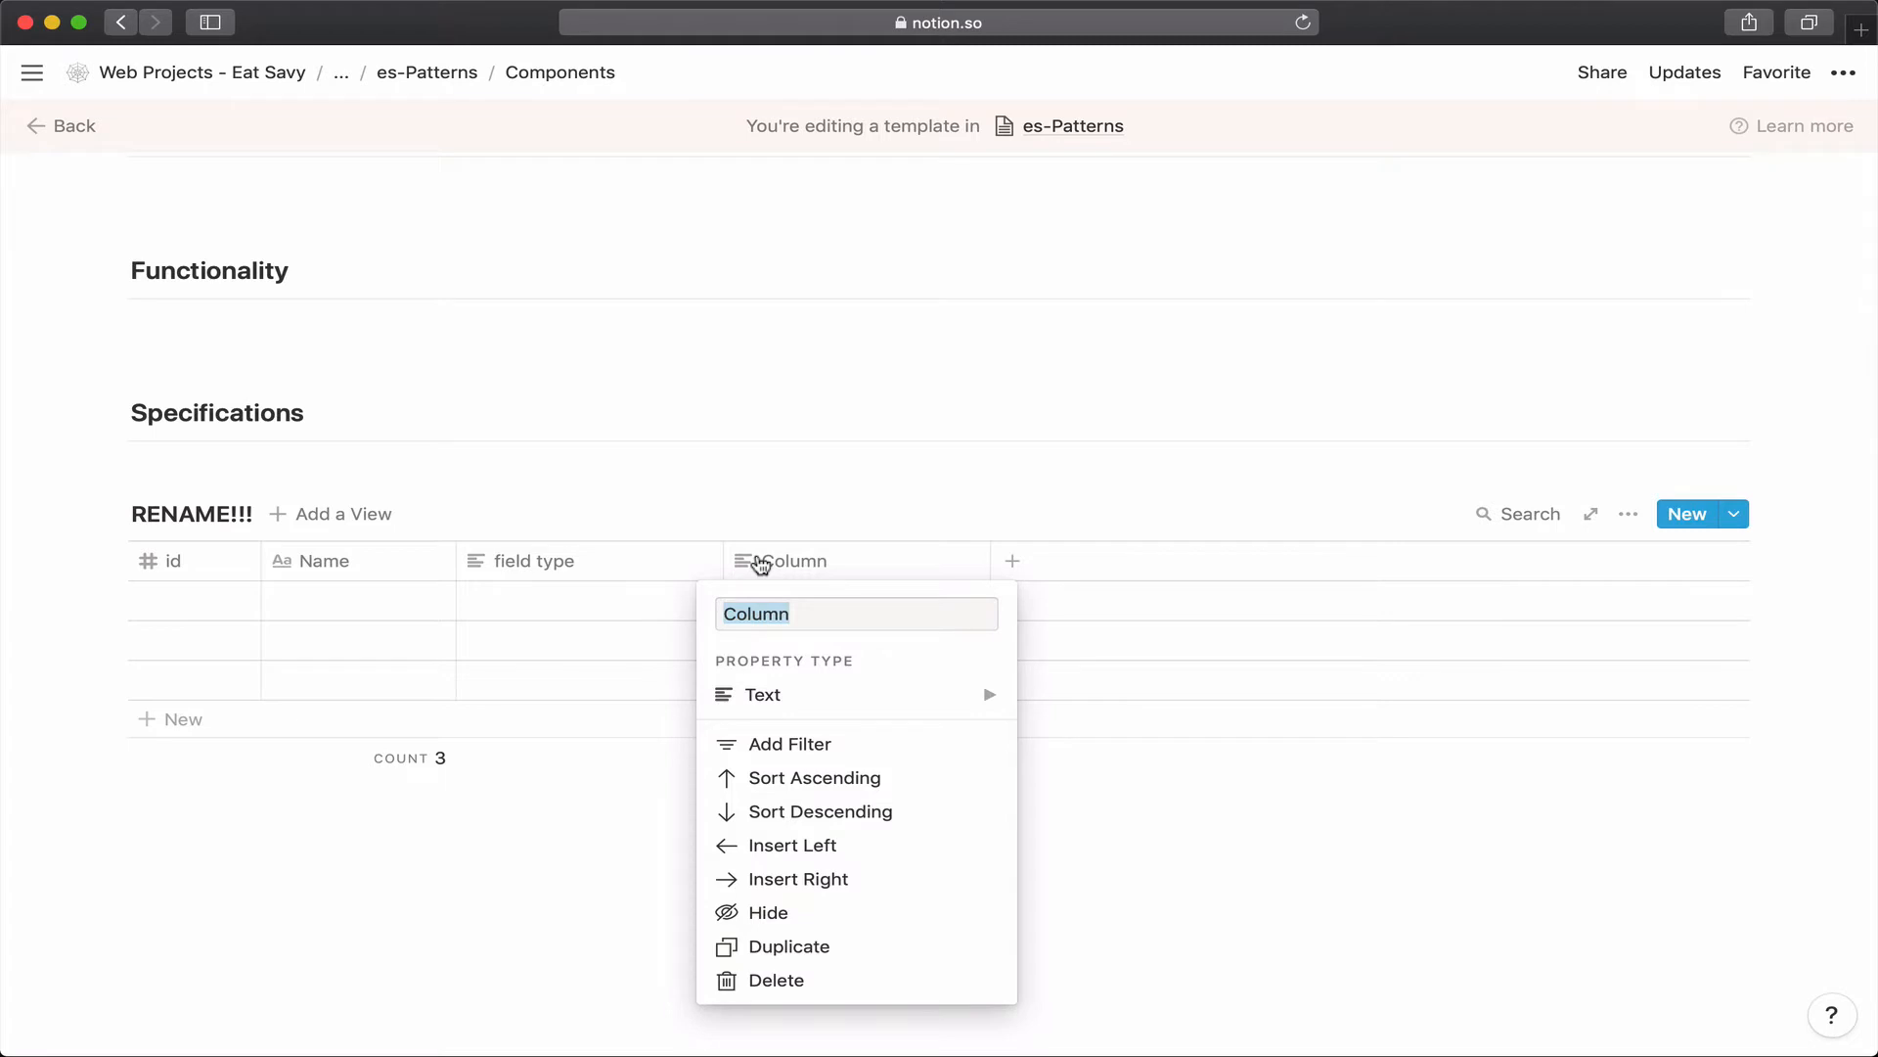
text(content spects)
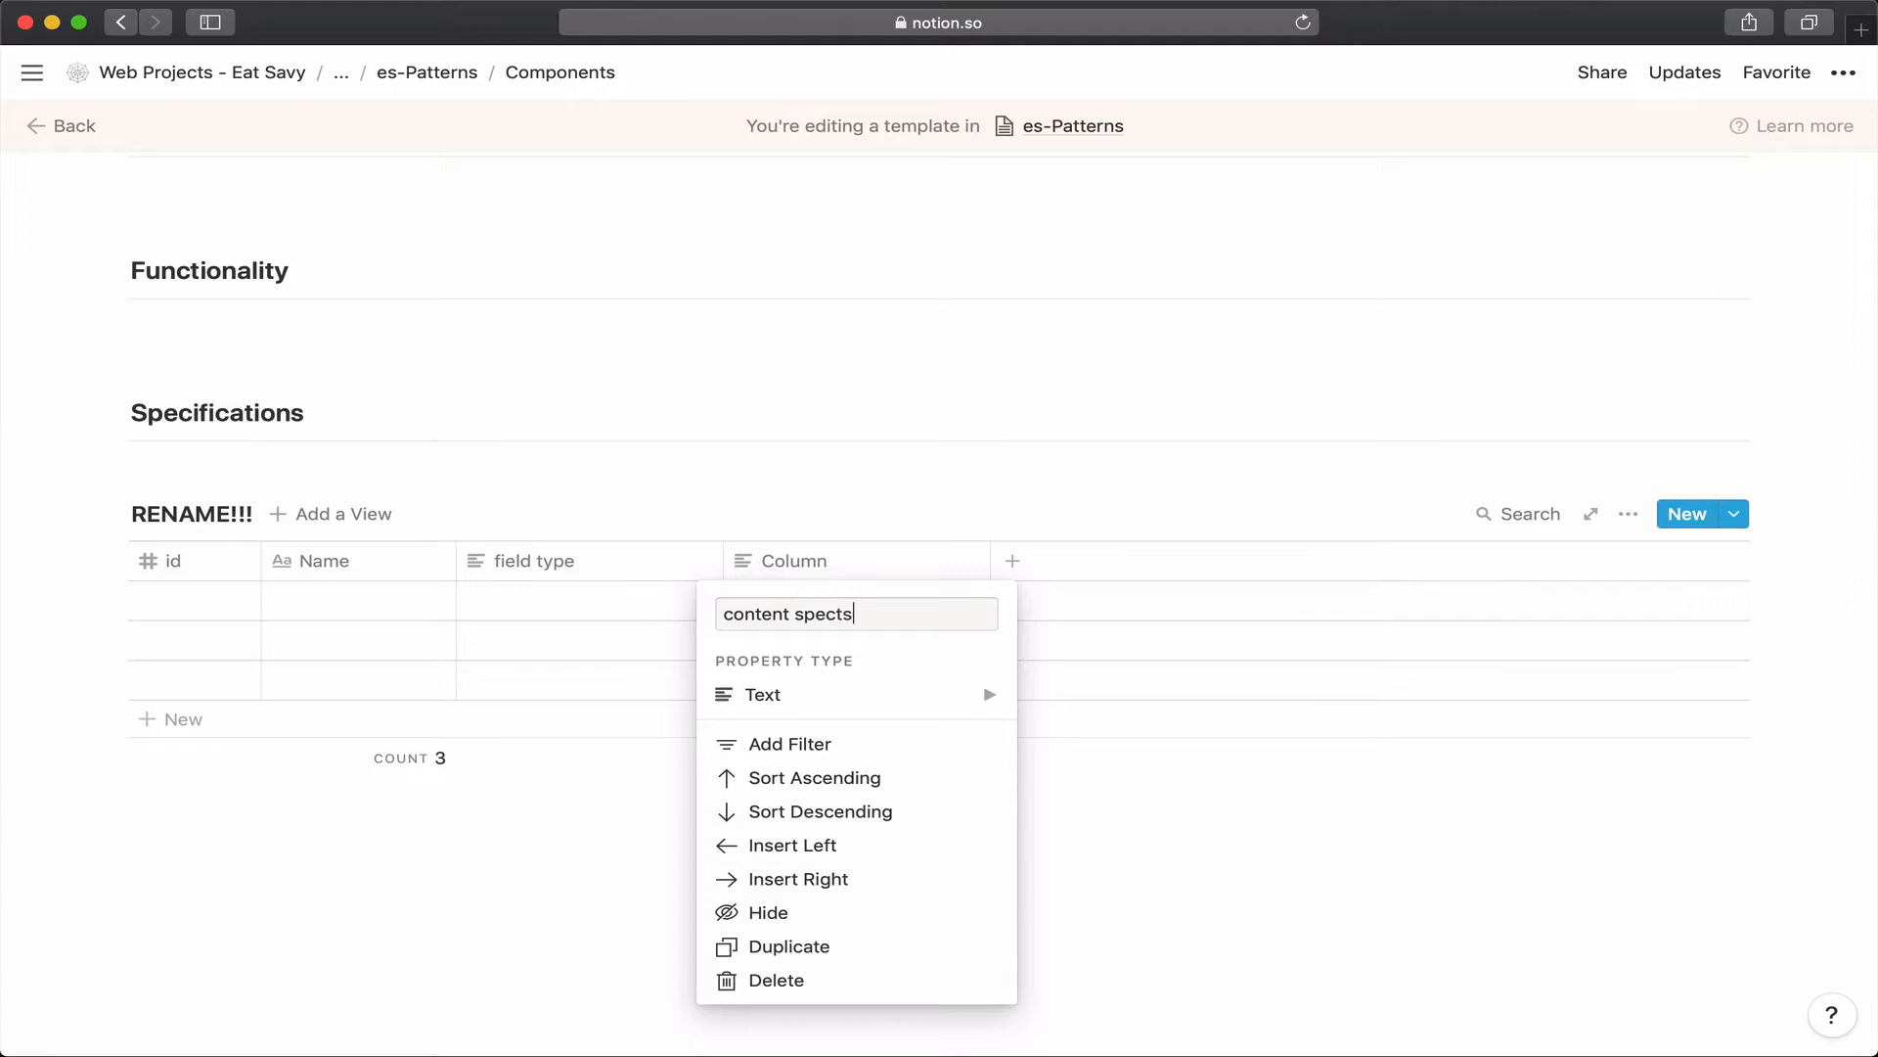
key(BackSpace)
key(BackSpace)
text(c)
key(BackSpace)
text(s)
key(Return)
Add a text column named "visual specs" after the content specs column.
click(1023, 573)
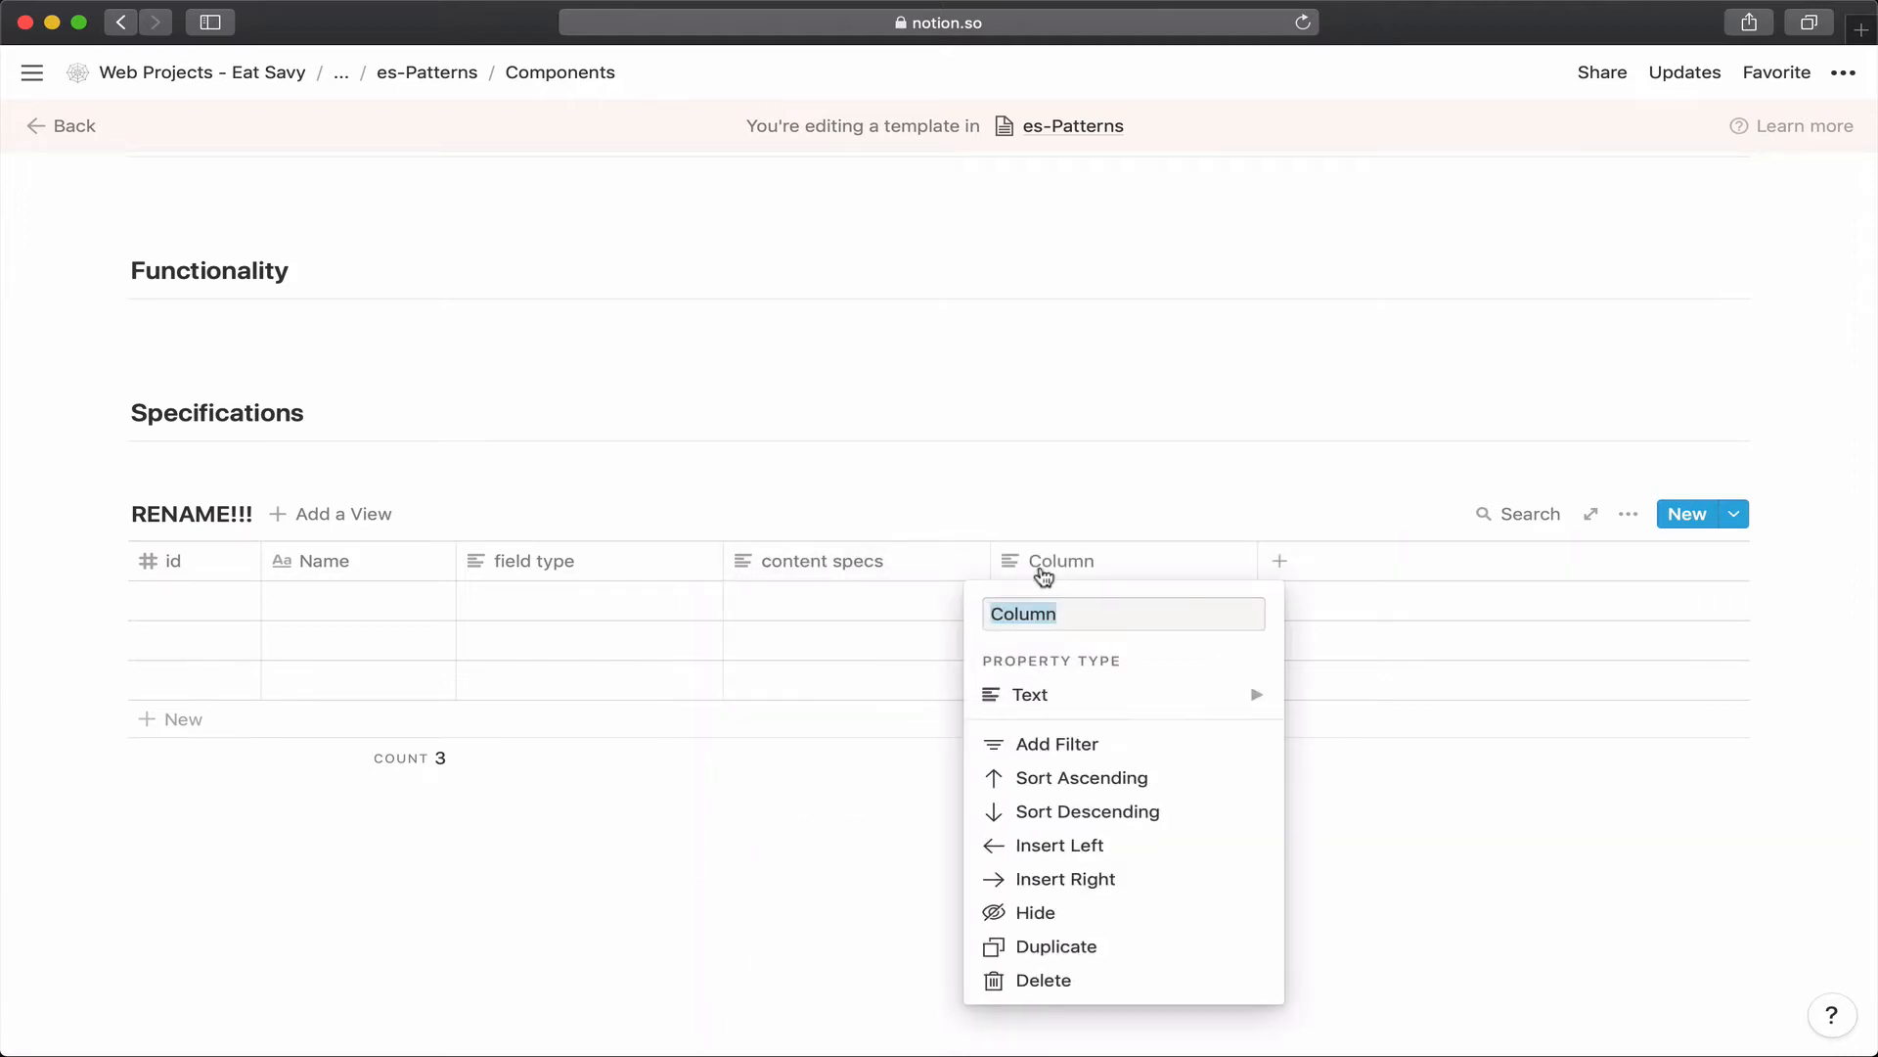
text(visial)
key(BackSpace)
key(BackSpace)
click(1028, 485)
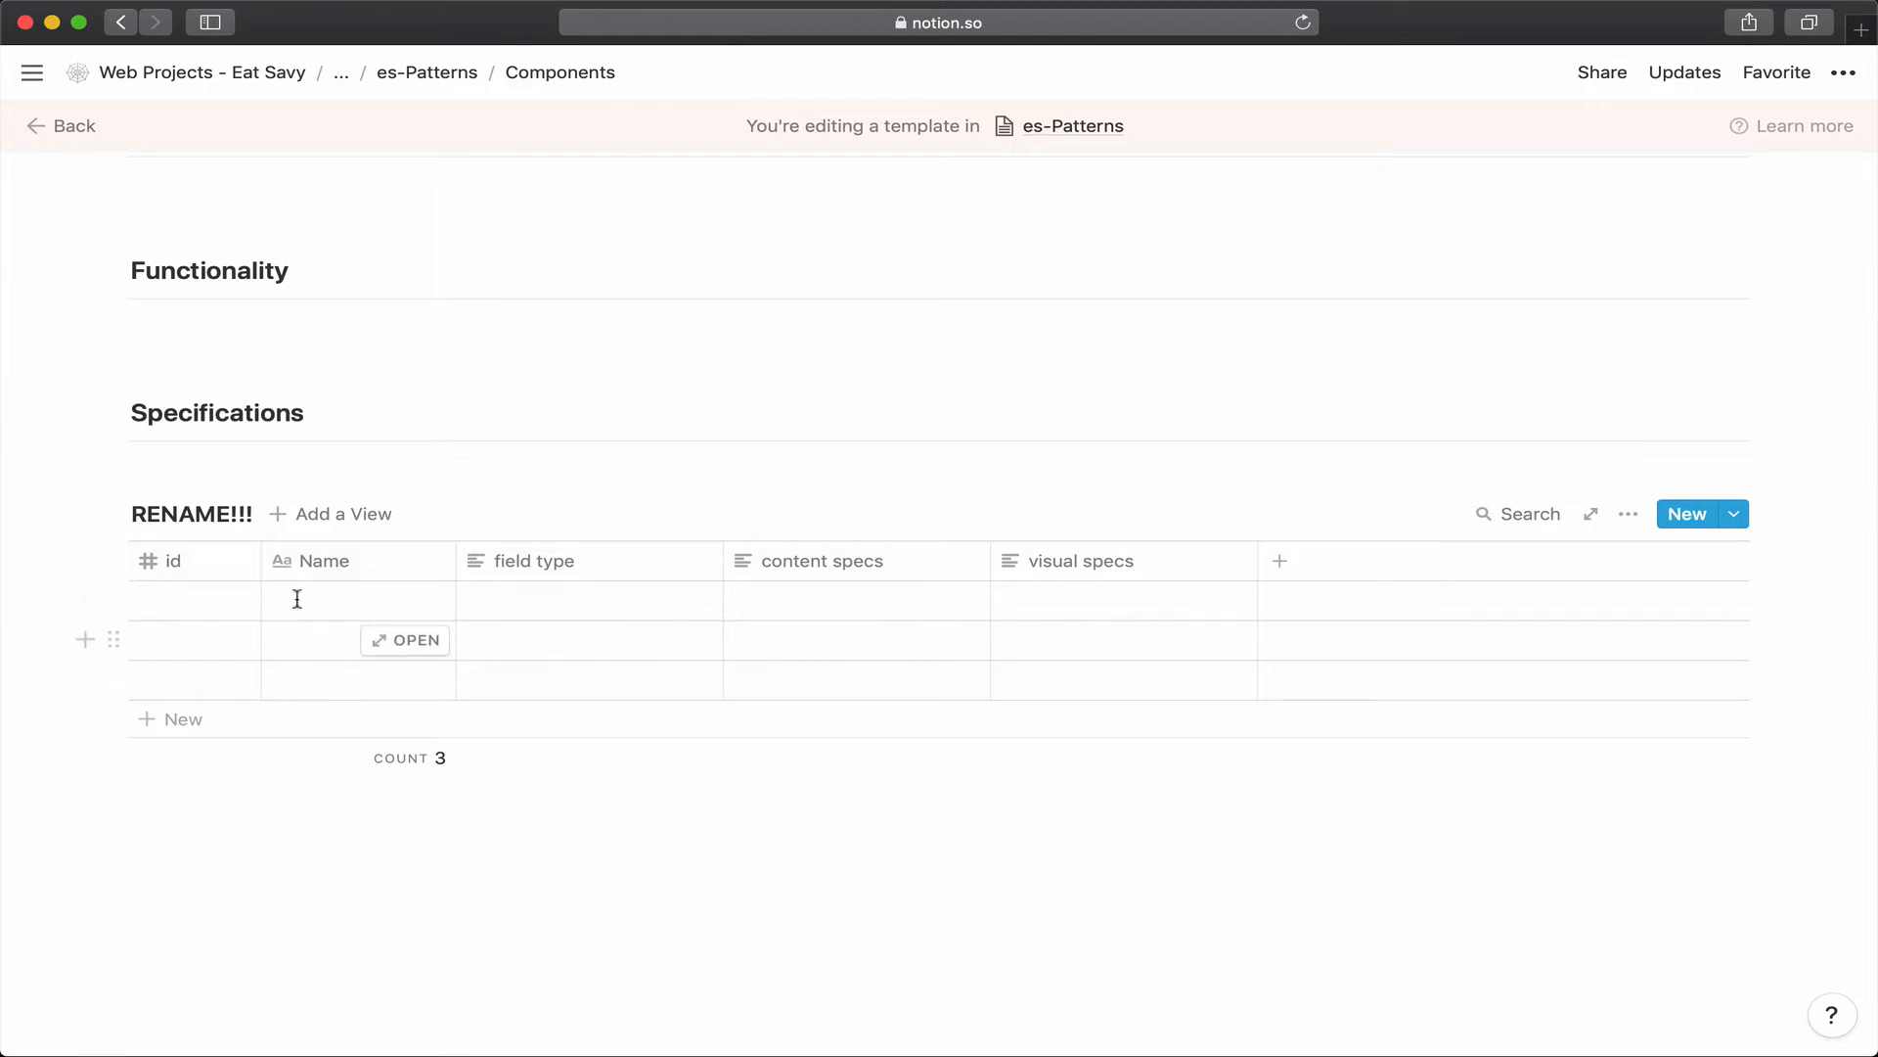
Open the first specifications table row to examine its properties, close it and review the template's sections.
click(419, 601)
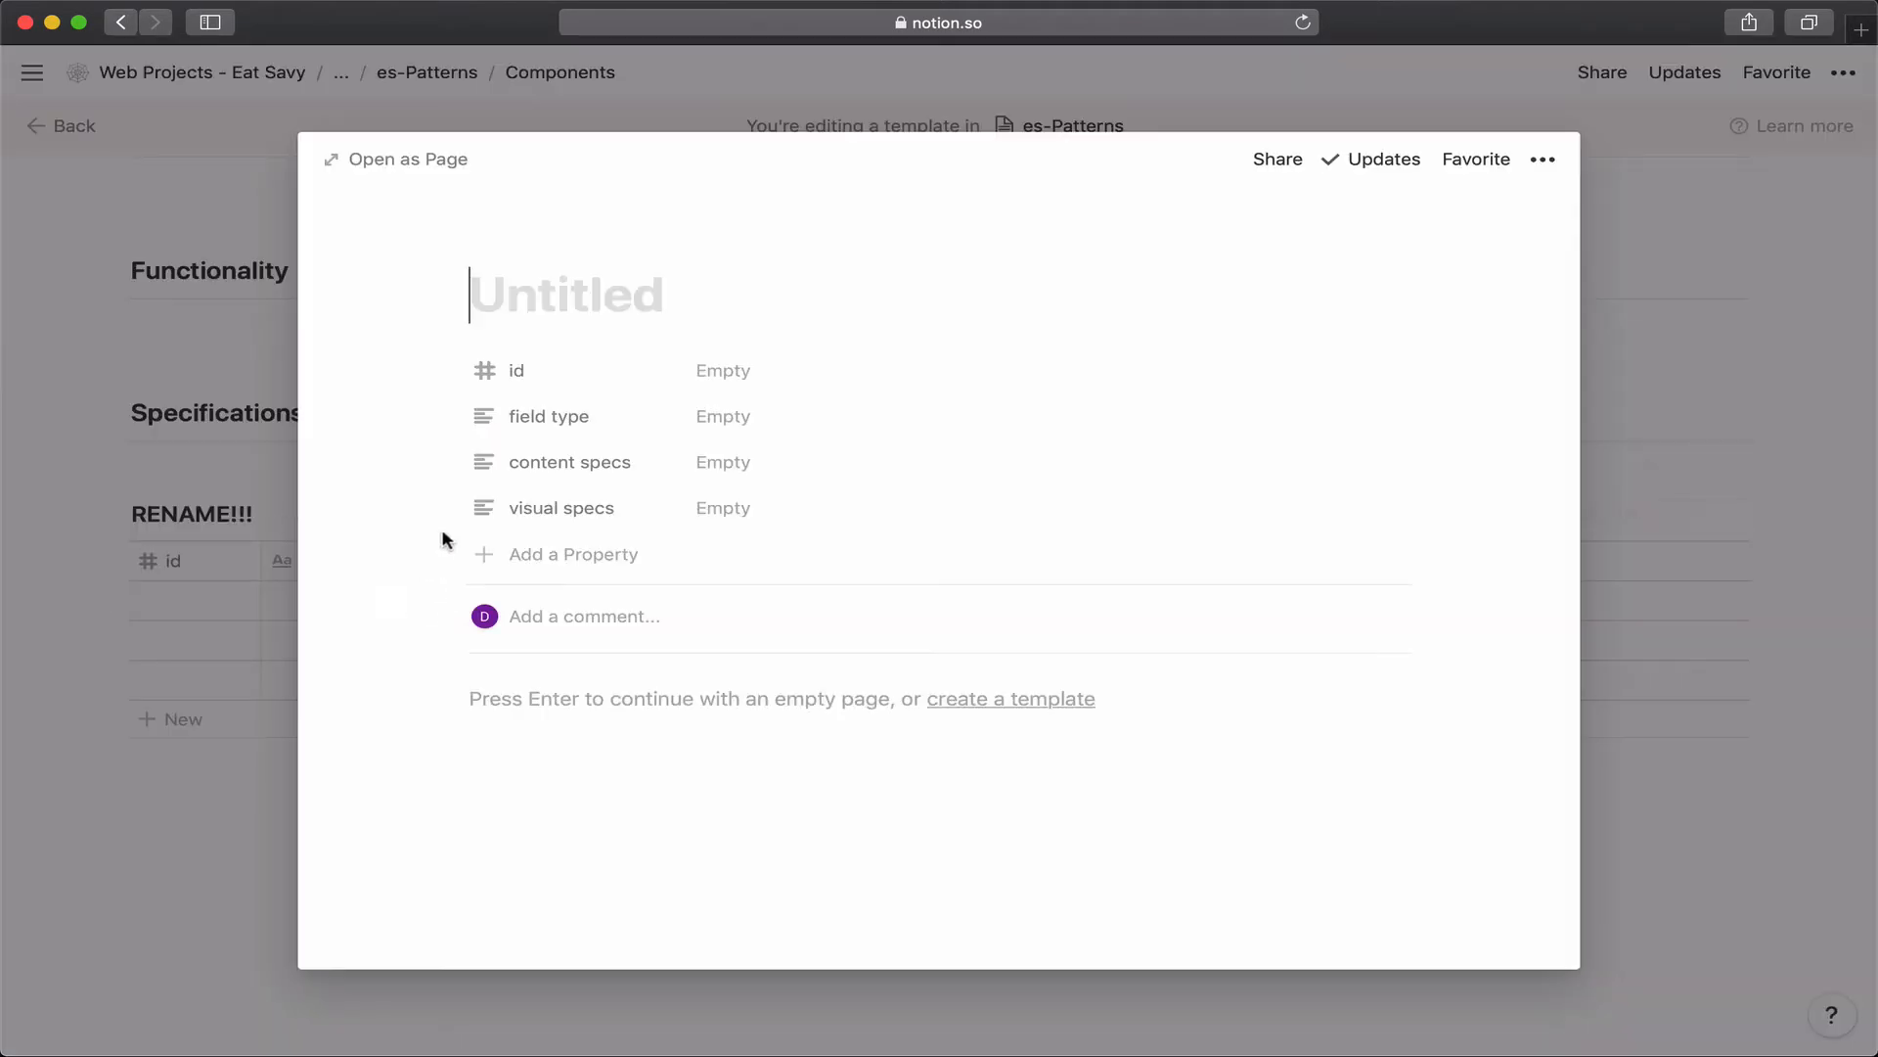
click(262, 814)
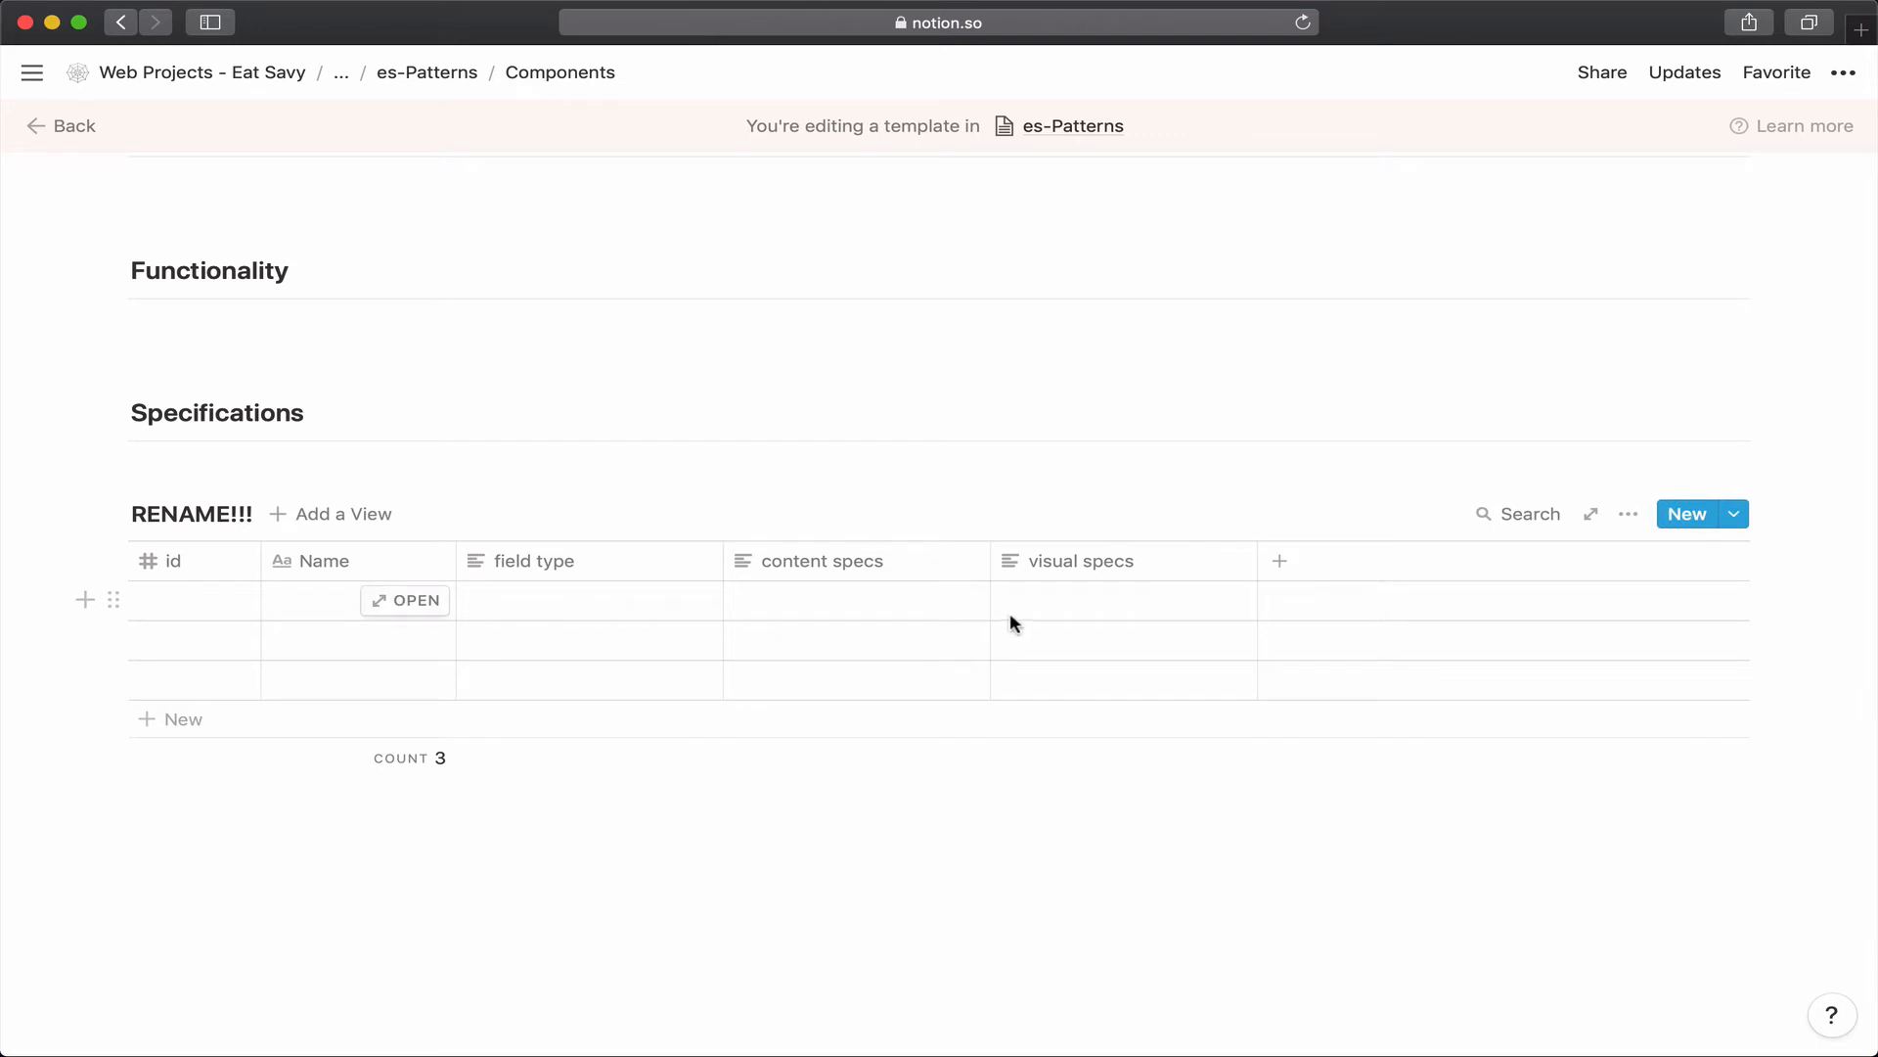
scroll(632, 638, up, 3)
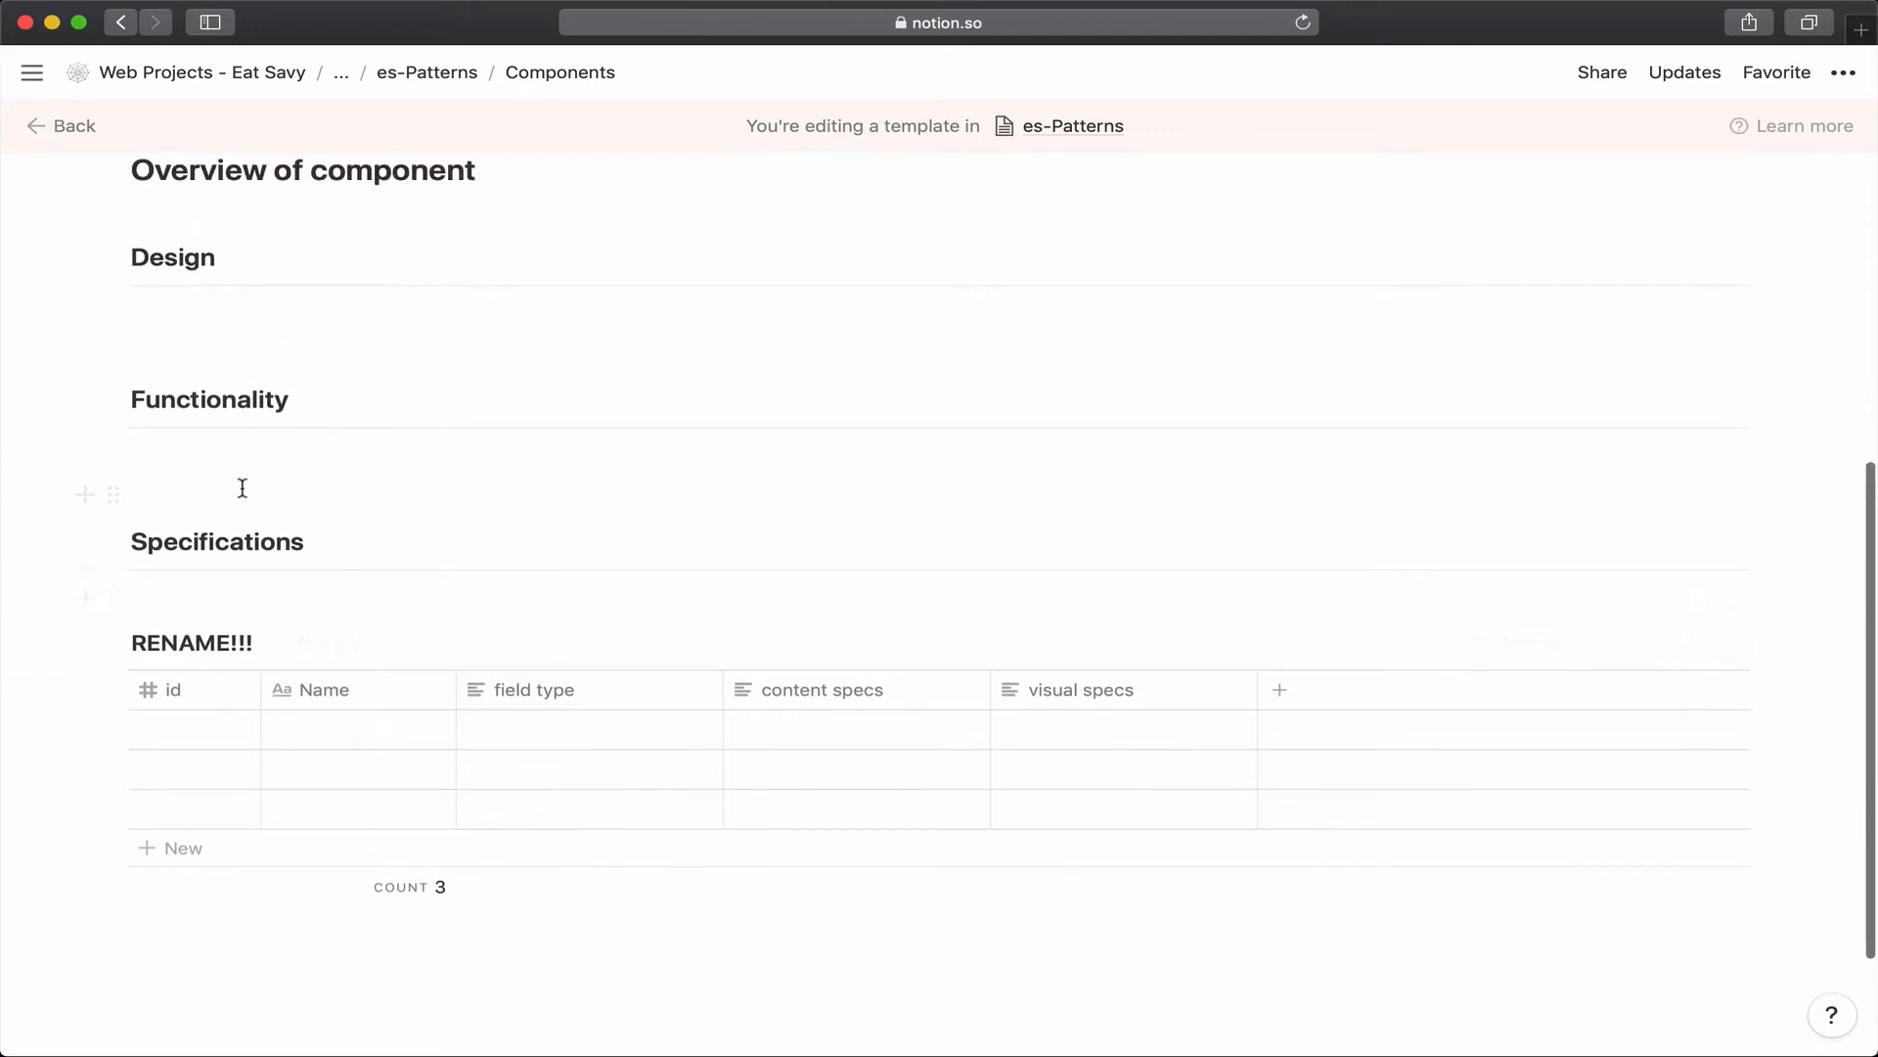
scroll(237, 349, up, 10)
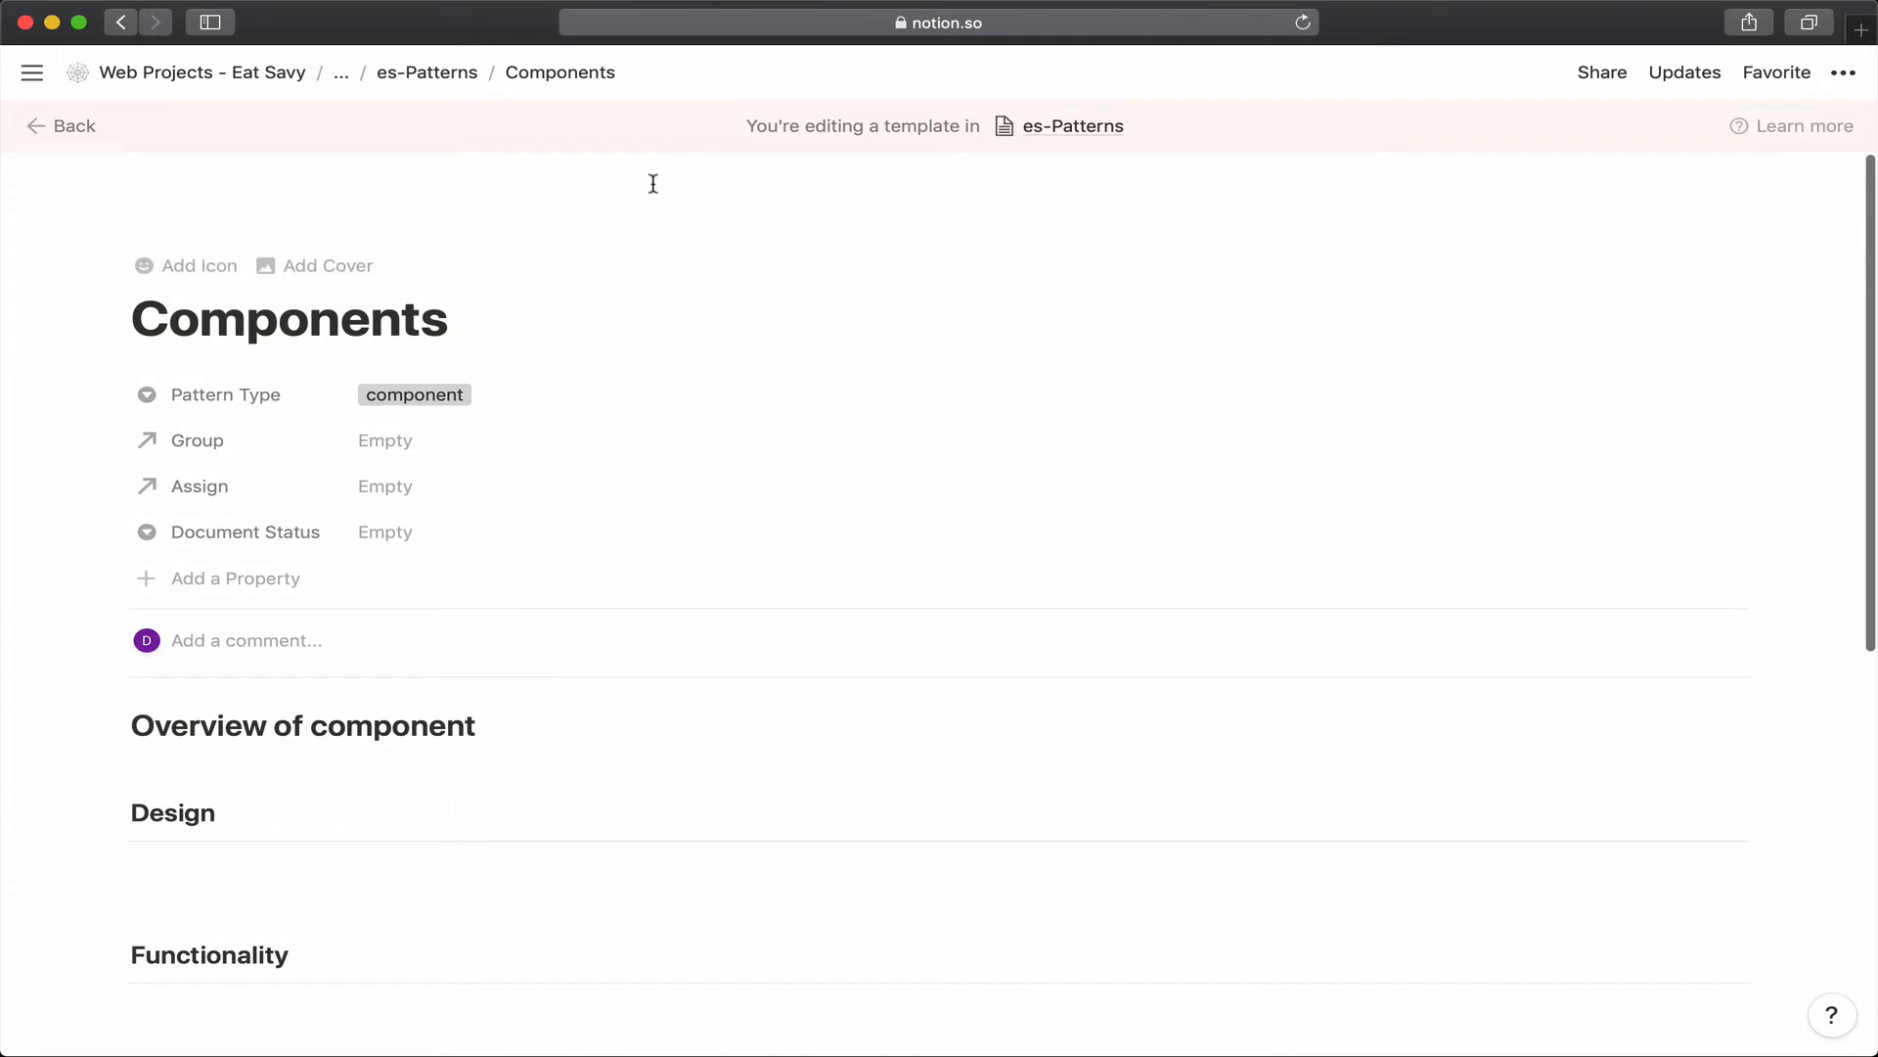
Leave the template and return to the Components page of the Design Library.
click(545, 87)
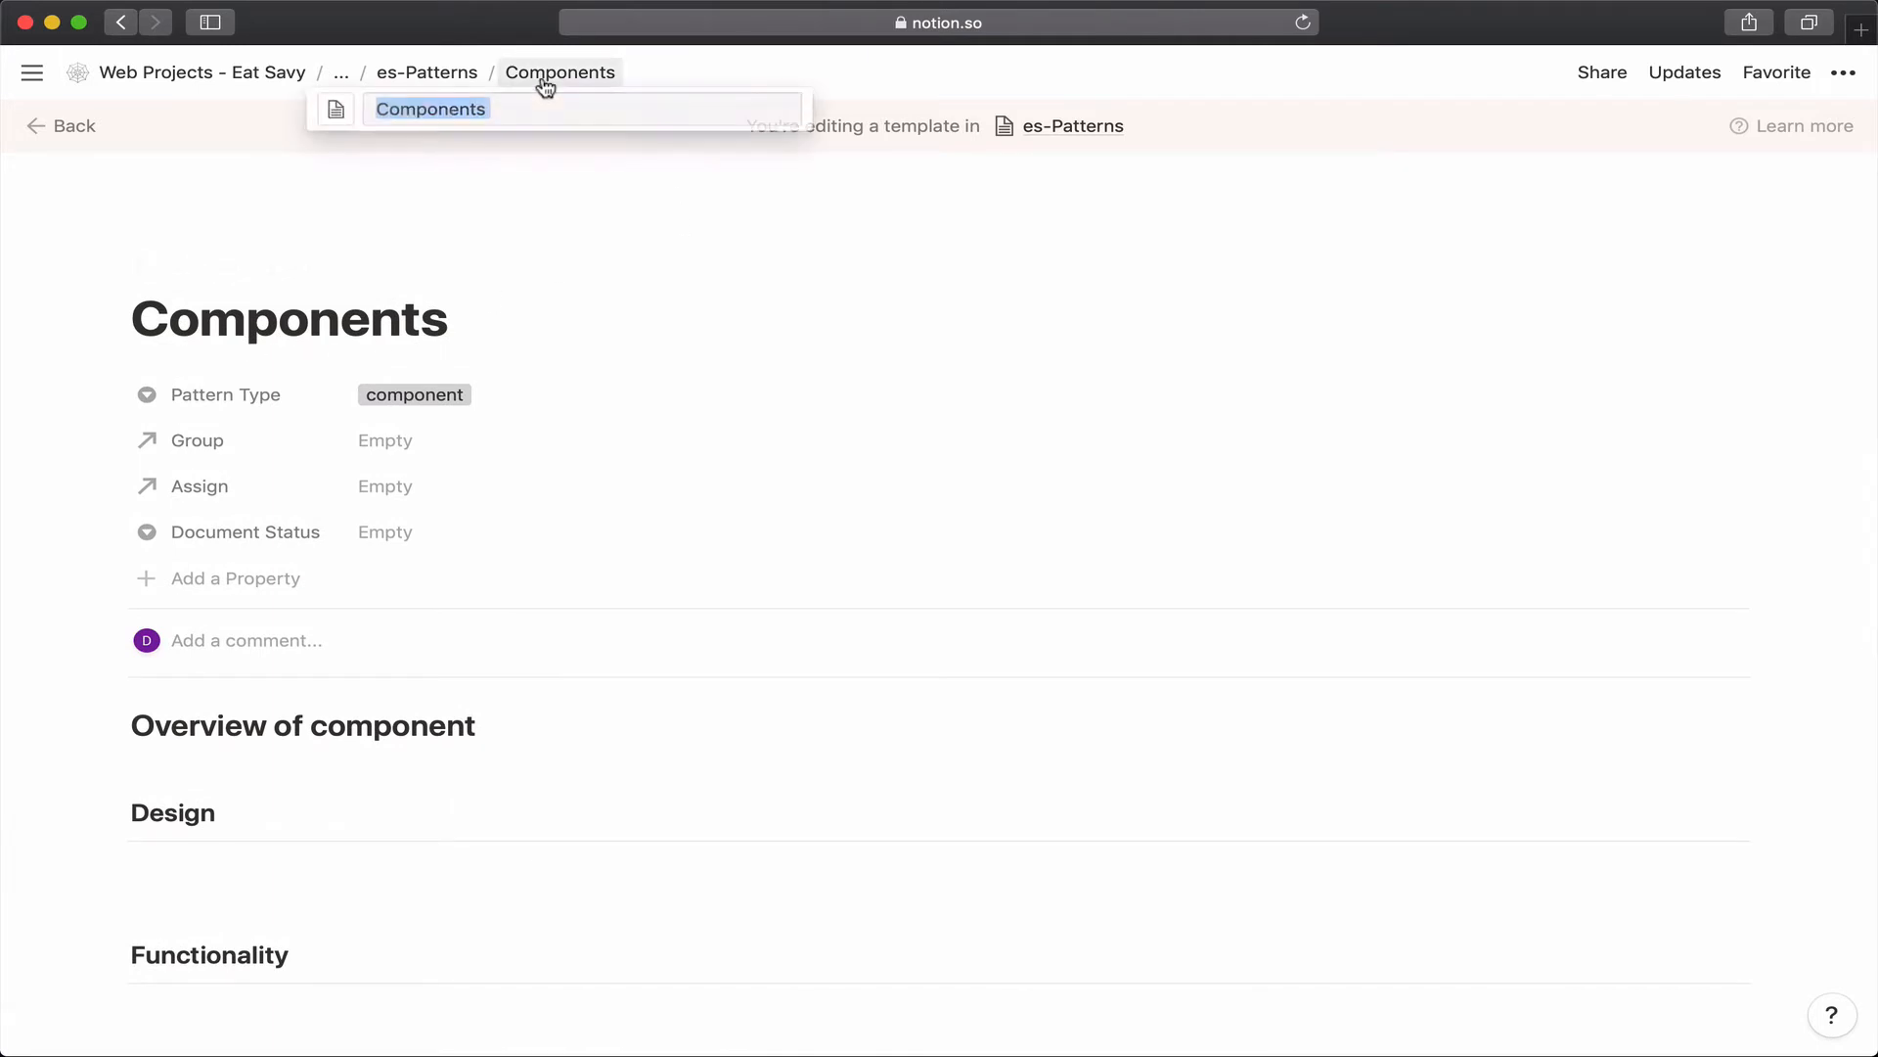
click(494, 72)
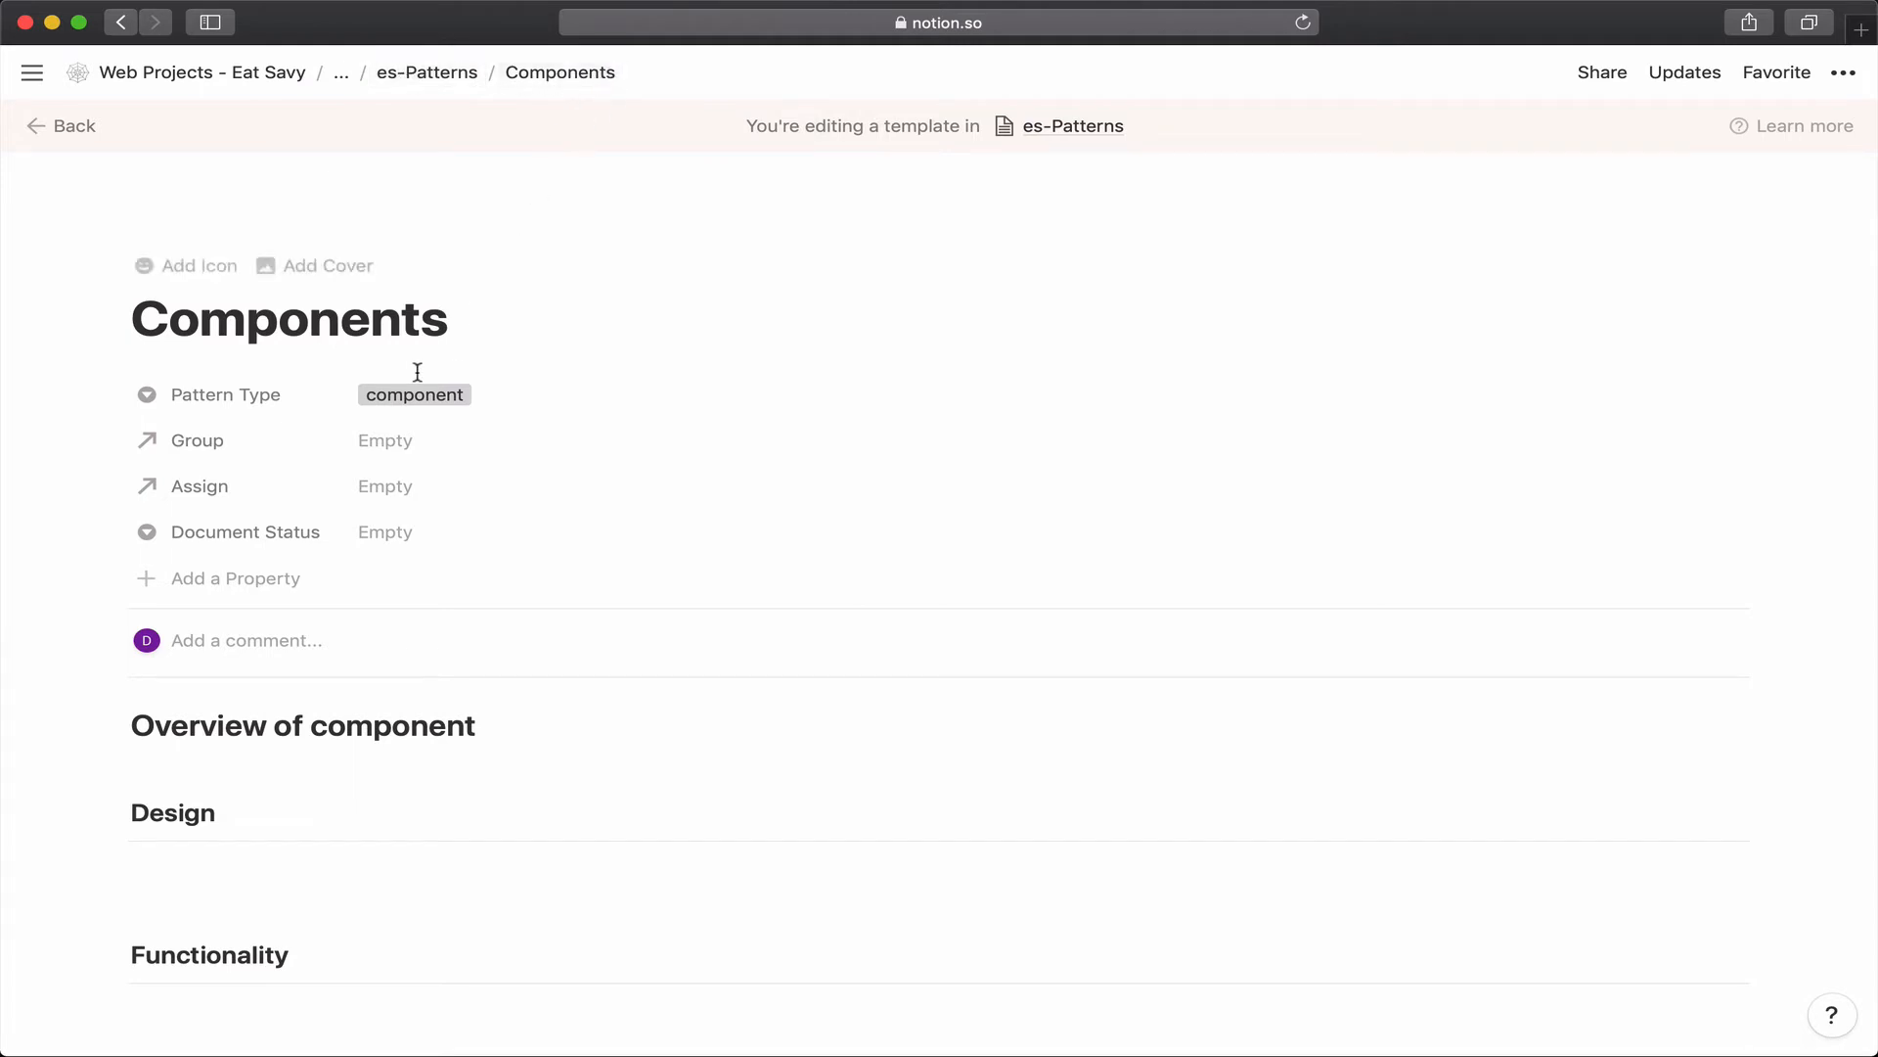
click(428, 73)
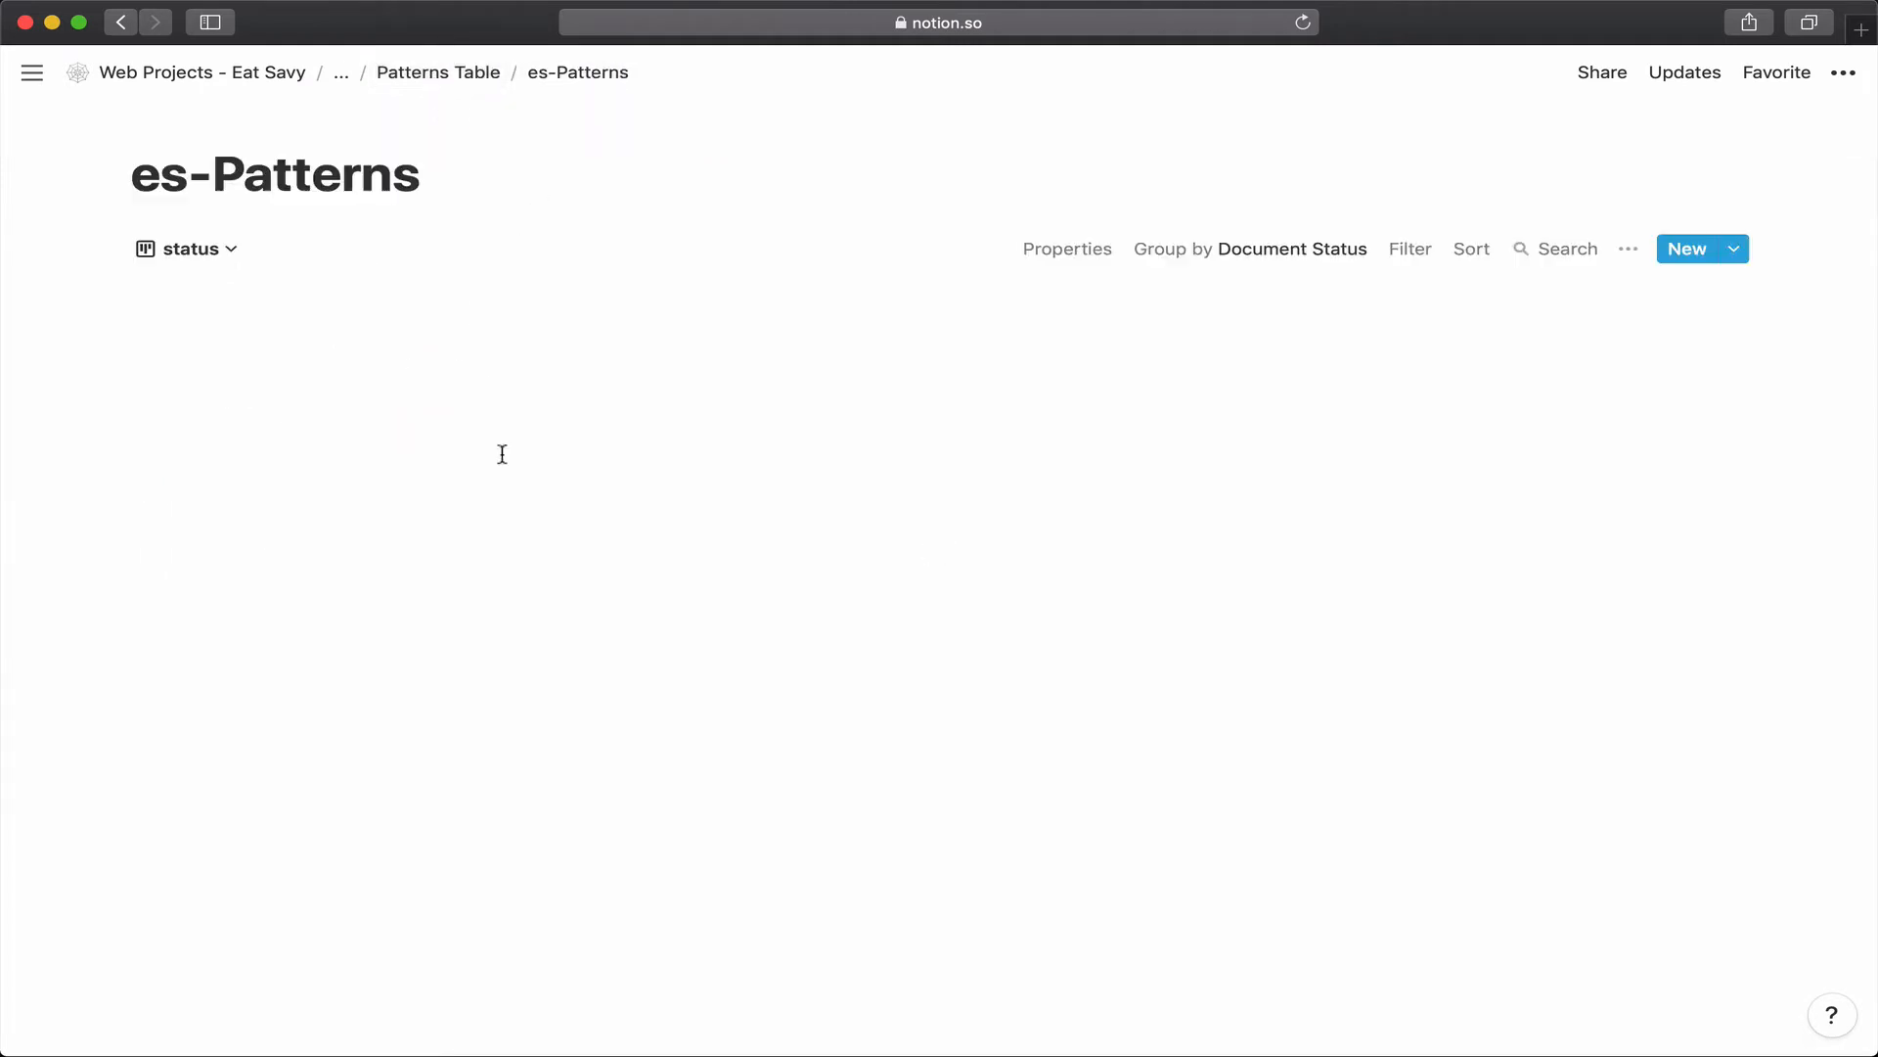
click(336, 74)
click(347, 178)
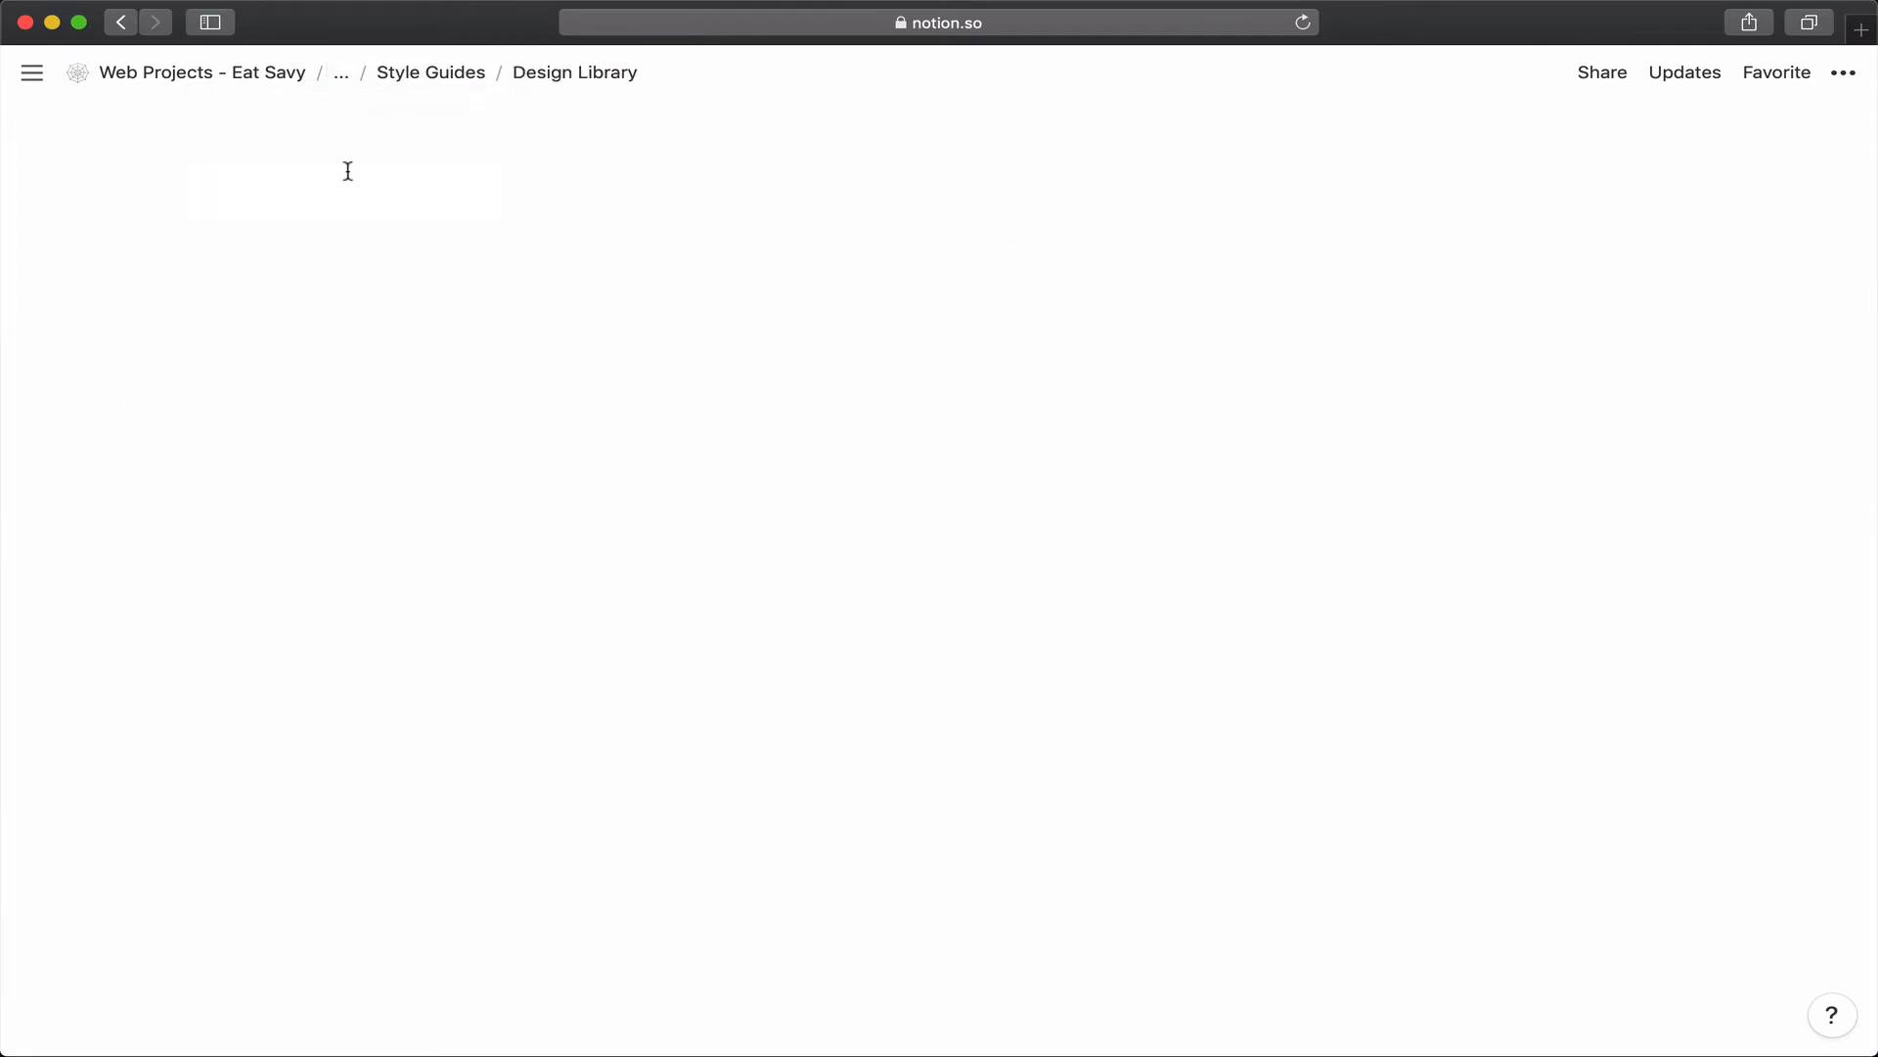
click(266, 452)
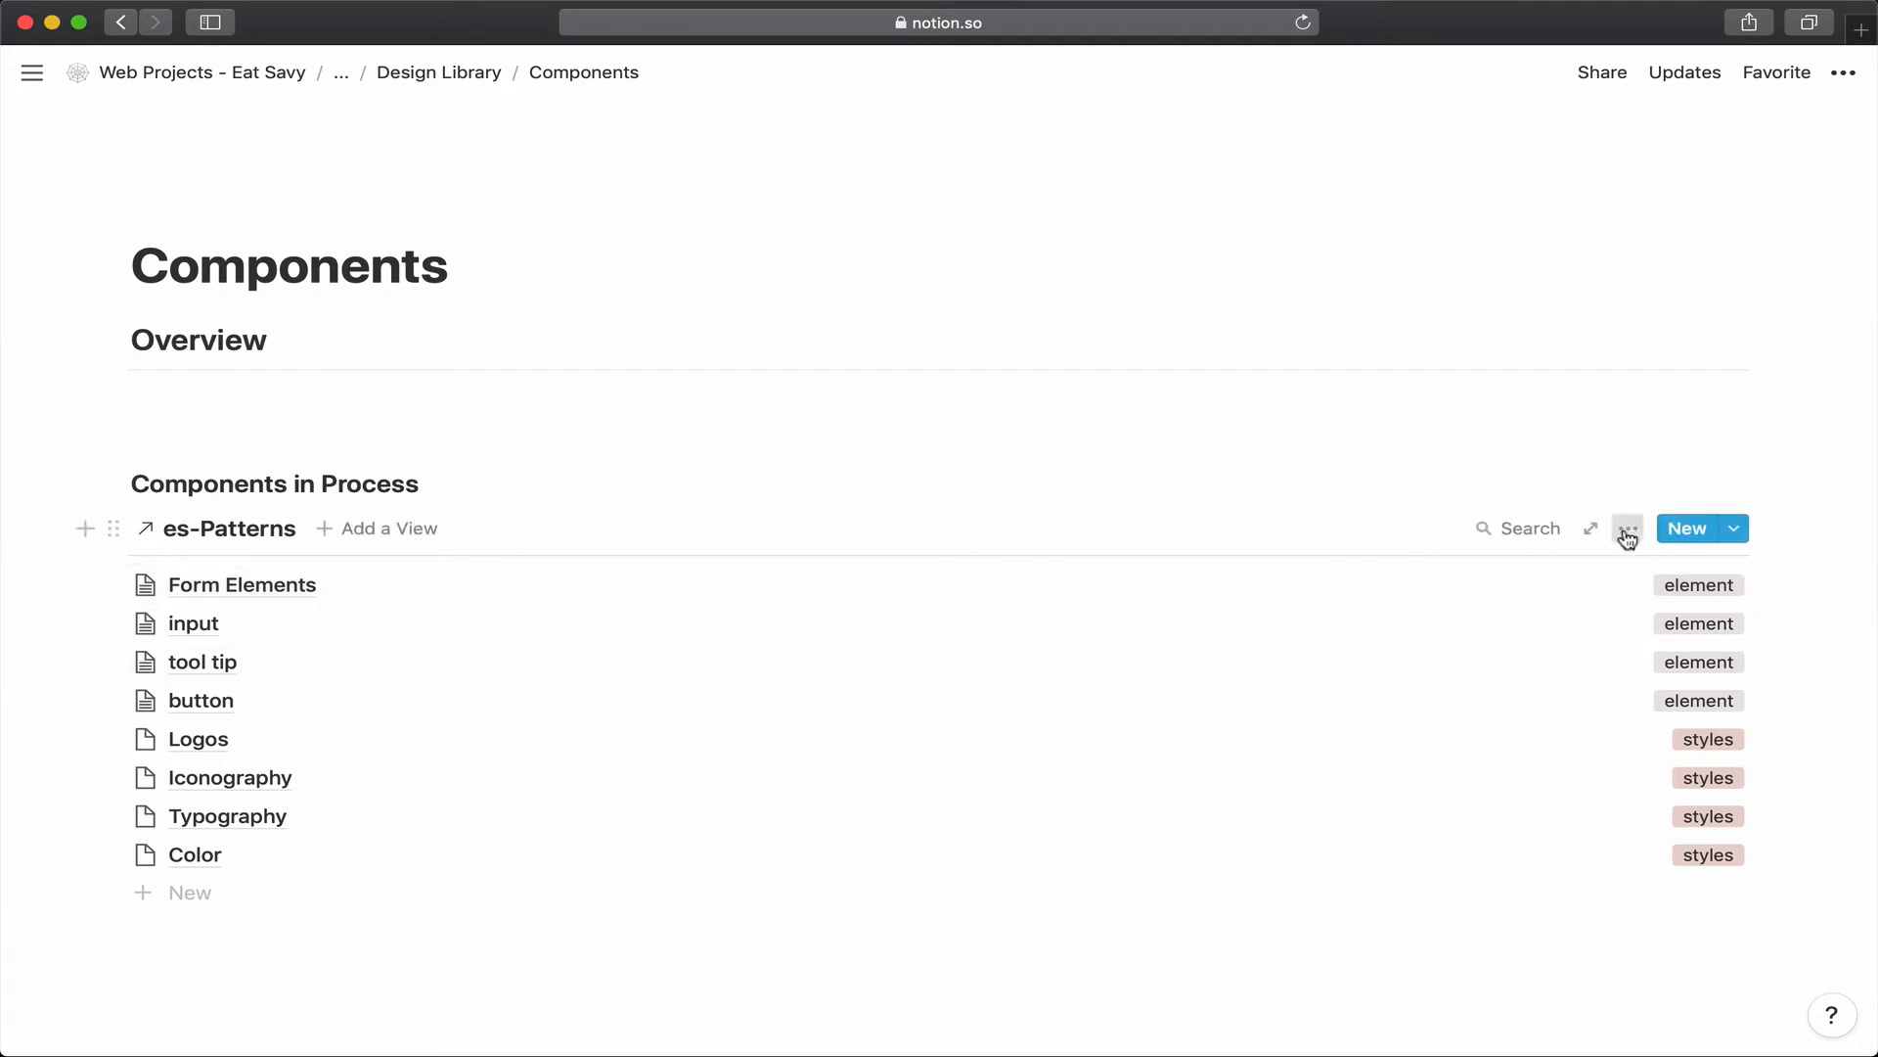
Add a filter to the es-Patterns list under Components in Process.
click(1628, 531)
click(1635, 697)
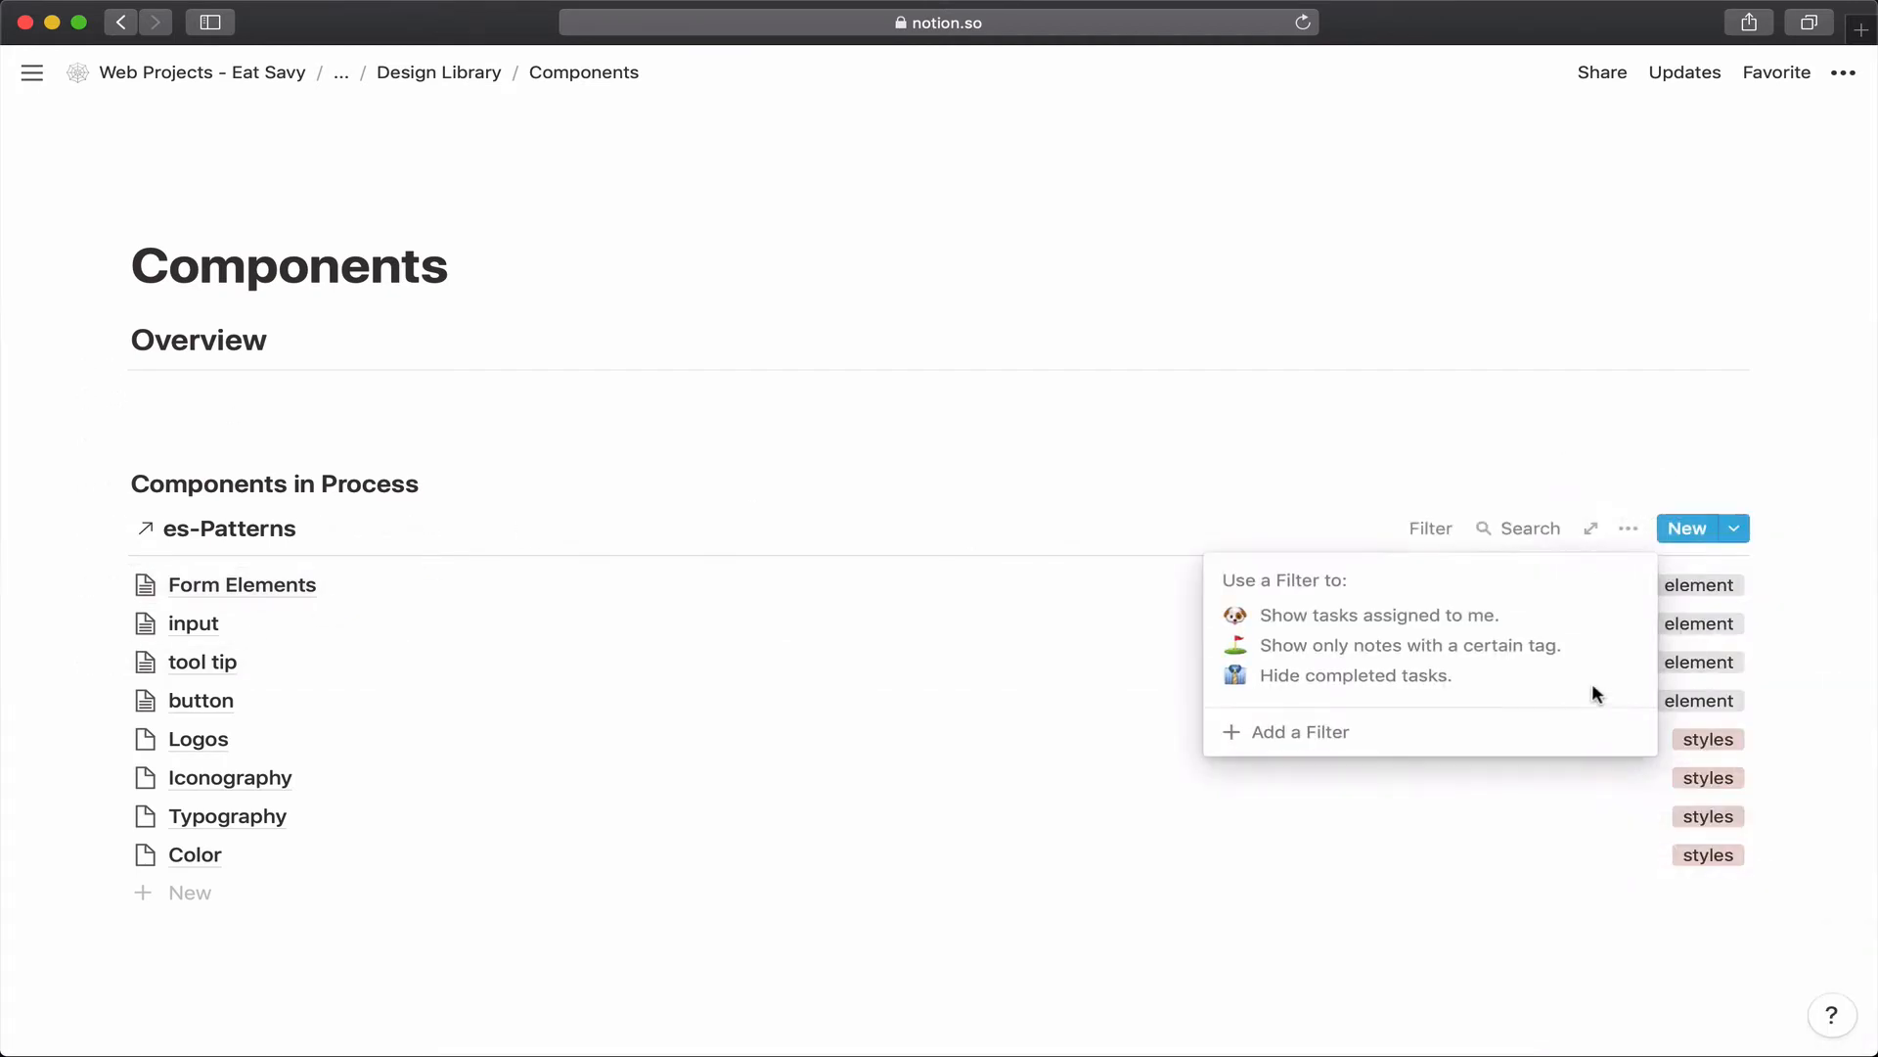
click(1372, 736)
click(1301, 585)
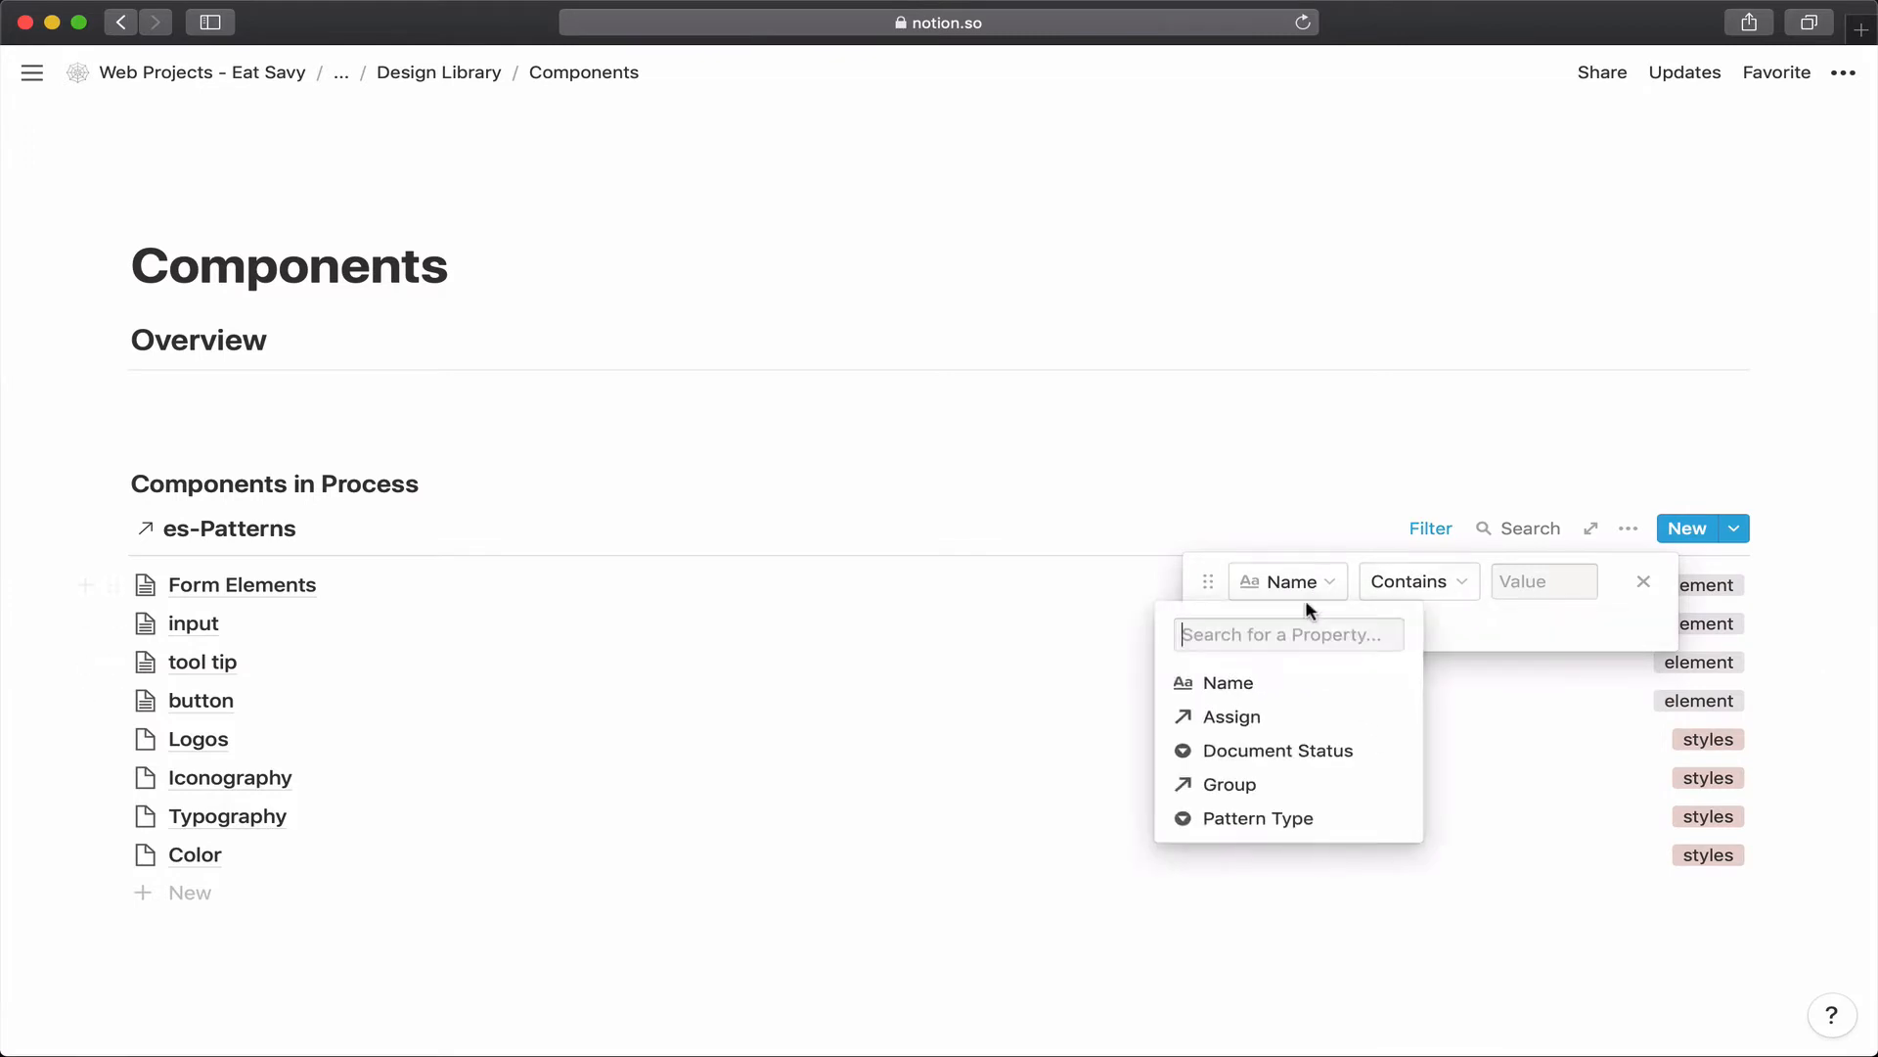
click(1311, 784)
click(1514, 584)
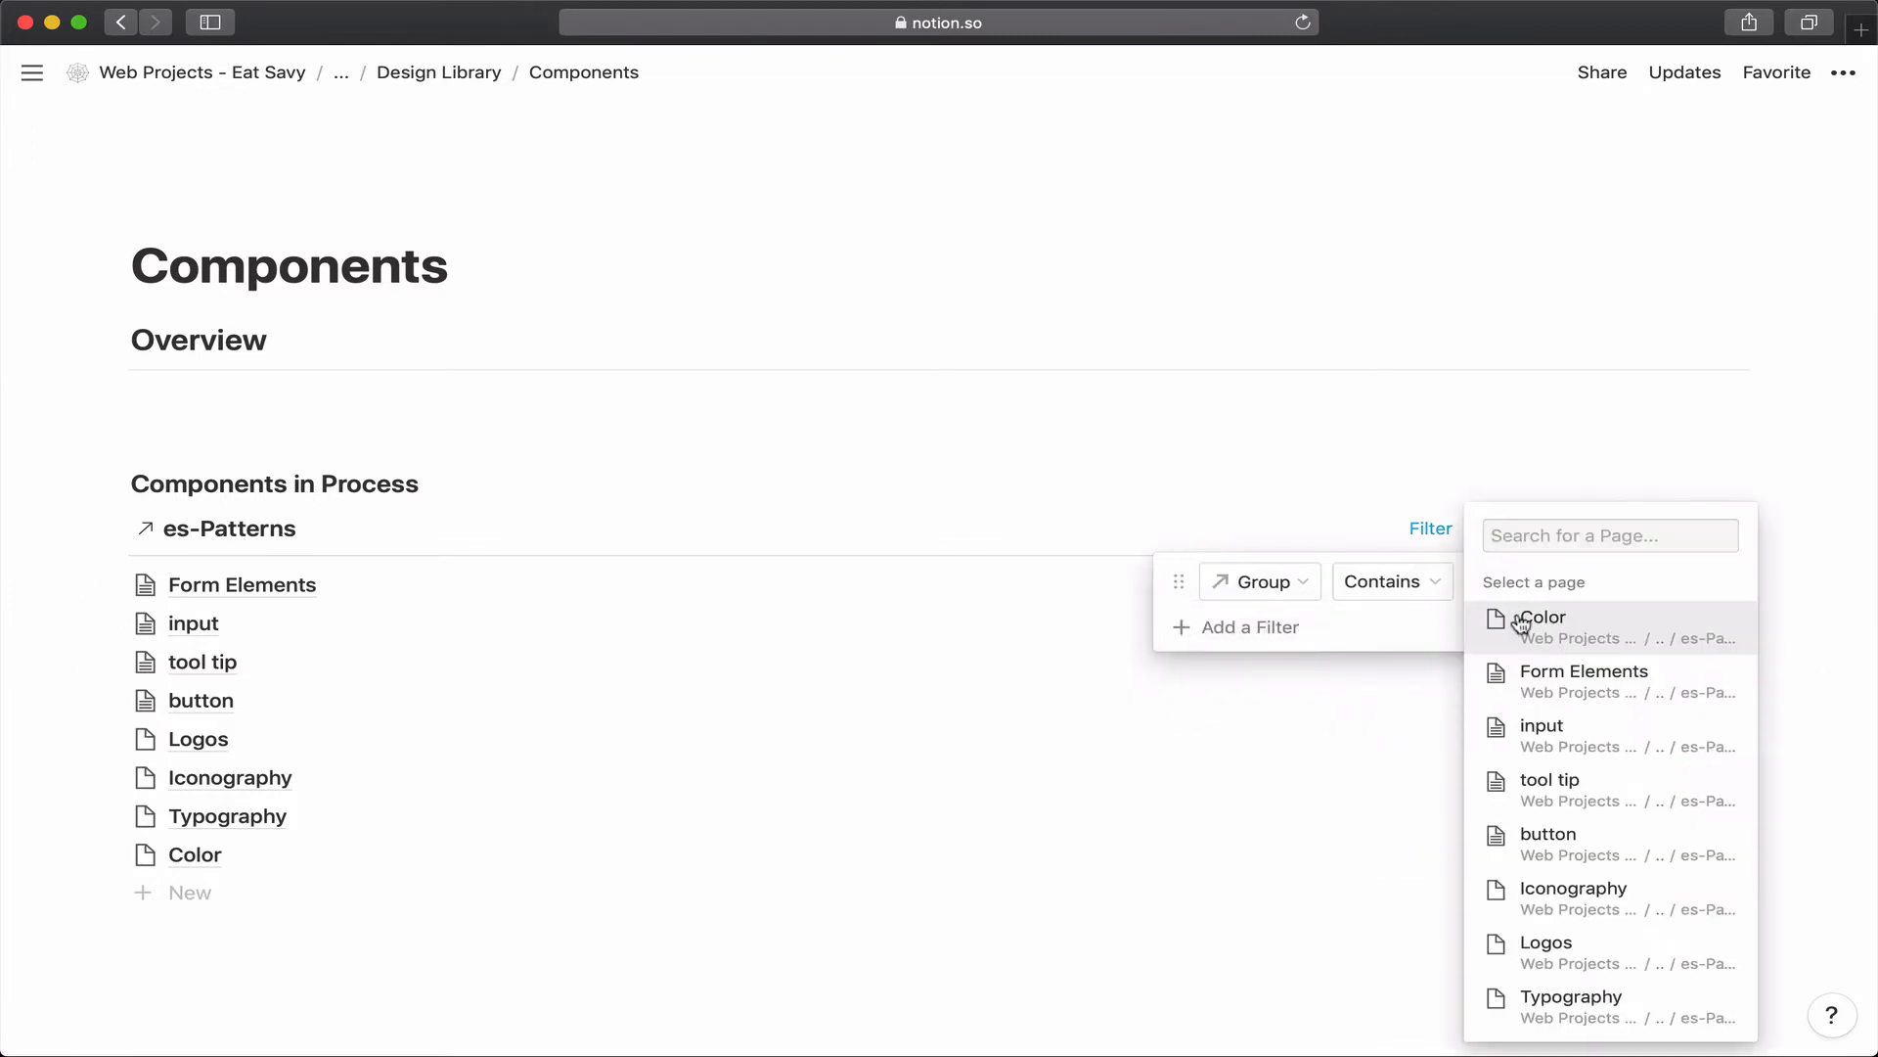
click(1343, 589)
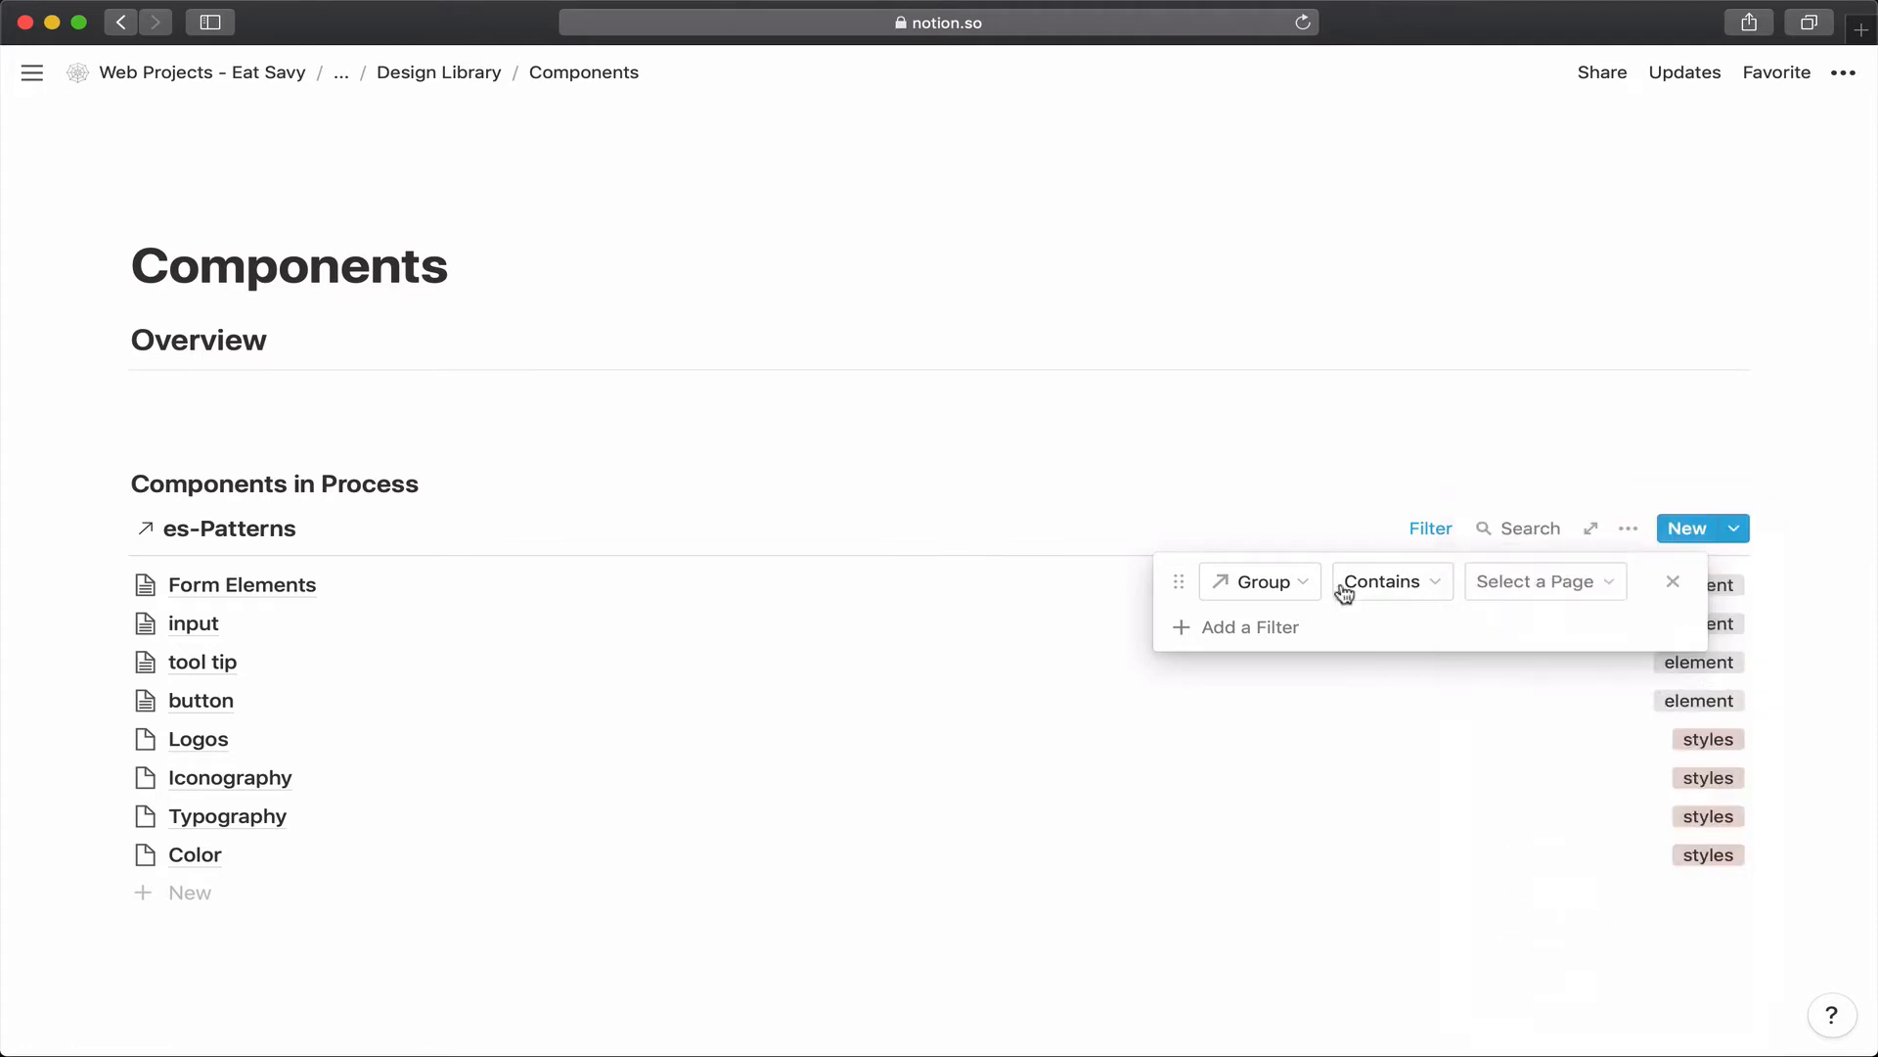
Set the list's filter to Pattern Type Is component and close the filter settings.
click(1262, 583)
click(1260, 816)
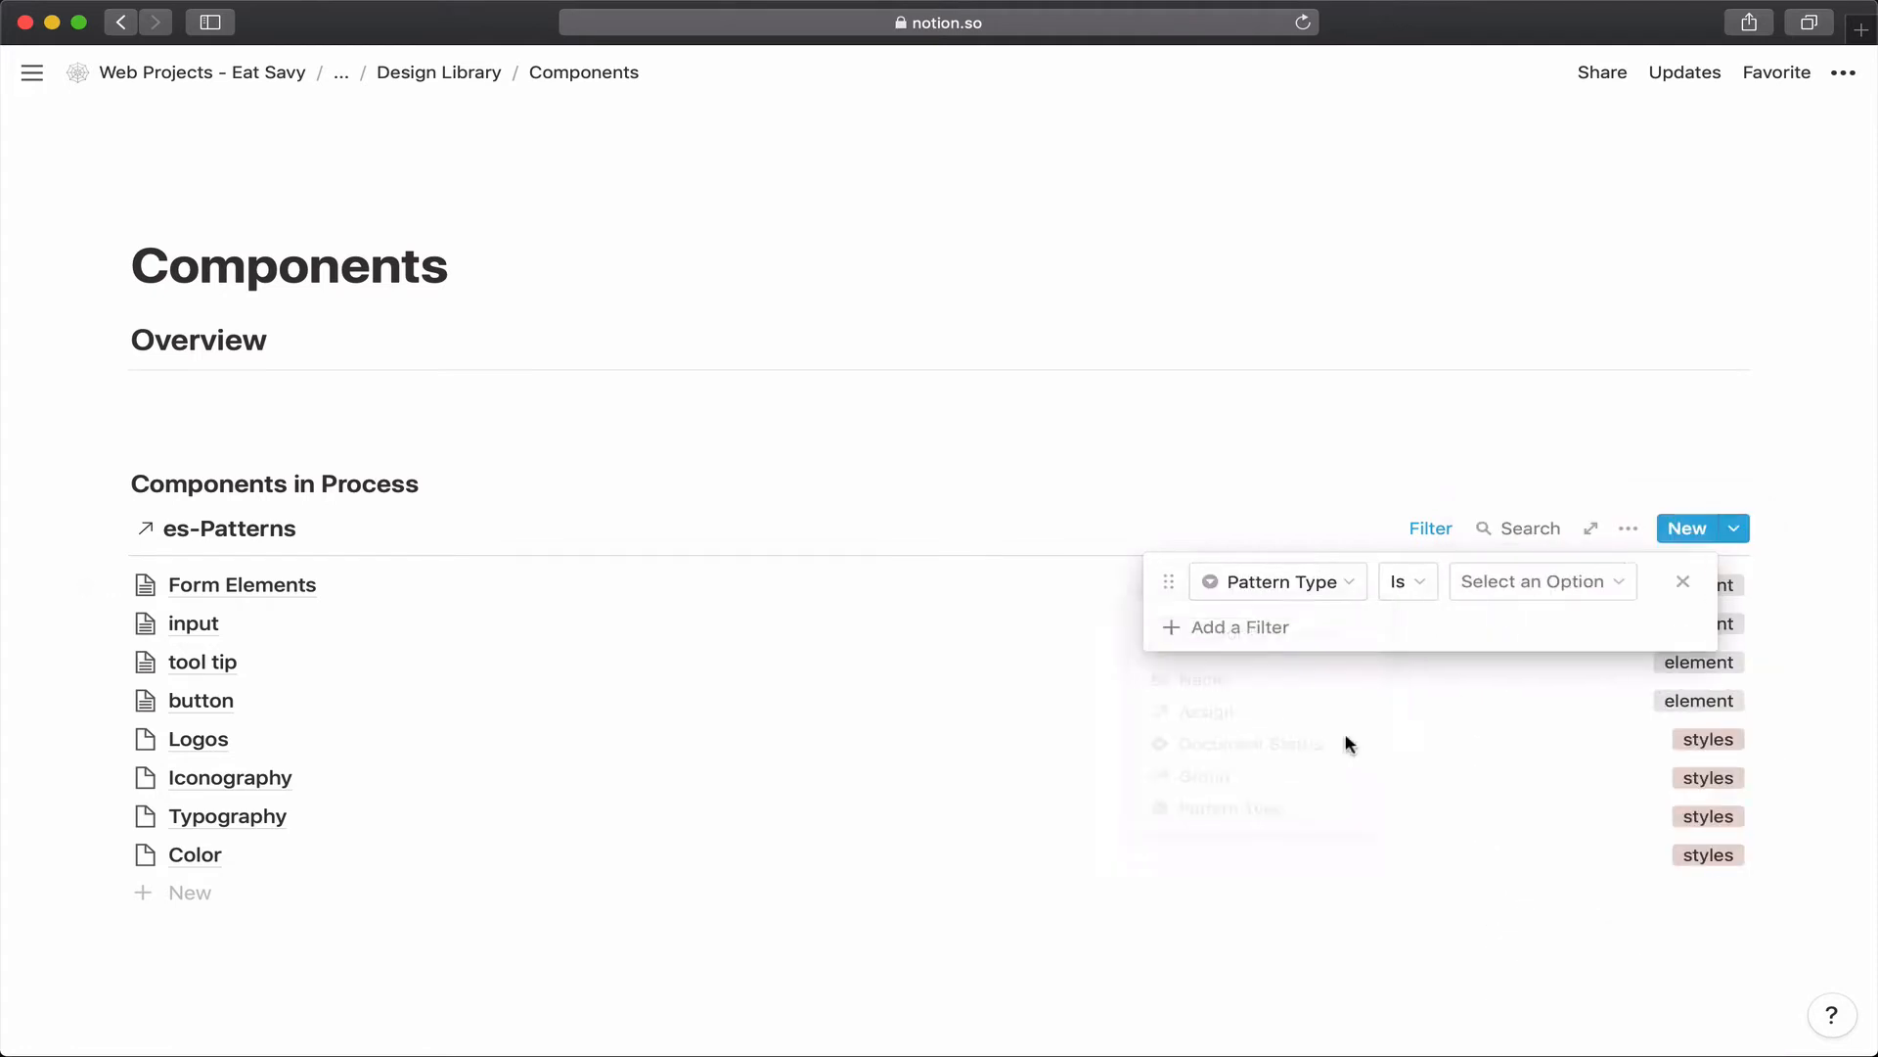
click(1488, 583)
click(1504, 783)
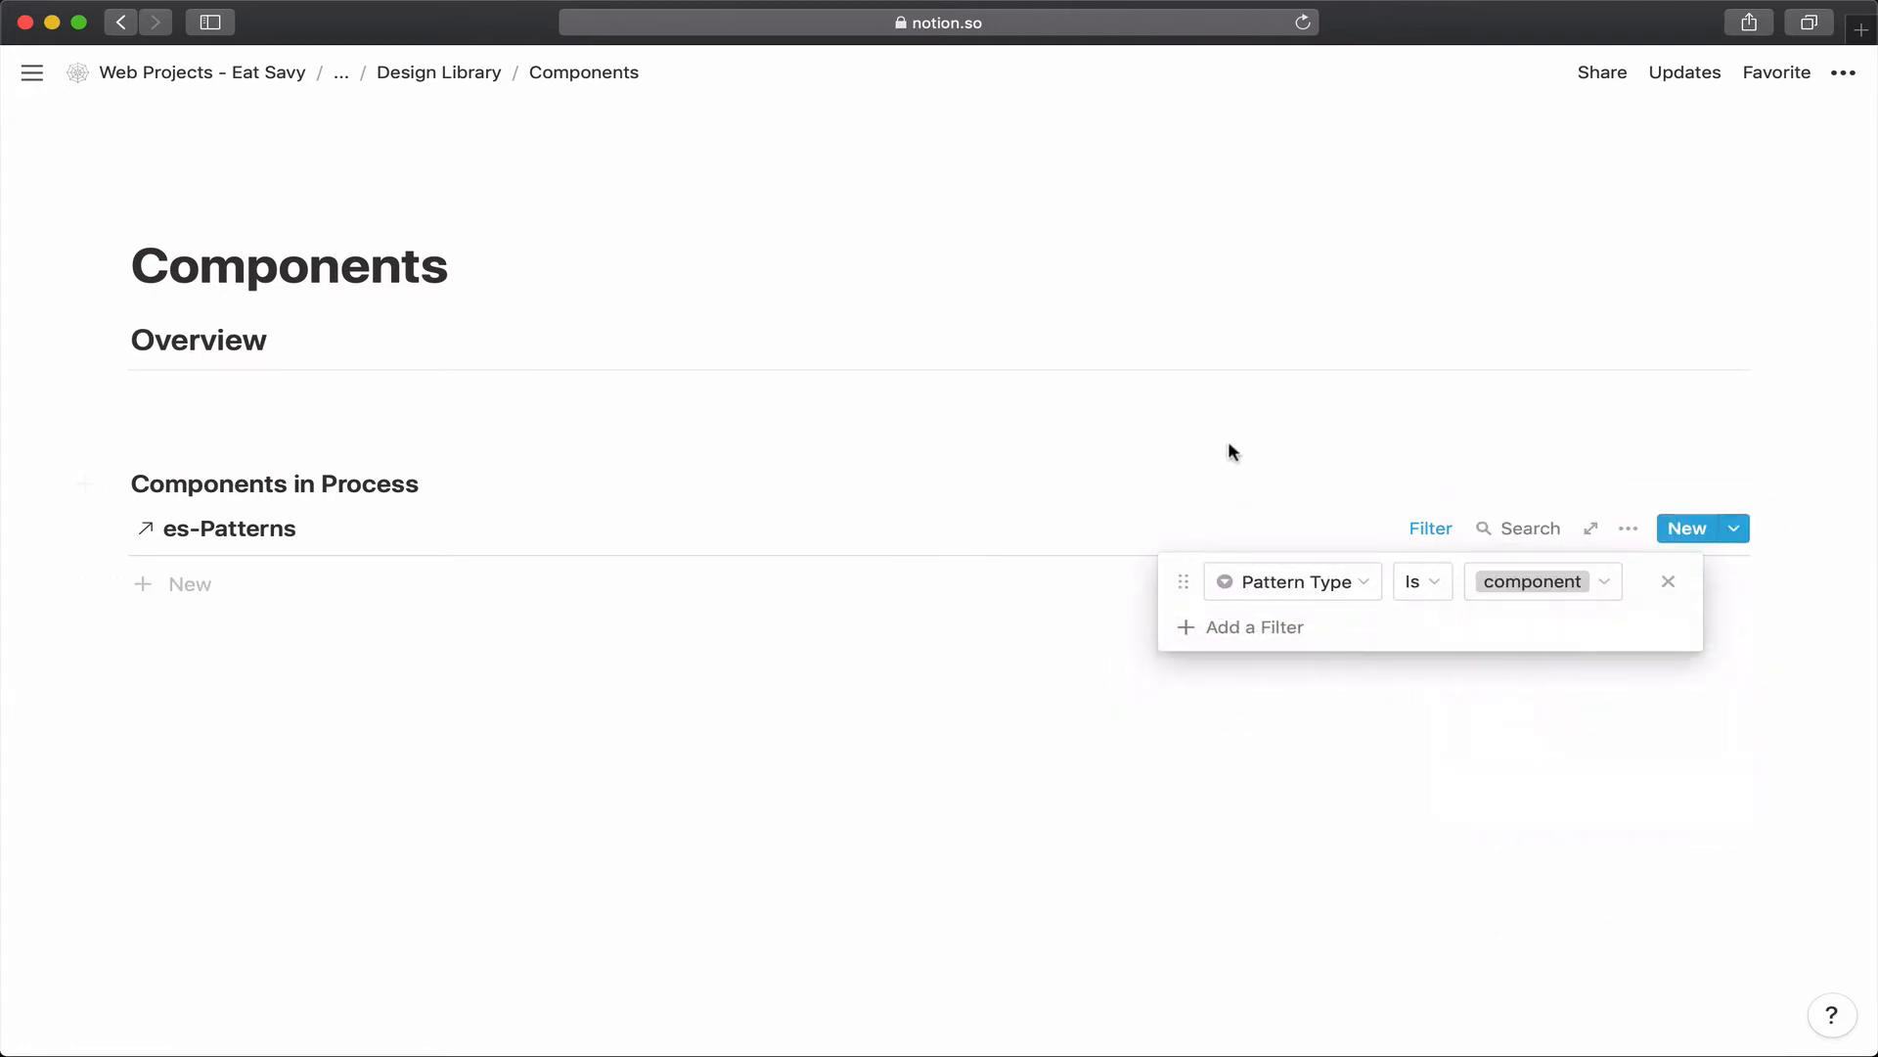
click(1229, 449)
Create a blank entry in the Components in Process list and close its page.
click(225, 587)
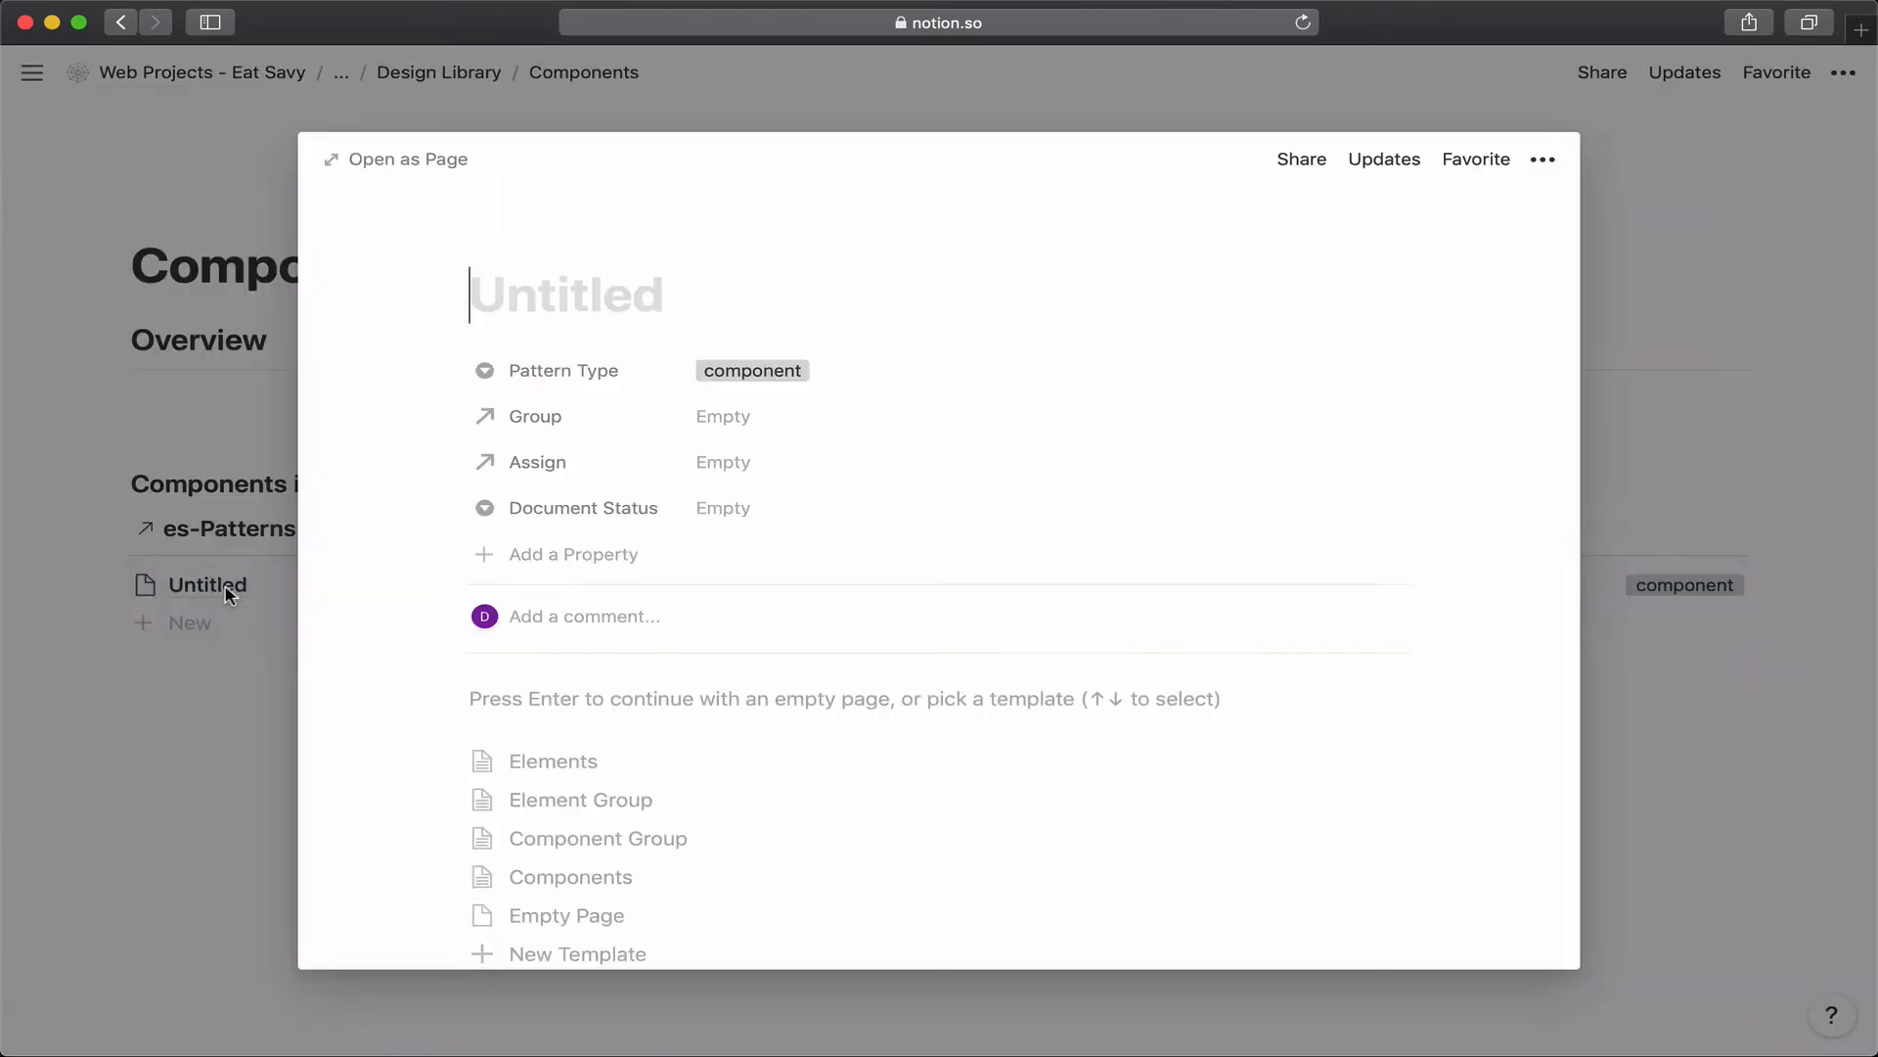
click(17, 401)
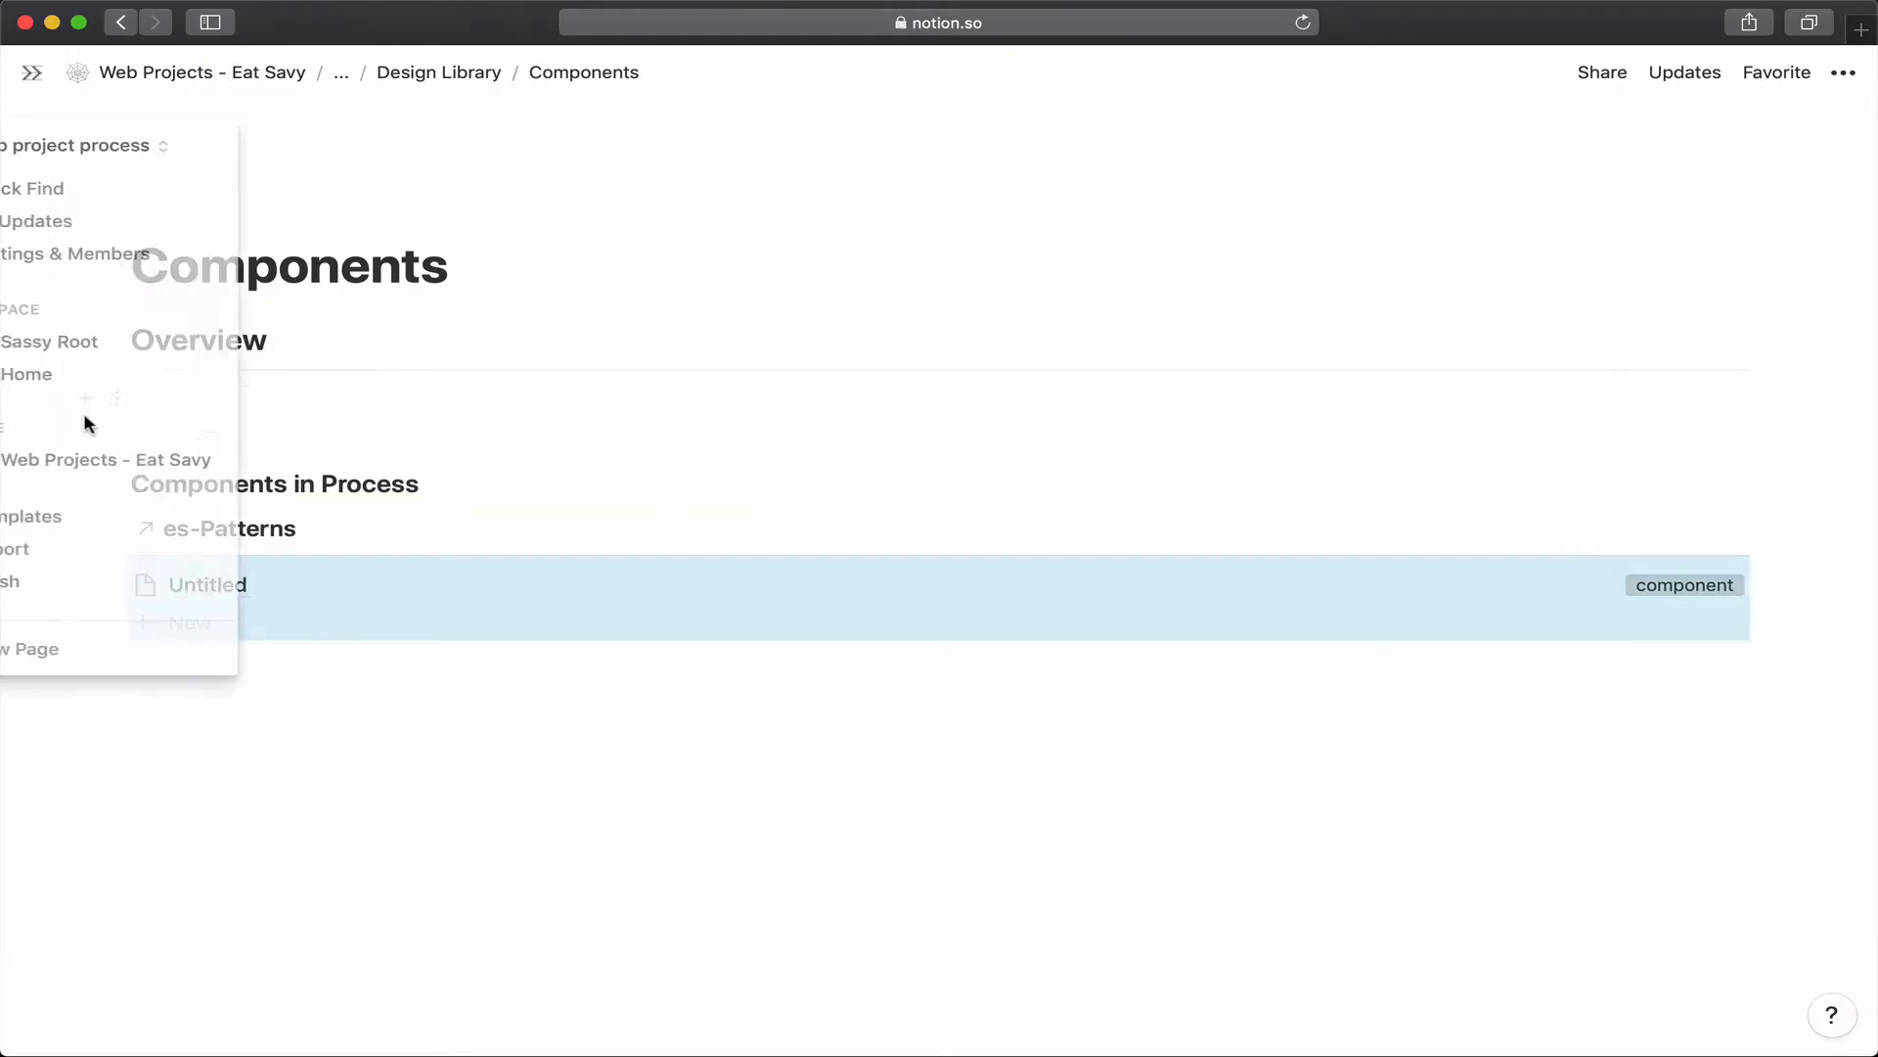
click(826, 474)
Add a second filter condition to the es-Patterns list: And Group Is Empty.
click(1432, 530)
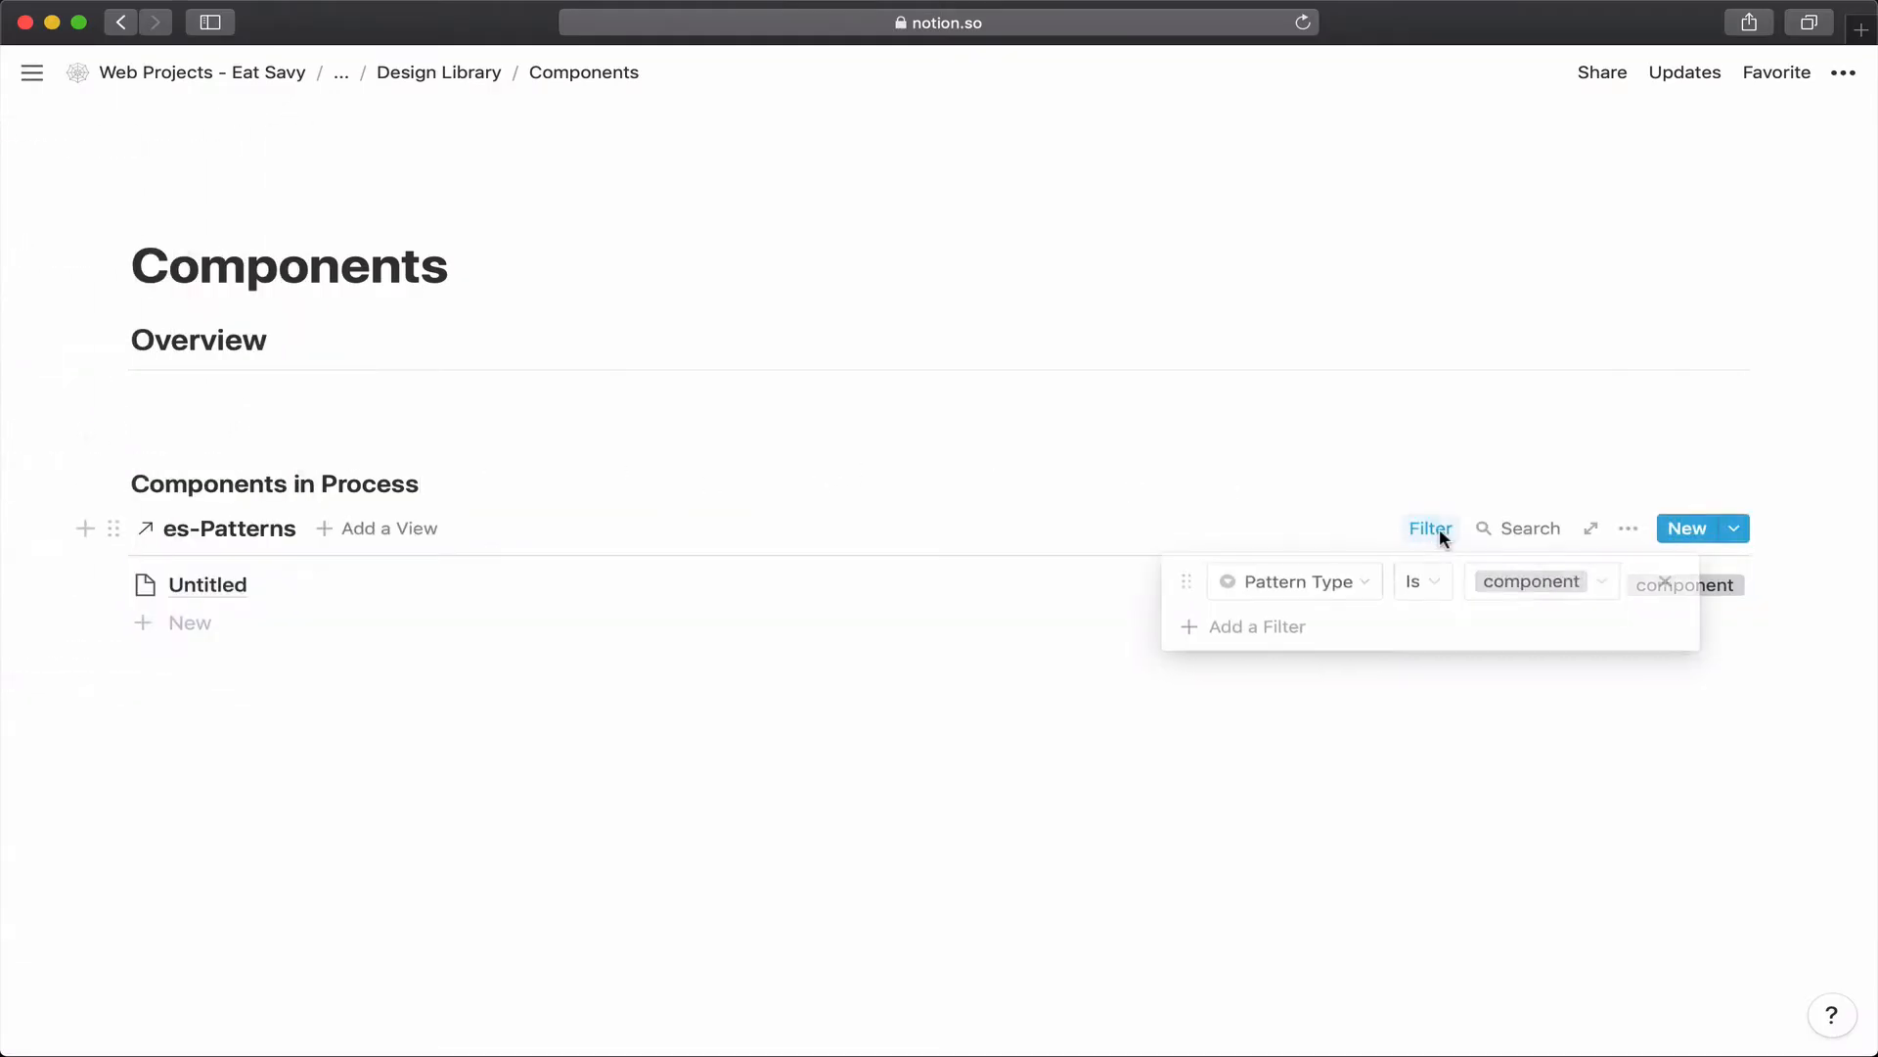
click(1239, 634)
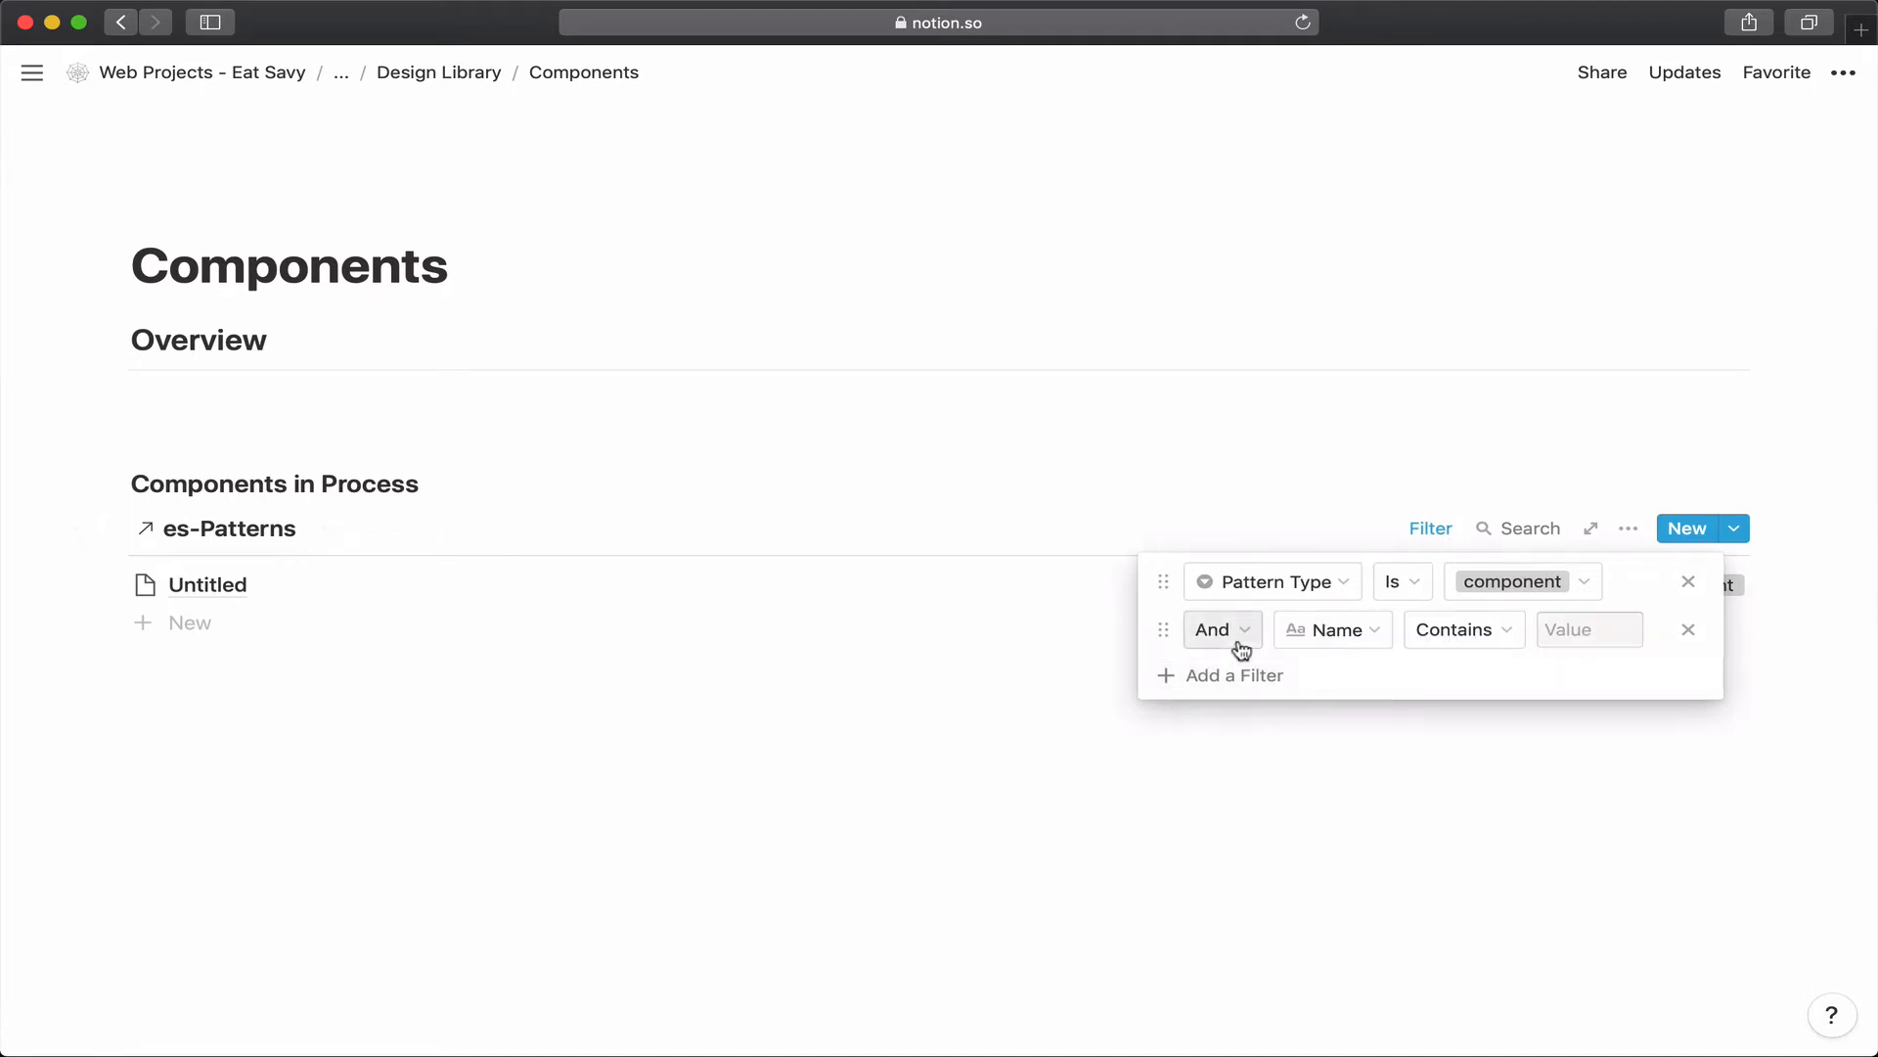
click(1365, 638)
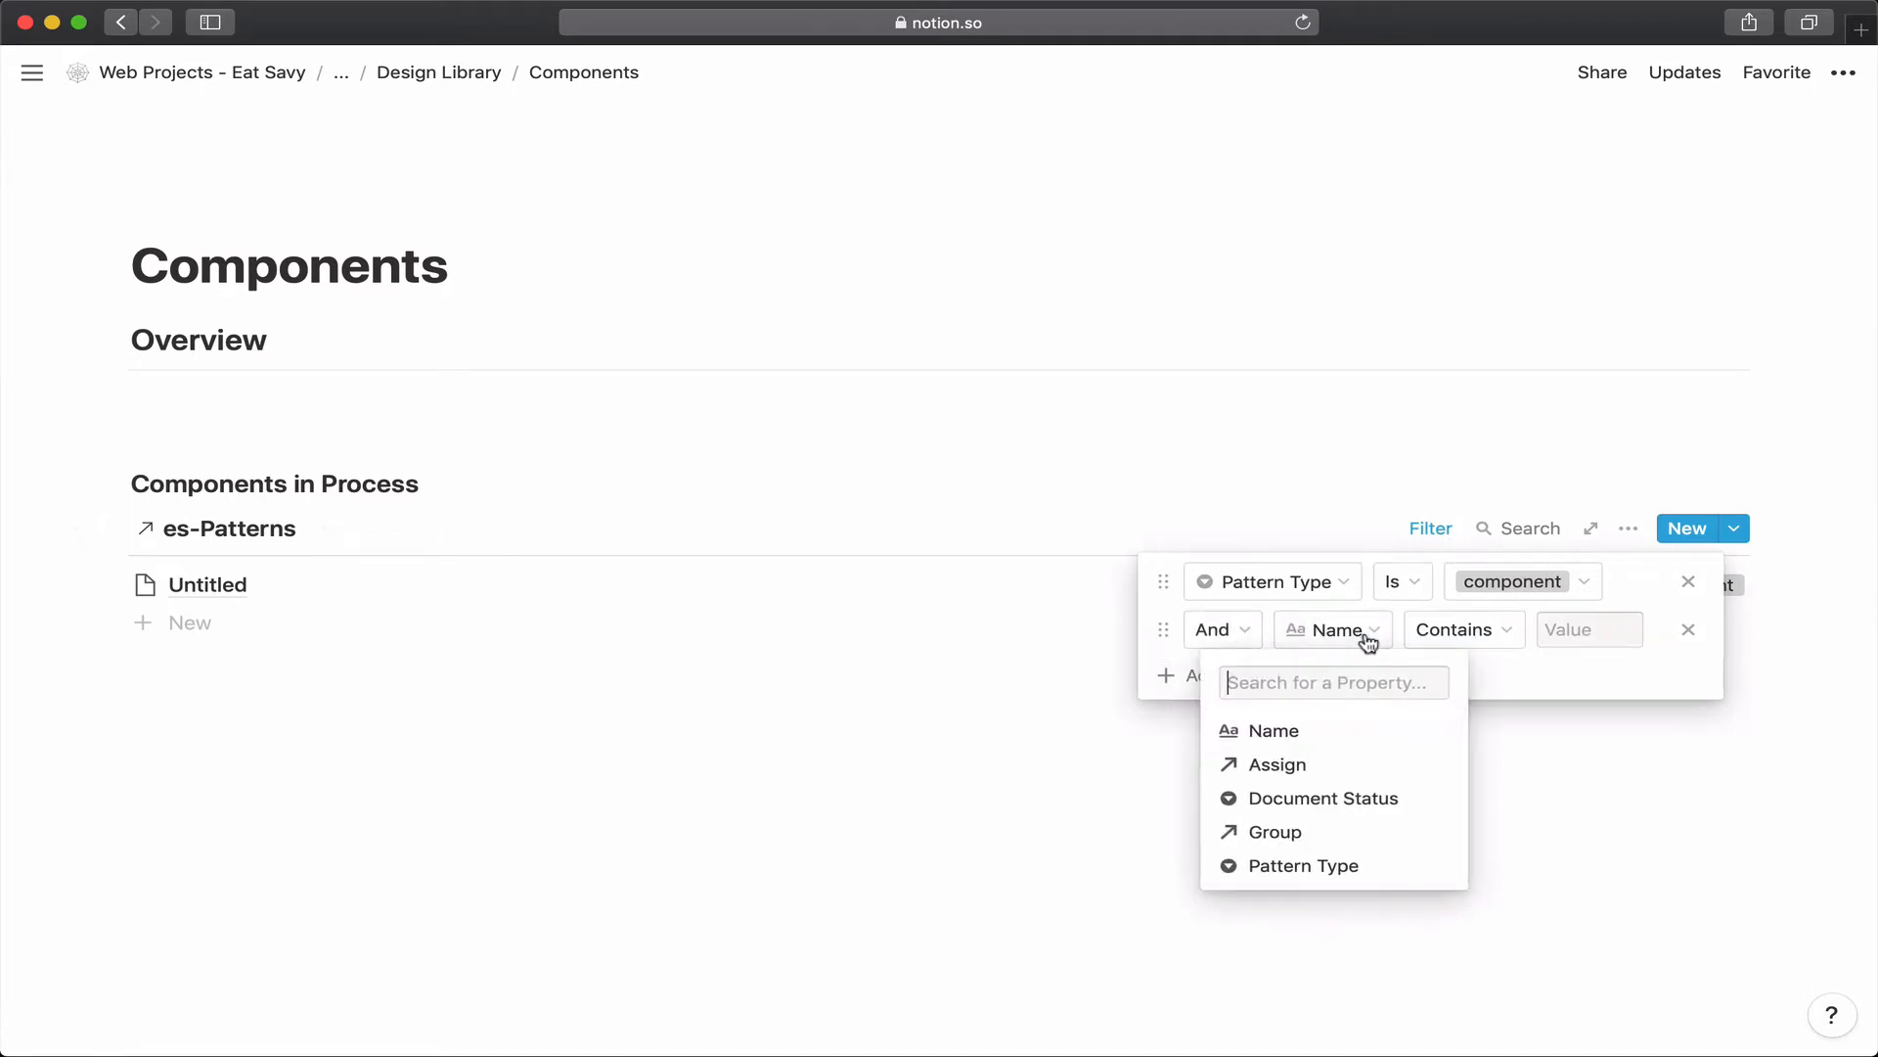
click(1302, 833)
click(1455, 638)
click(1437, 743)
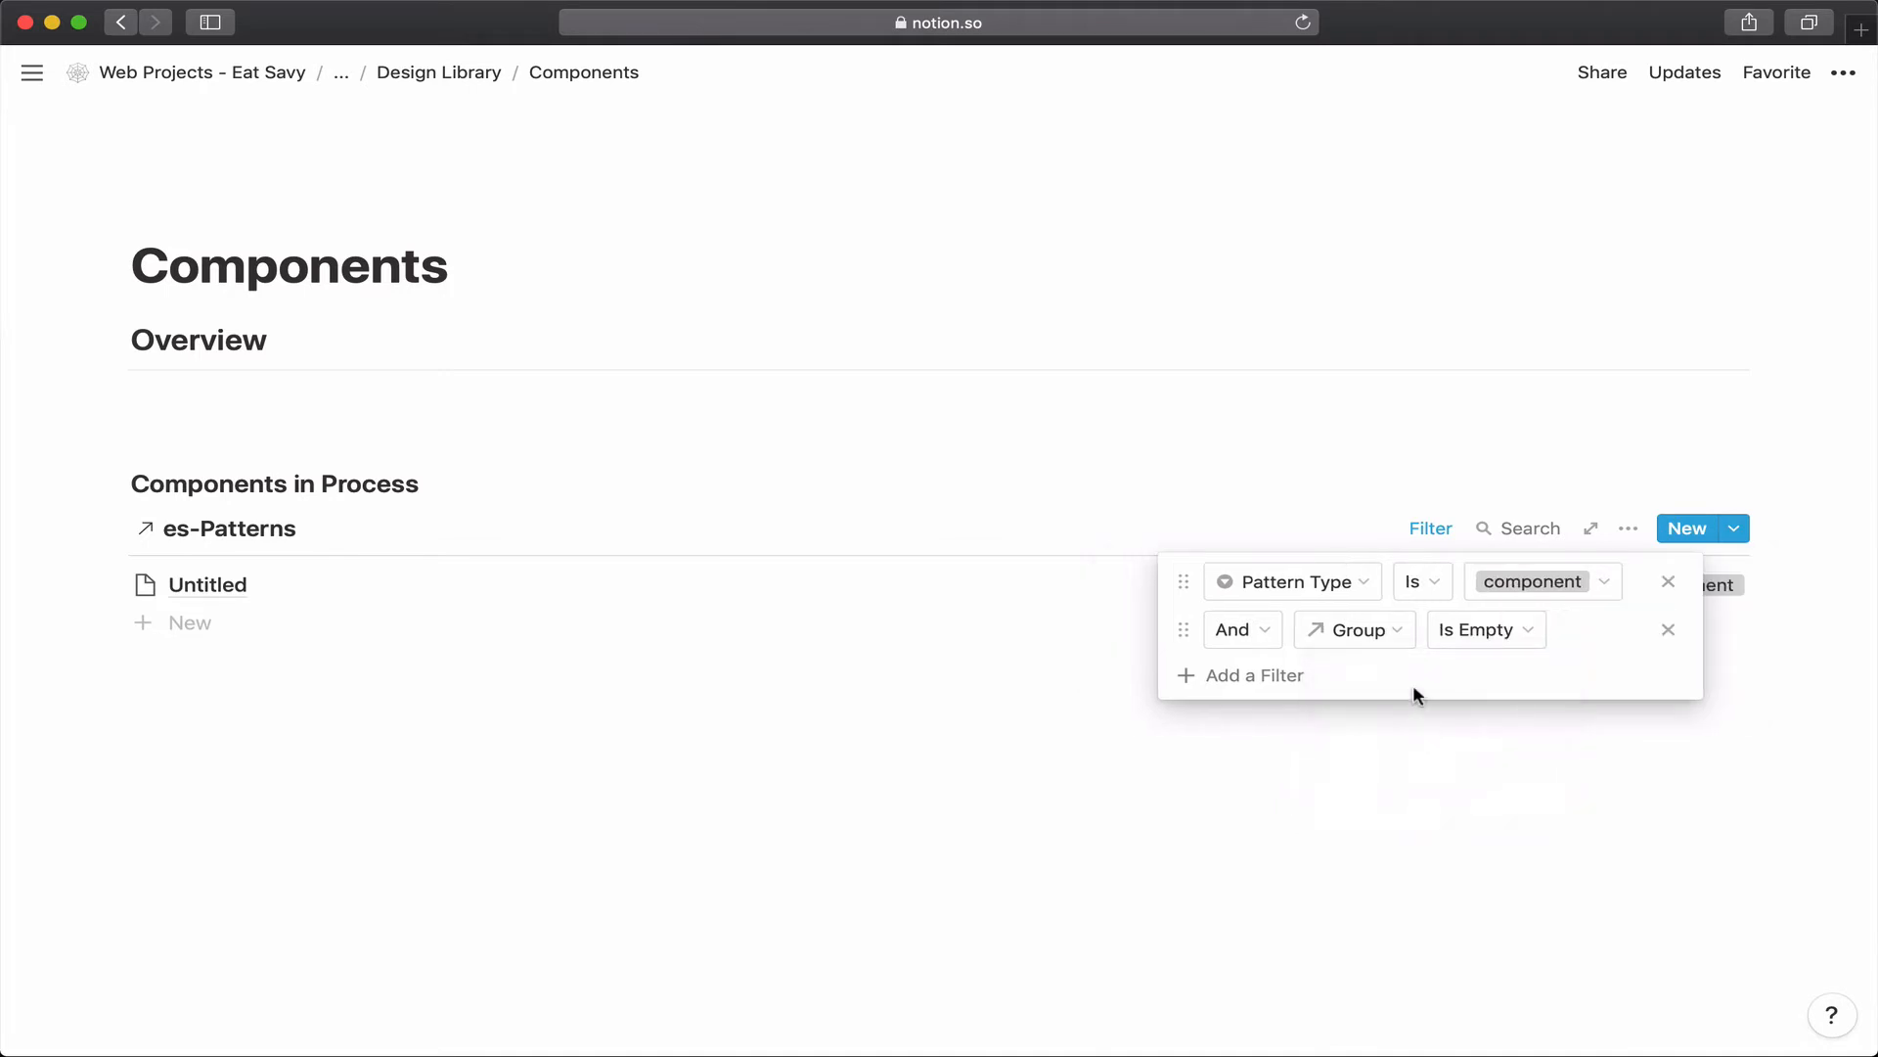
Title the untitled Components in Process entry "Global Components" and apply the Element Group template to it.
click(1258, 391)
click(237, 589)
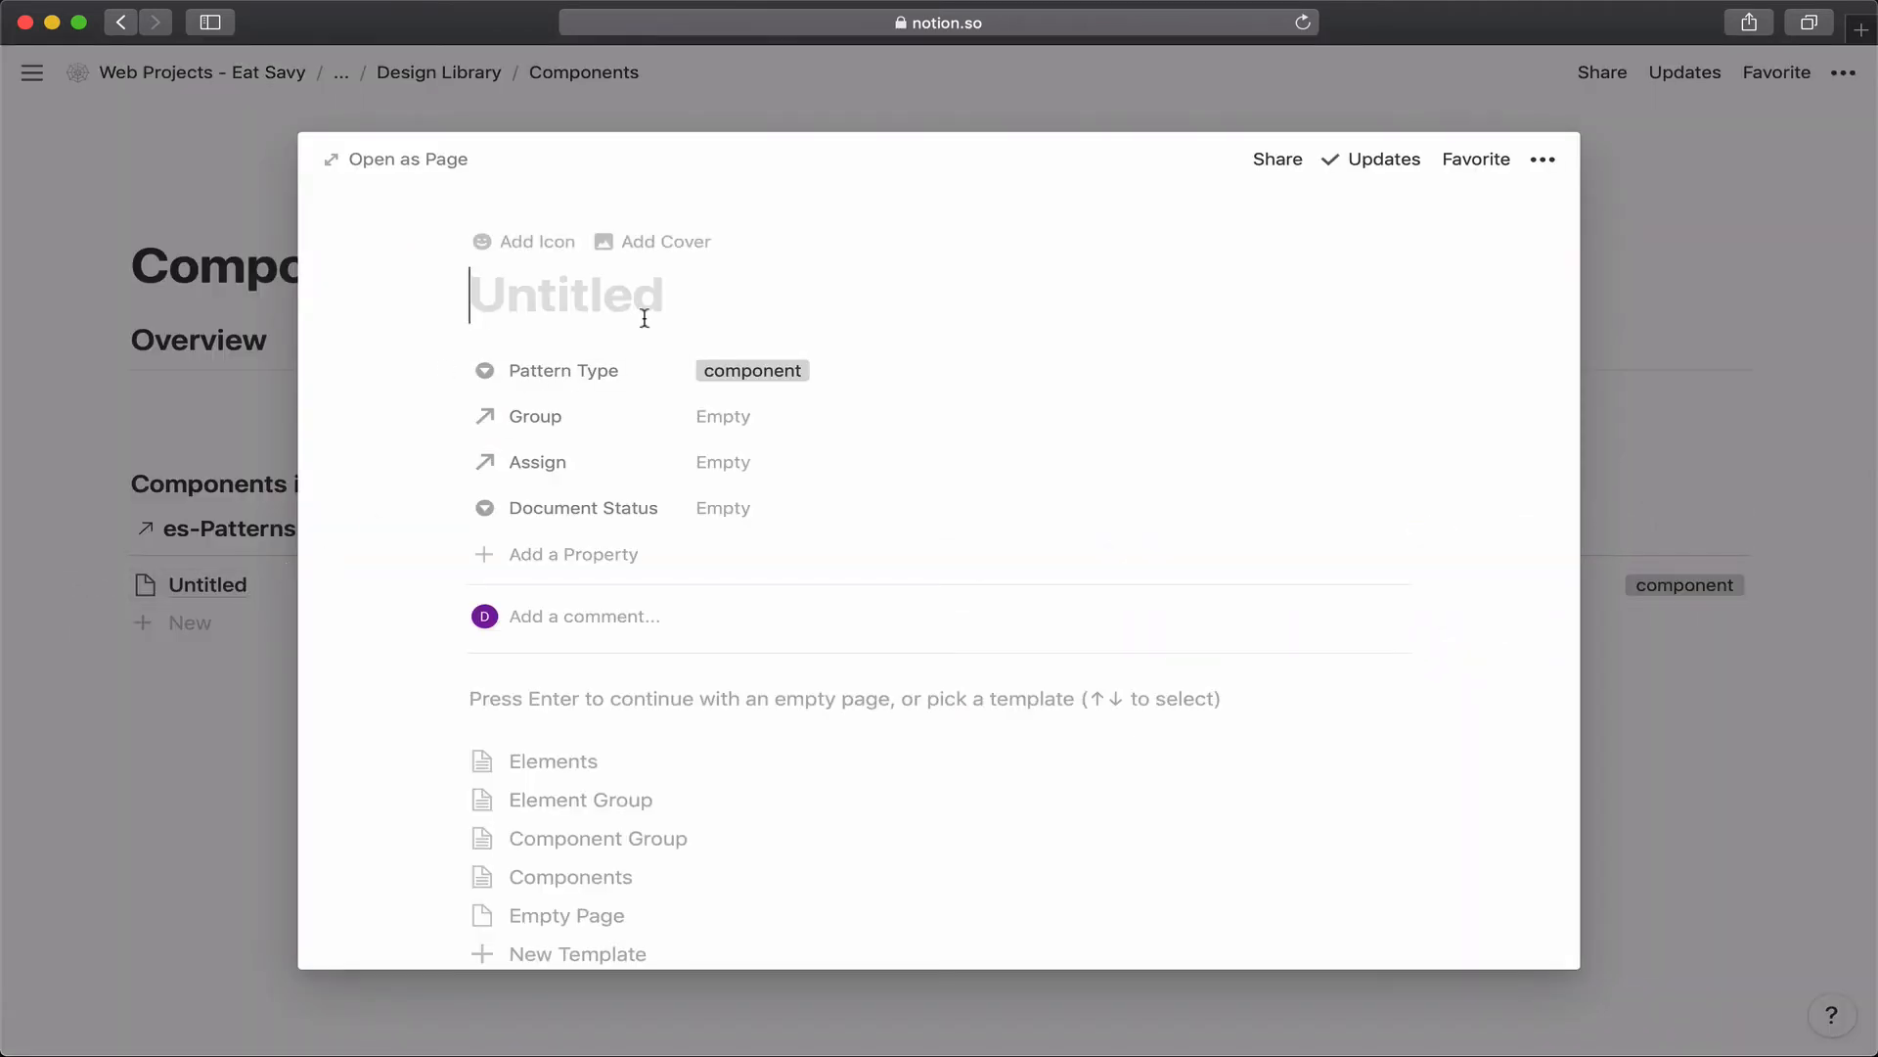
text(Globa)
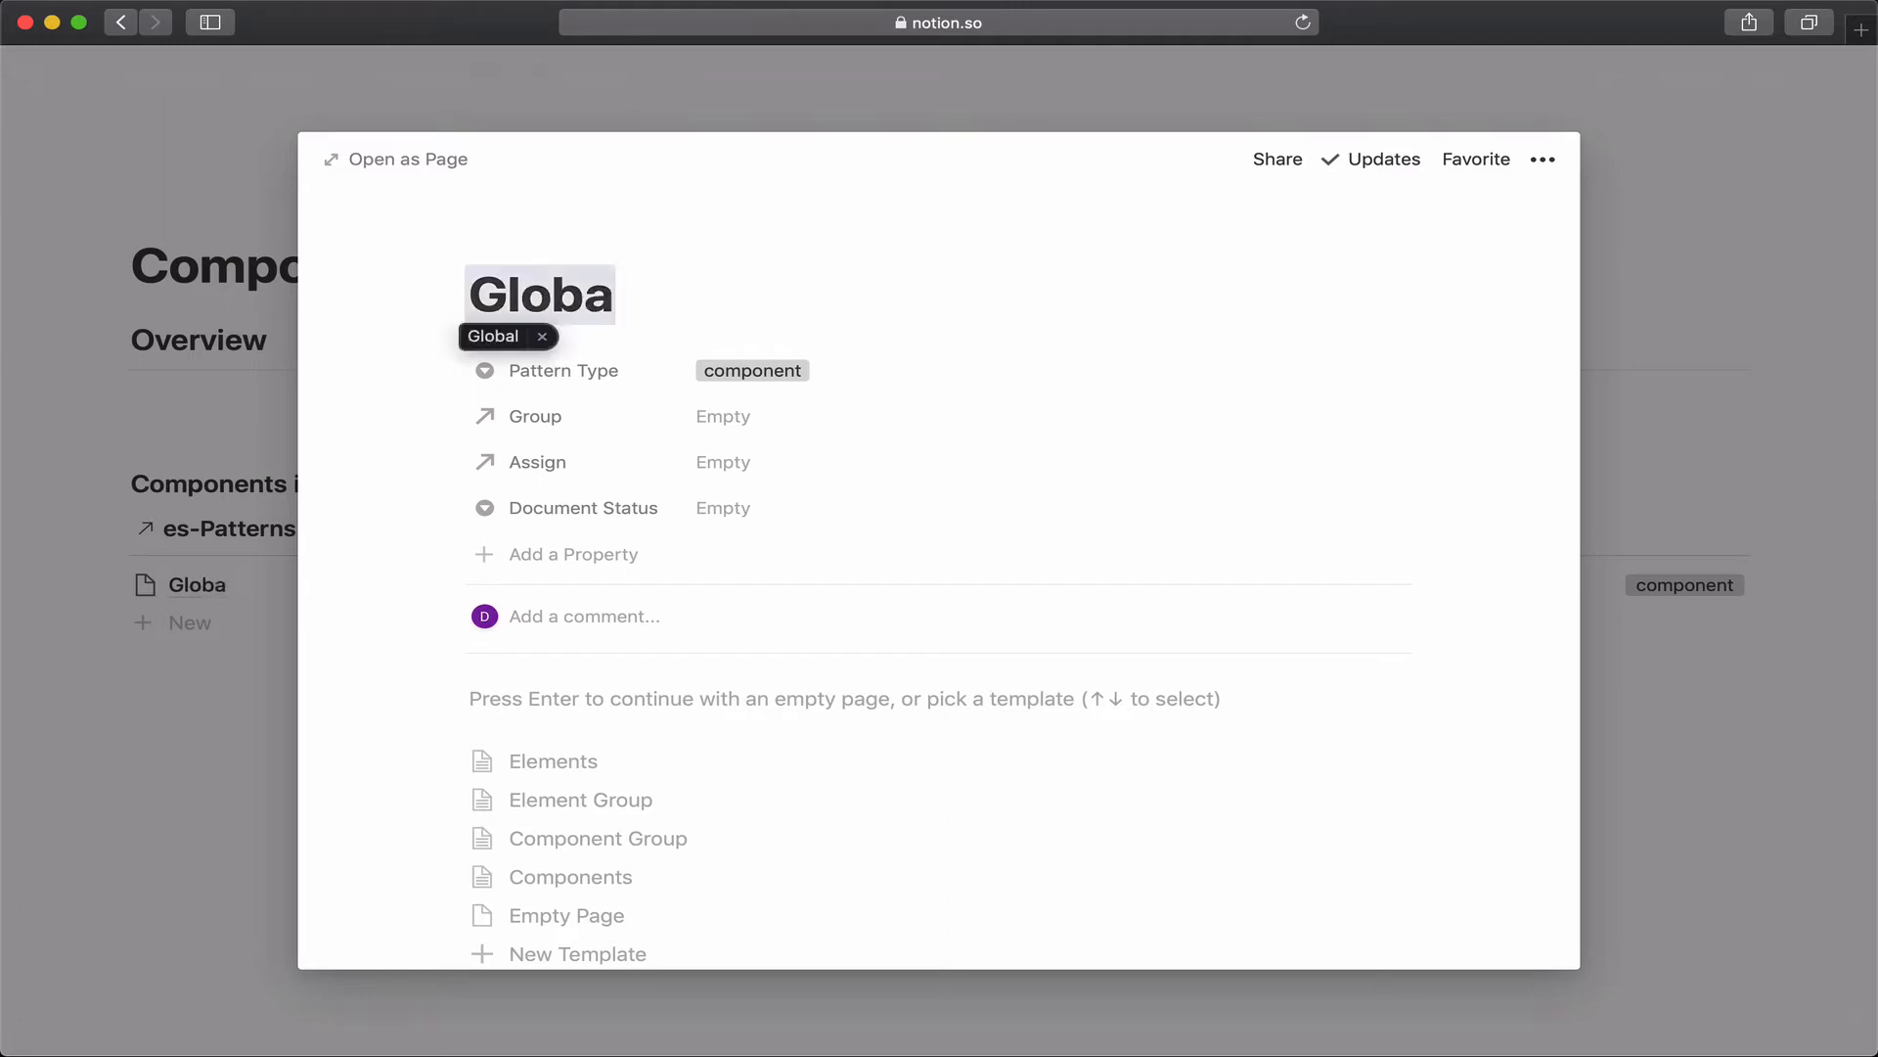
text(l Eml)
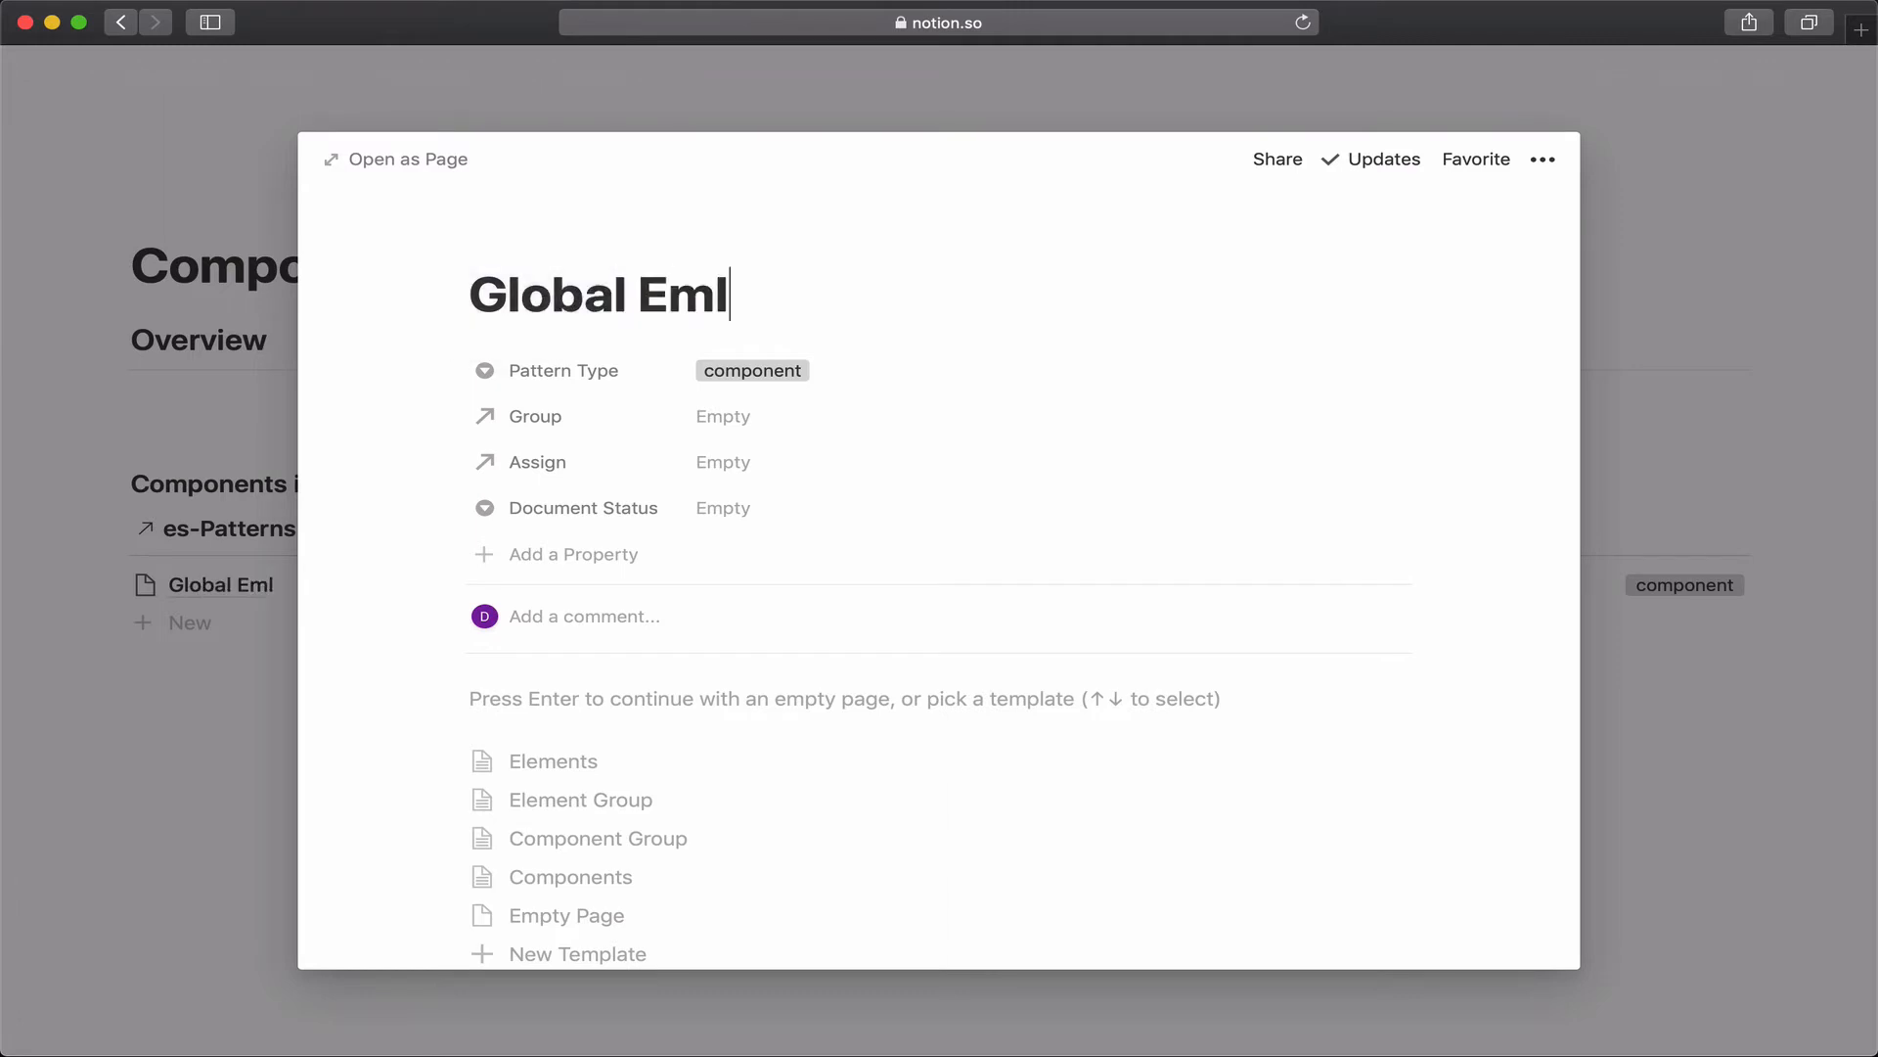
key(BackSpace)
key(BackSpace)
key(BackSpace)
text(Co)
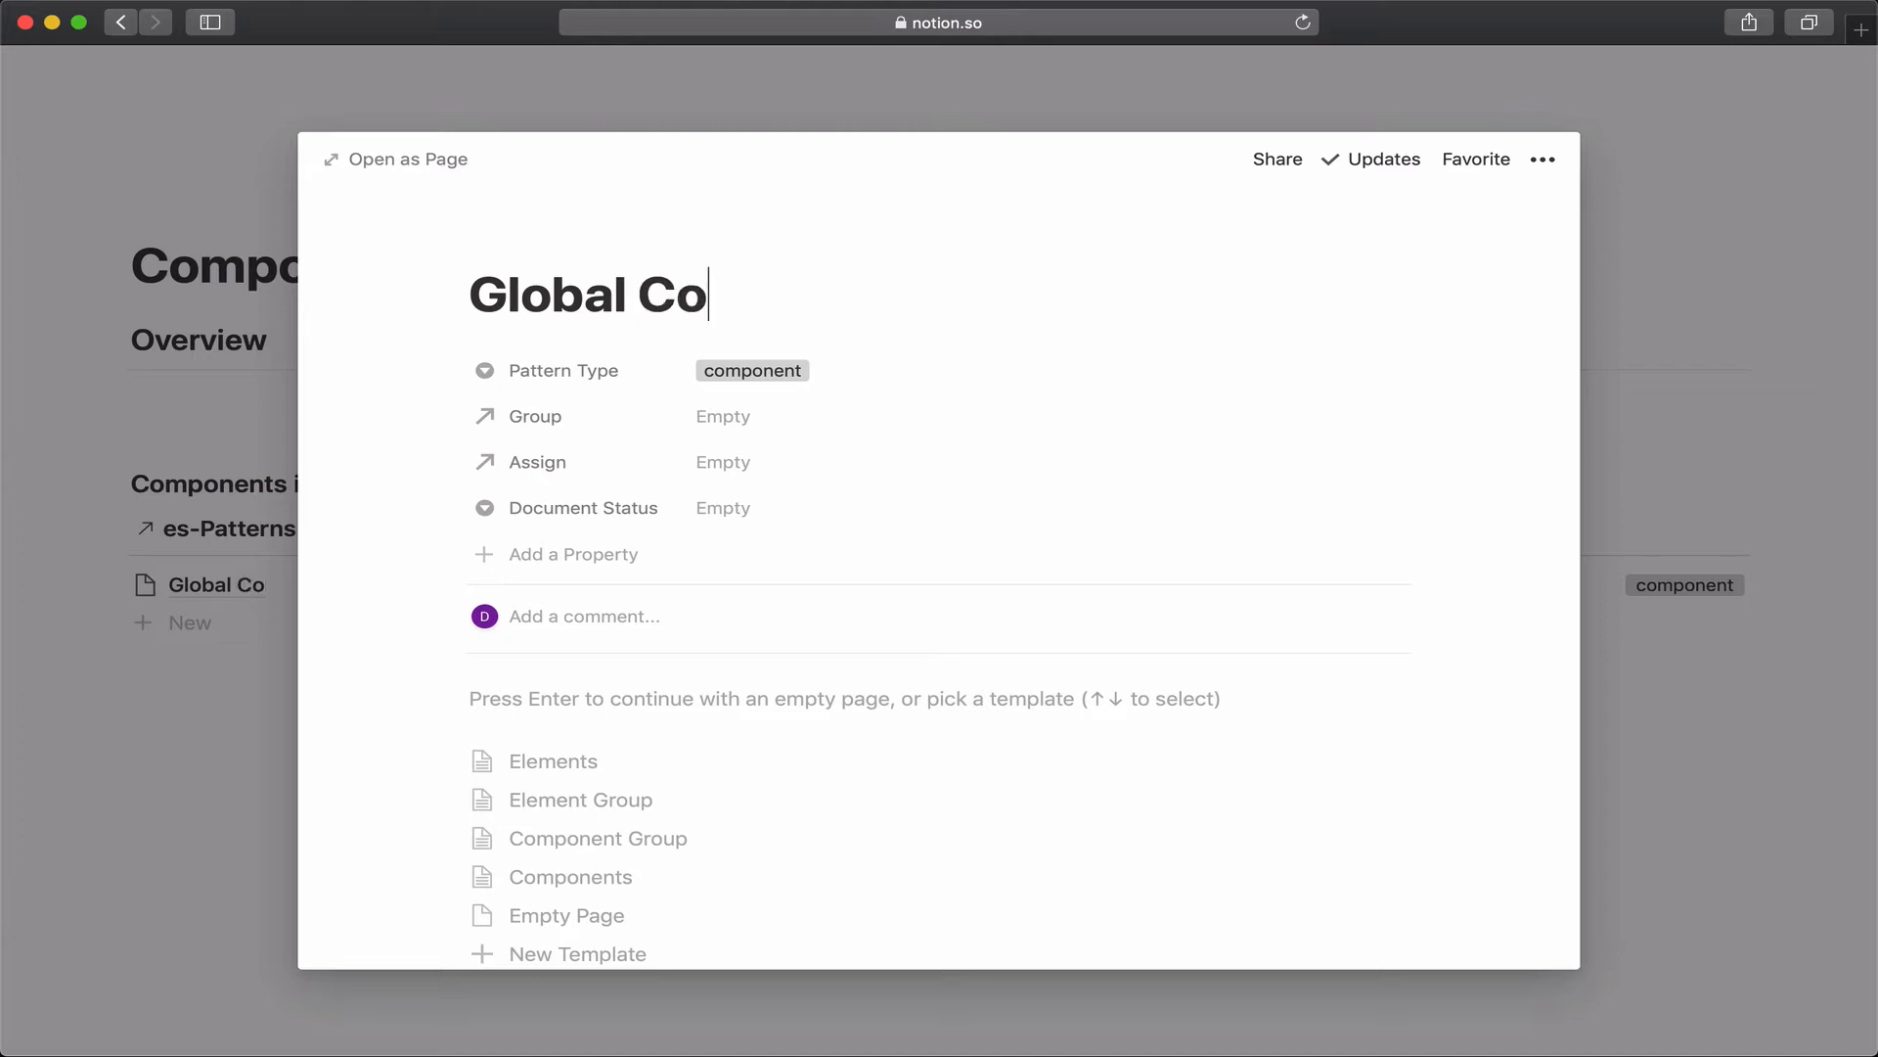
text(mponents)
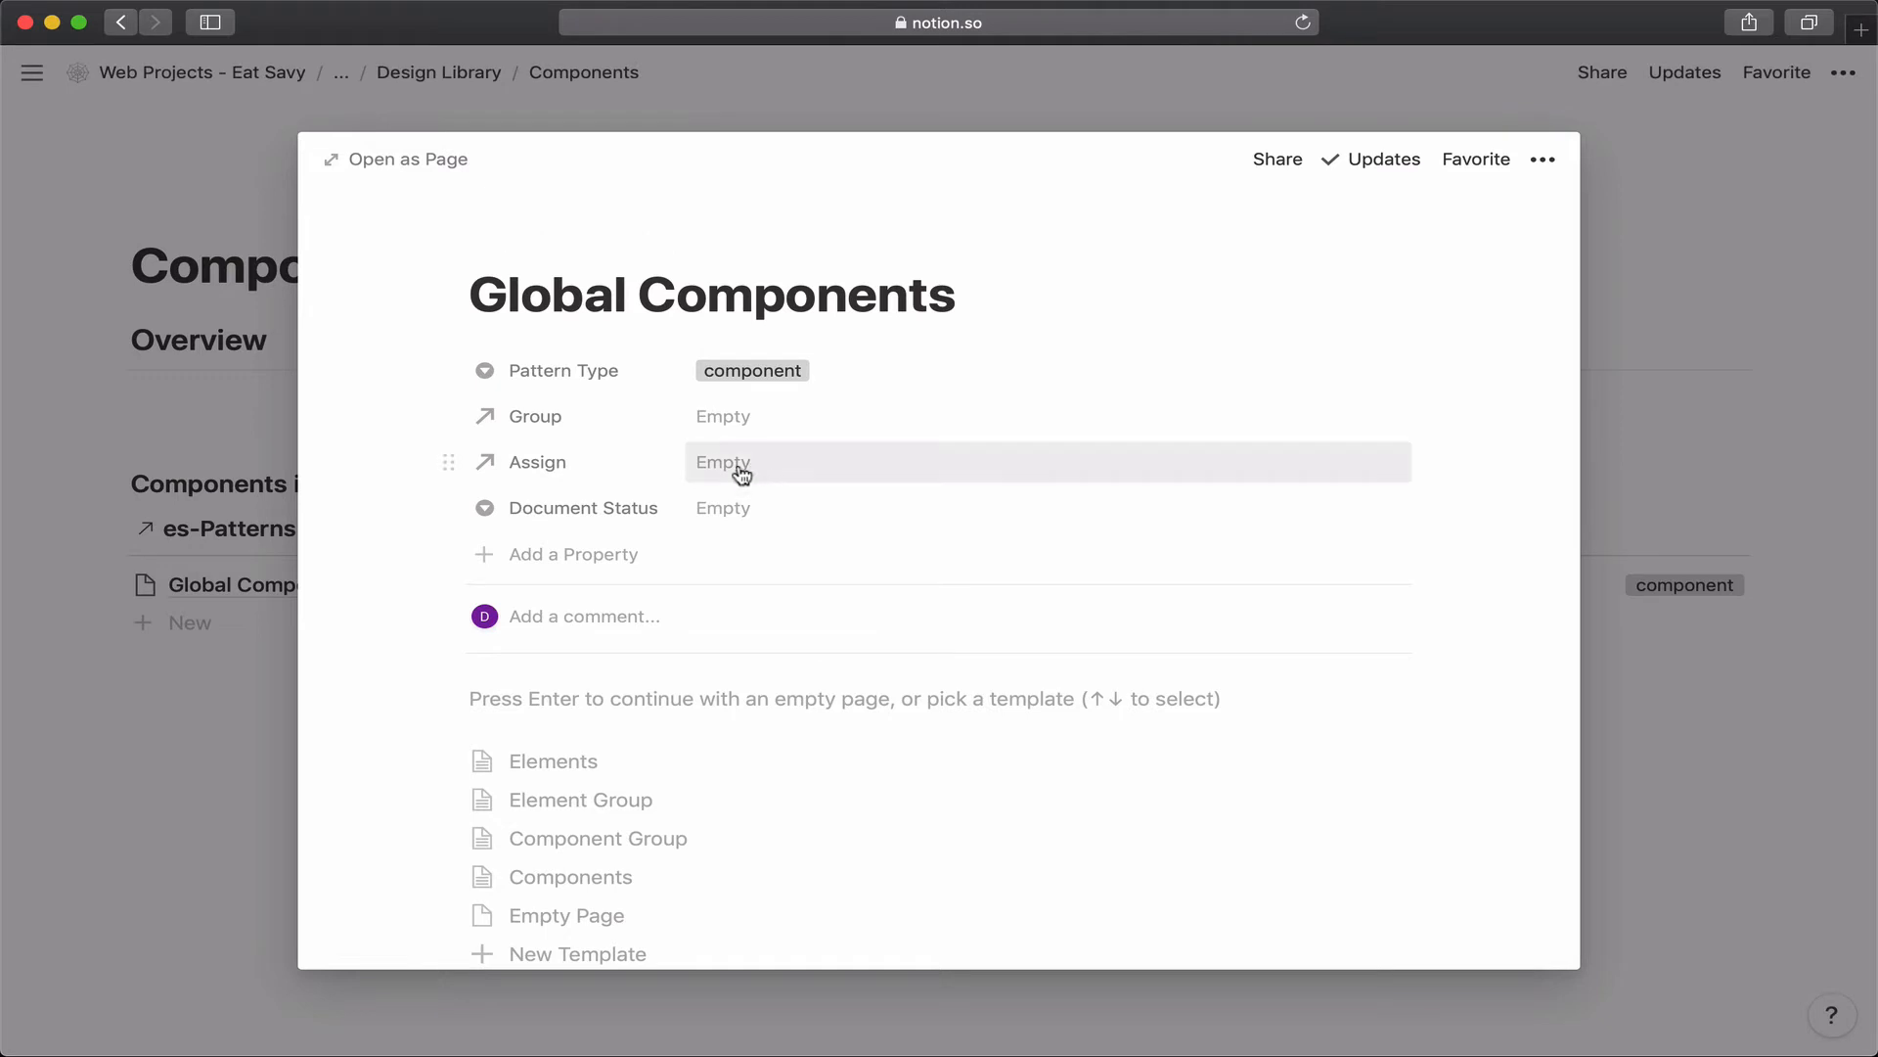
scroll(528, 642, down, 3)
click(545, 657)
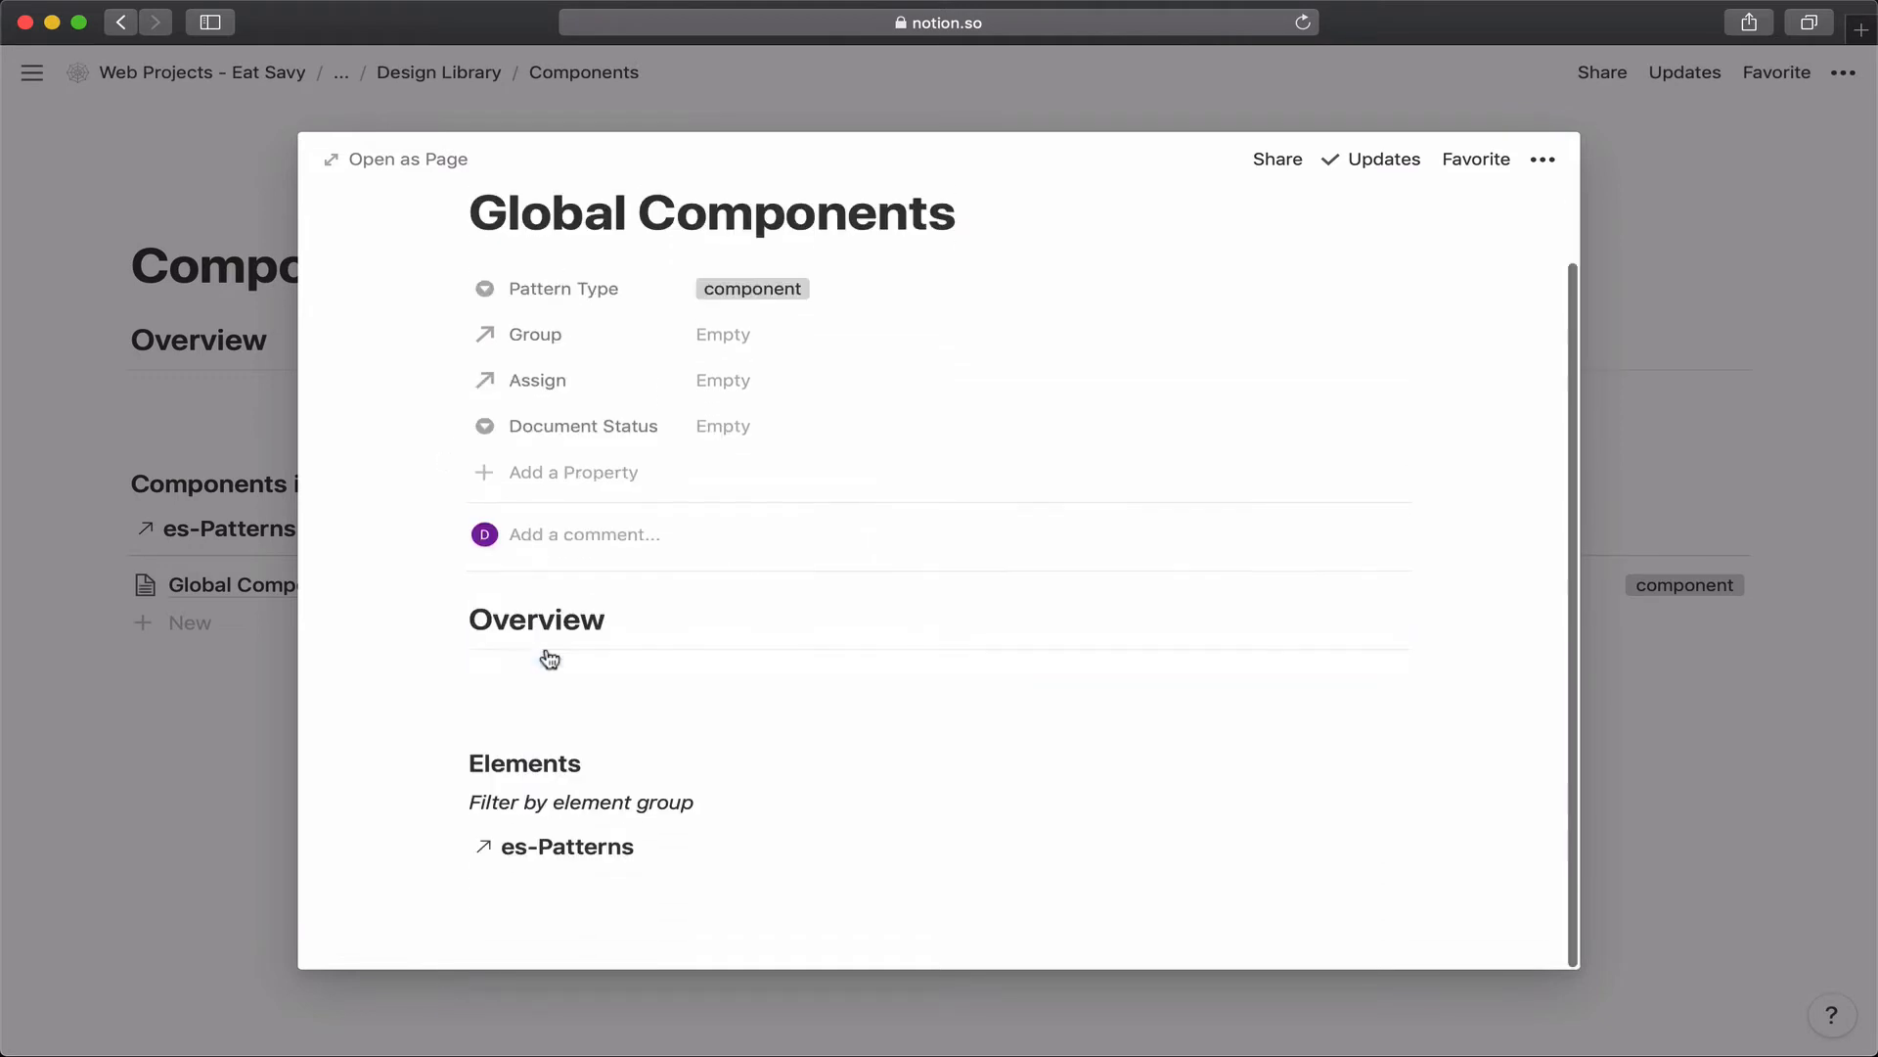
Set the filter of the es-Patterns list on the Global Components page to Group Contains Global Components.
scroll(548, 653, down, 2)
scroll(548, 654, down, 1)
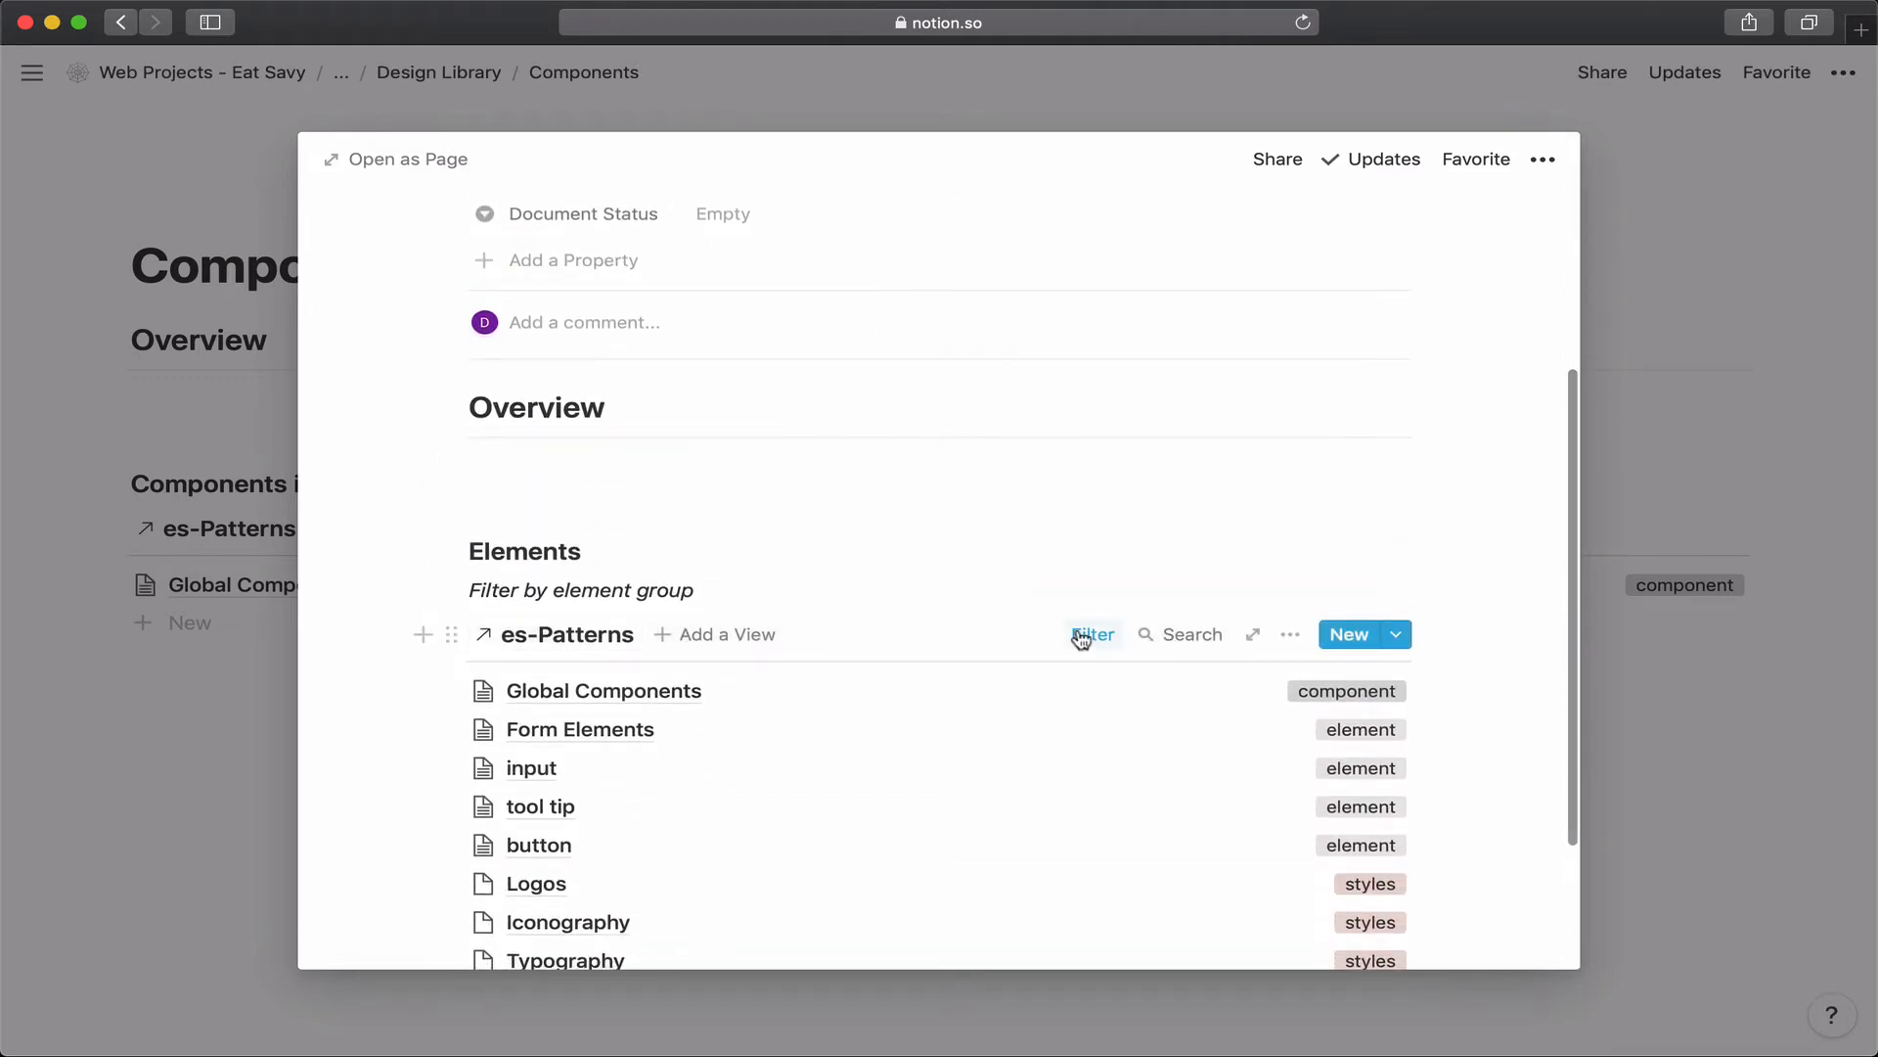
click(1088, 636)
click(1218, 695)
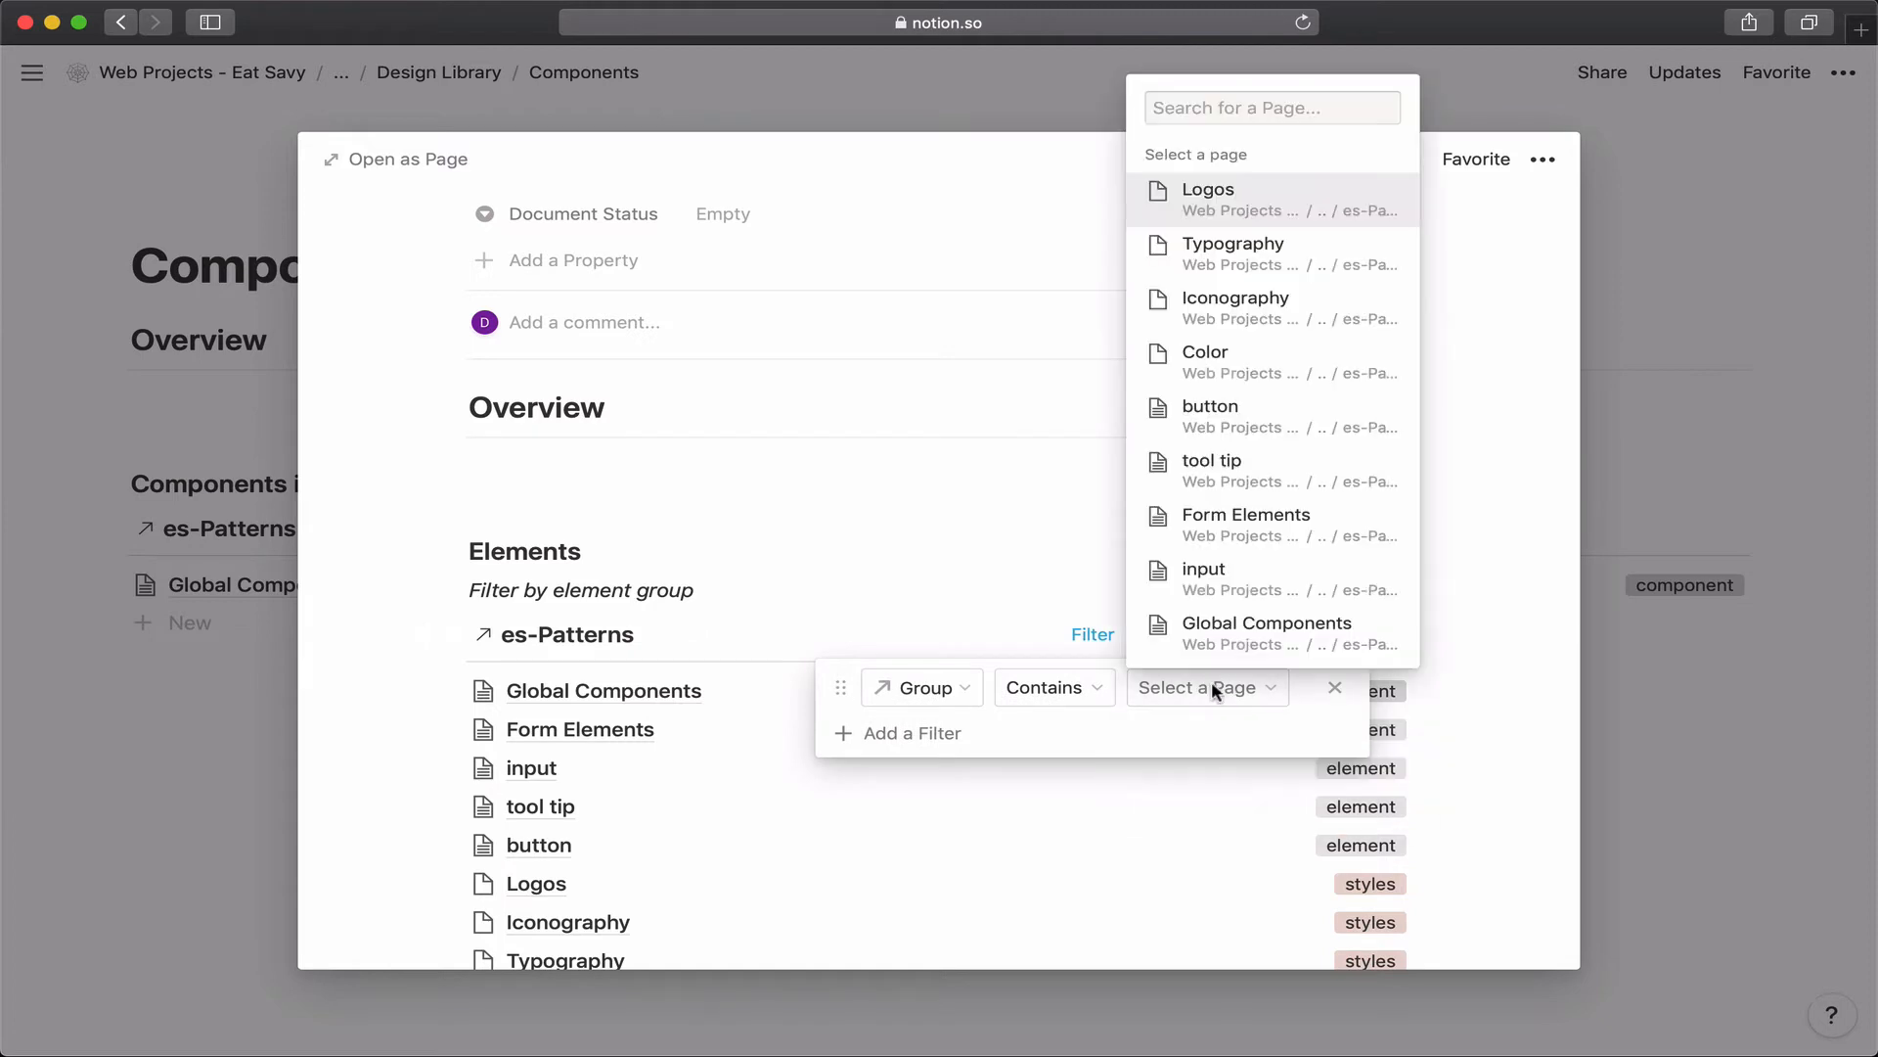
click(1224, 647)
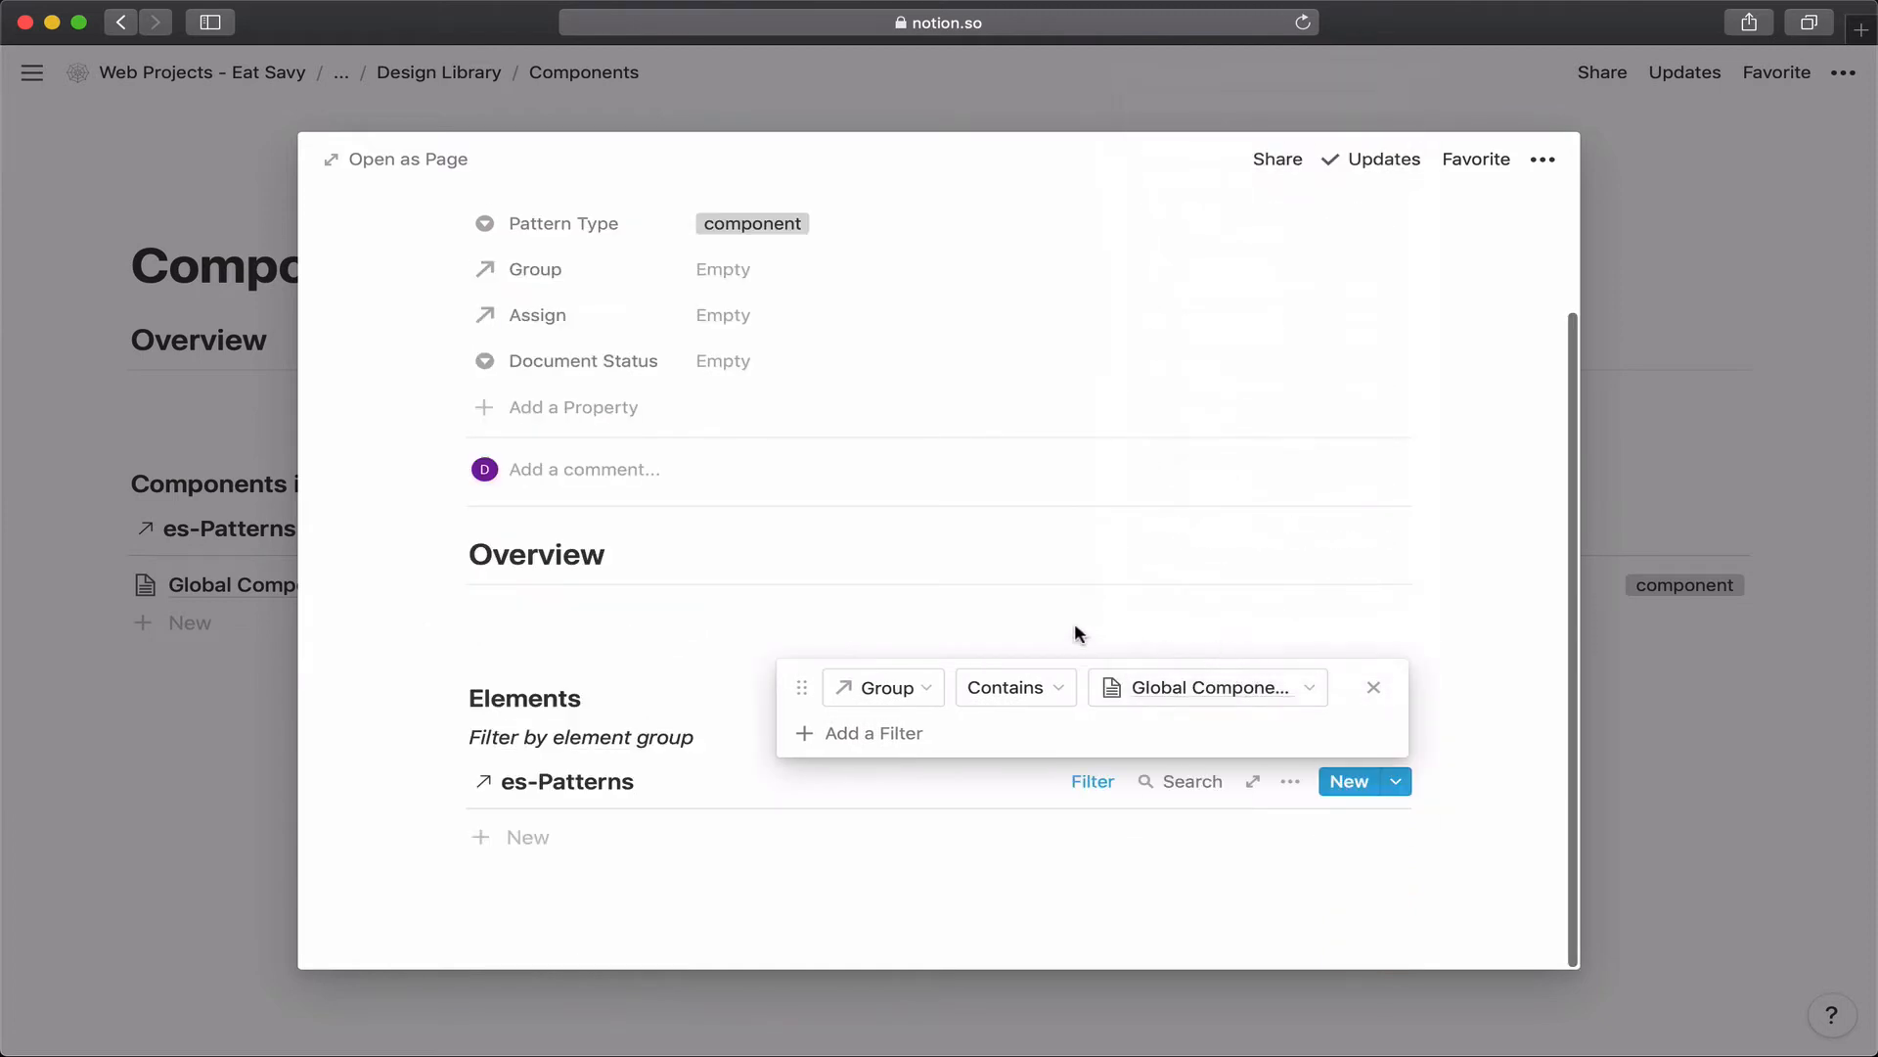
click(1027, 607)
Create an entry titled "Header" in the es-Patterns list of the Global Components page.
click(568, 834)
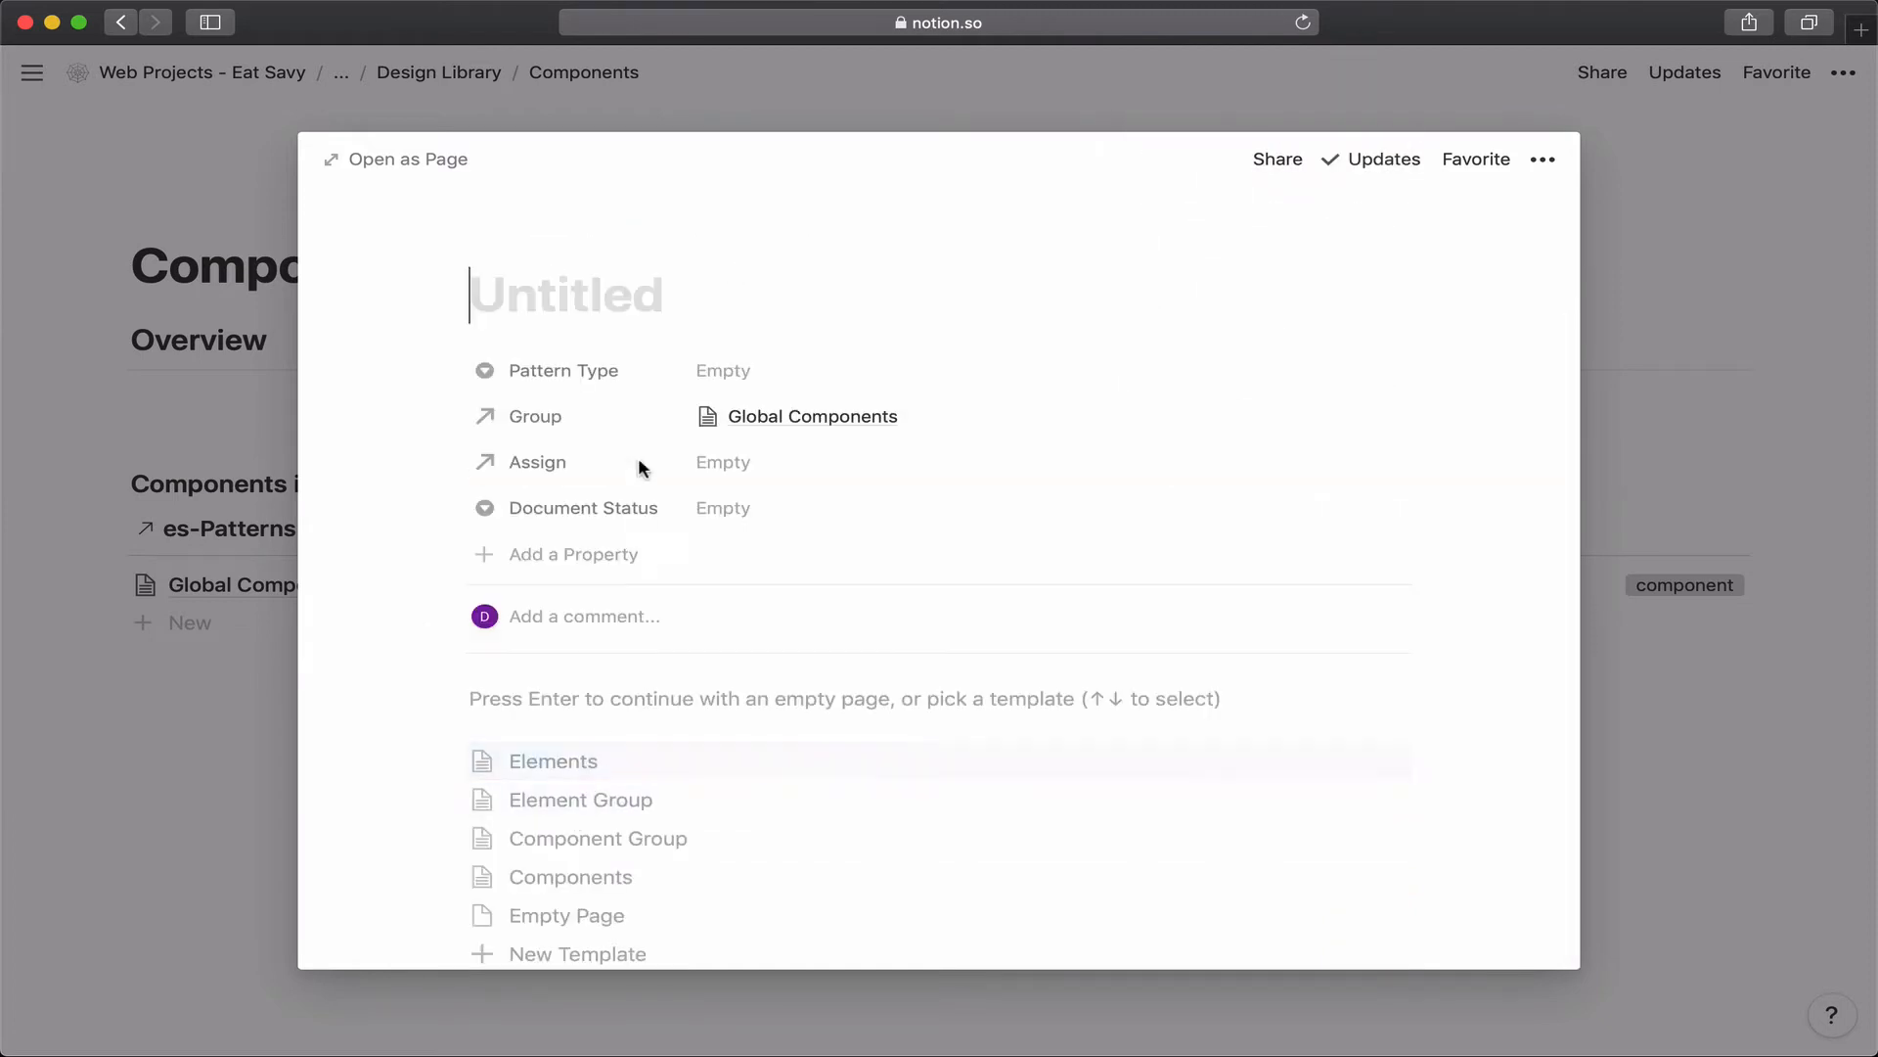
text(HEader)
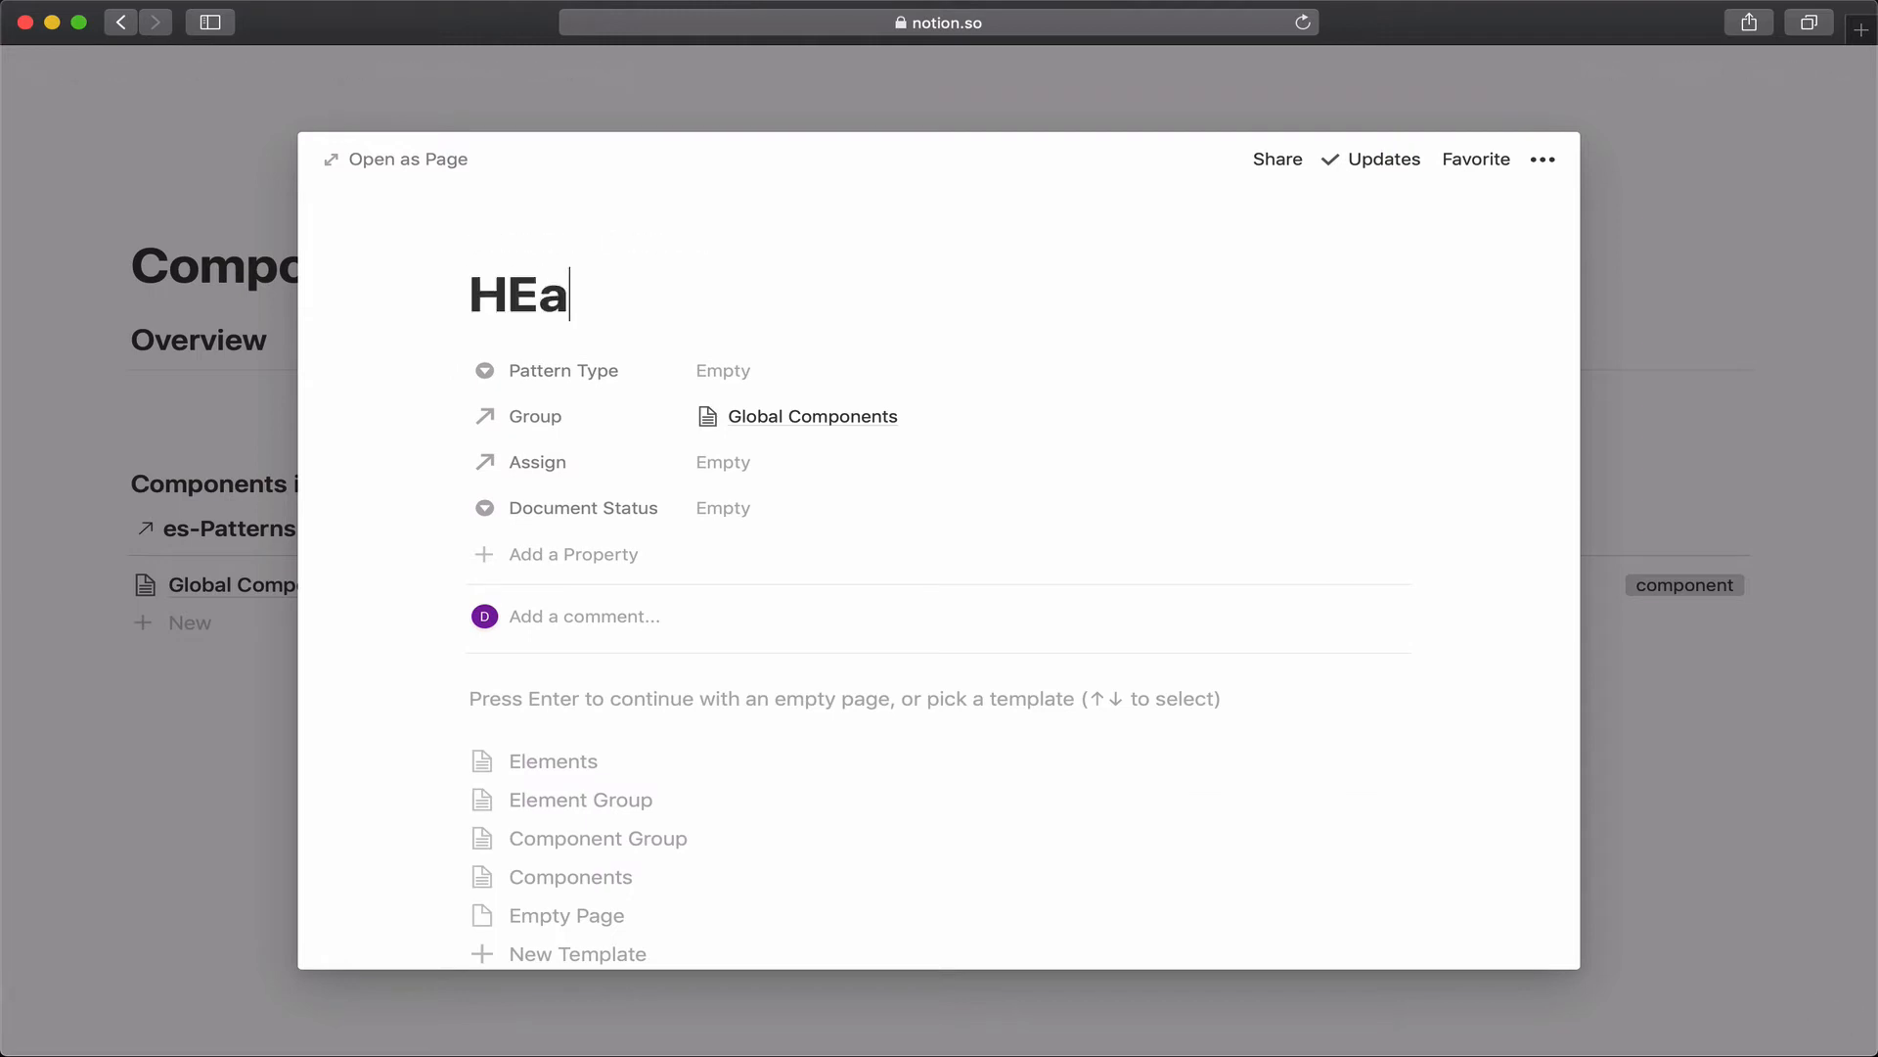
key(BackSpace)
key(BackSpace)
key(BackSpace)
key(BackSpace)
key(BackSpace)
text(eader)
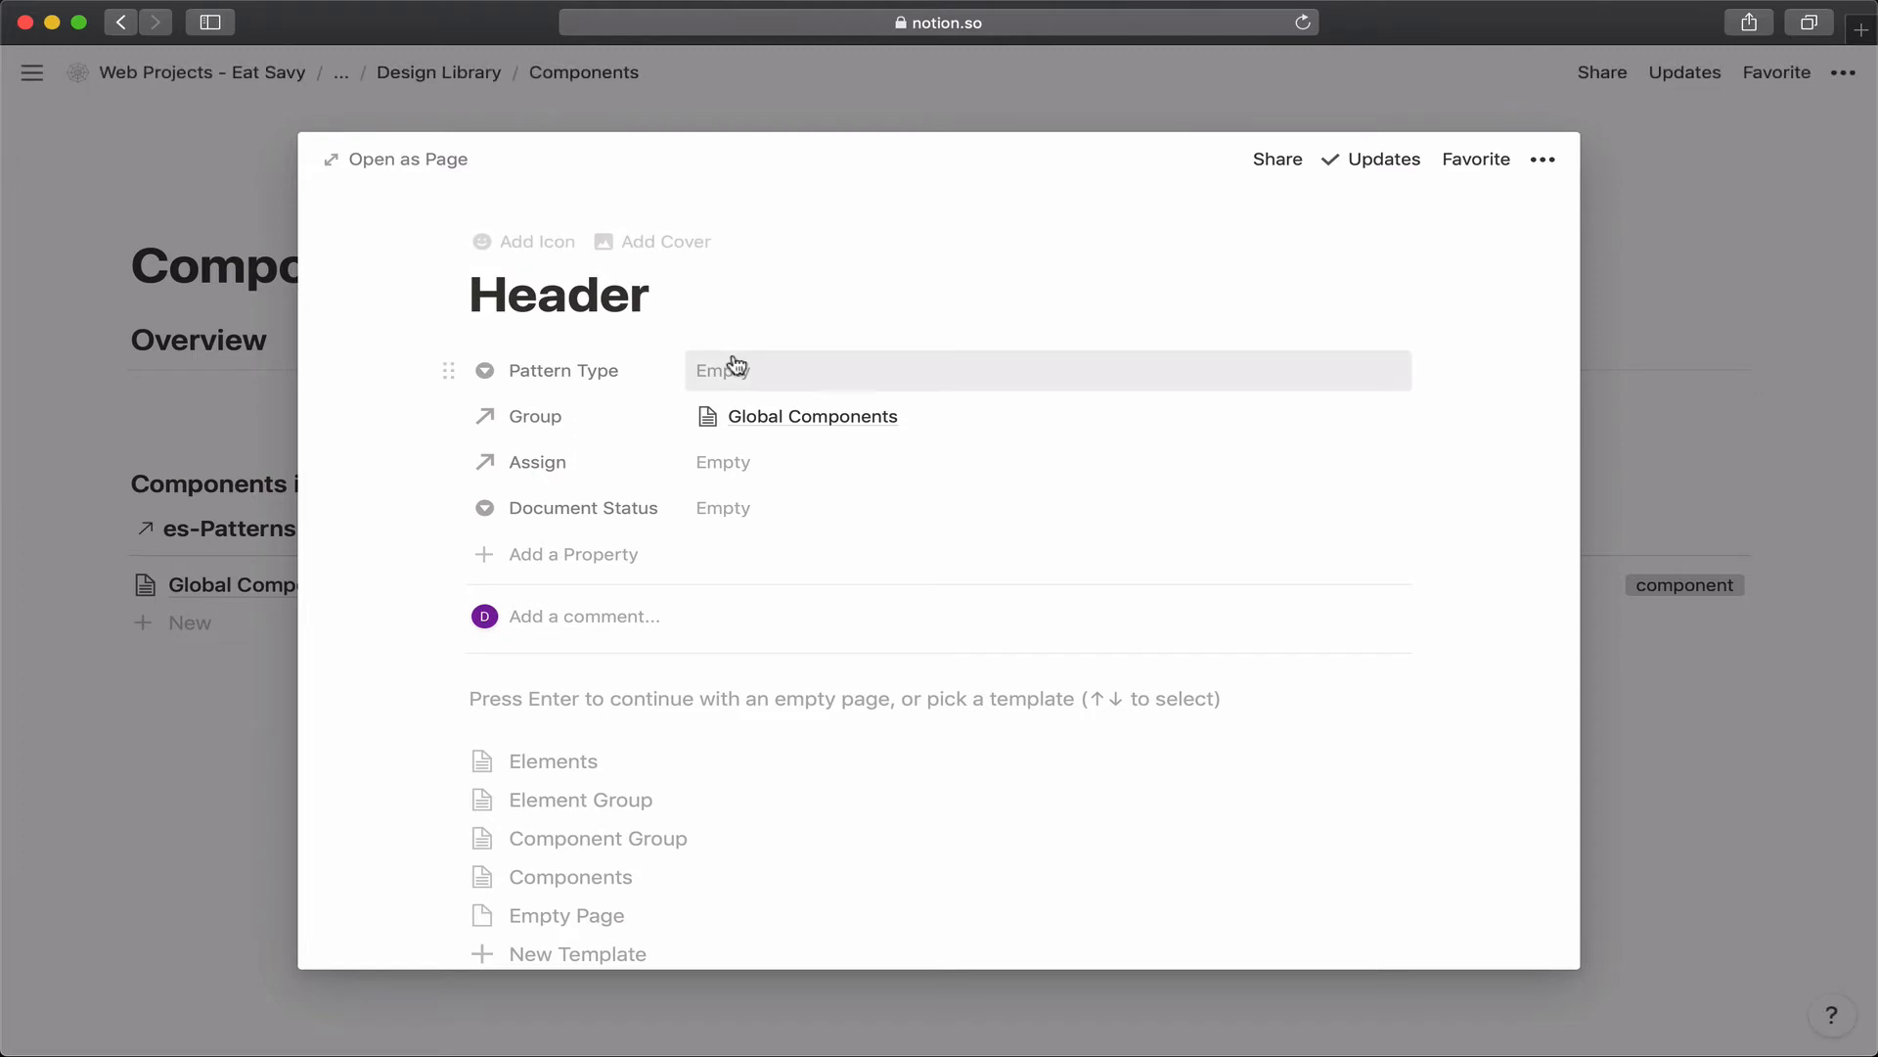
Apply the Components template to the Header page, look over its sections and return to Global Components.
click(626, 877)
scroll(632, 704, down, 2)
scroll(632, 704, down, 5)
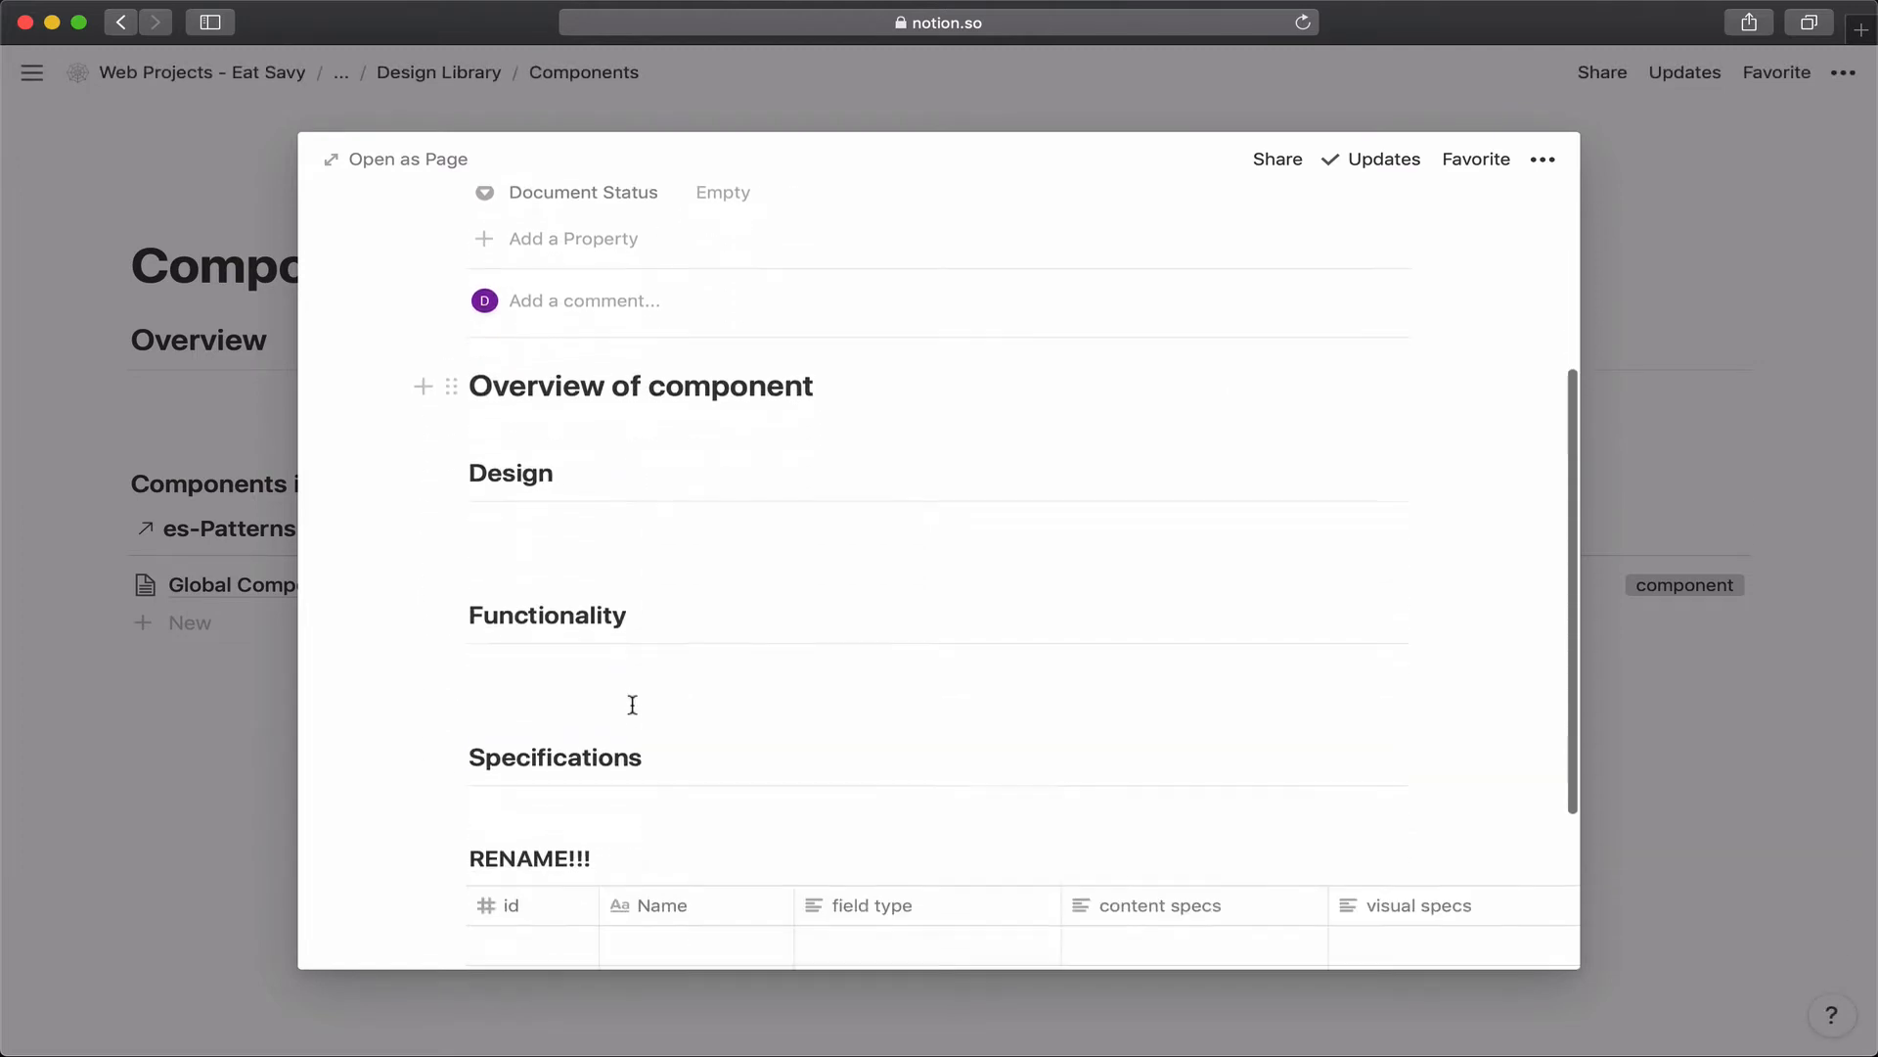
scroll(632, 705, up, 6)
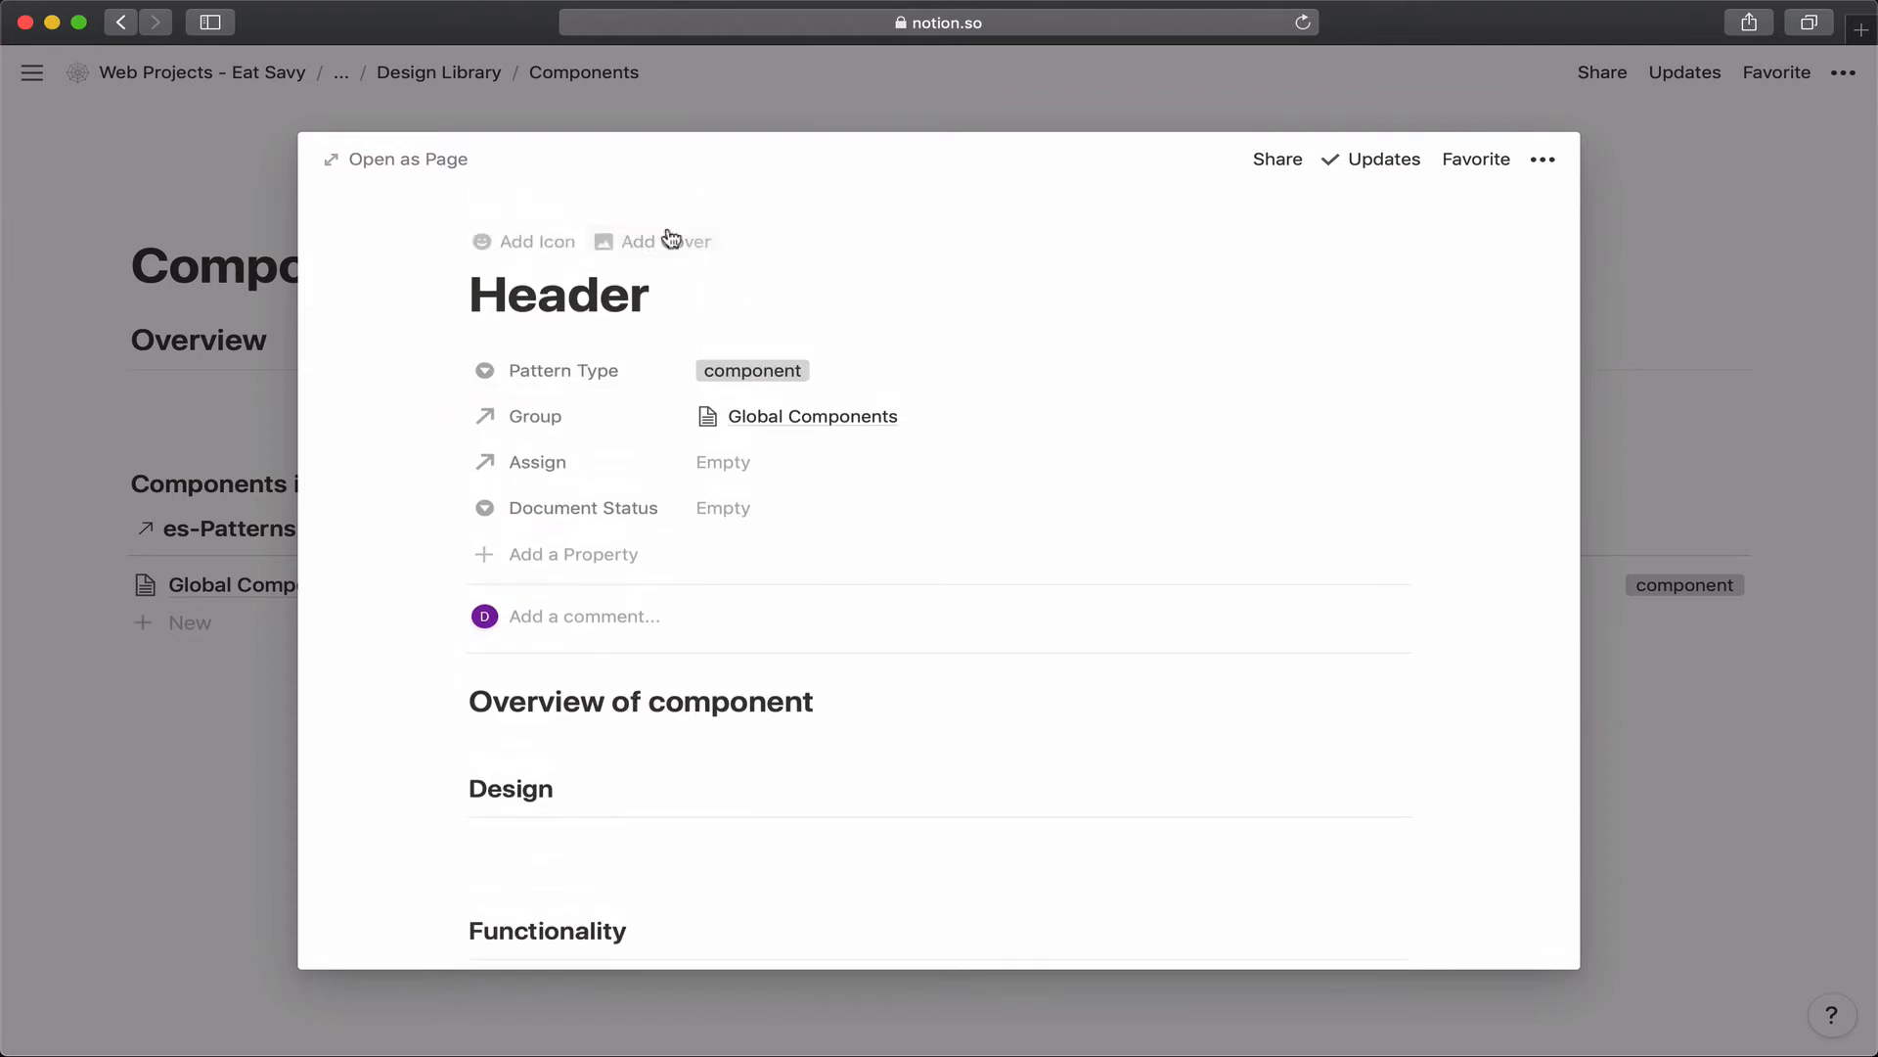
key(super+bracketleft)
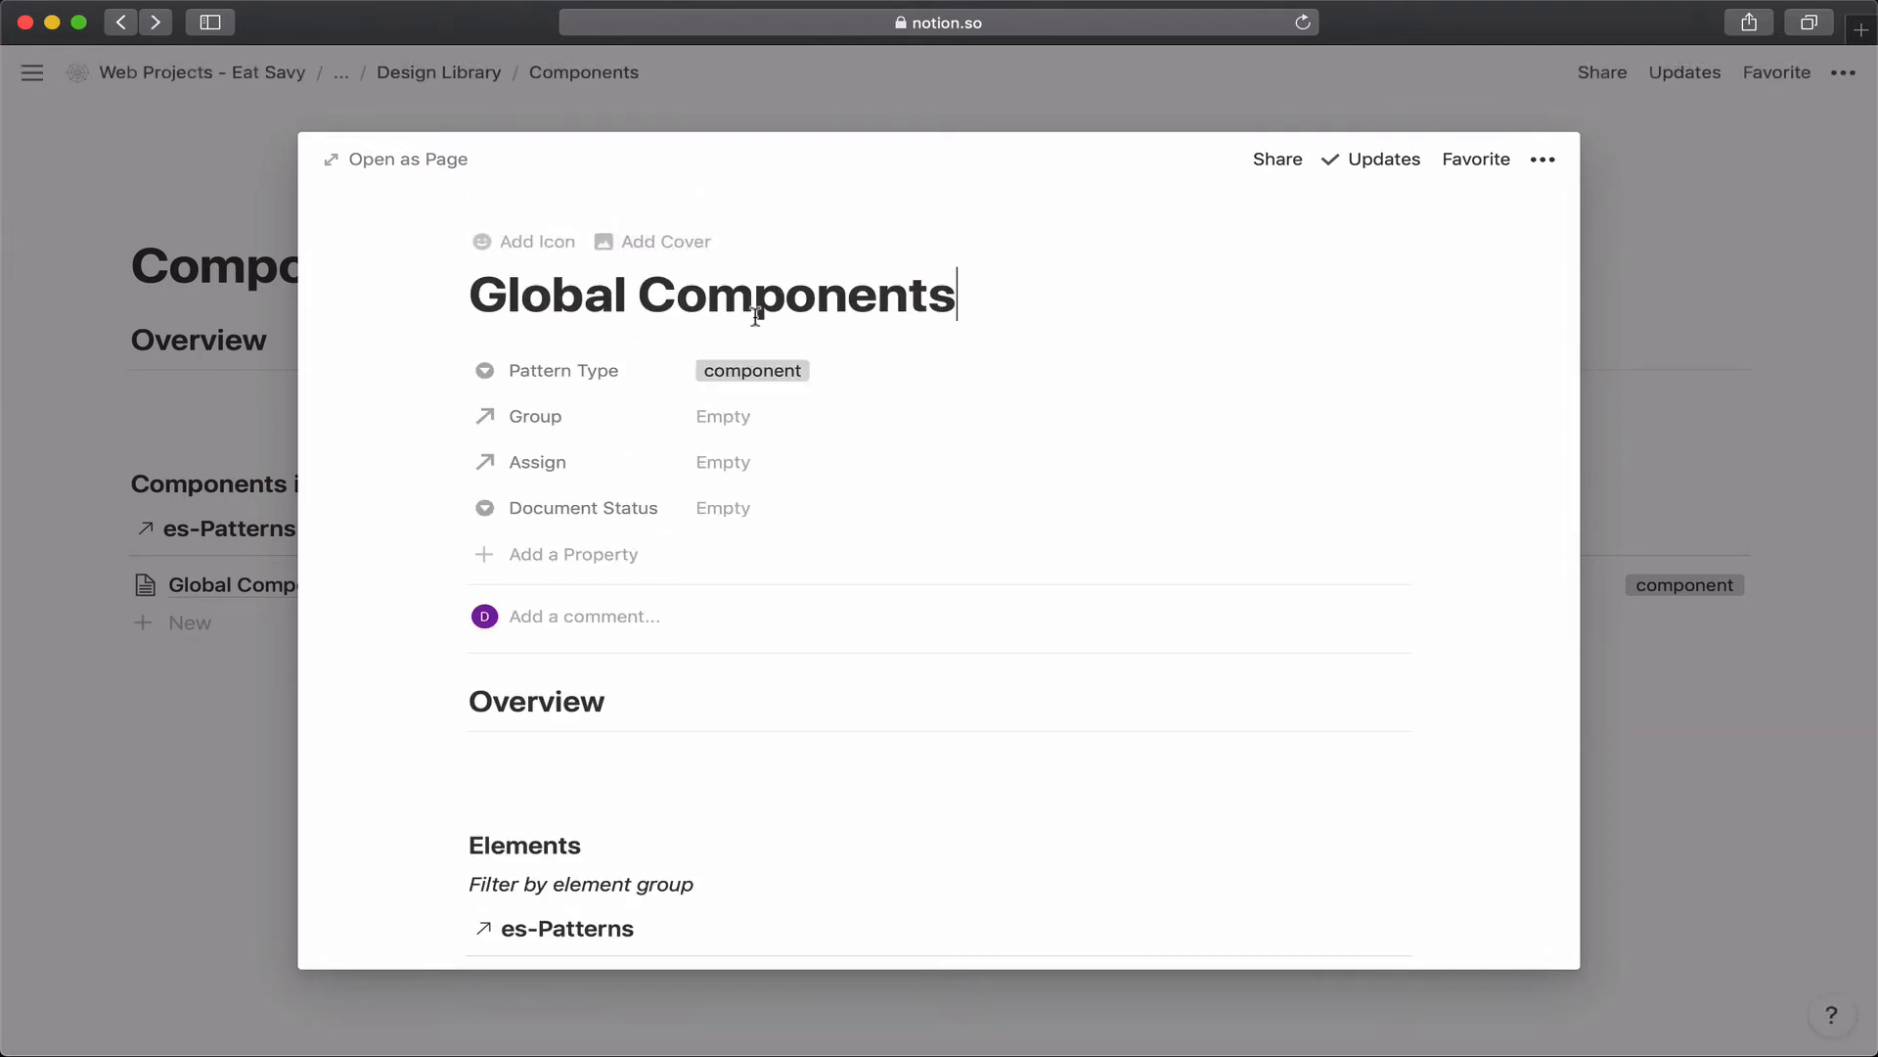
Add a "Footer" entry to the Global Components list using the Components template.
scroll(727, 568, down, 3)
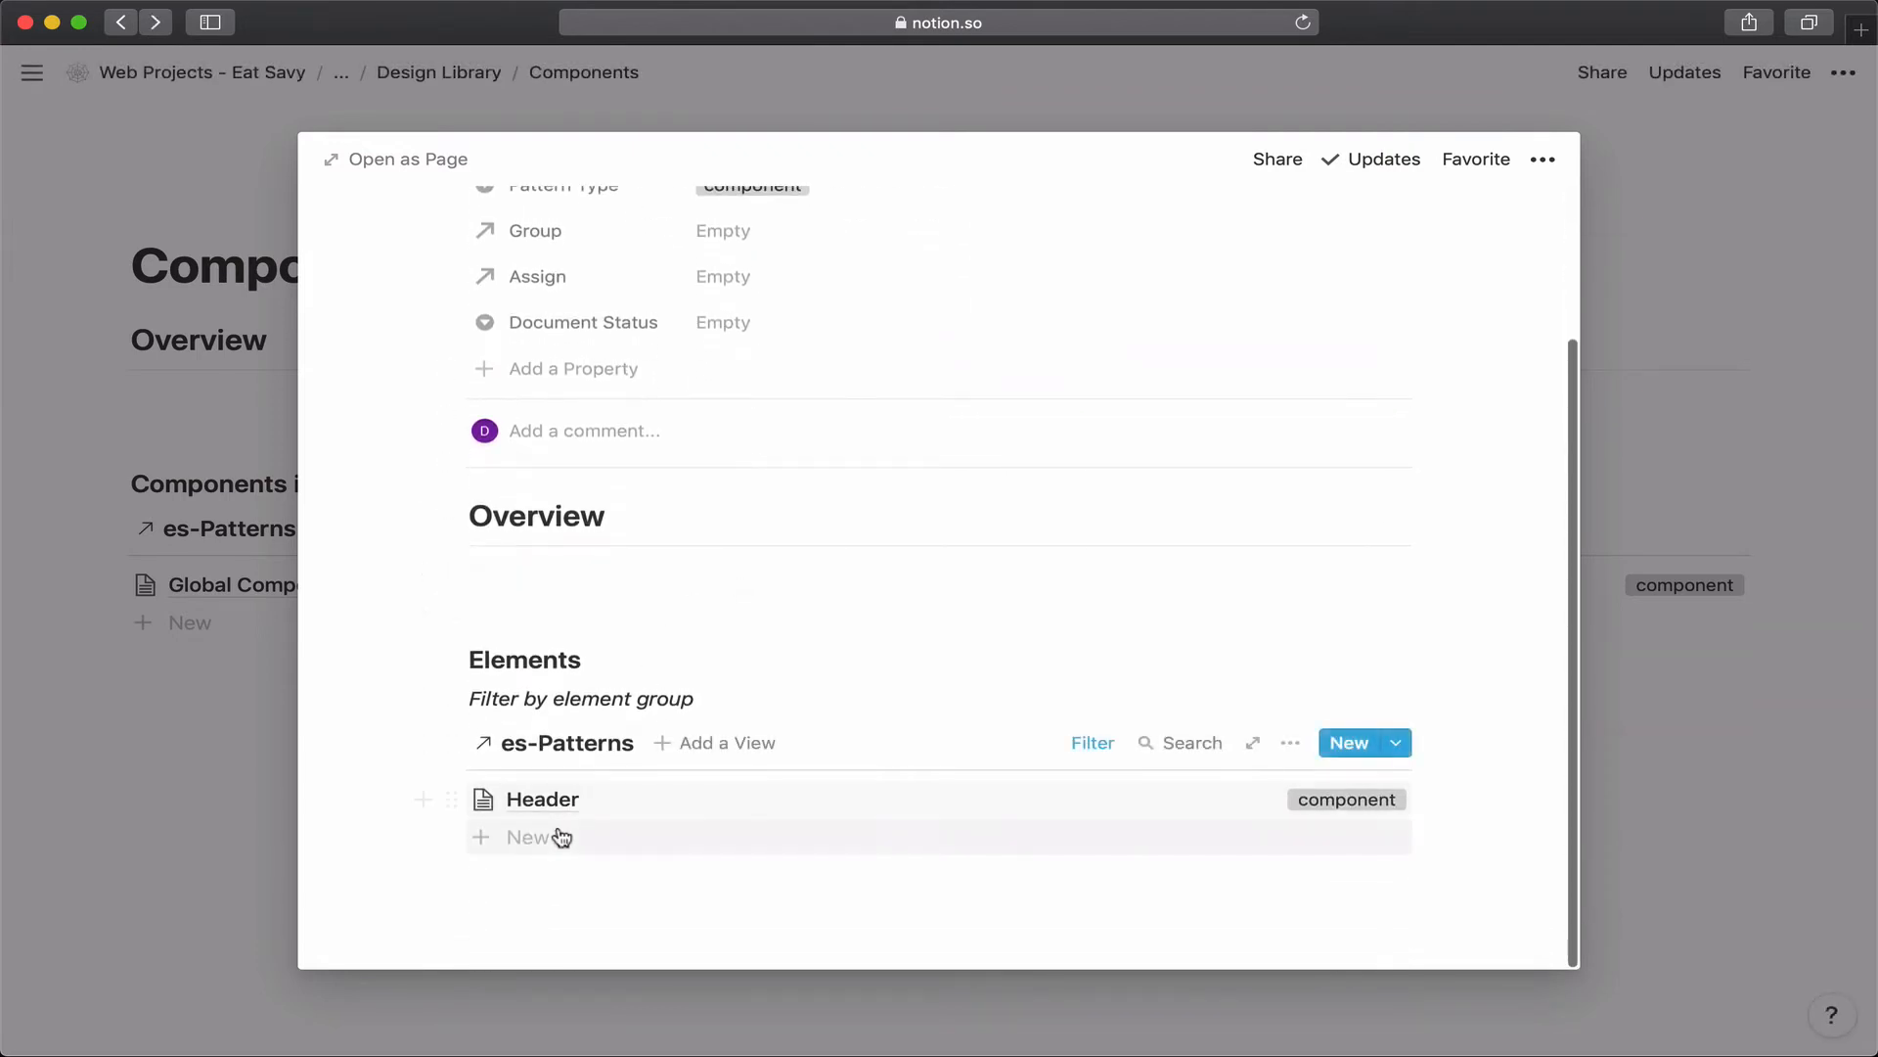
click(558, 834)
text(Footer)
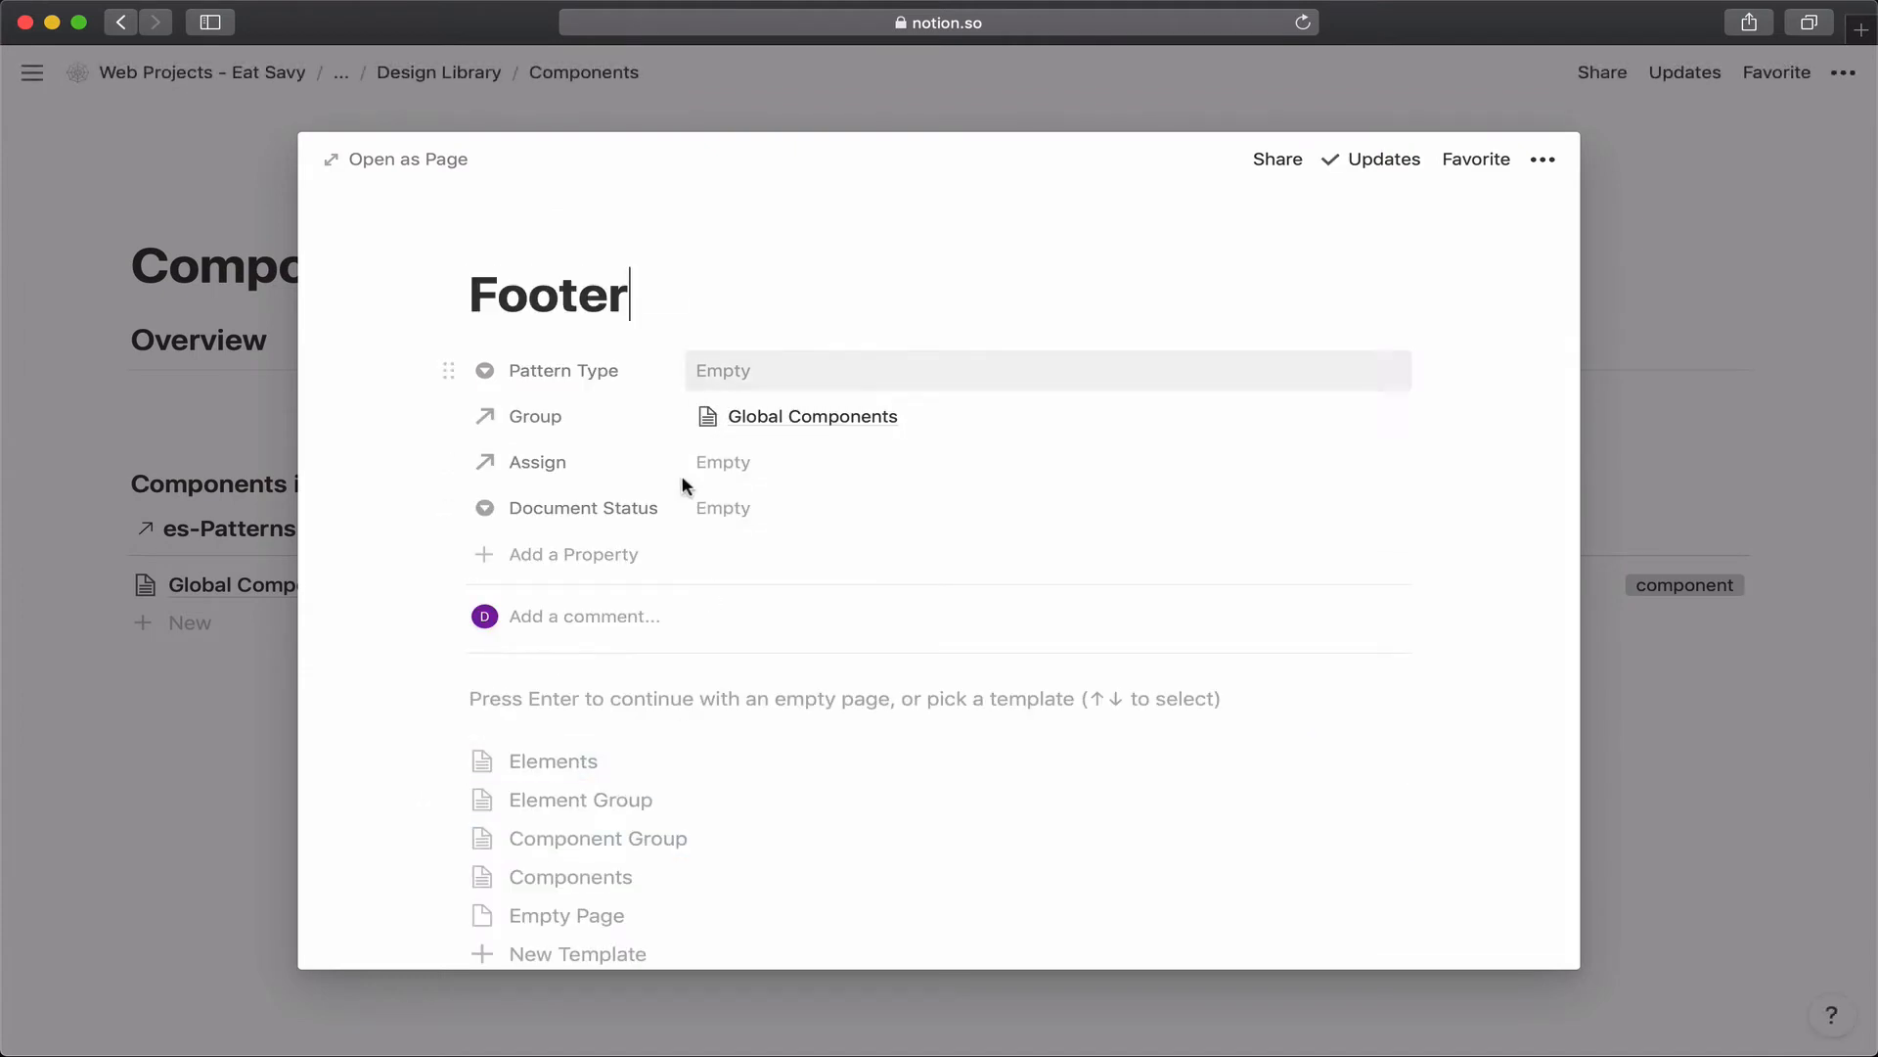
click(601, 875)
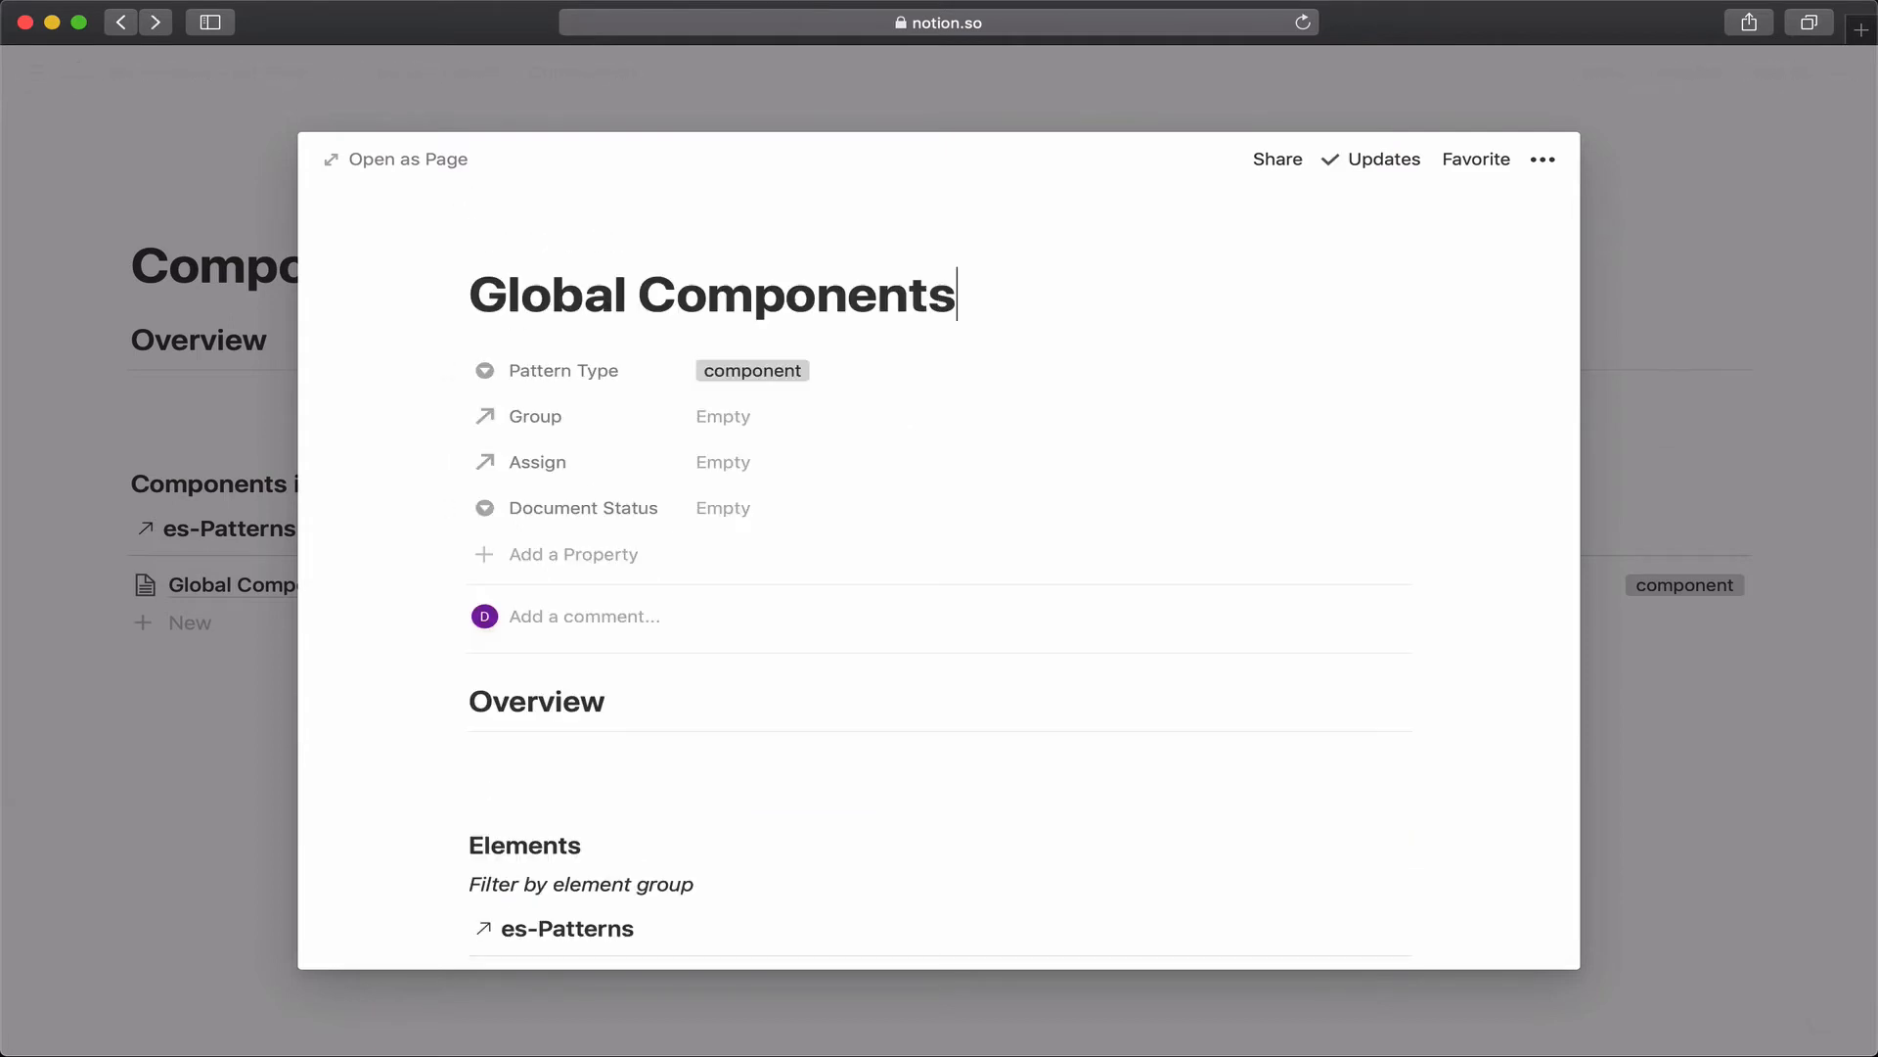
Add a "Navigation" entry to the Global Components list using the Components template, and close its page.
scroll(783, 431, down, 3)
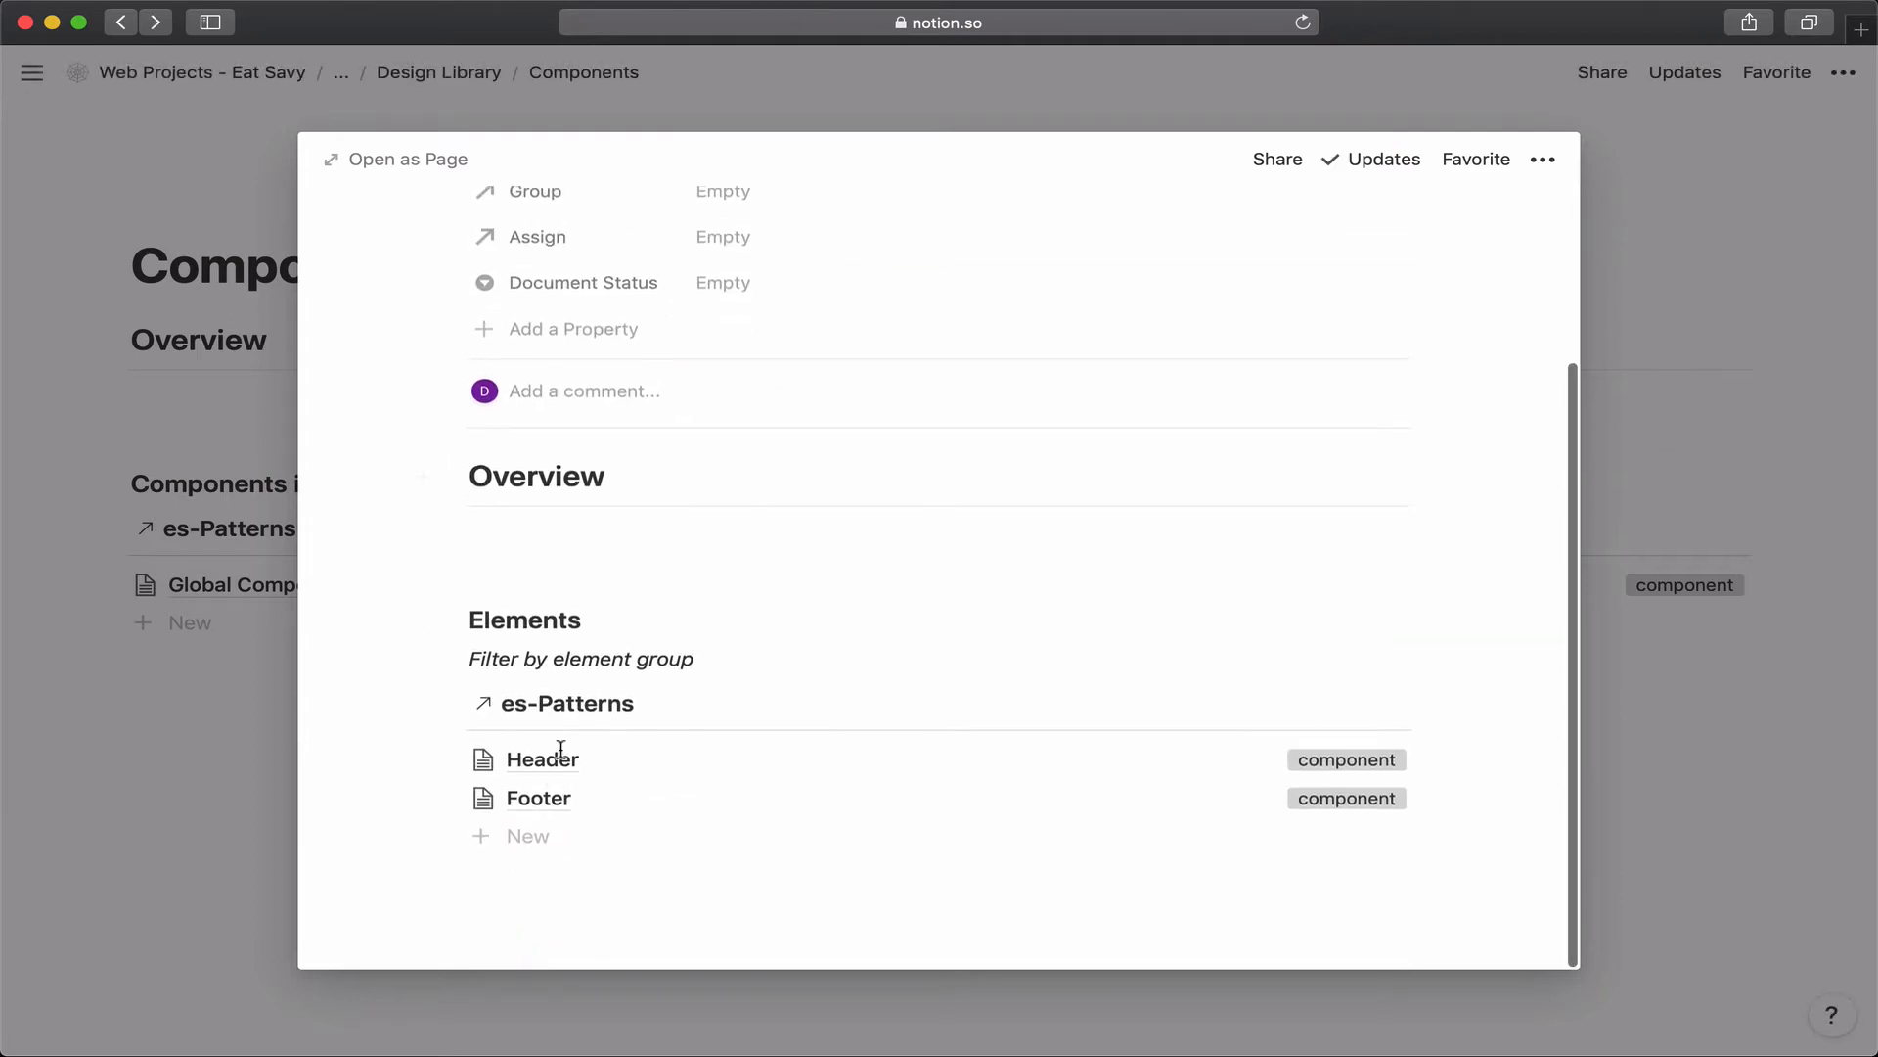
click(531, 837)
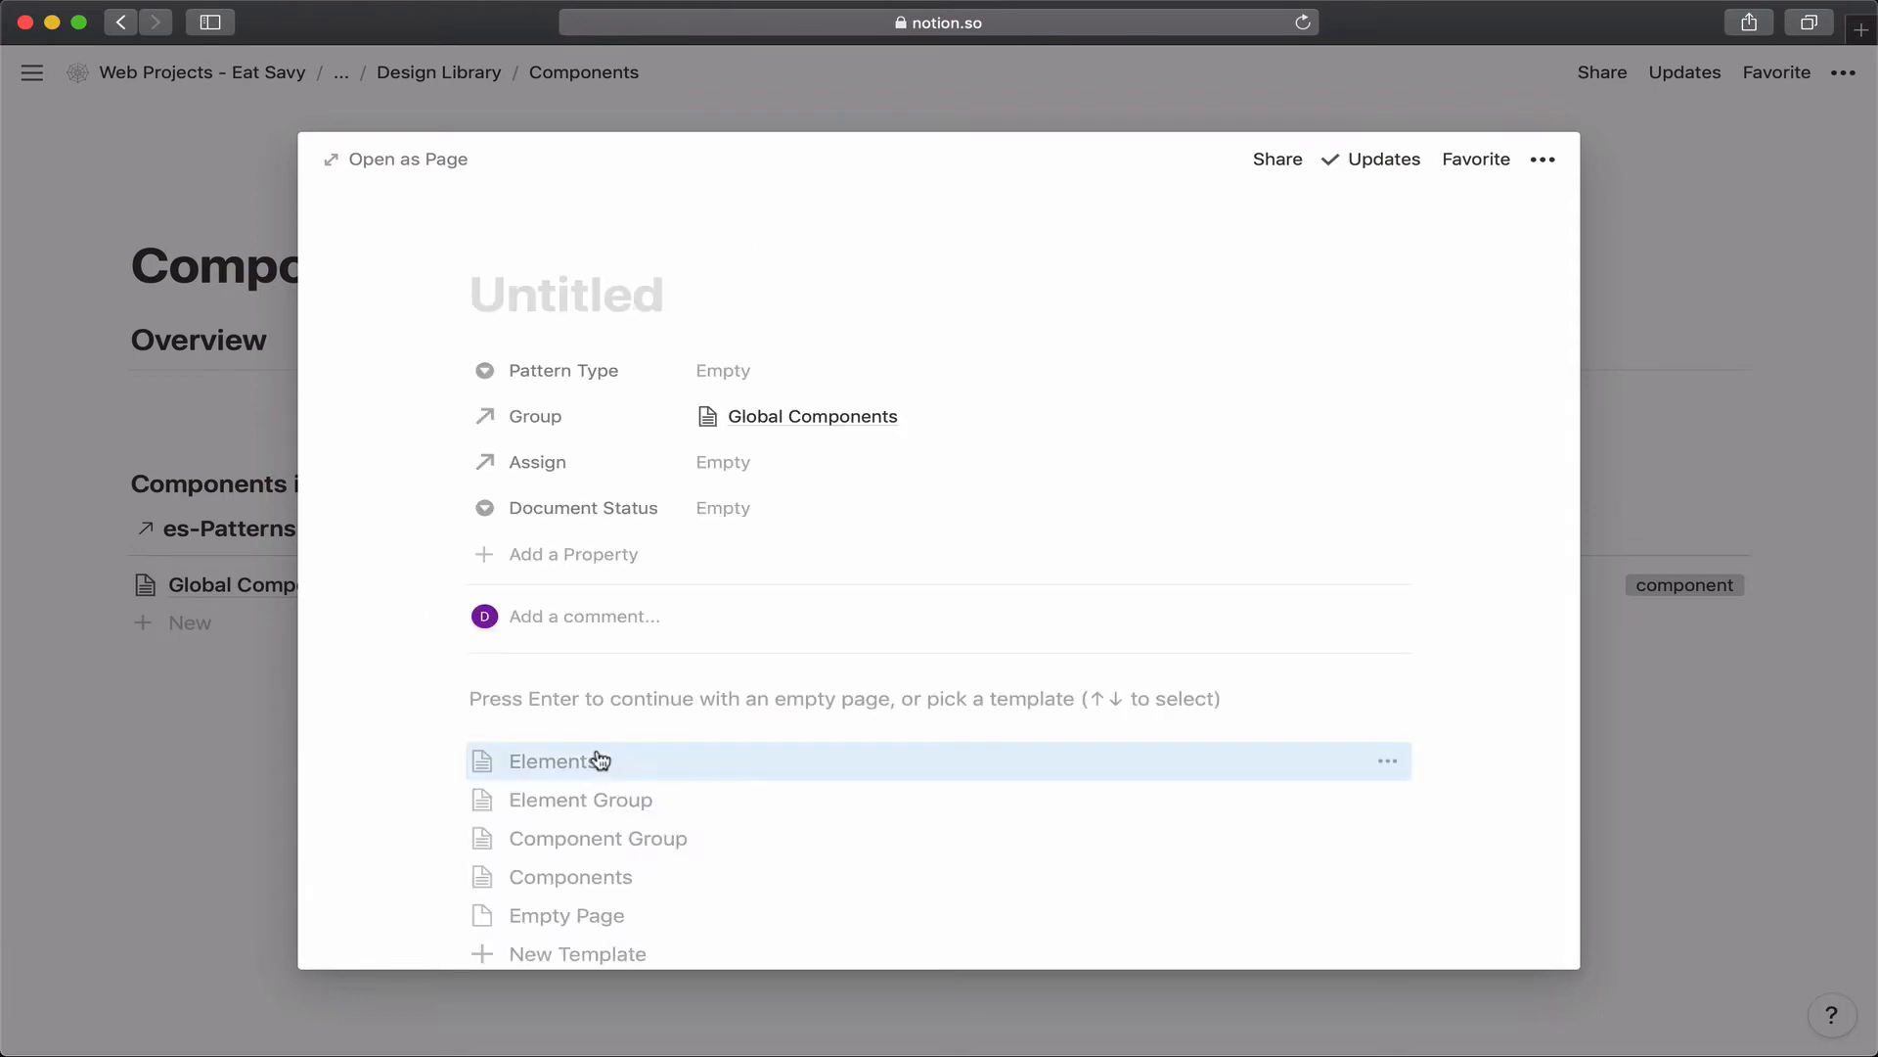
text(Navi)
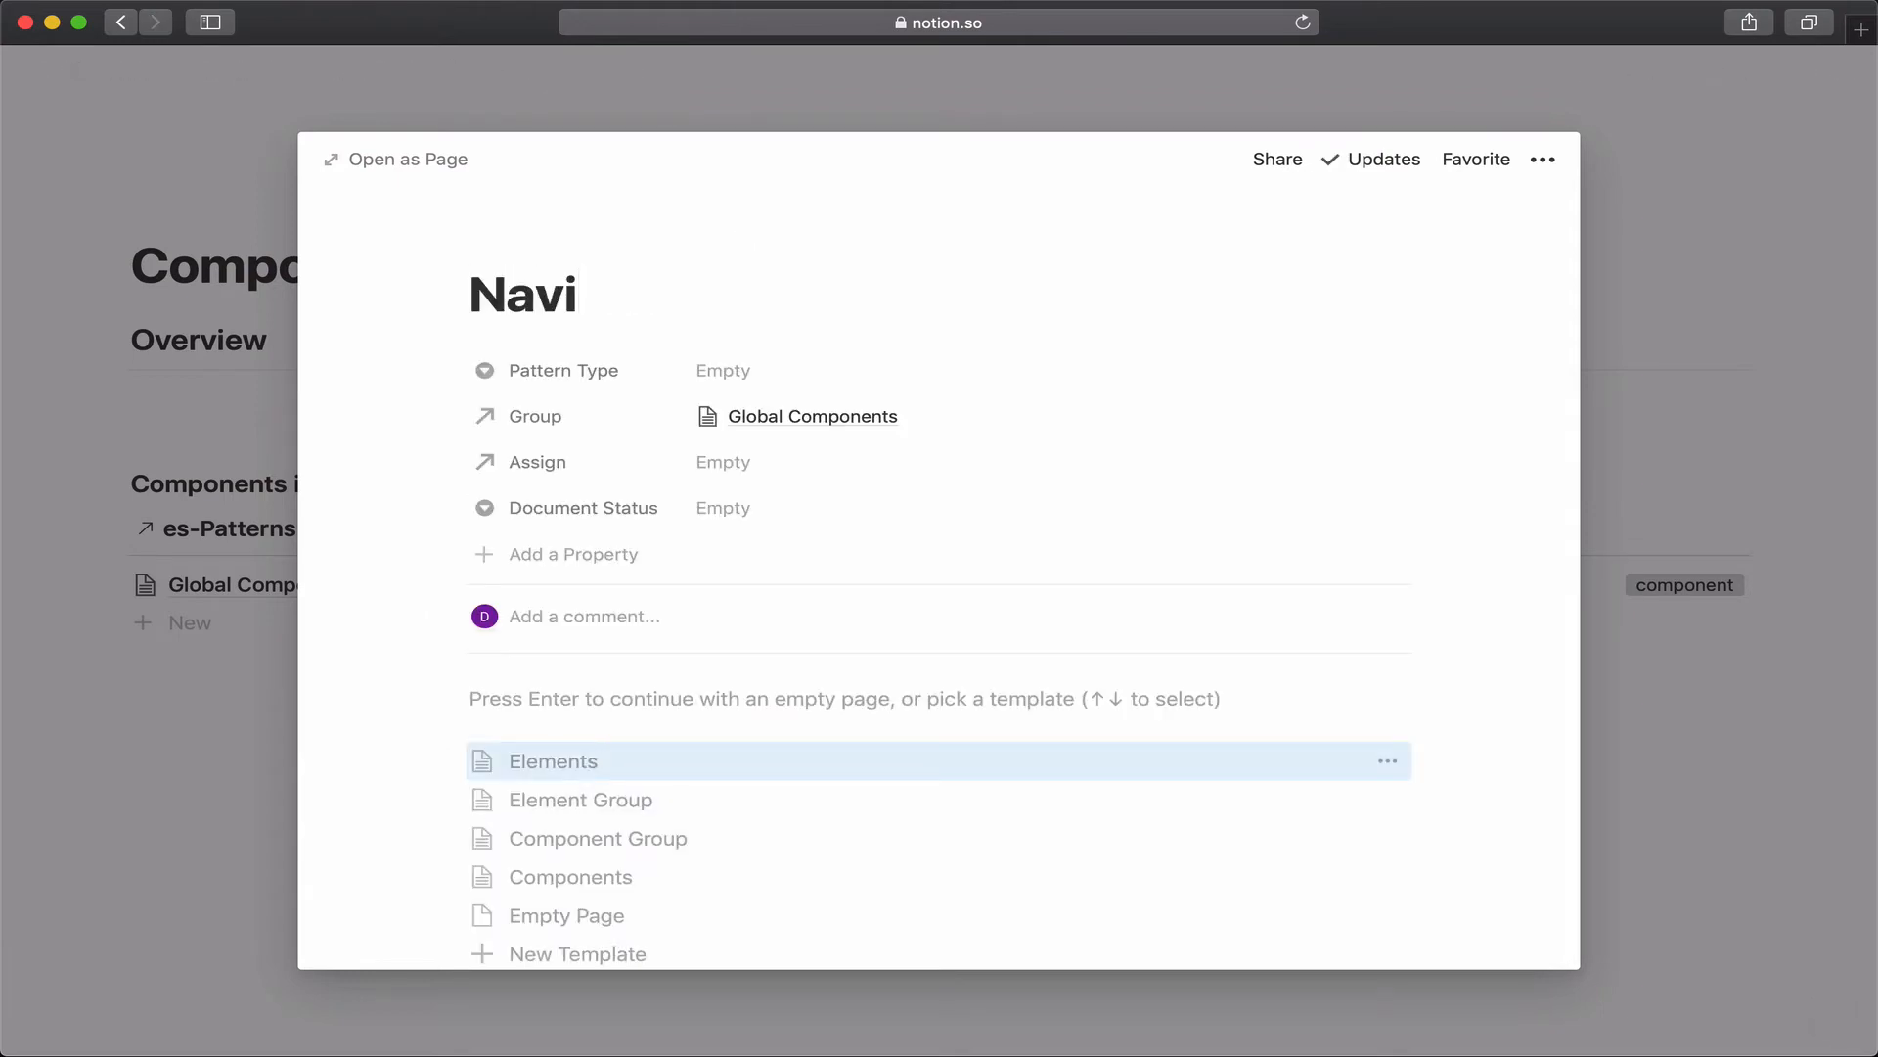
text(gation)
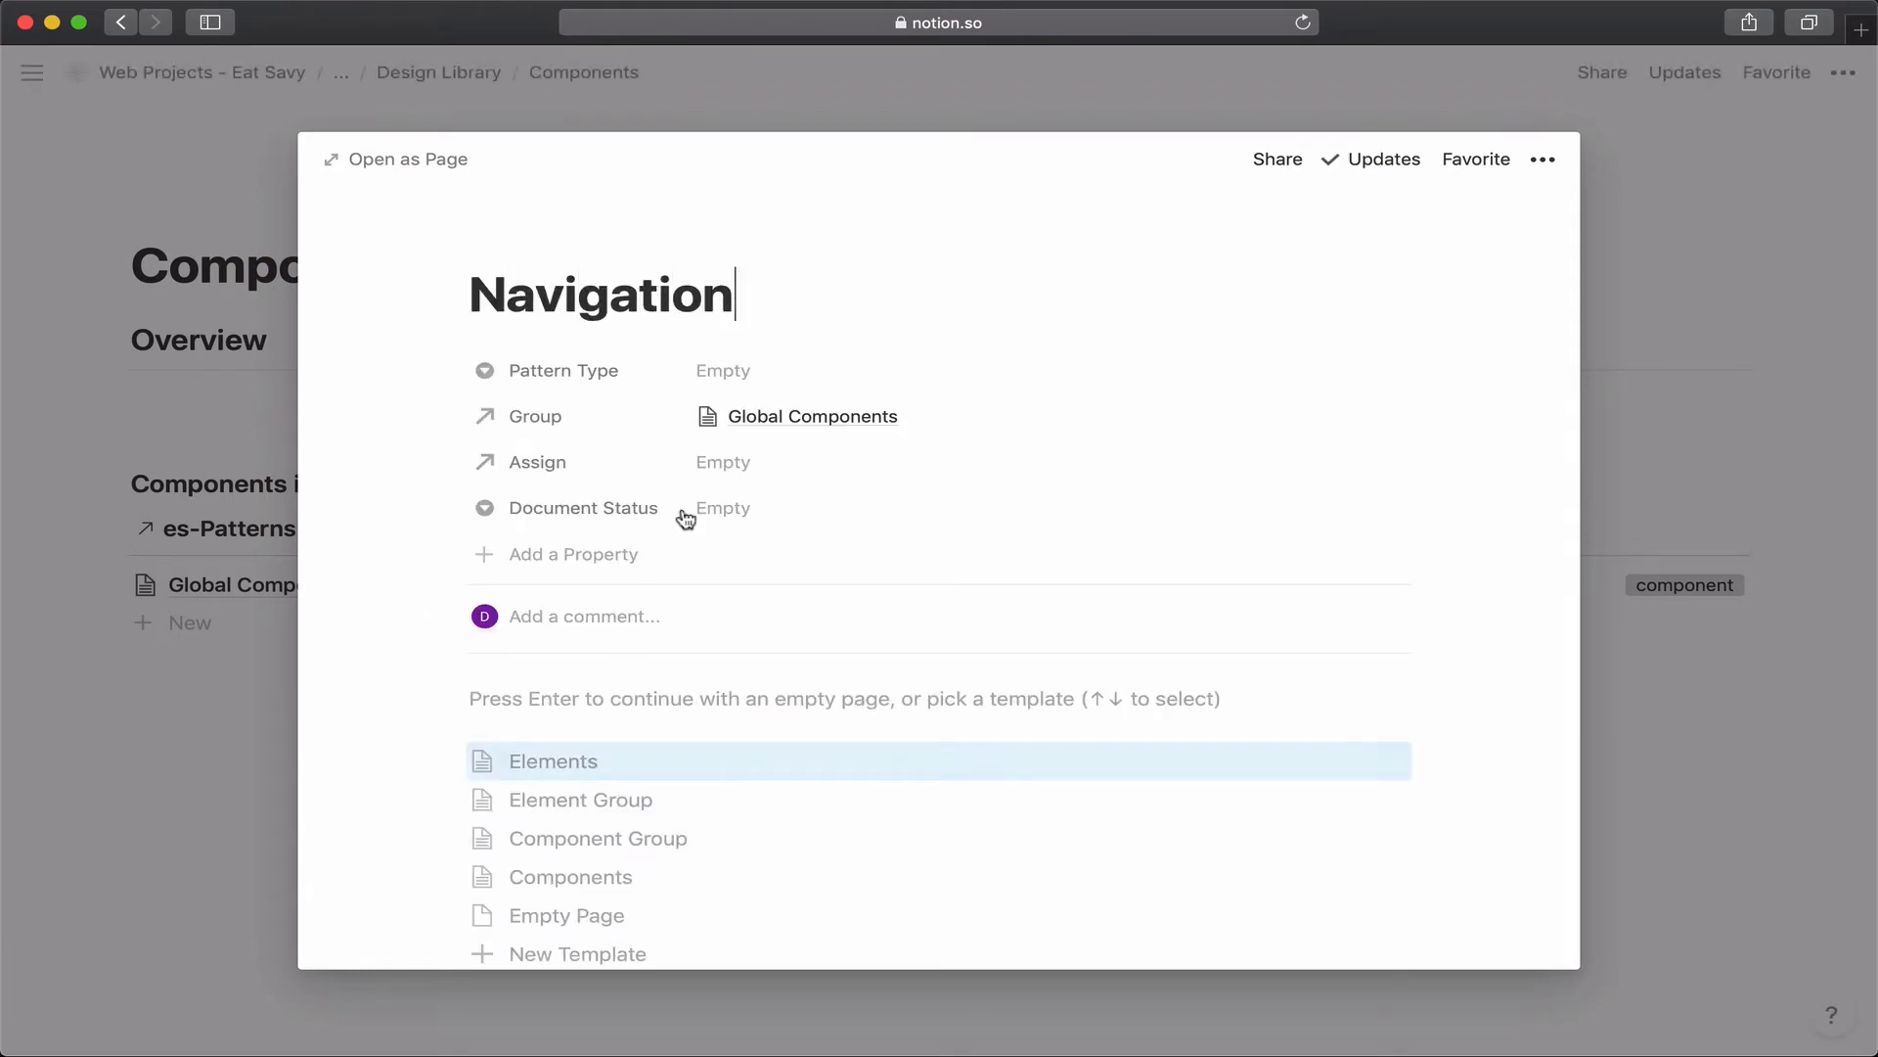
click(732, 371)
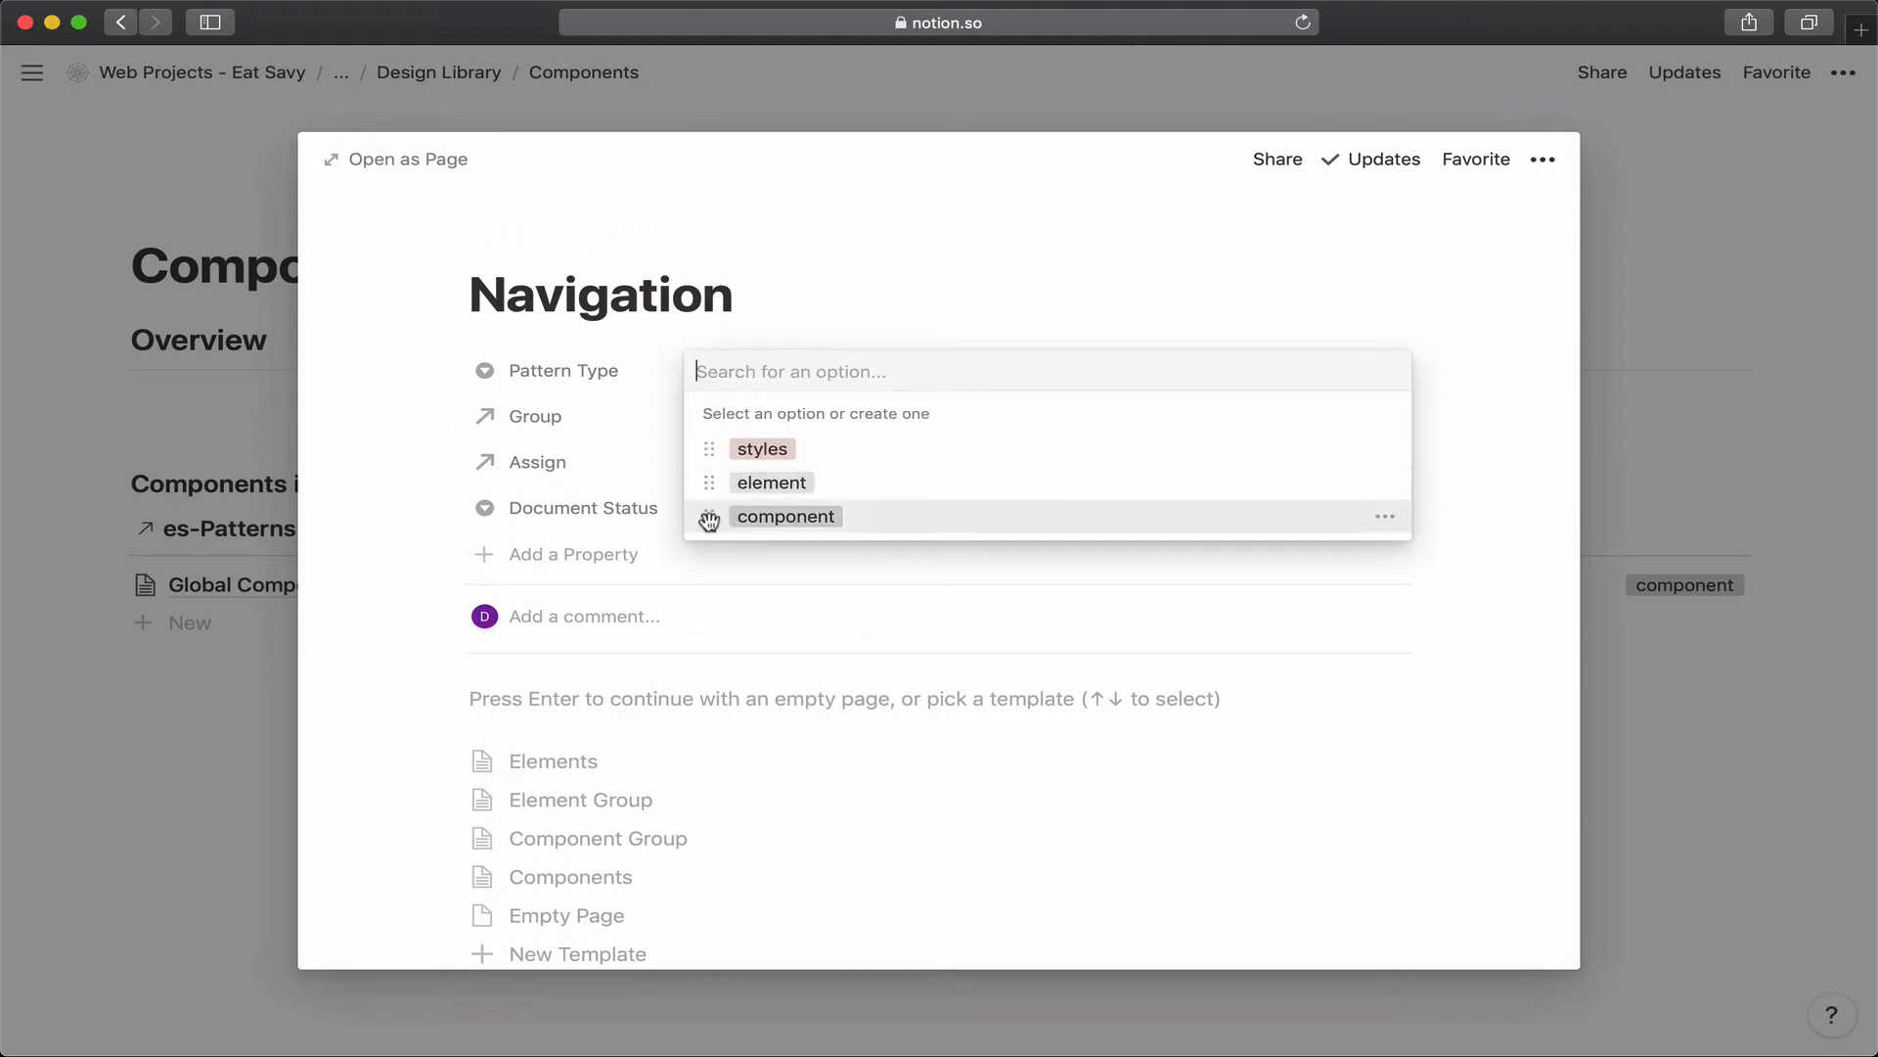
click(444, 474)
click(612, 879)
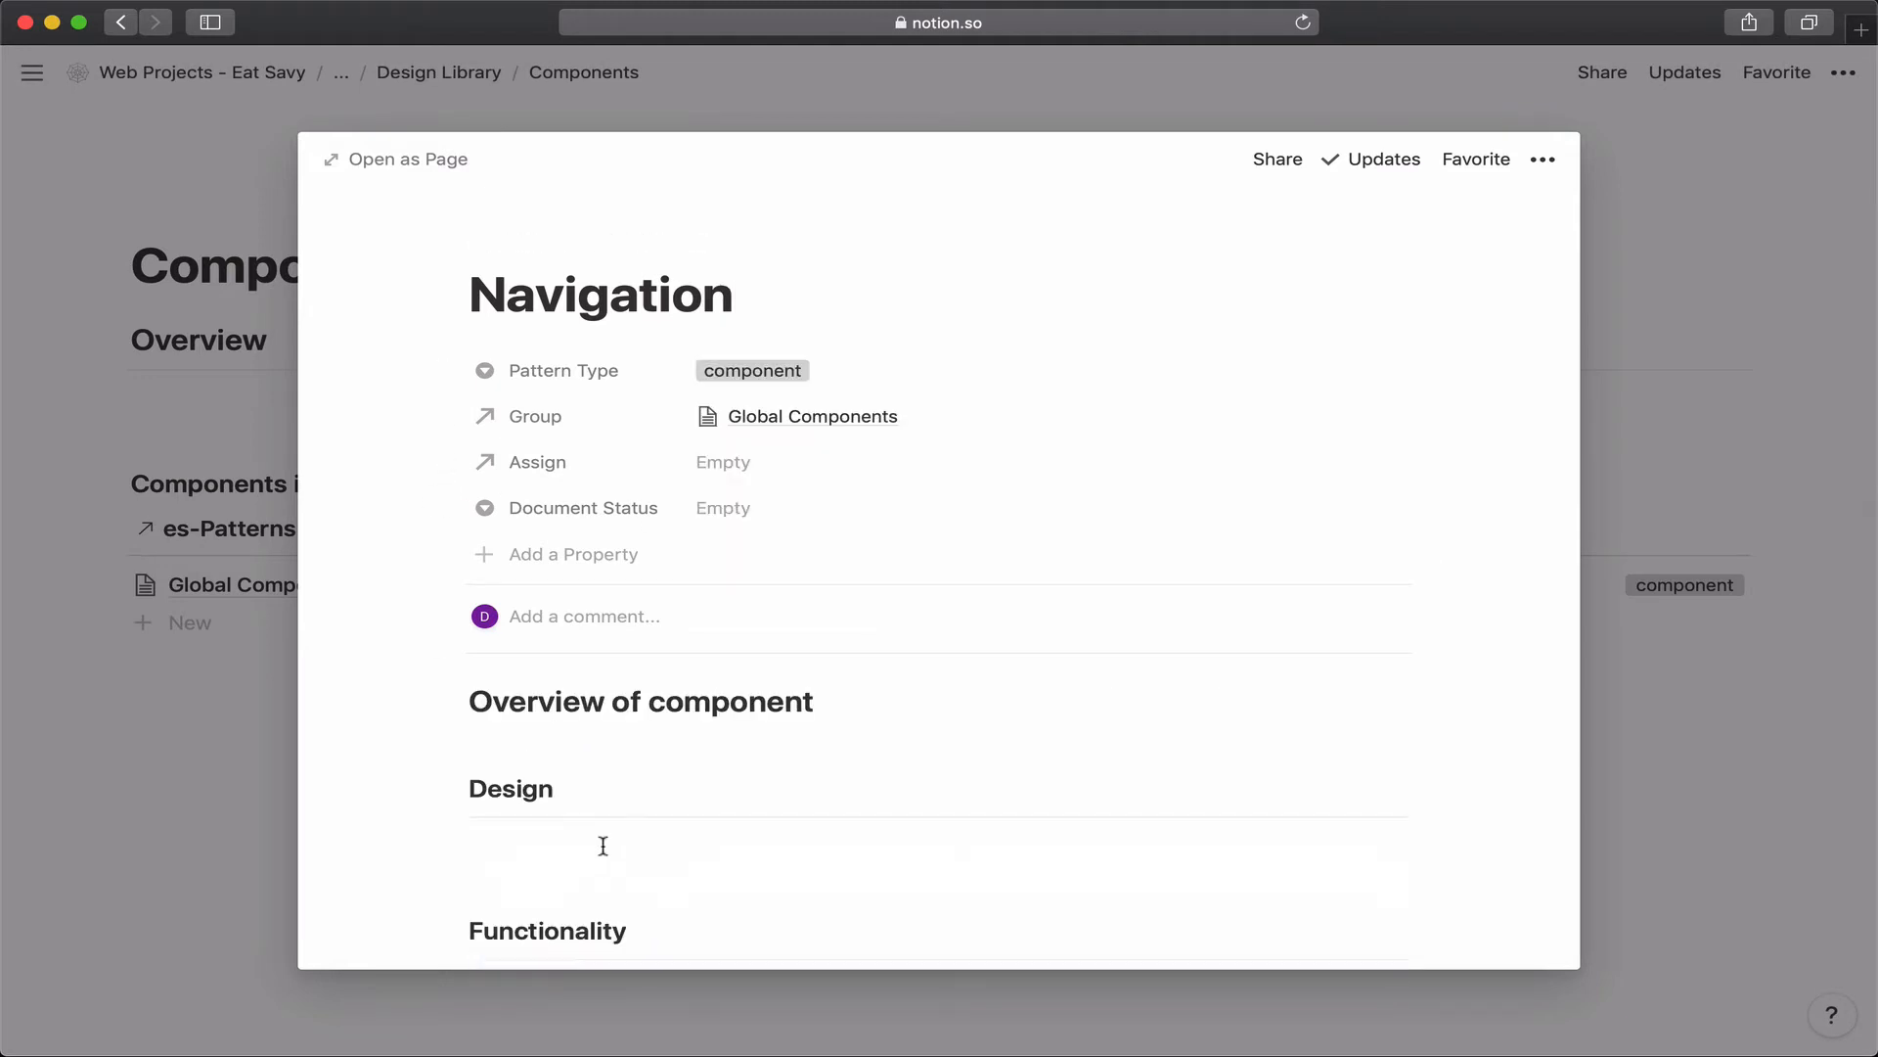
click(261, 707)
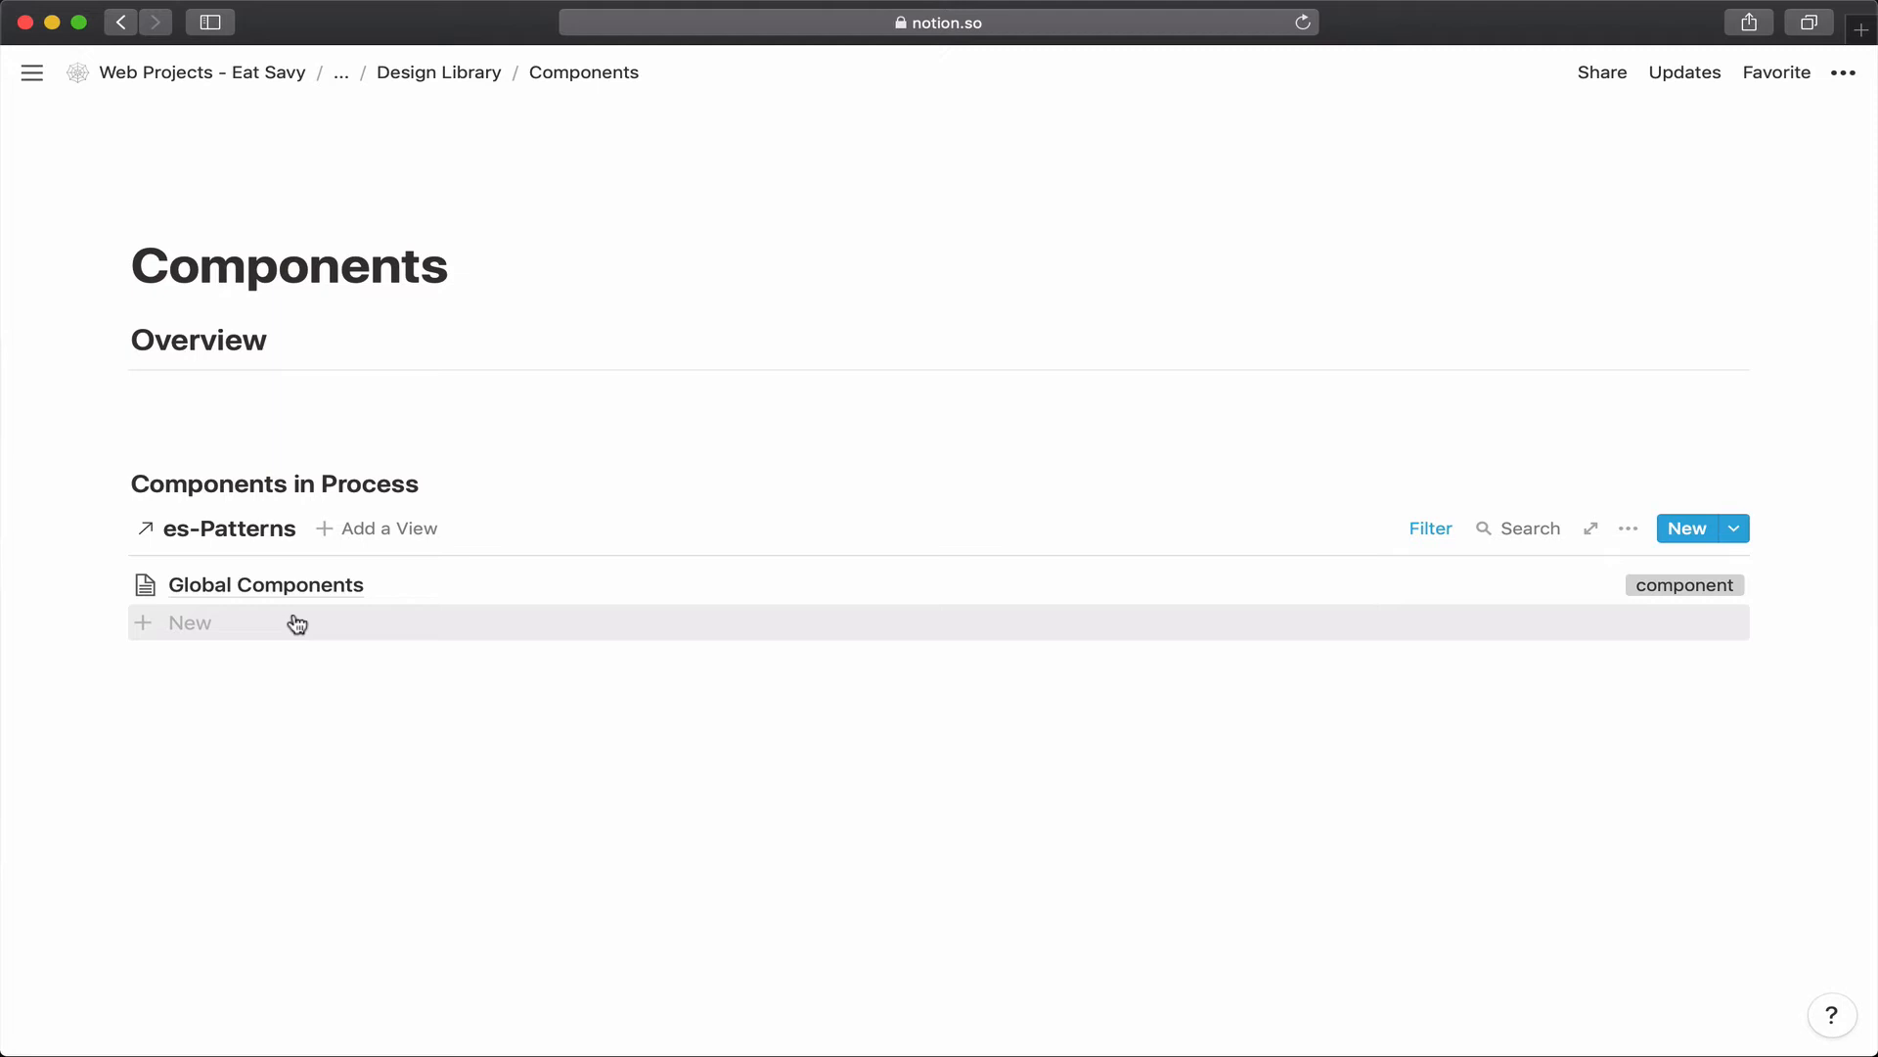
Add a "Login" entry to the Components in Process list using the Component Group template, and close its page.
click(298, 625)
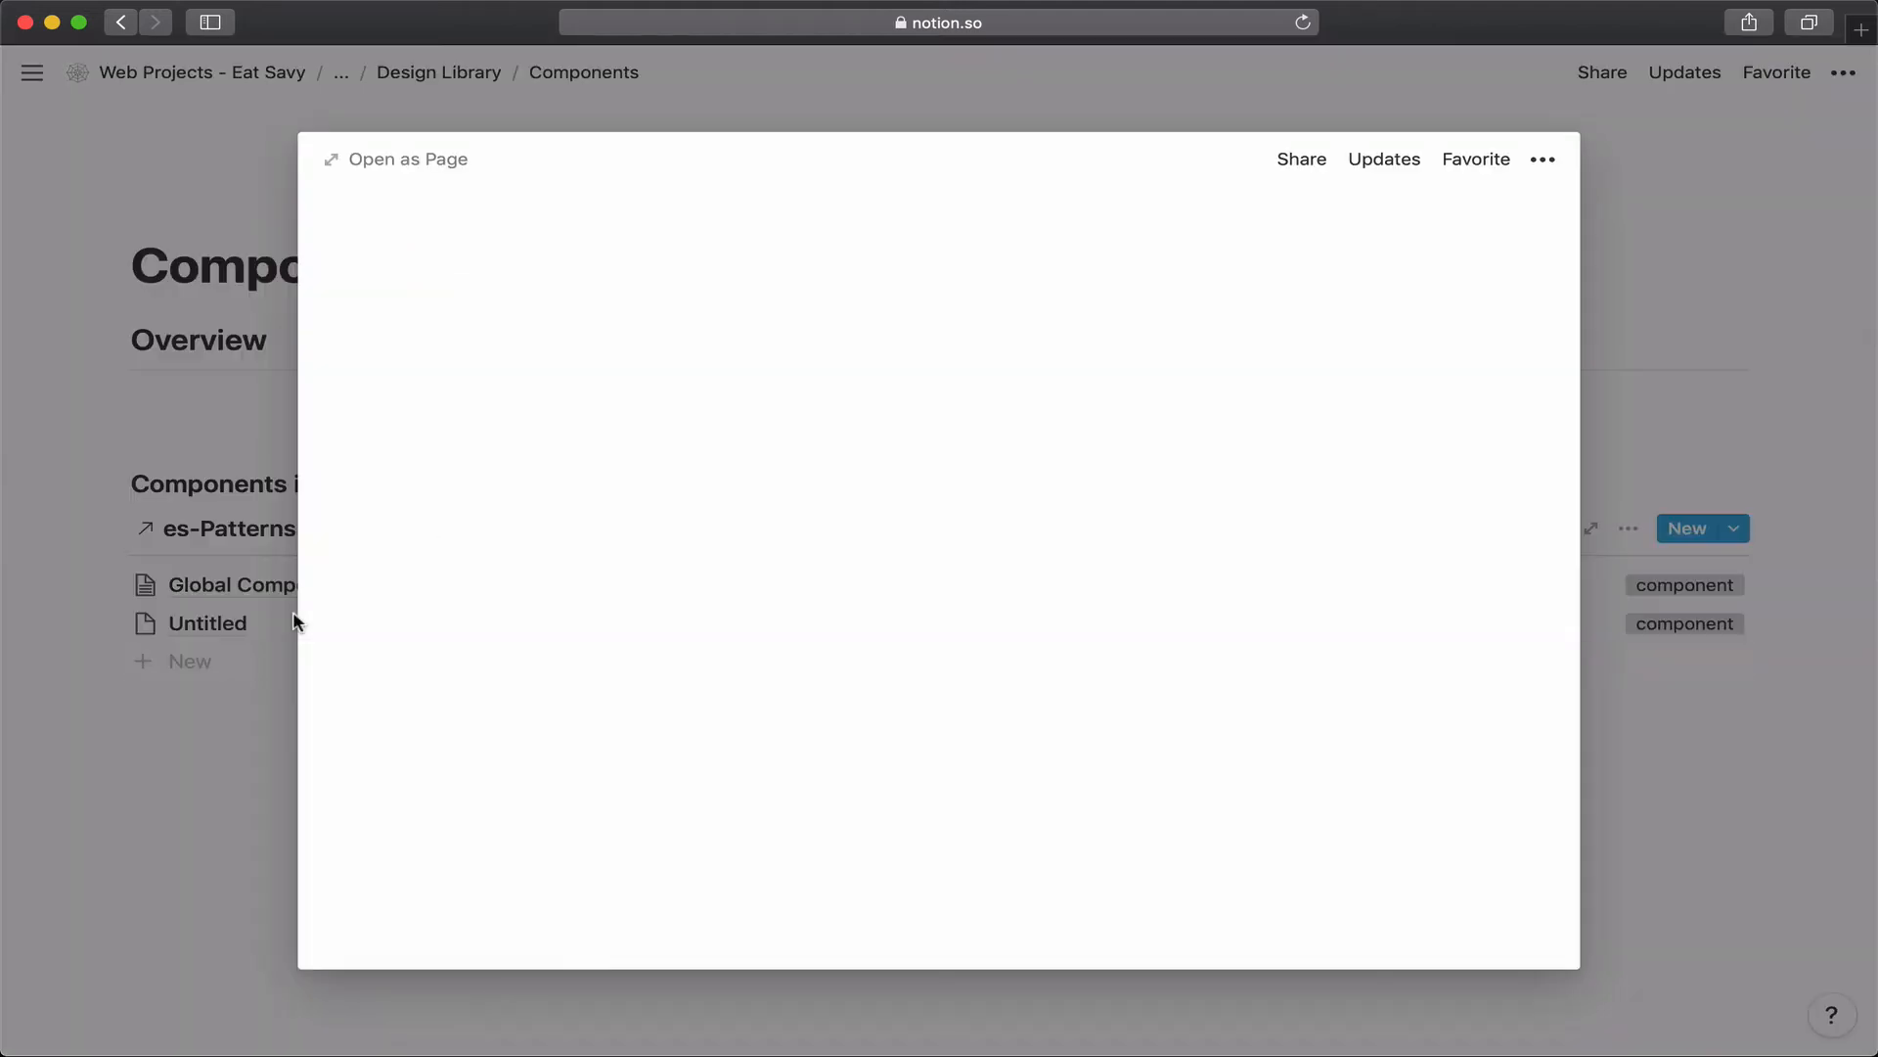
text(Login)
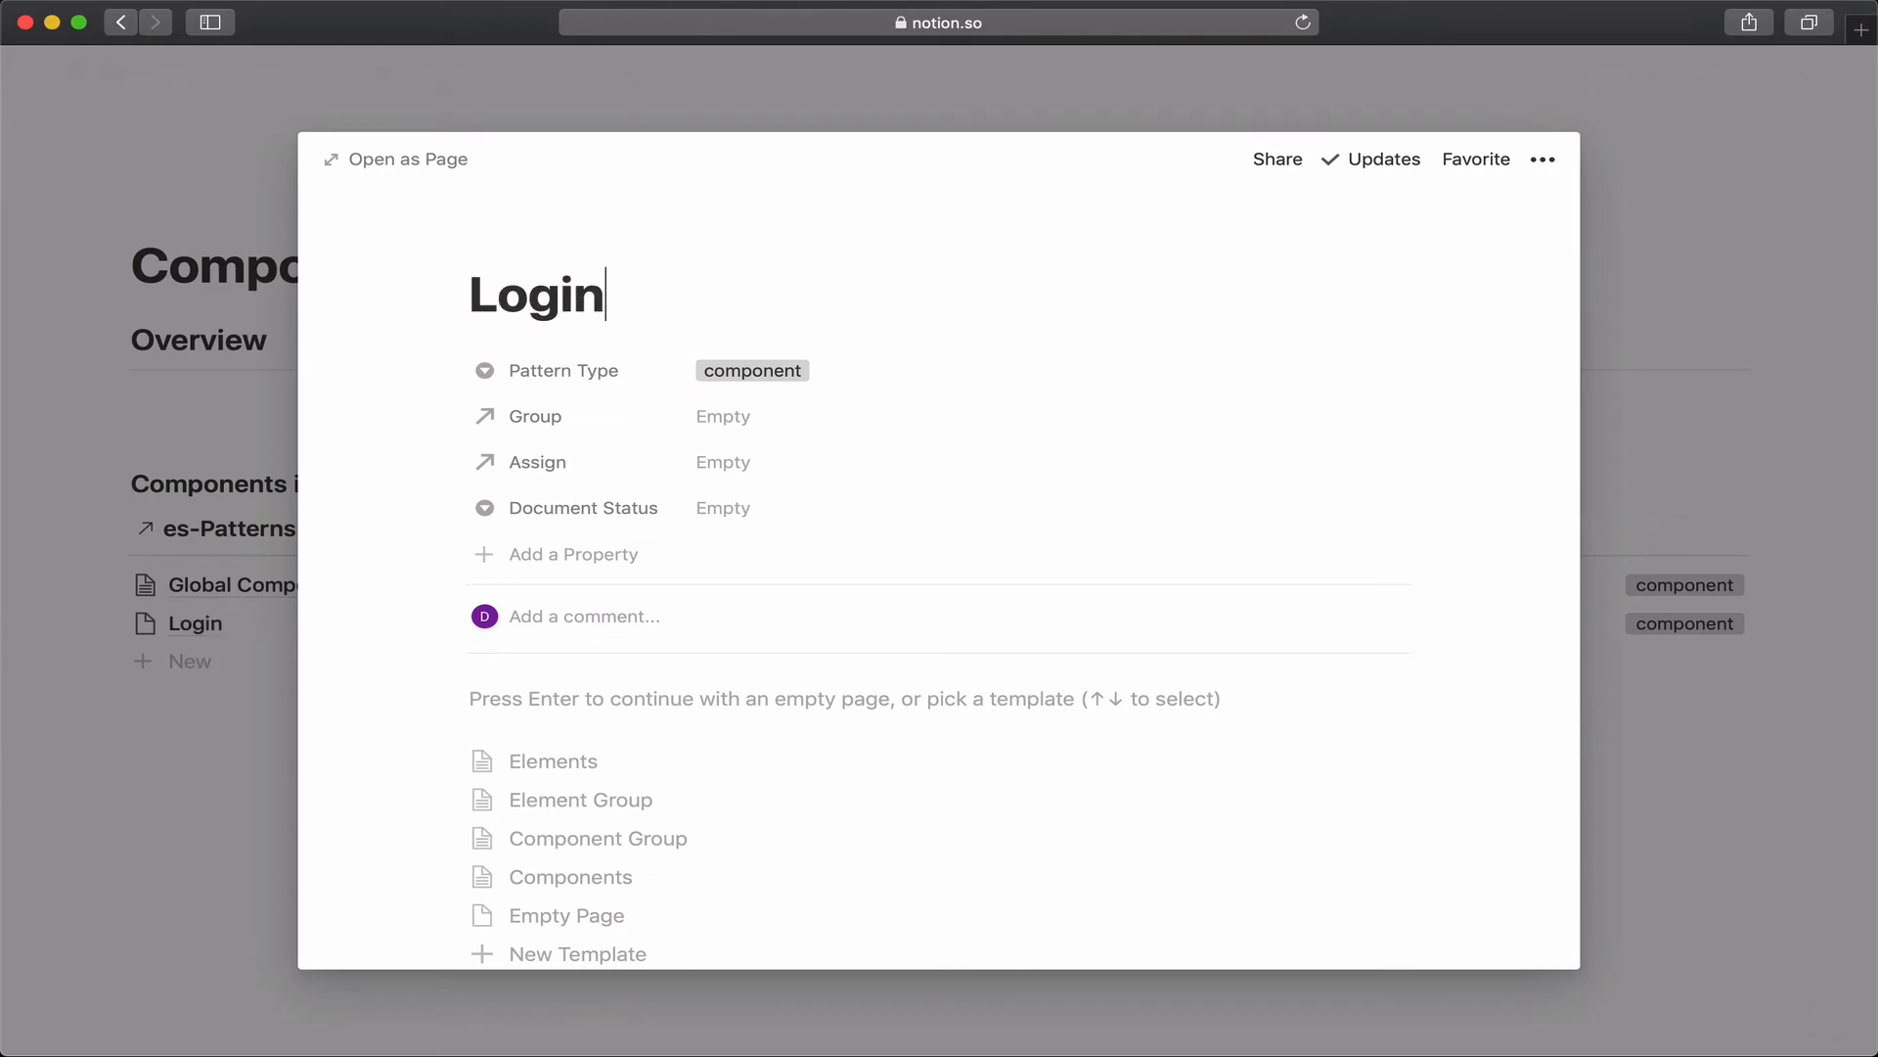
key(Up)
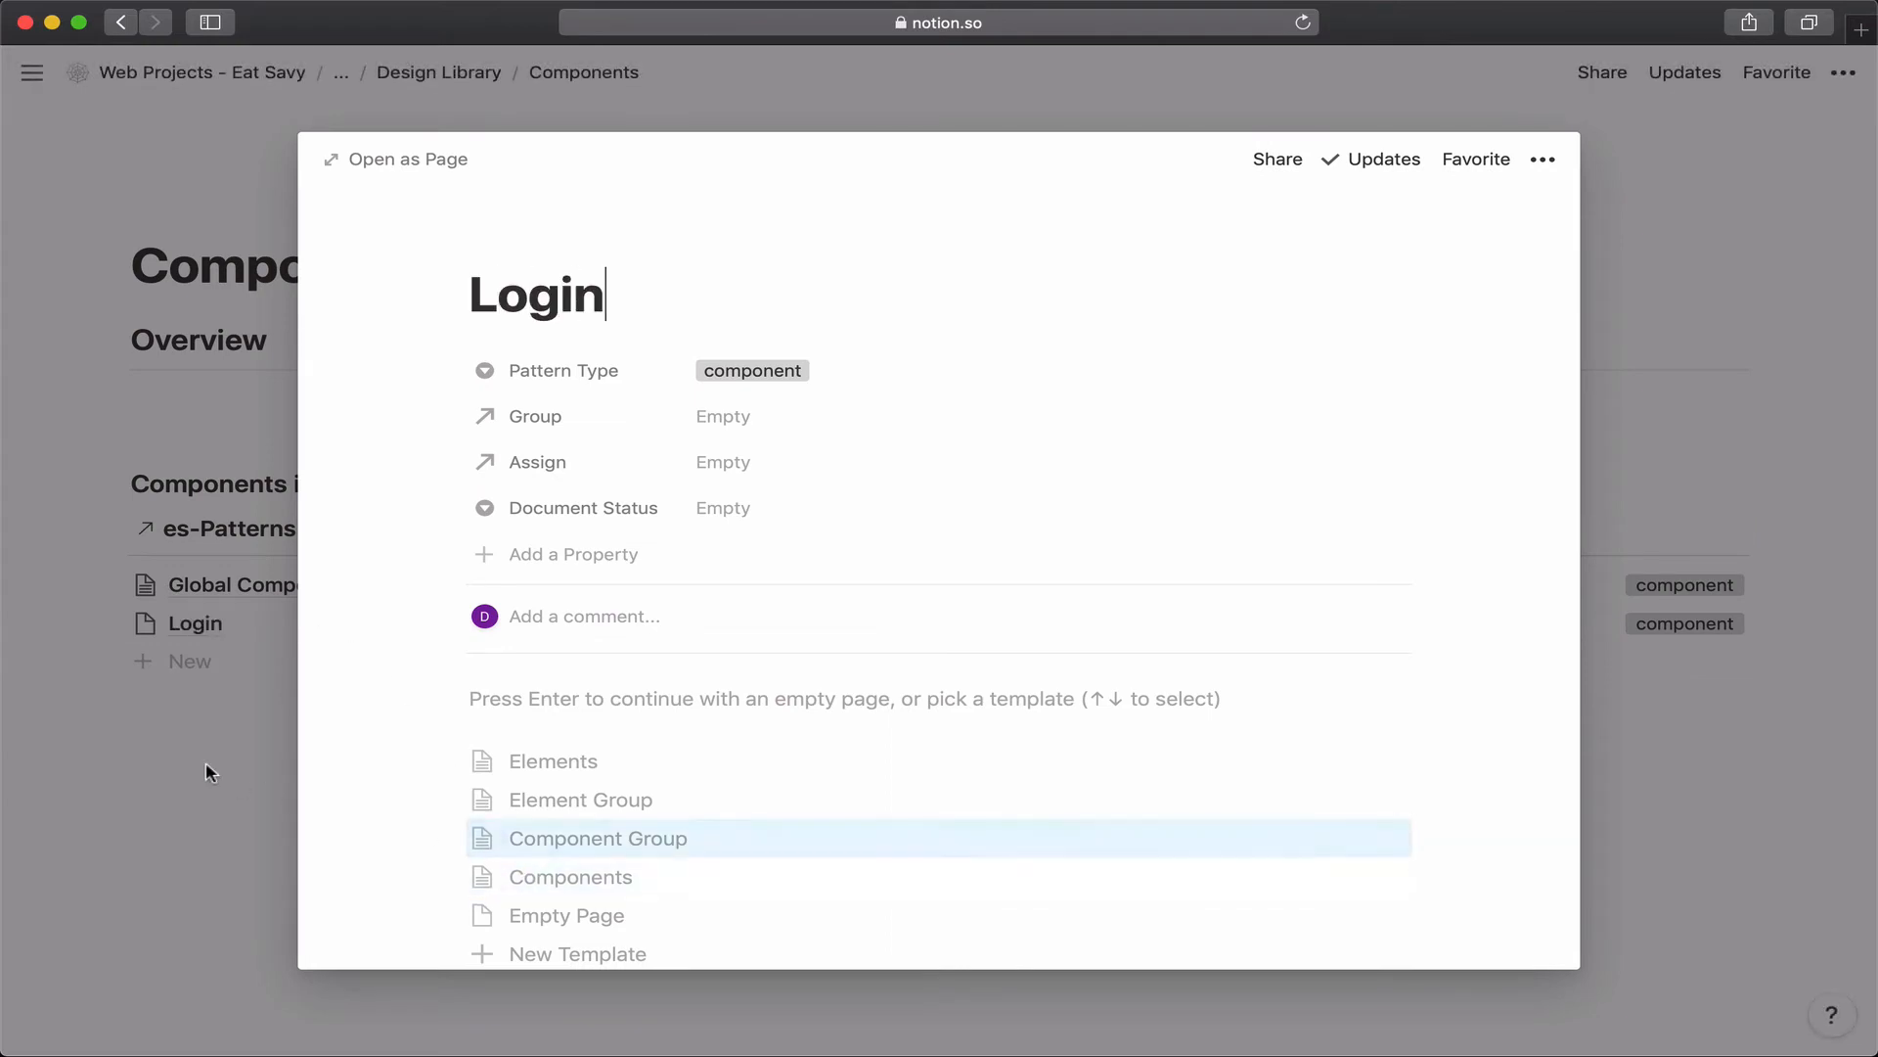
key(Return)
click(157, 755)
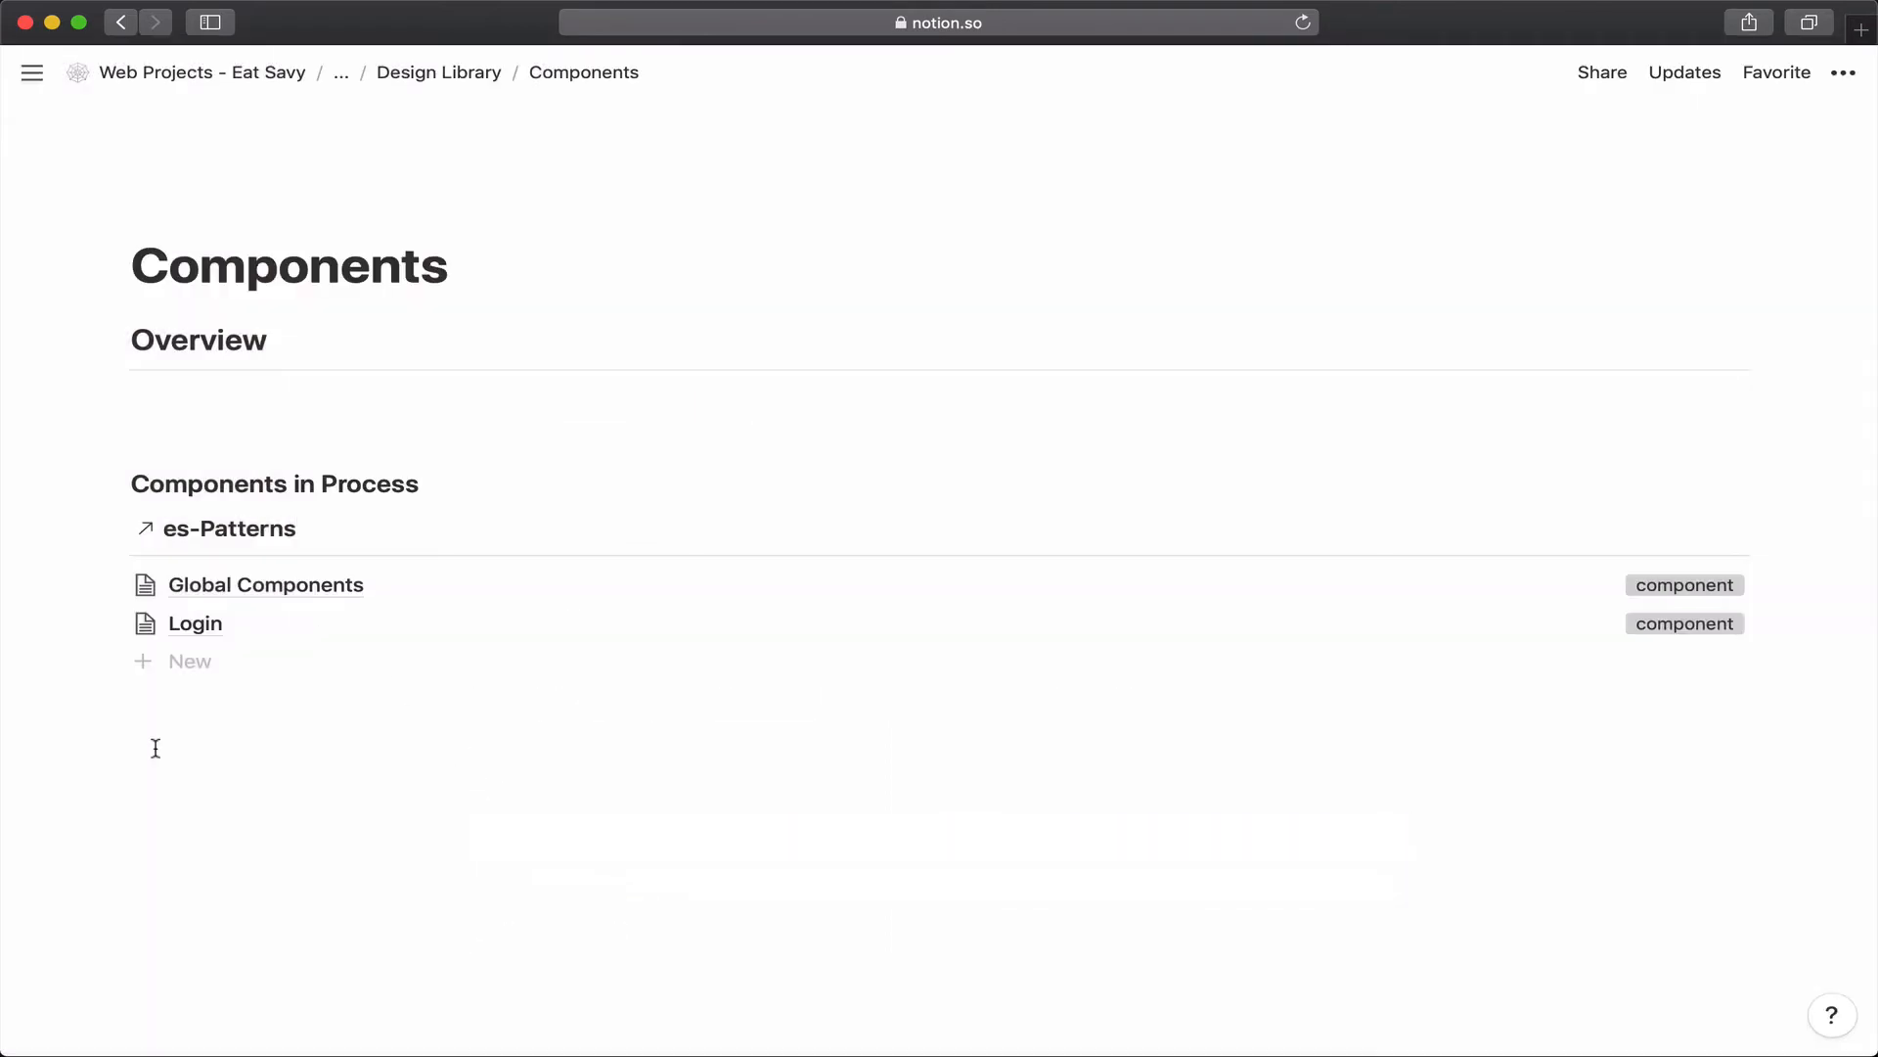
Add a "Search" entry to the Components in Process list using the Component Group template.
click(184, 662)
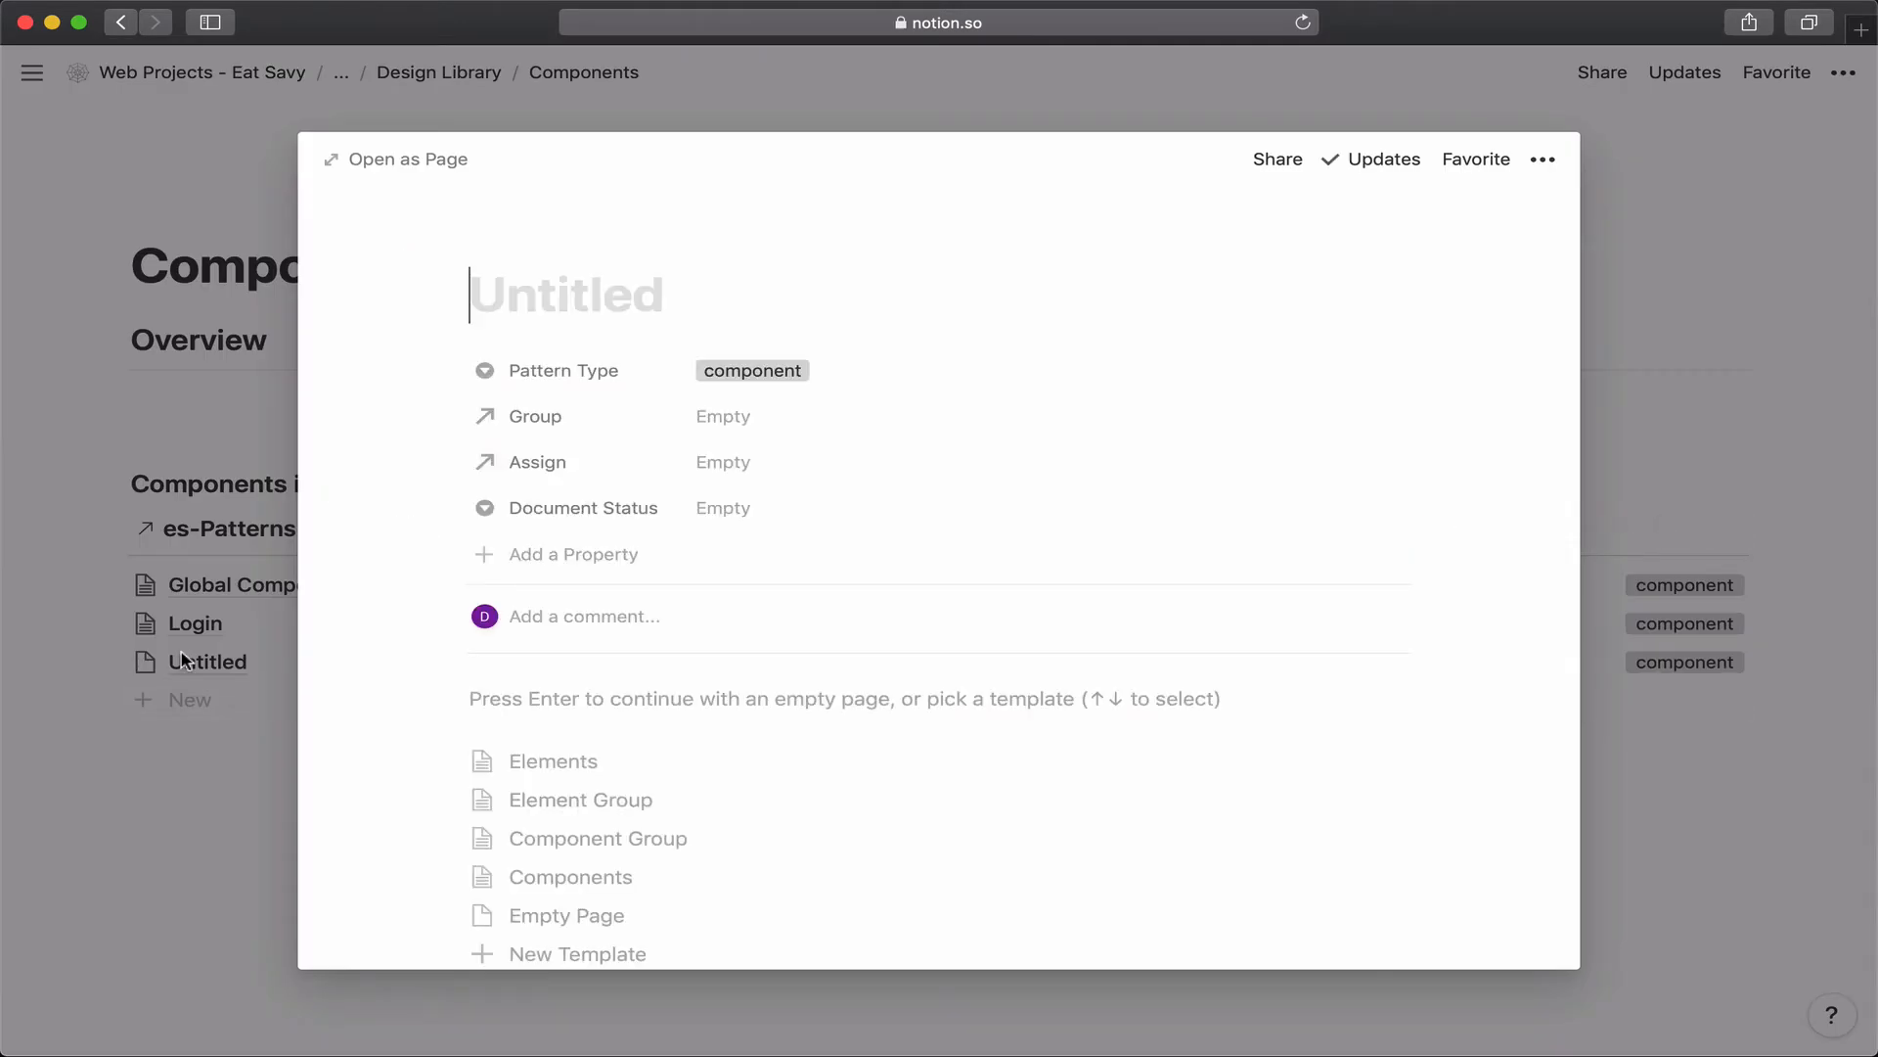
text(Search)
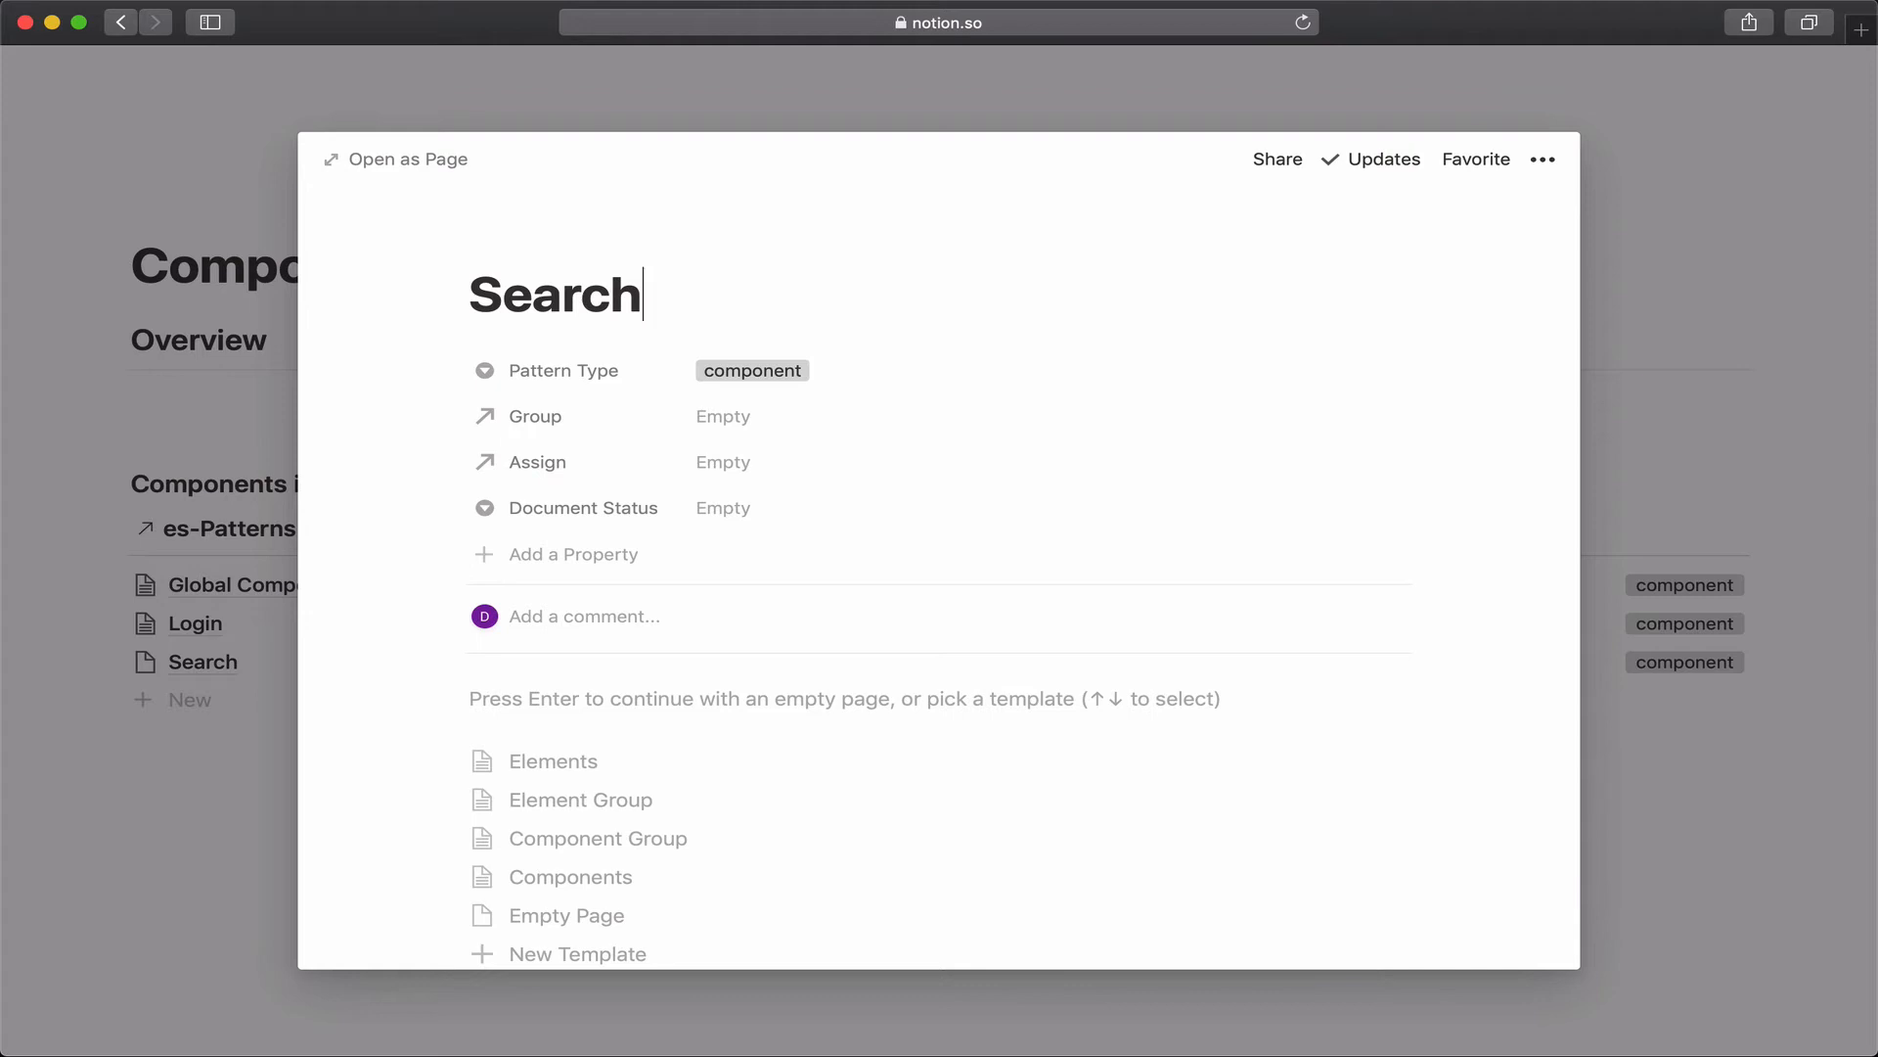
click(587, 854)
Filter the es-Patterns list on the Search page to entries whose Group contains Search.
scroll(585, 869, down, 4)
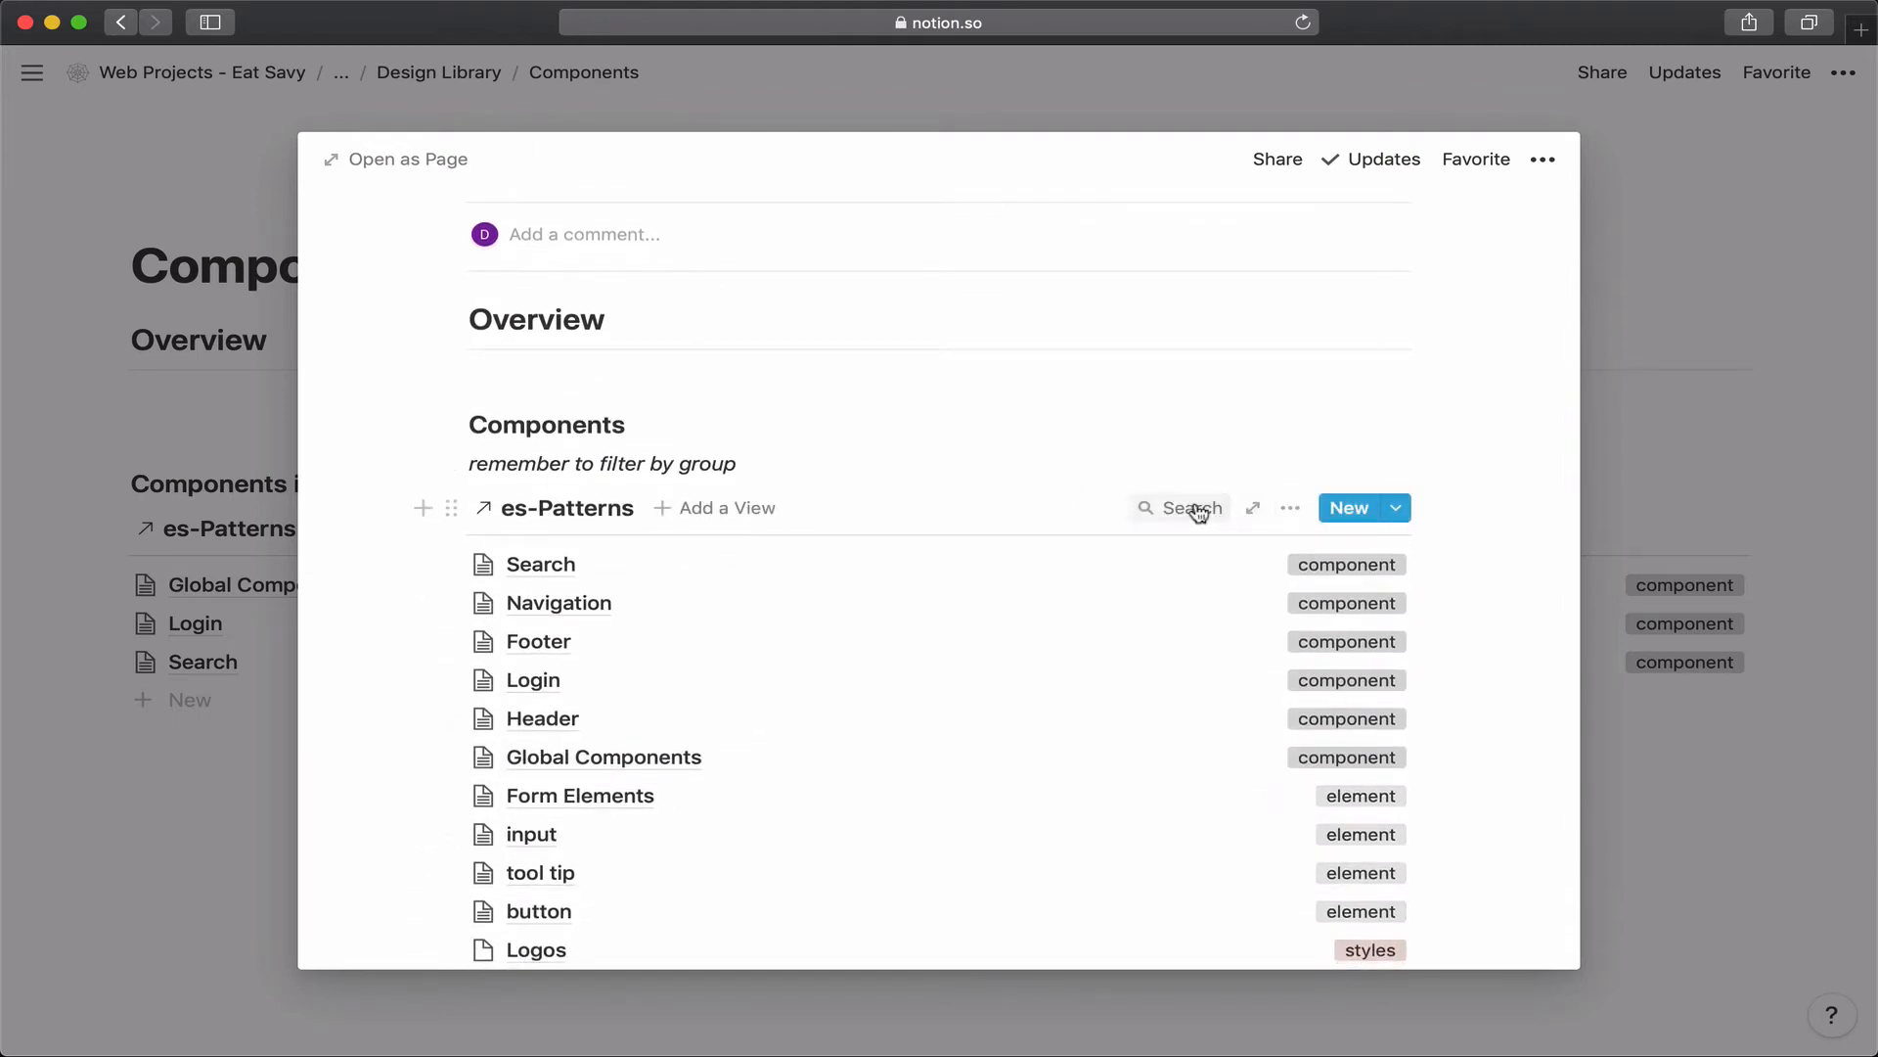
click(1289, 511)
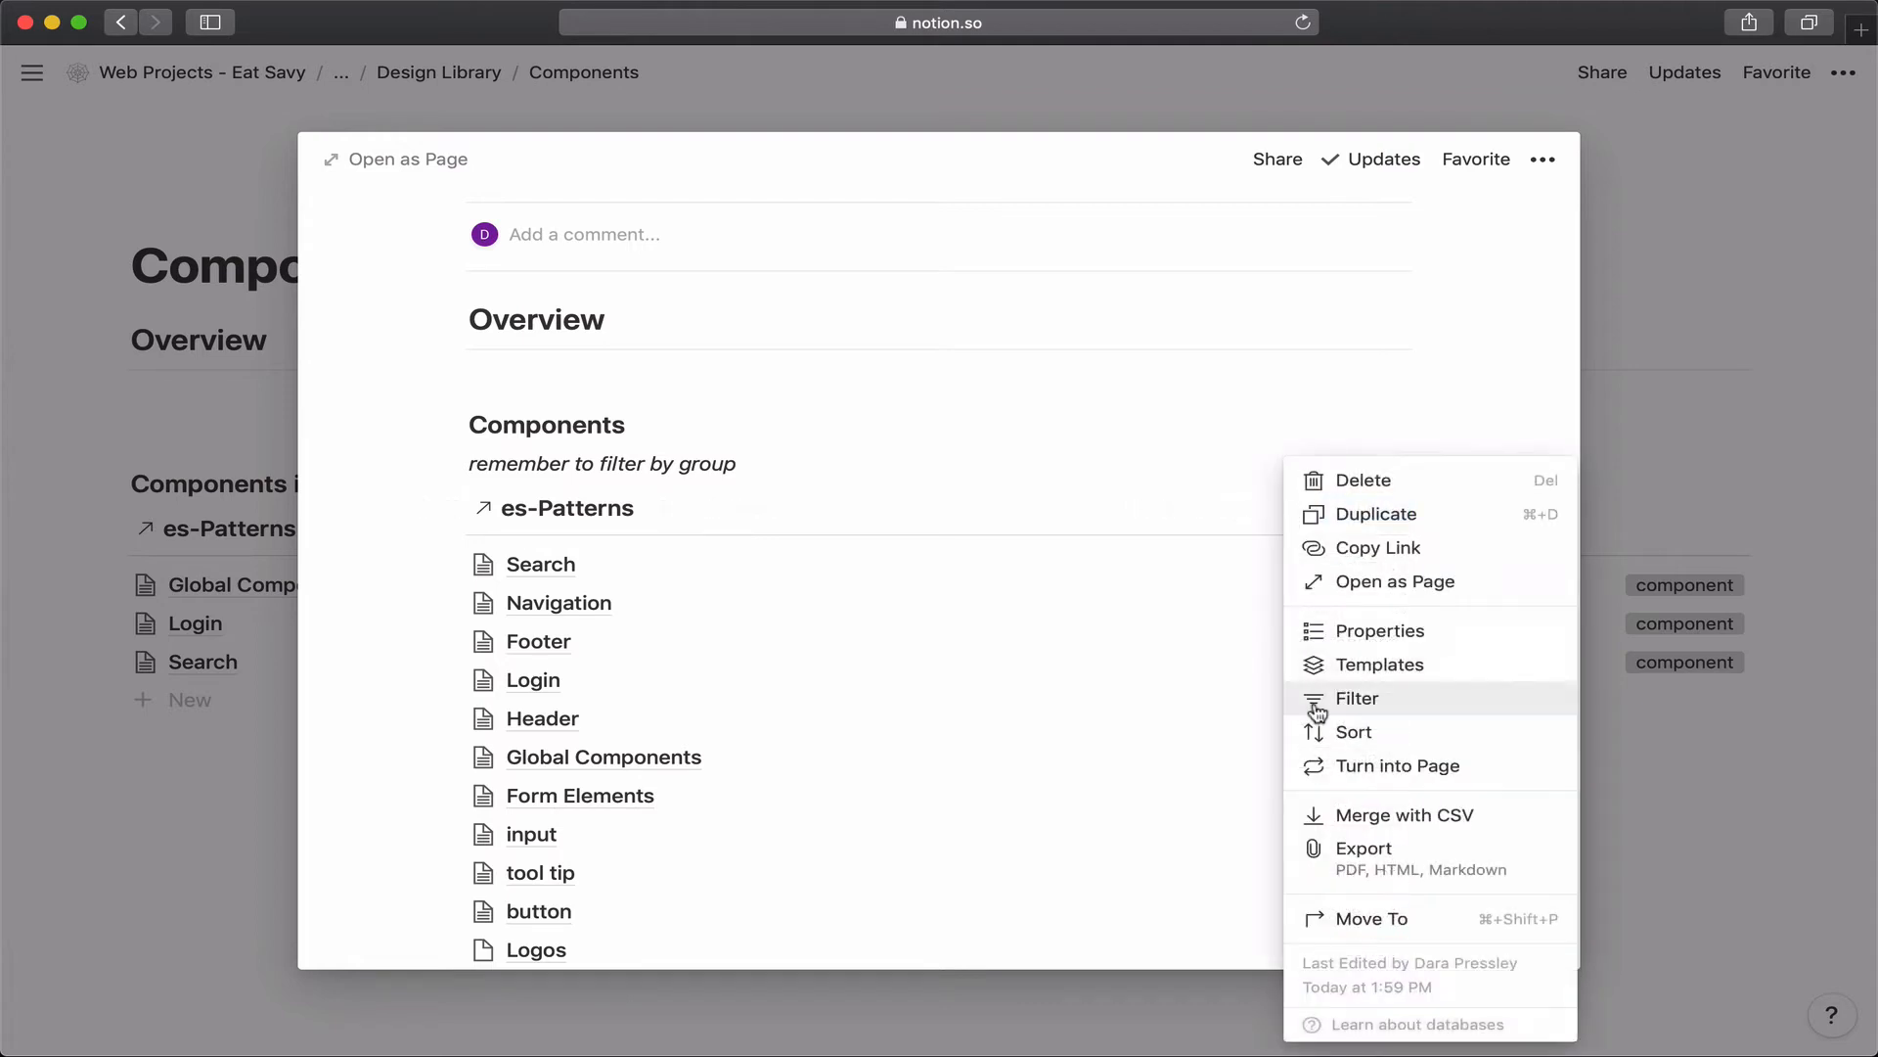
click(1287, 693)
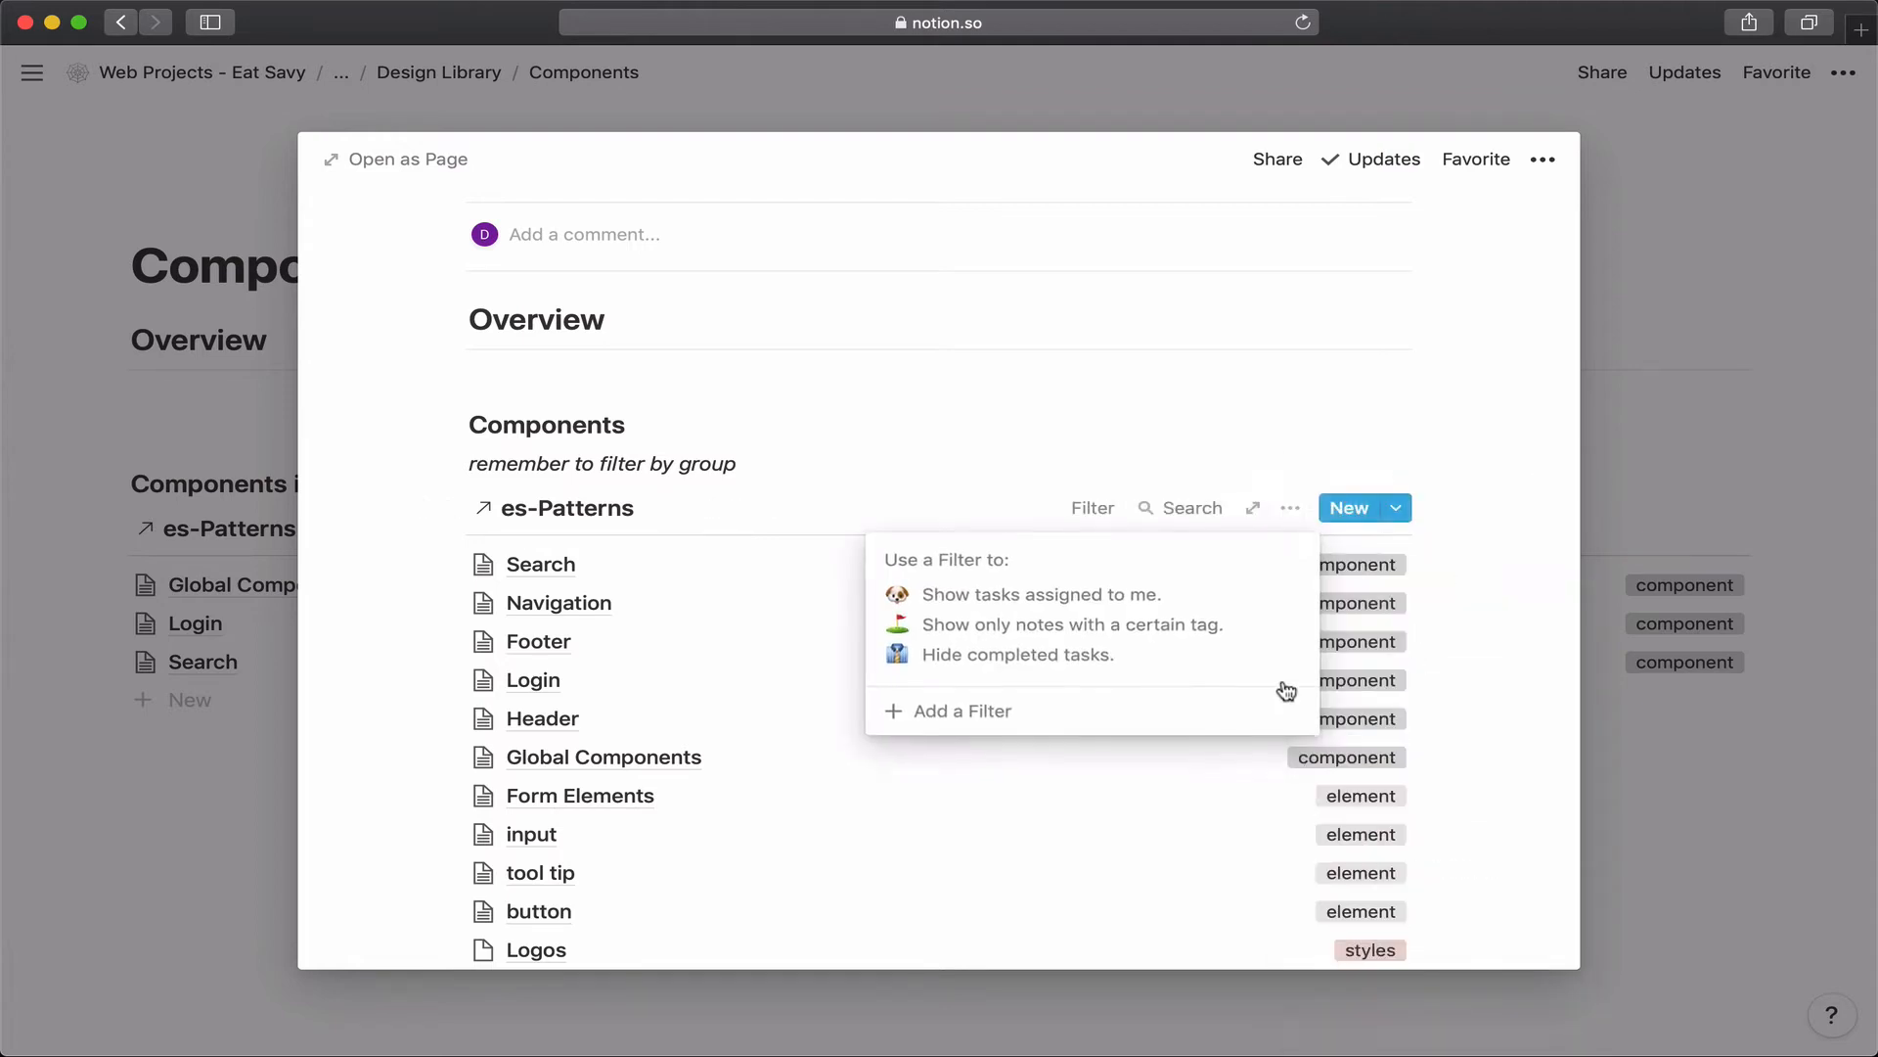
click(1088, 713)
click(973, 566)
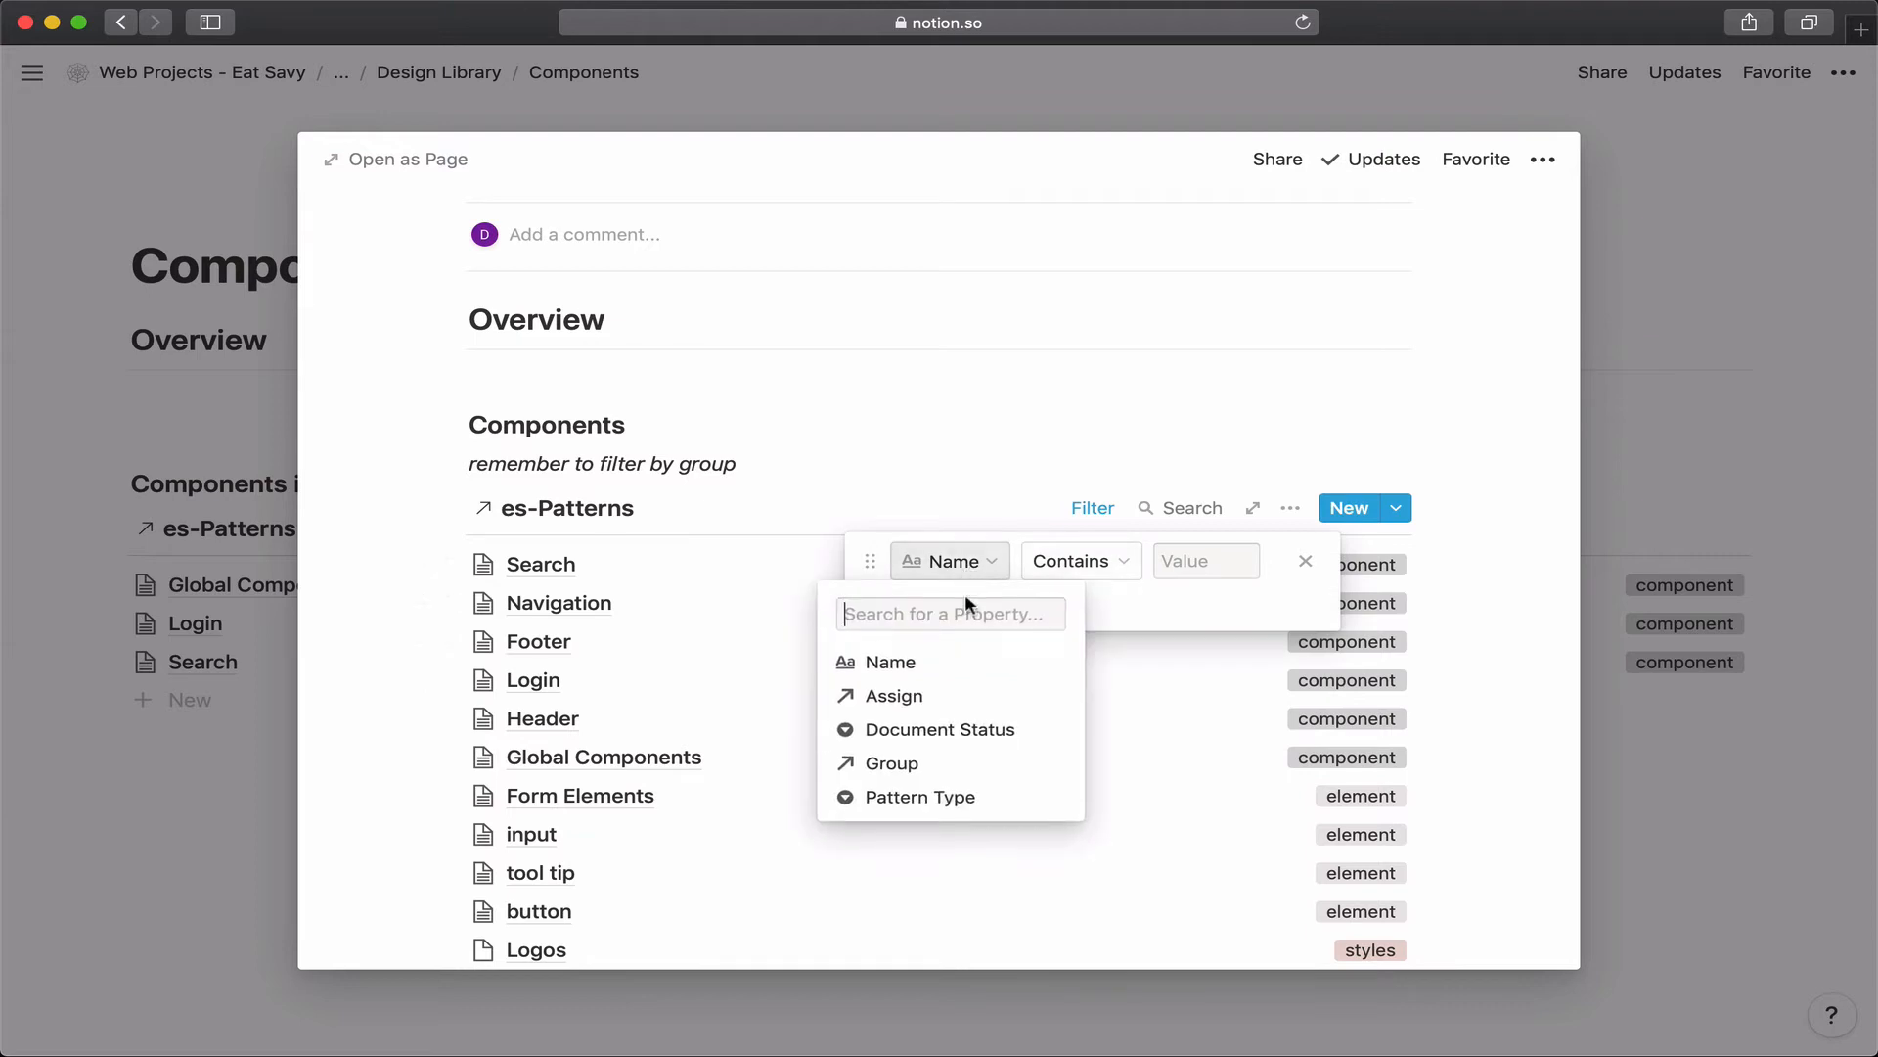
click(948, 765)
click(1157, 561)
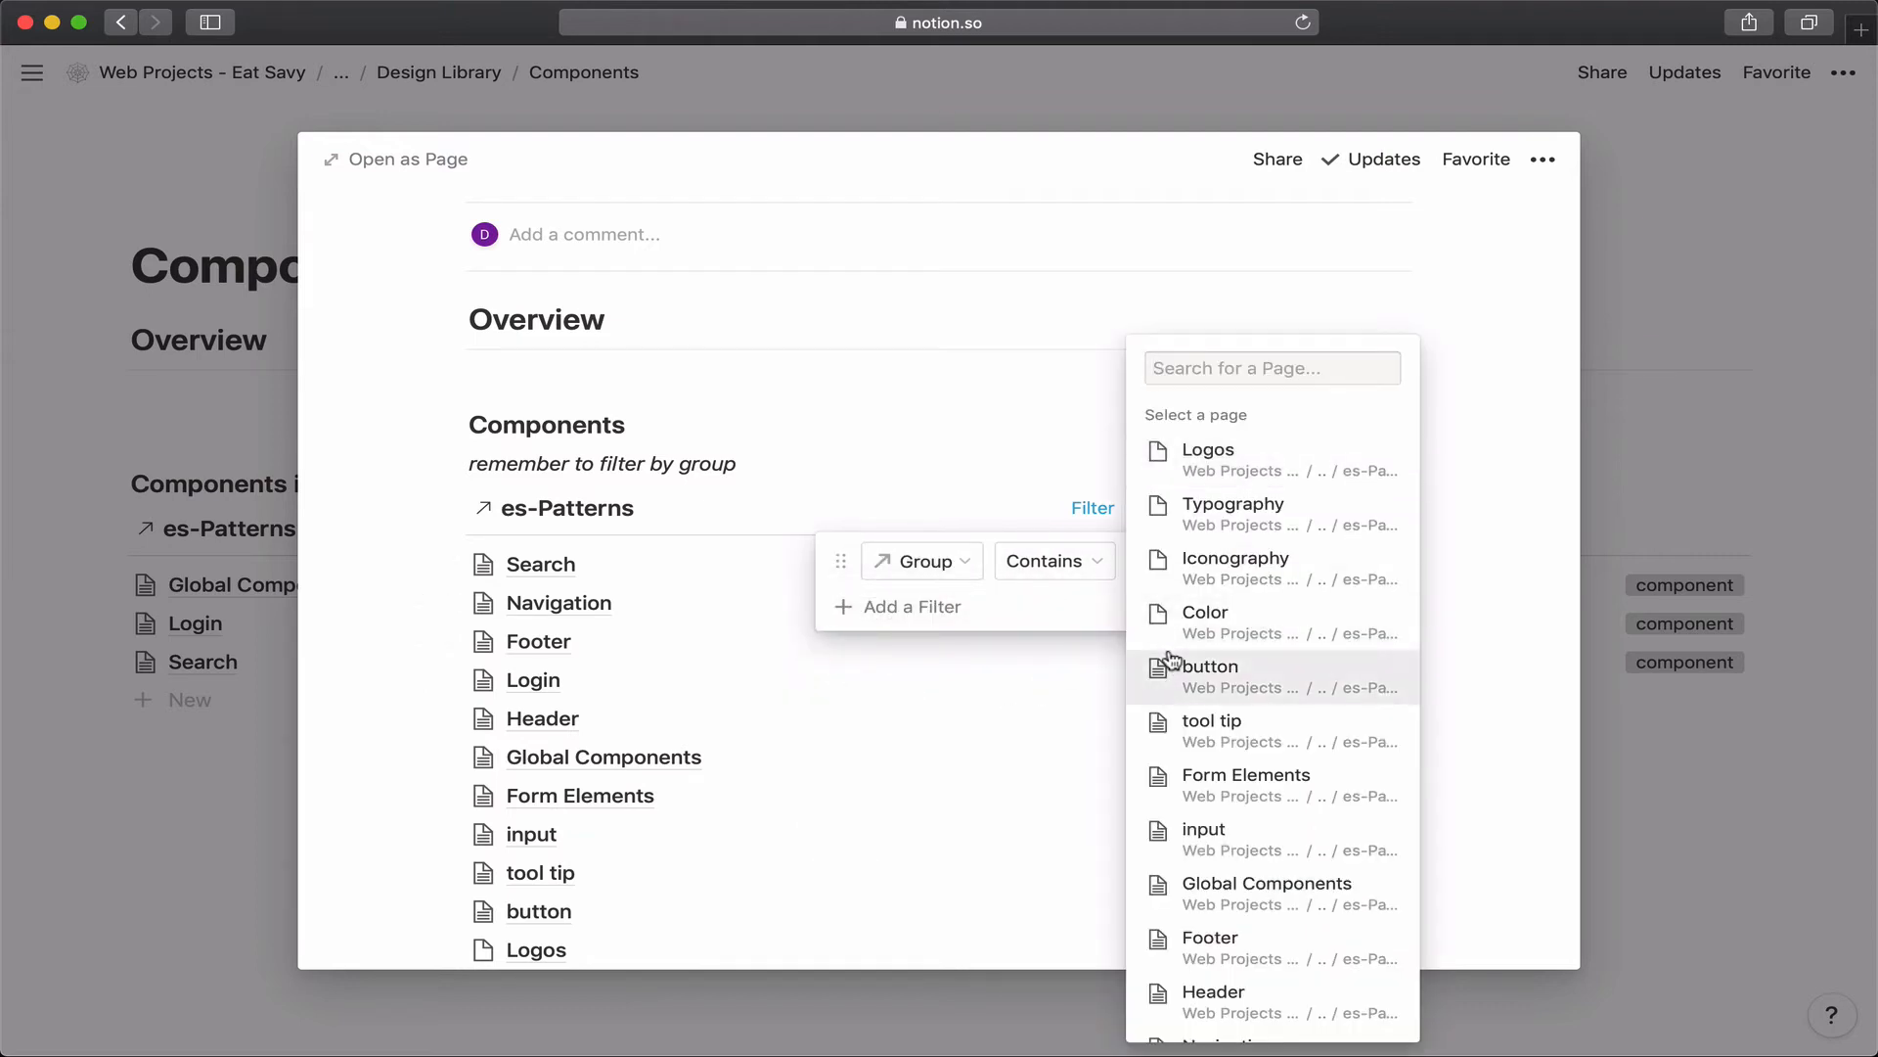
text(sea)
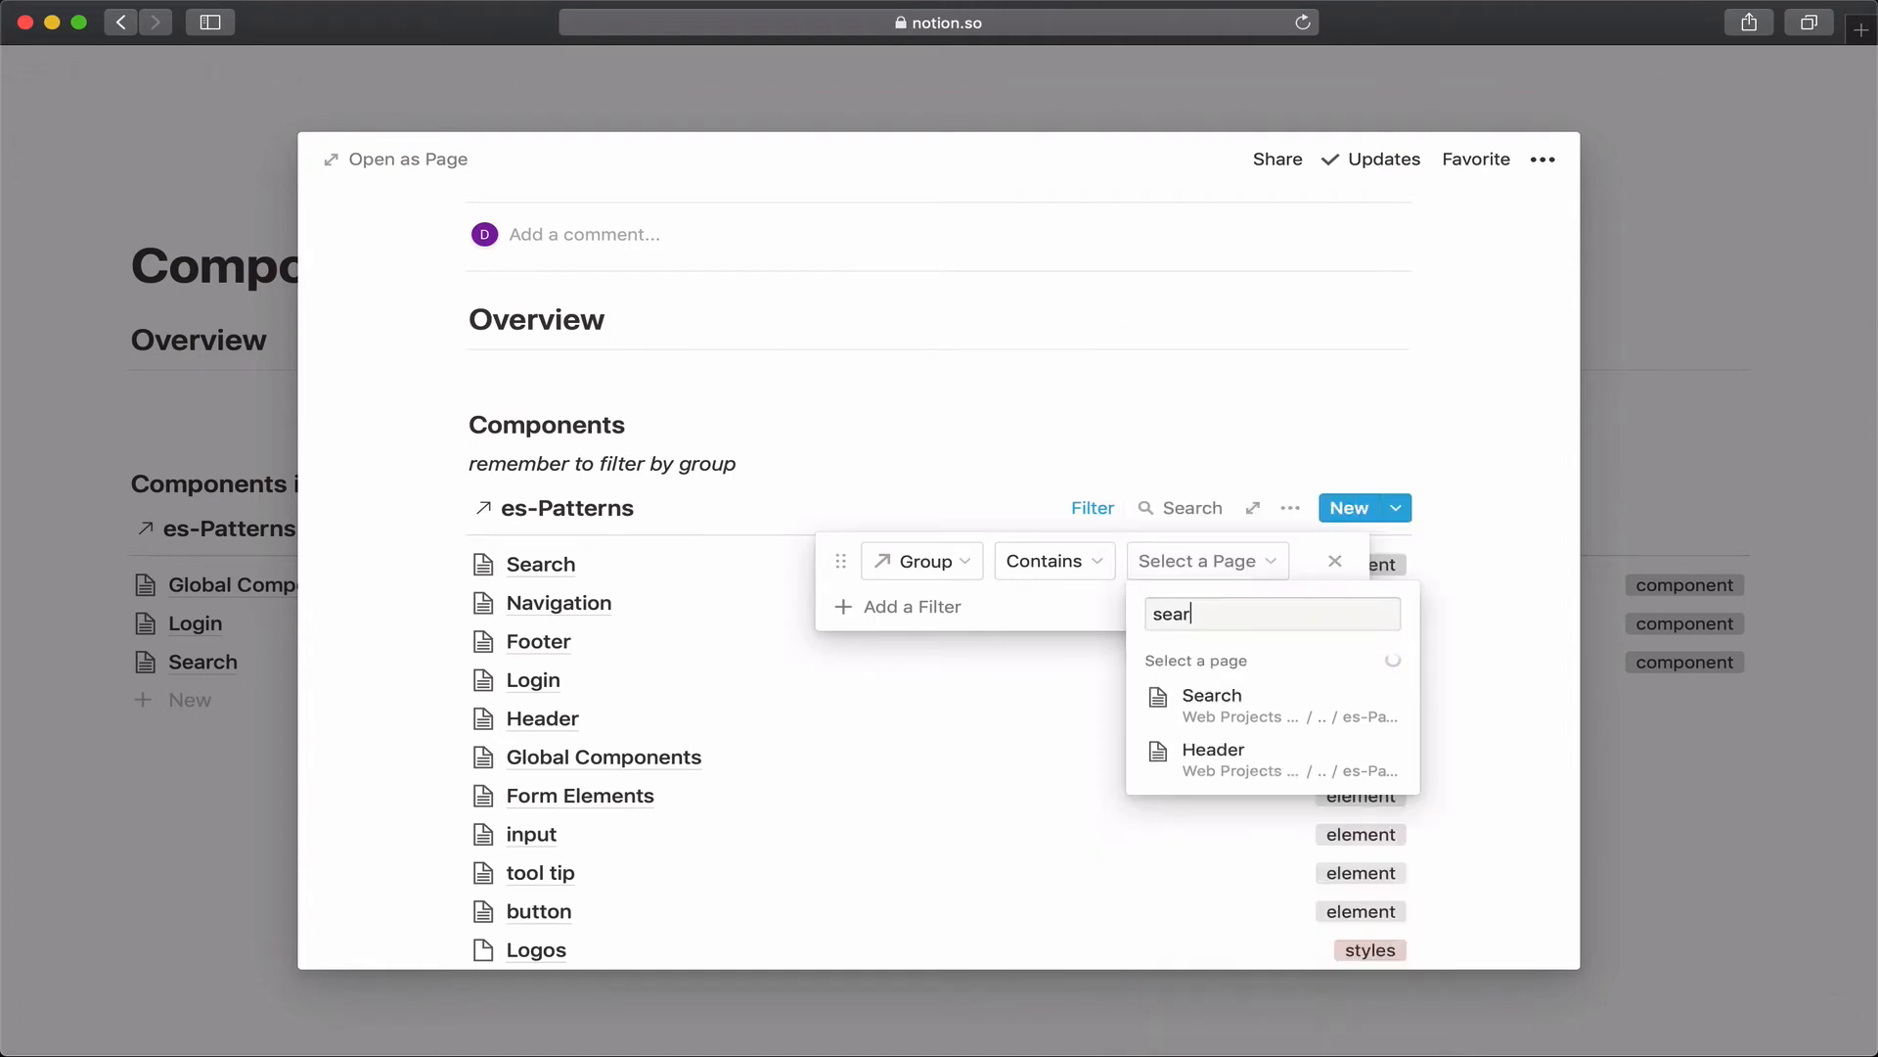
text(r)
click(1204, 699)
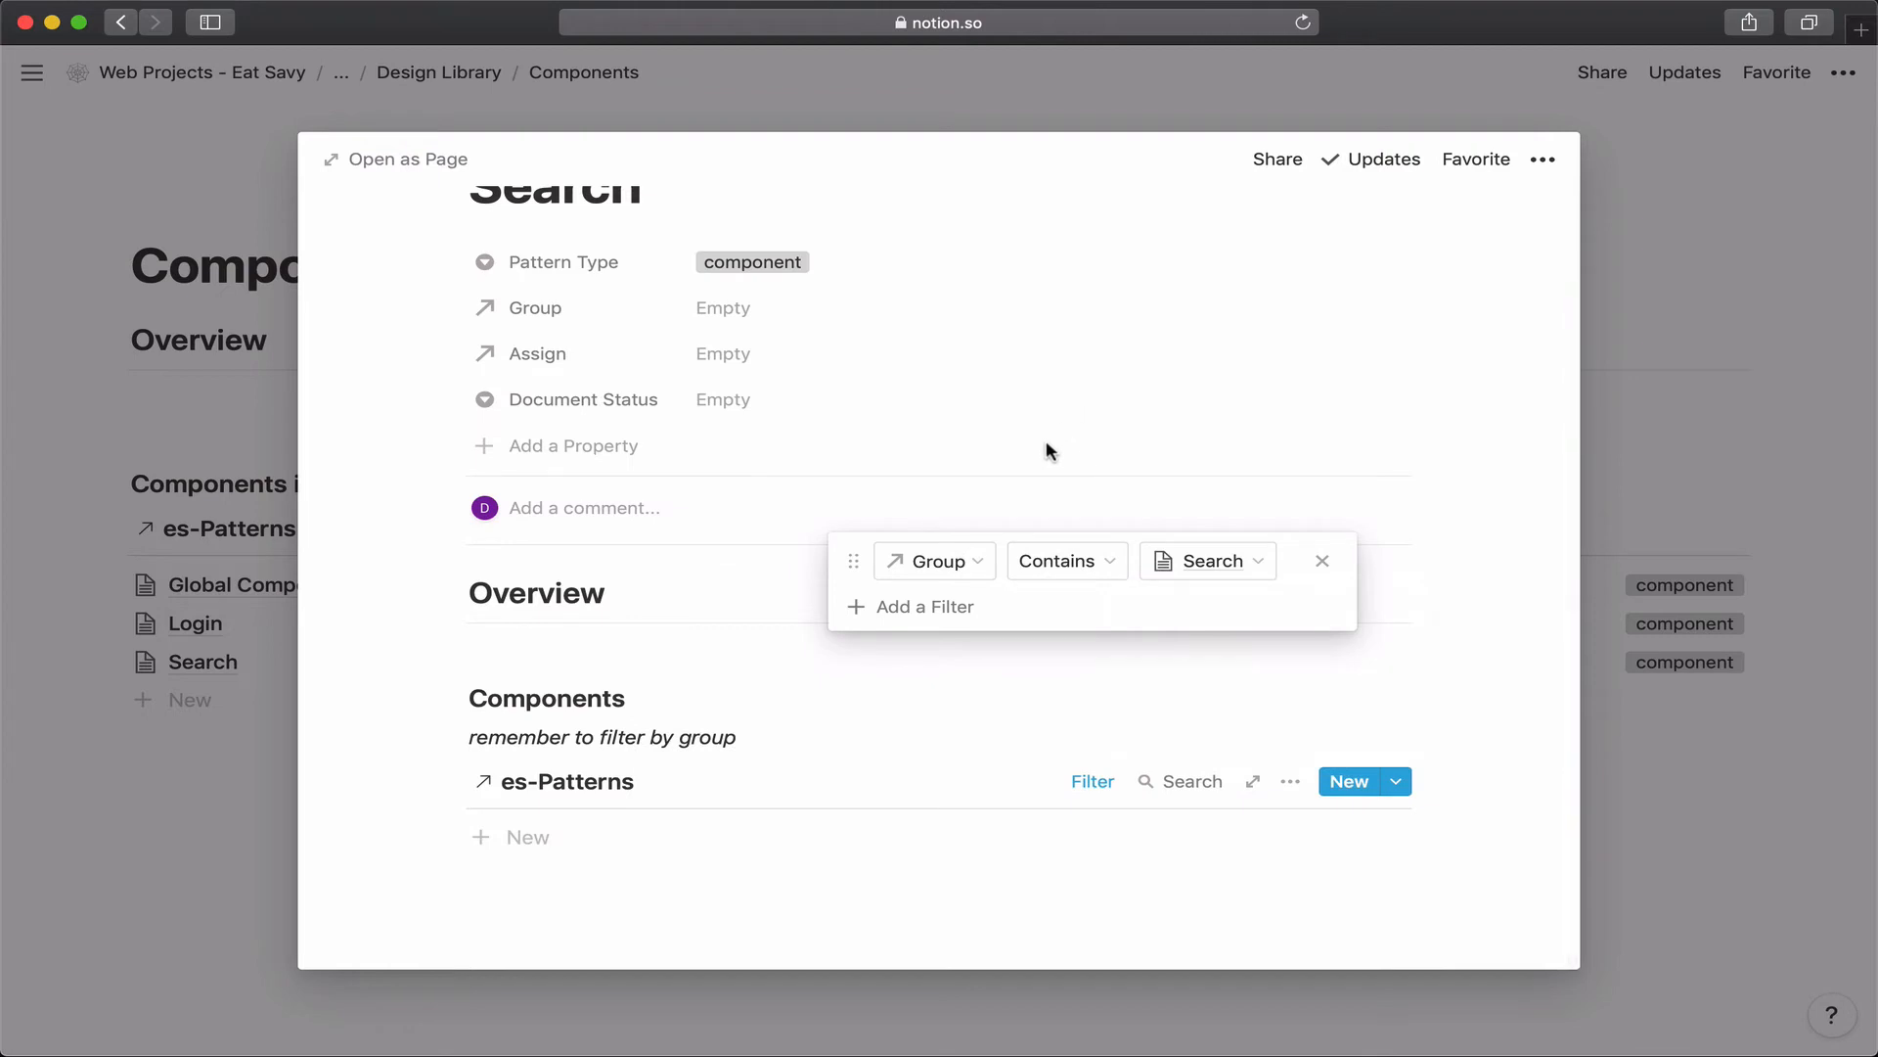
Add a "Search Widget" entry to the Search group's es-Patterns list using the Components template, and return to the Search page.
click(550, 834)
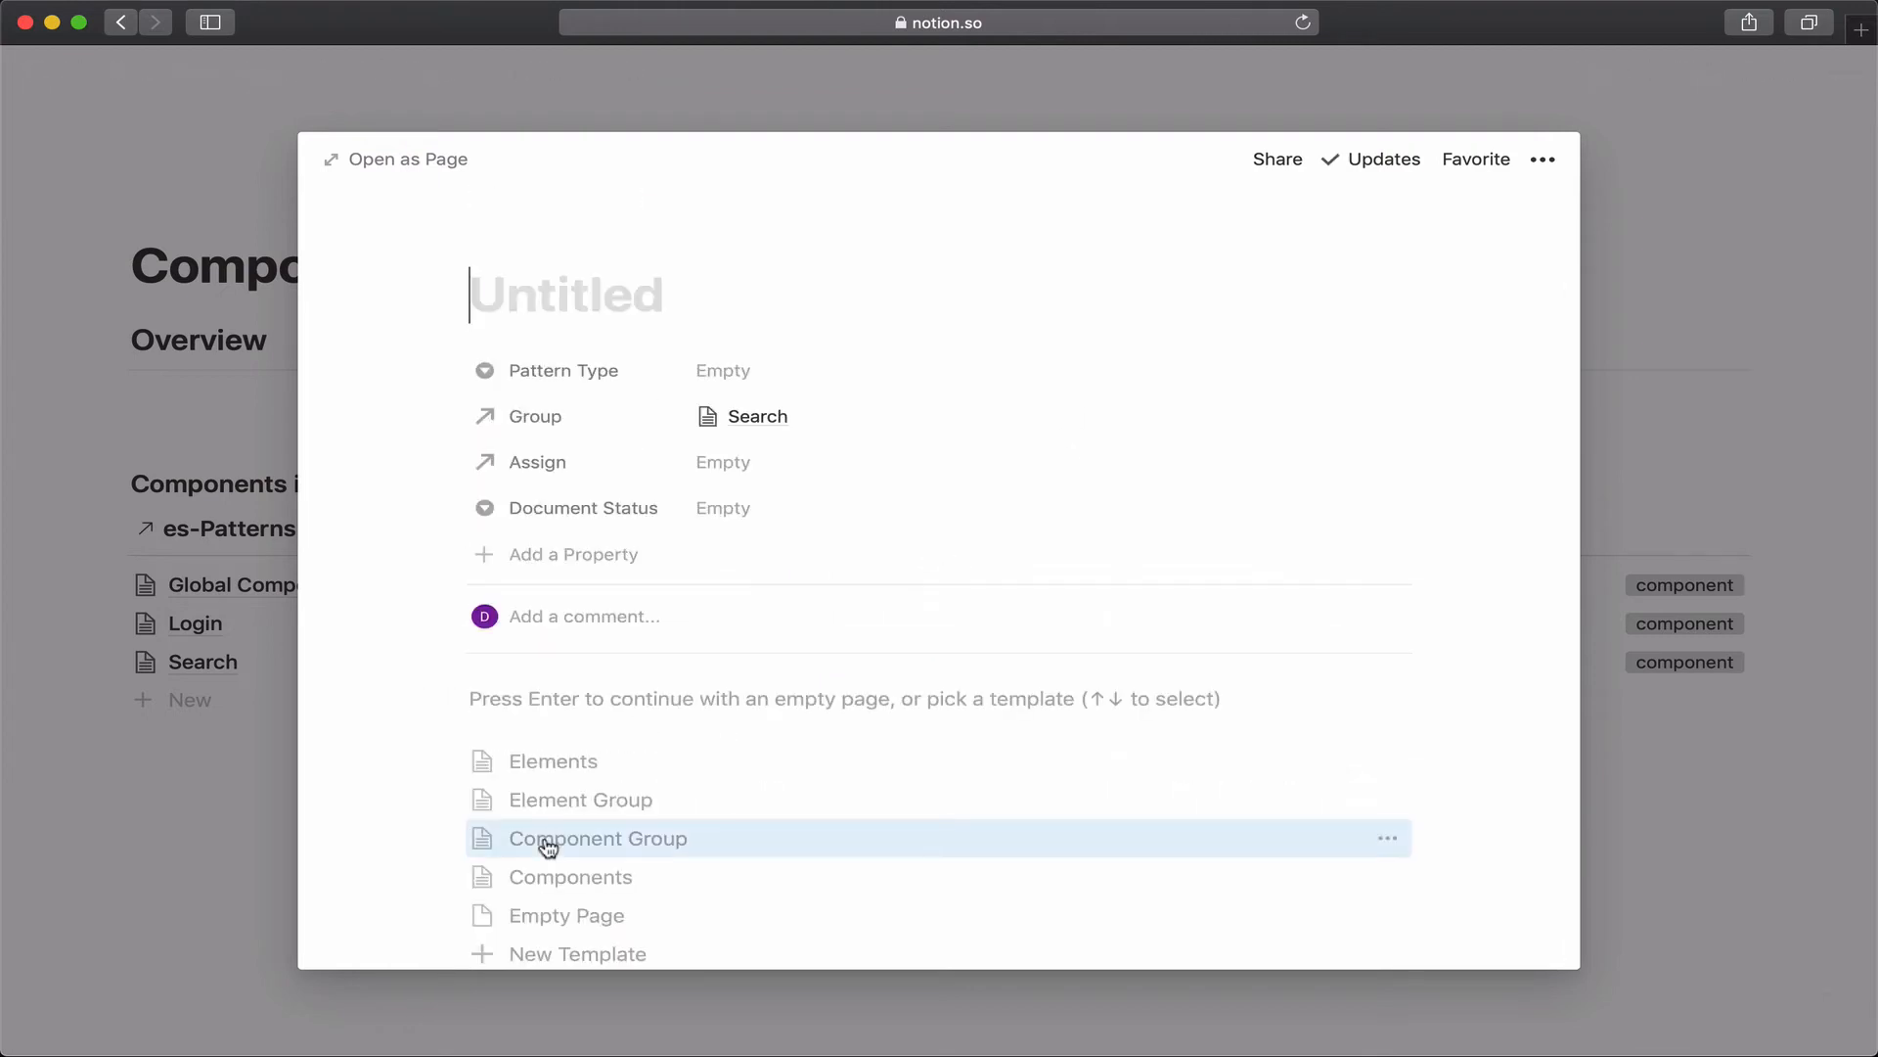
text(S)
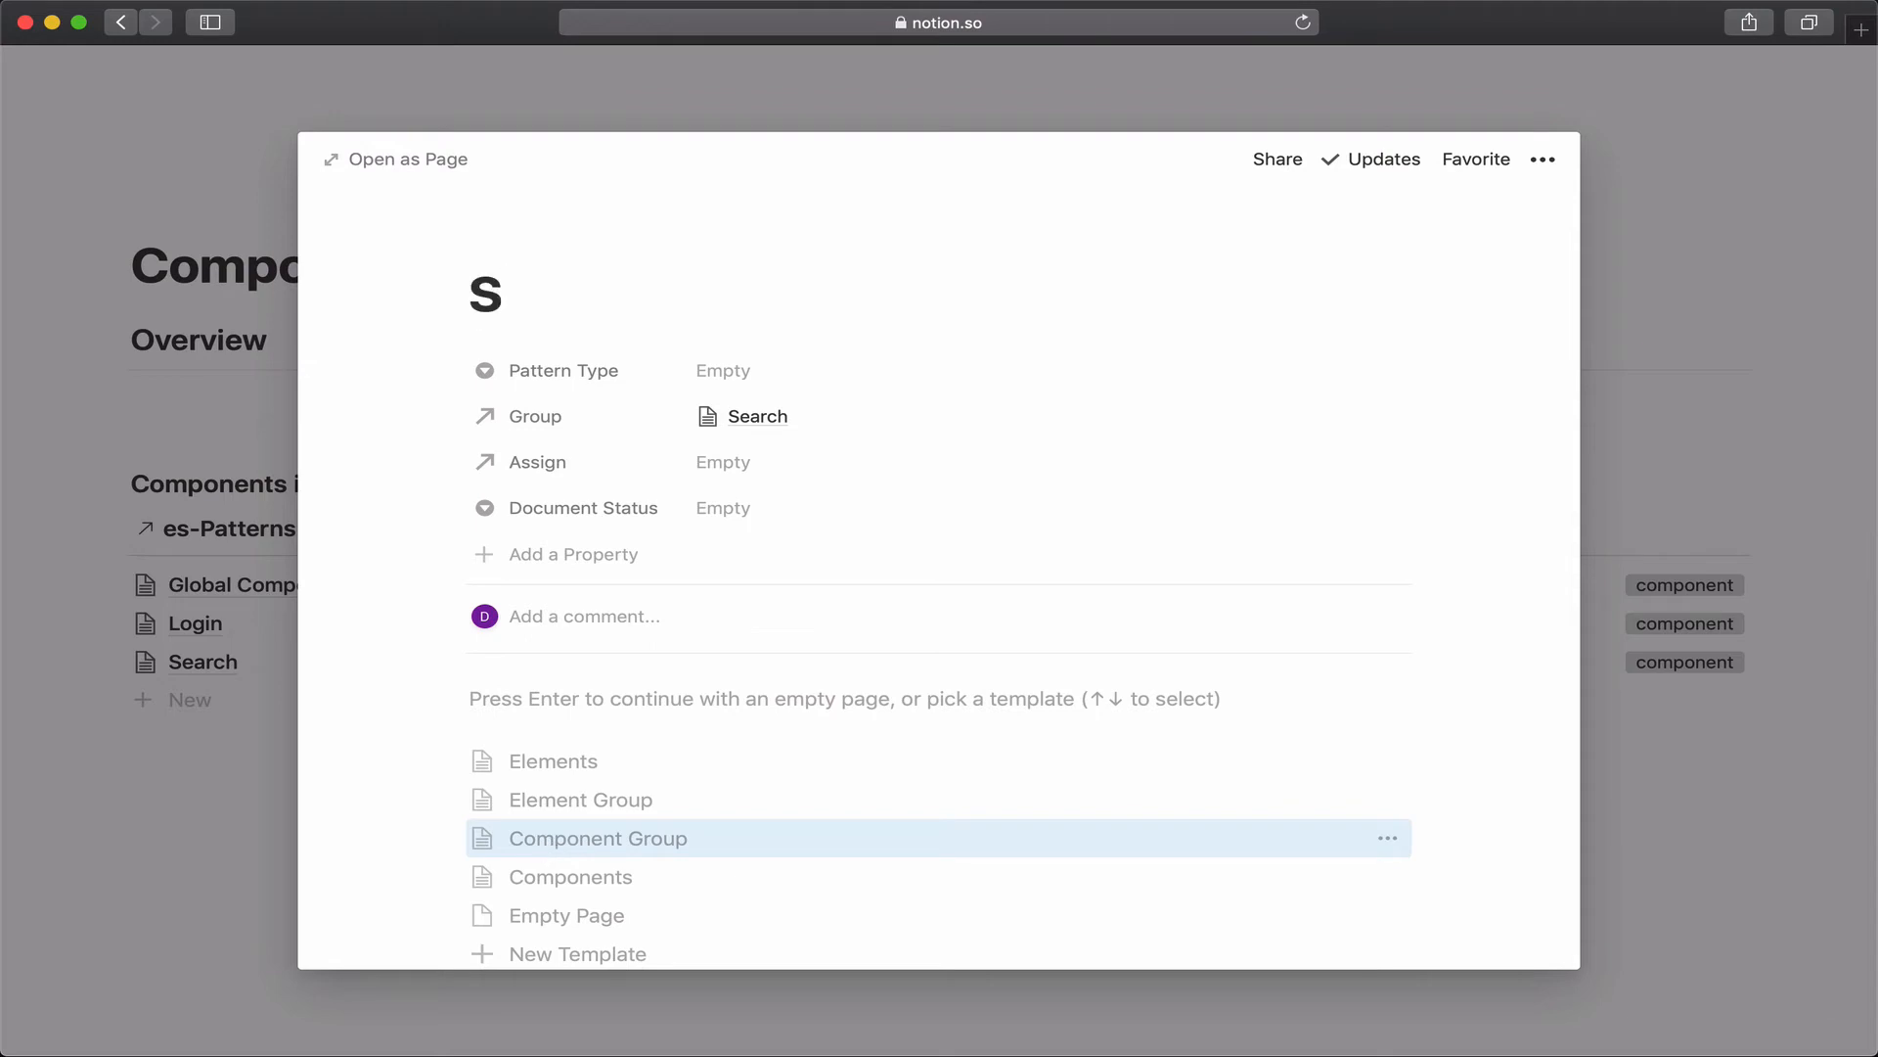
text(earch)
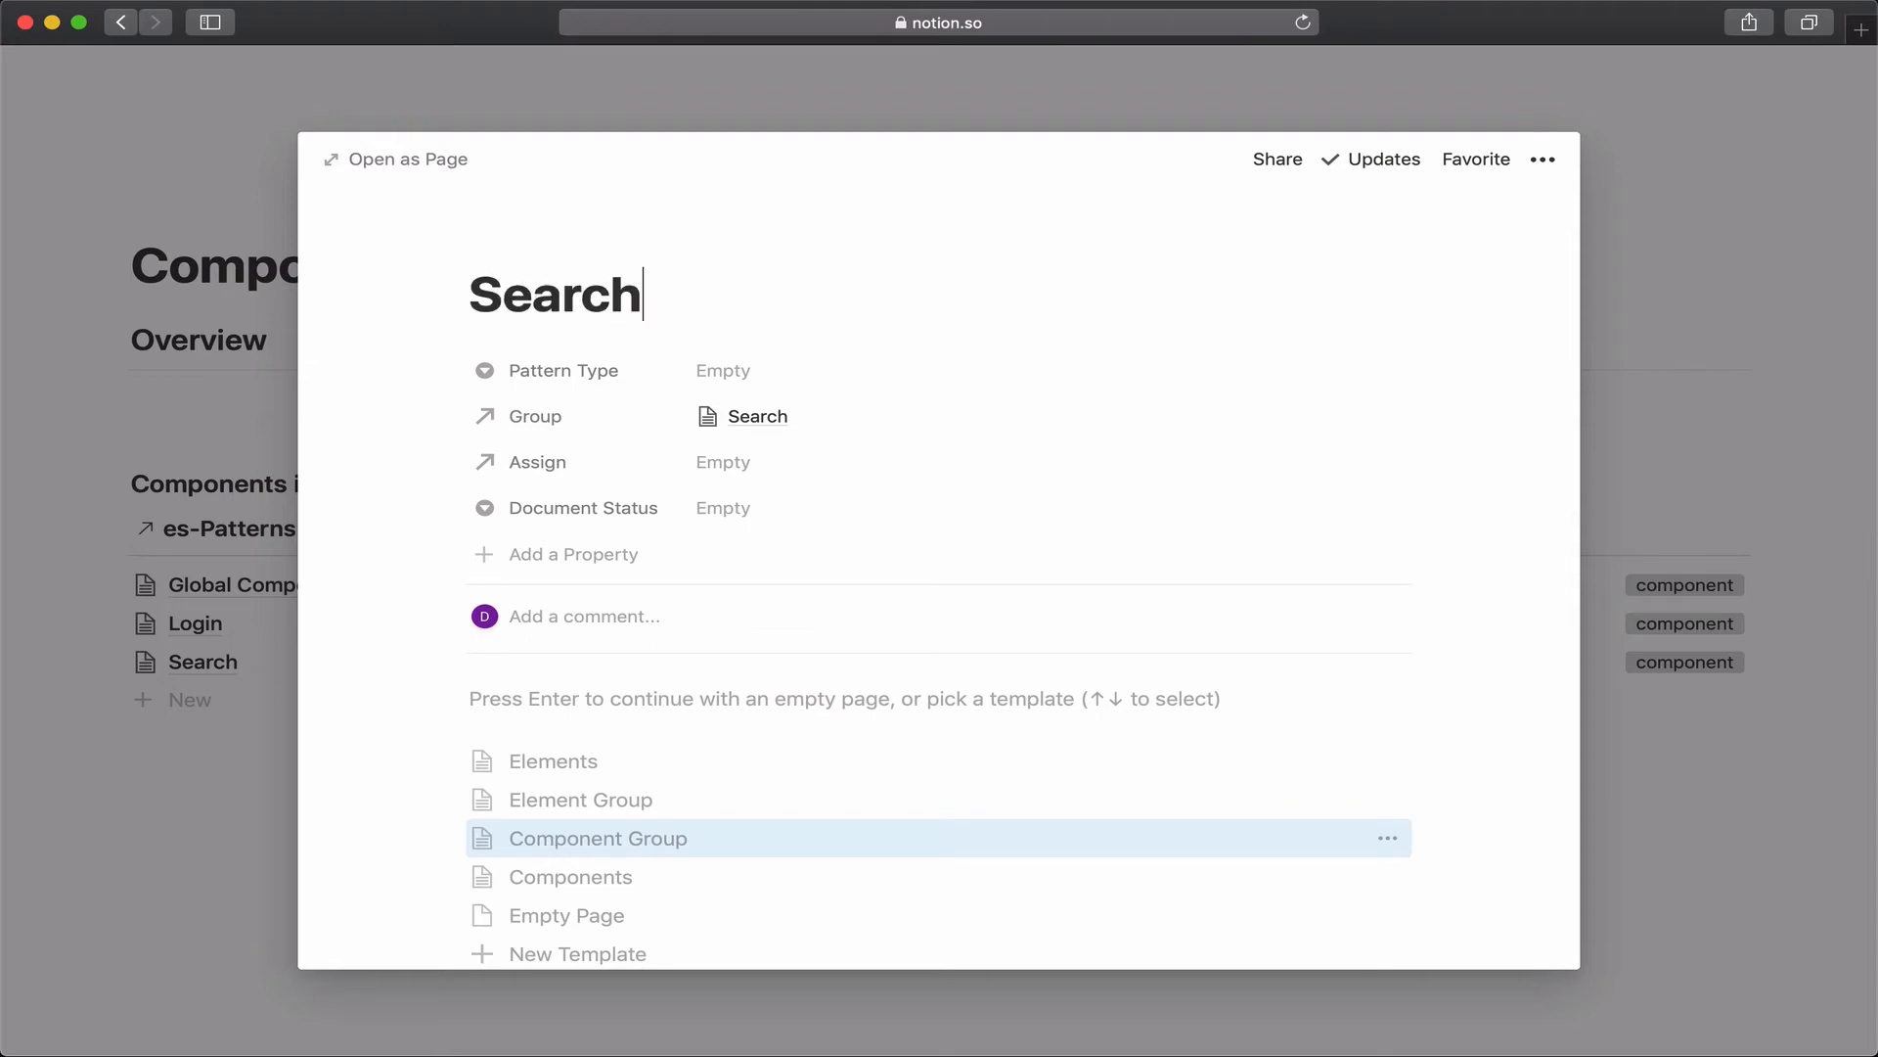
text( Widget)
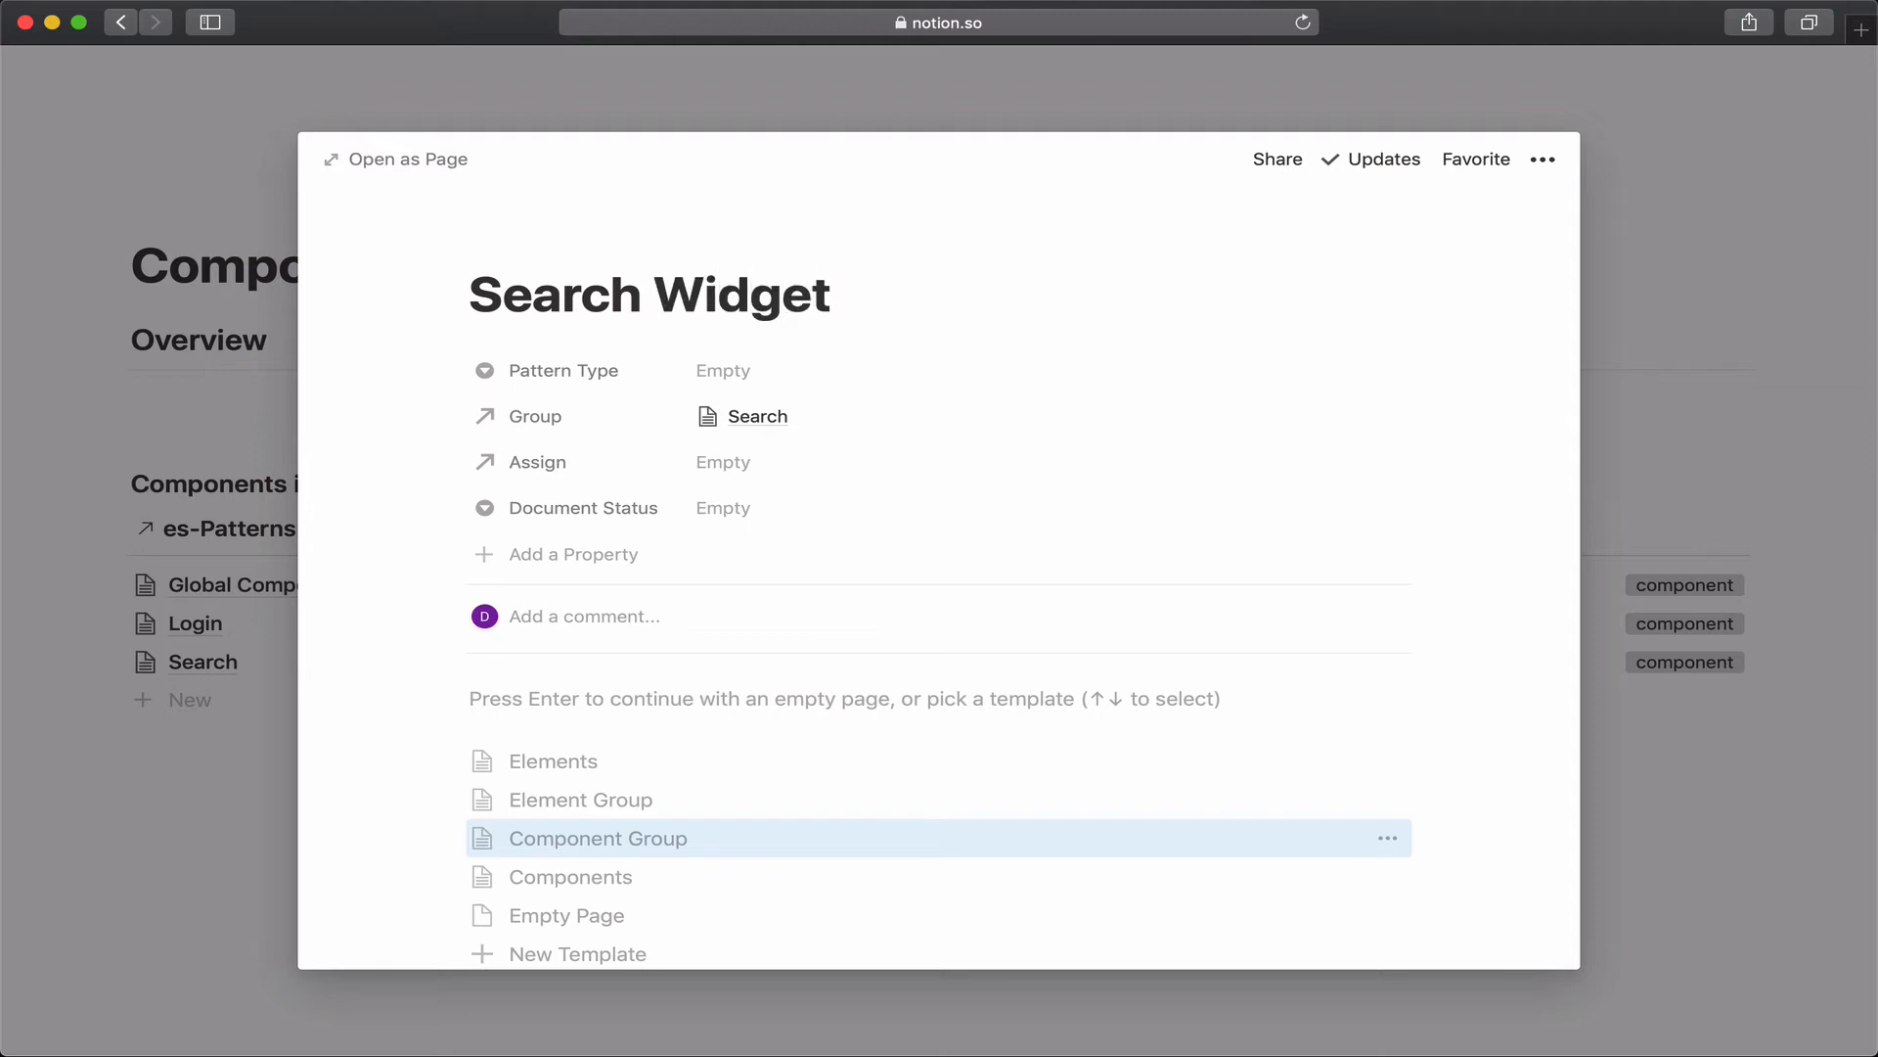
click(626, 886)
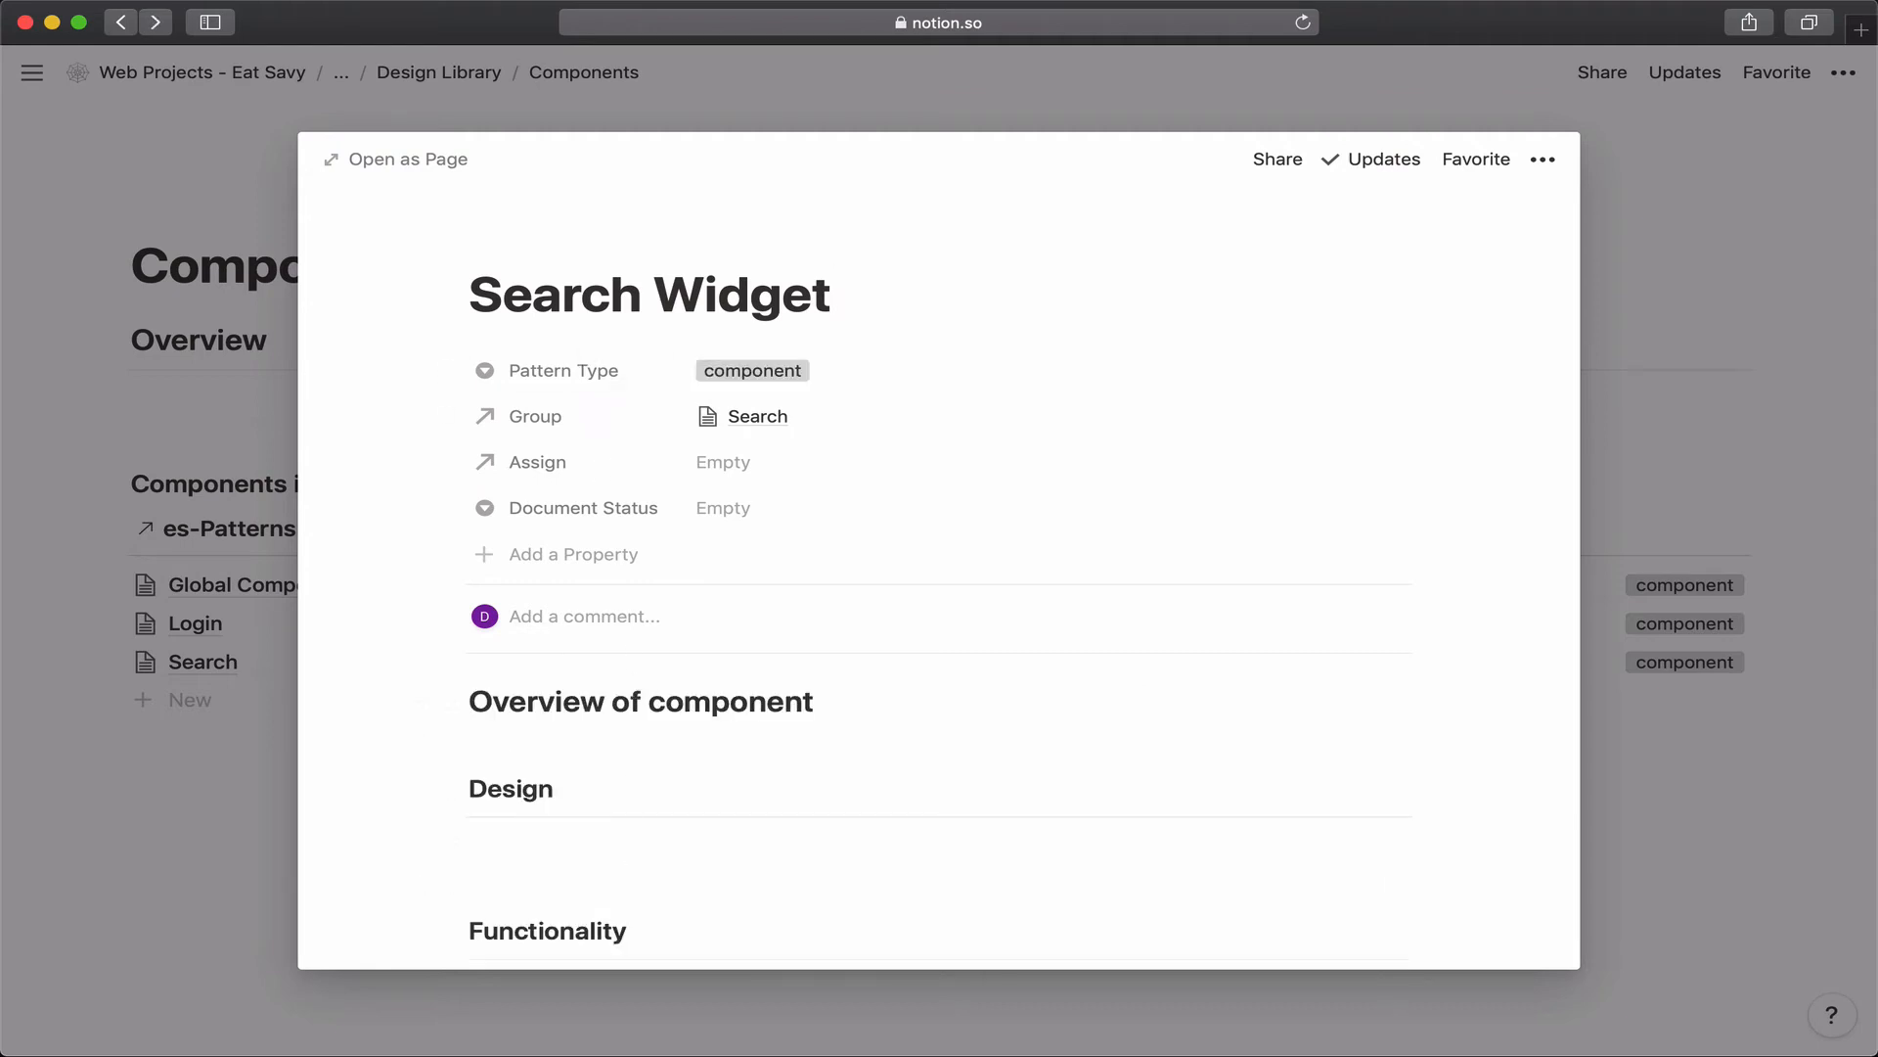
key(super+[)
scroll(607, 368, down, 3)
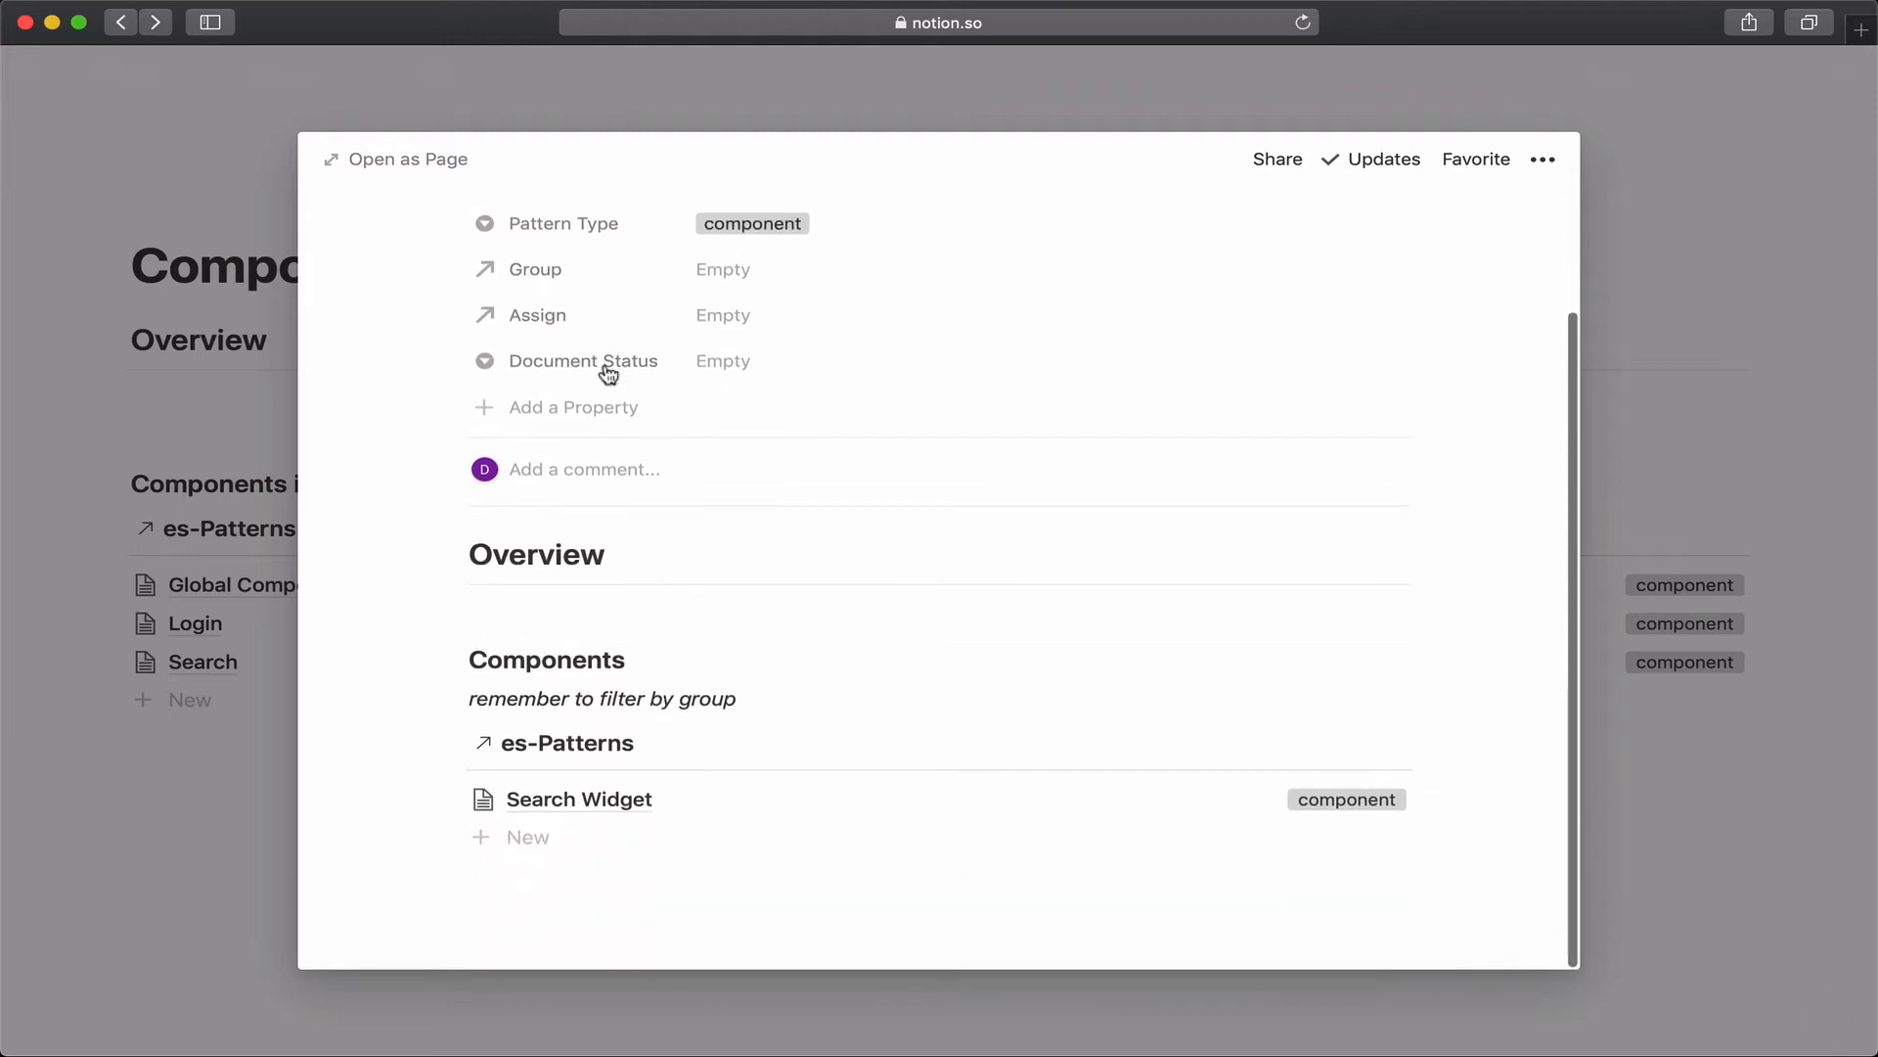
Add a "Filters" entry to the Search group's list using the Components template, then return to the Search page and close it.
click(672, 840)
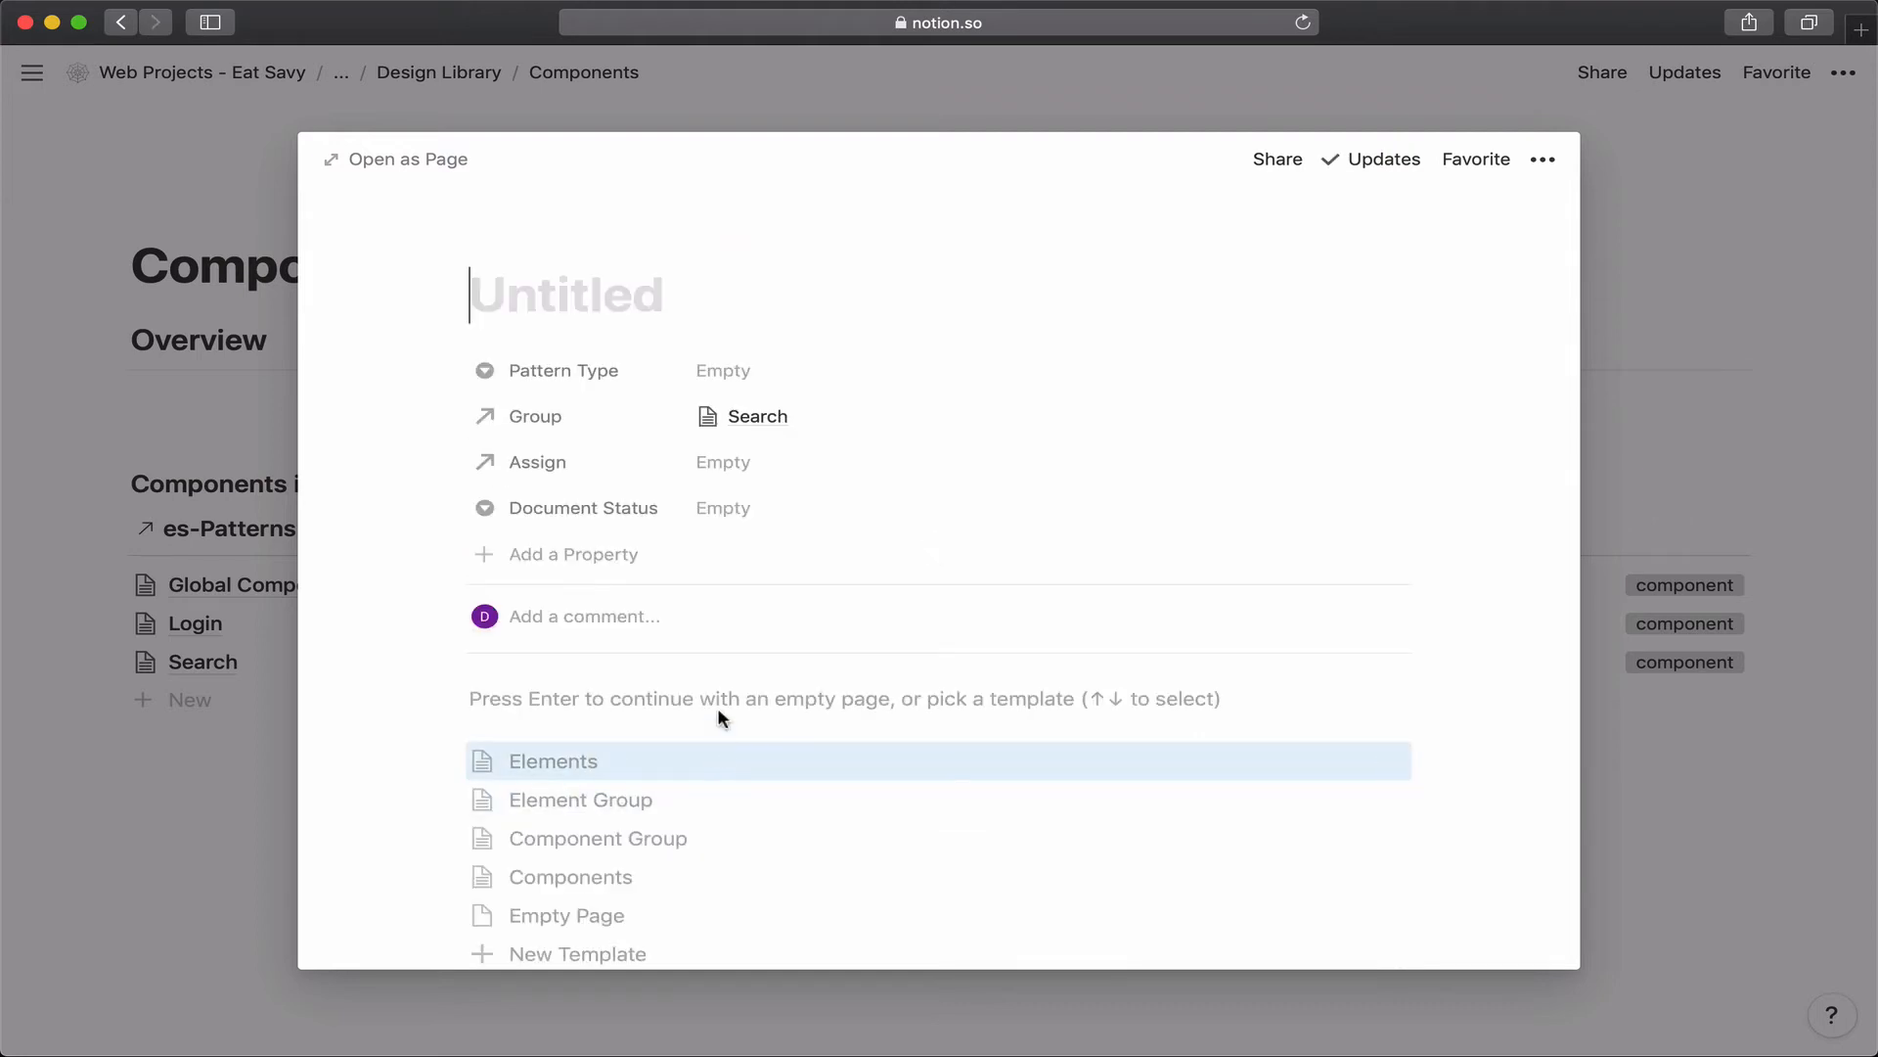
text(Filters)
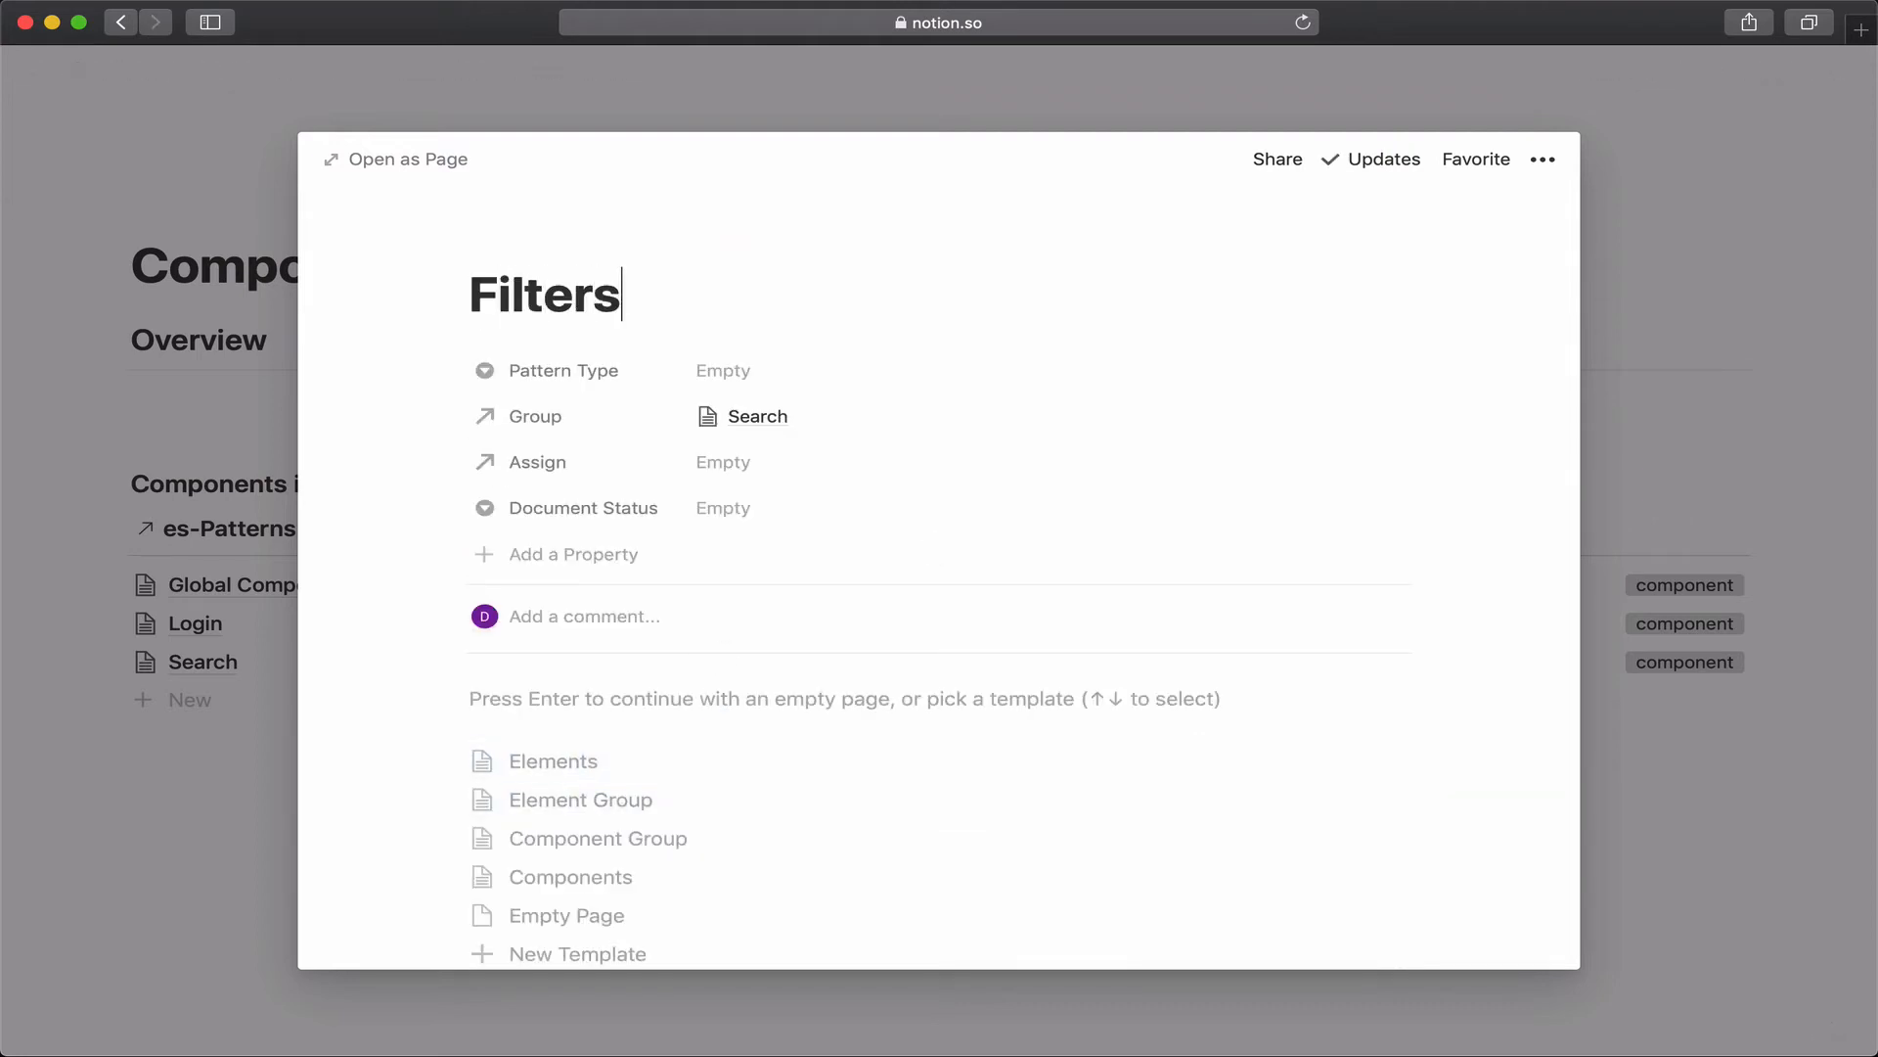
click(673, 896)
scroll(673, 900, down, 5)
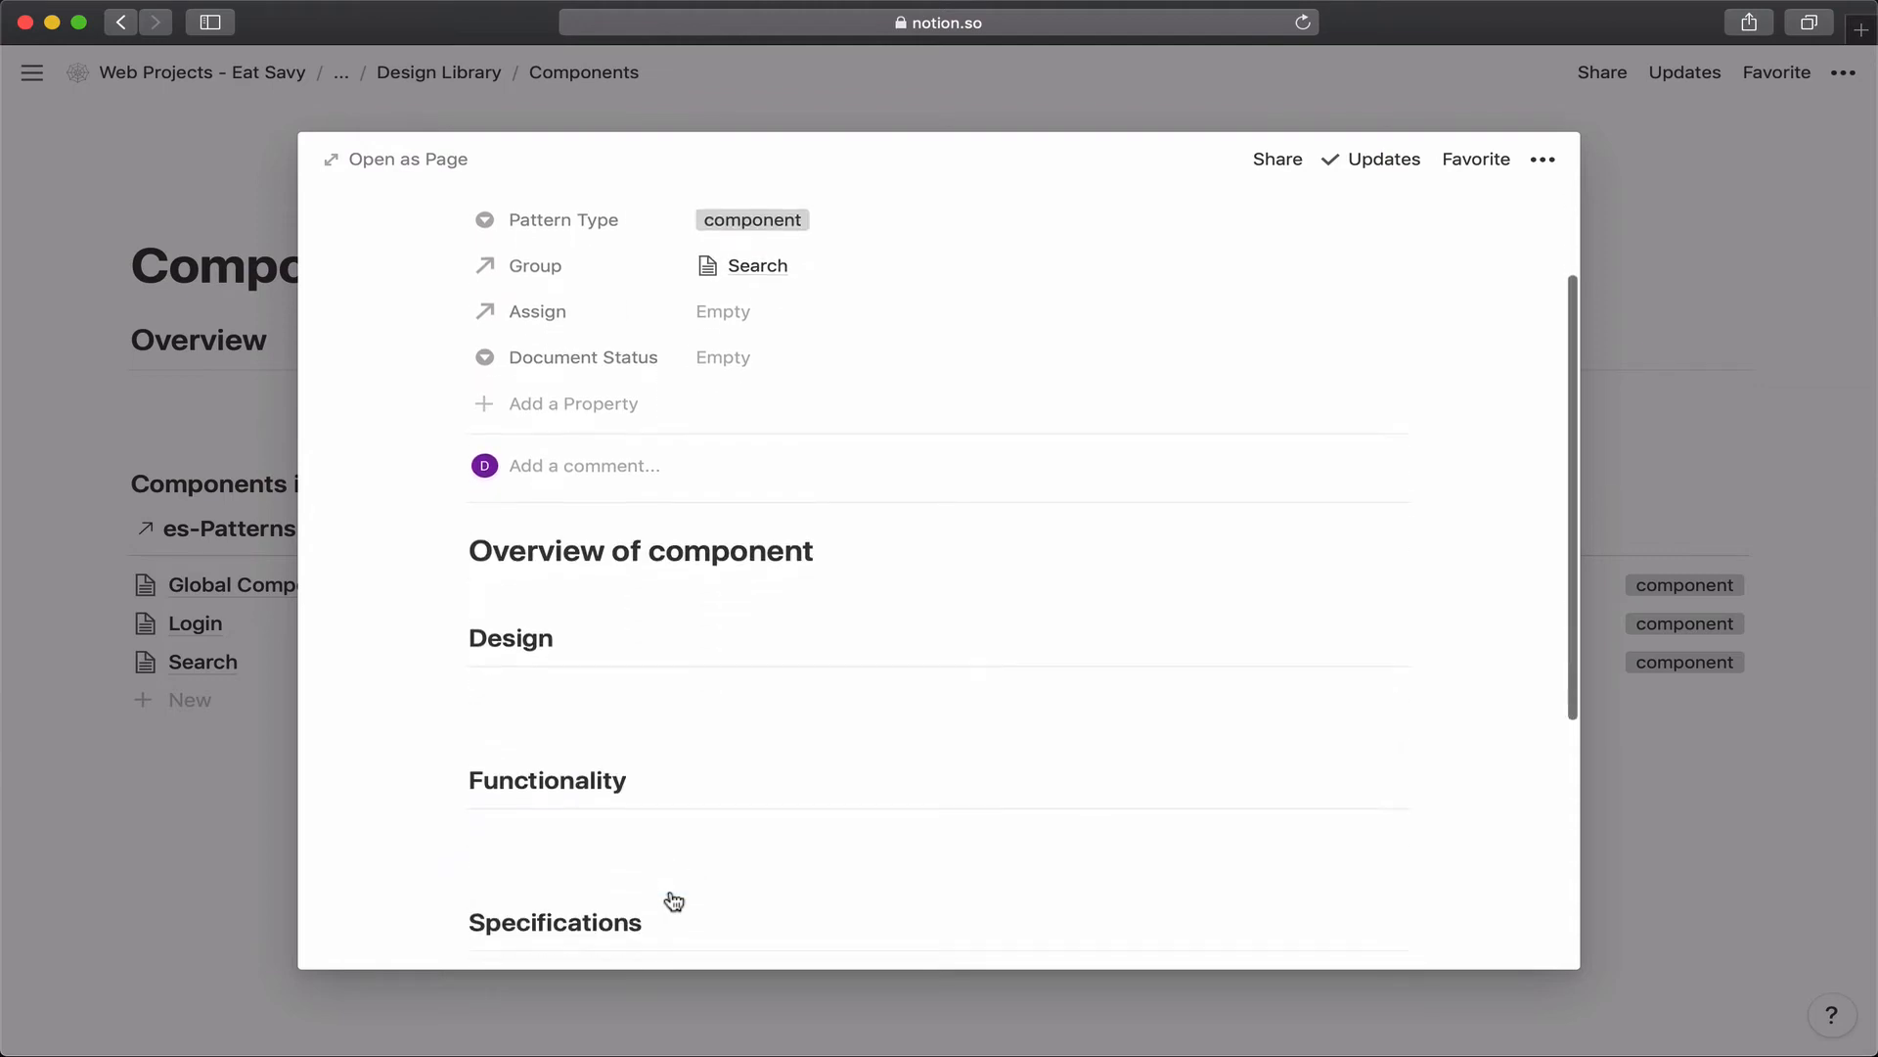
scroll(673, 900, up, 5)
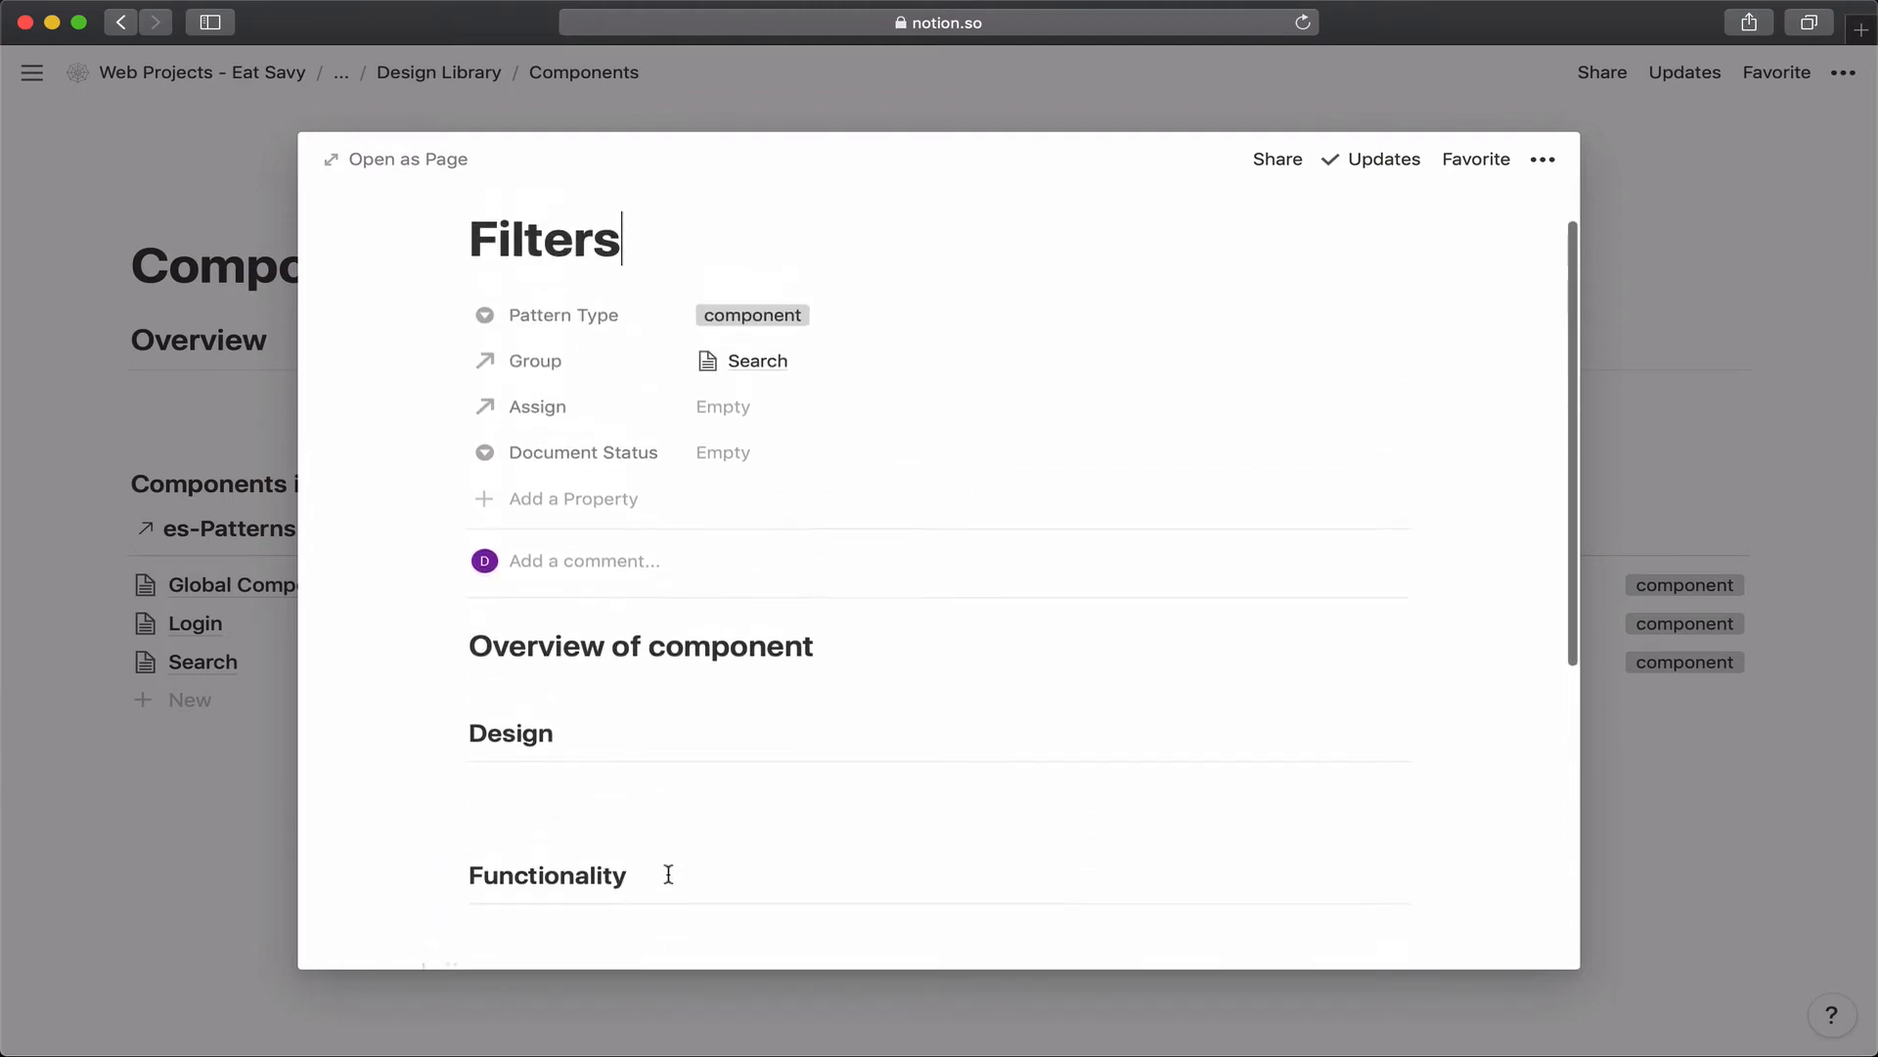
click(757, 416)
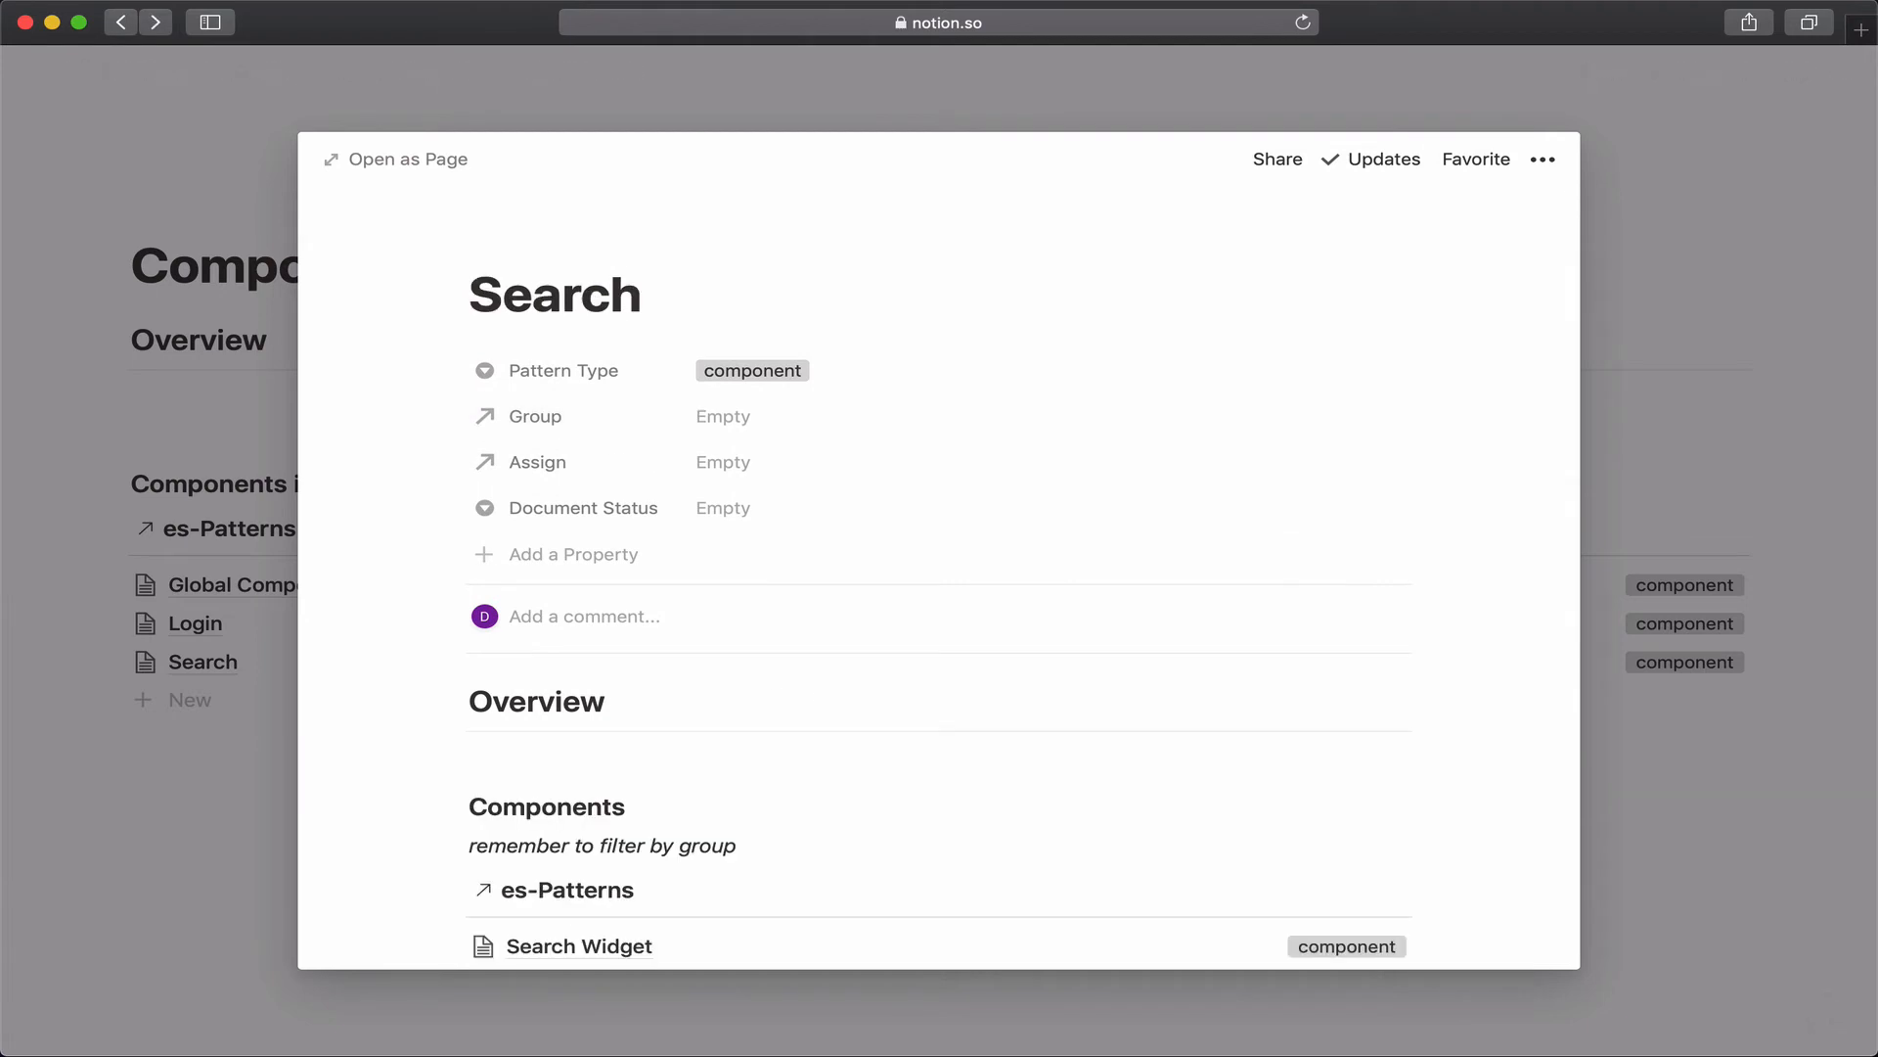
scroll(757, 416, down, 3)
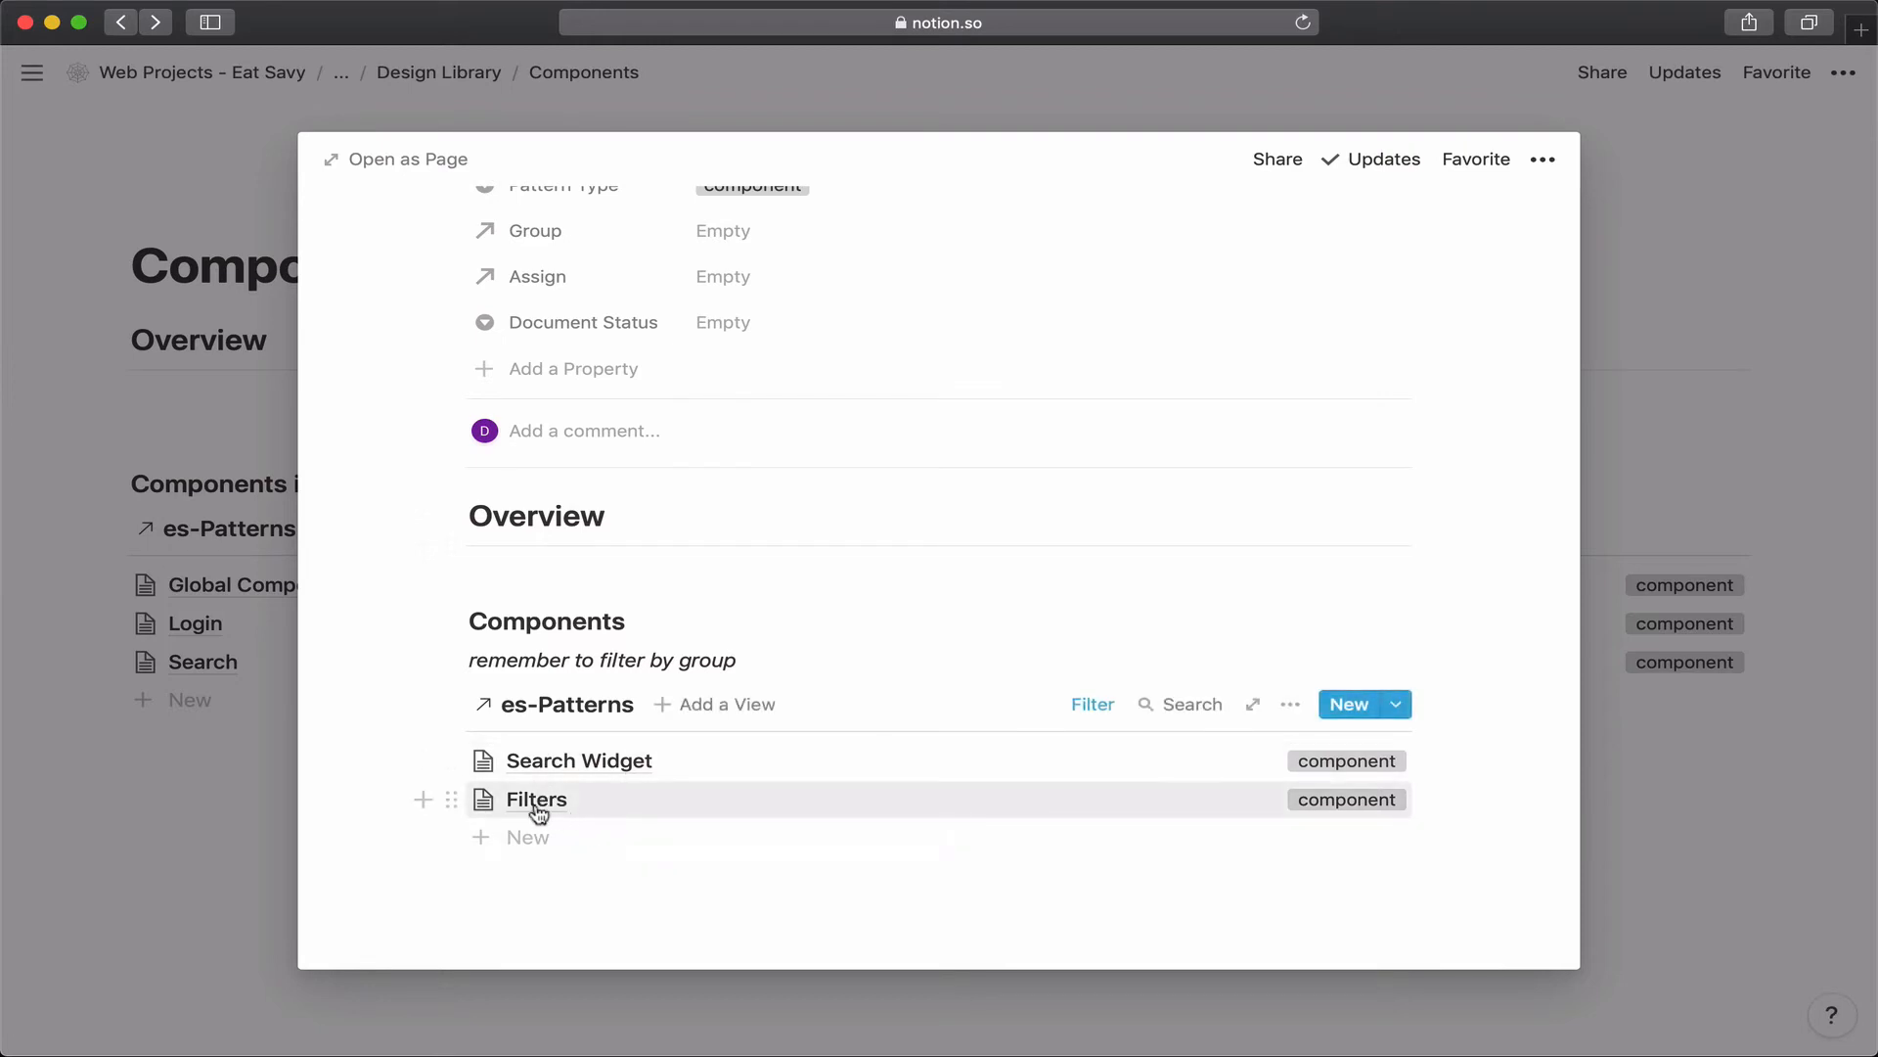
click(120, 782)
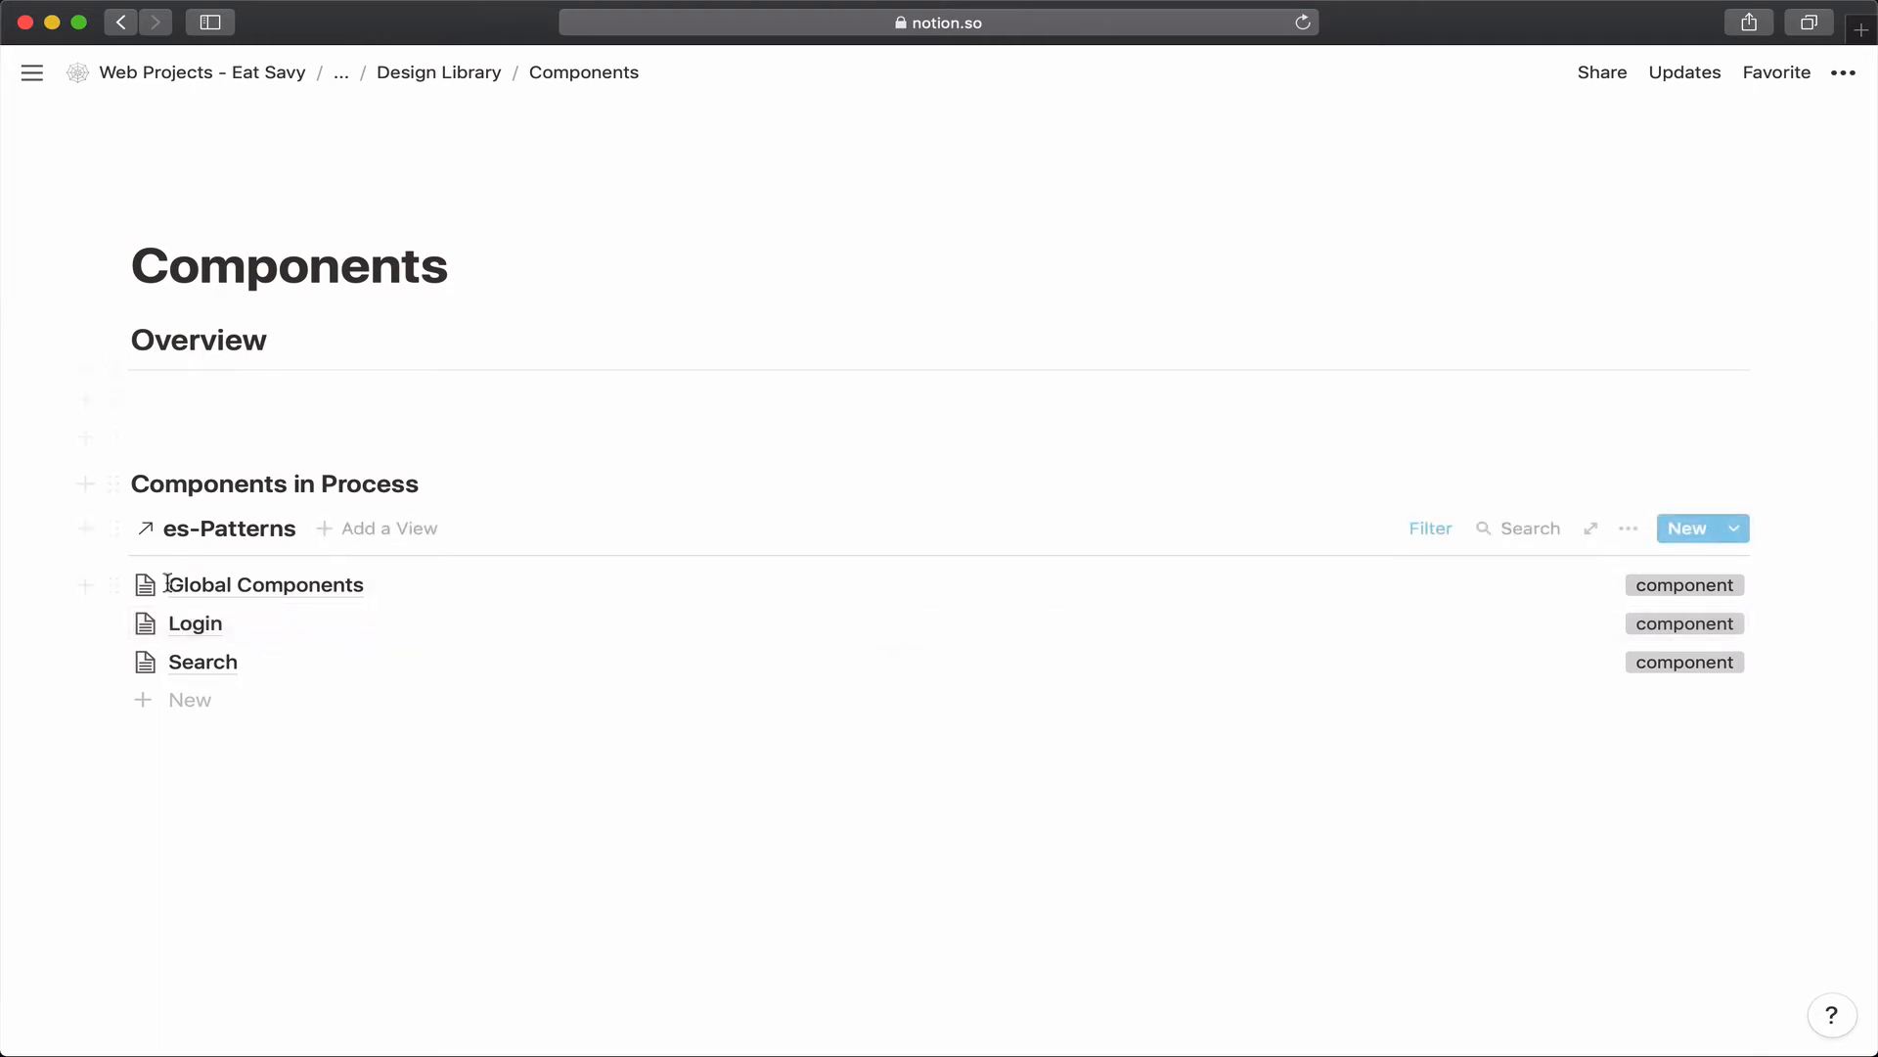
Show the Assign and Document Status properties and hide Pattern Type in the Components in Process list.
click(1628, 530)
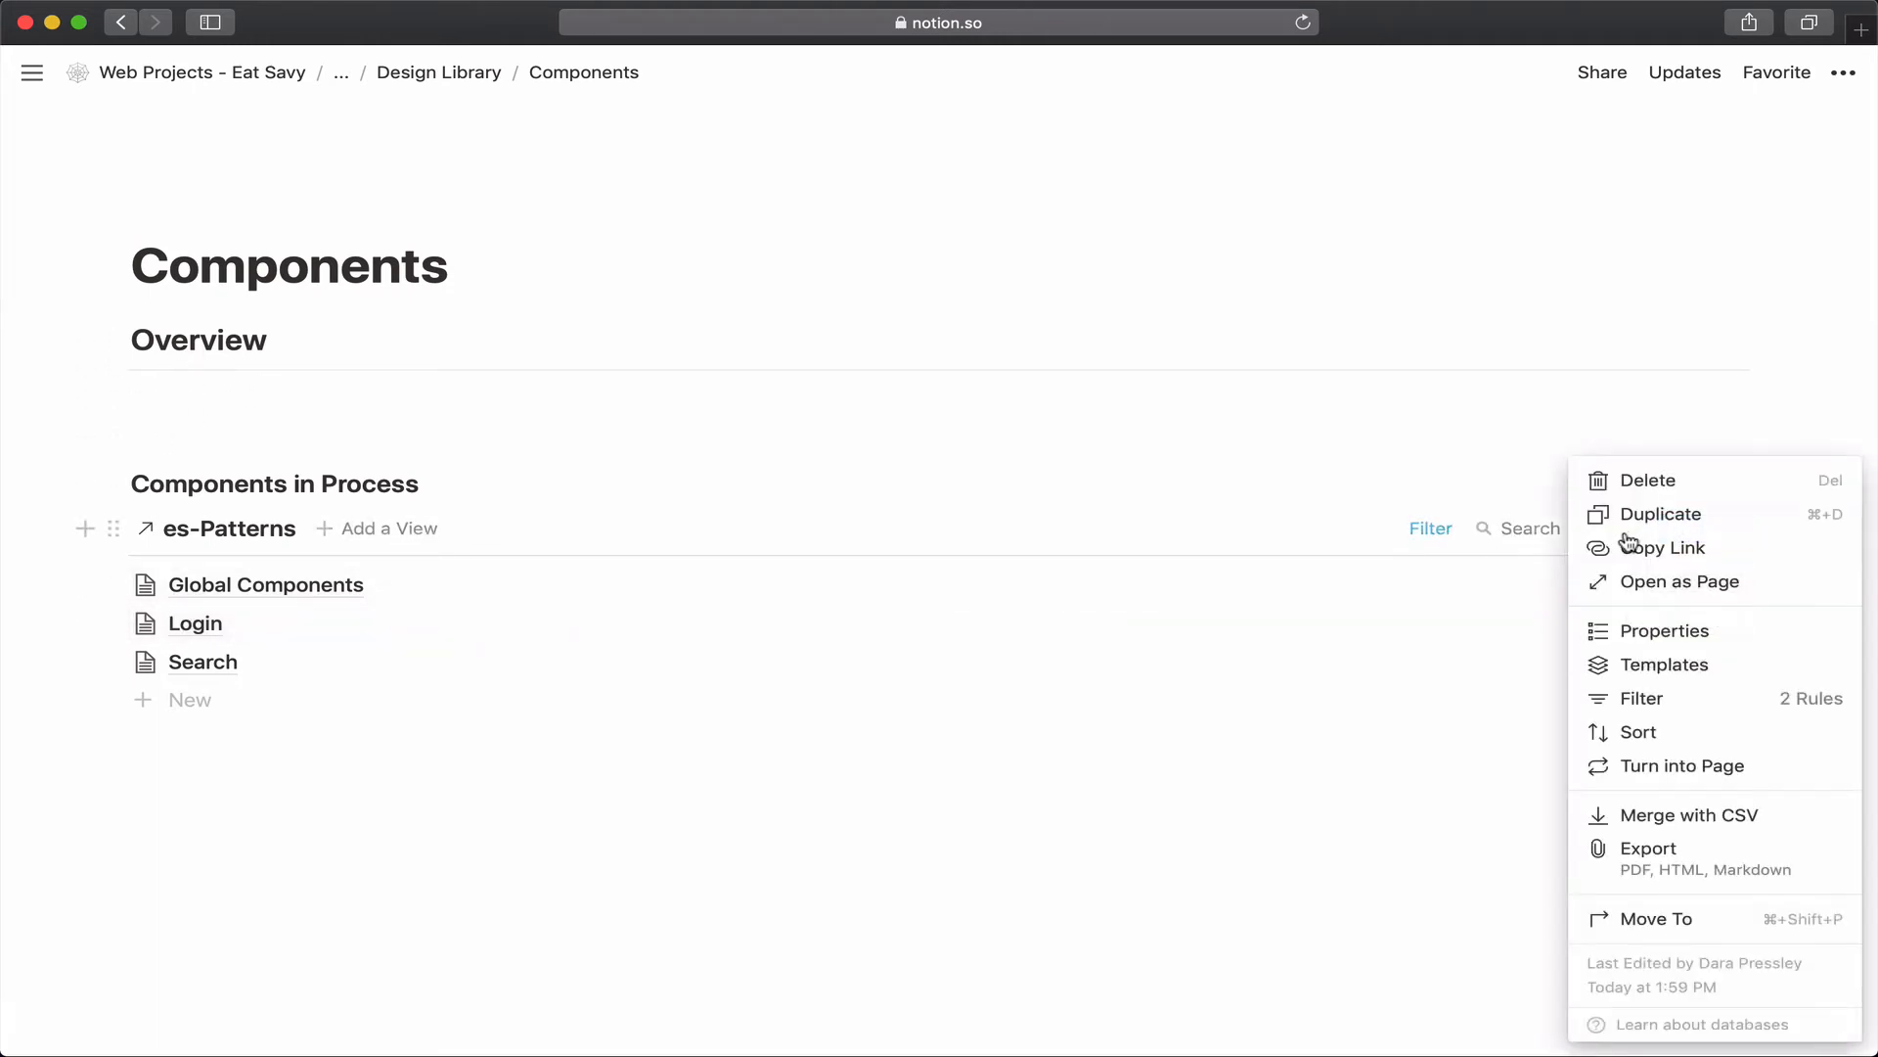
click(1623, 630)
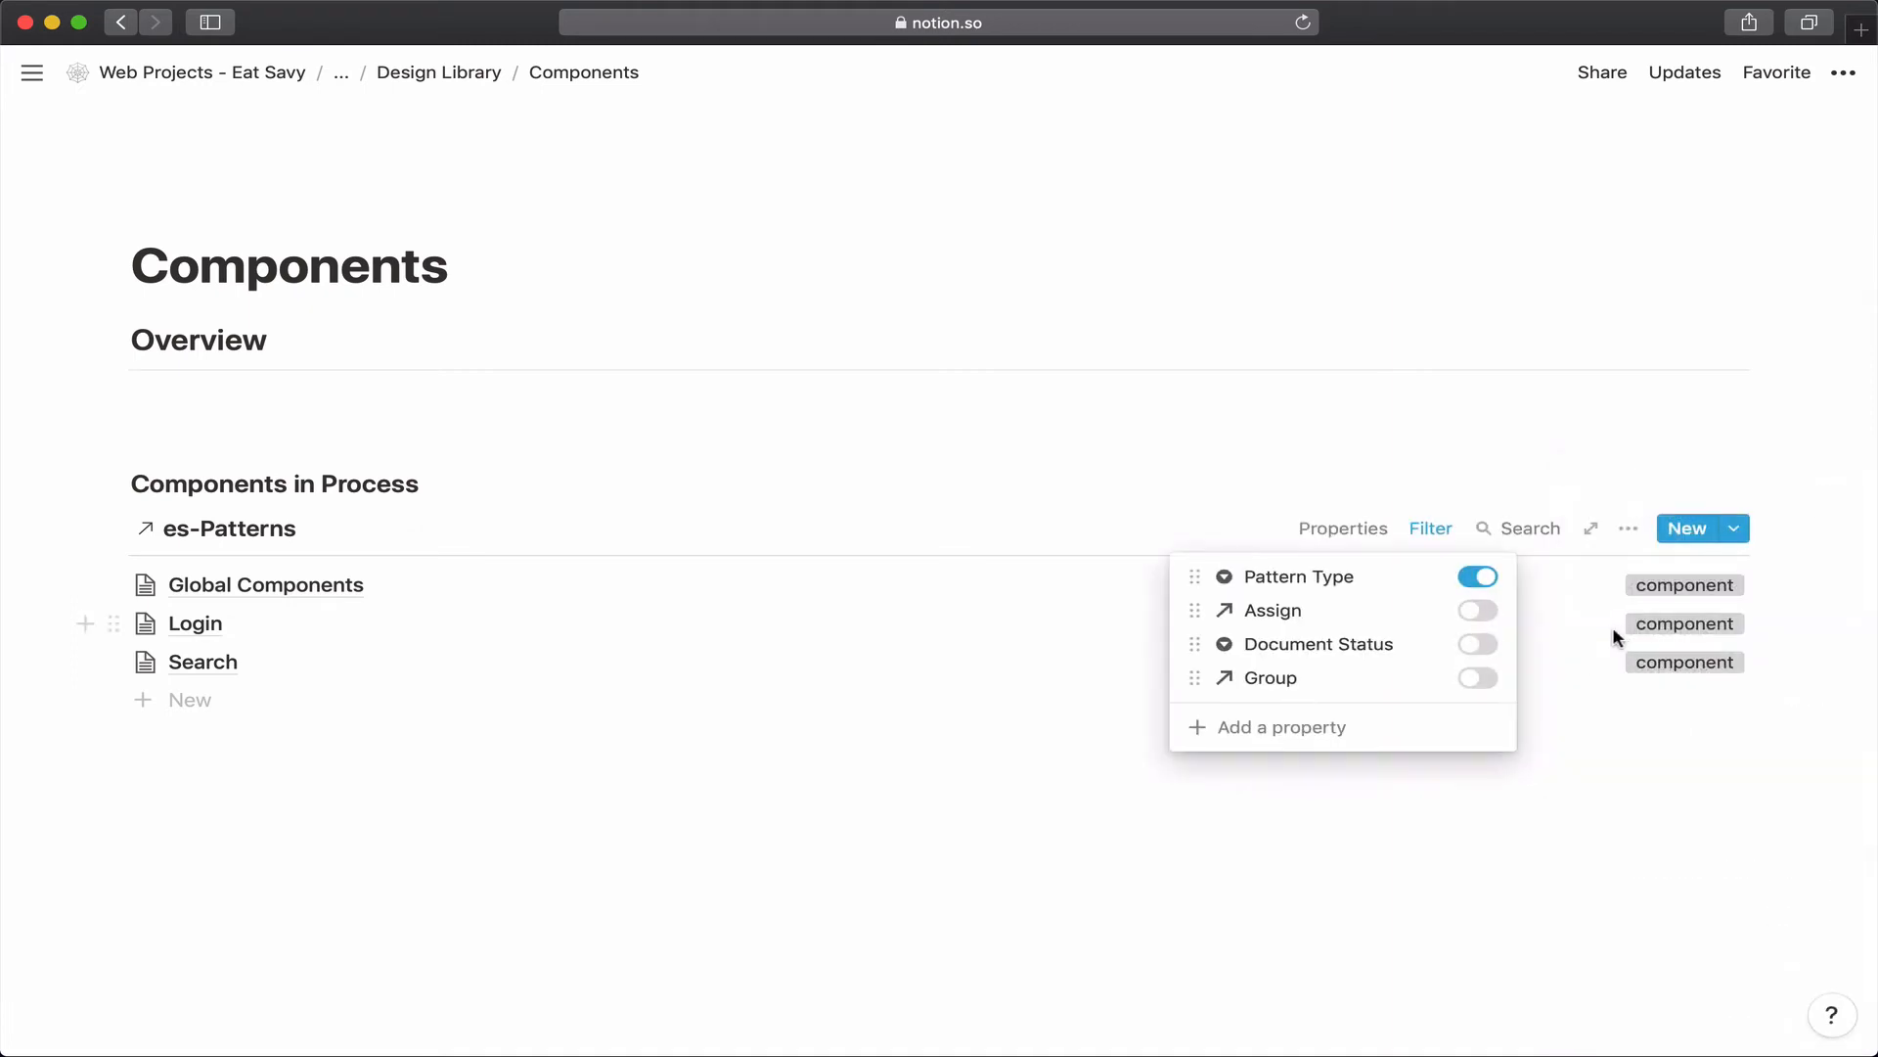
click(1478, 643)
click(1477, 611)
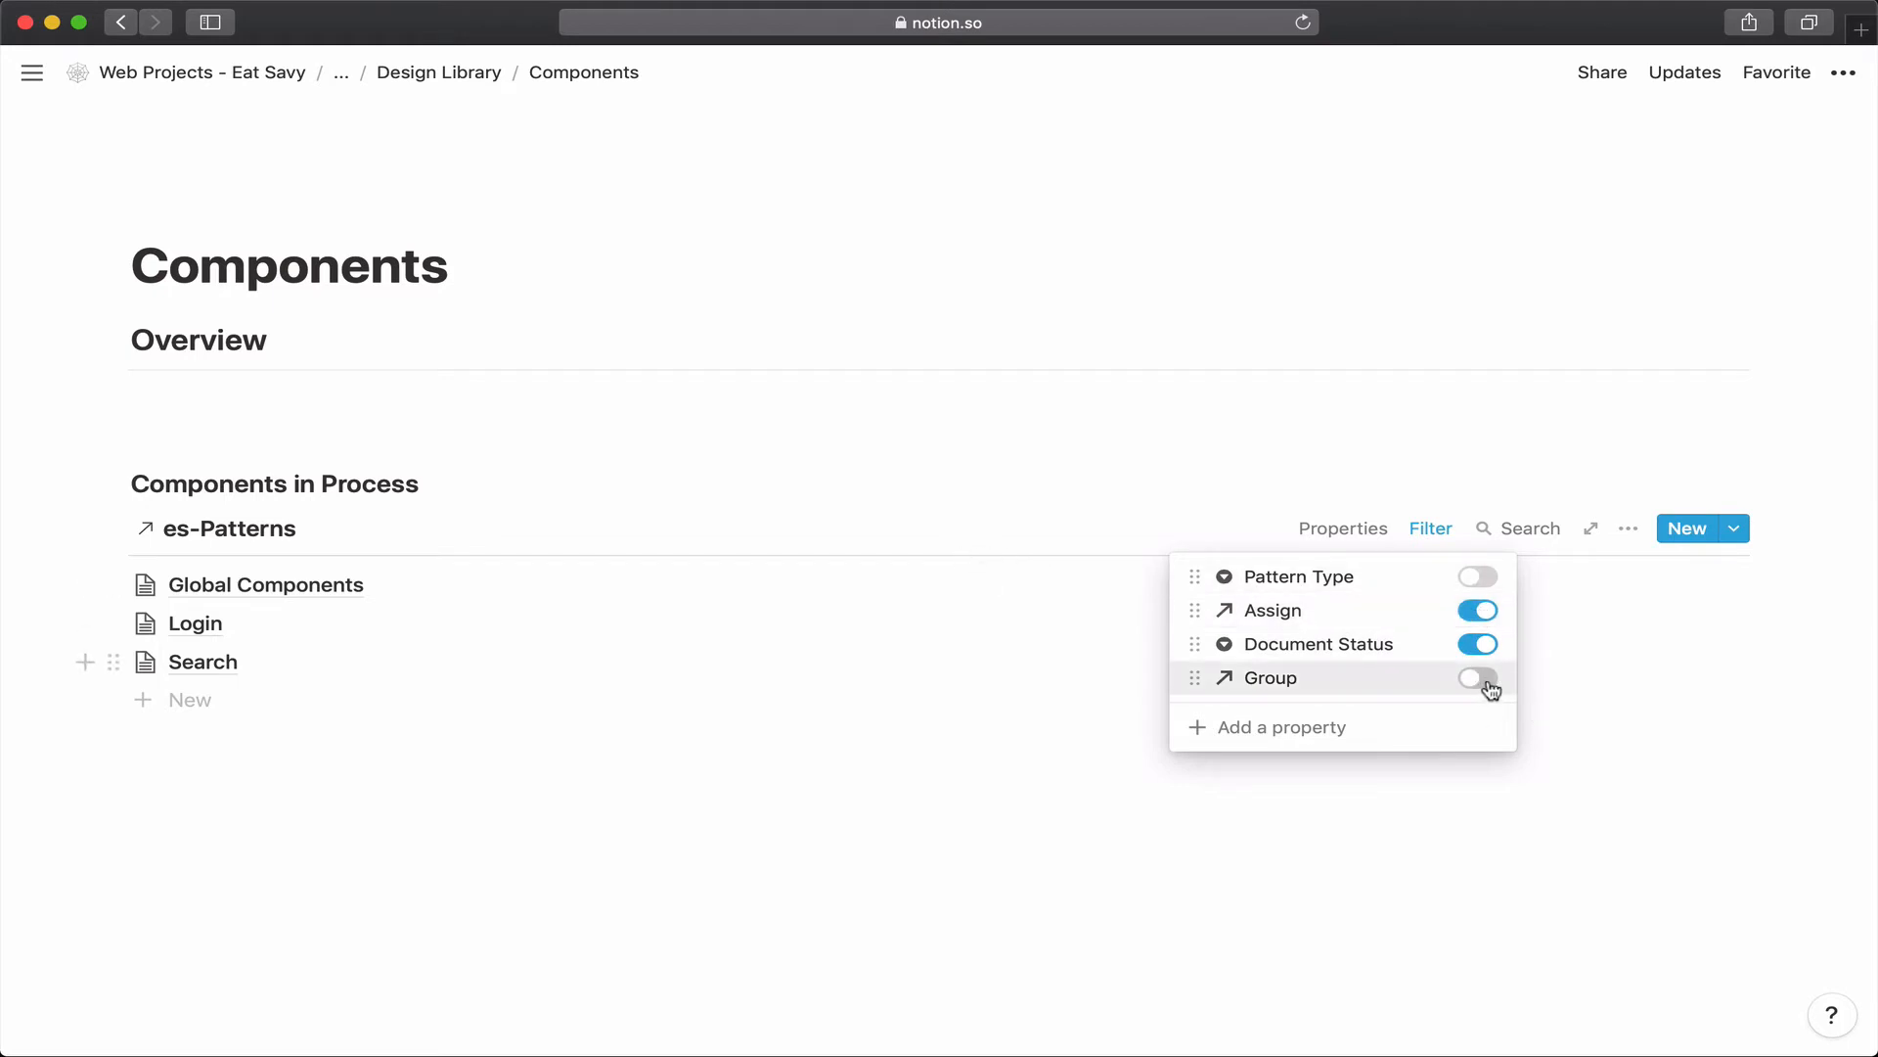
click(1058, 443)
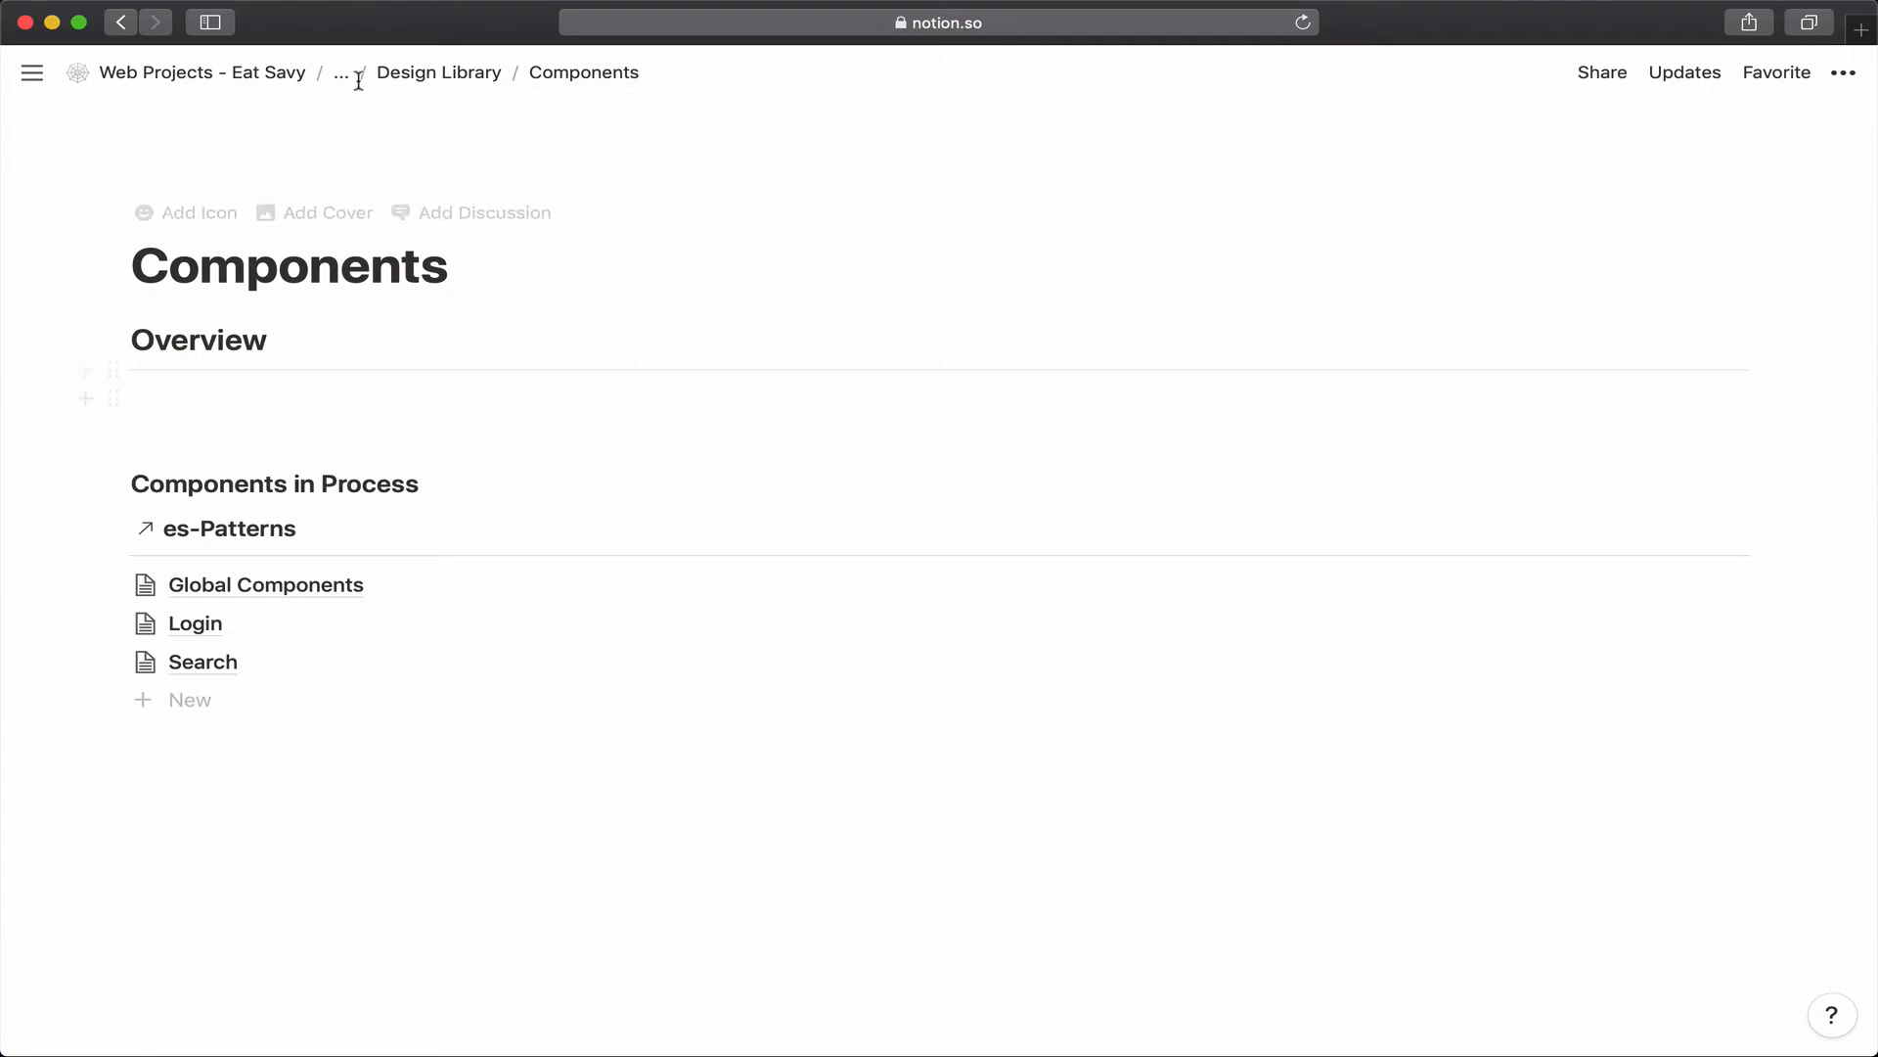
Open the Design Library's Templates page, set it to full width, and start its body as an empty page.
click(427, 73)
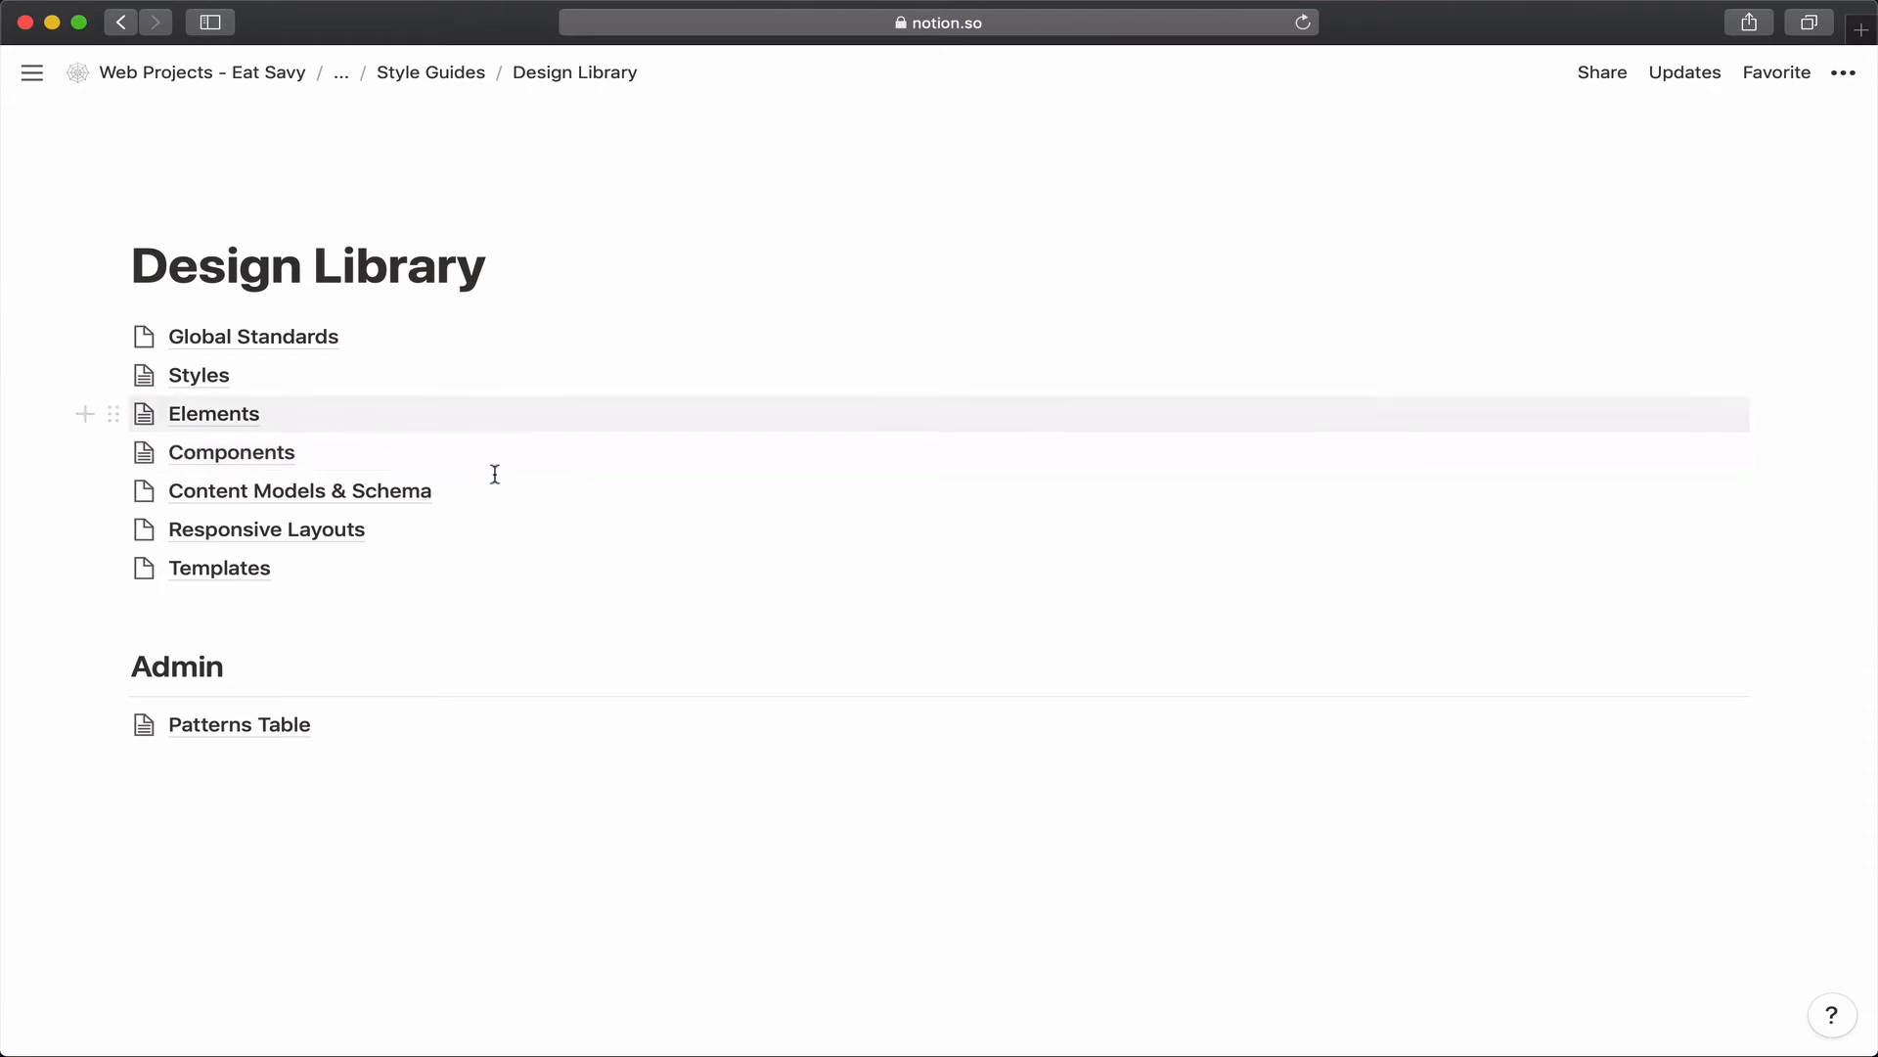
click(248, 575)
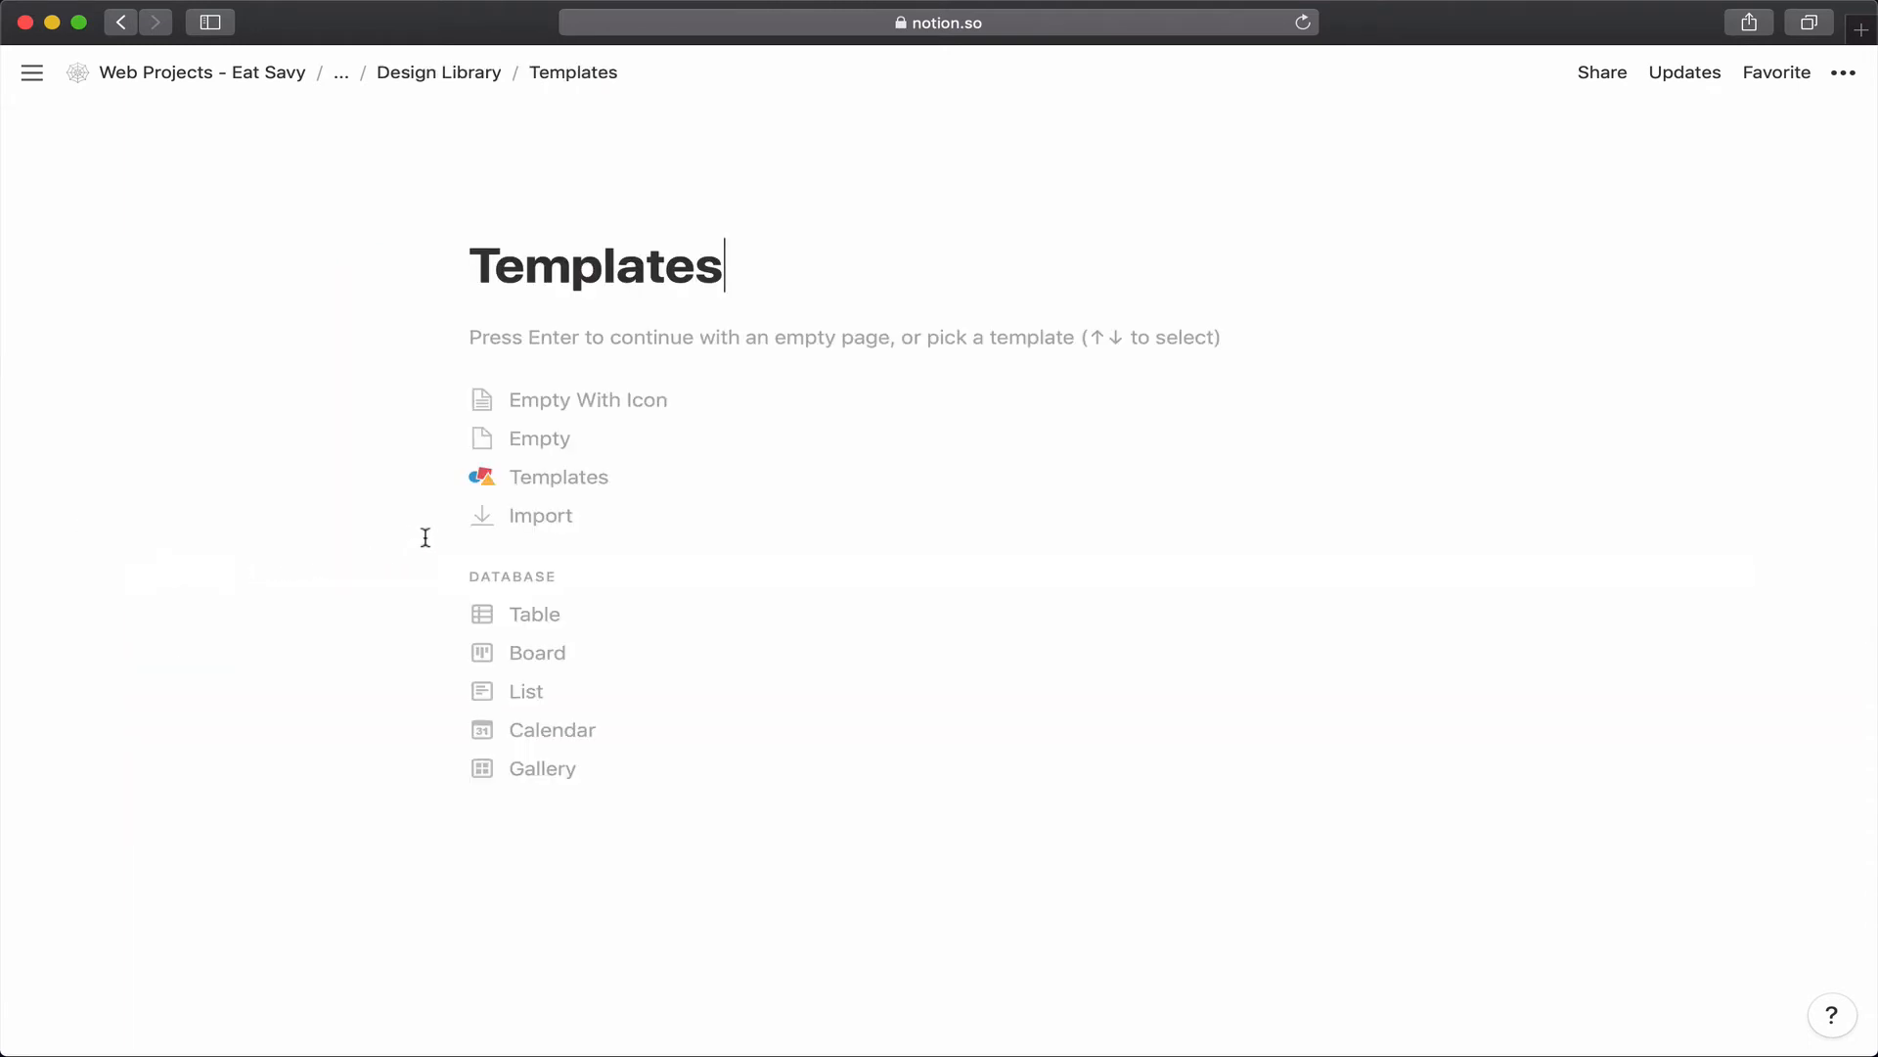
click(1845, 73)
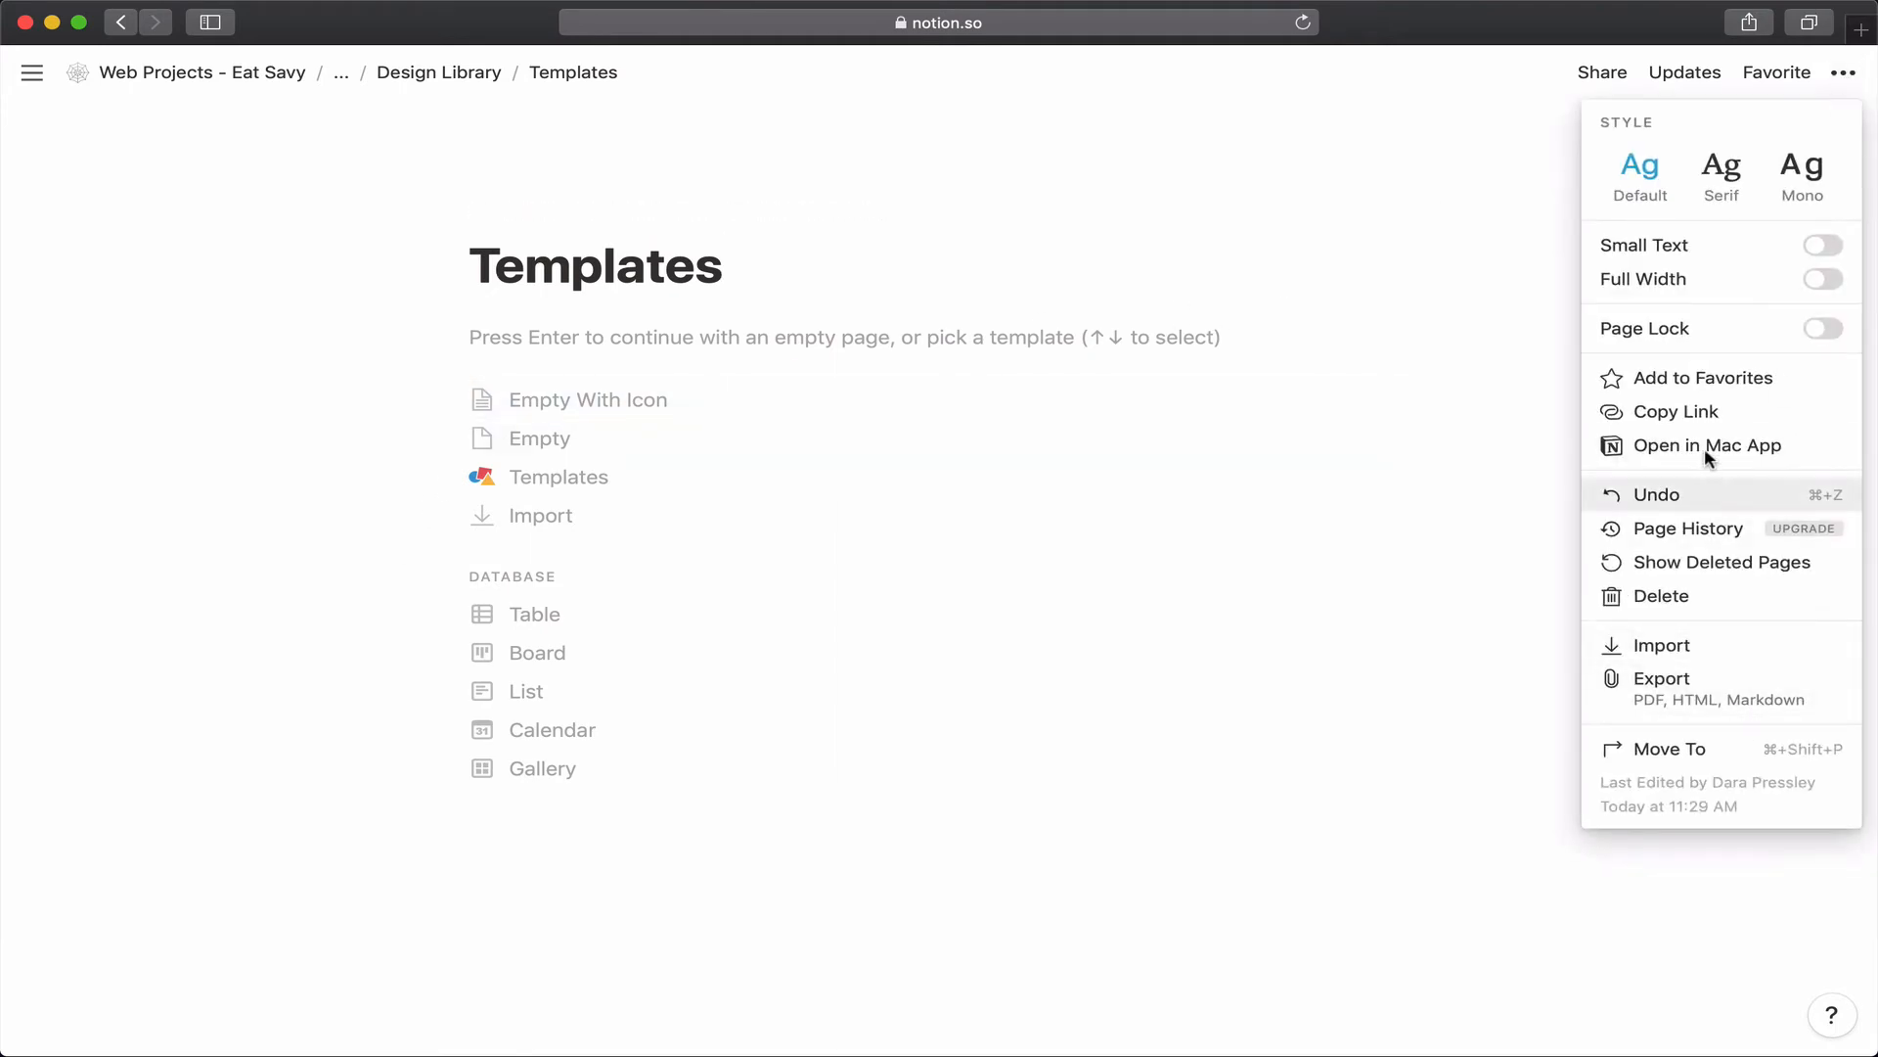
click(1824, 278)
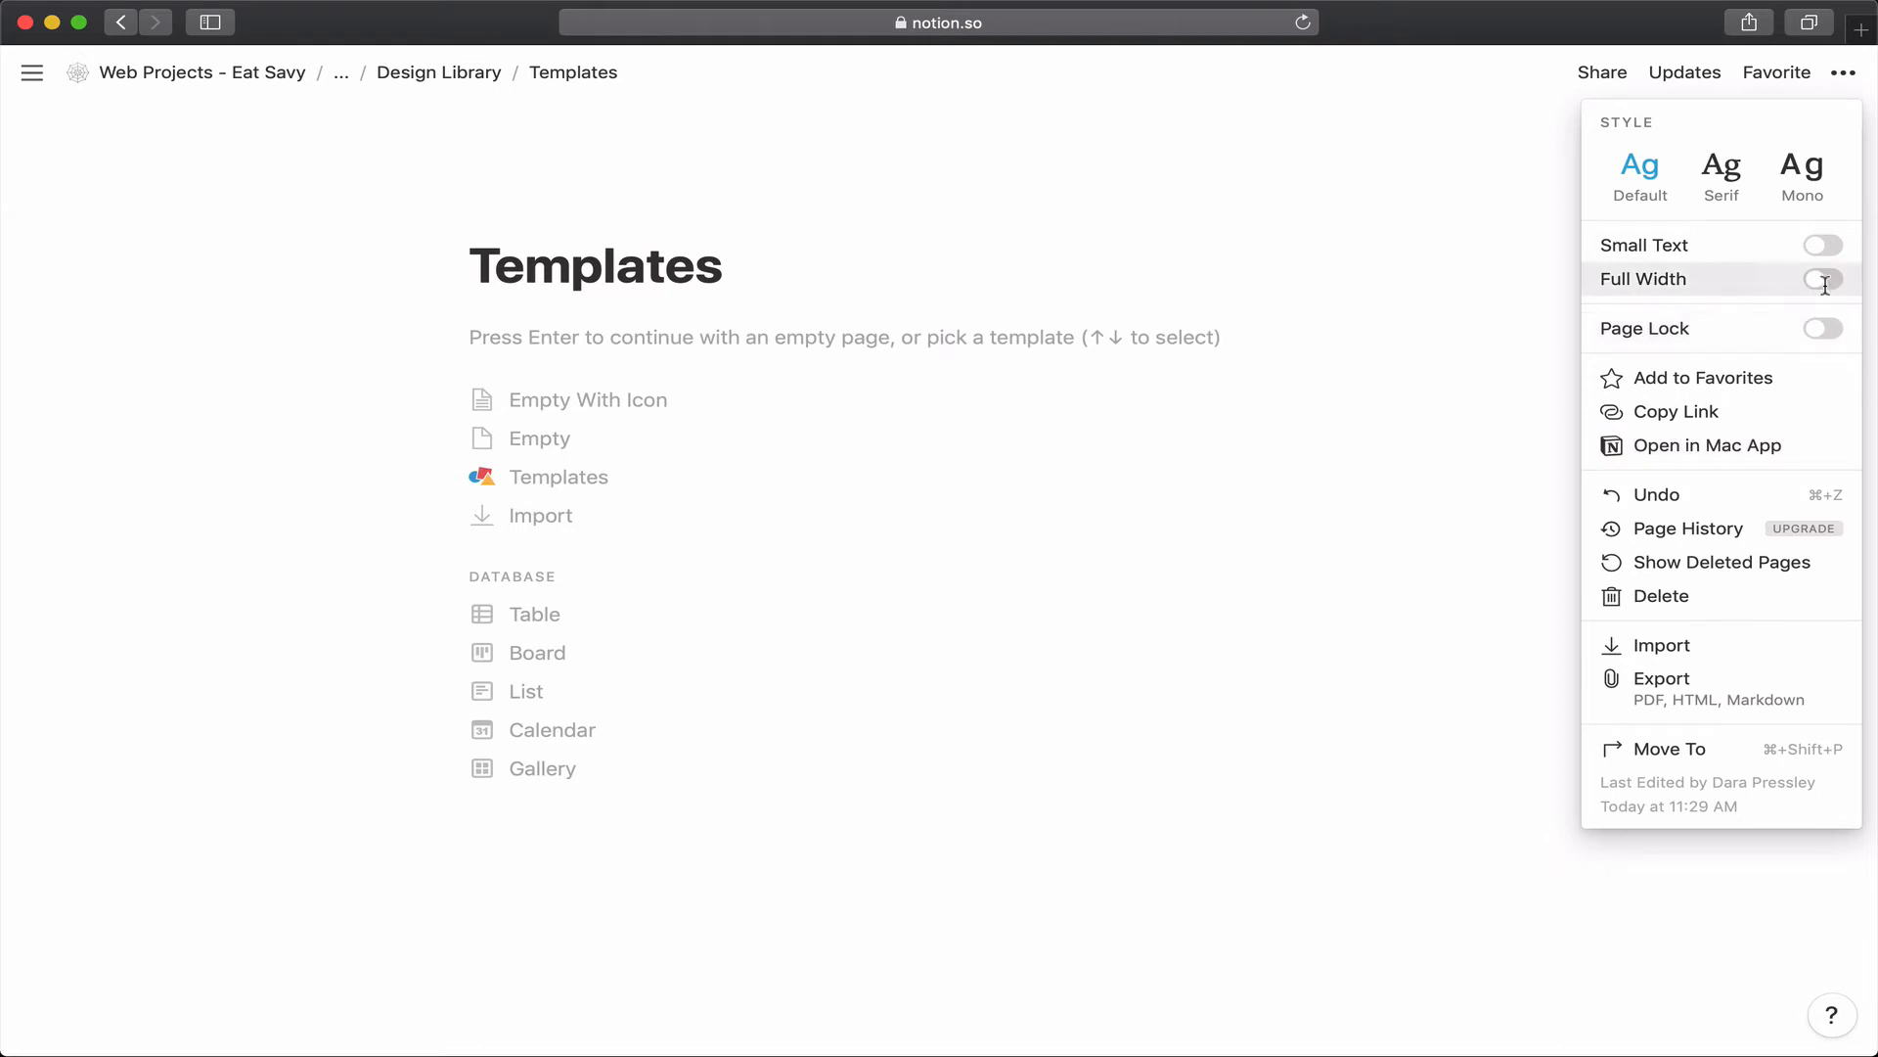
click(767, 335)
click(762, 328)
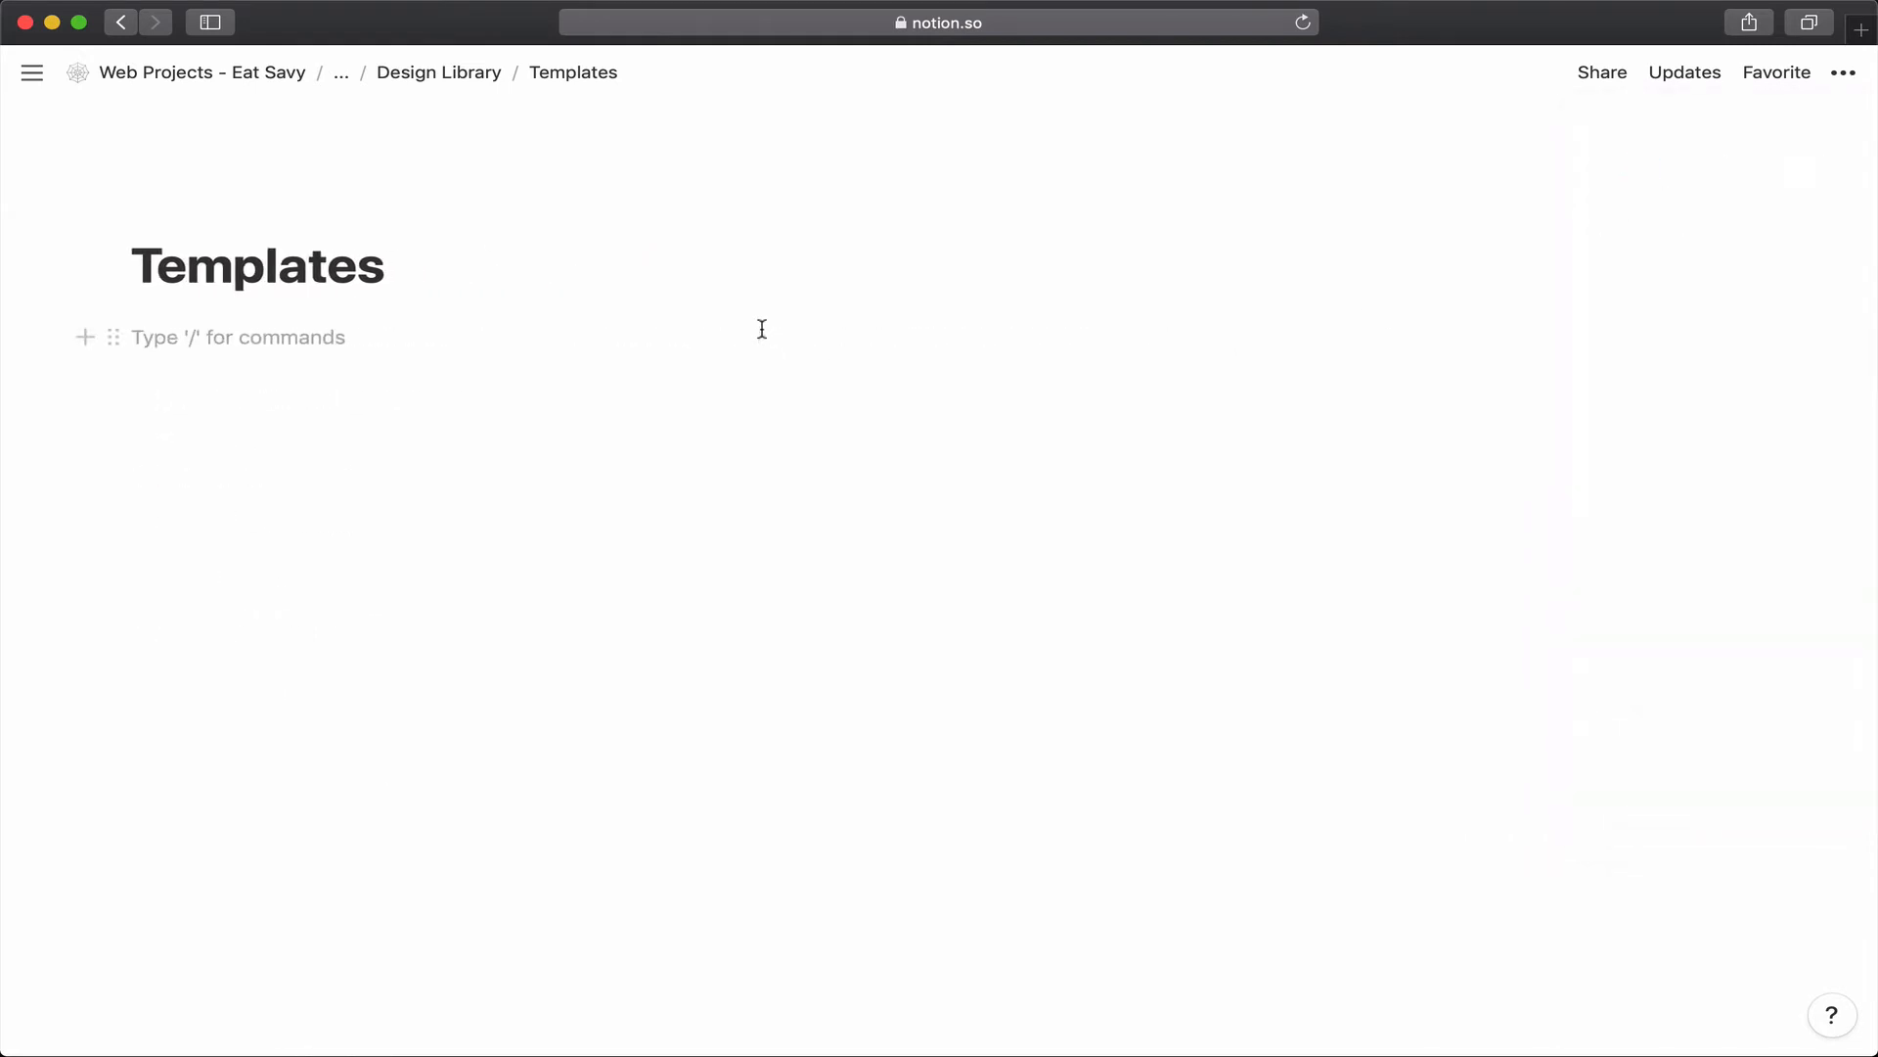
Add an "Overview" level-two heading with a divider and blank lines beneath it on the Templates page.
text(## )
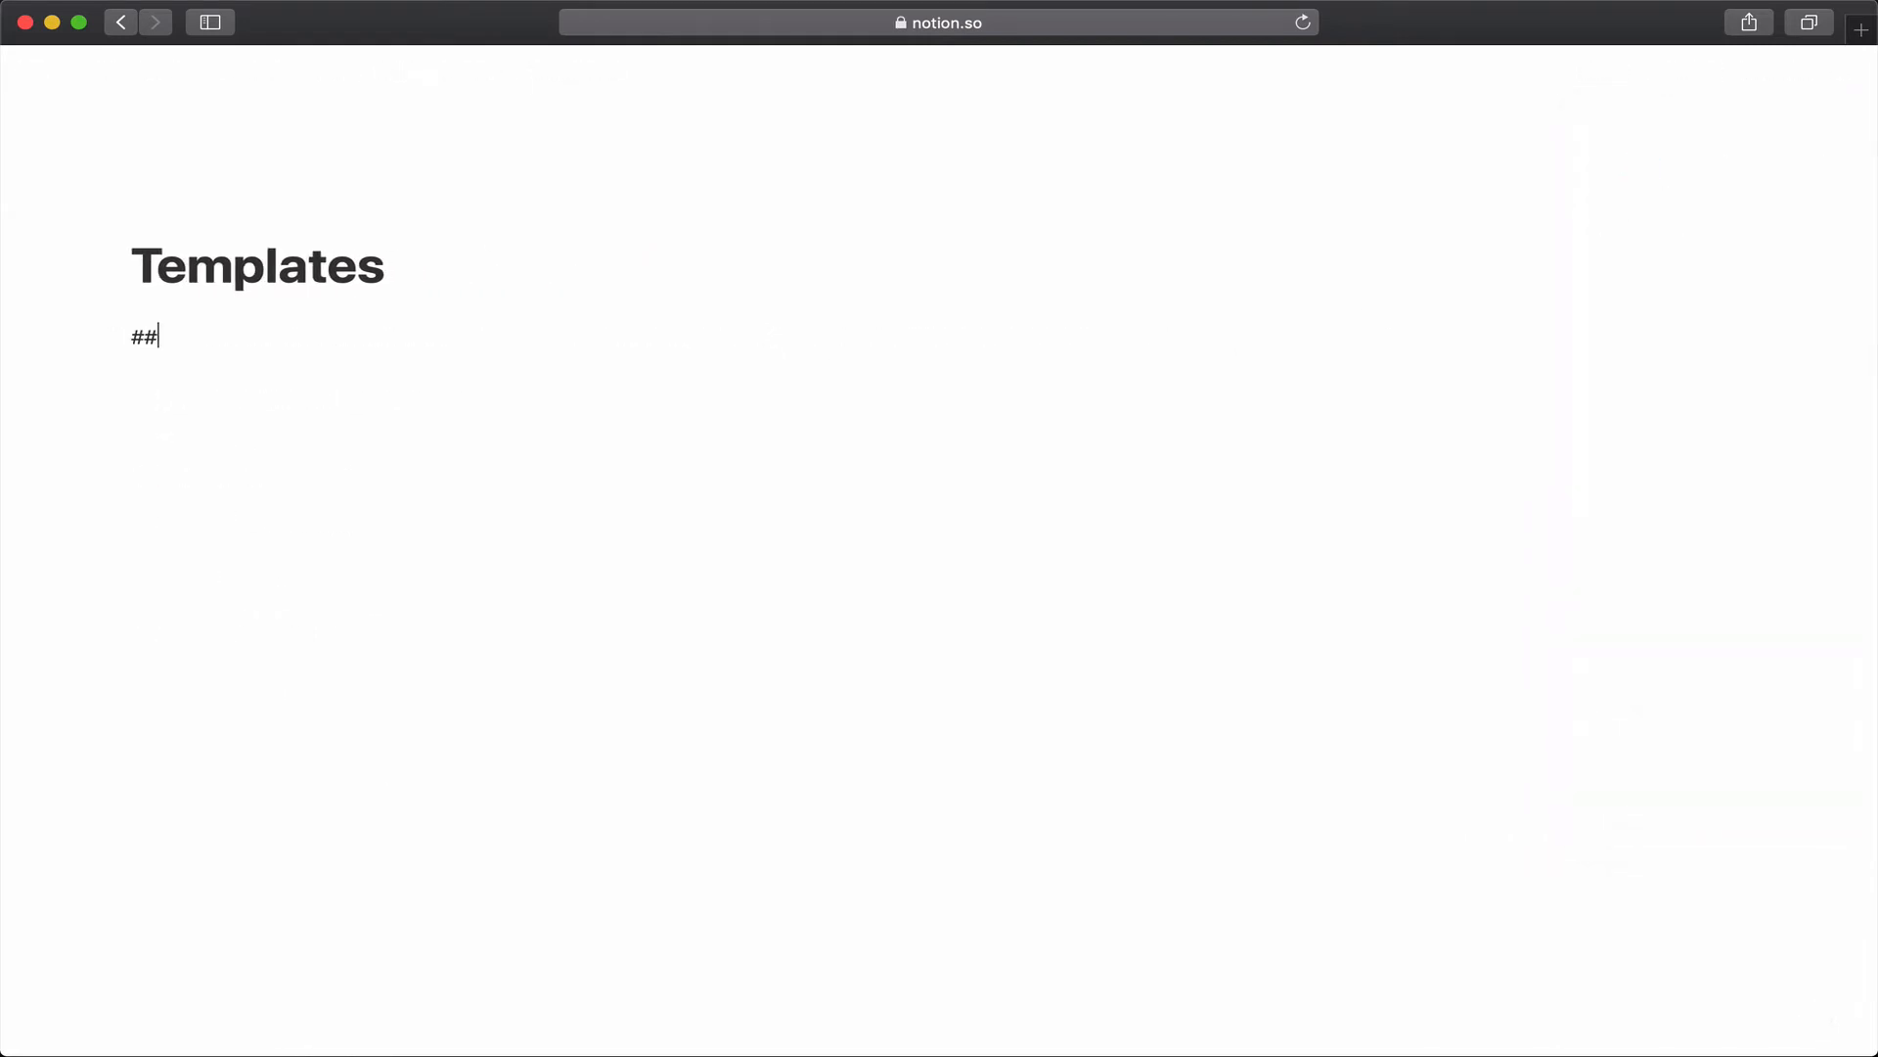
text(Ov)
key(BackSpace)
text(verview)
key(Return)
text(--)
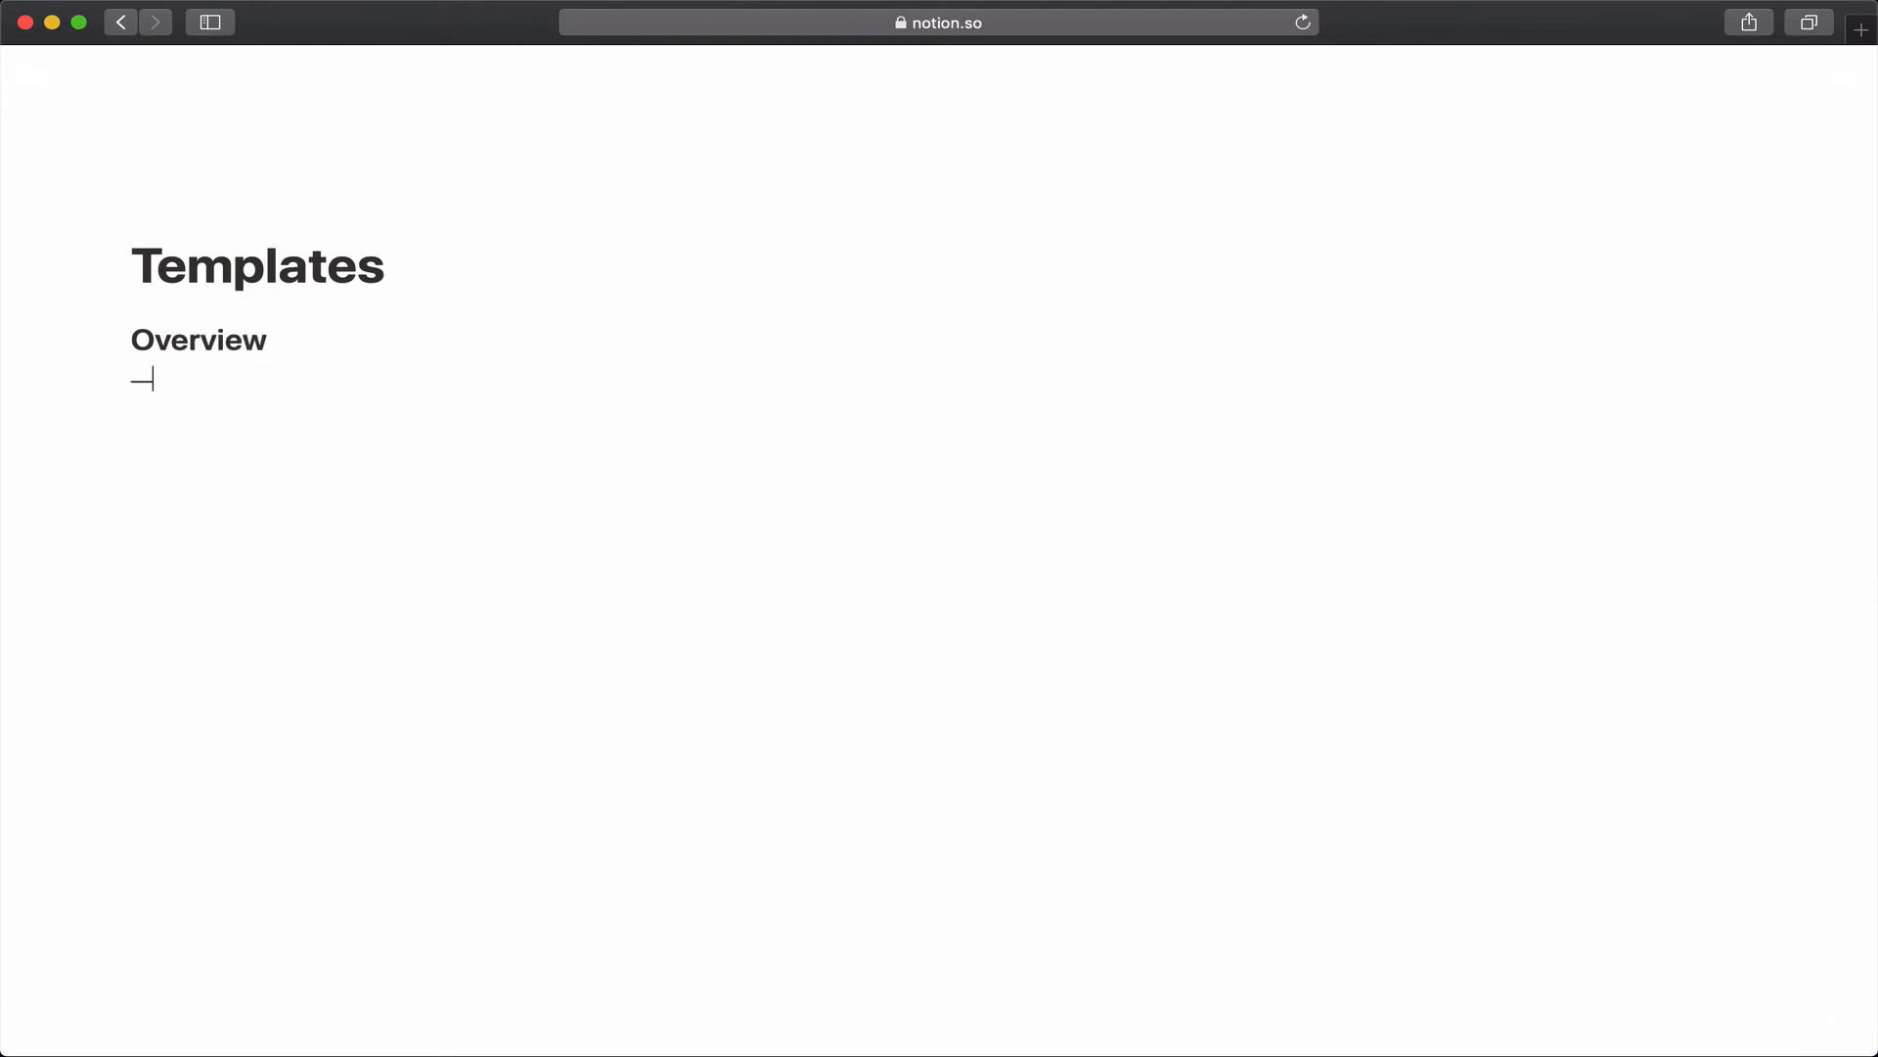
key(Return)
key(Return)
key(BackSpace)
key(BackSpace)
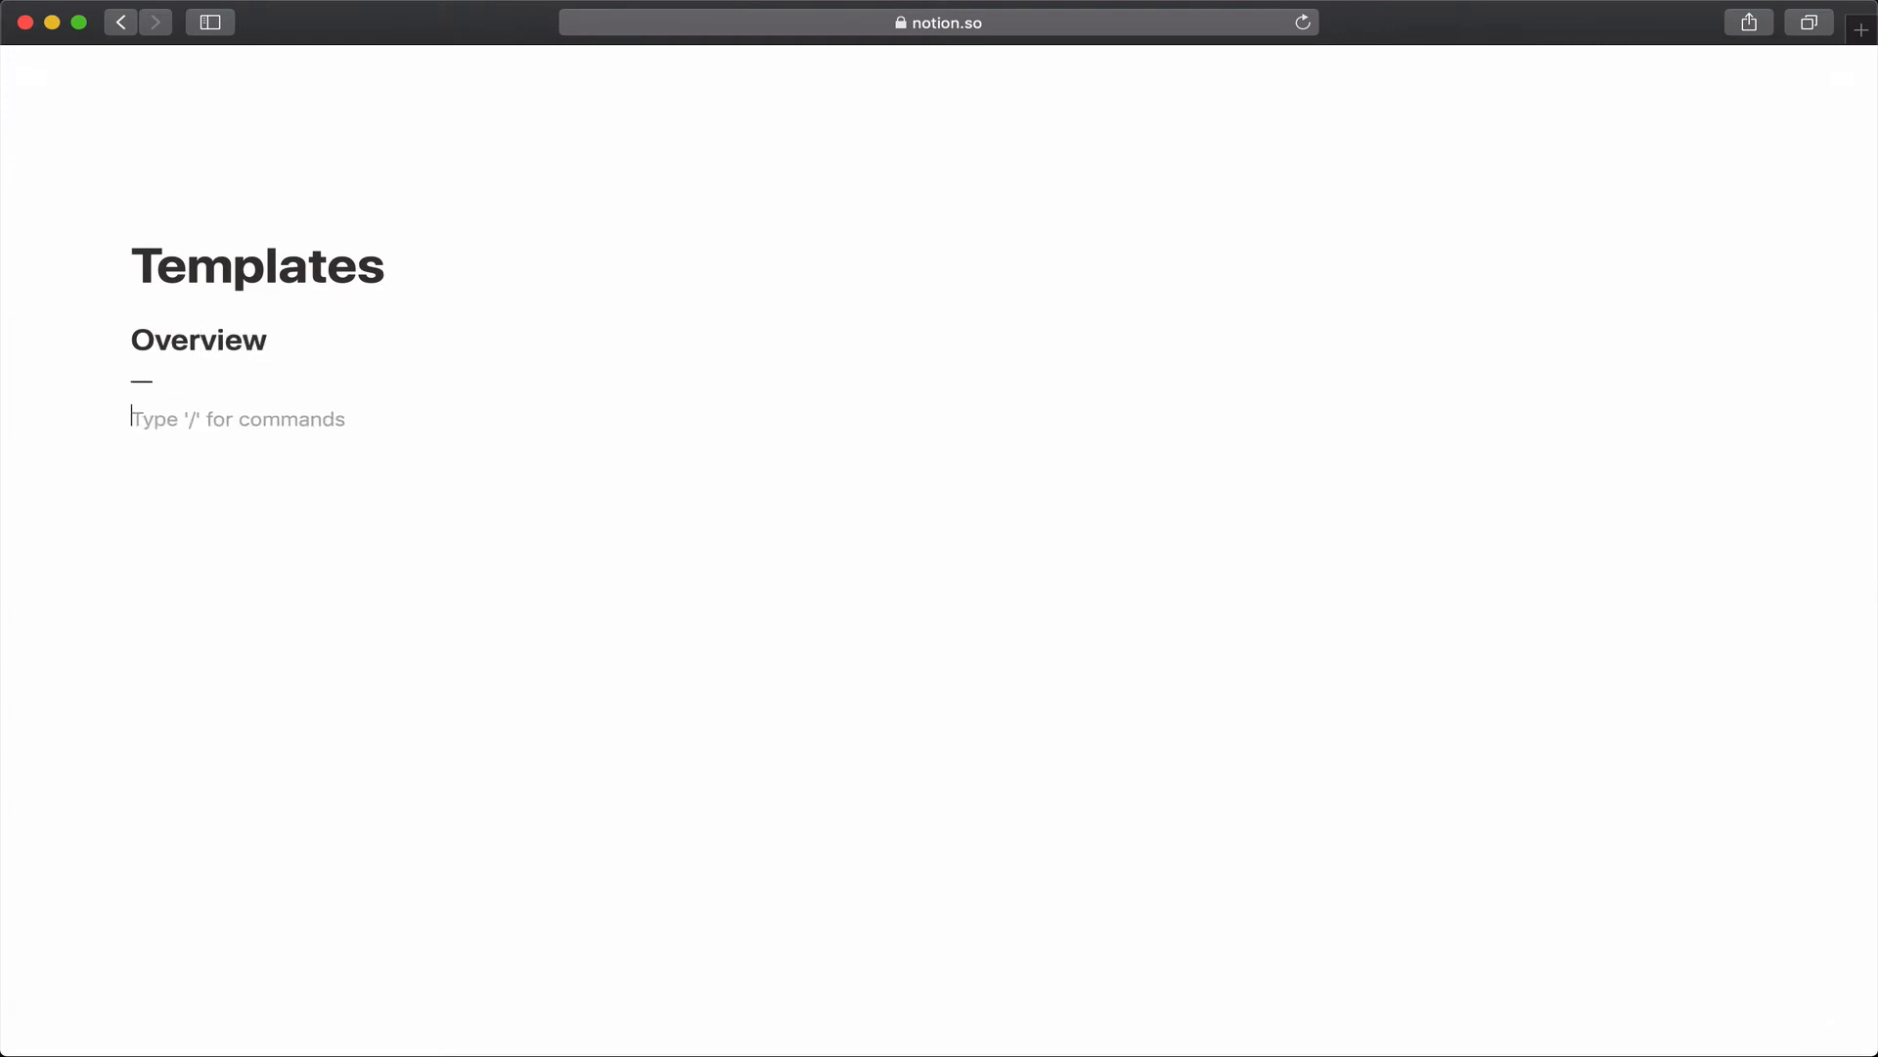
text(-)
key(Return)
key(Return)
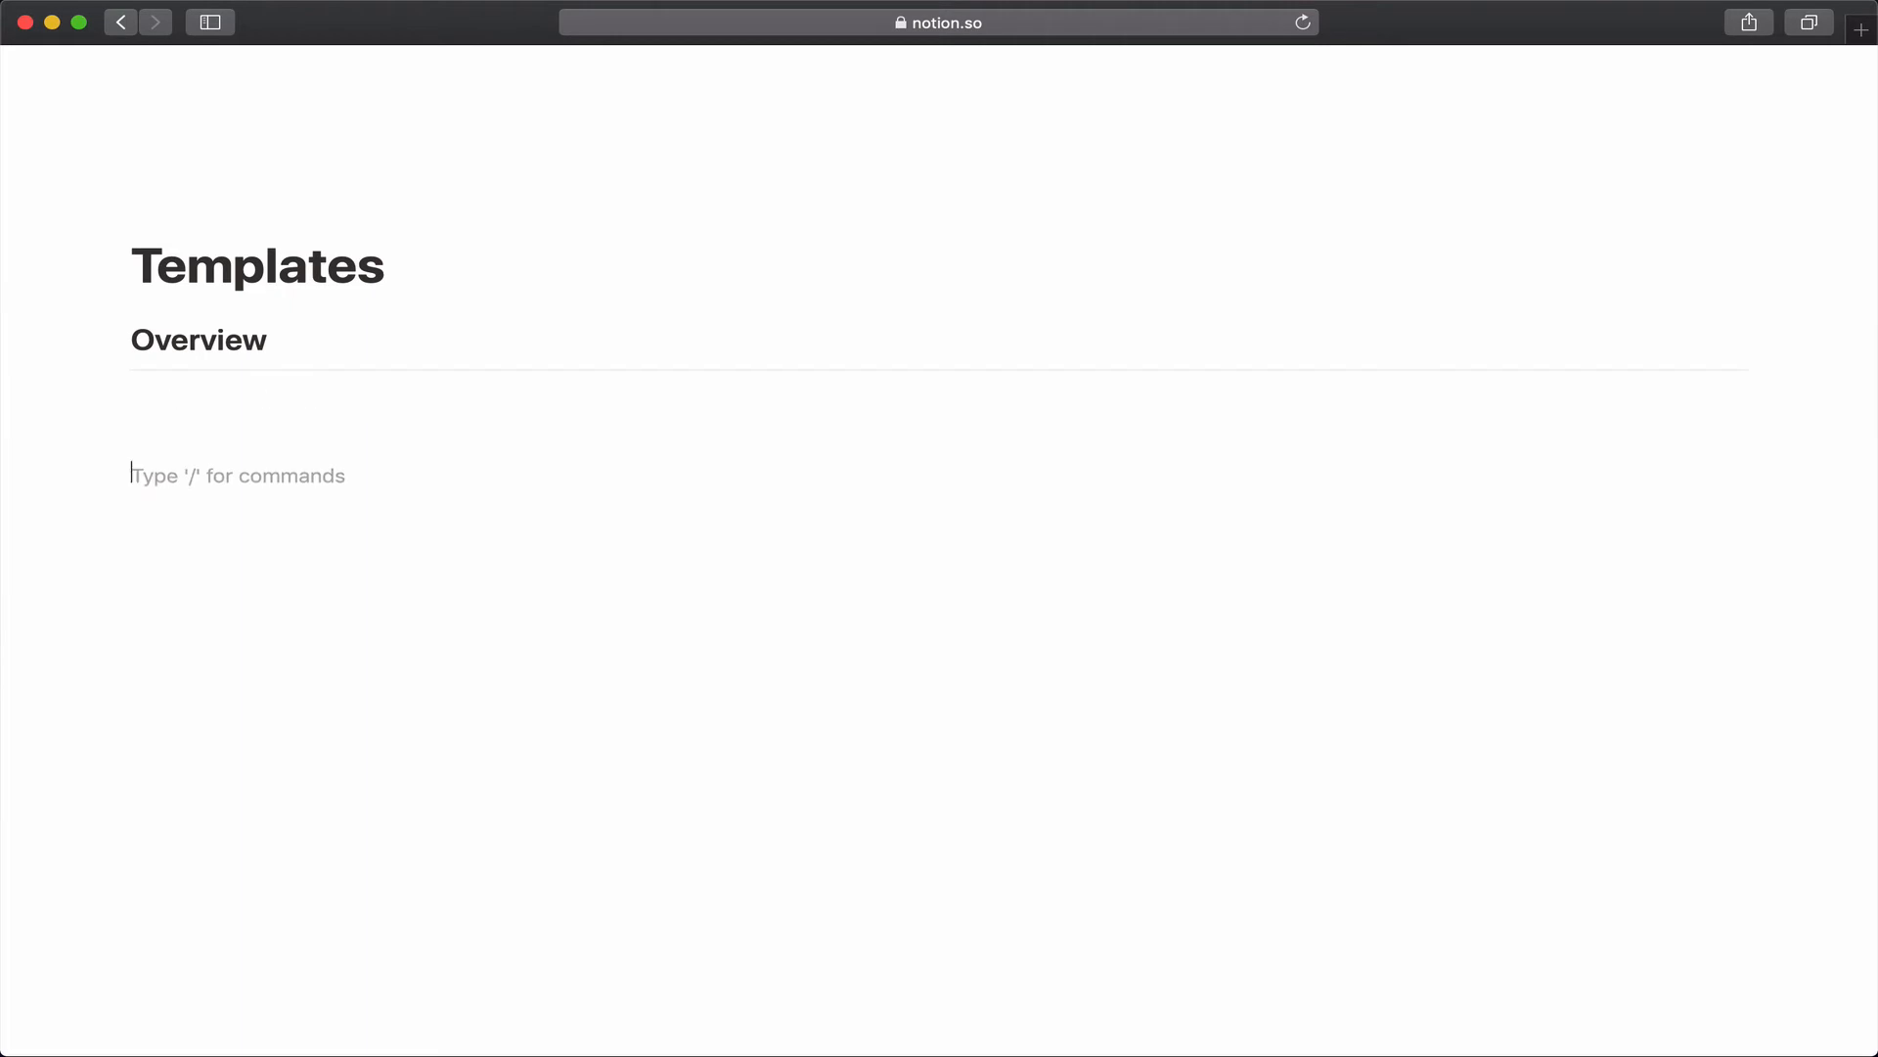
Insert a linked view of the es-Patterns database below the Overview section.
text(/)
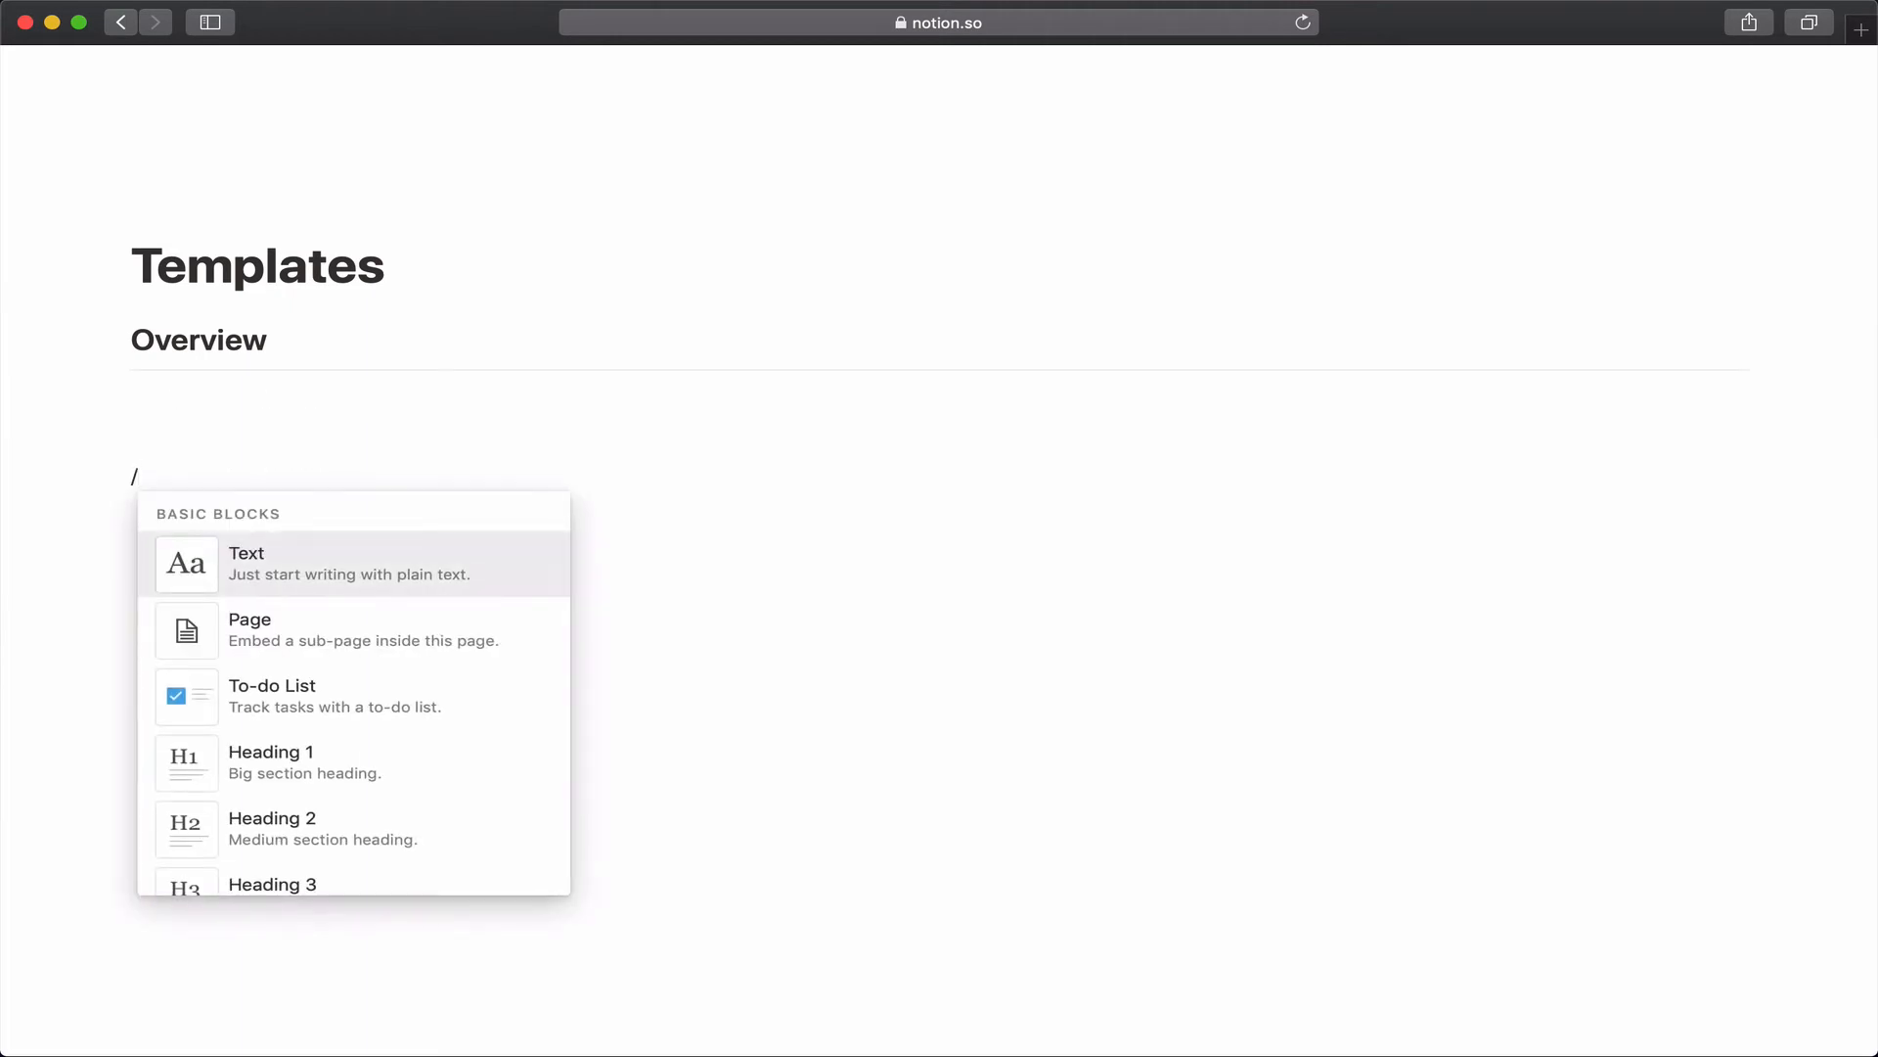
text(link)
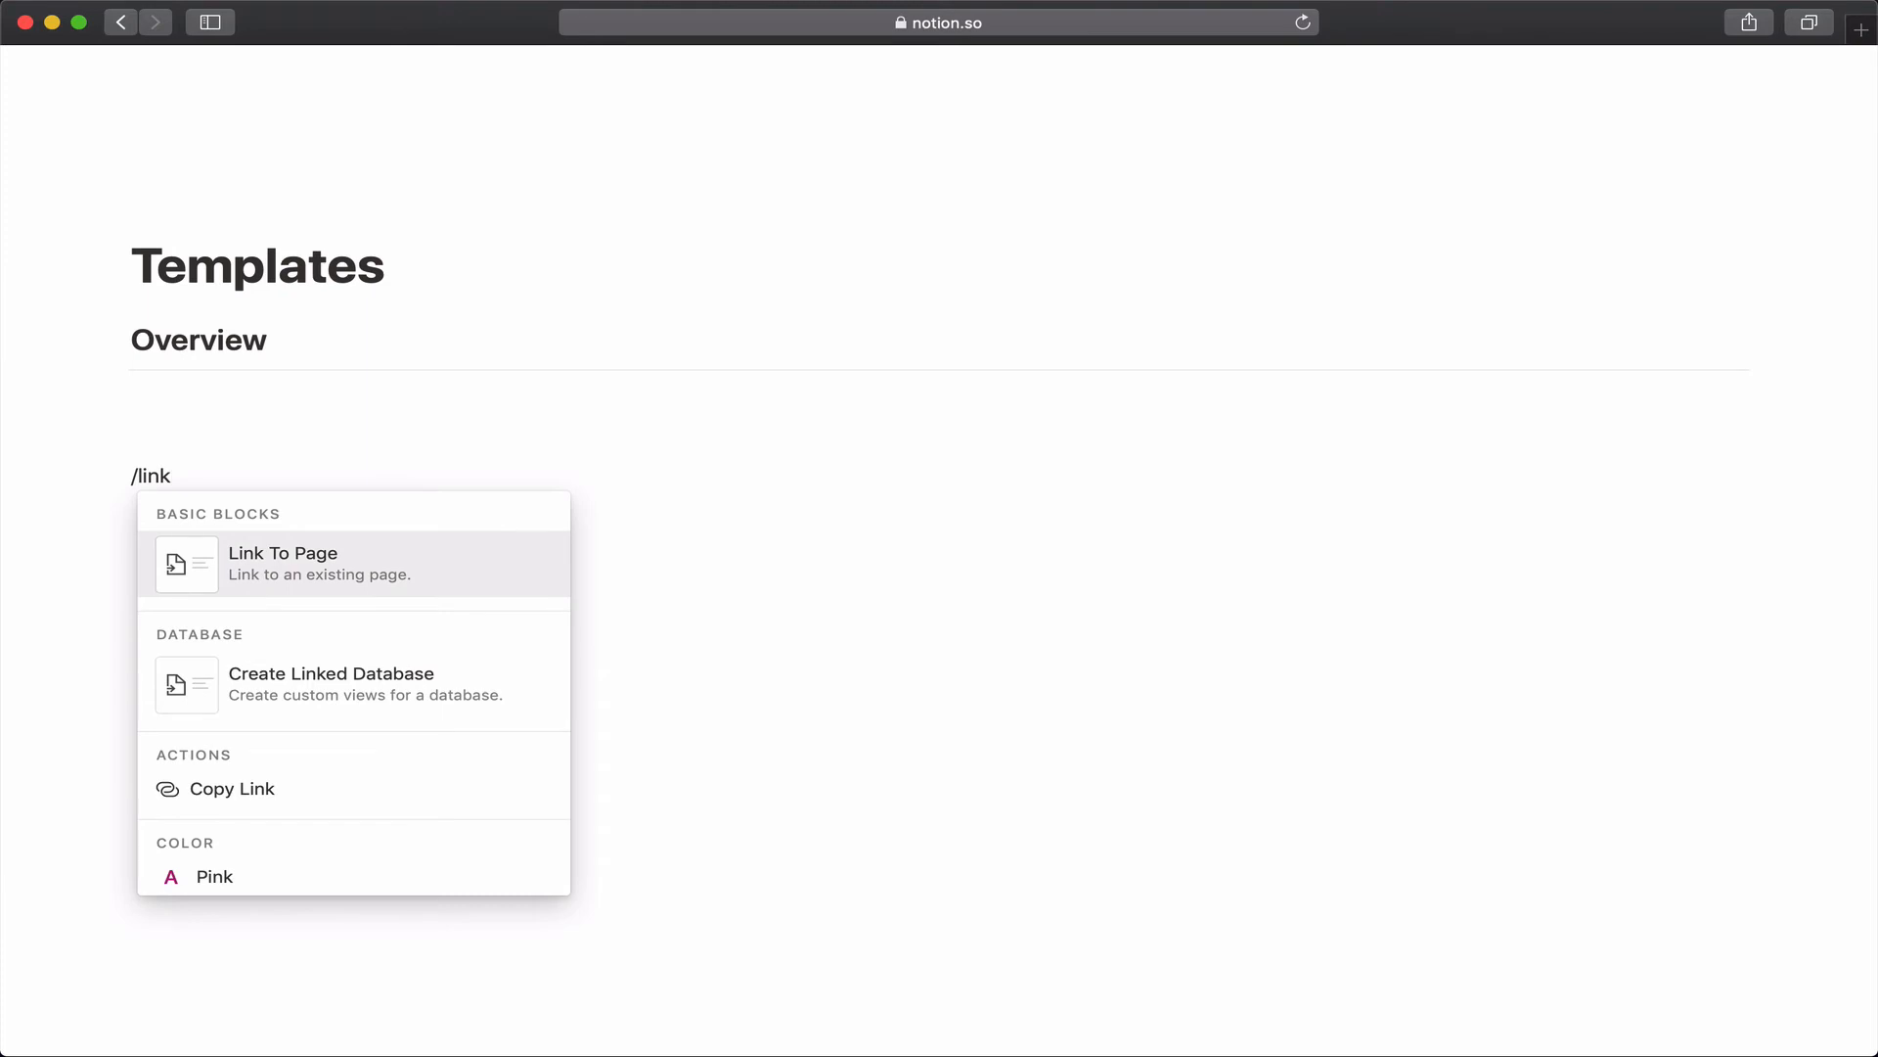
key(Down)
key(Return)
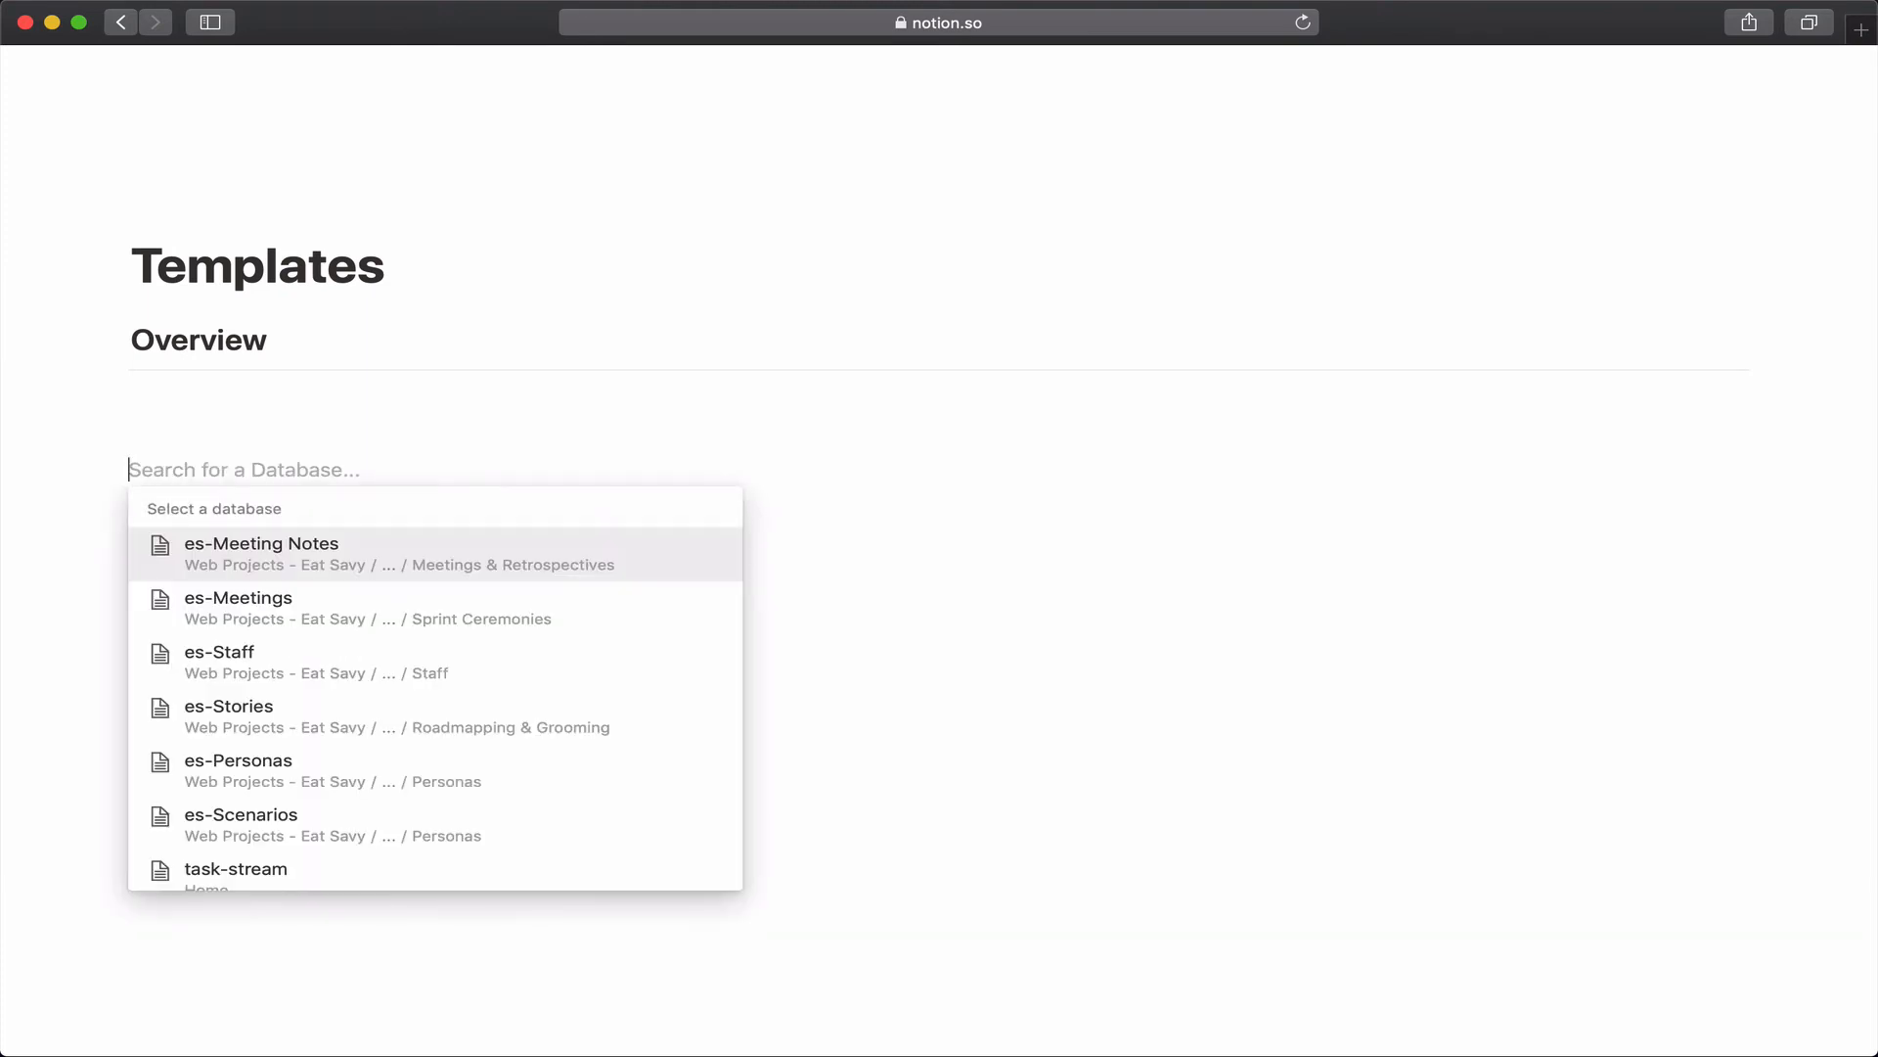
text(patt)
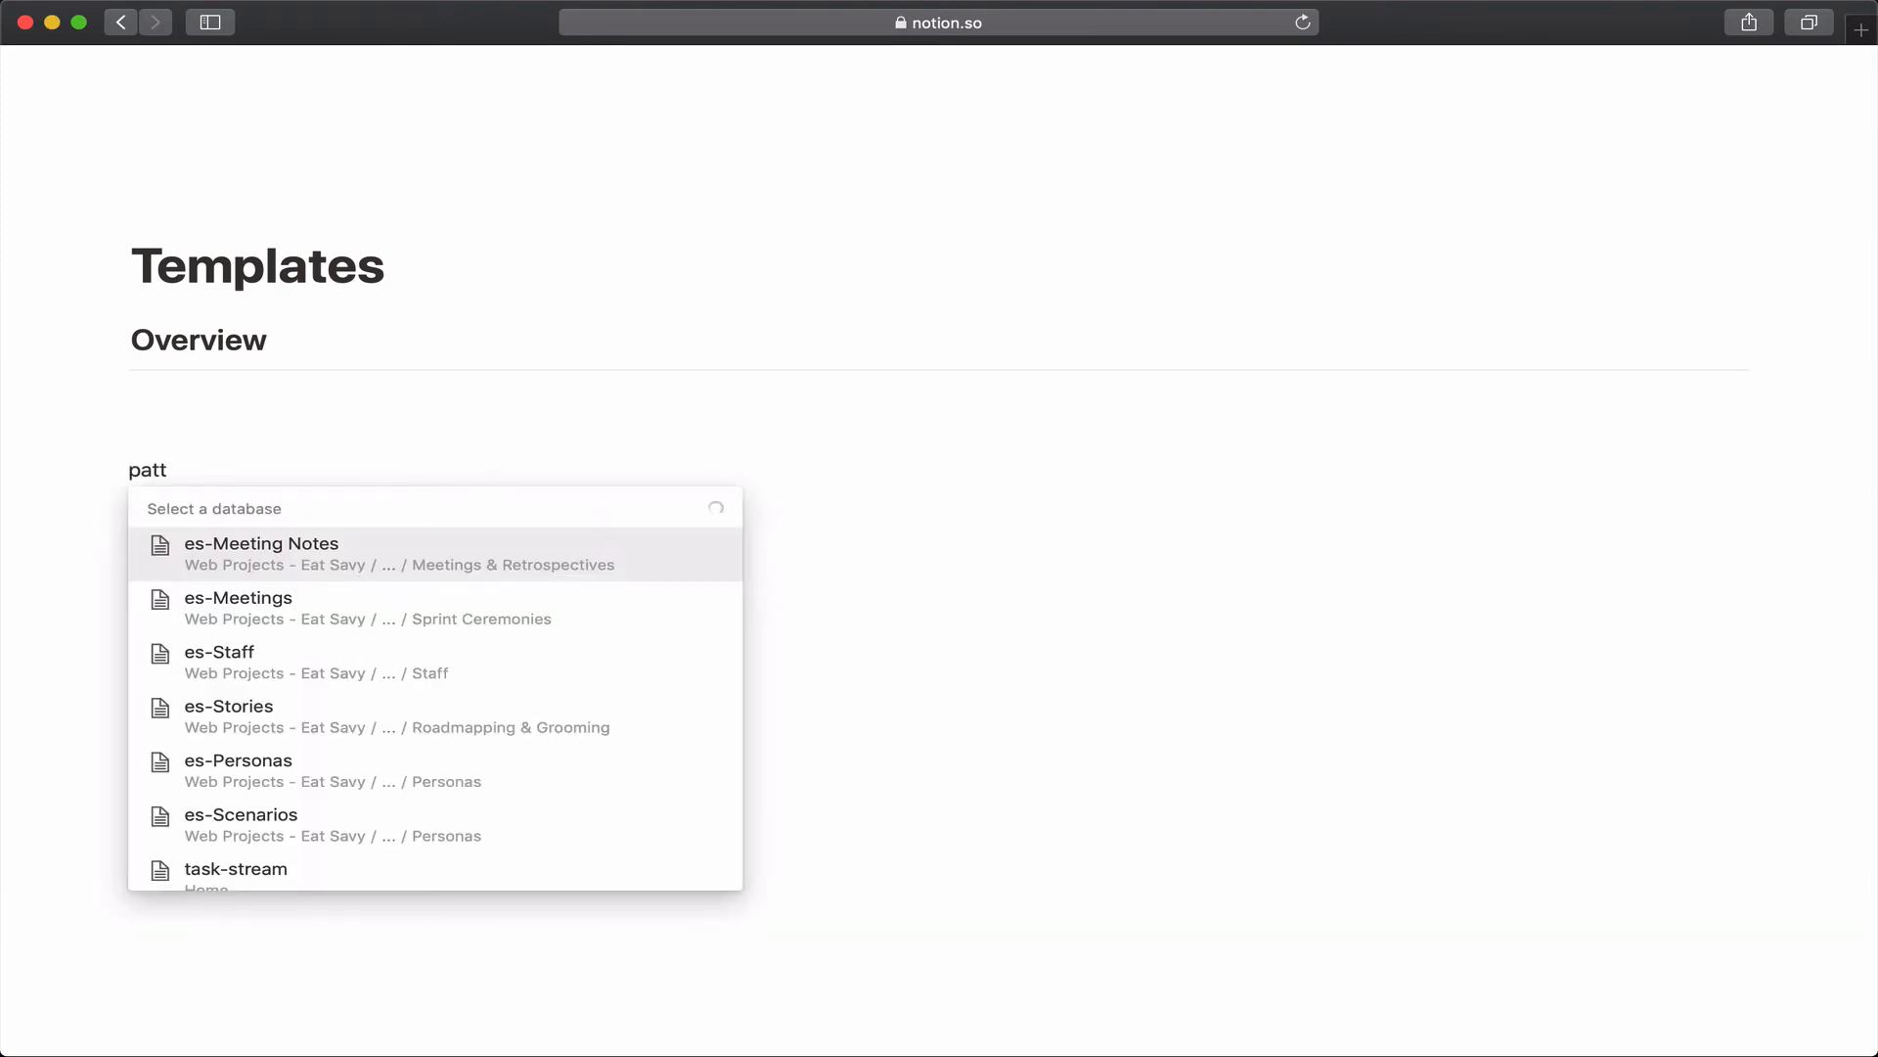
key(Return)
Create a new es-Patterns database template named "Templates" and set its Pattern Type to a new option "template".
click(1736, 489)
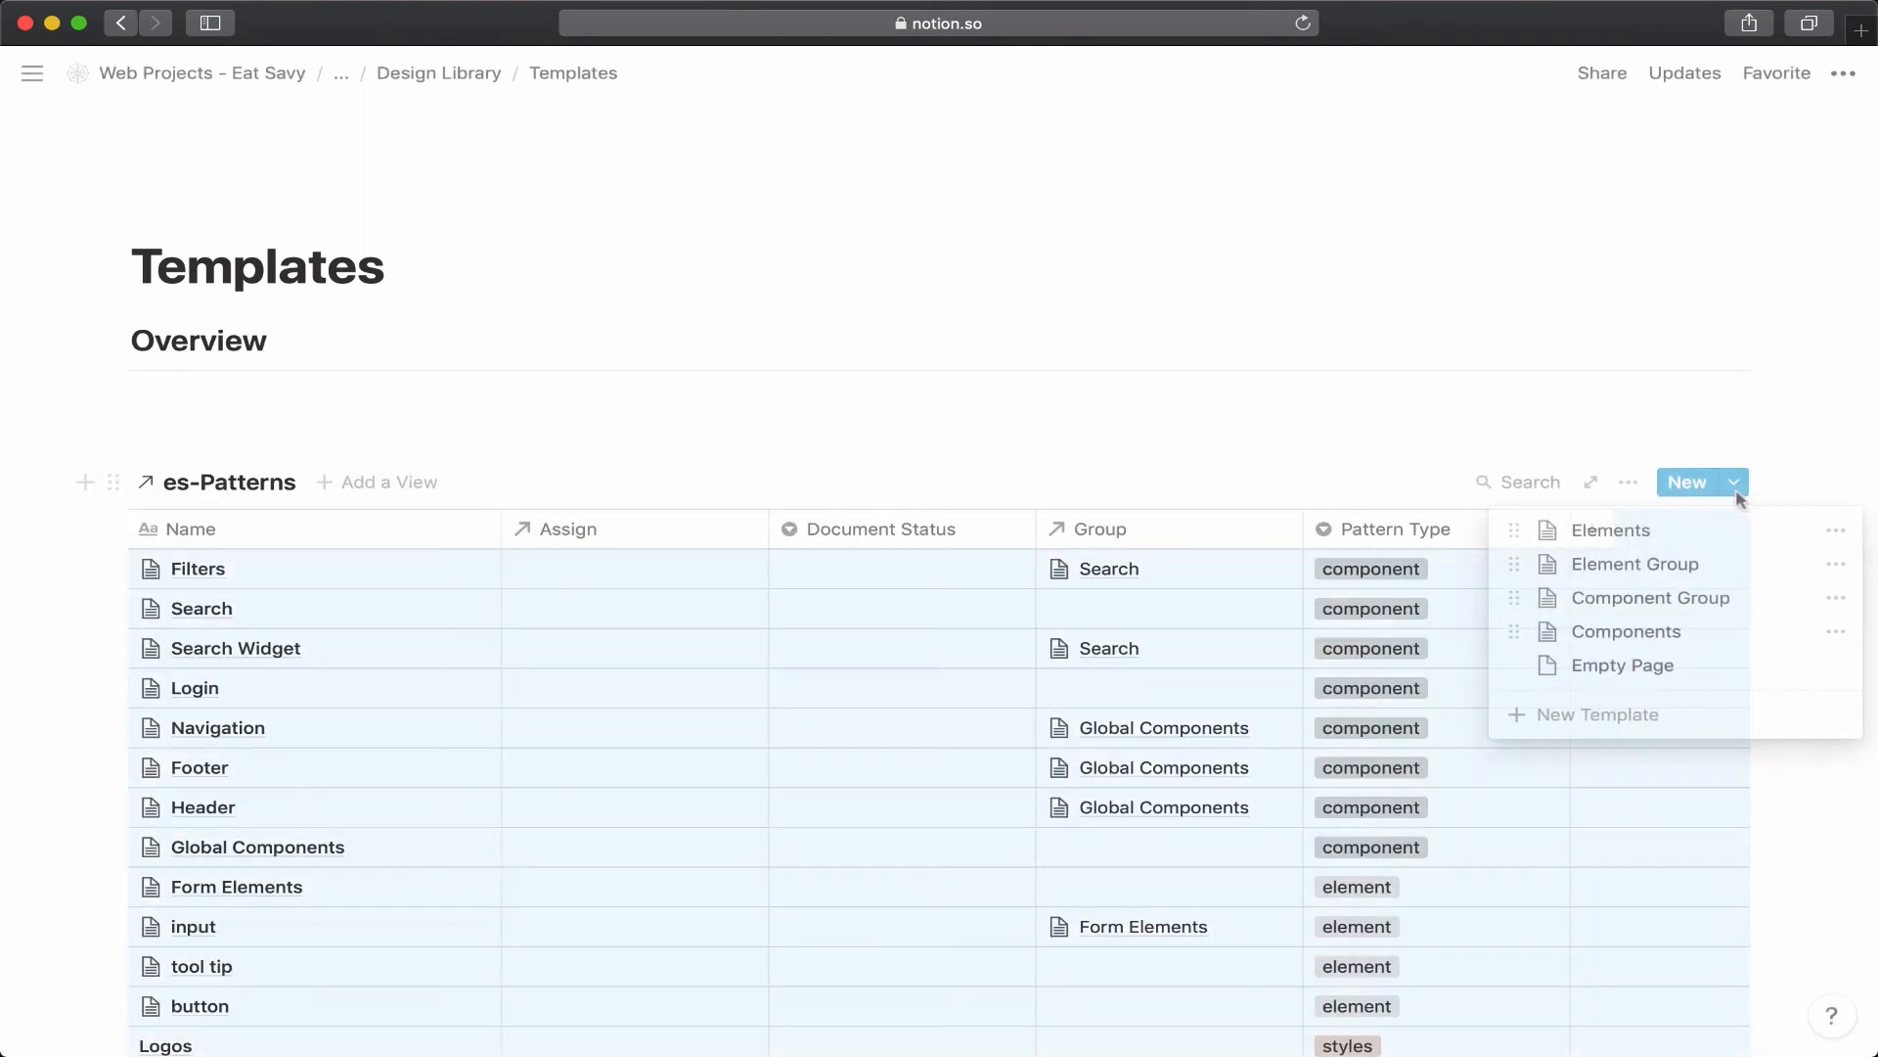
click(1673, 719)
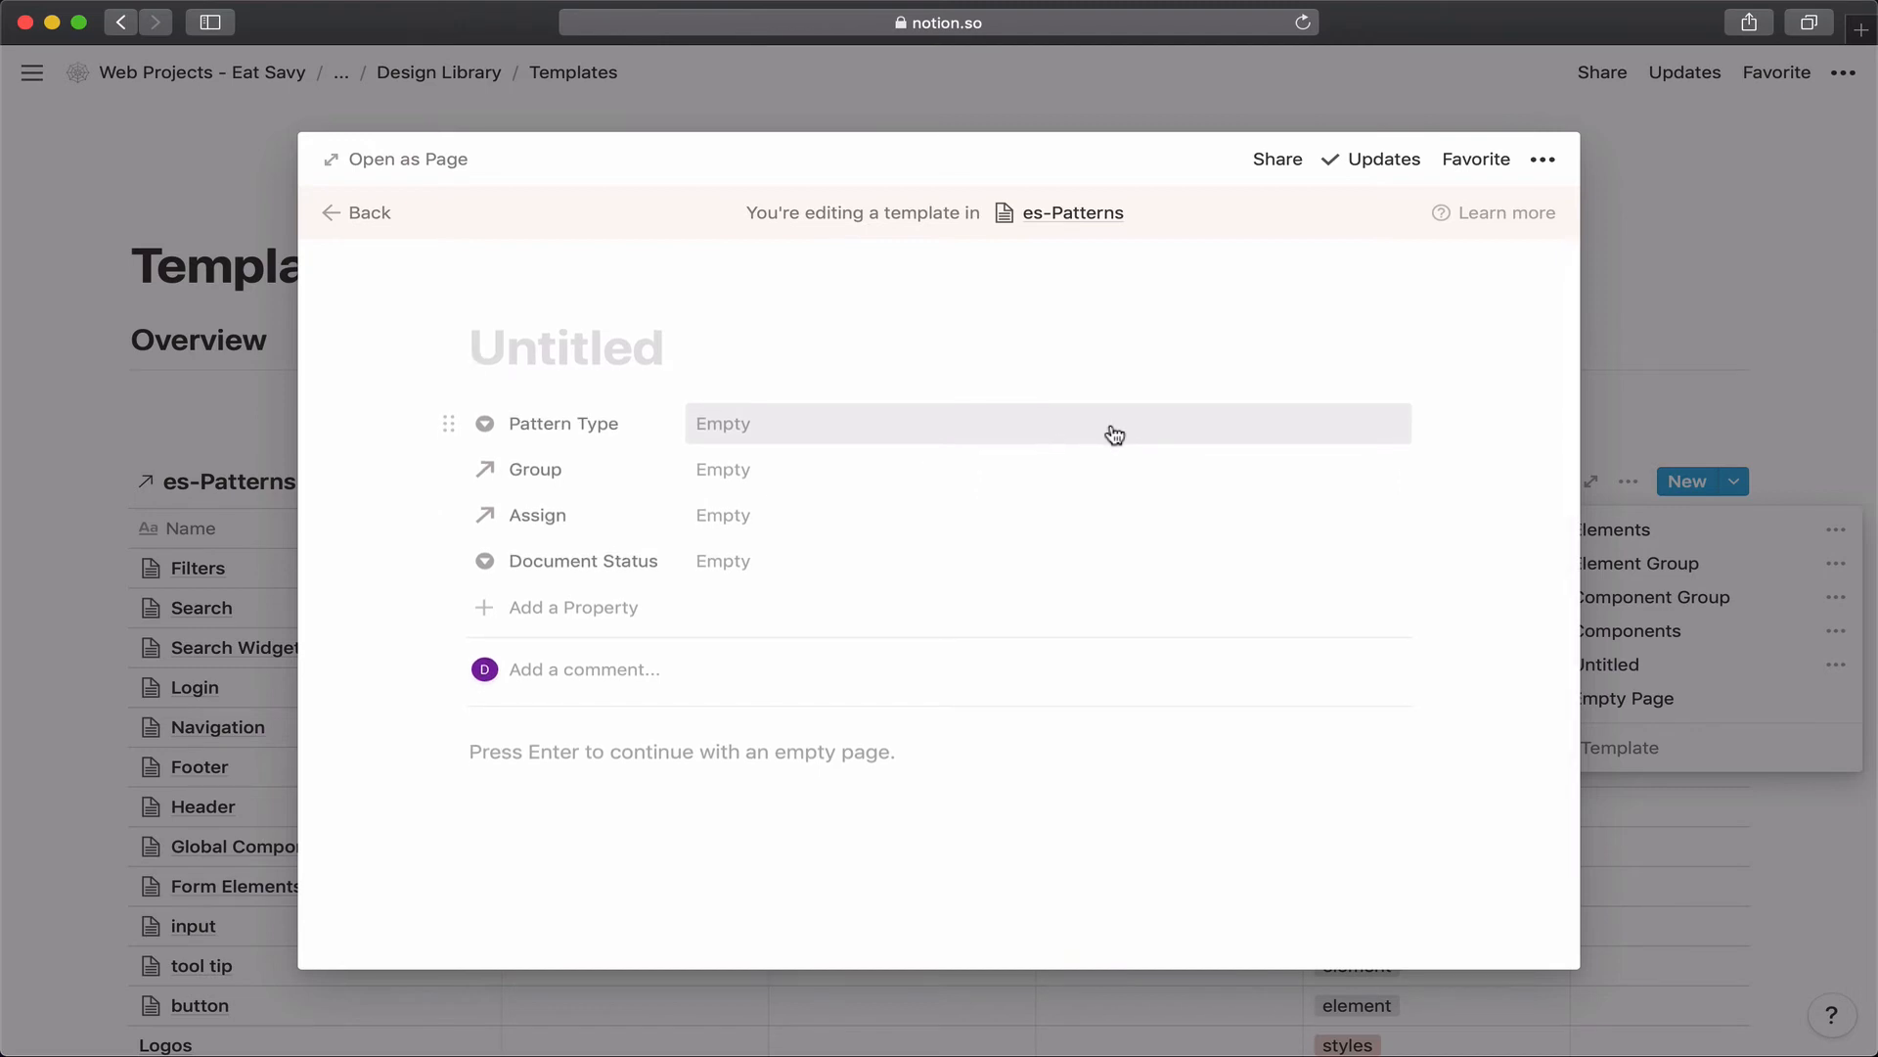
text(Templates)
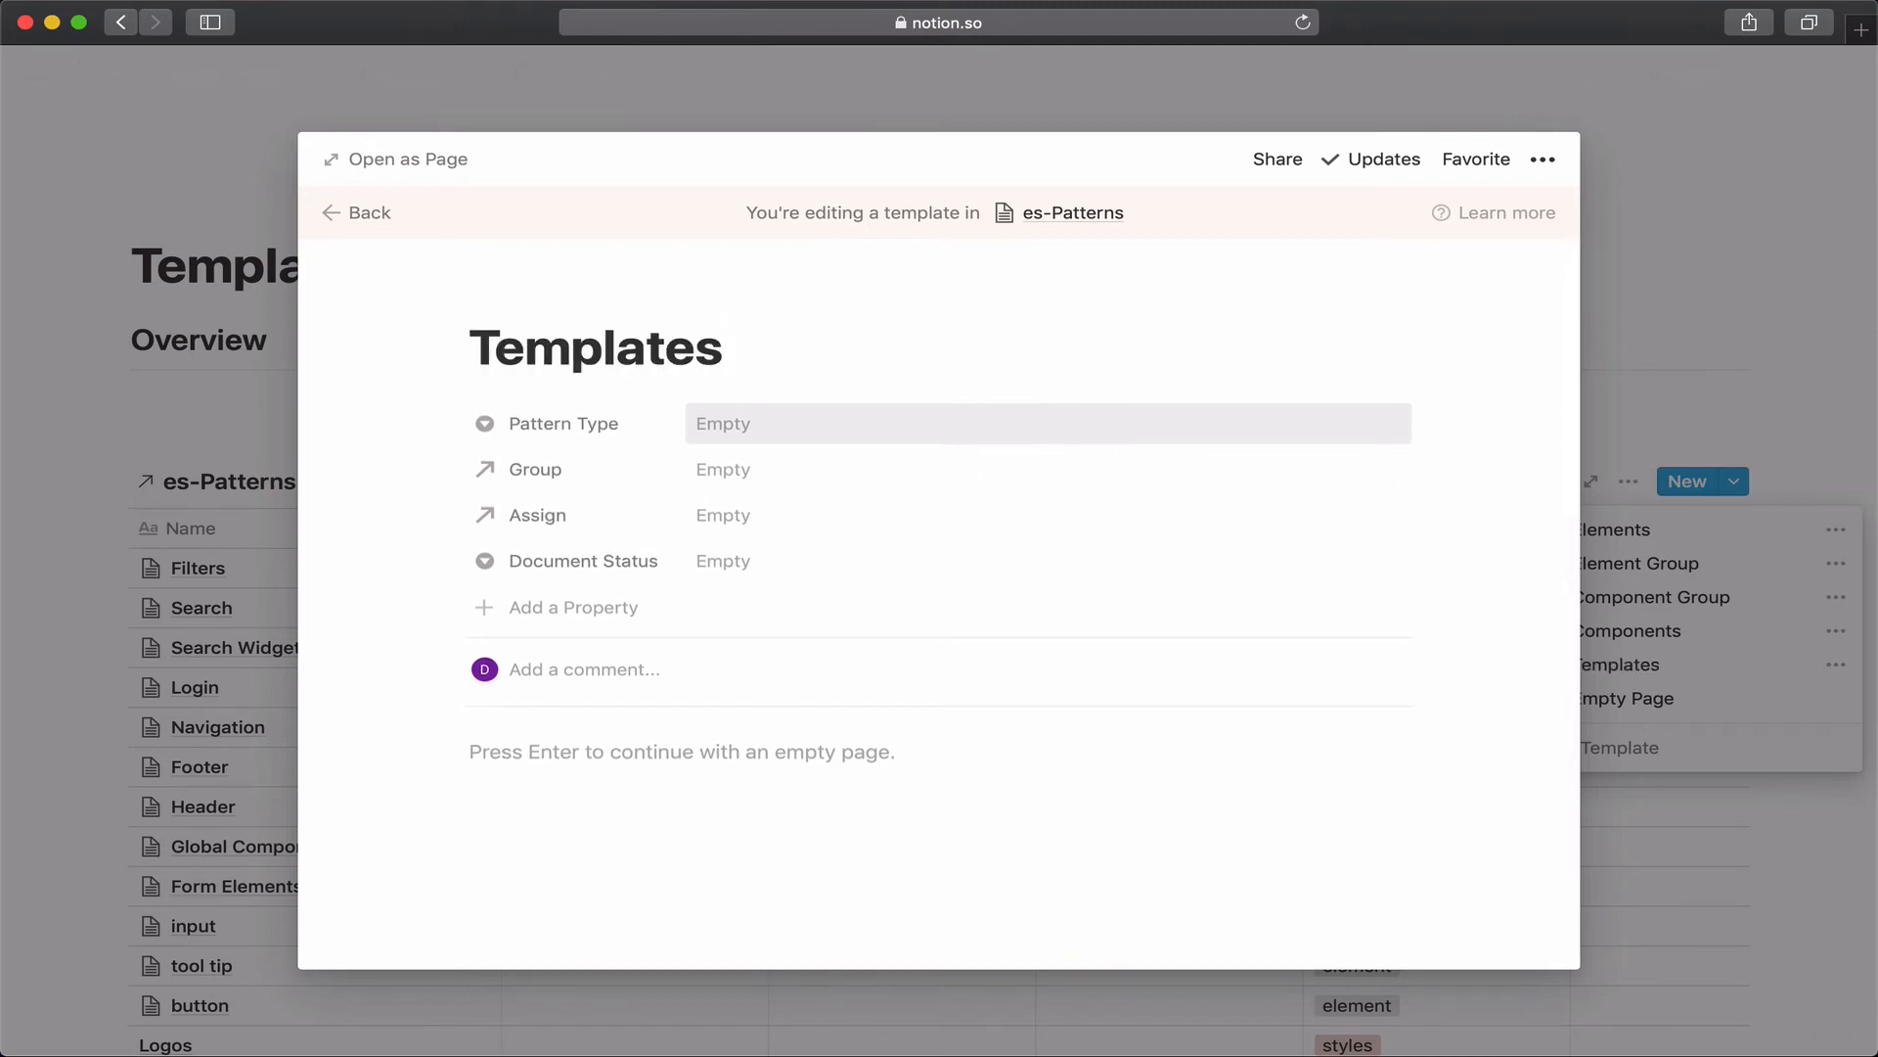
click(877, 426)
text(t)
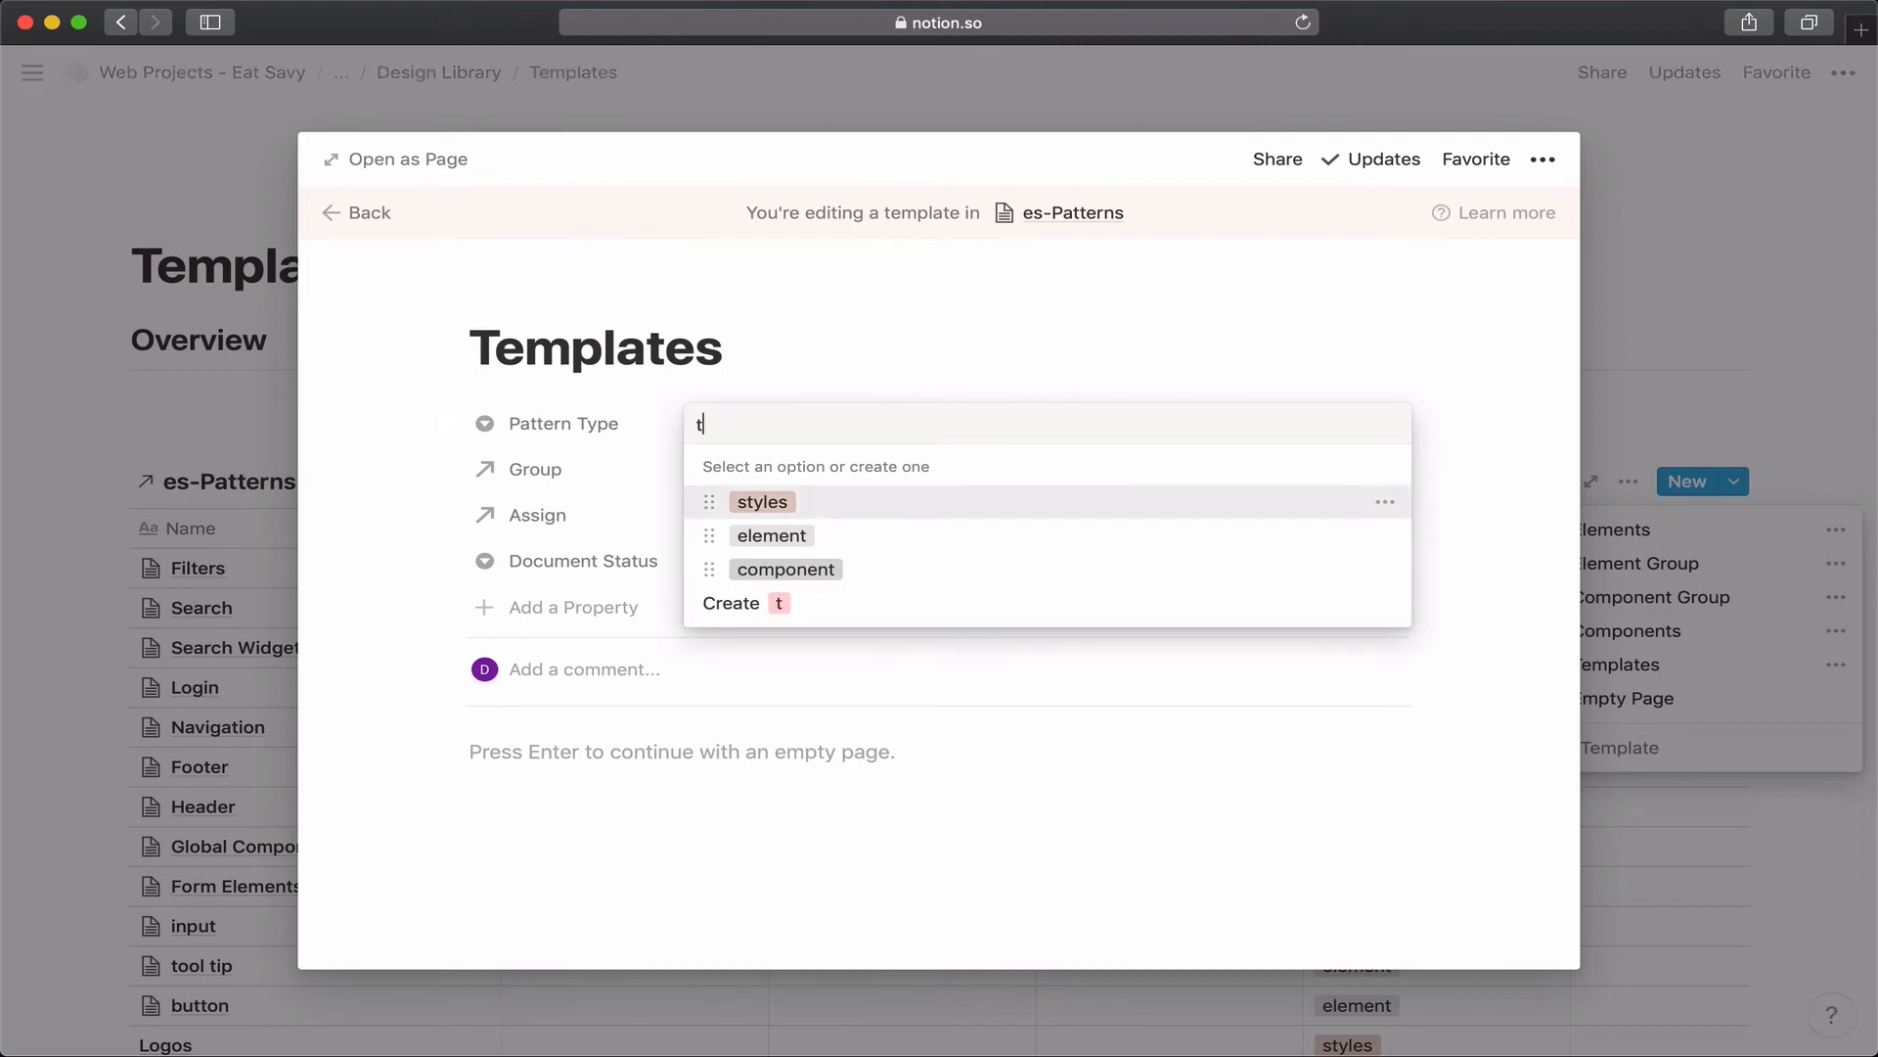
text(emplate)
key(Return)
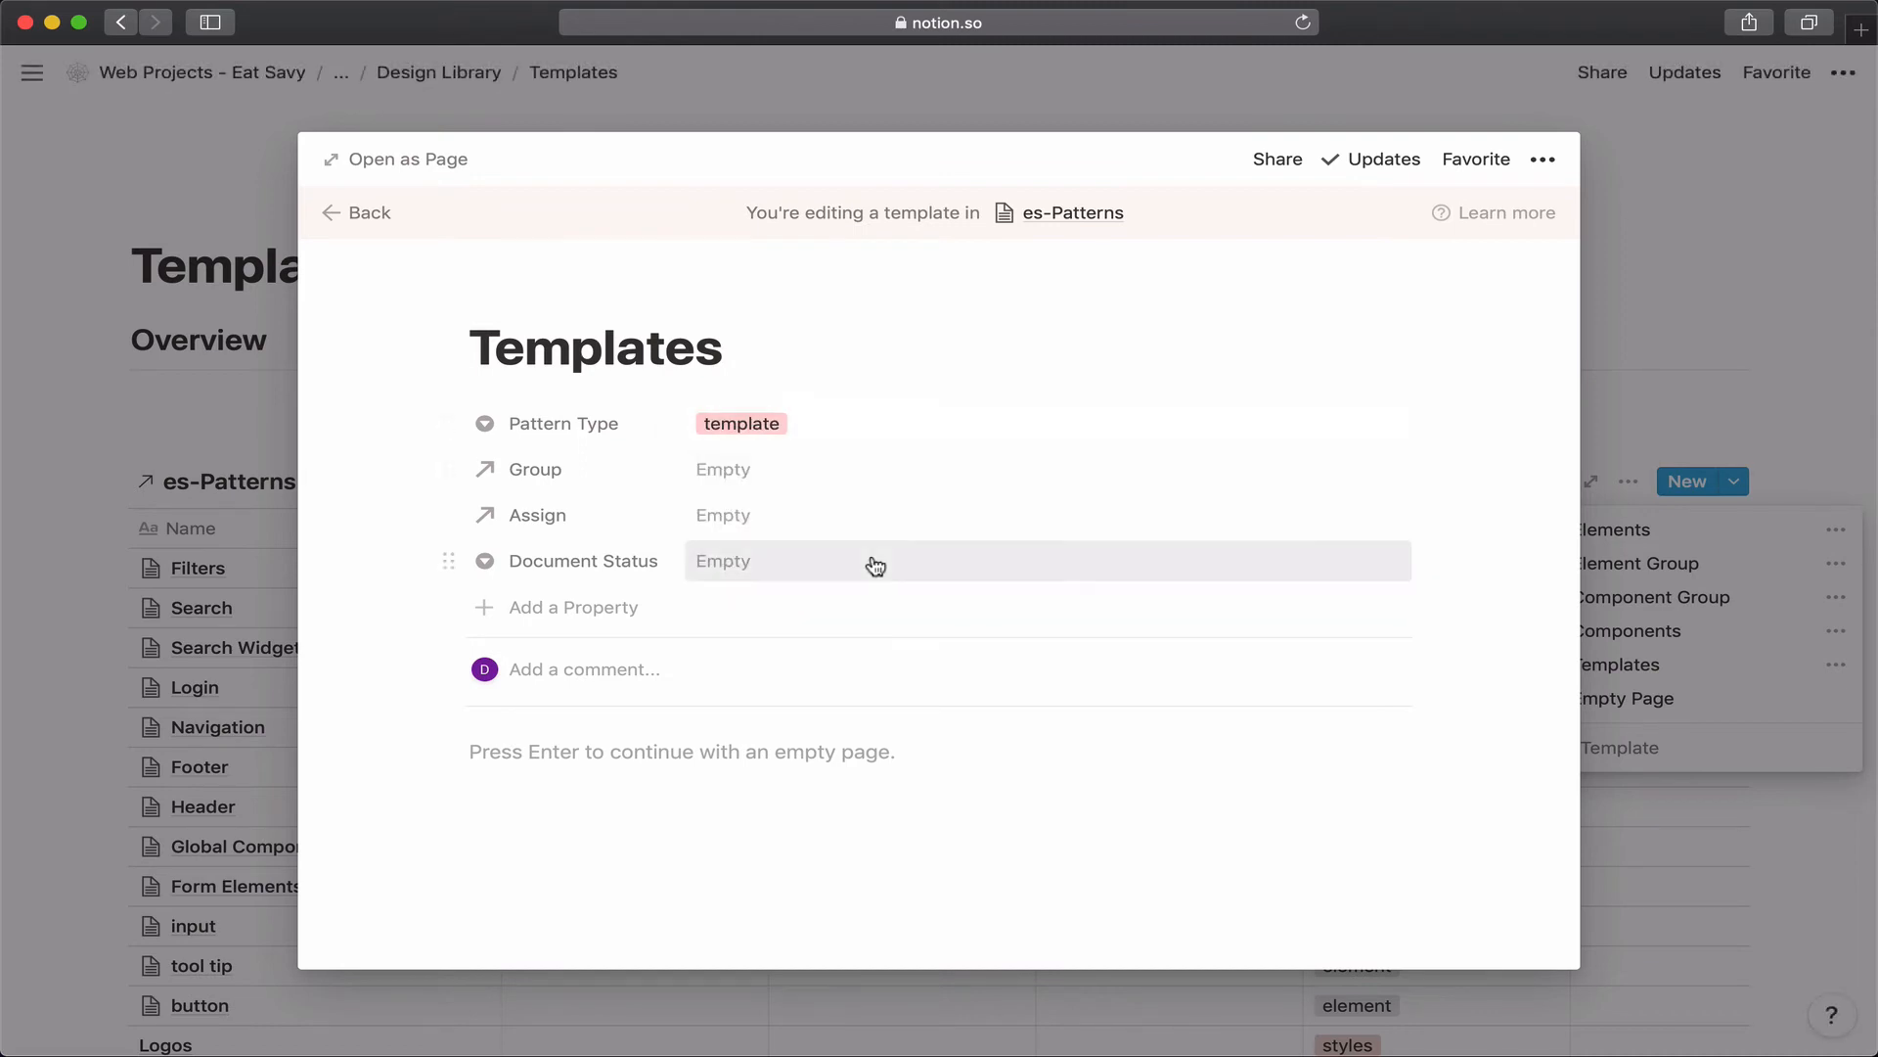
Start the template body with an "Overview" level-two heading followed by blank lines.
click(706, 771)
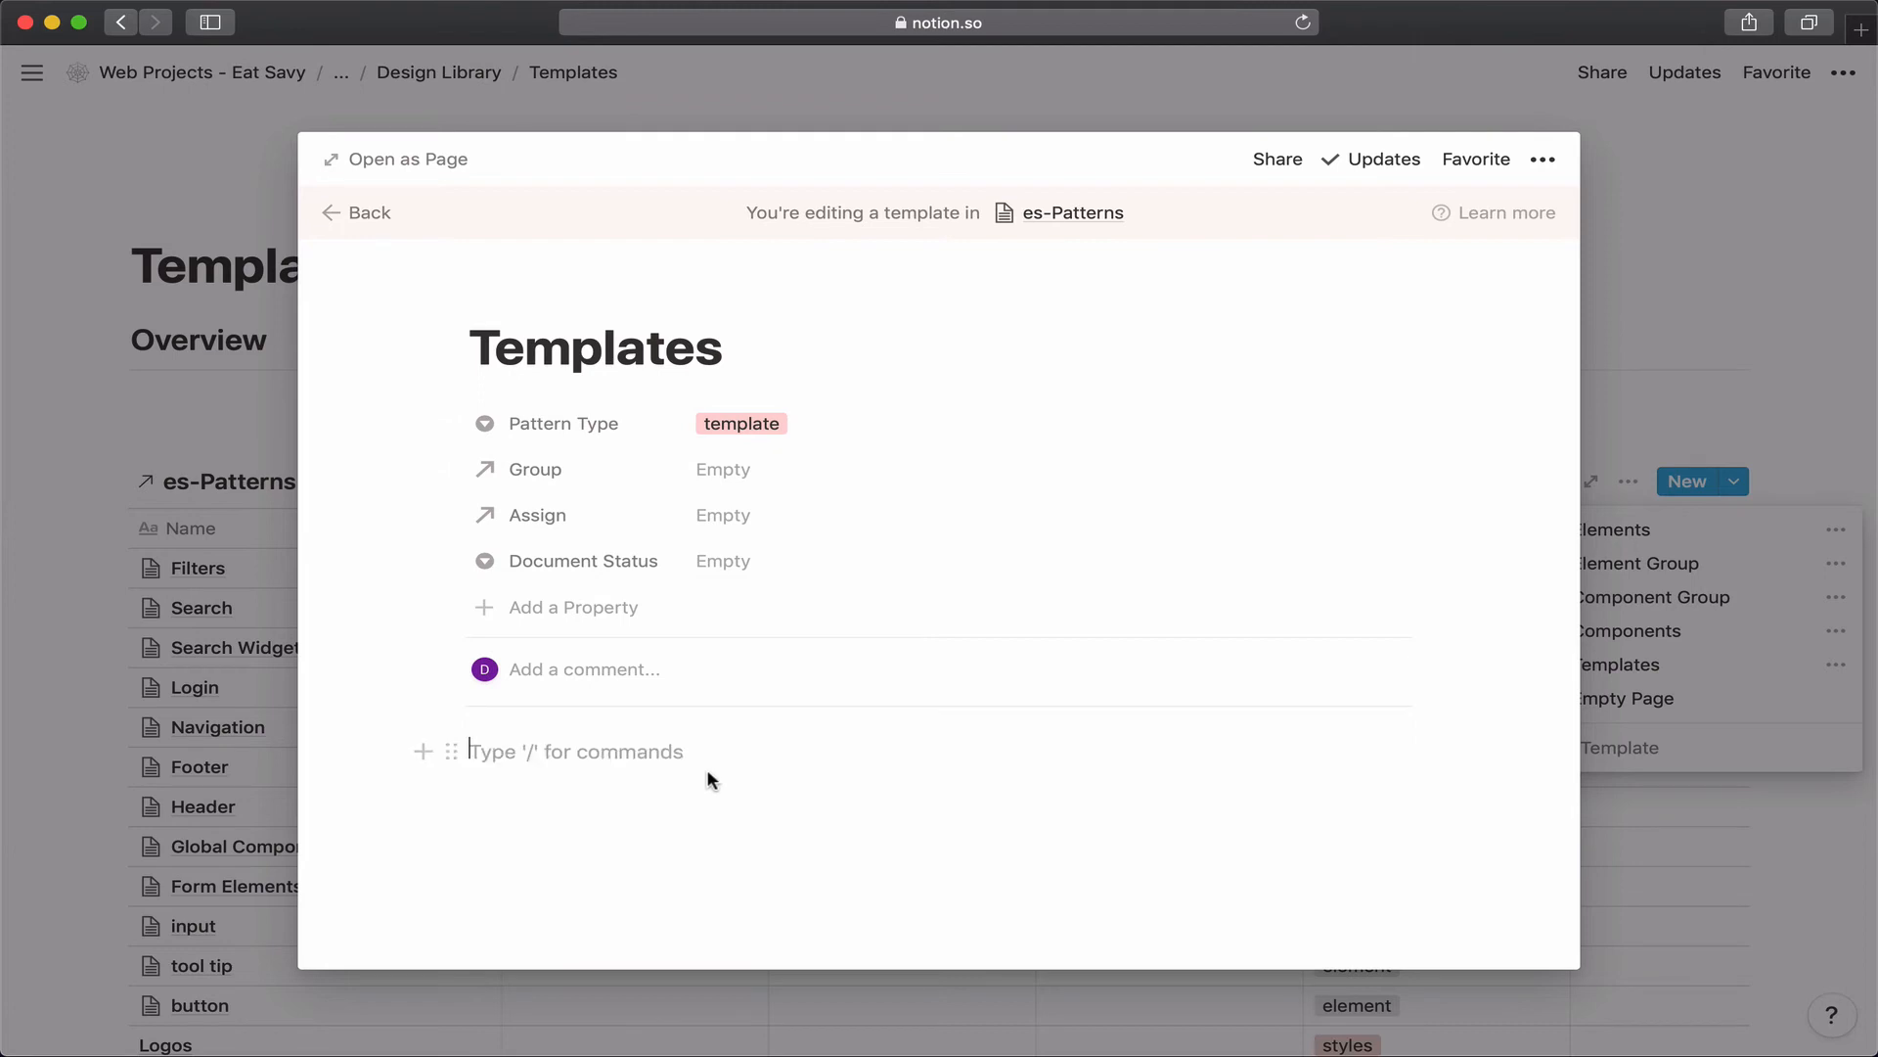
text(## Over)
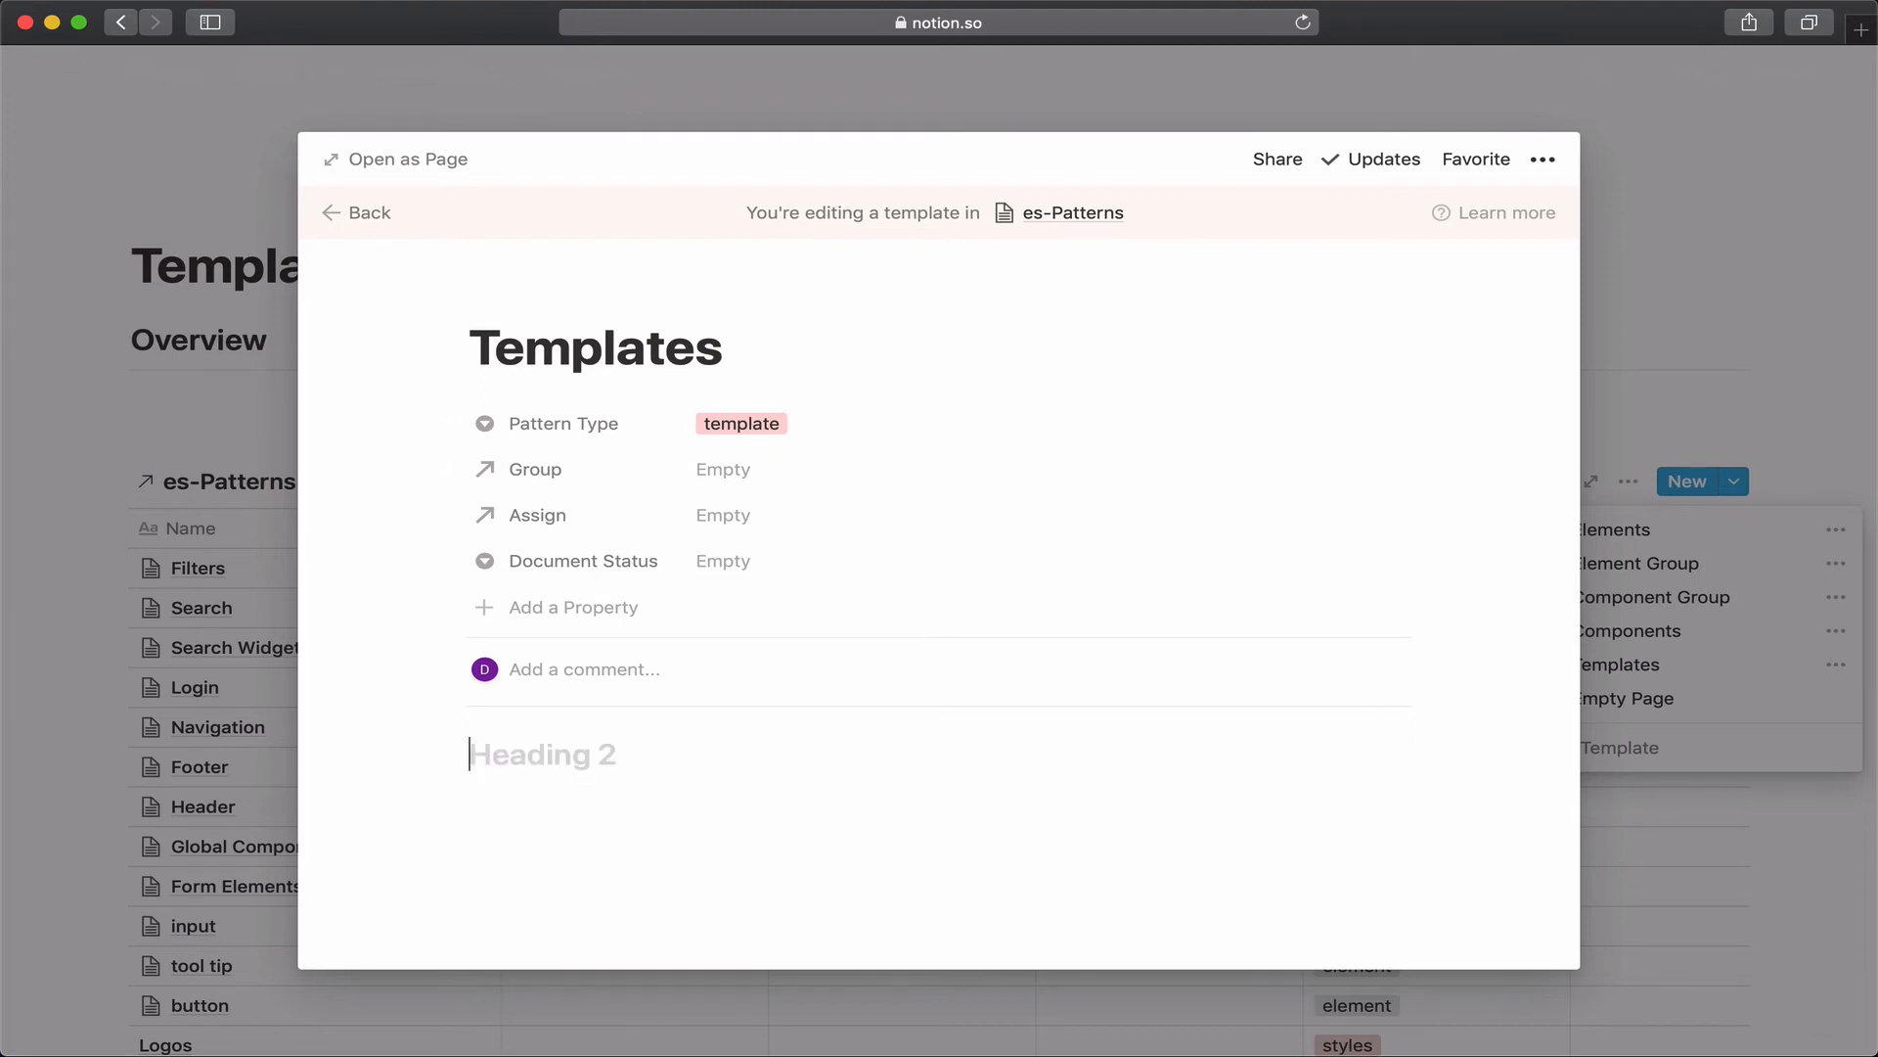
text(view)
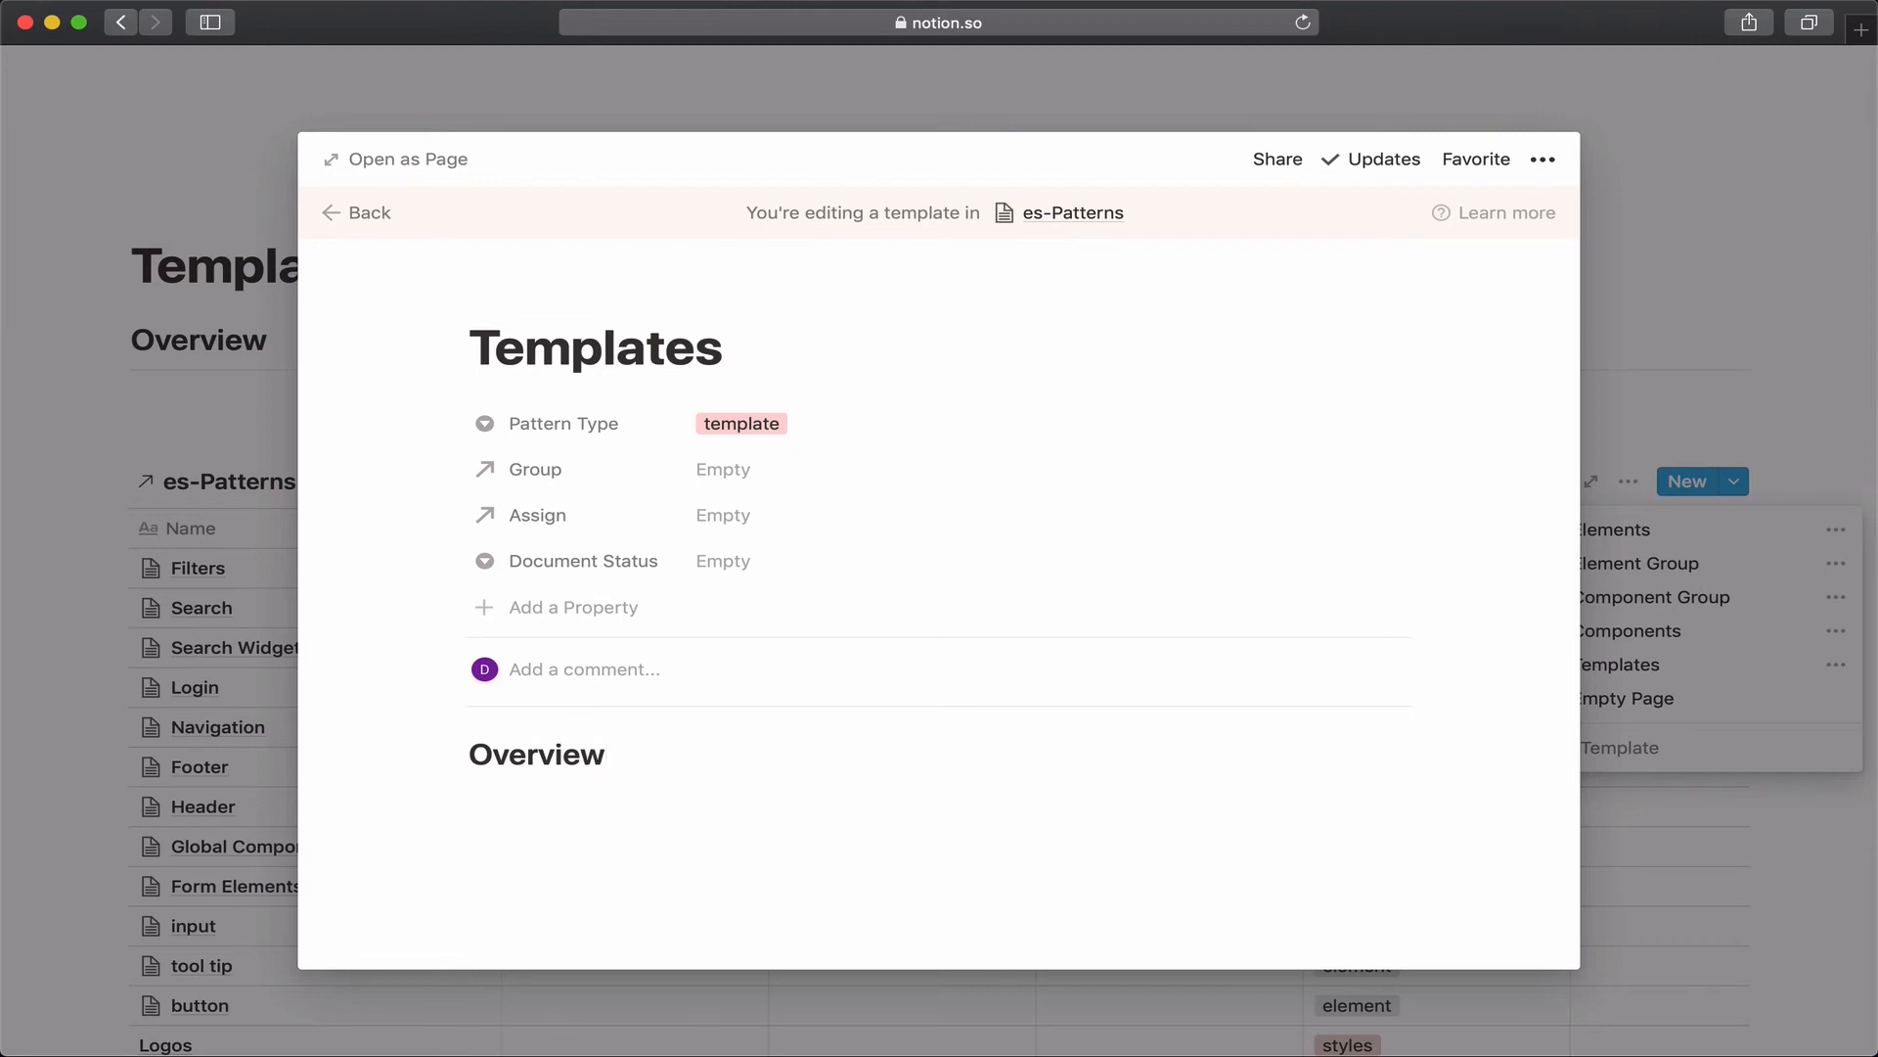
key(Return)
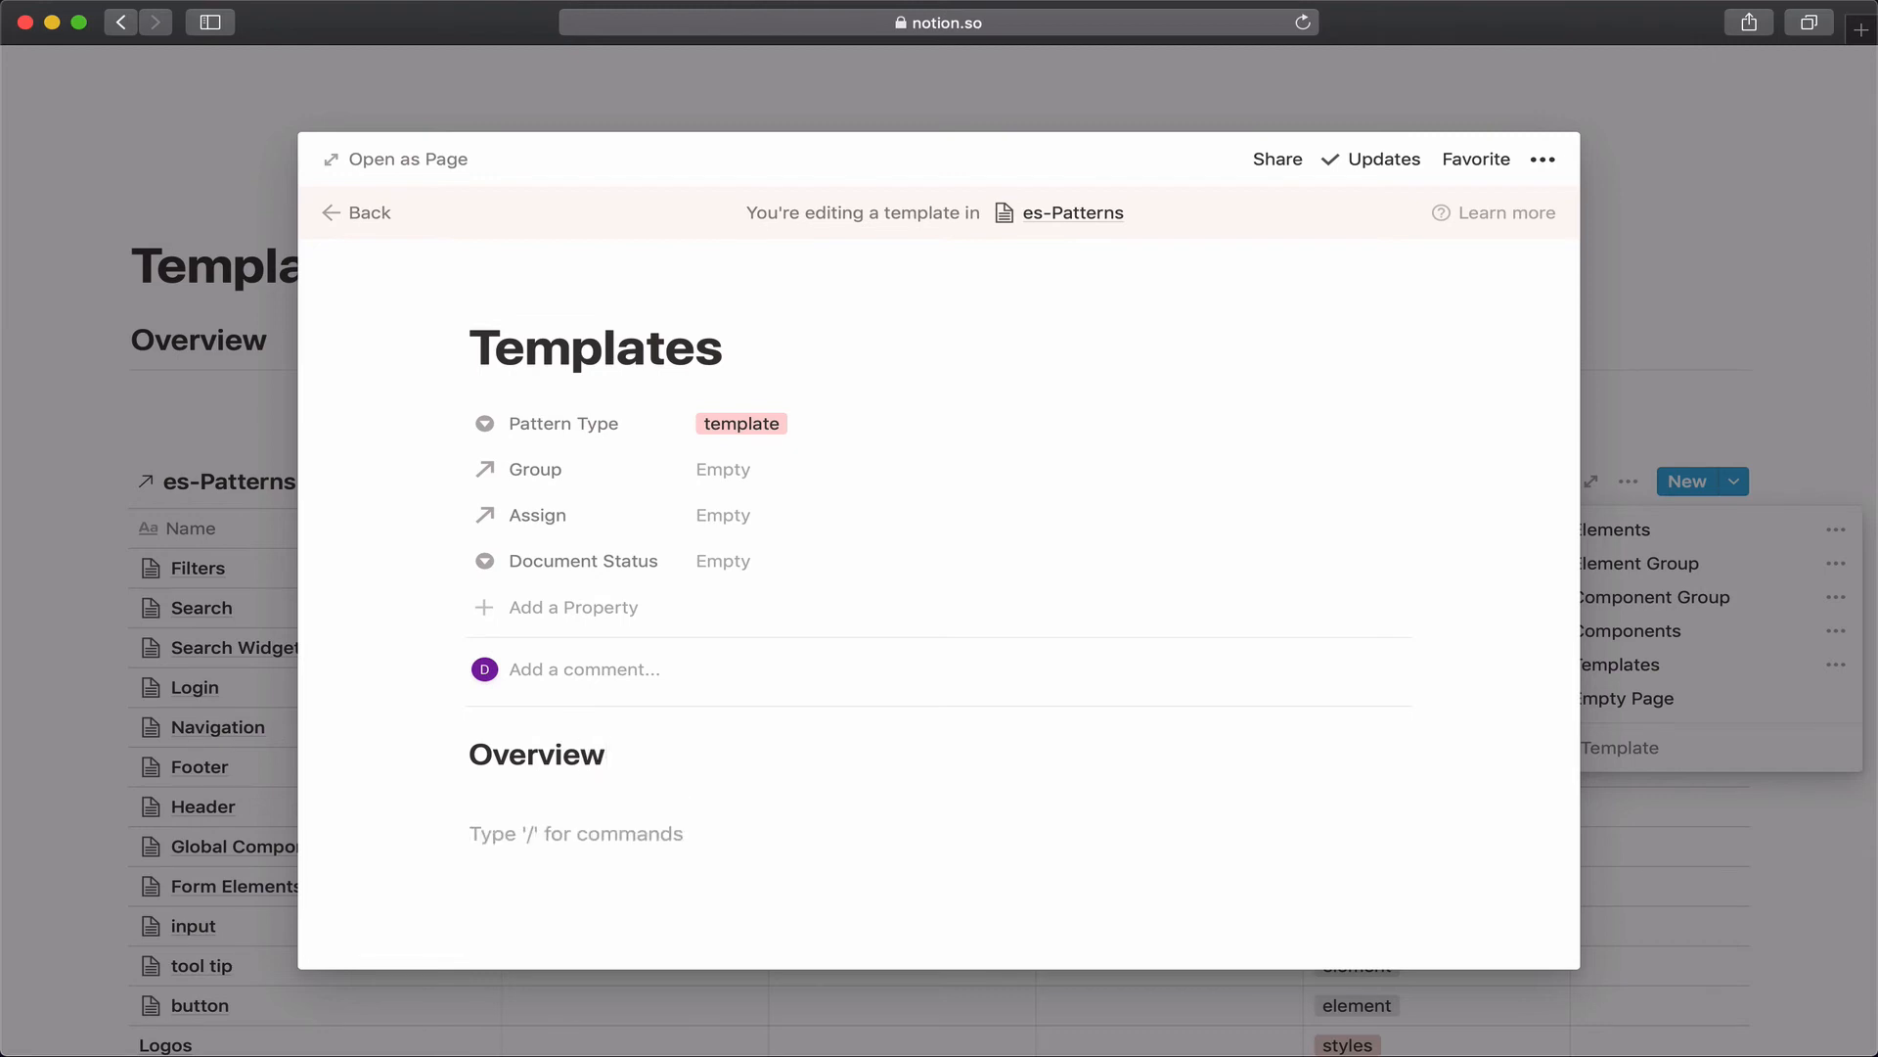
key(Return)
Add a "Design" level-three heading below the Overview section and start an empty line under it.
text(###)
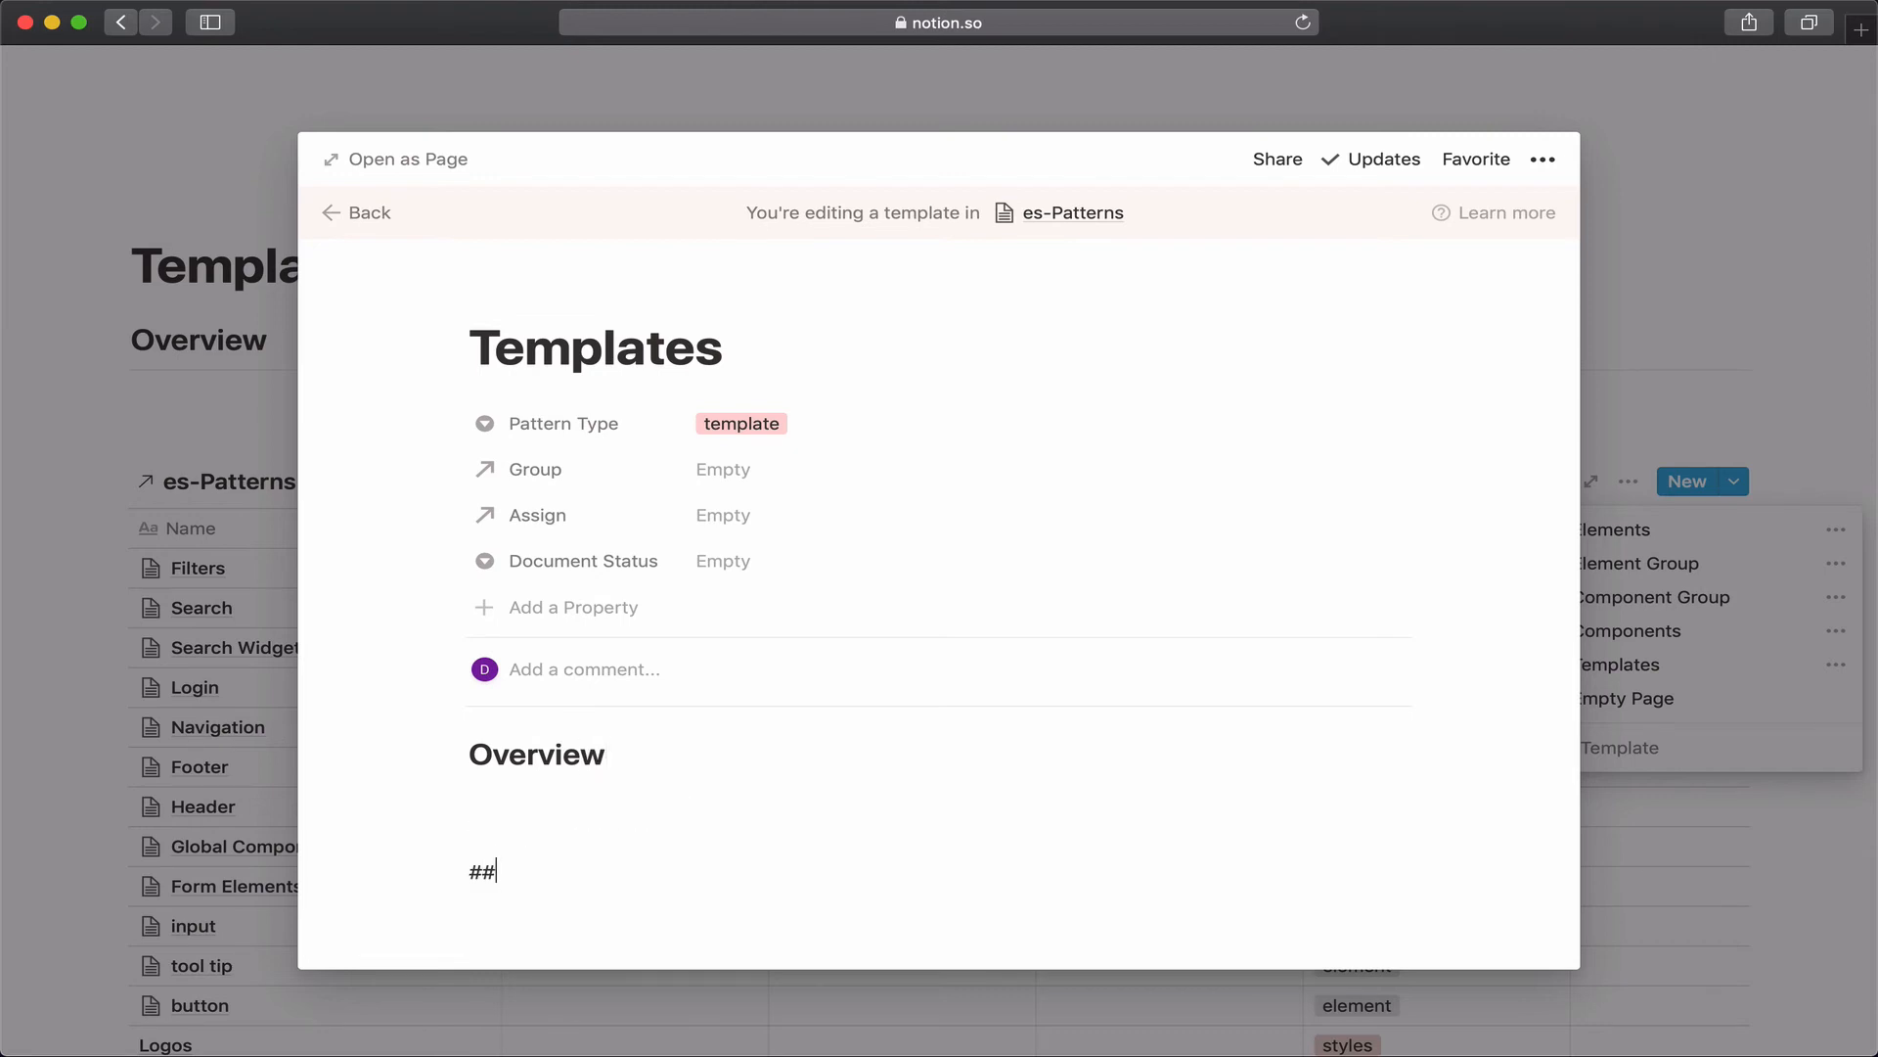
key(space)
text(Desi)
text(ng)
key(BackSpace)
key(BackSpace)
text(gn:)
key(Return)
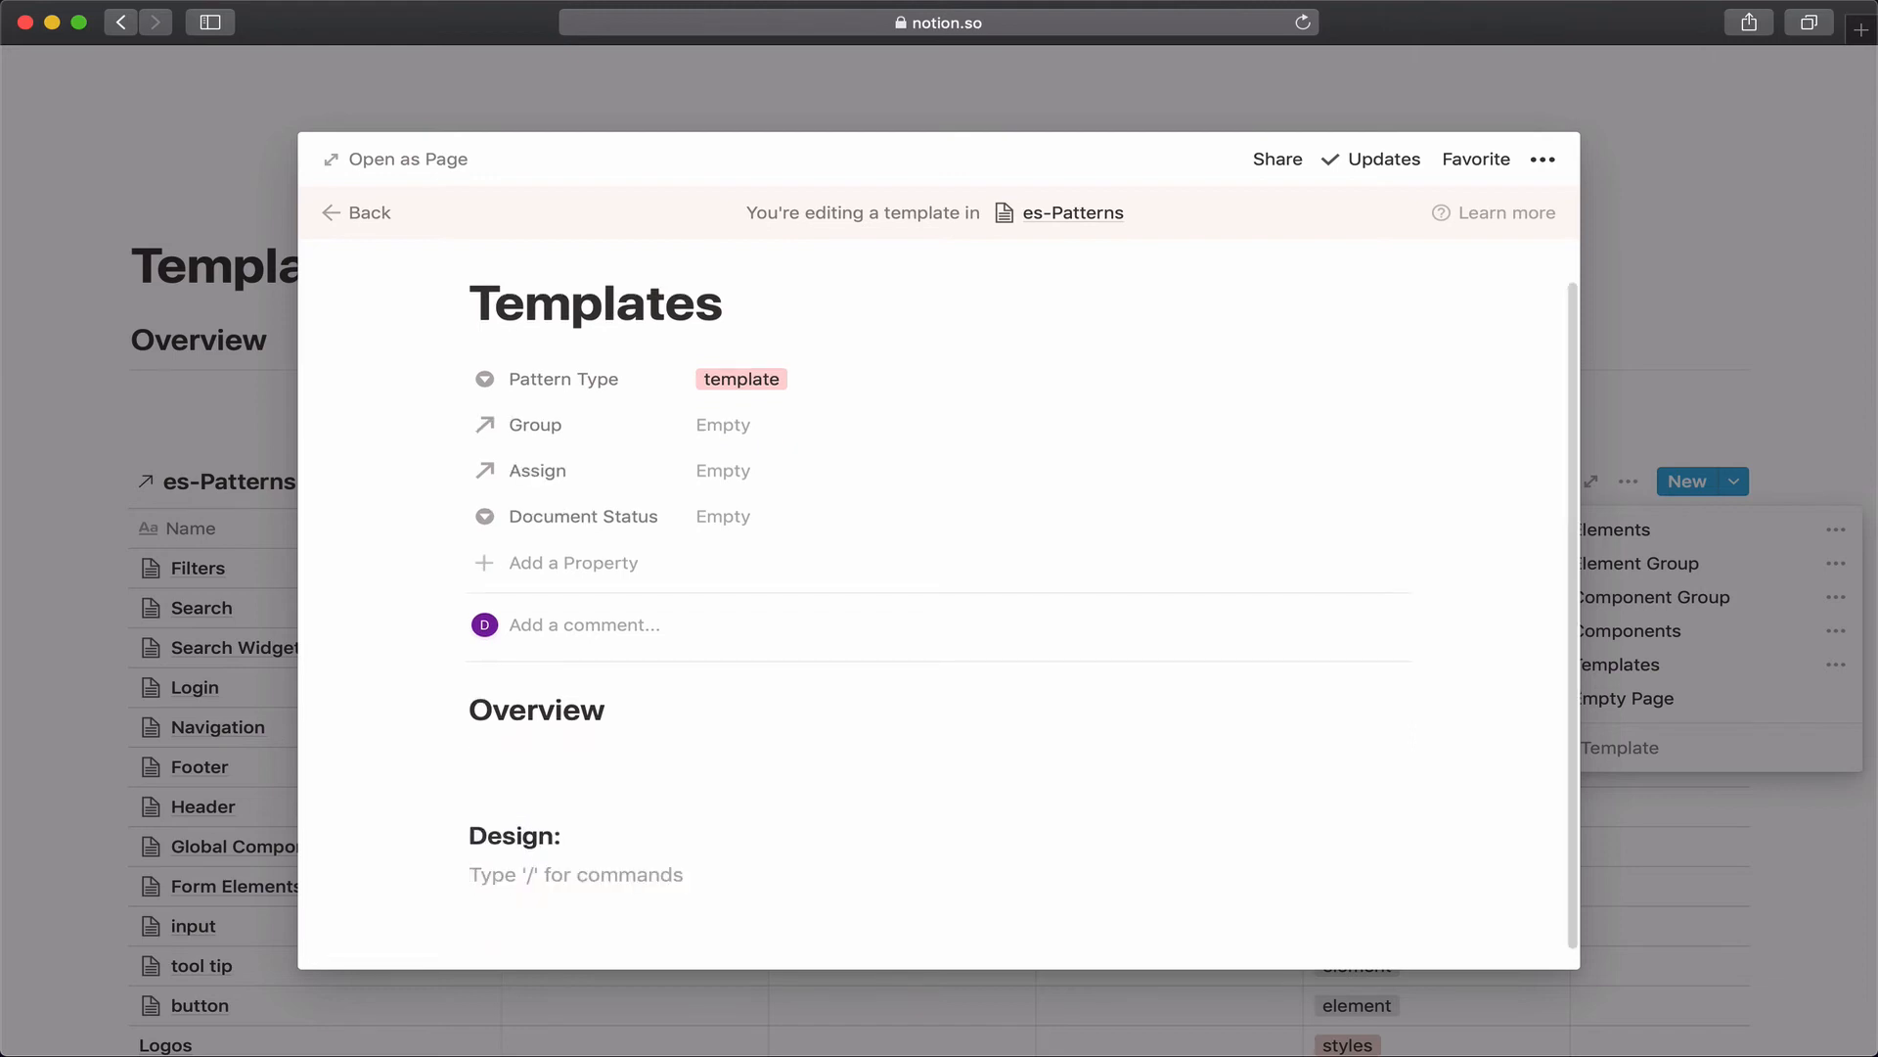
key(BackSpace)
key(BackSpace)
key(Return)
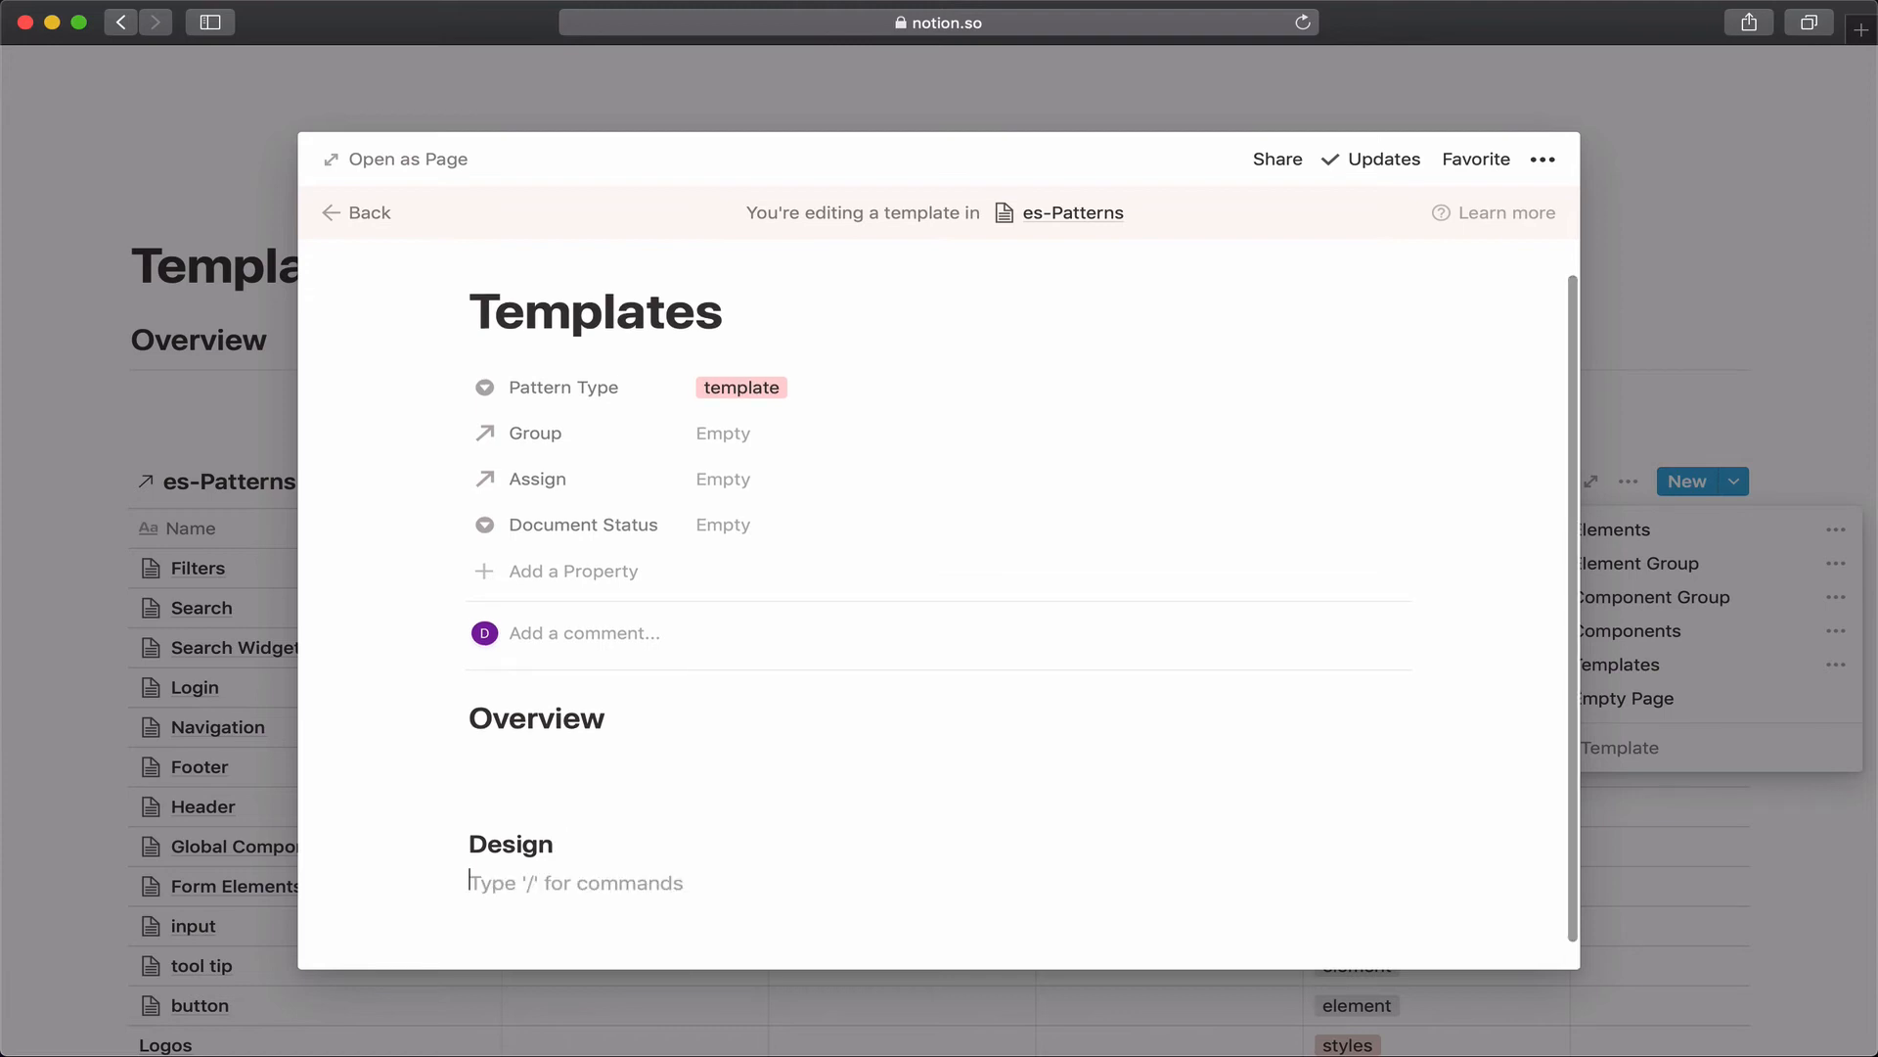
text(REgions)
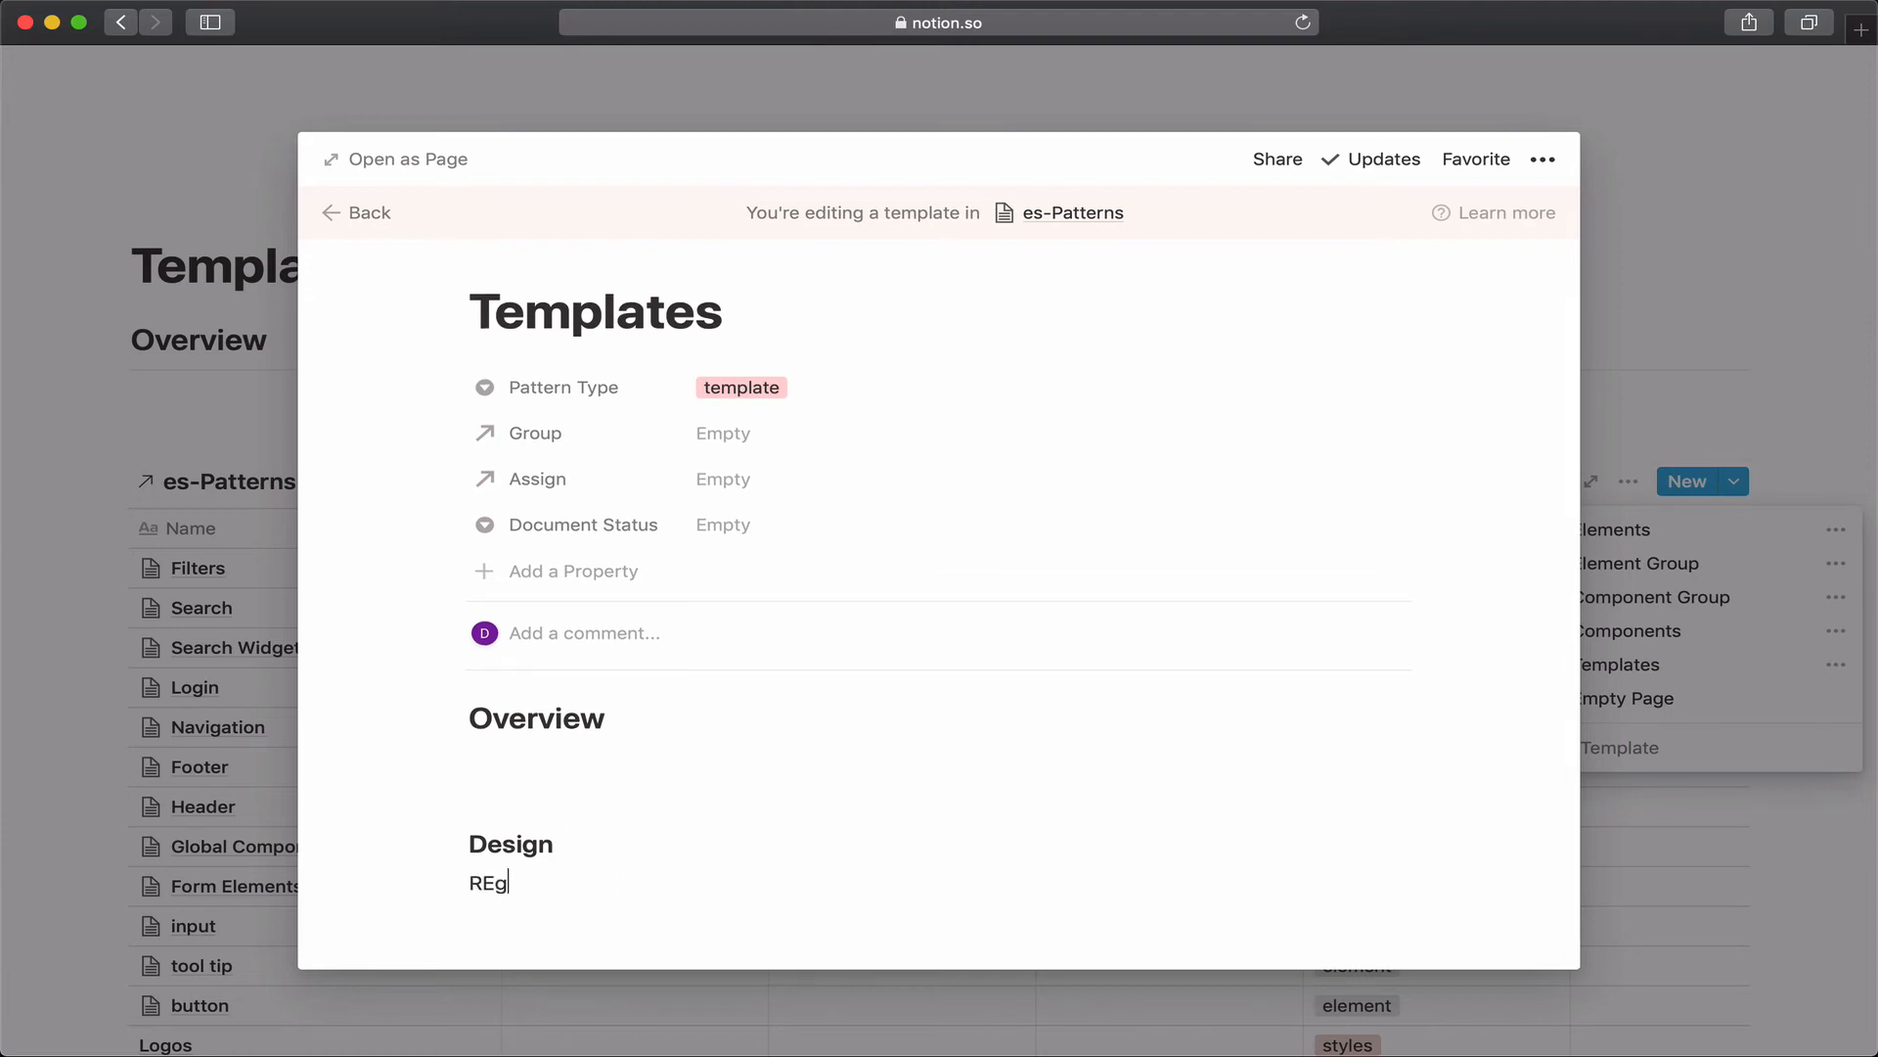
key(BackSpace)
key(BackSpace)
key(BackSpace)
key(BackSpace)
key(BackSpace)
key(BackSpace)
text(egions Template)
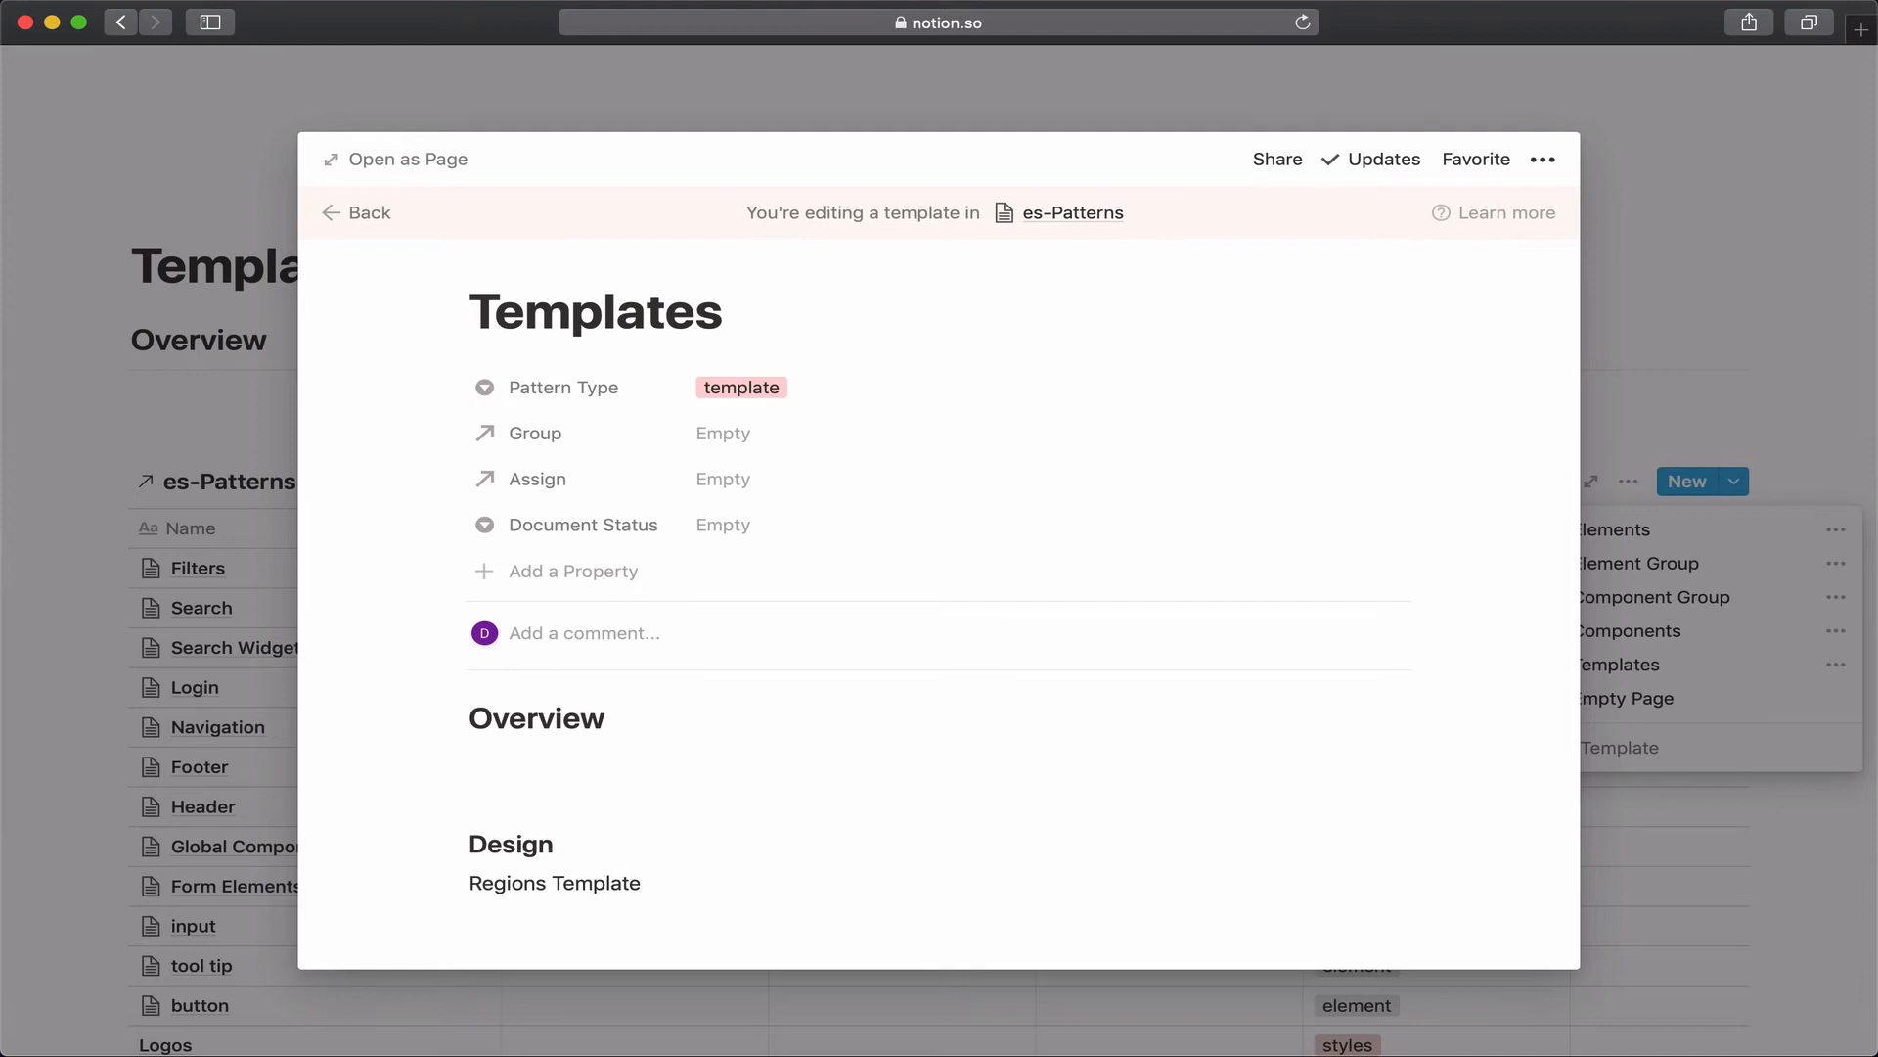
key(BackSpace)
key(BackSpace)
key(BackSpace)
key(BackSpace)
key(BackSpace)
key(BackSpace)
key(BackSpace)
key(BackSpace)
key(BackSpace)
key(BackSpace)
key(BackSpace)
key(BackSpace)
key(BackSpace)
key(BackSpace)
key(BackSpace)
key(BackSpace)
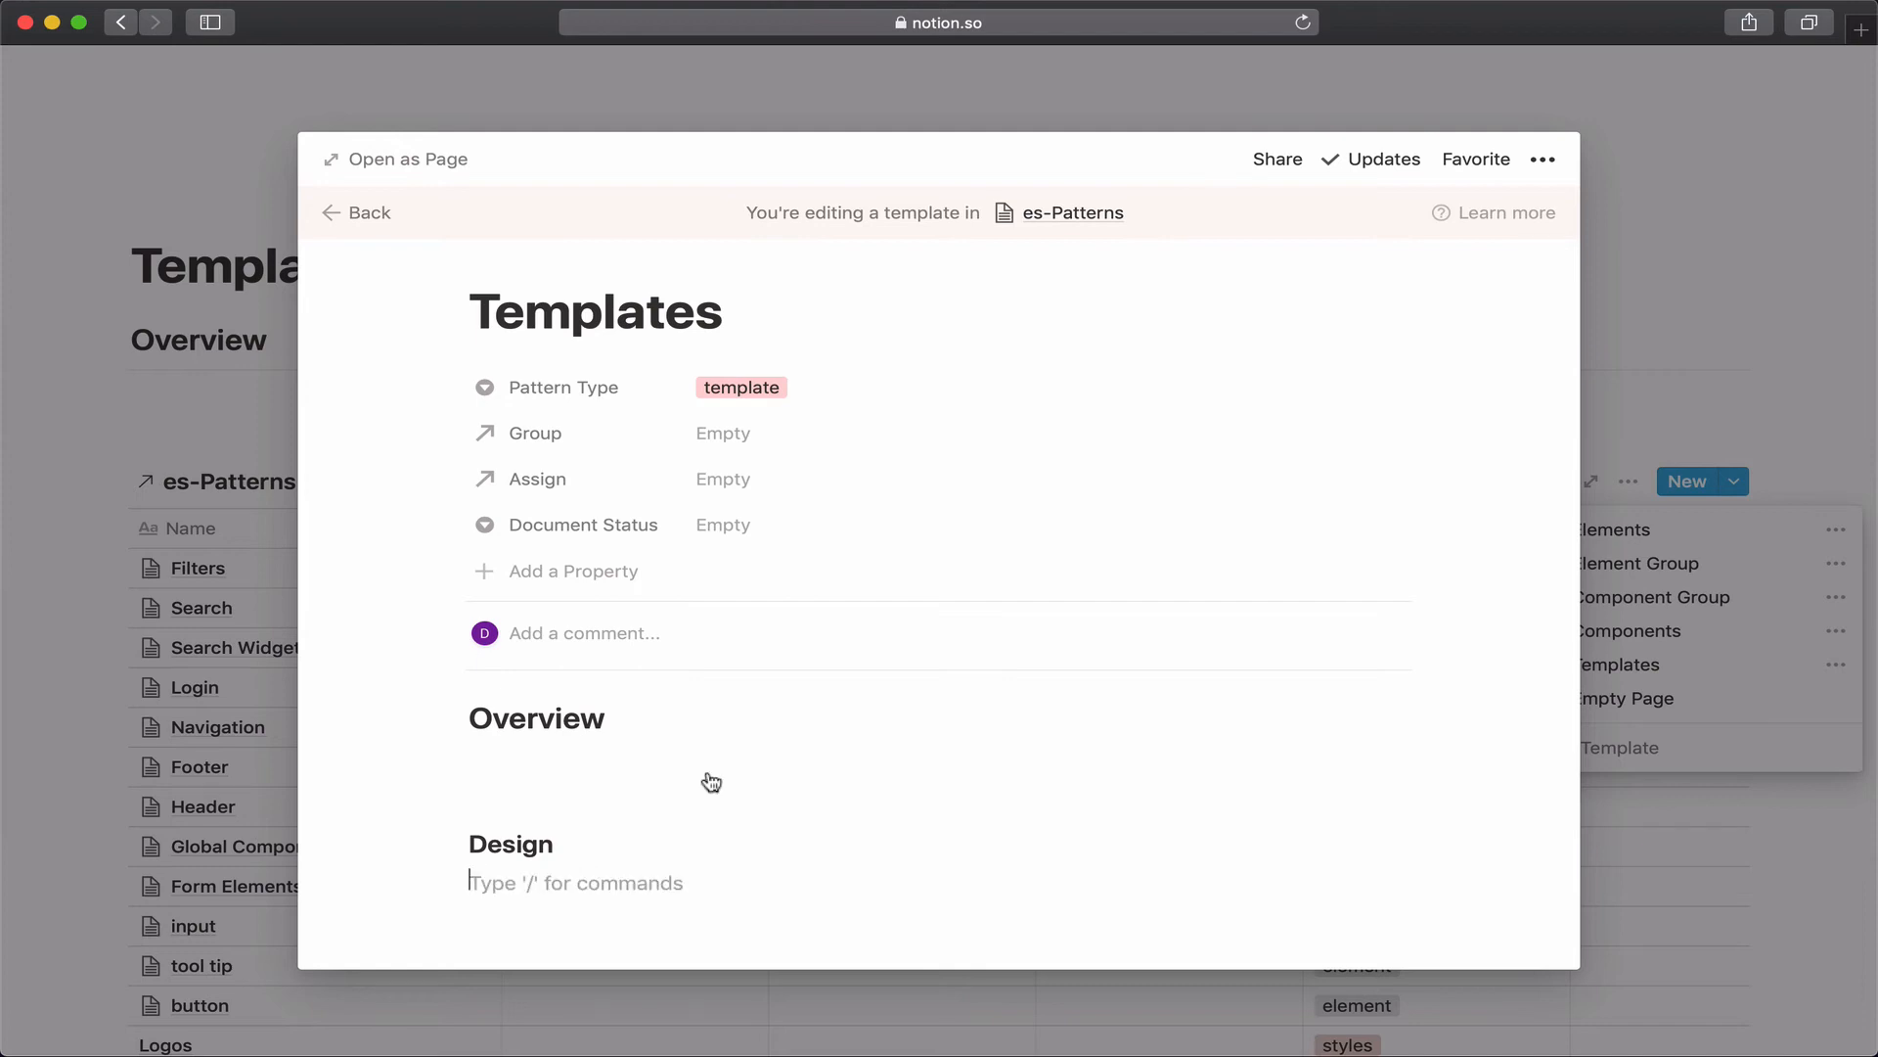
Add a "Layout:" line under the Design heading, followed by blank lines.
key(super+Tab)
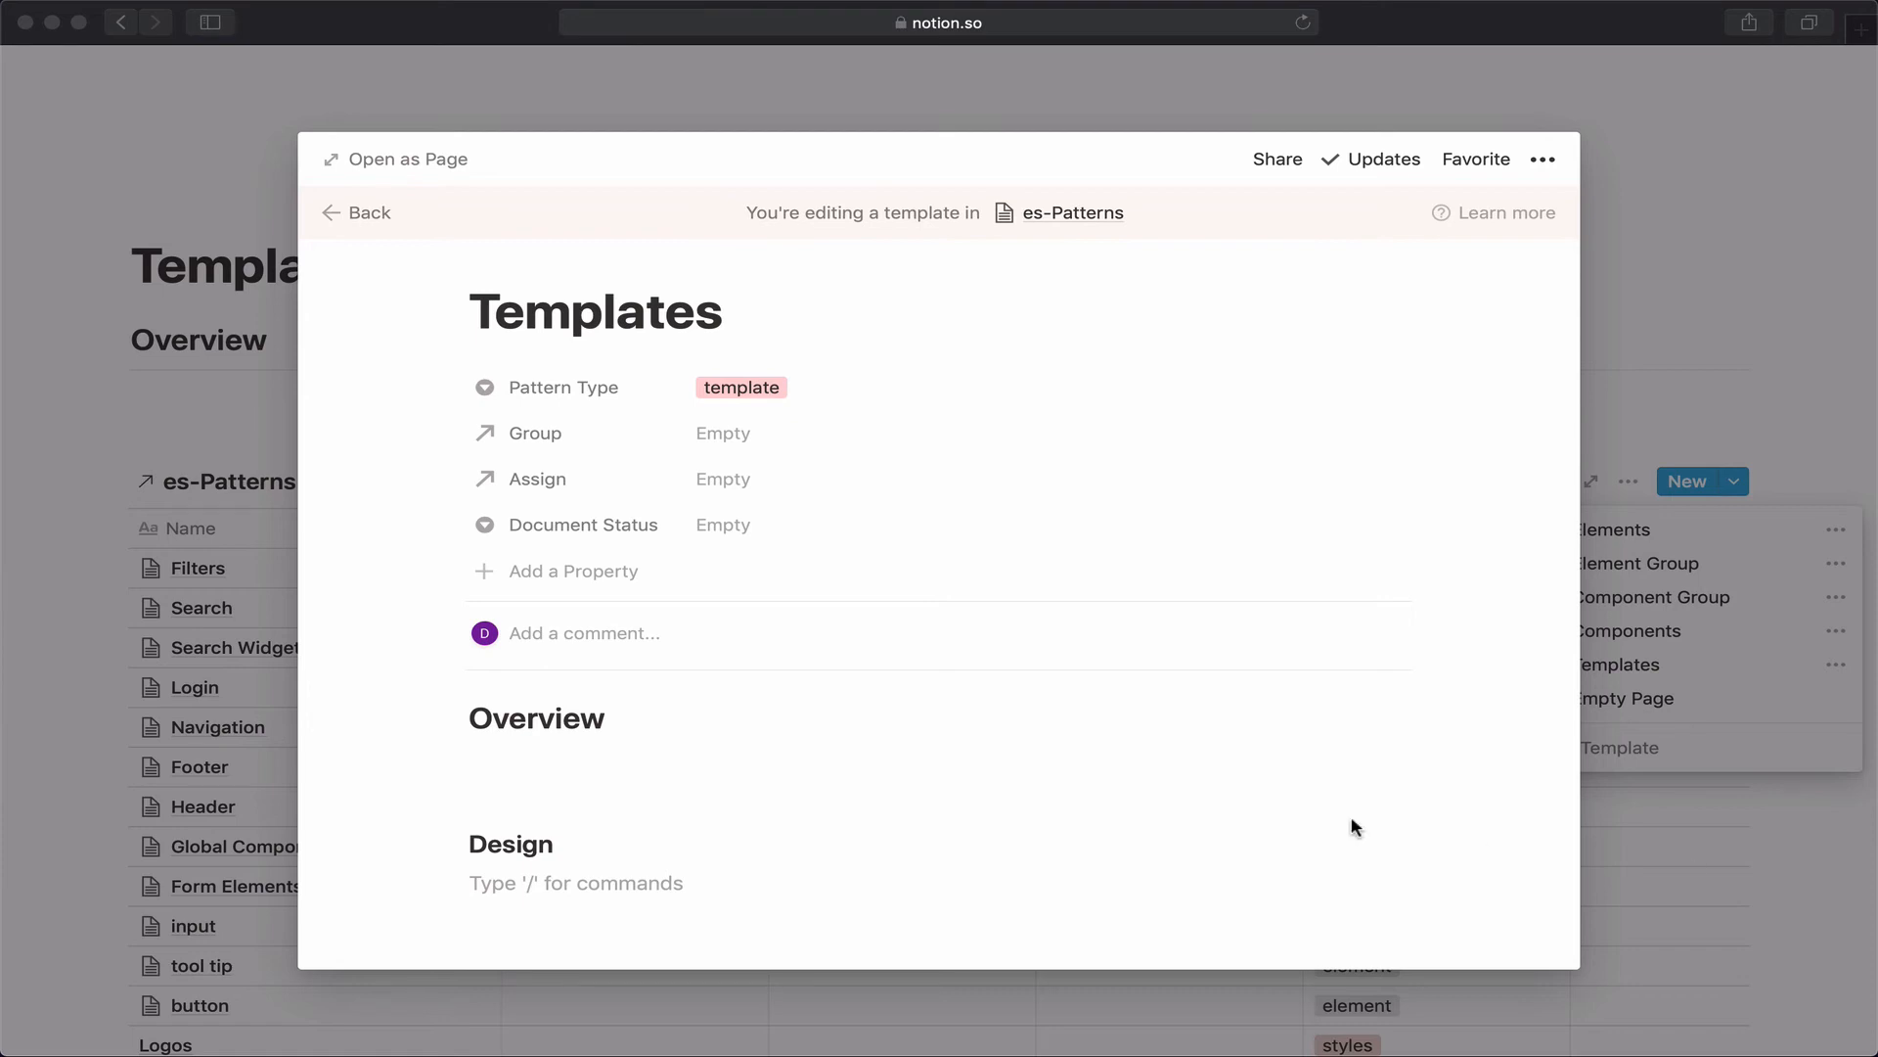
click(691, 755)
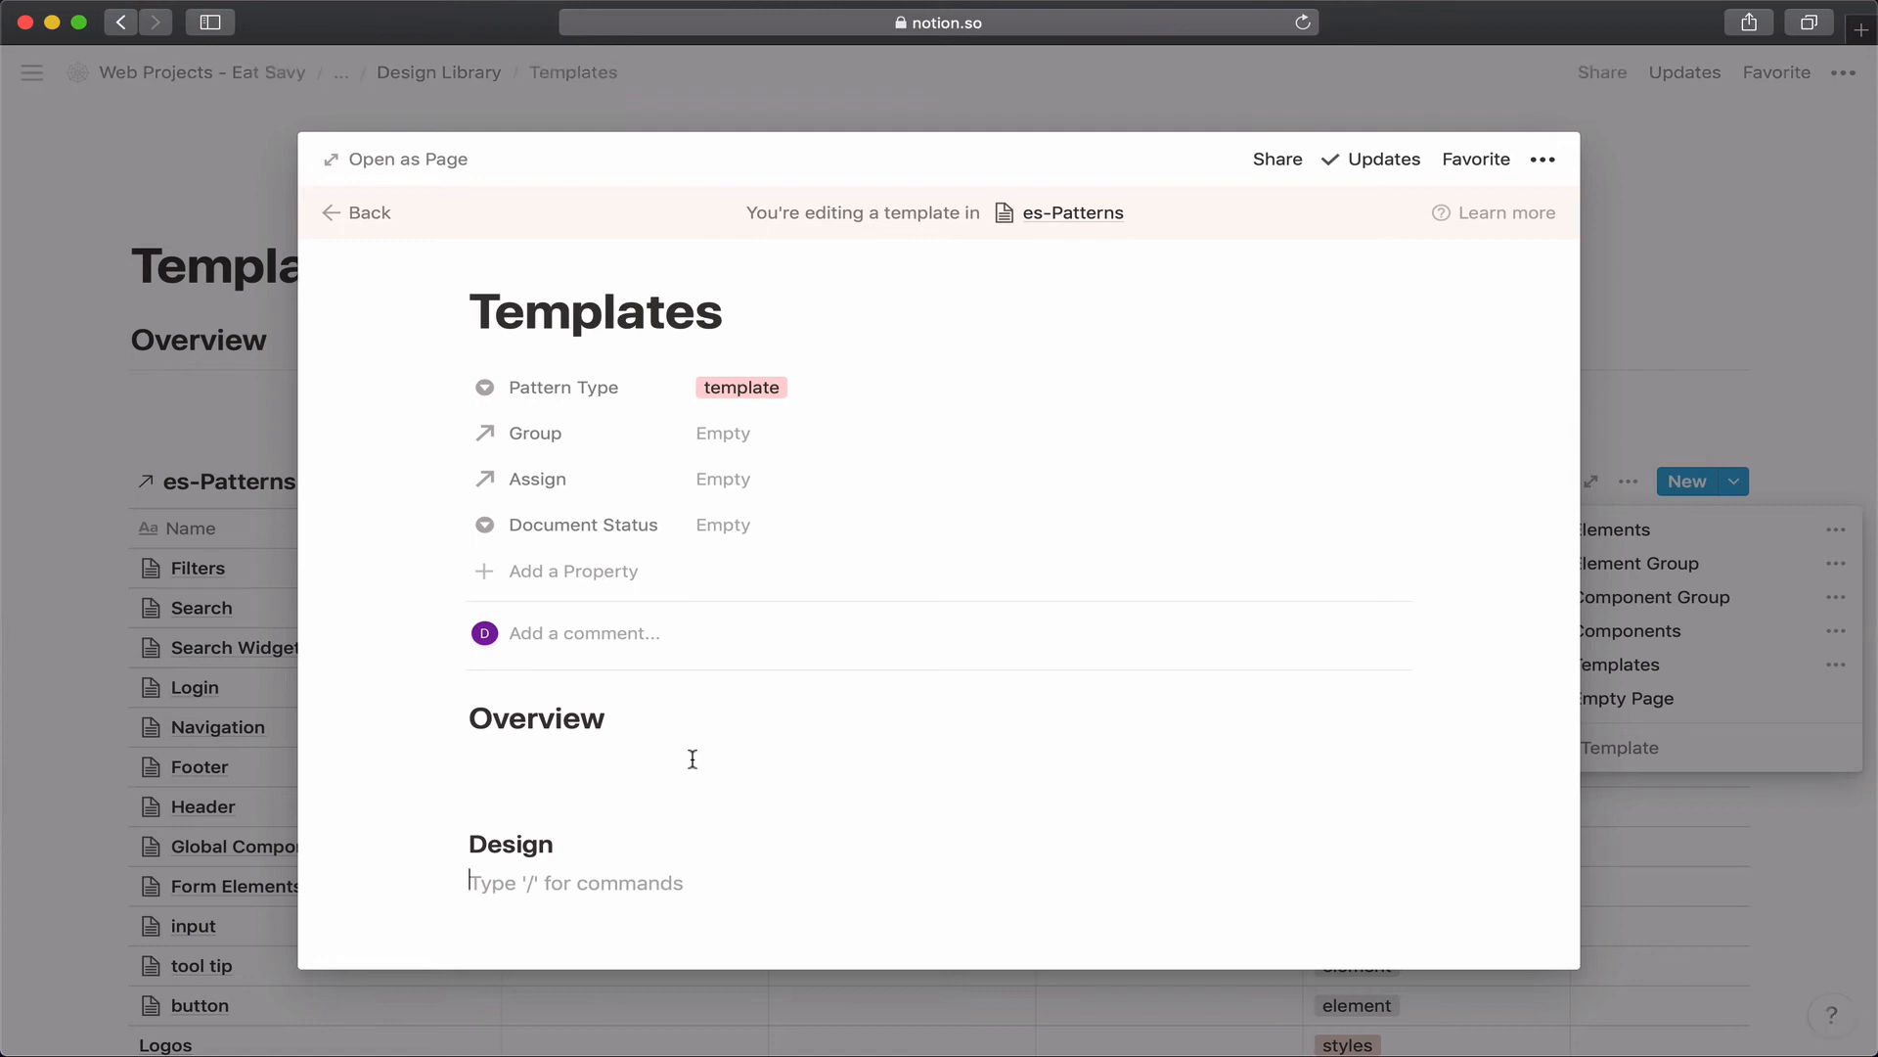
text(Layout:)
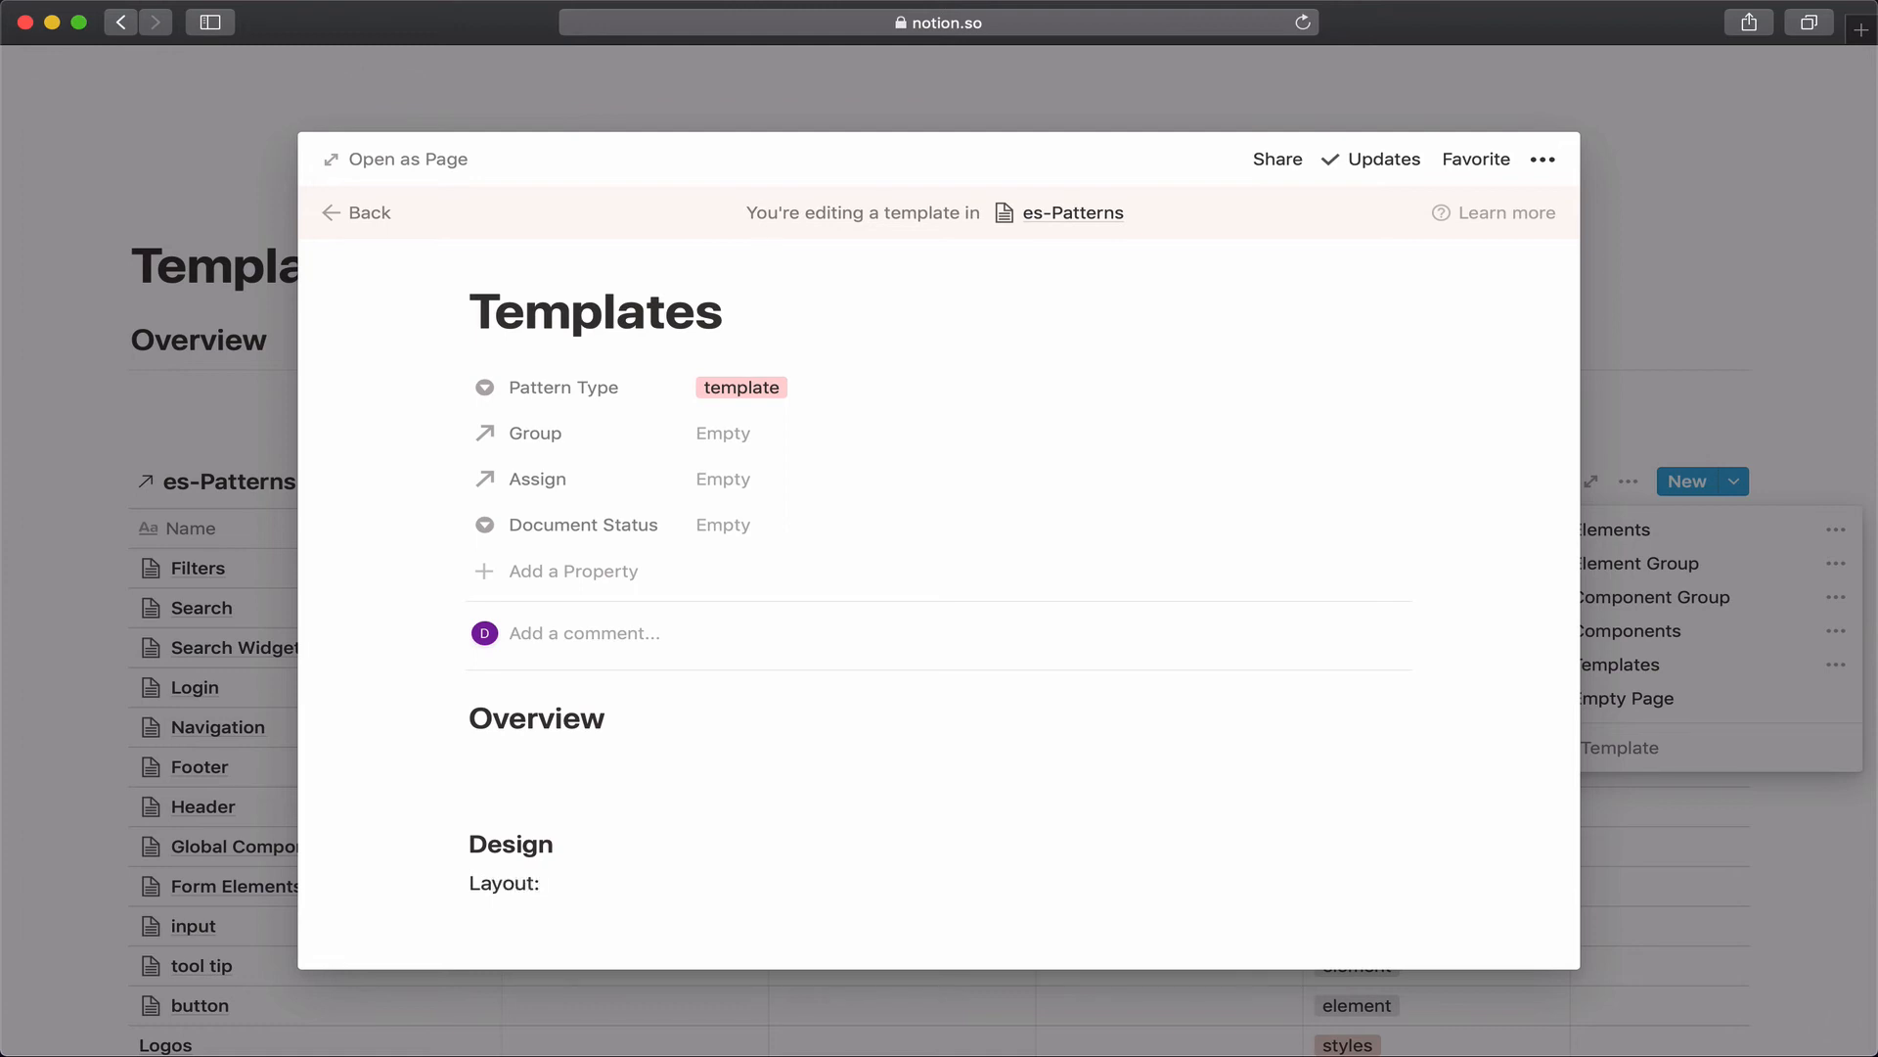
key(Return)
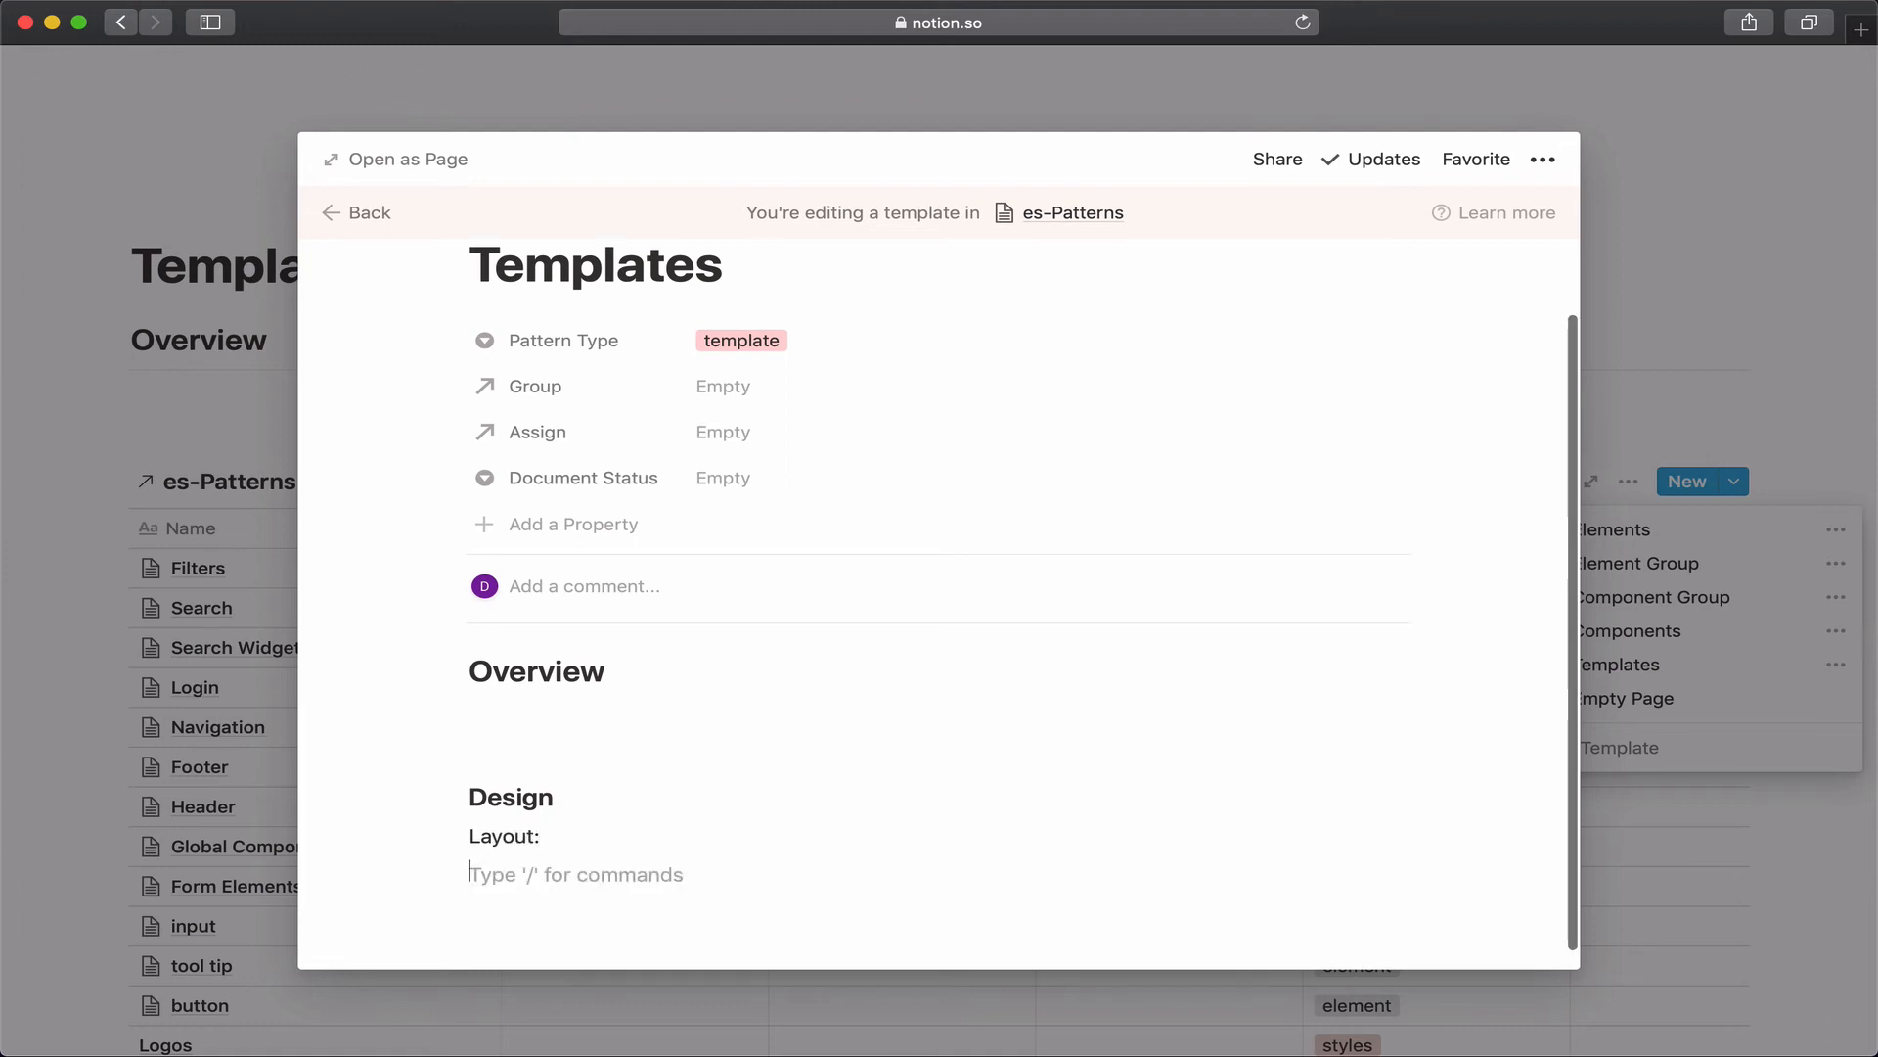
click(1837, 0)
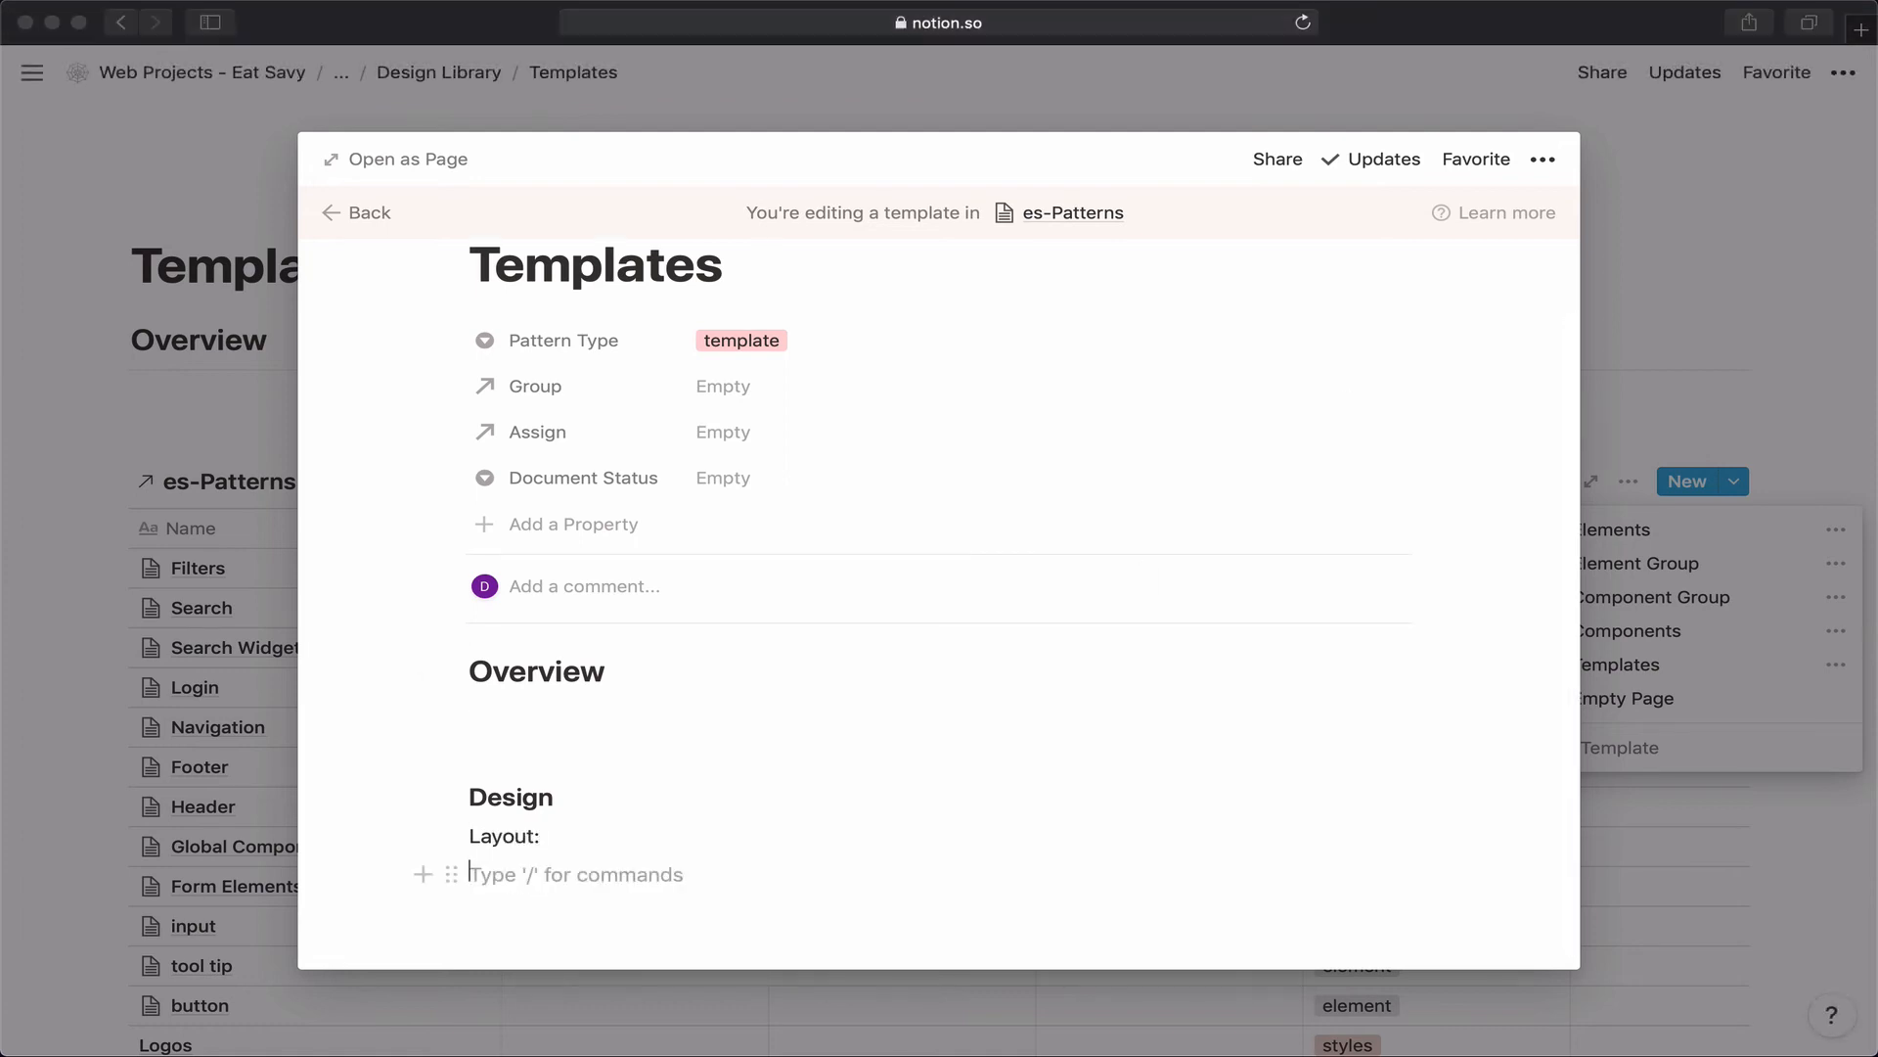
scroll(452, 364, down, 1)
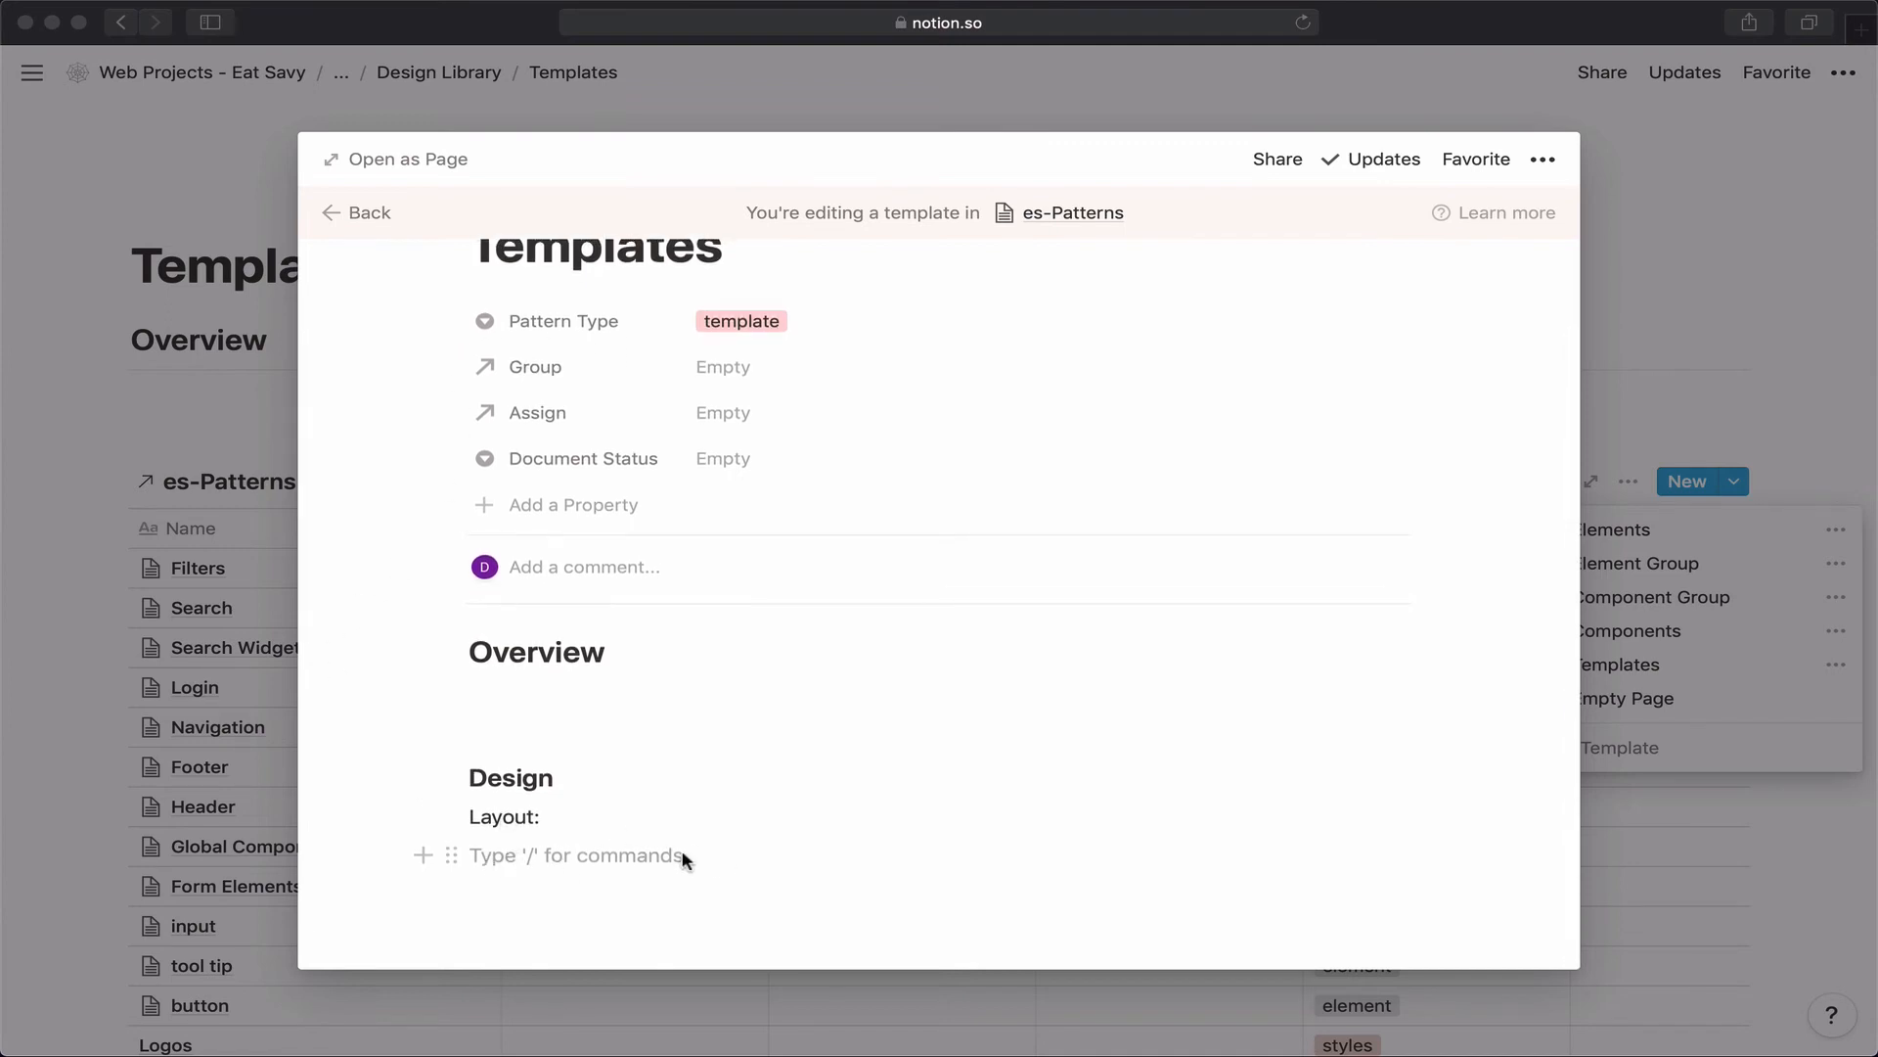
click(566, 855)
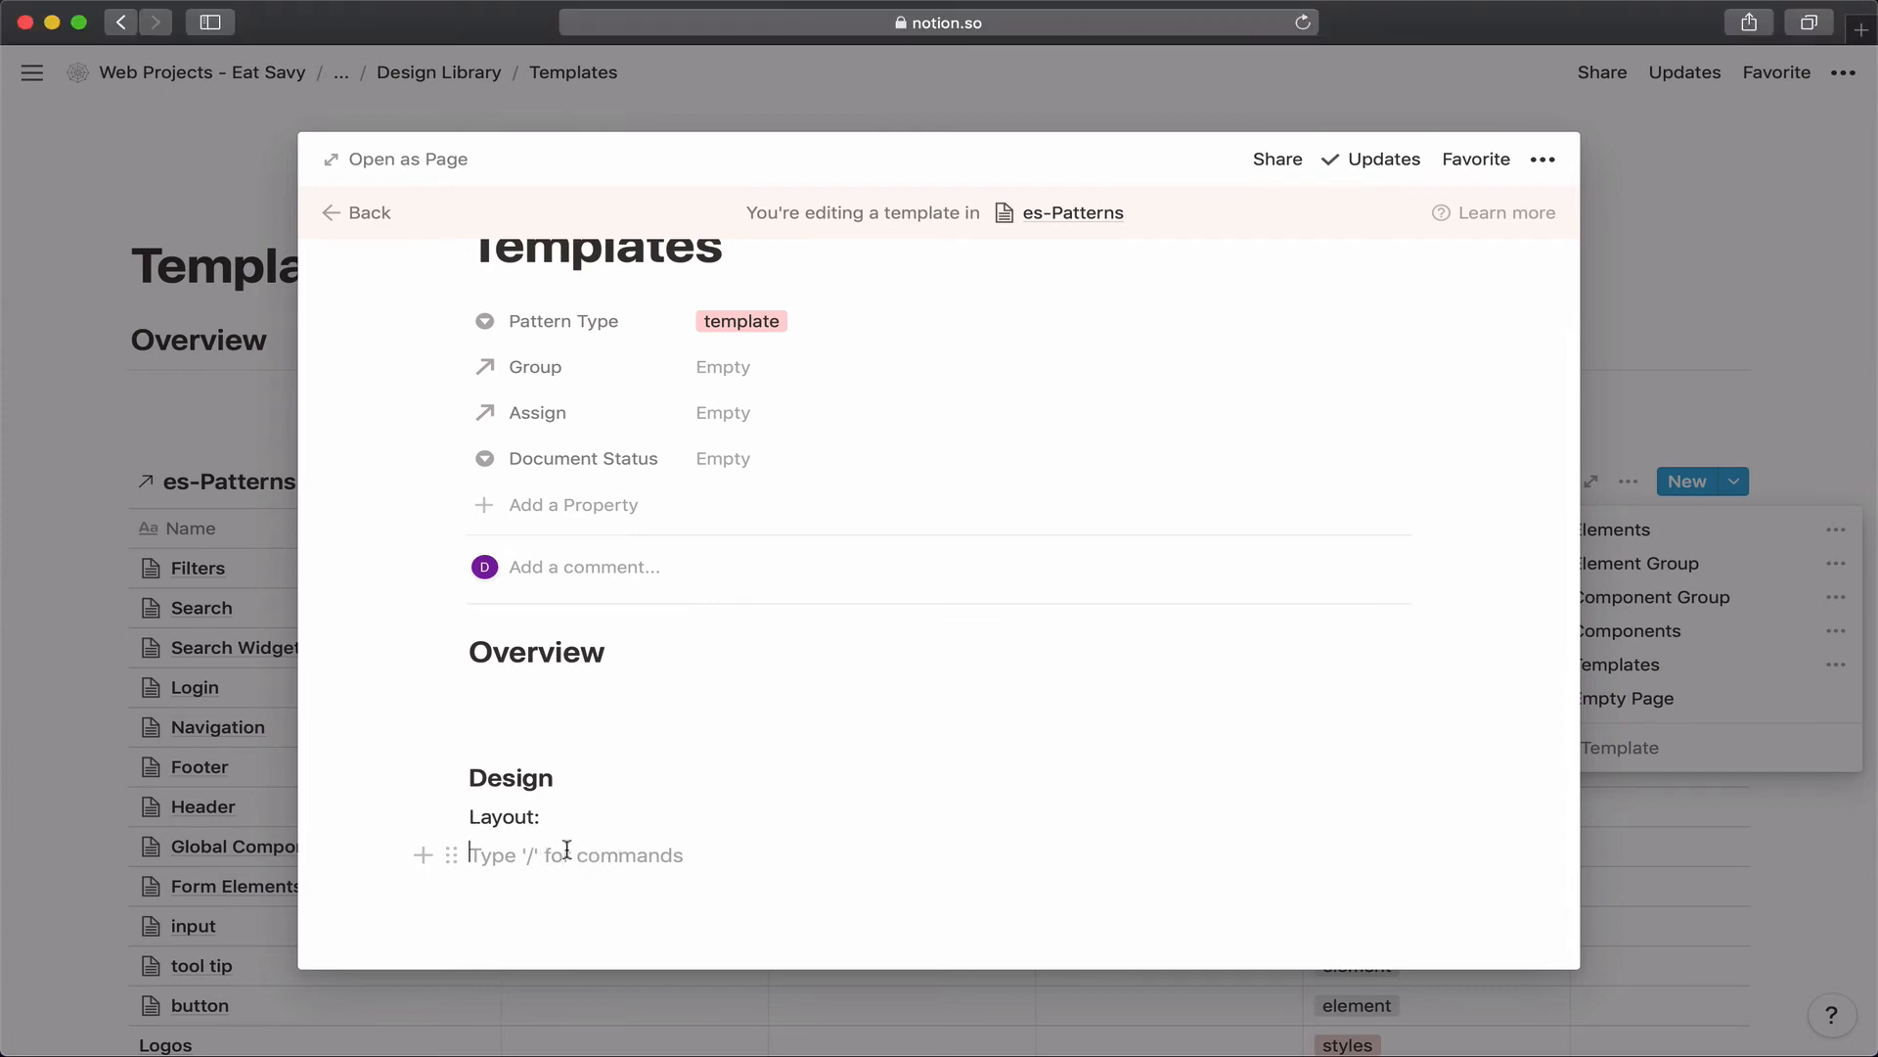
key(Return)
key(Return)
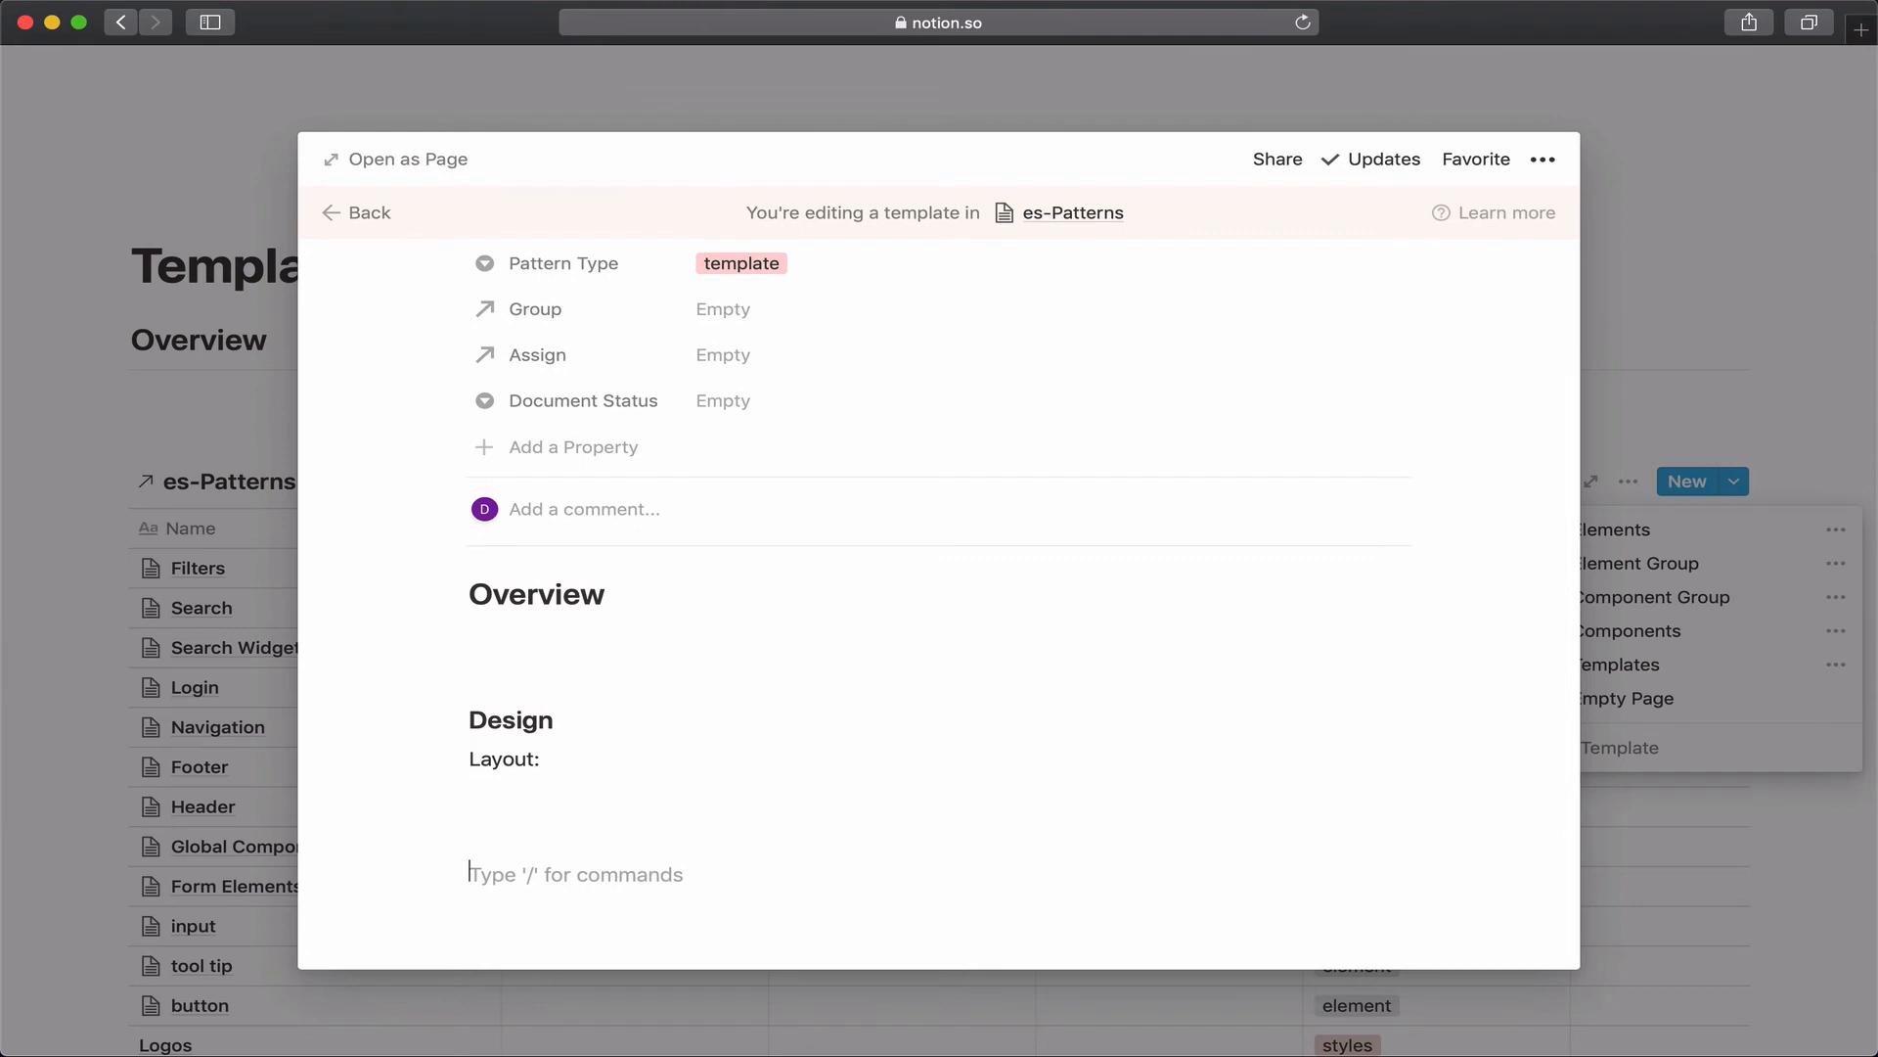
Add an "Example Designs" level-two heading below the Layout line's blank space.
text(Ex)
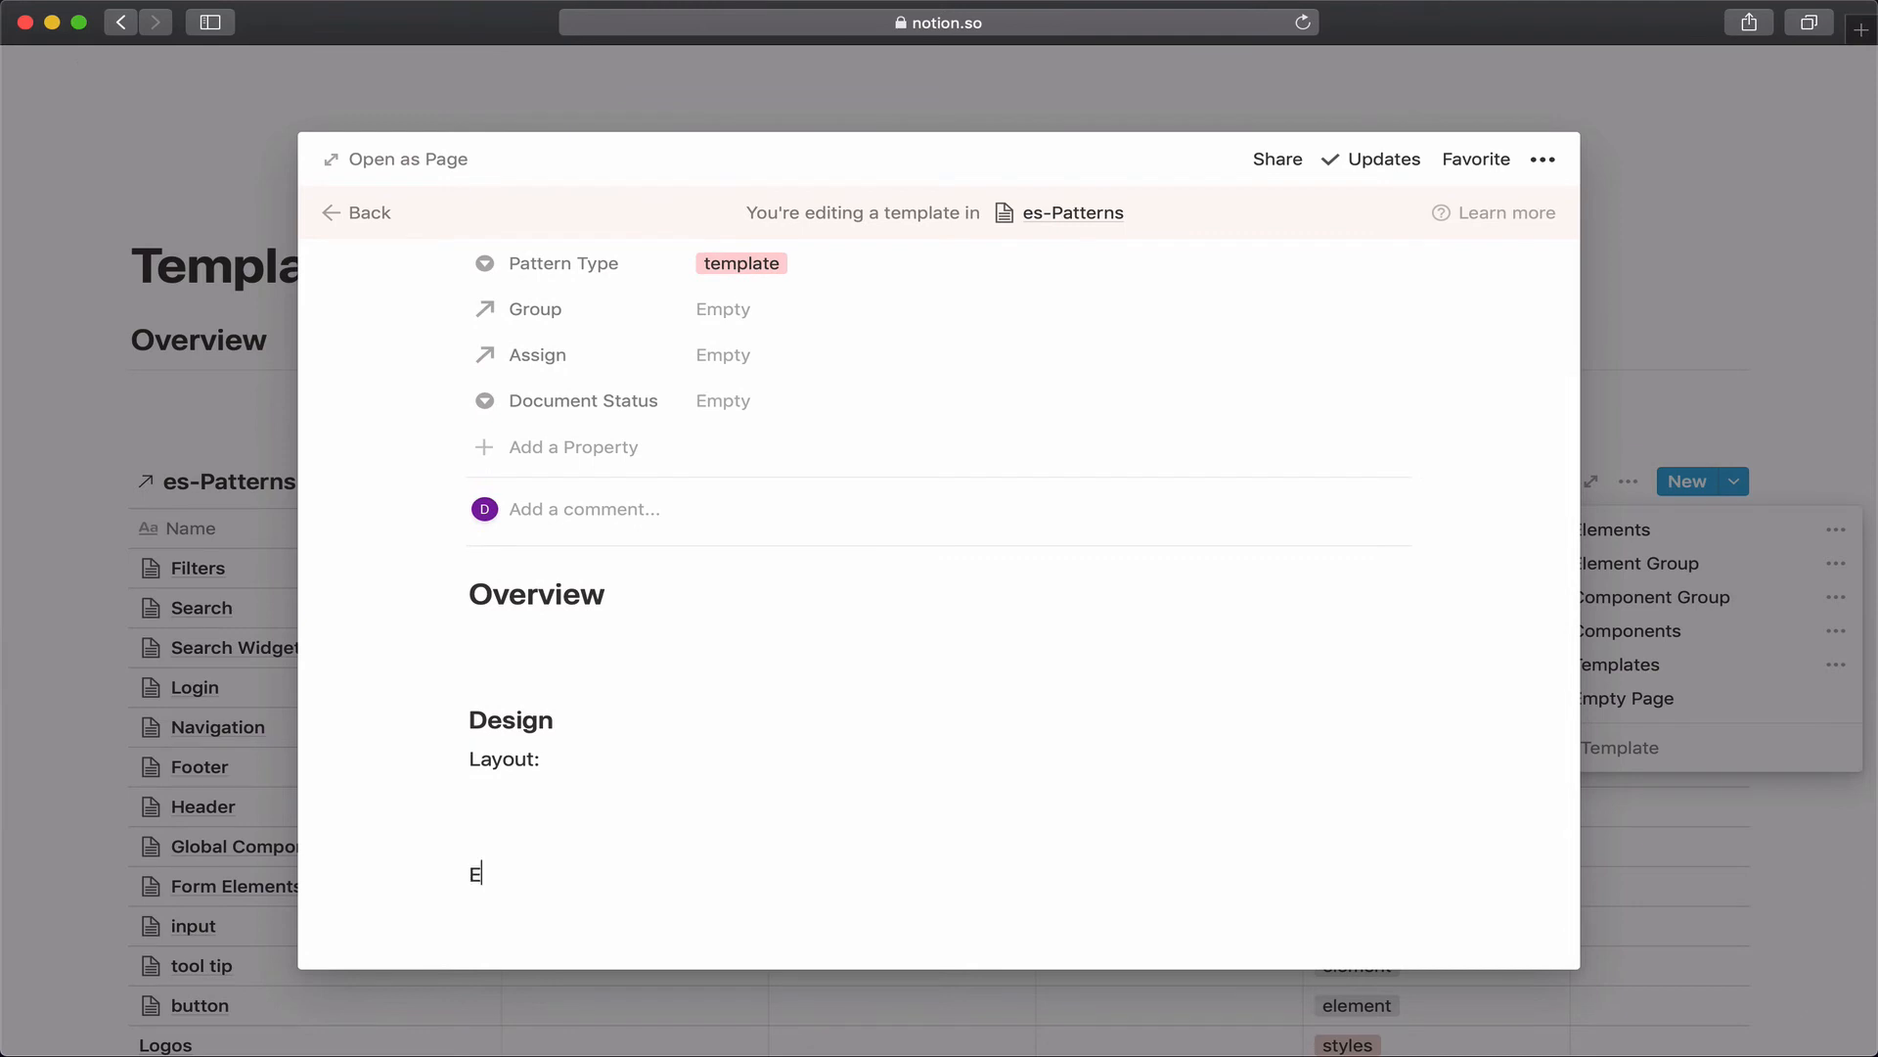
key(BackSpace)
key(BackSpace)
text(## Dec)
key(BackSpace)
text(xp)
key(BackSpace)
key(BackSpace)
key(BackSpace)
key(BackSpace)
text(Examp)
key(BackSpace)
text(ample De)
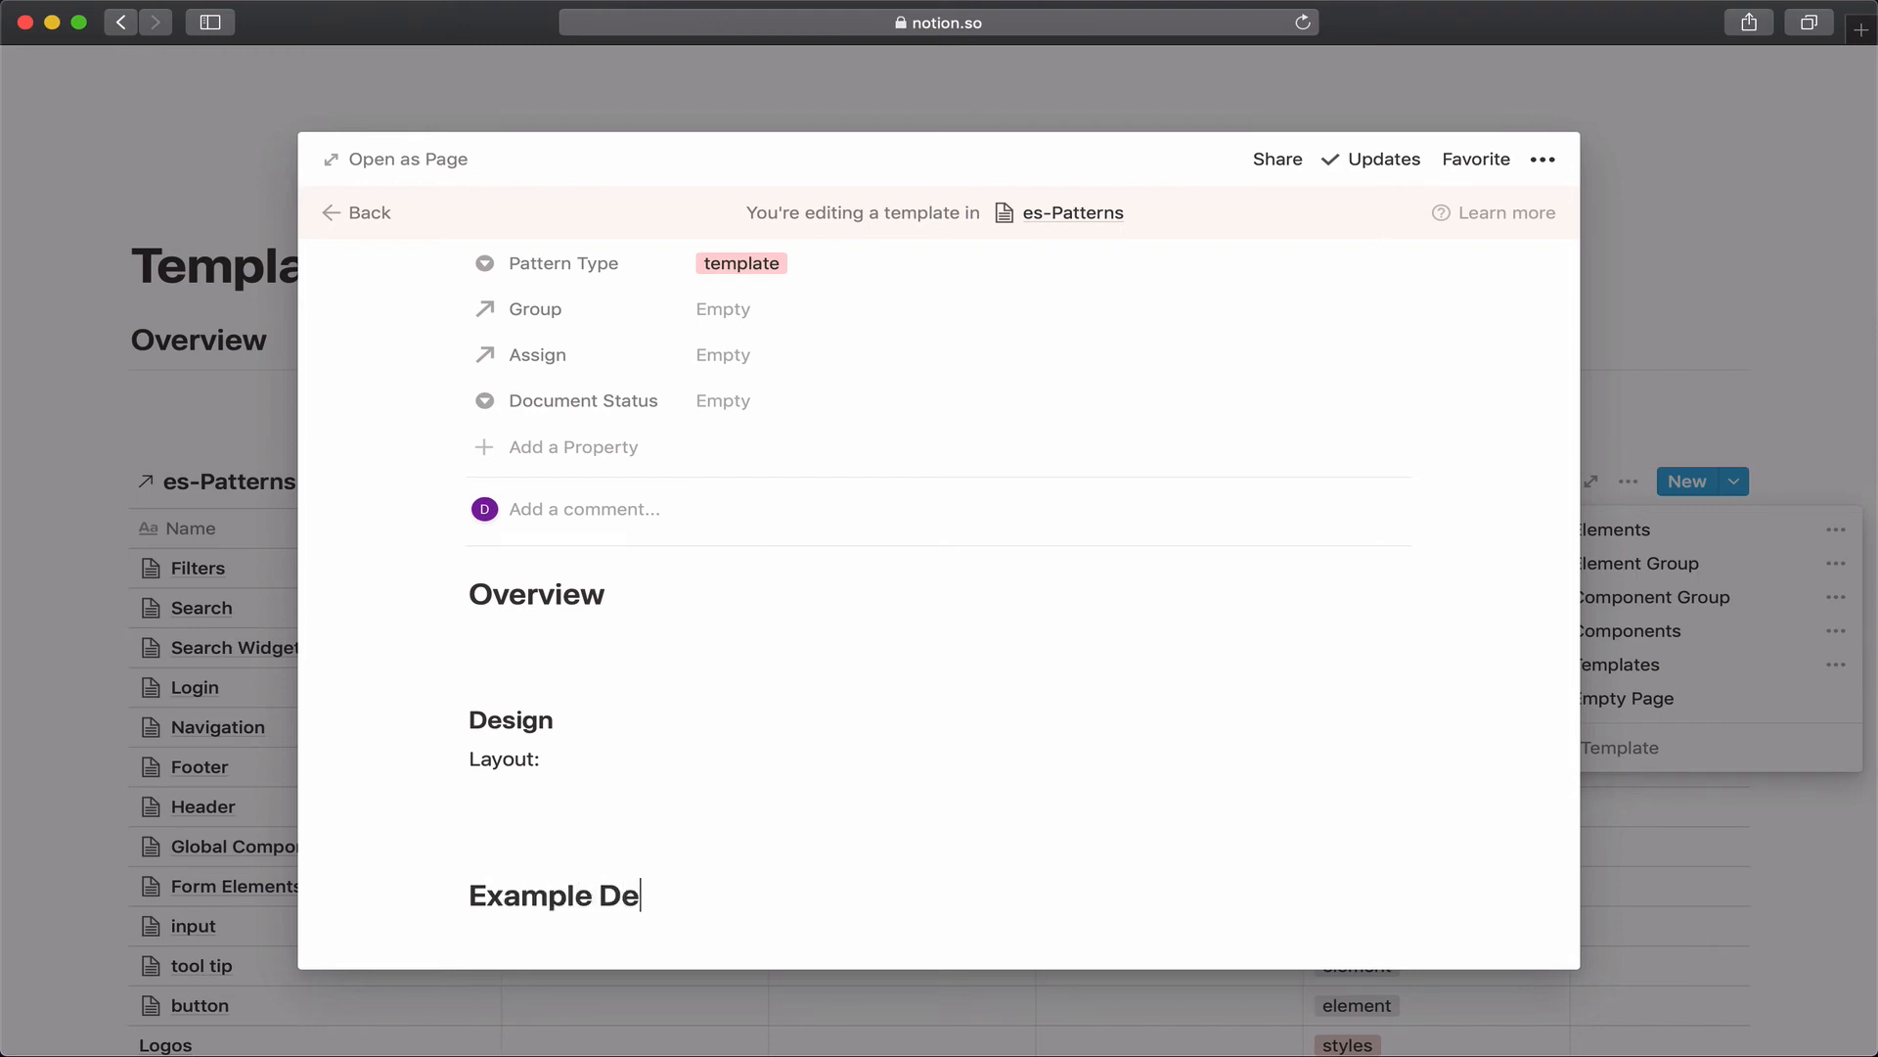
text(signs)
key(Return)
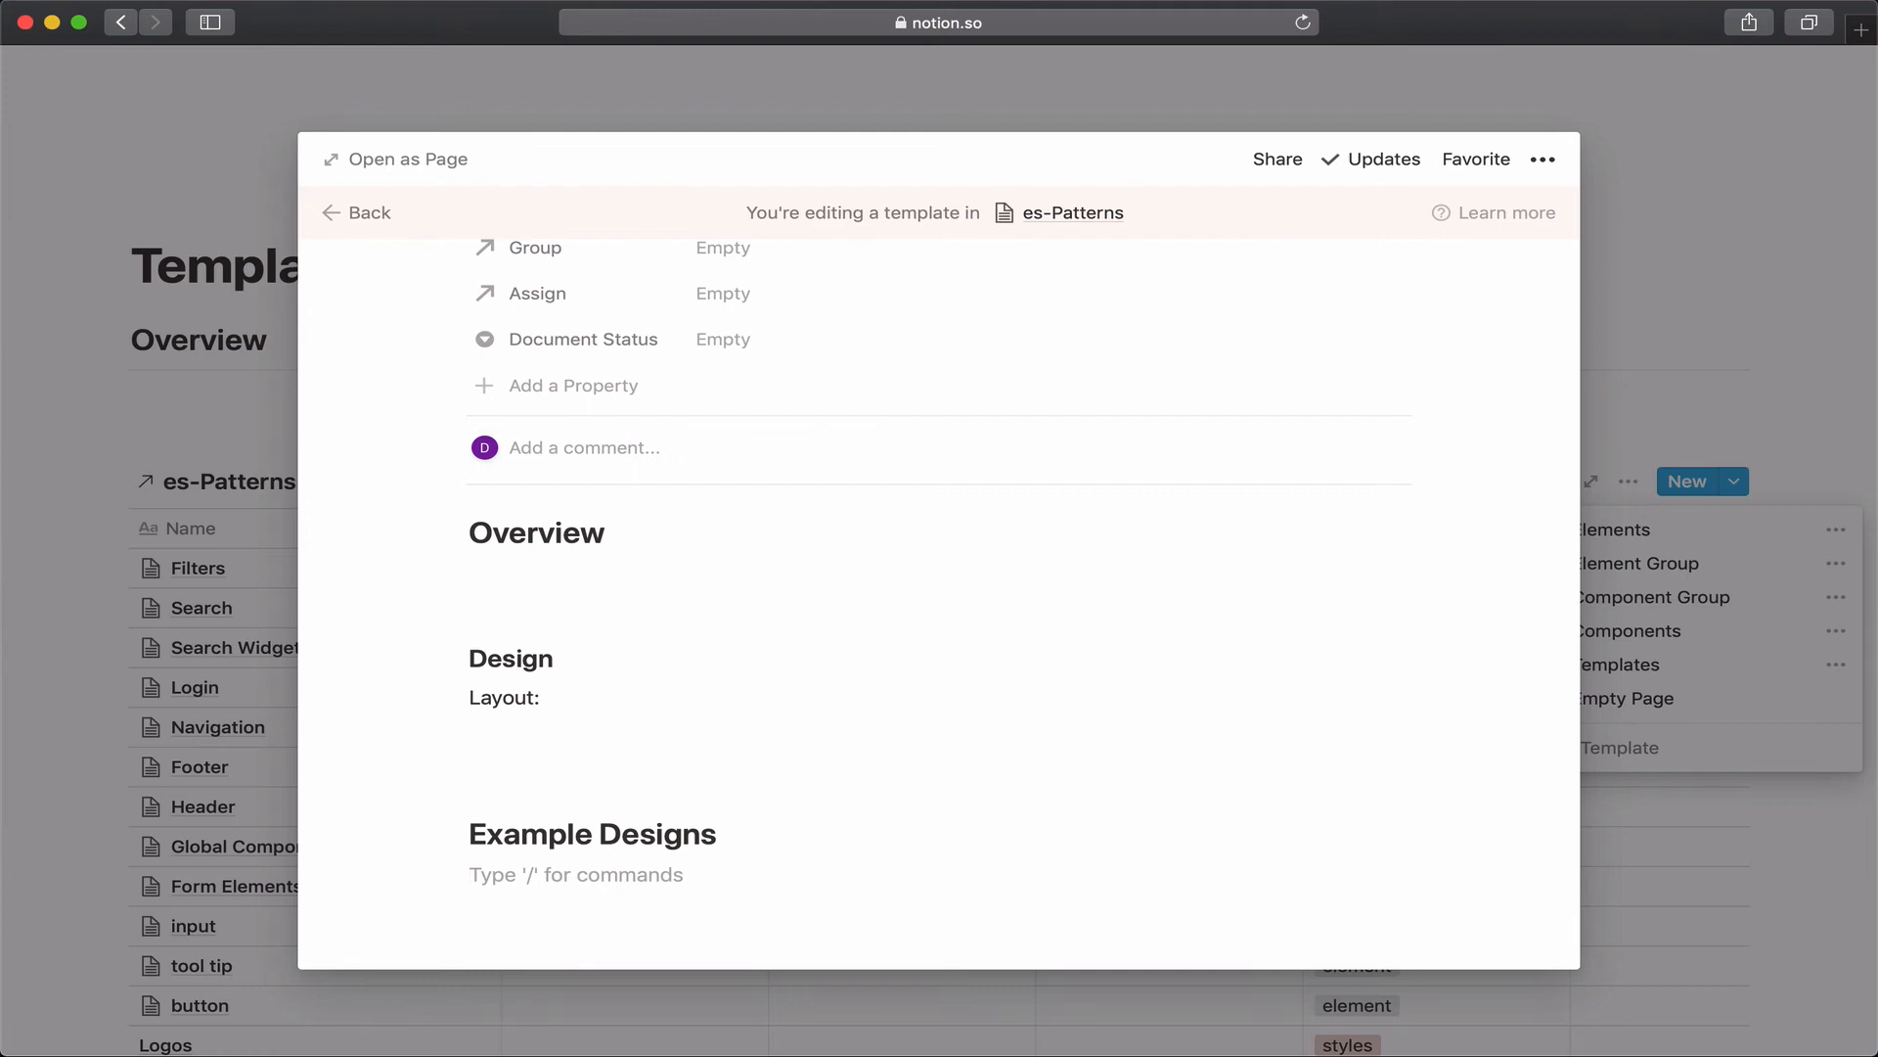
Enter the placeholder text "{draft wireframes / color comps}" under the Example Designs heading.
text({draft wi)
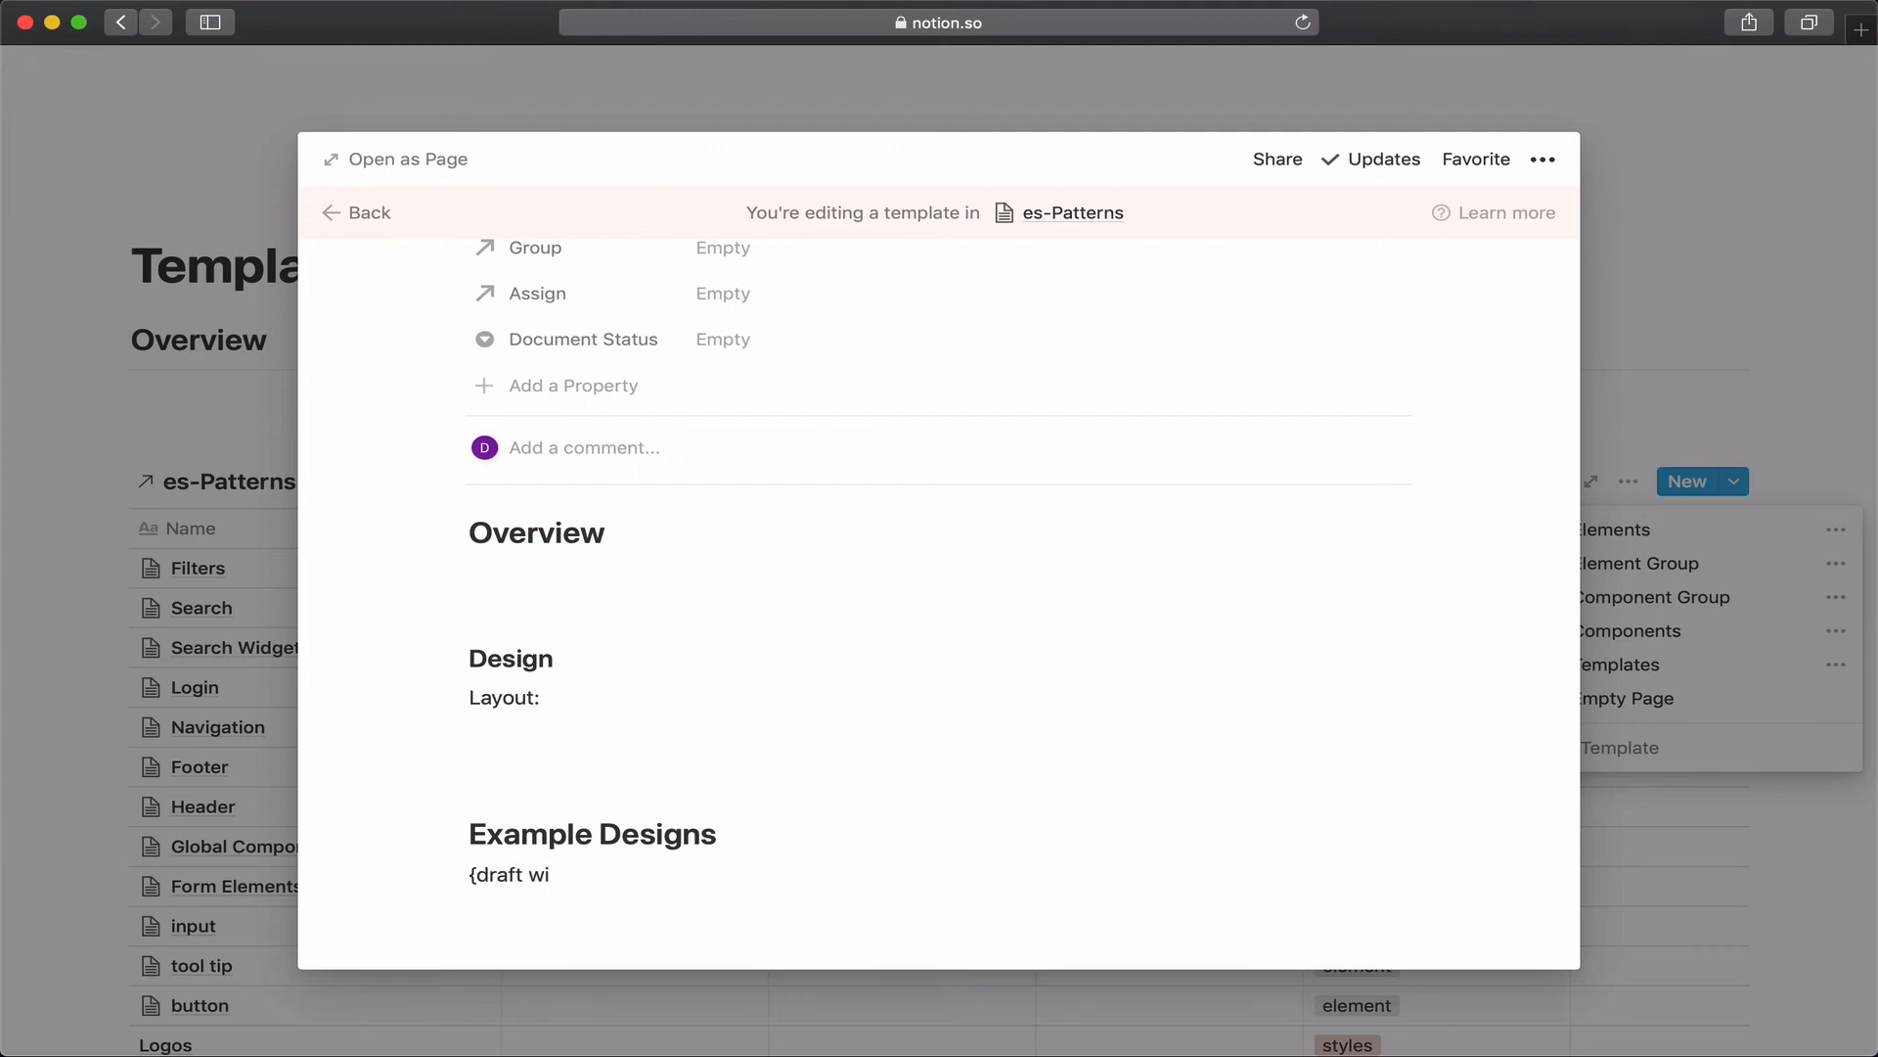
text(reframes /)
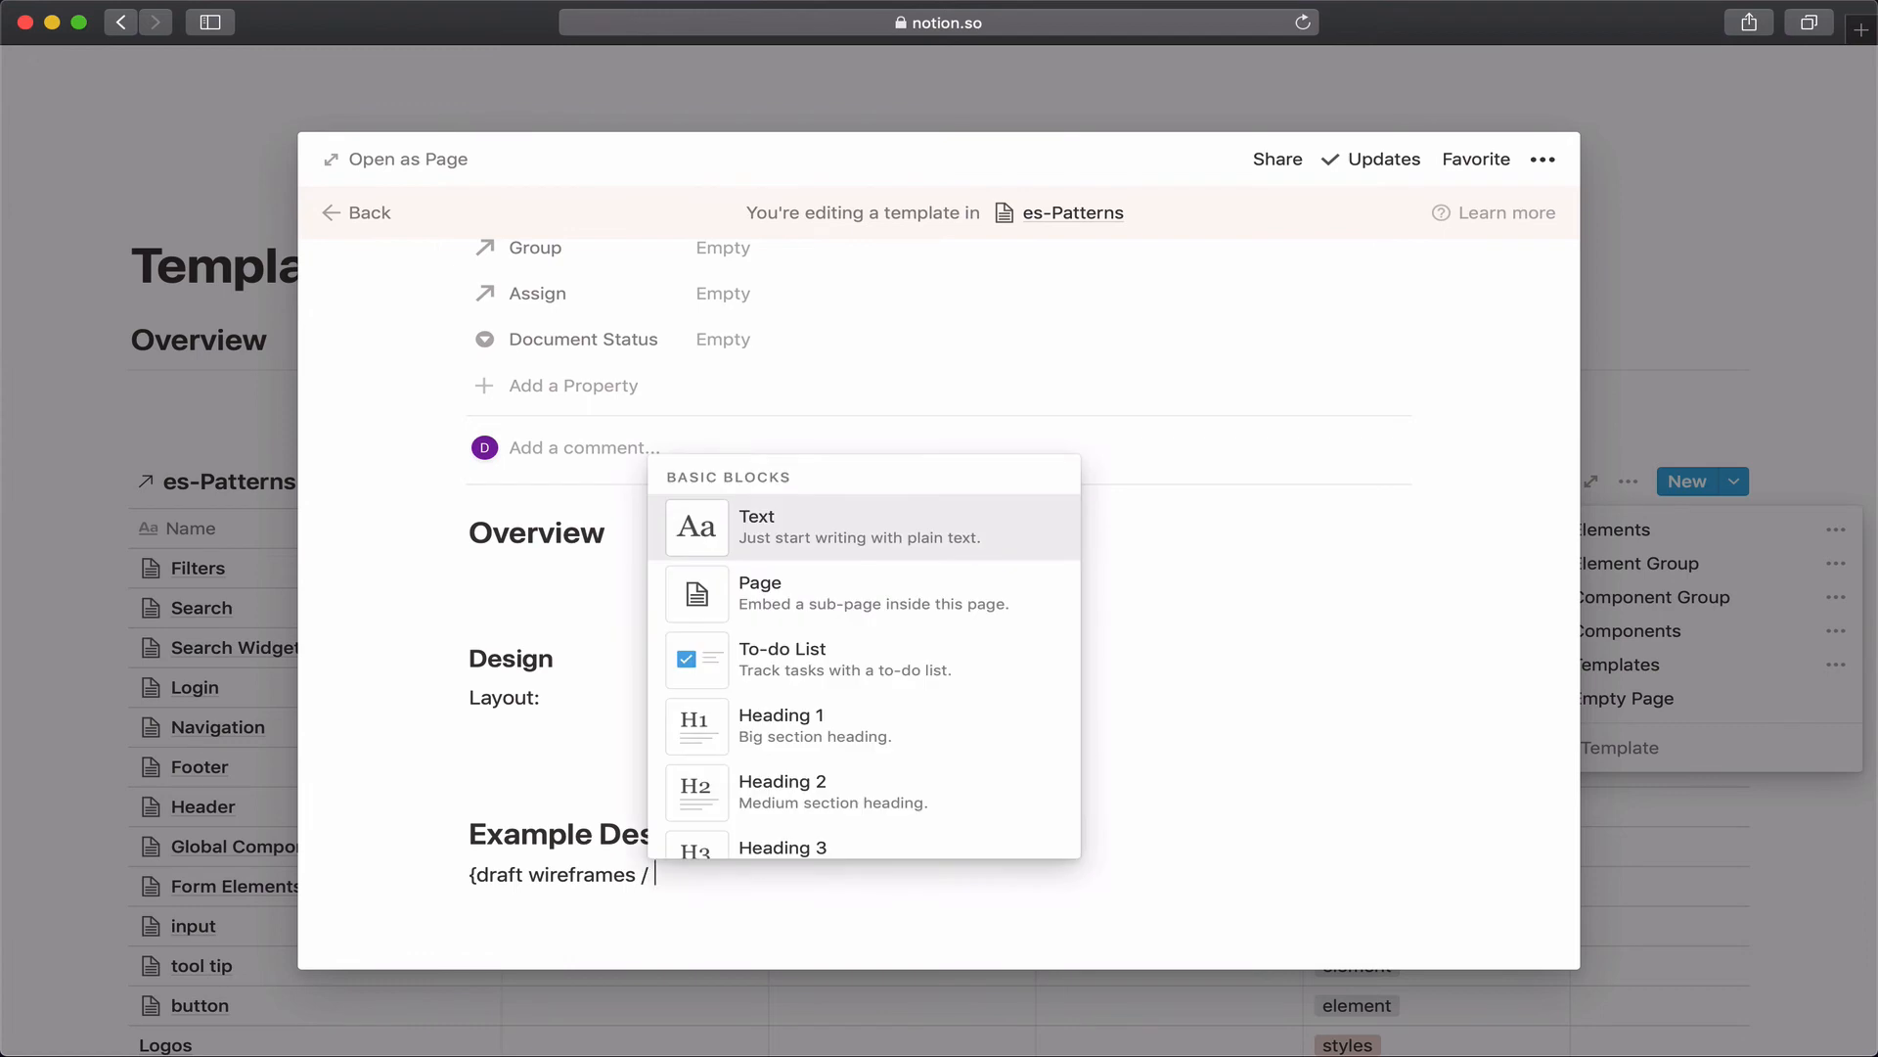
text( colorcom)
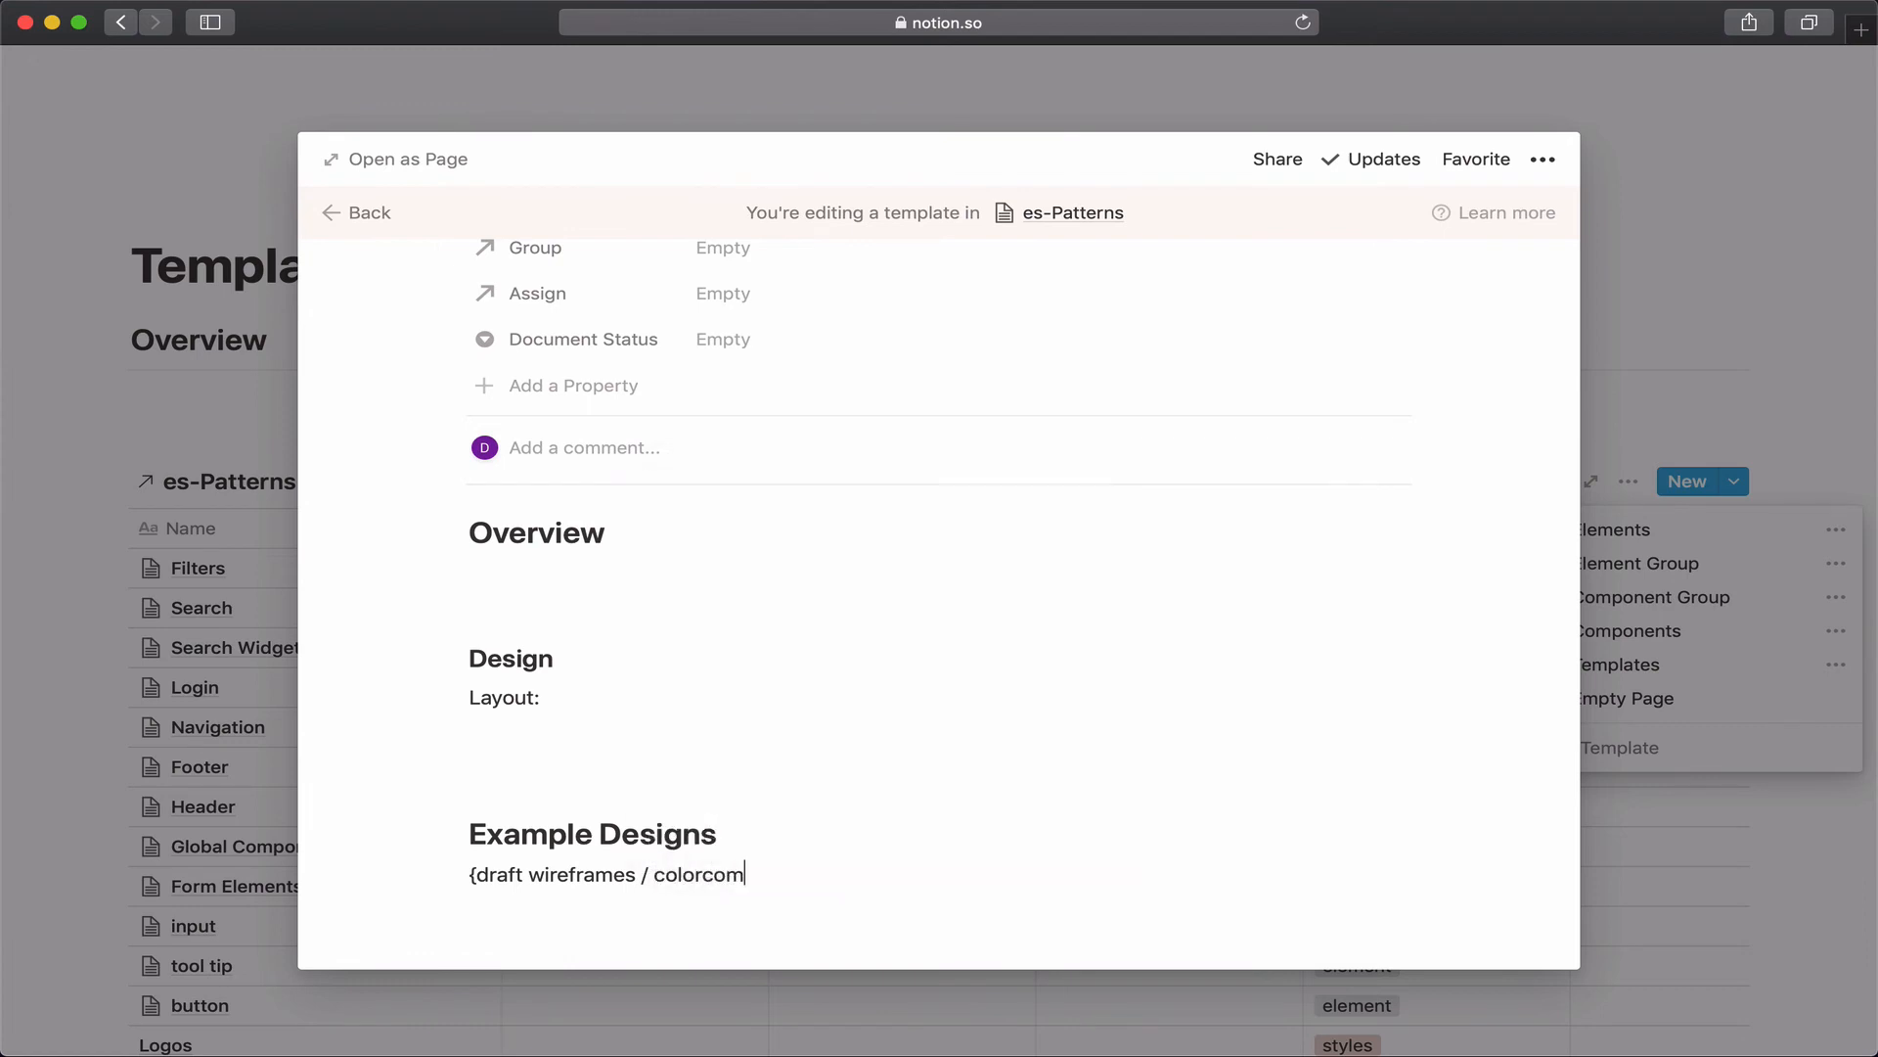
key(BackSpace)
key(BackSpace)
key(BackSpace)
text(comps})
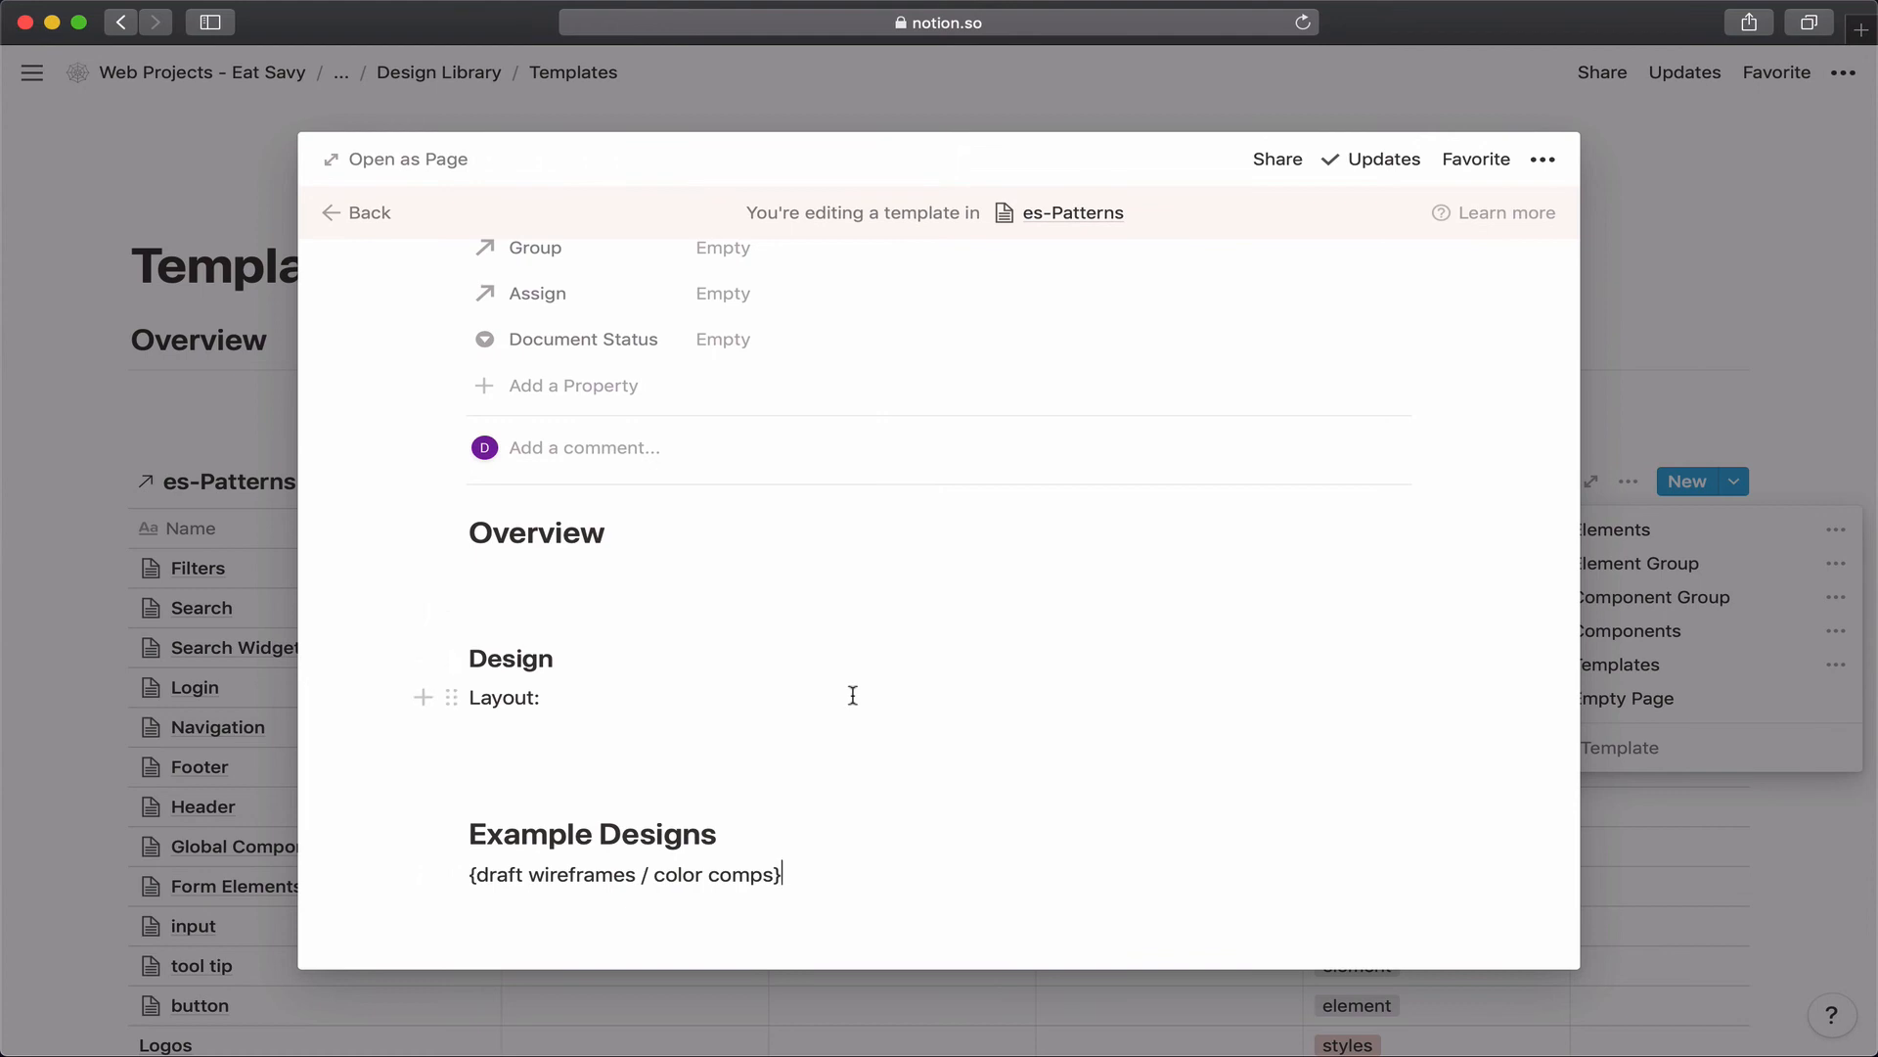
Add a "Page Level Functionality" level-two heading below the draft wireframes placeholder, with an empty line under it.
key(Return)
text(##)
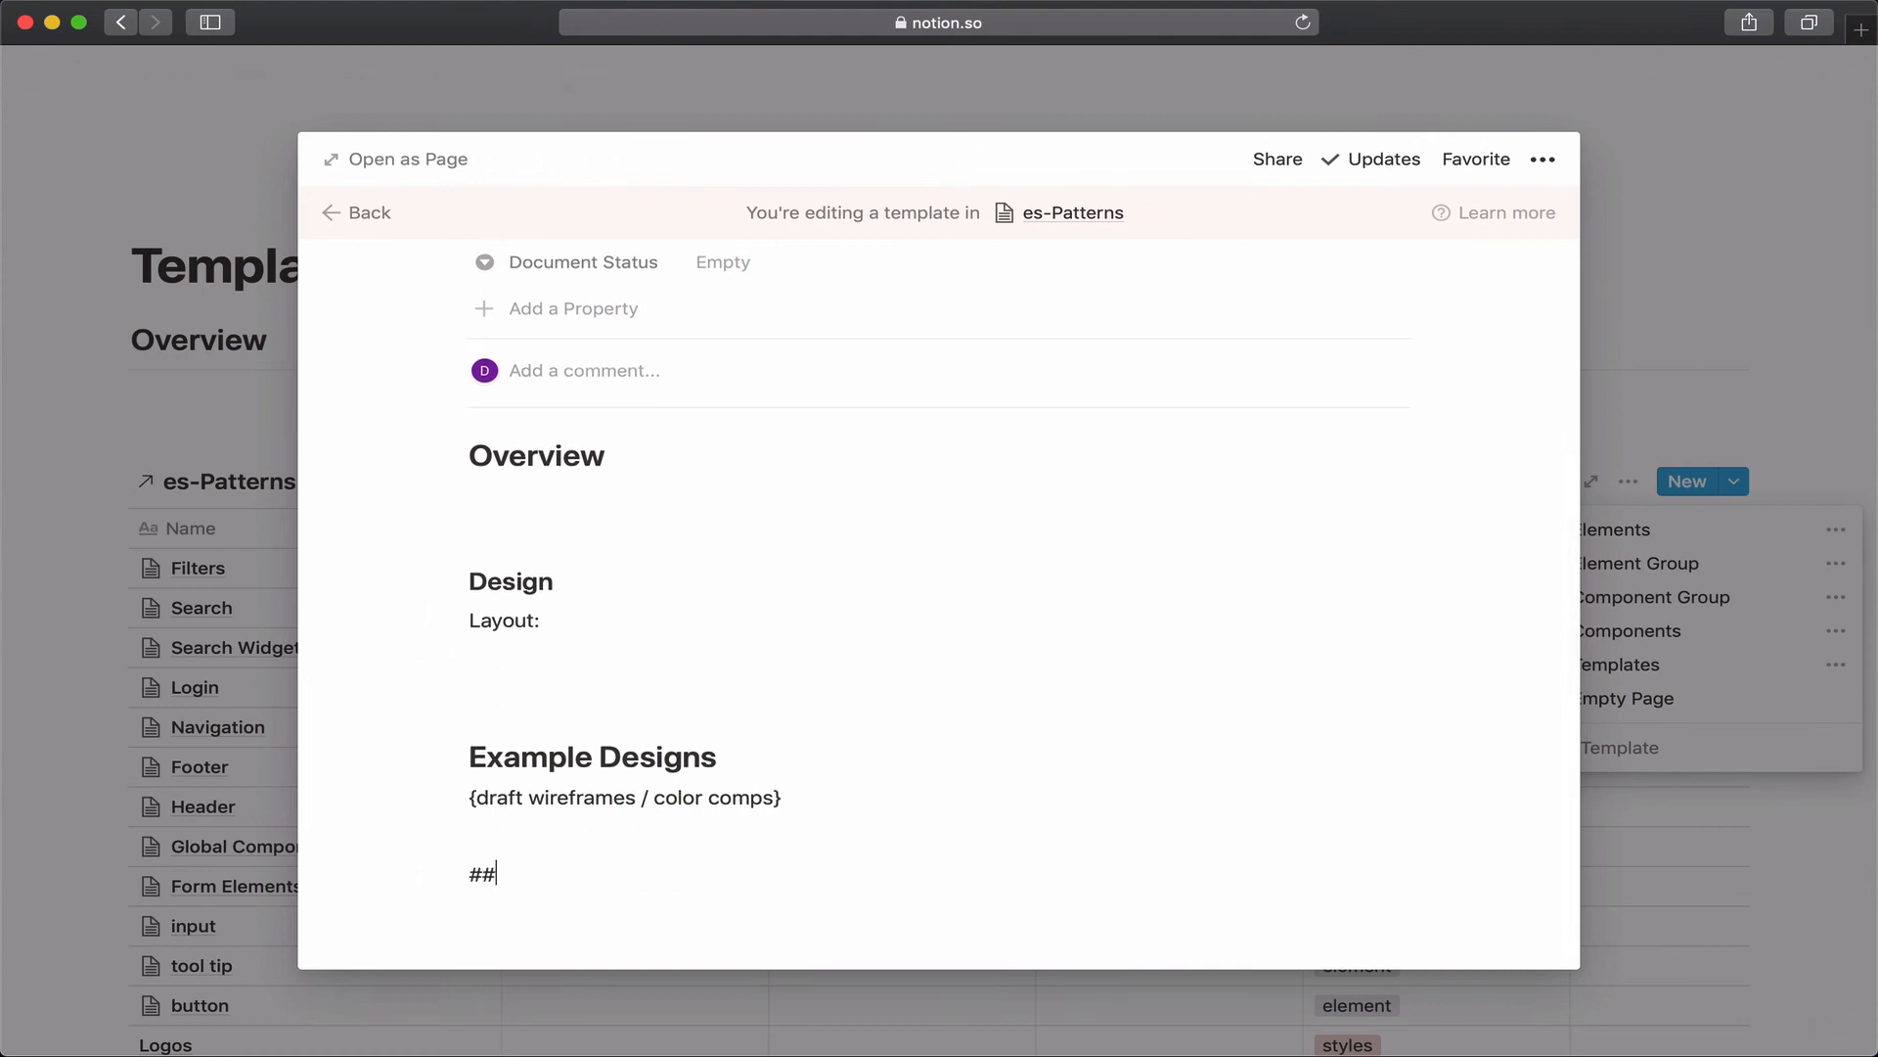
text( PAge)
key(BackSpace)
key(BackSpace)
key(BackSpace)
text(age Level)
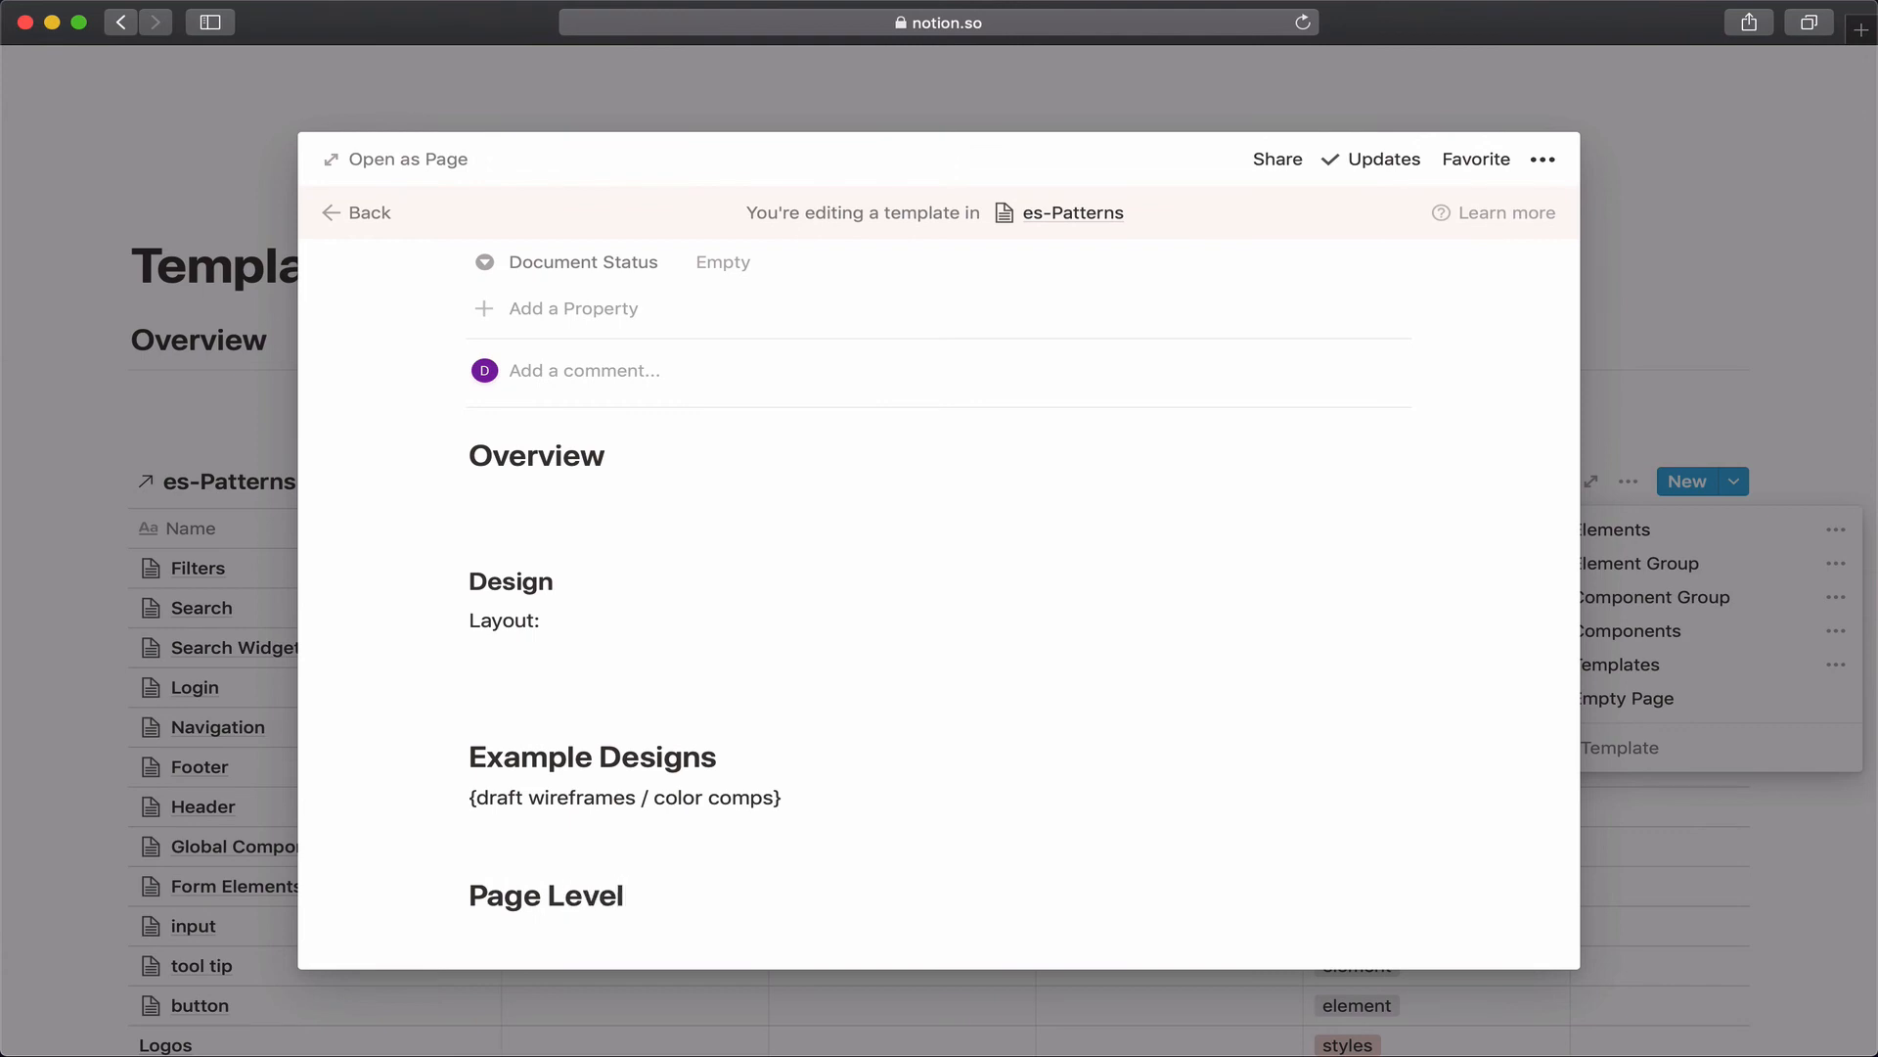
text( Functiona)
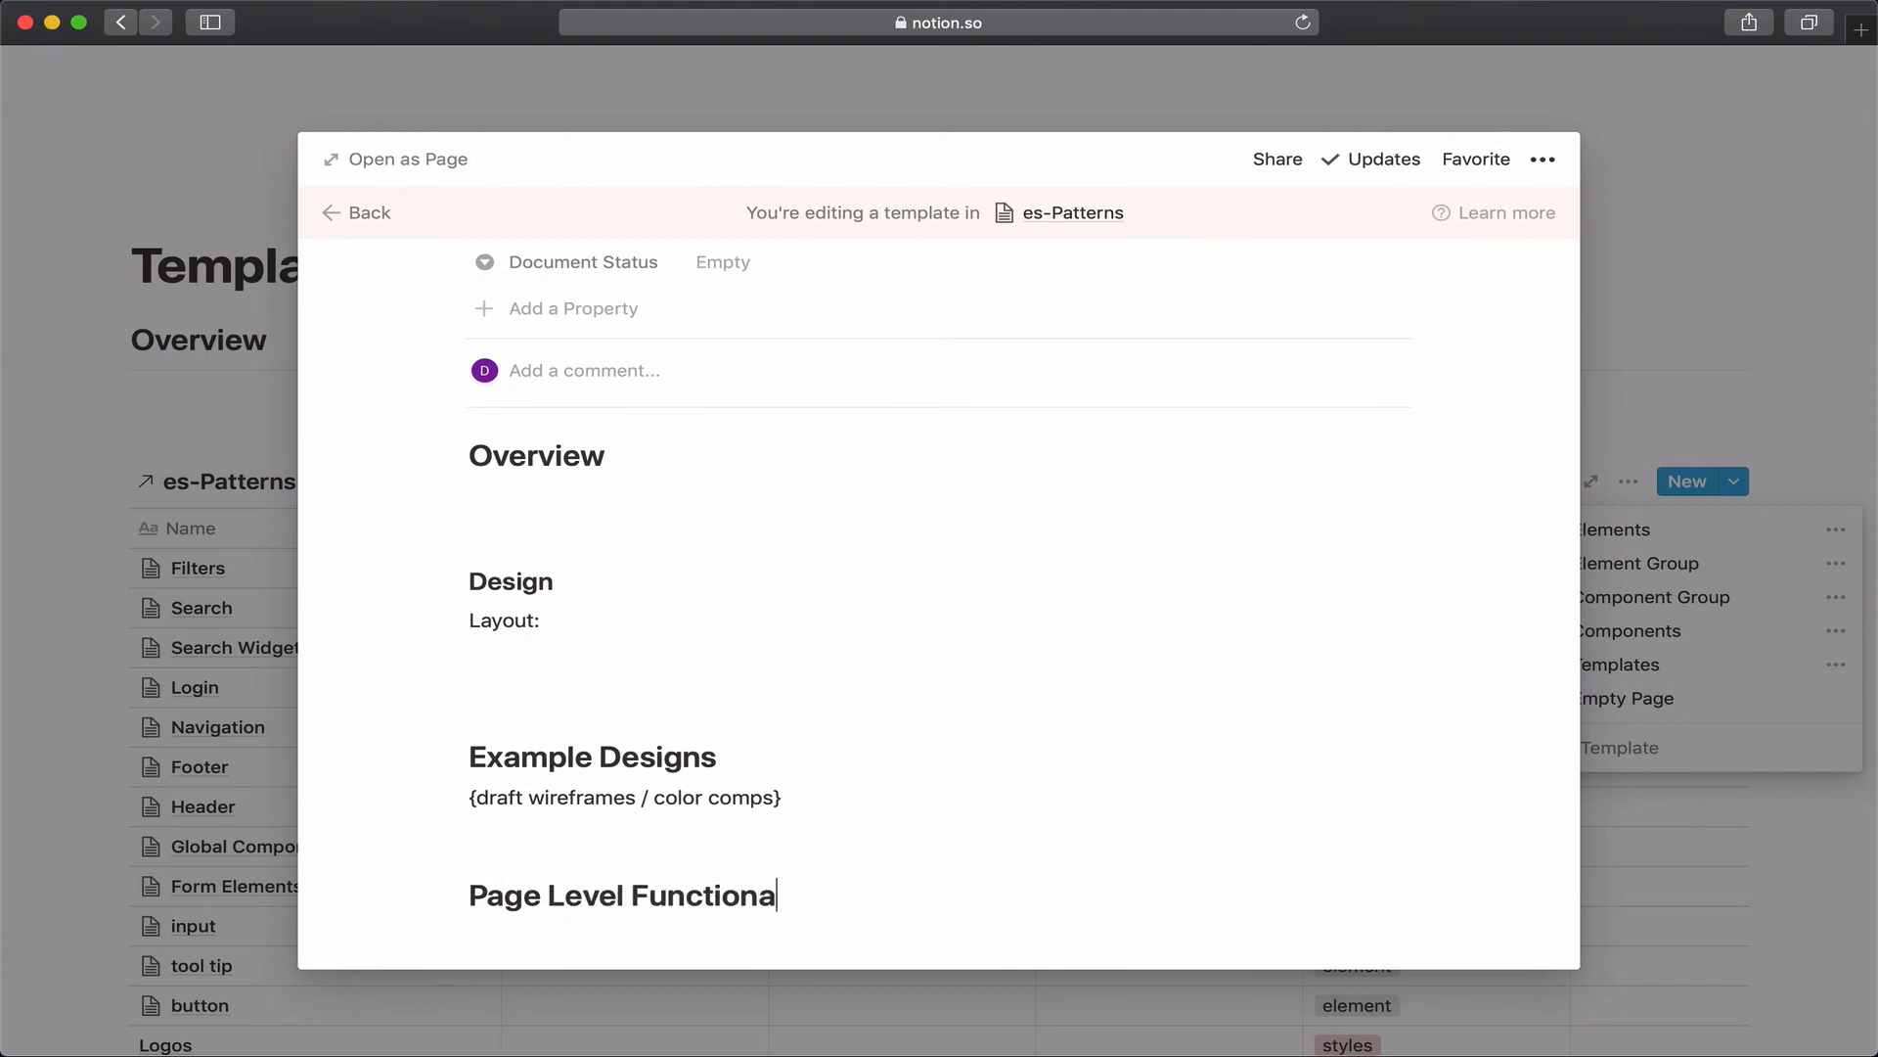
text(lity)
key(Return)
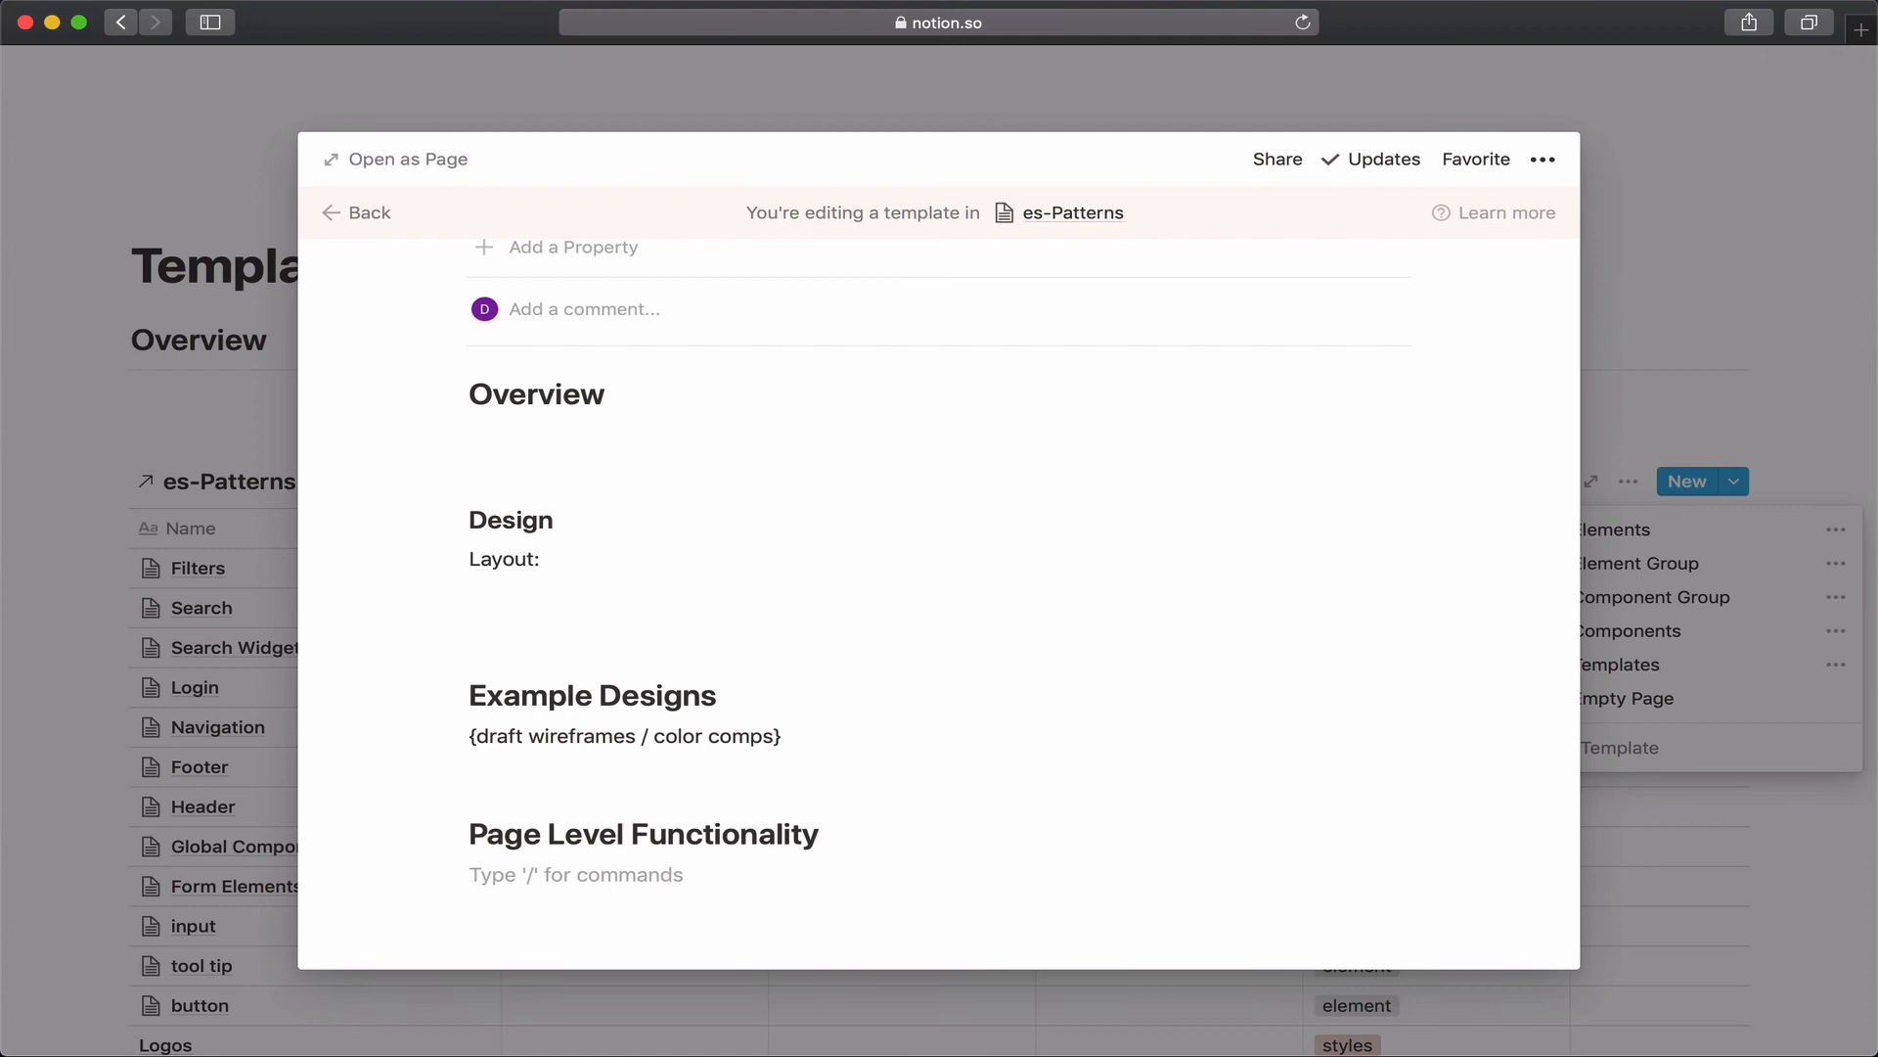
Add a "Specification" level-three heading below the Page Level Functionality section, leaving blank space between them.
key(Return)
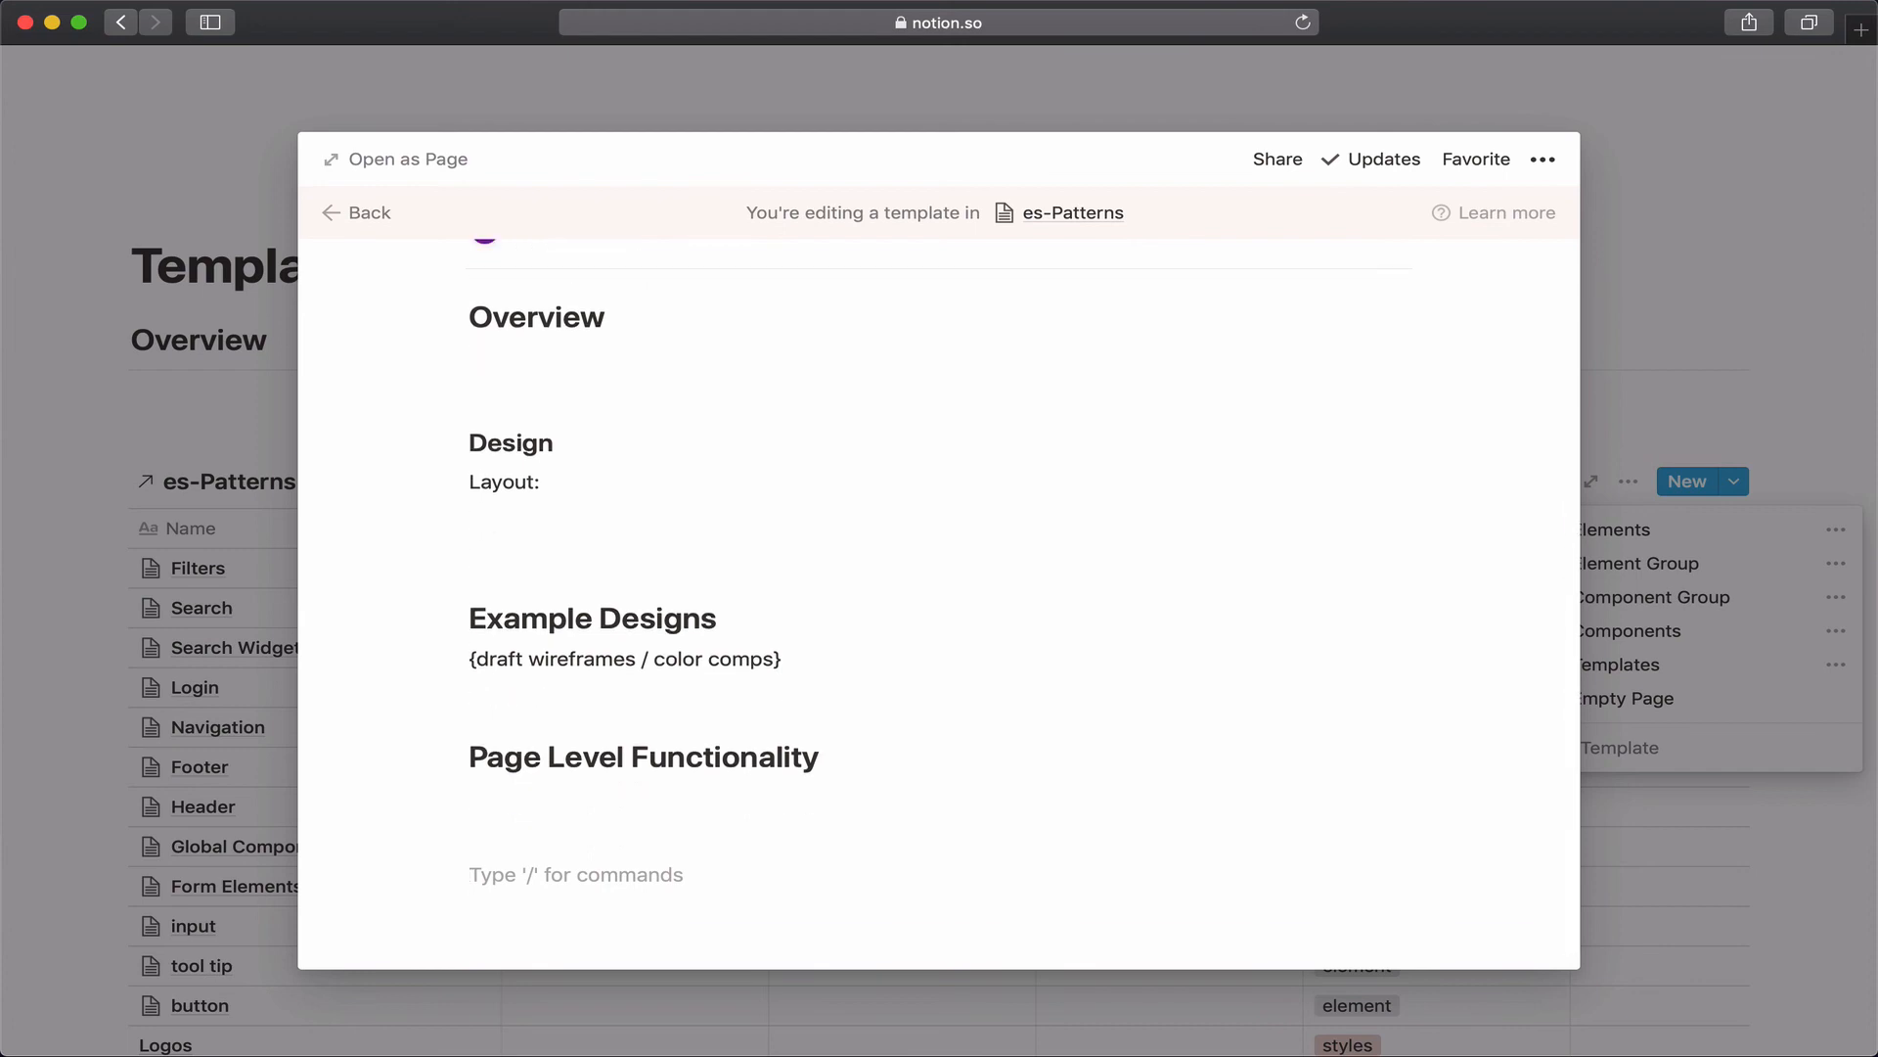
text(## S)
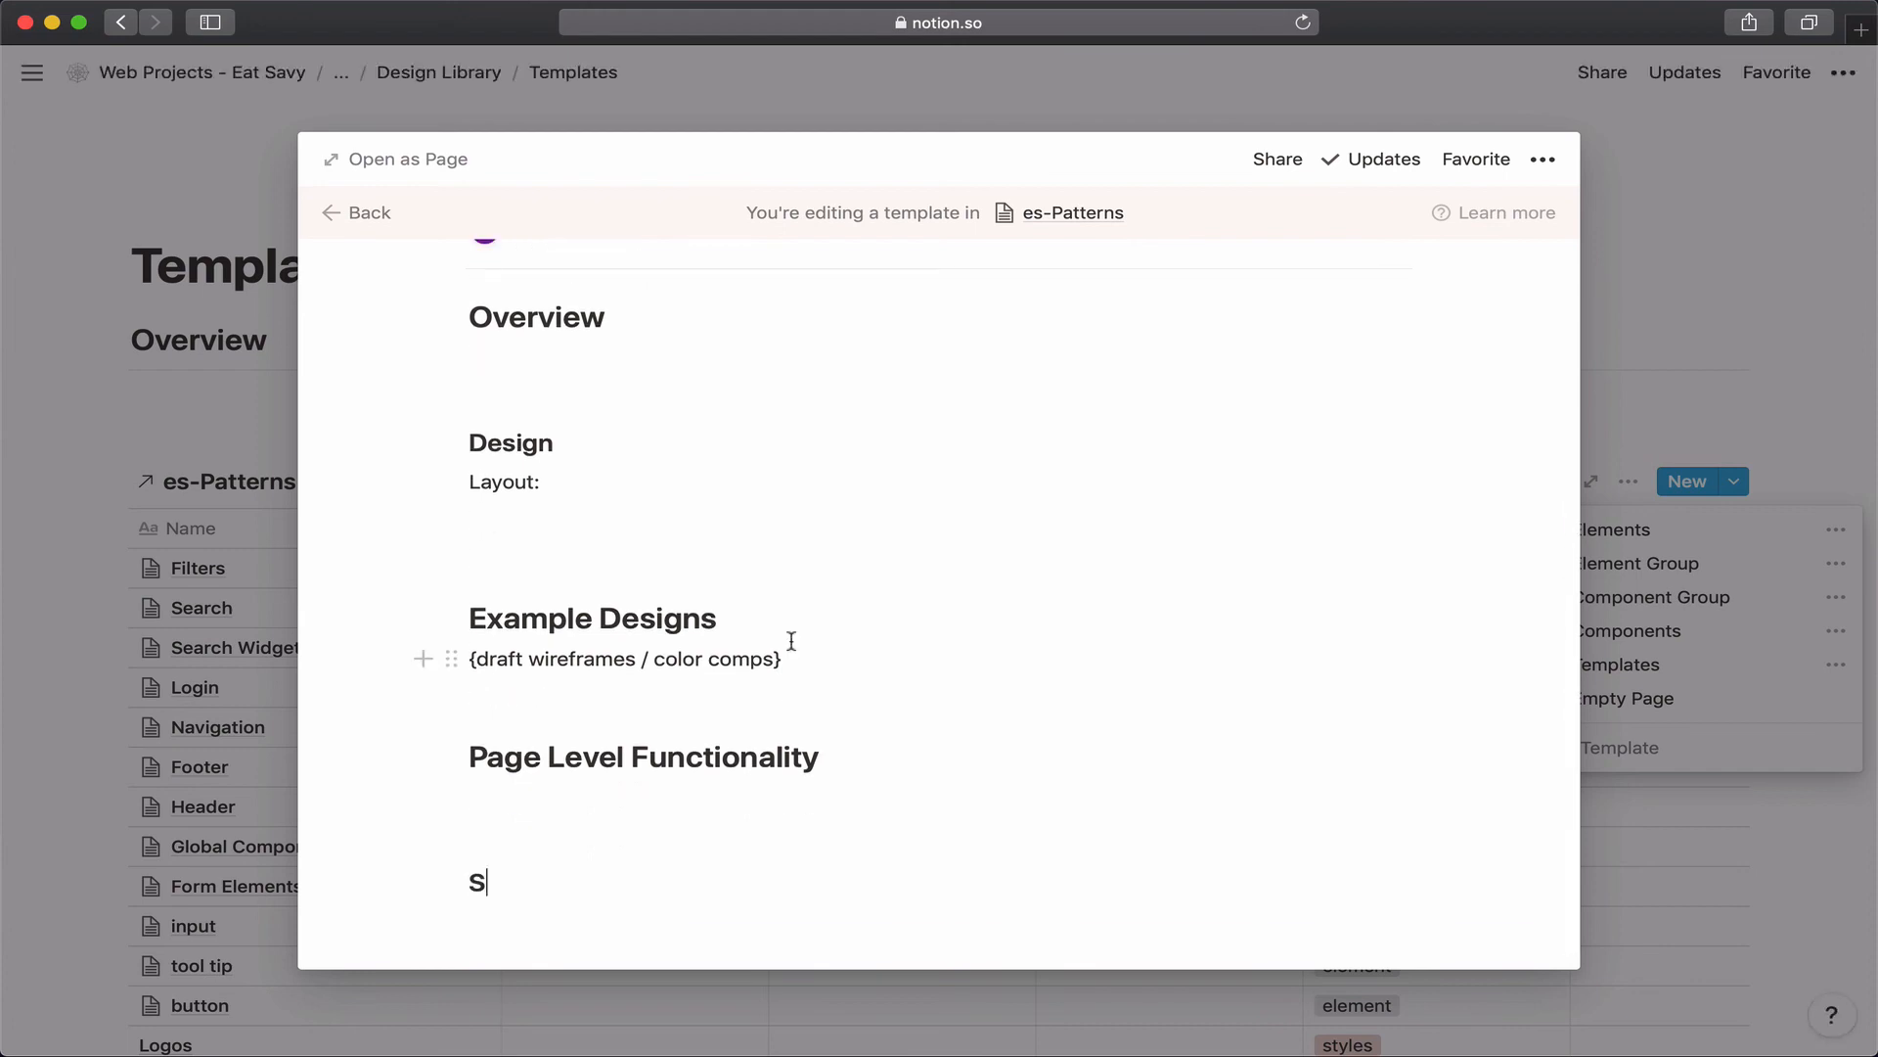
text(pecification)
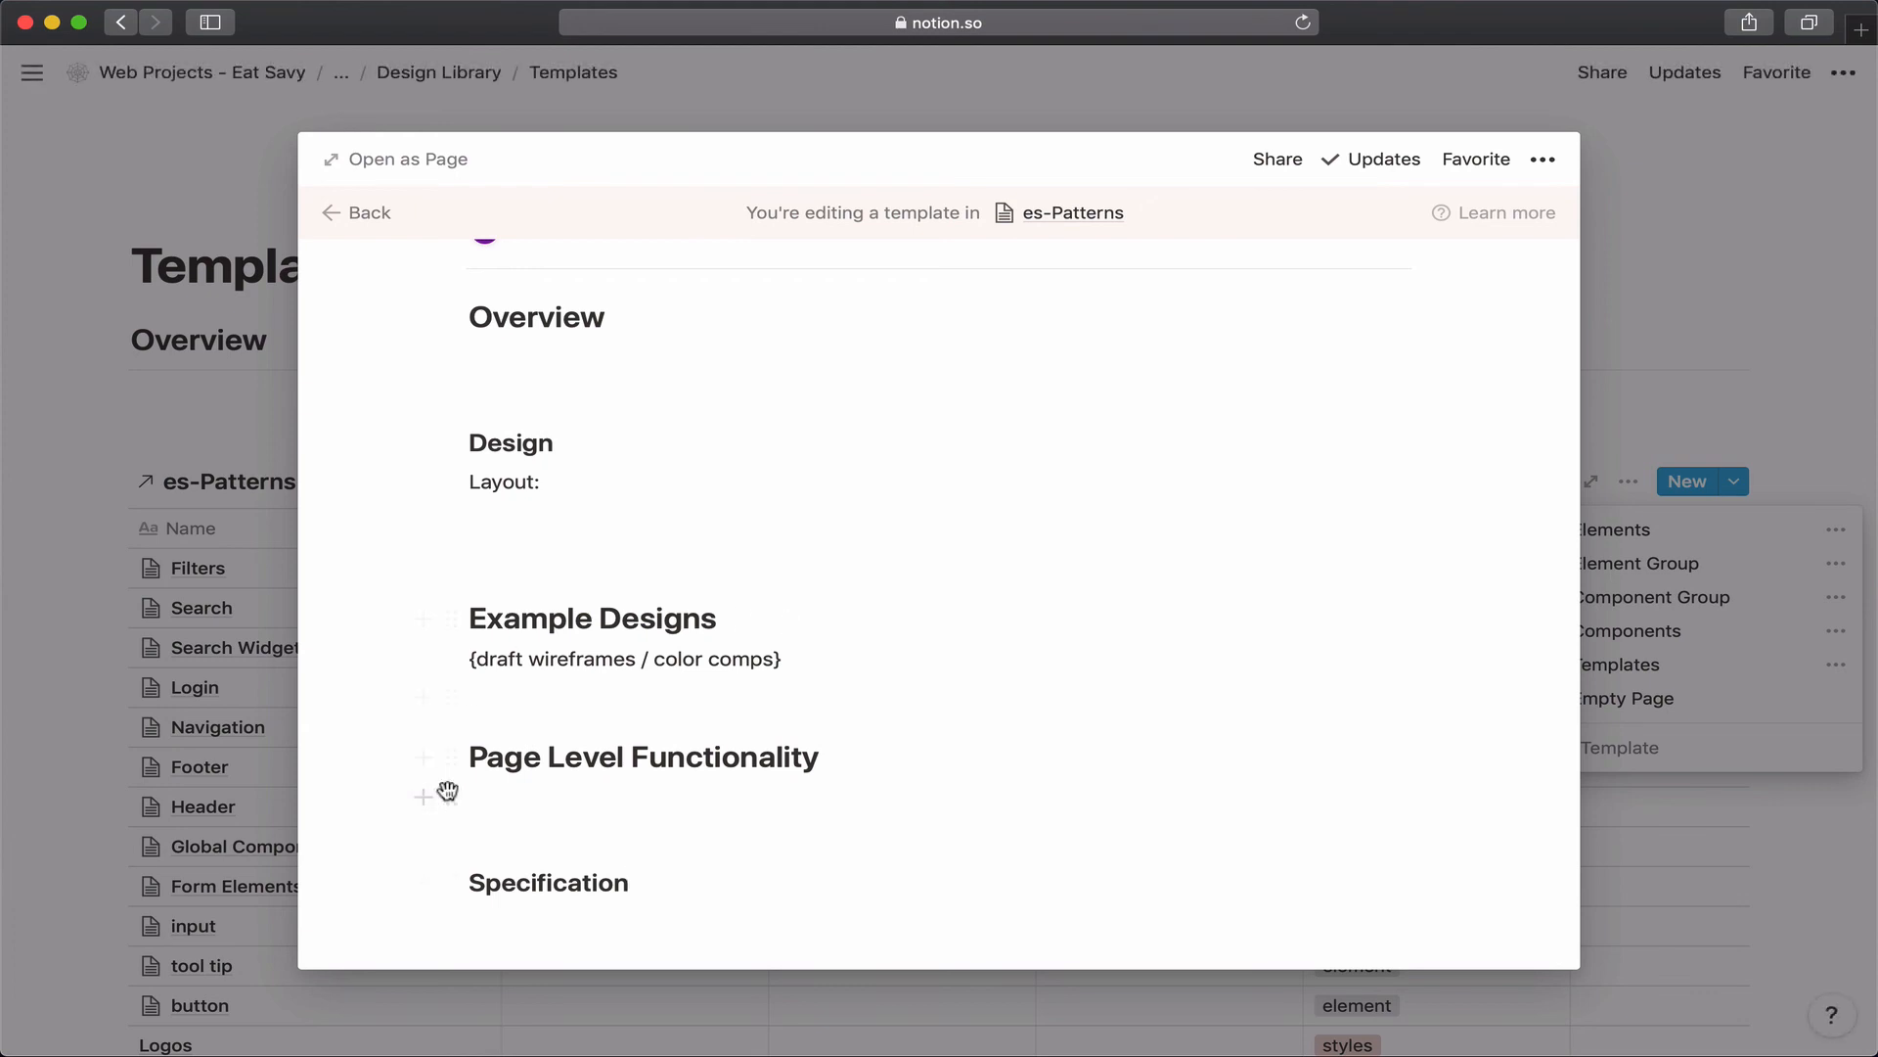
Turn the "Page Level Functionality" heading into Heading 3 and remove the extra blank line beneath it.
click(457, 758)
mouse_move(397, 697)
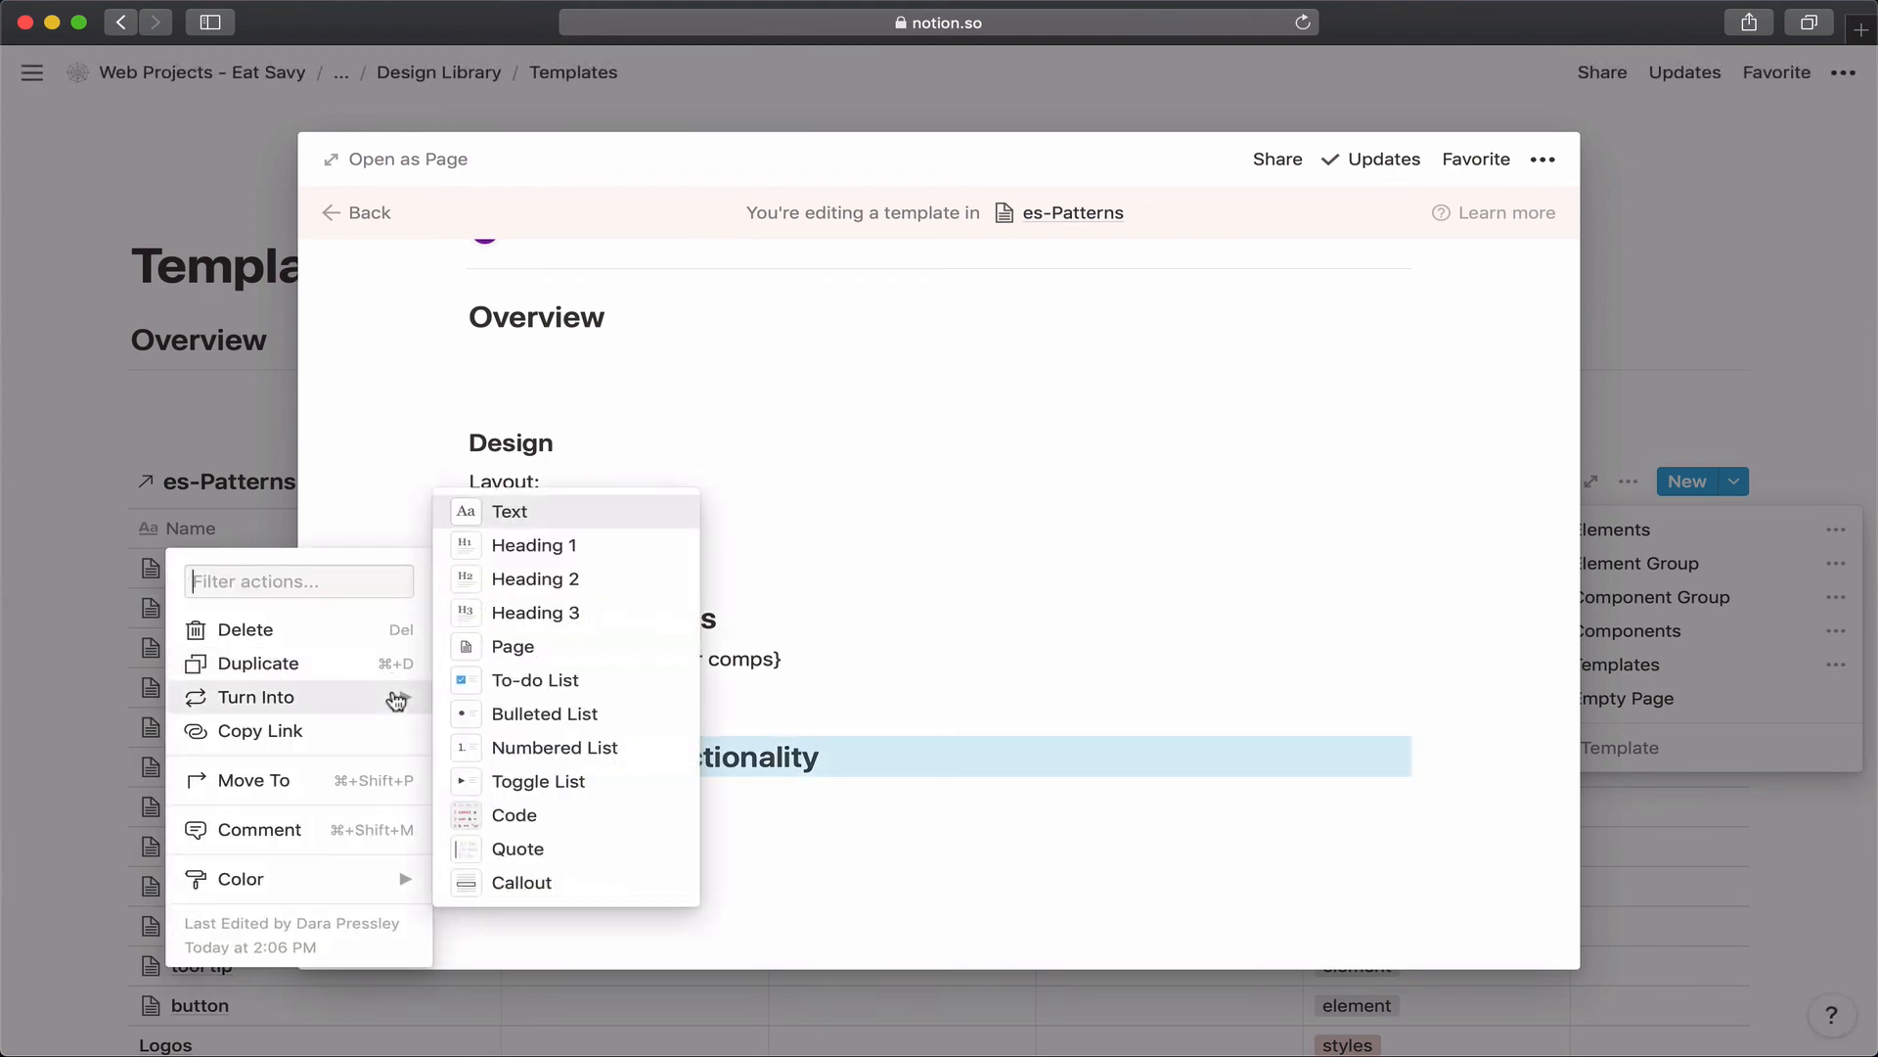
click(538, 616)
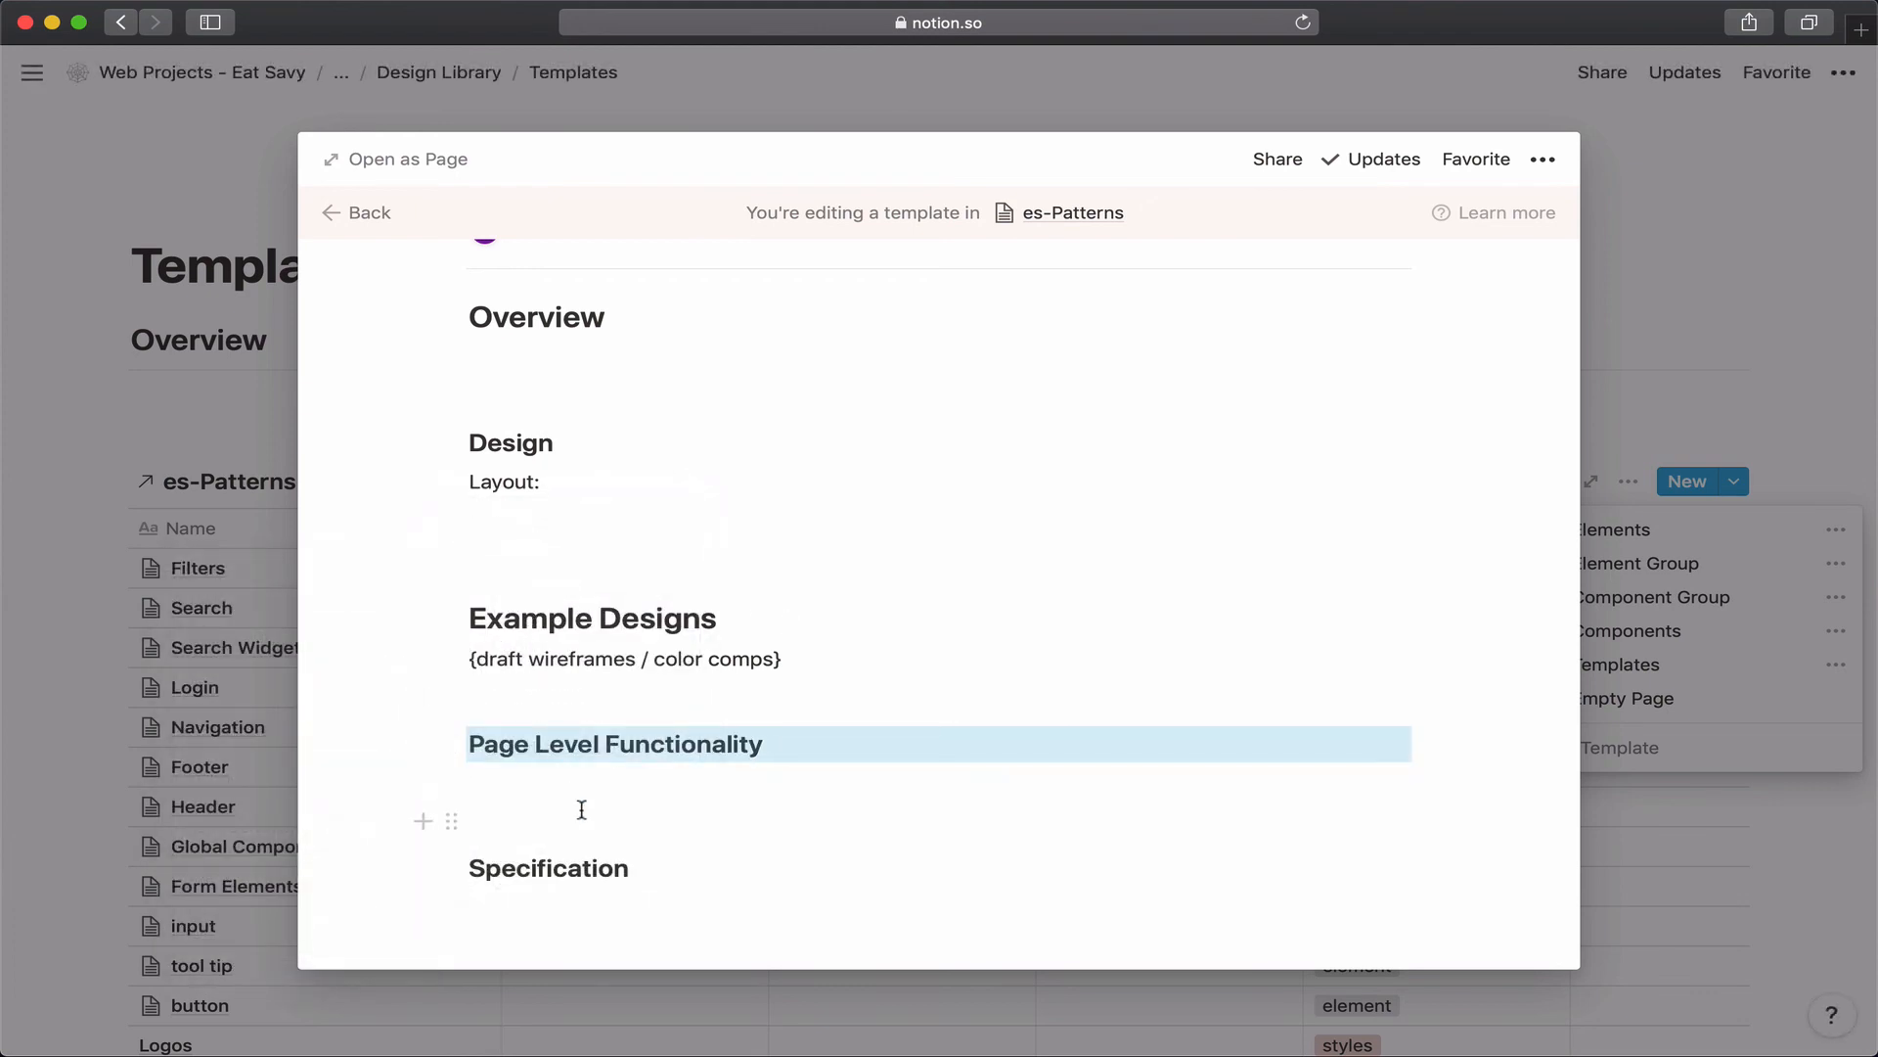
click(582, 818)
key(BackSpace)
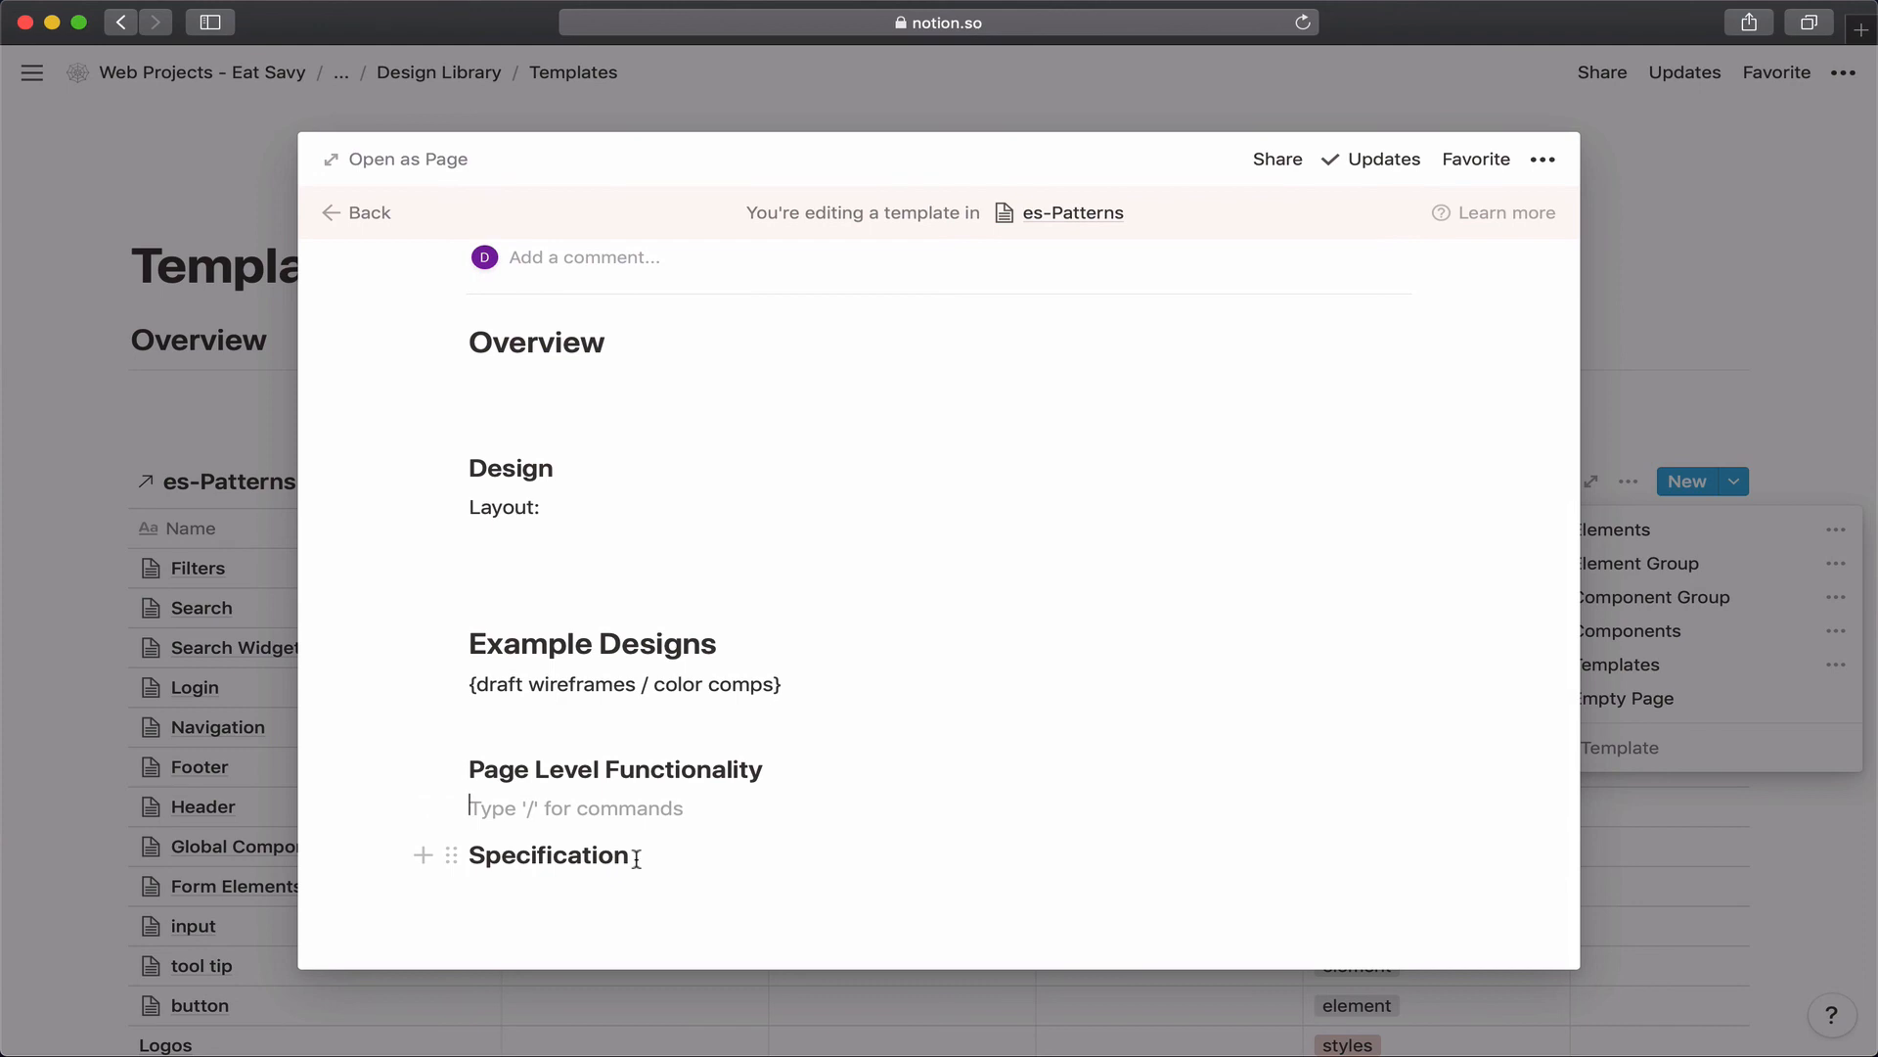
Add the bullet "list components in their regions" under the Specification heading.
key(super+shift+Down)
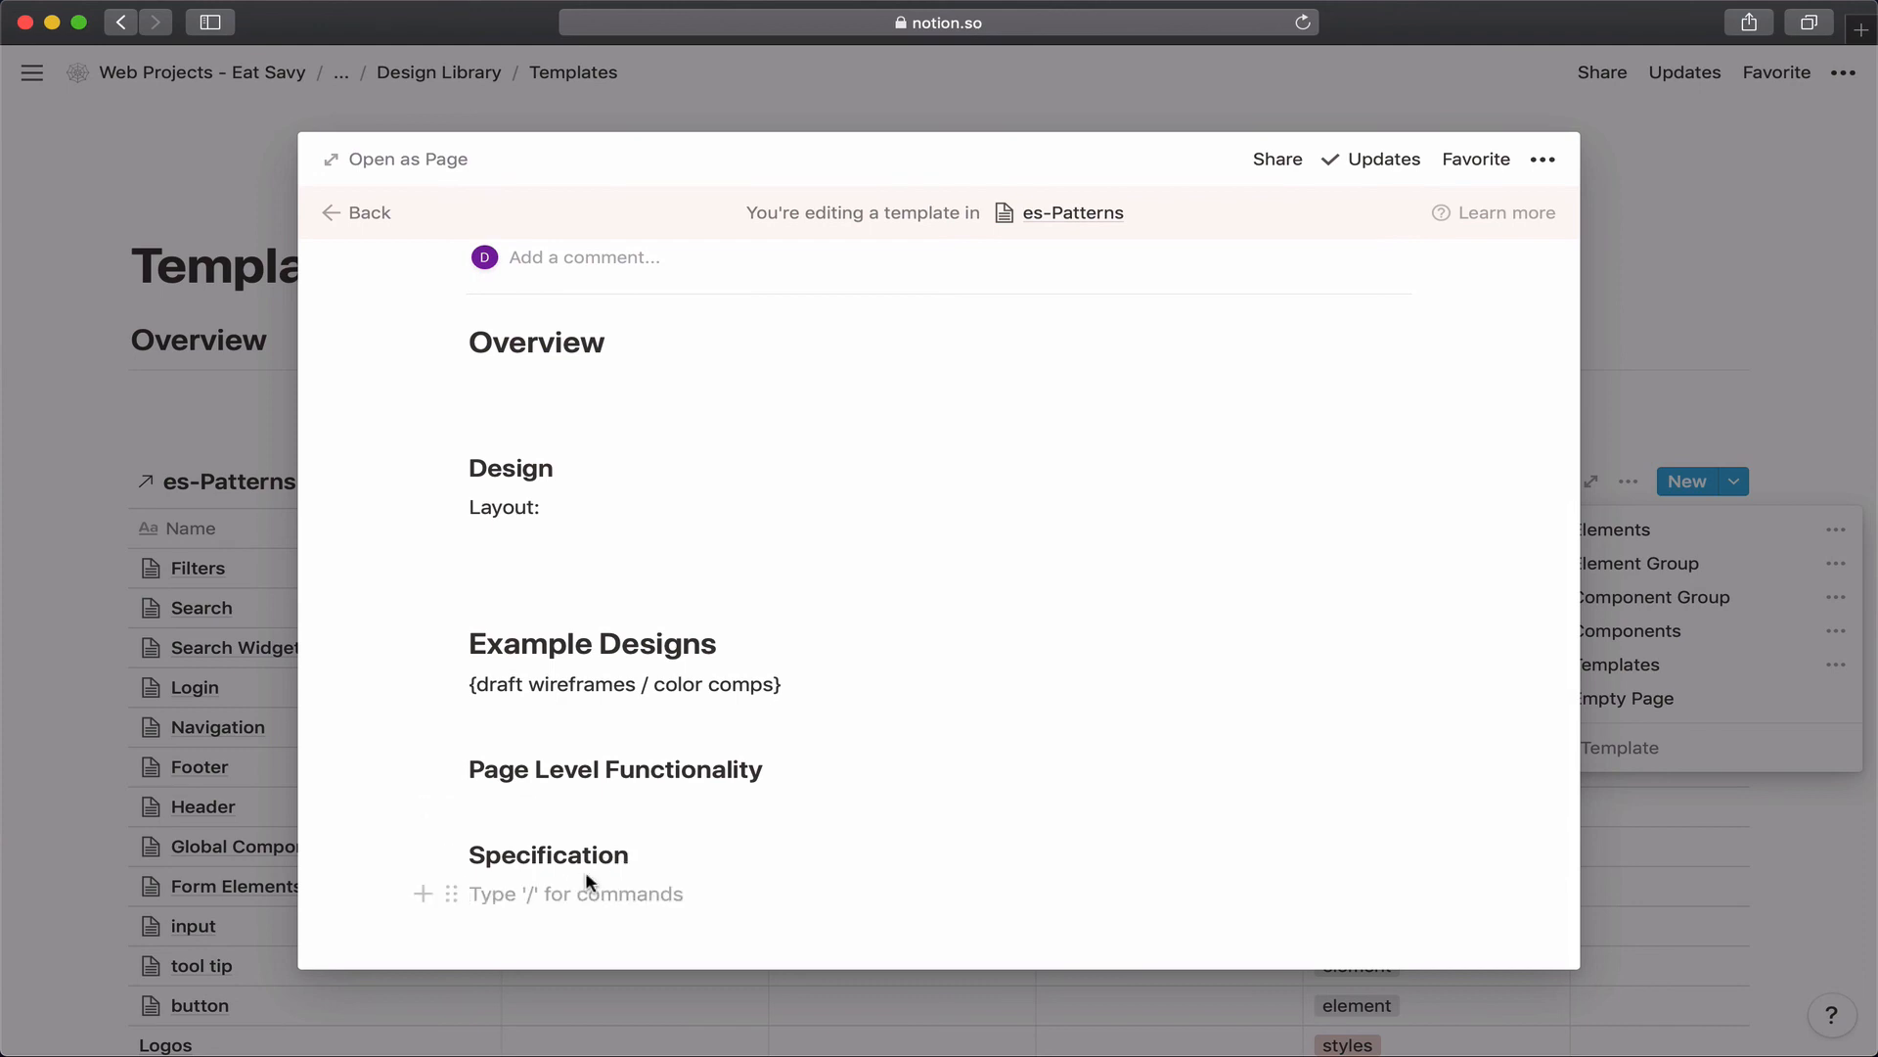
text(- list co)
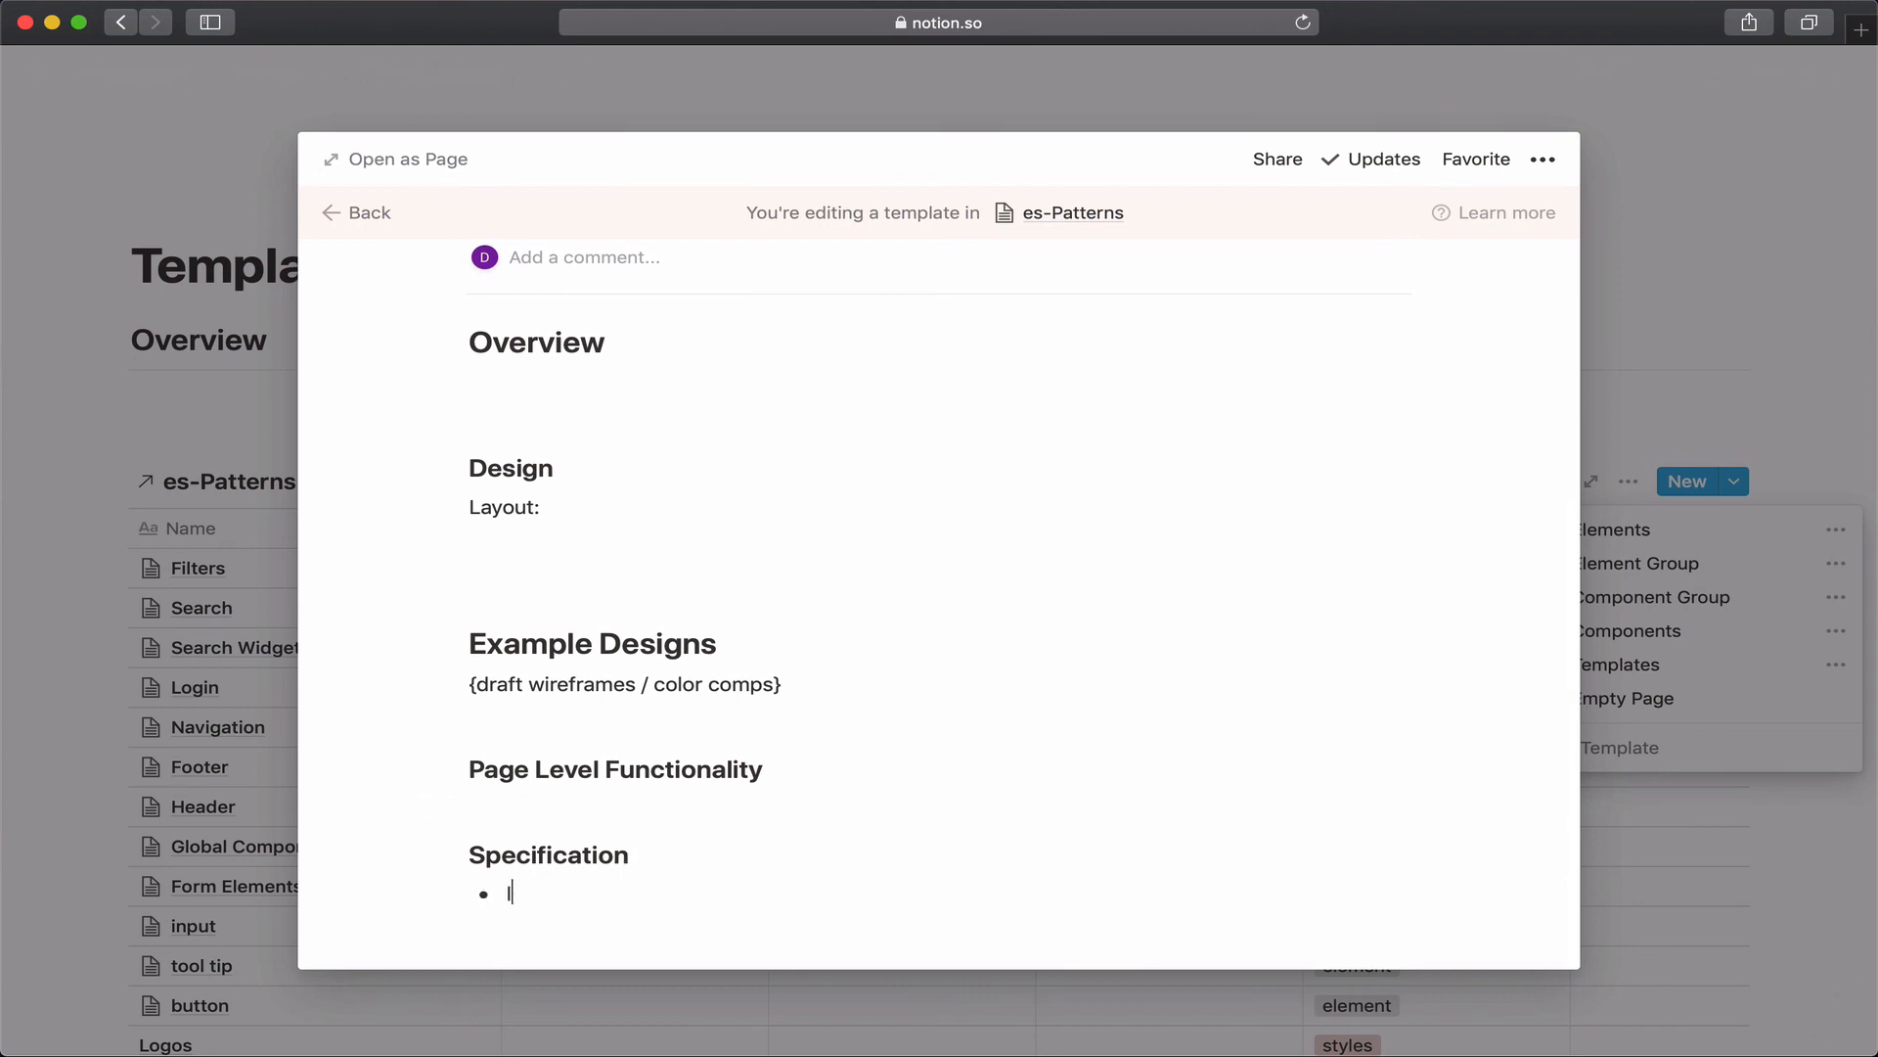
text(mponents )
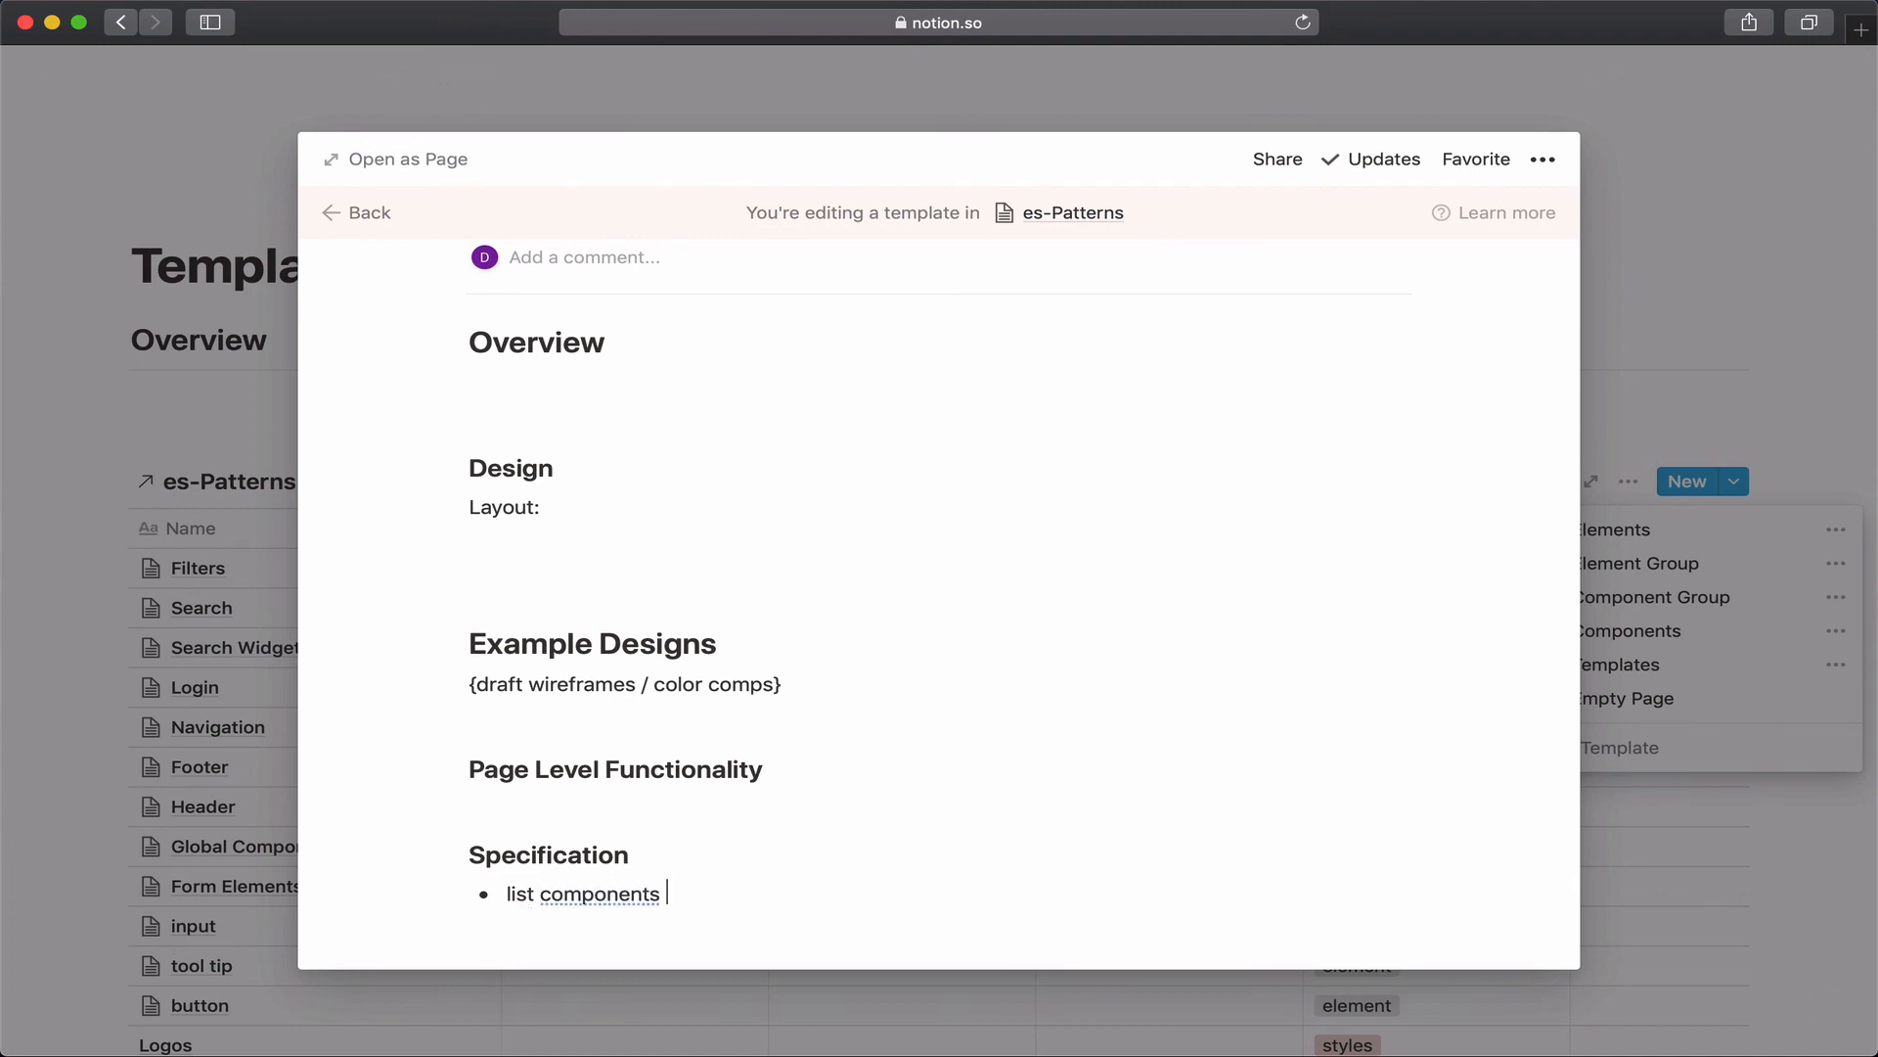
text(in their regions)
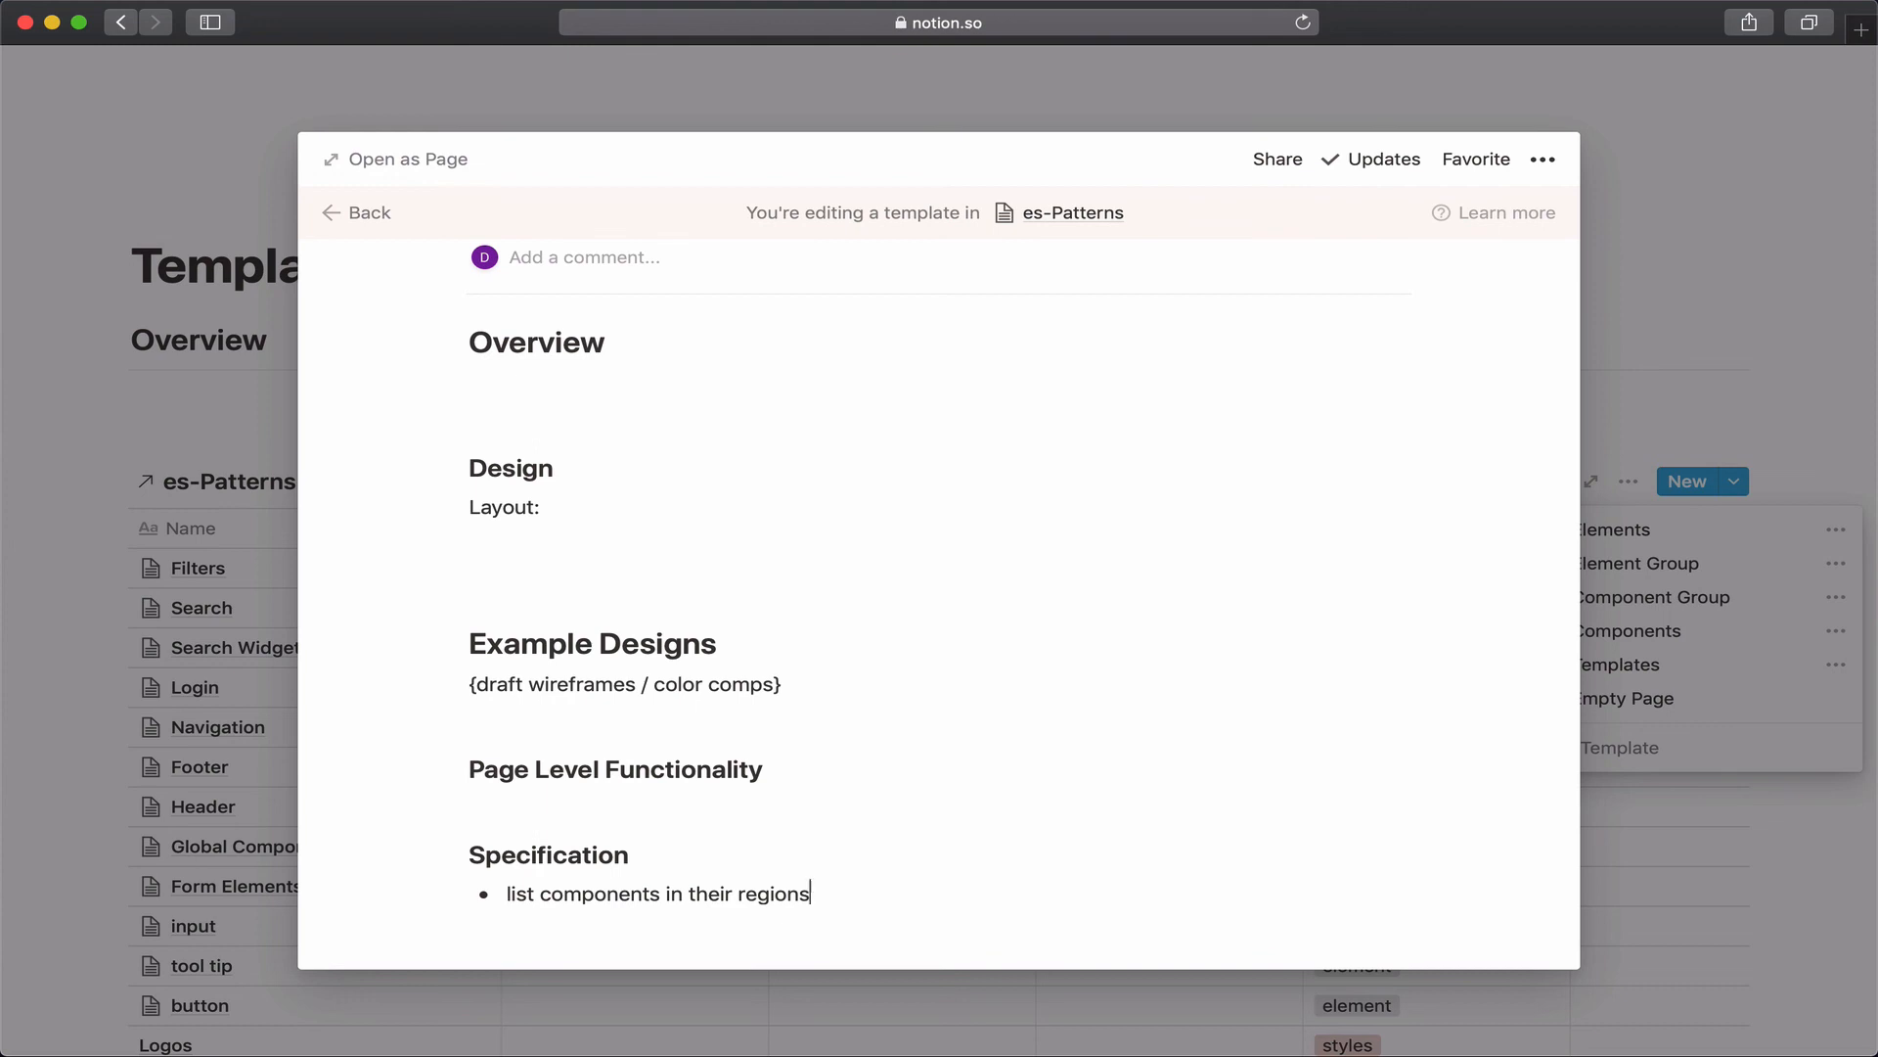
Add an "Authoring" level-three heading below the Specification bullet, separated by a blank line.
key(Return)
key(Return)
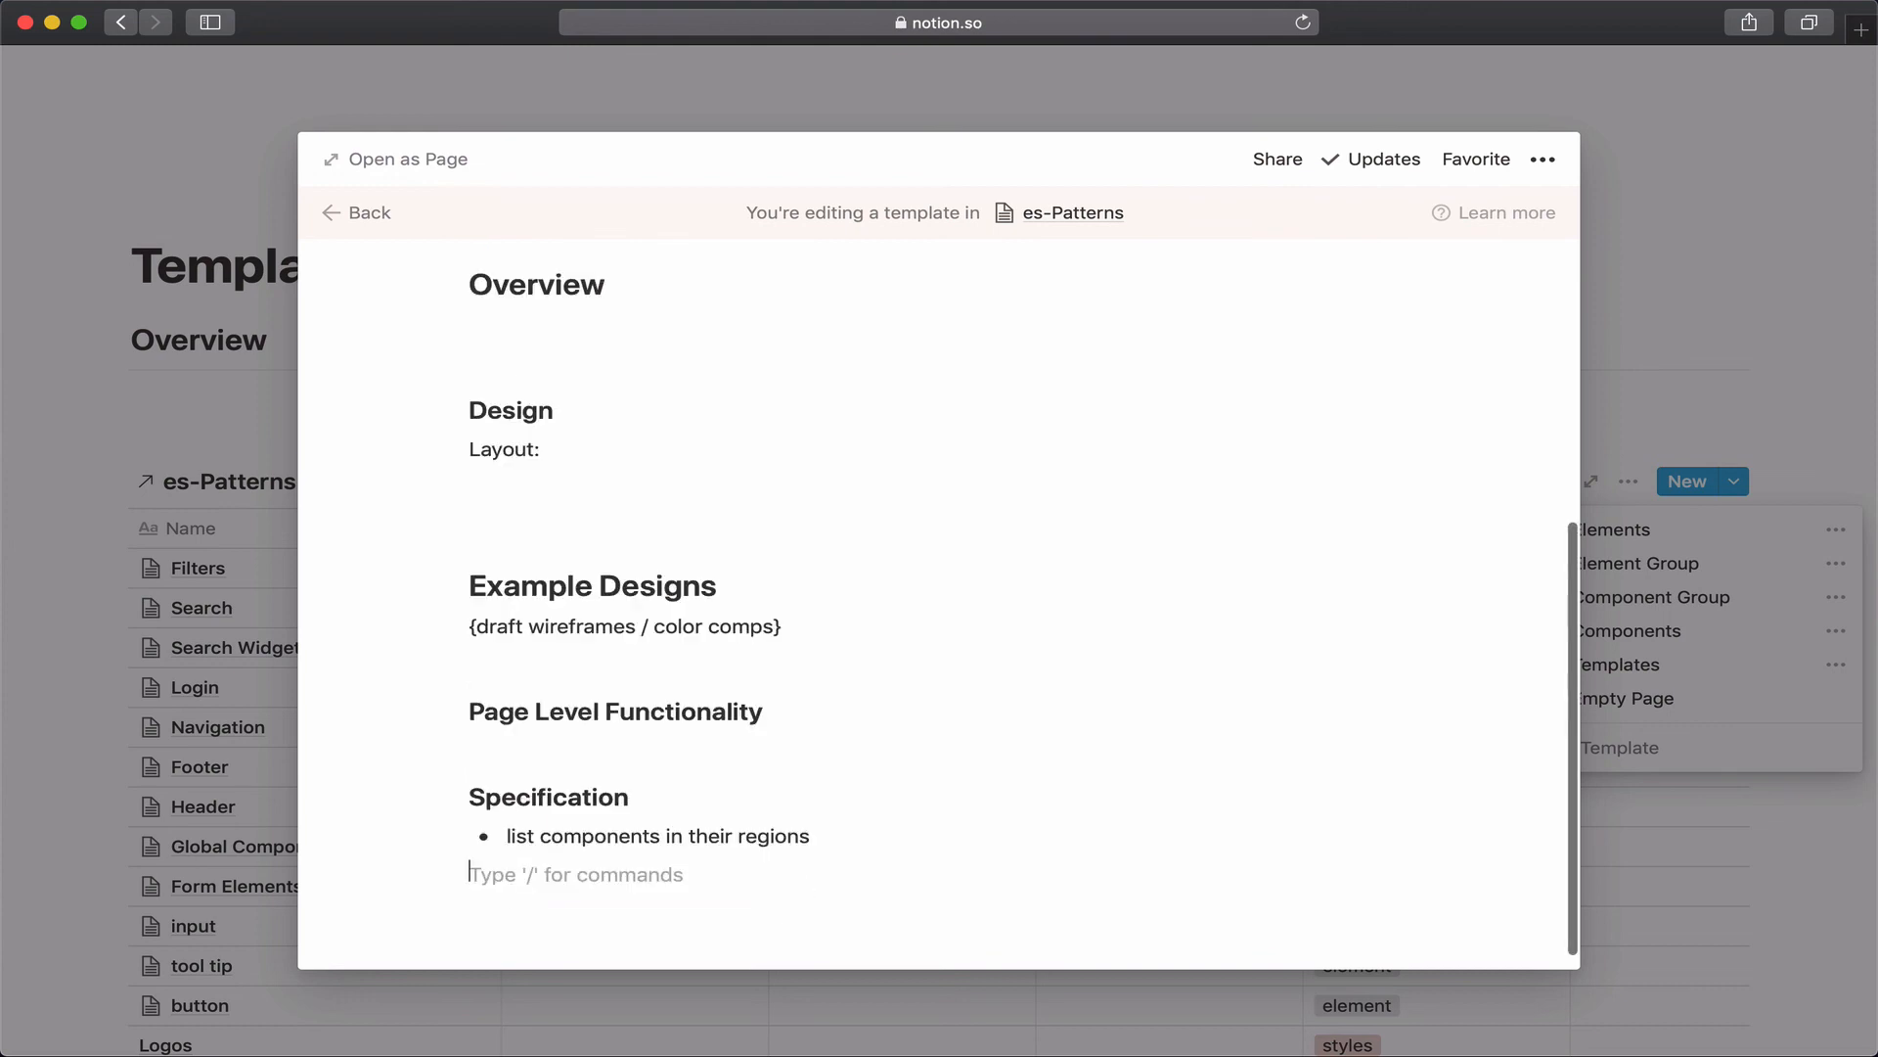
text(Aut)
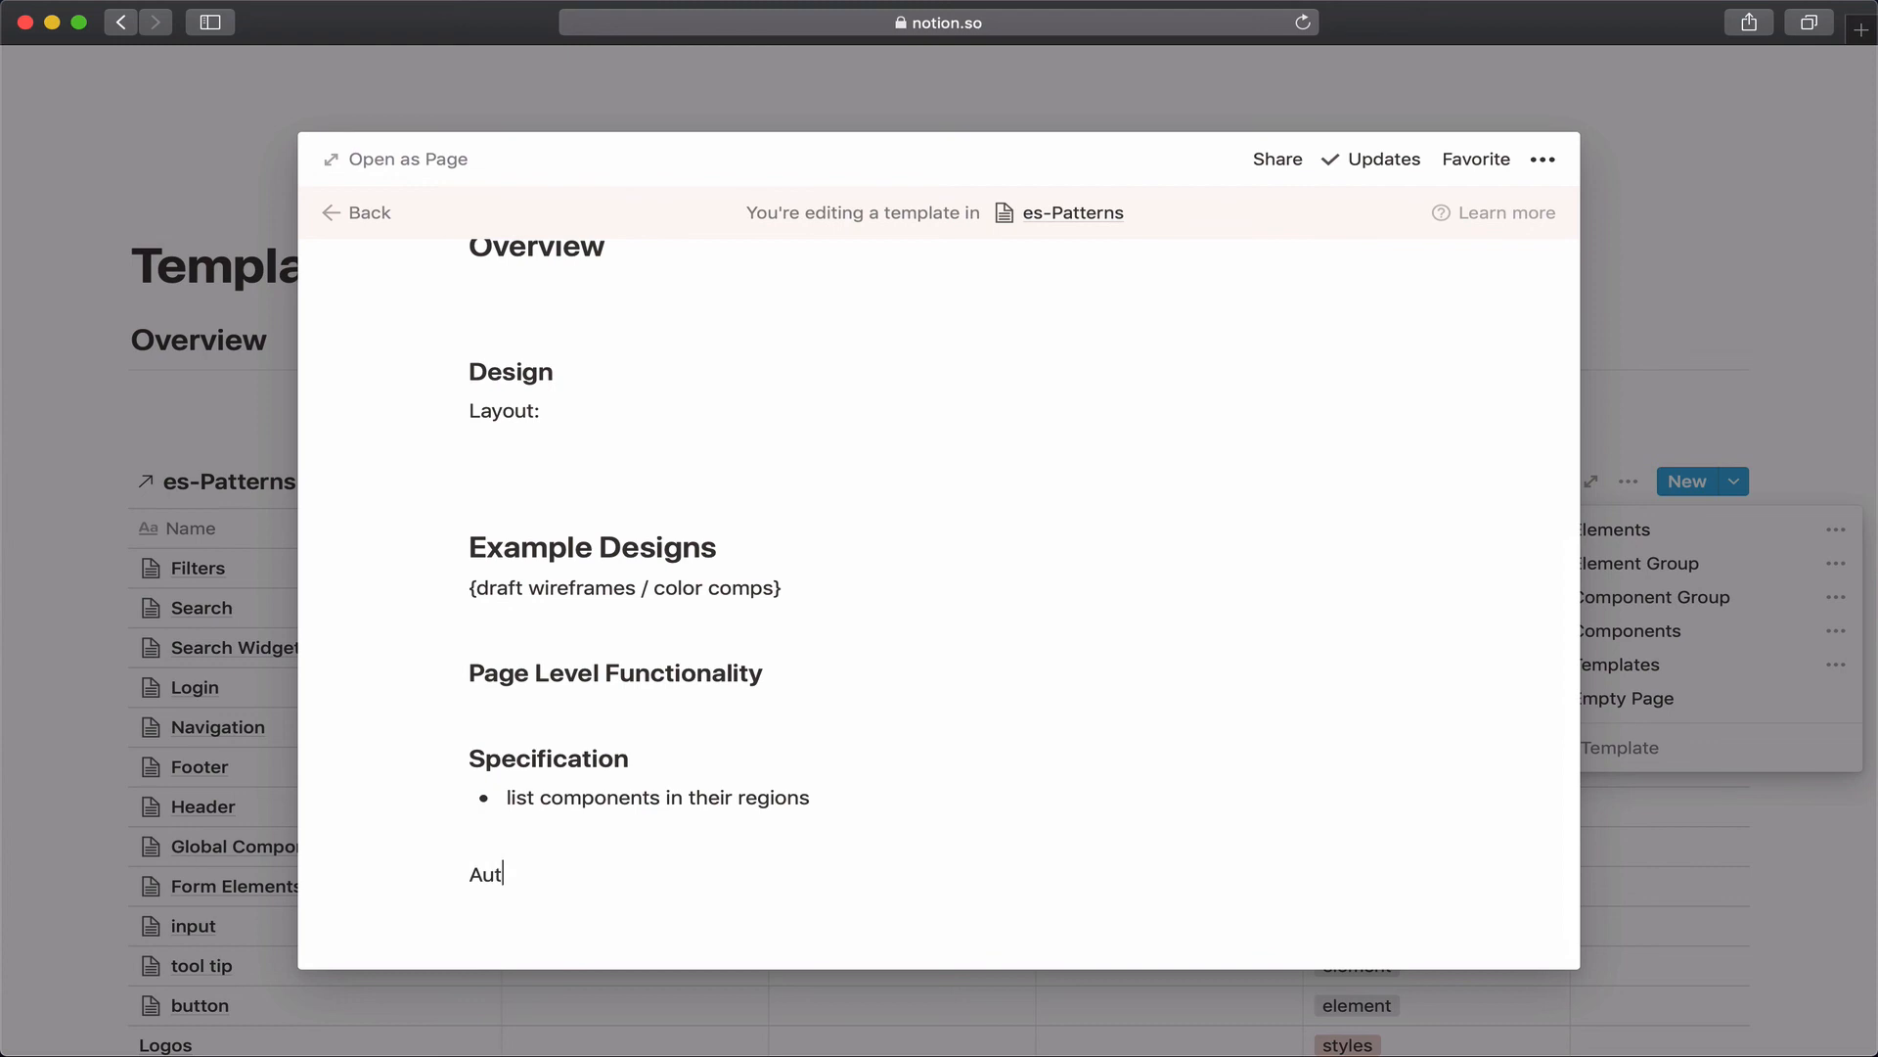
text(horing)
click(470, 874)
text(###)
key(space)
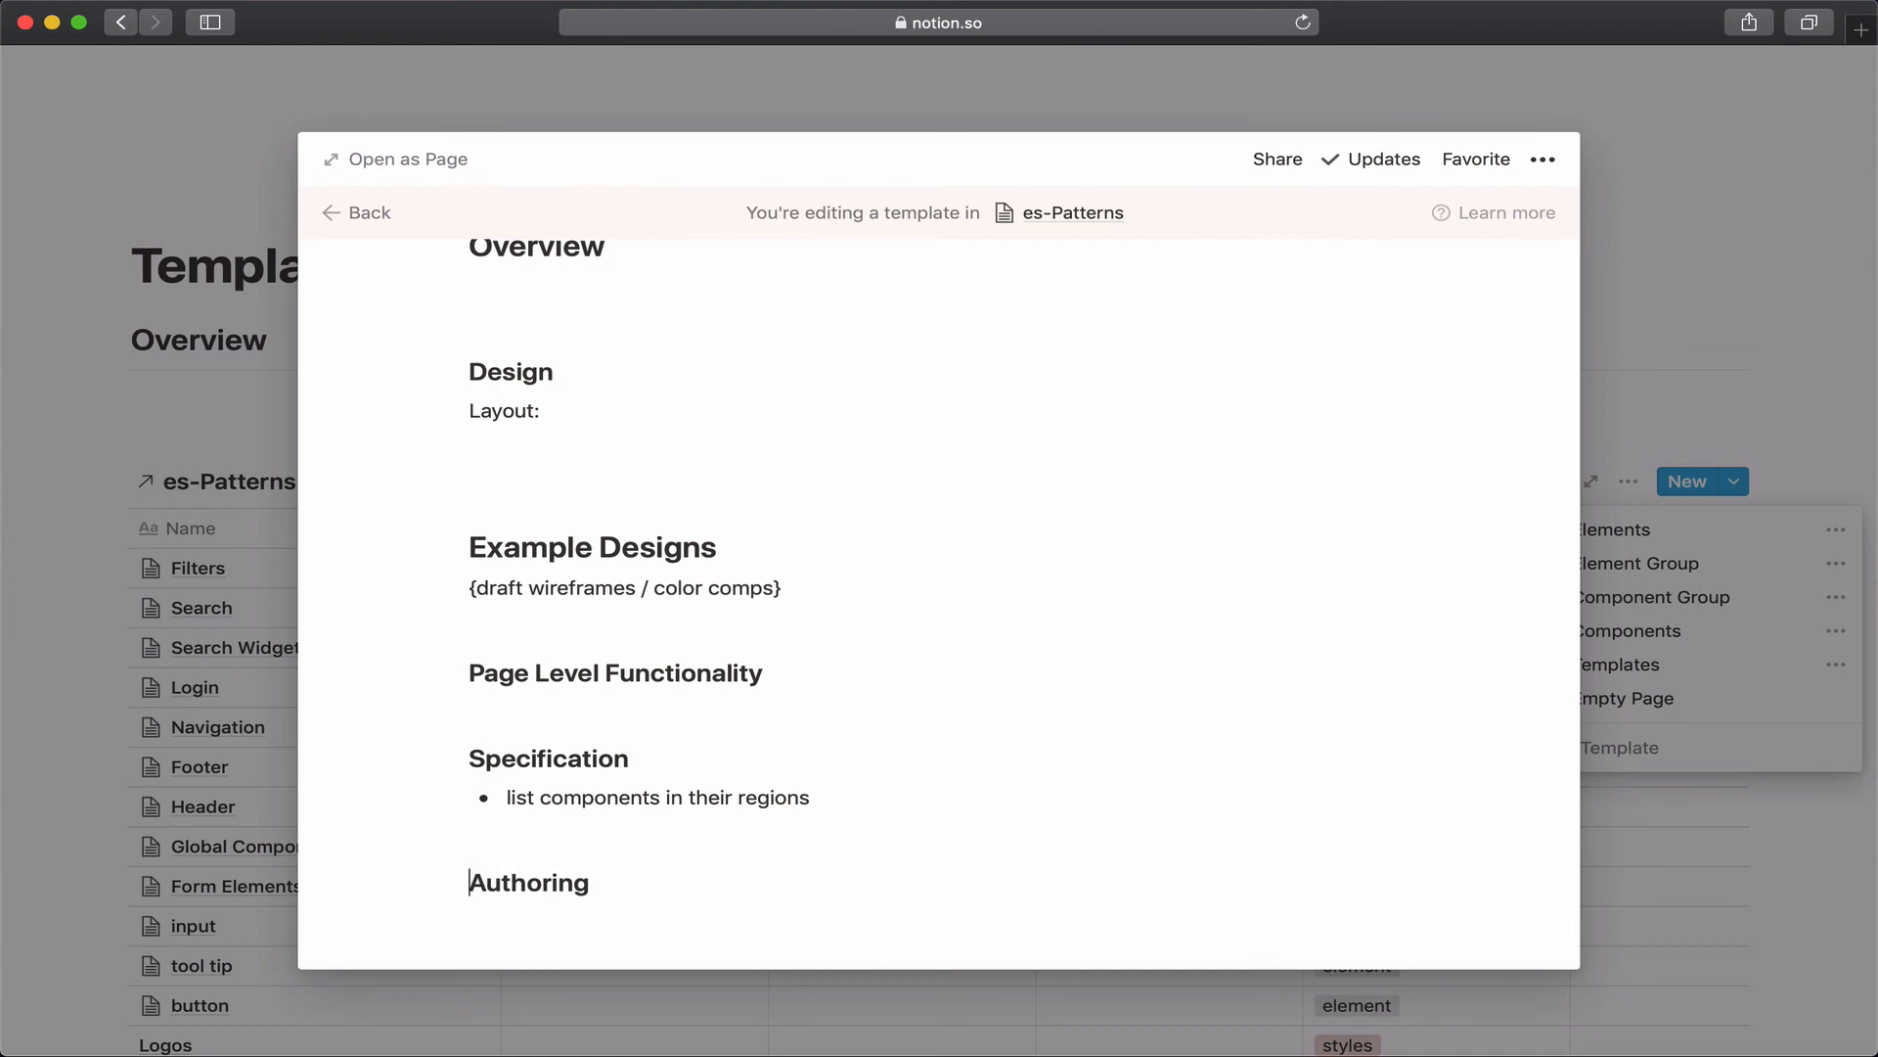
Close the entry template editor and return to the Templates page.
scroll(545, 838, up, 6)
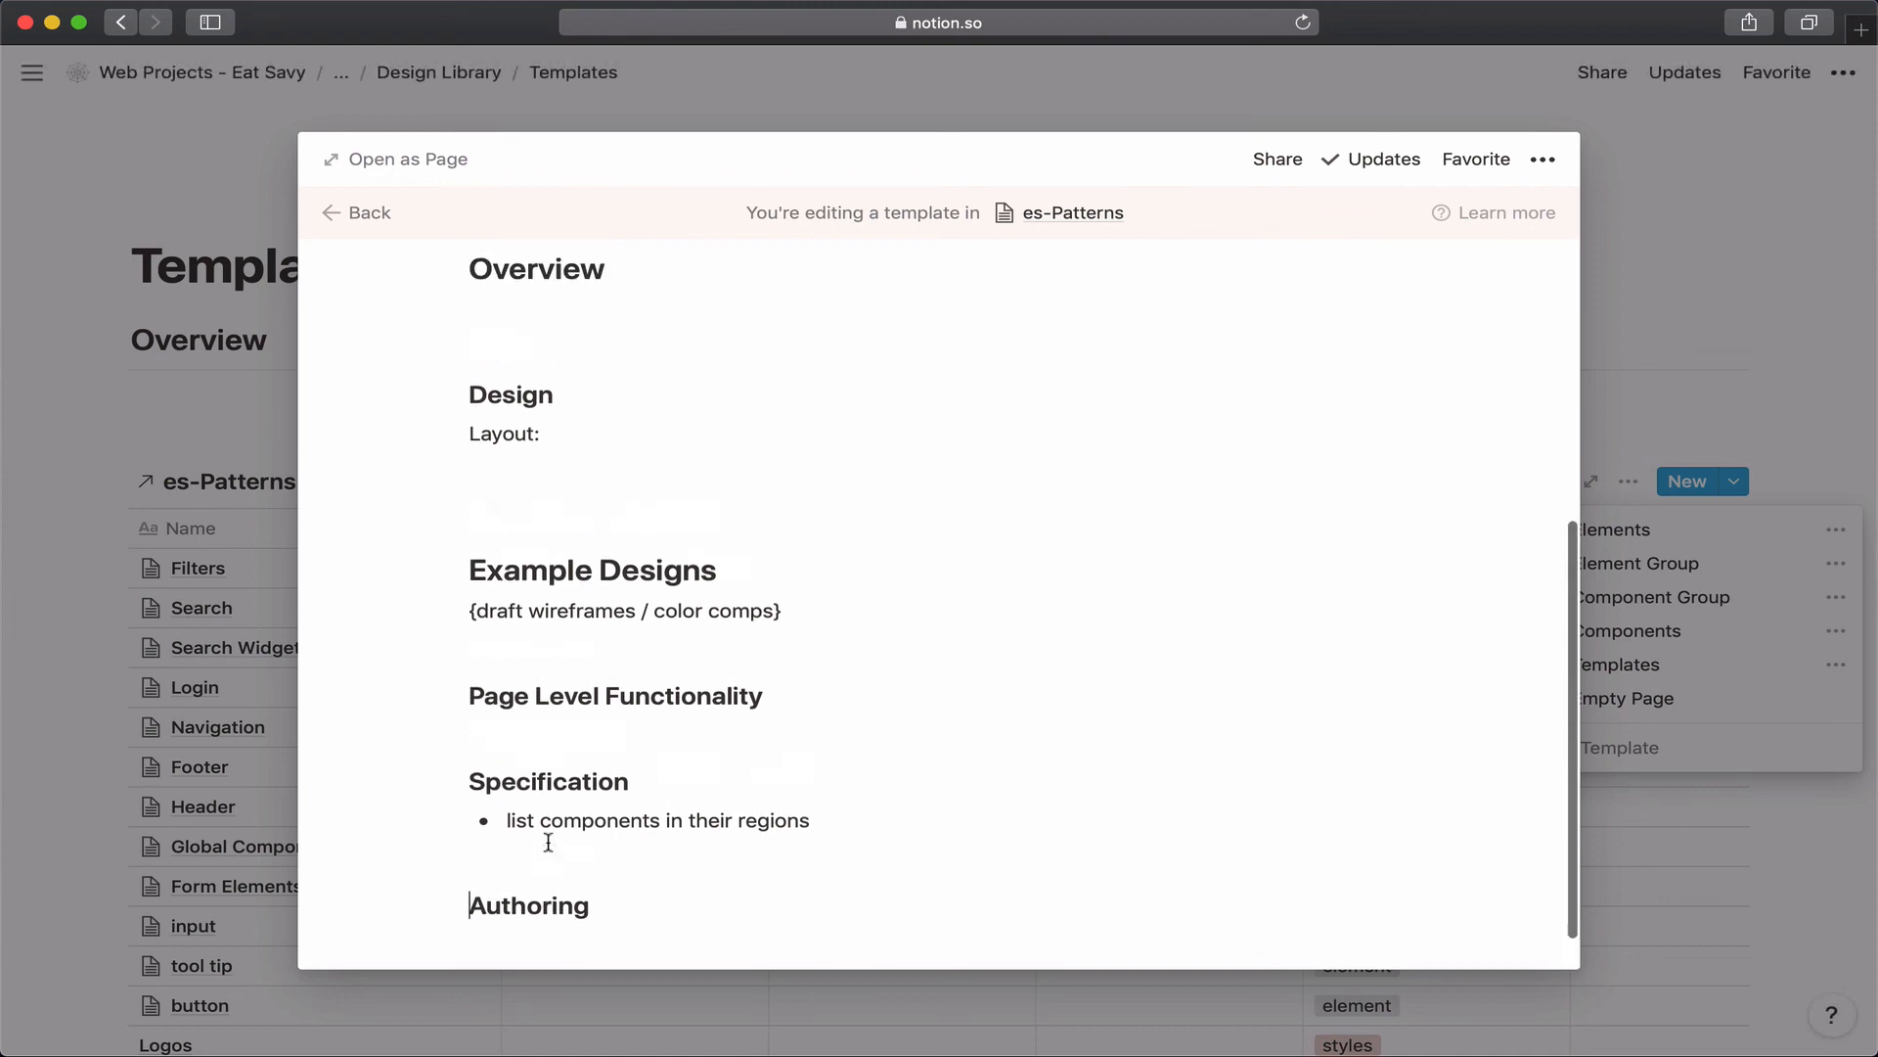
click(88, 519)
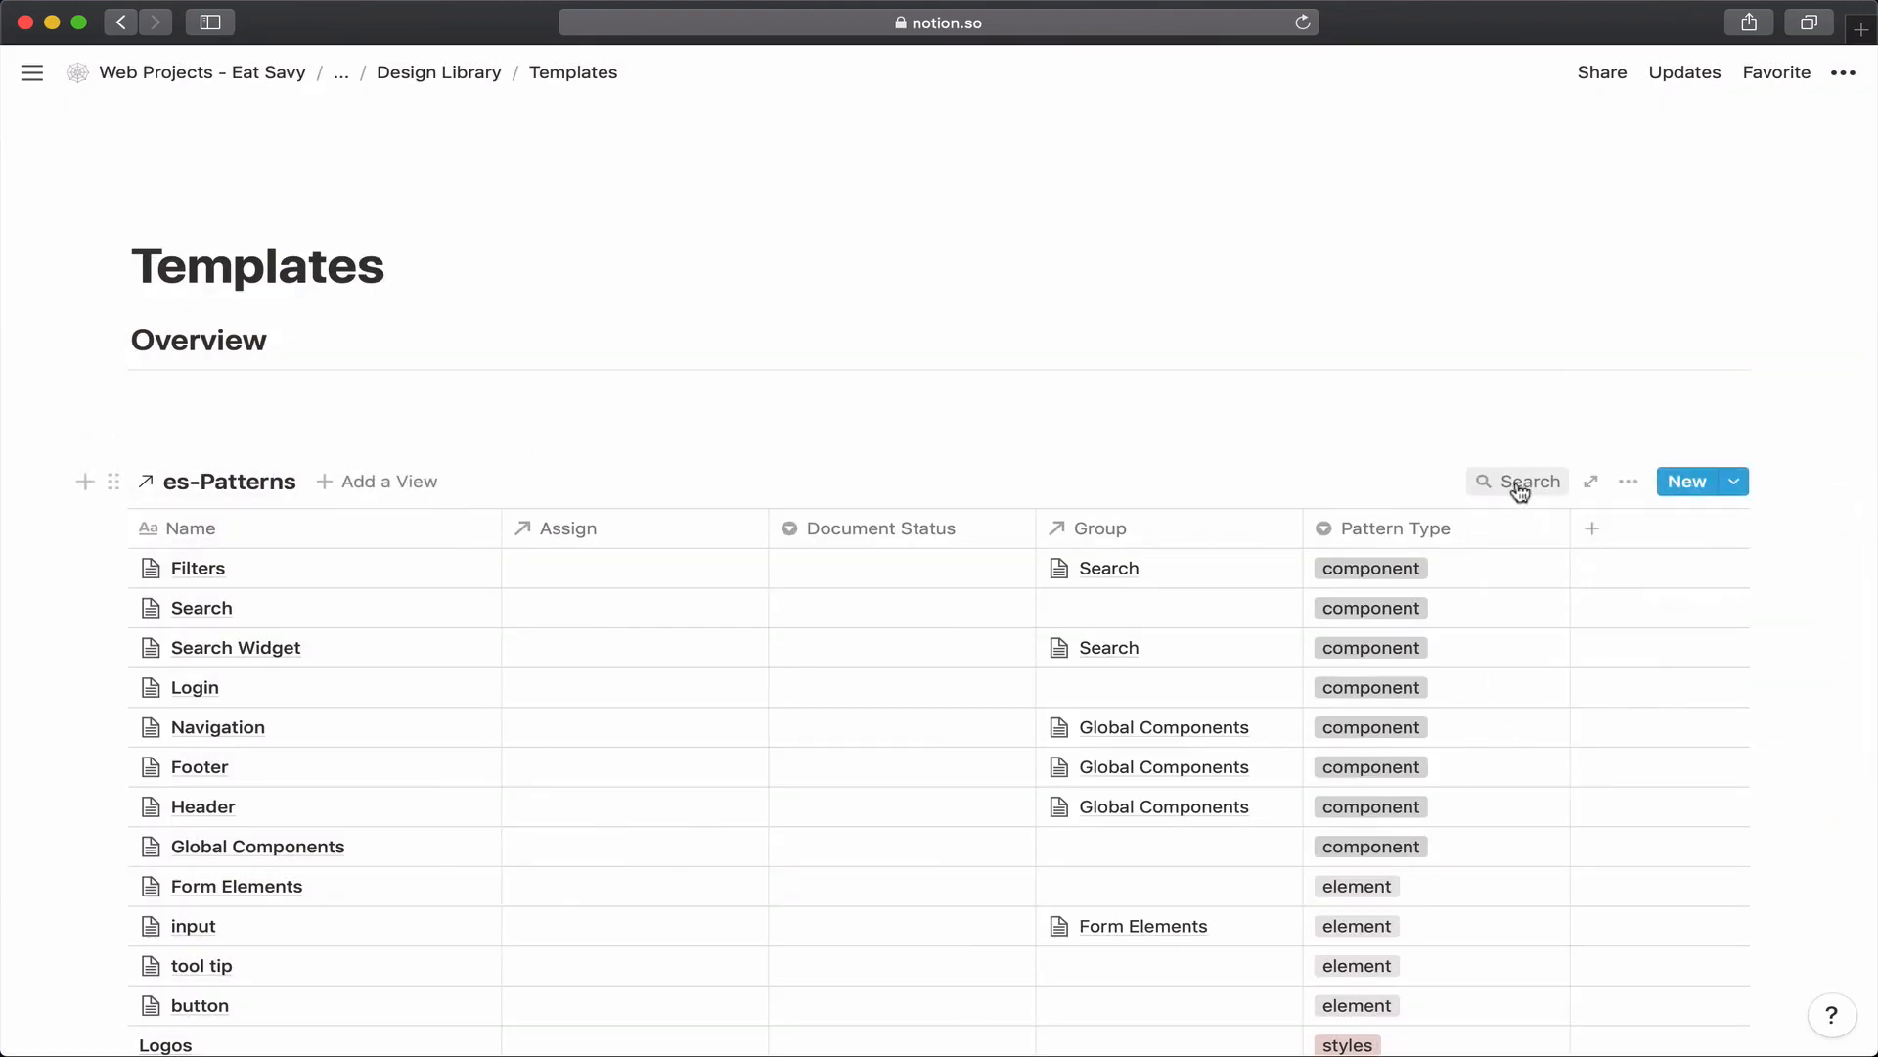
click(1628, 483)
click(860, 461)
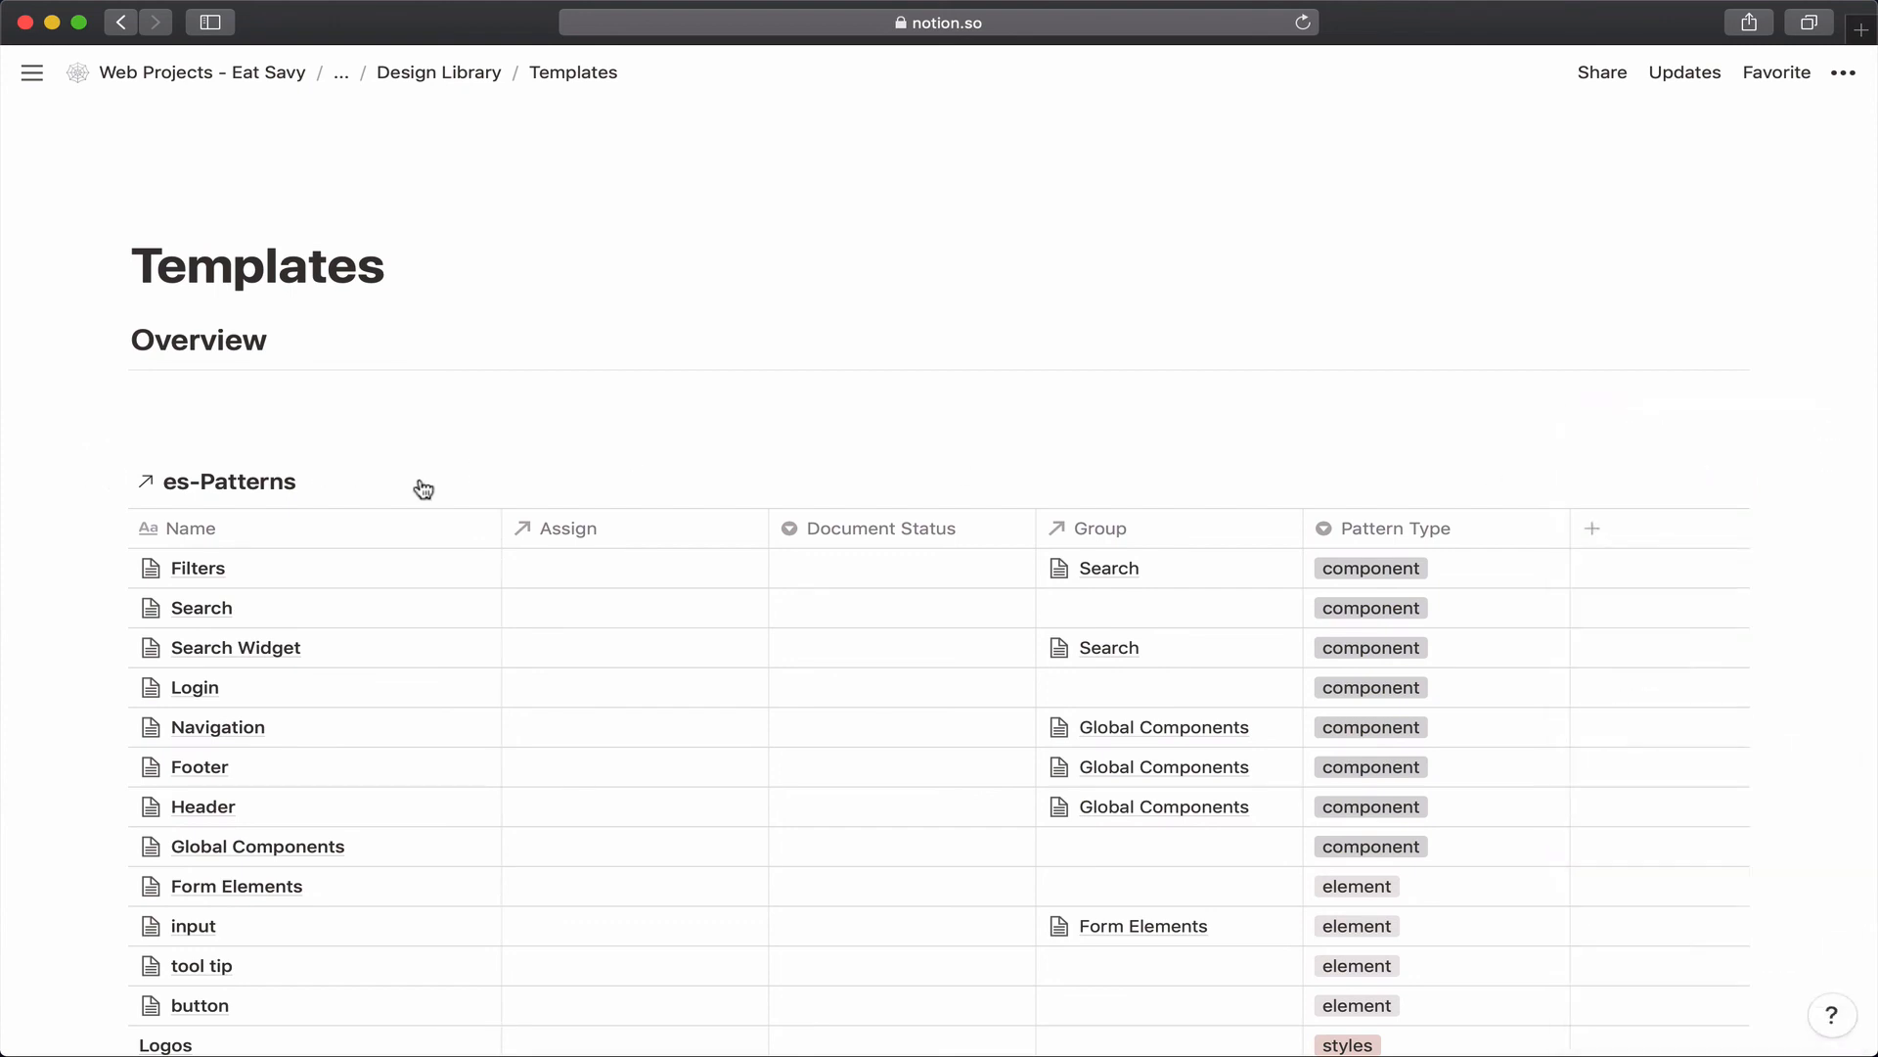
Add an unnamed List view to the linked es-Patterns database.
click(420, 484)
click(368, 793)
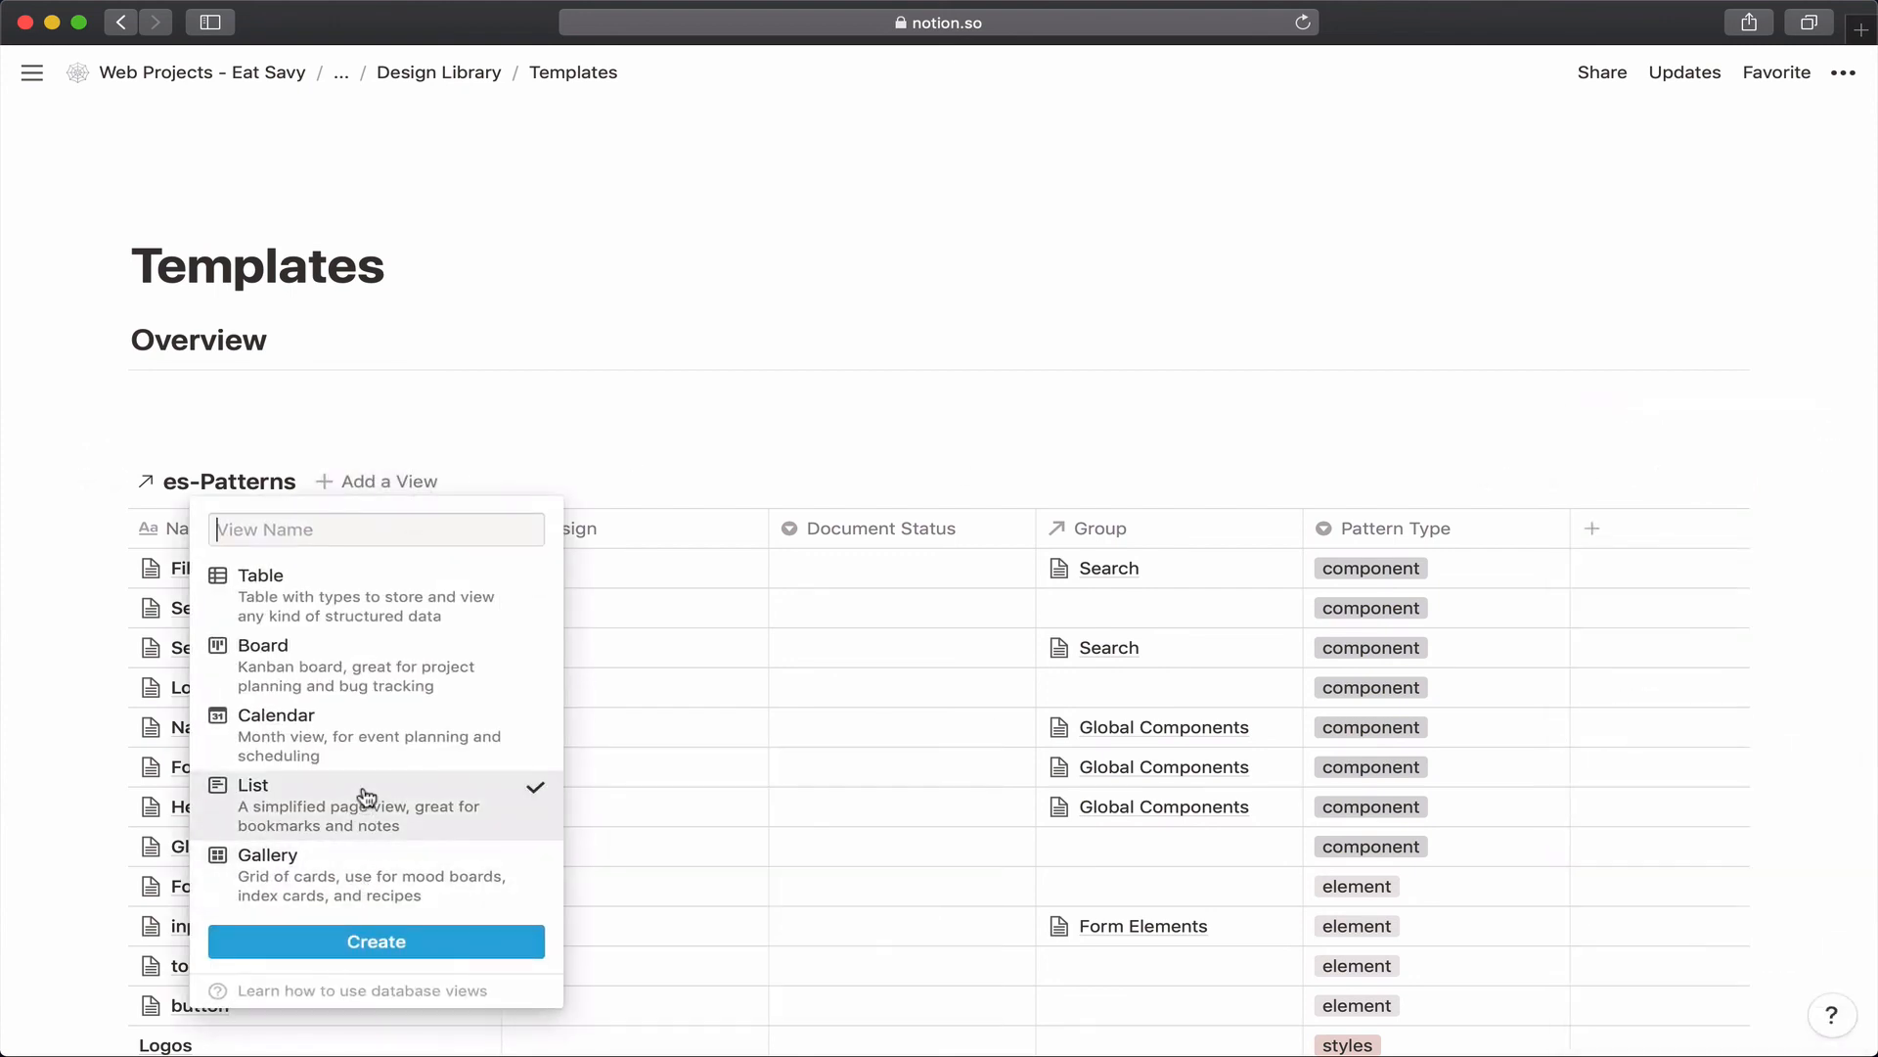
click(428, 939)
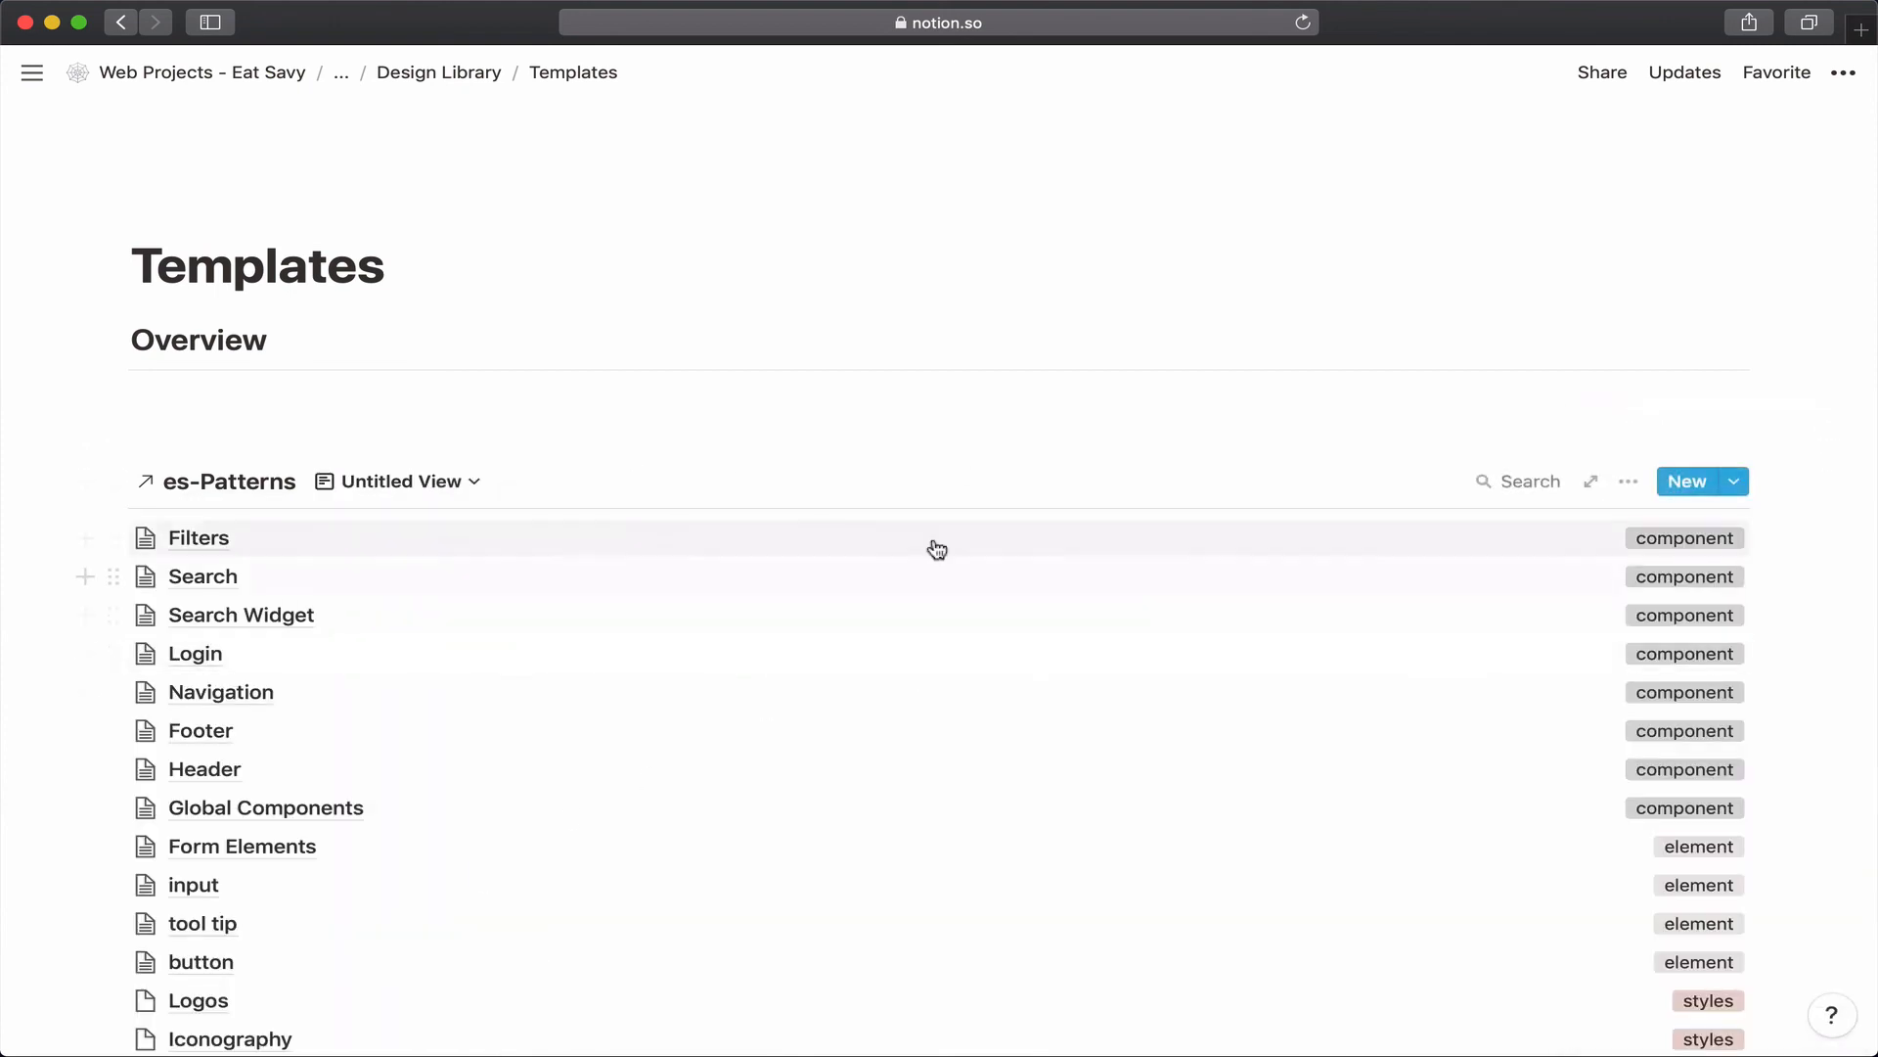
Delete the original Table view from the linked es-Patterns database.
click(477, 484)
click(518, 530)
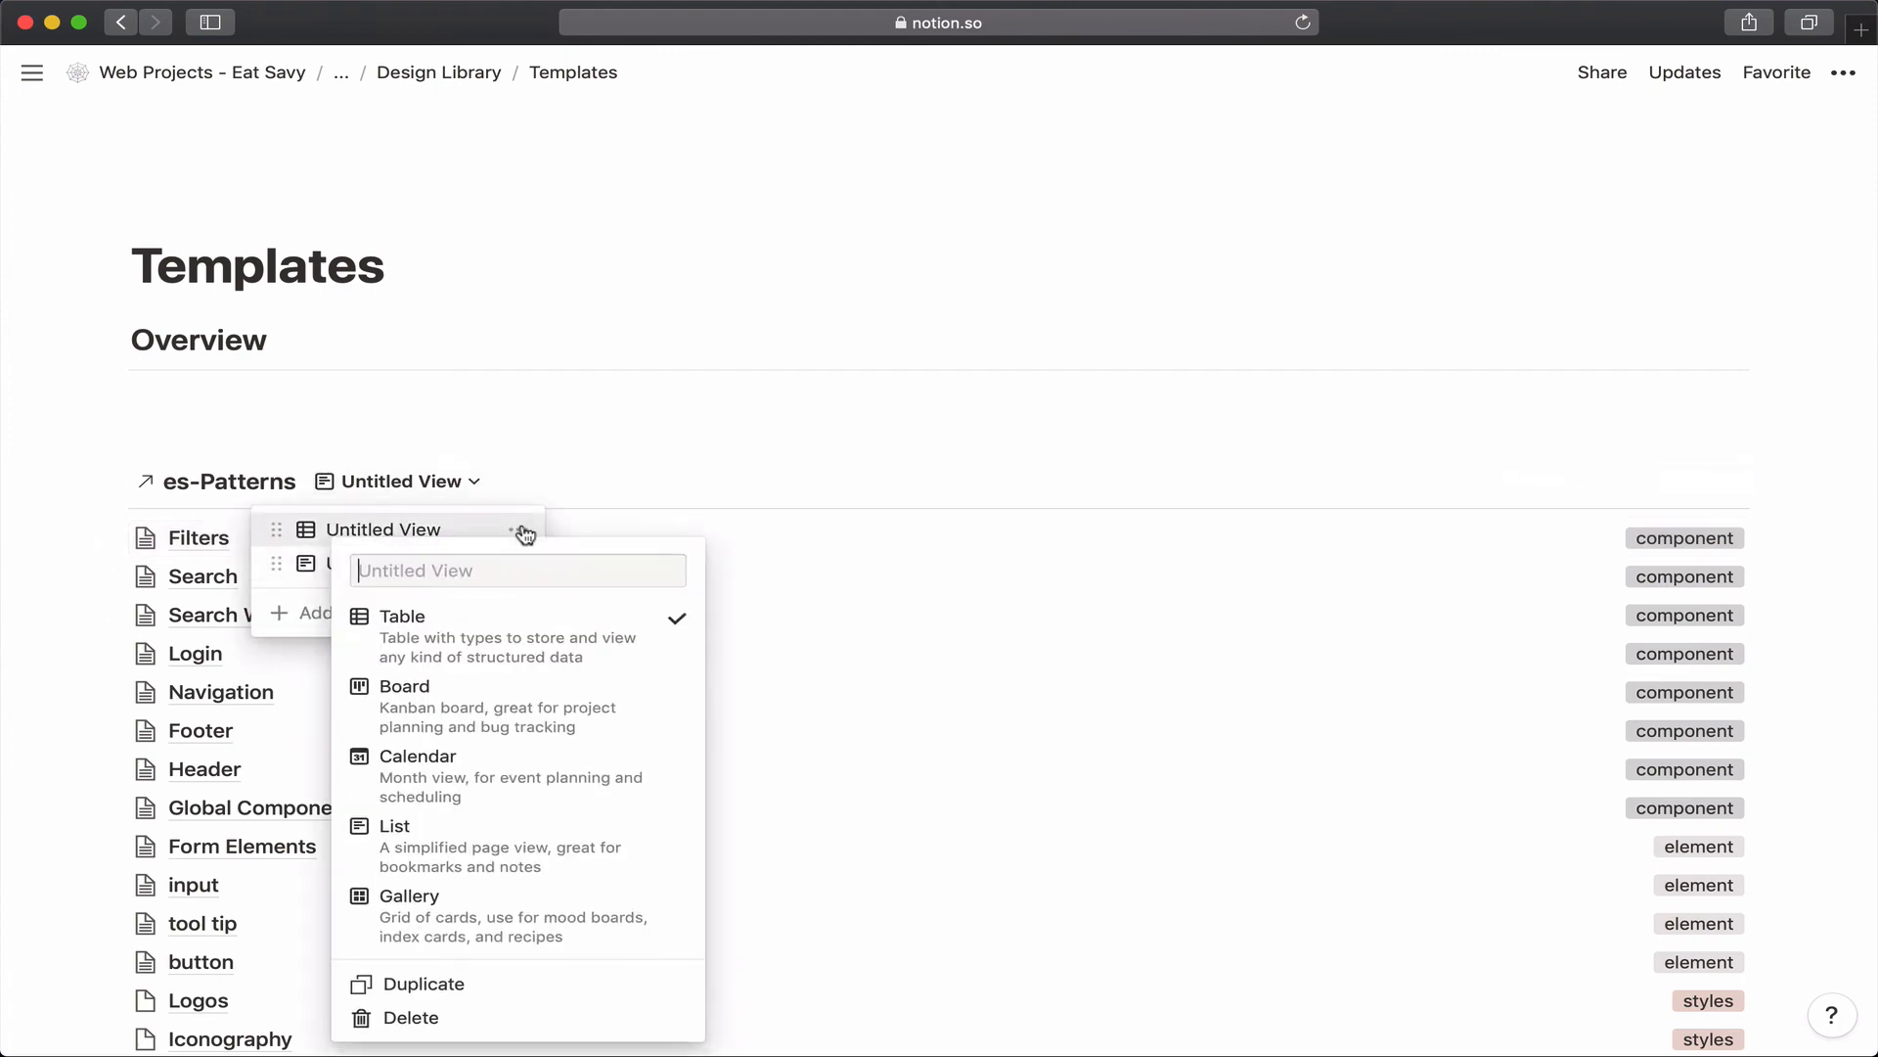
click(482, 1018)
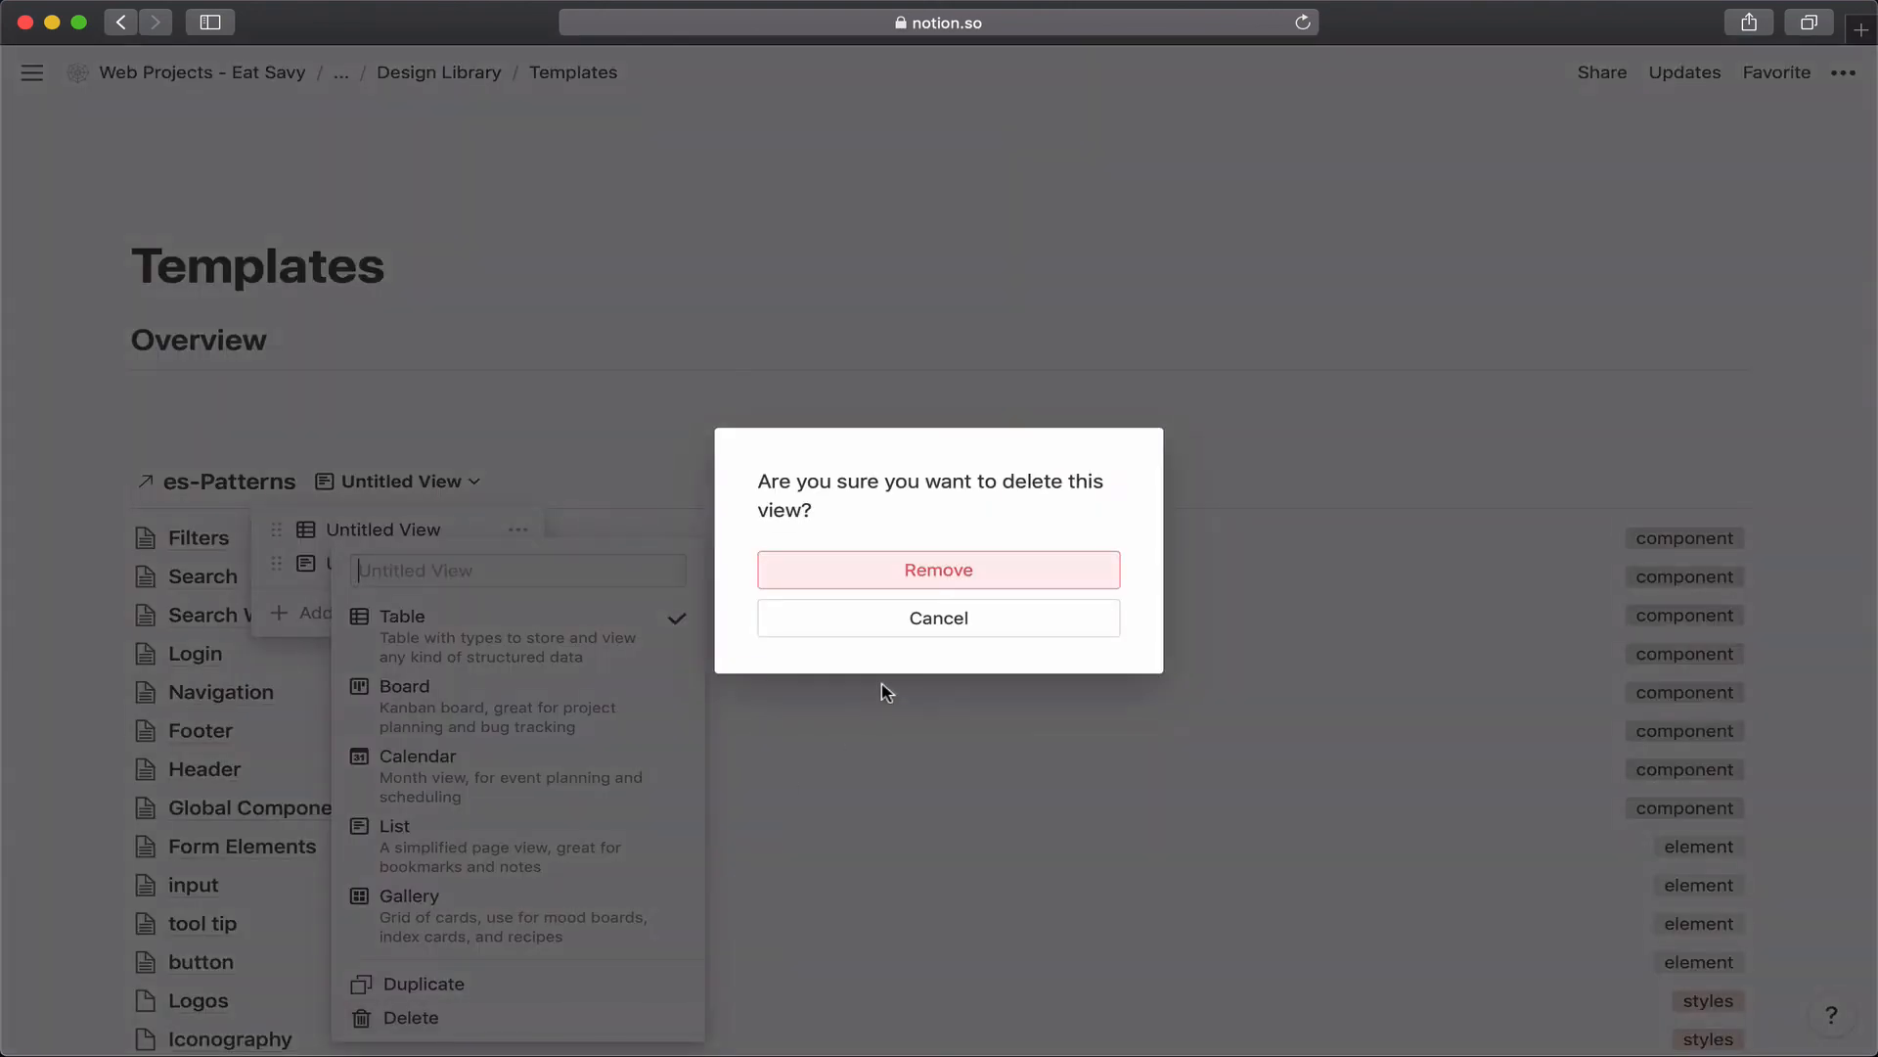
click(914, 585)
Filter the es-Patterns list to entries whose Pattern Type is template.
click(1628, 481)
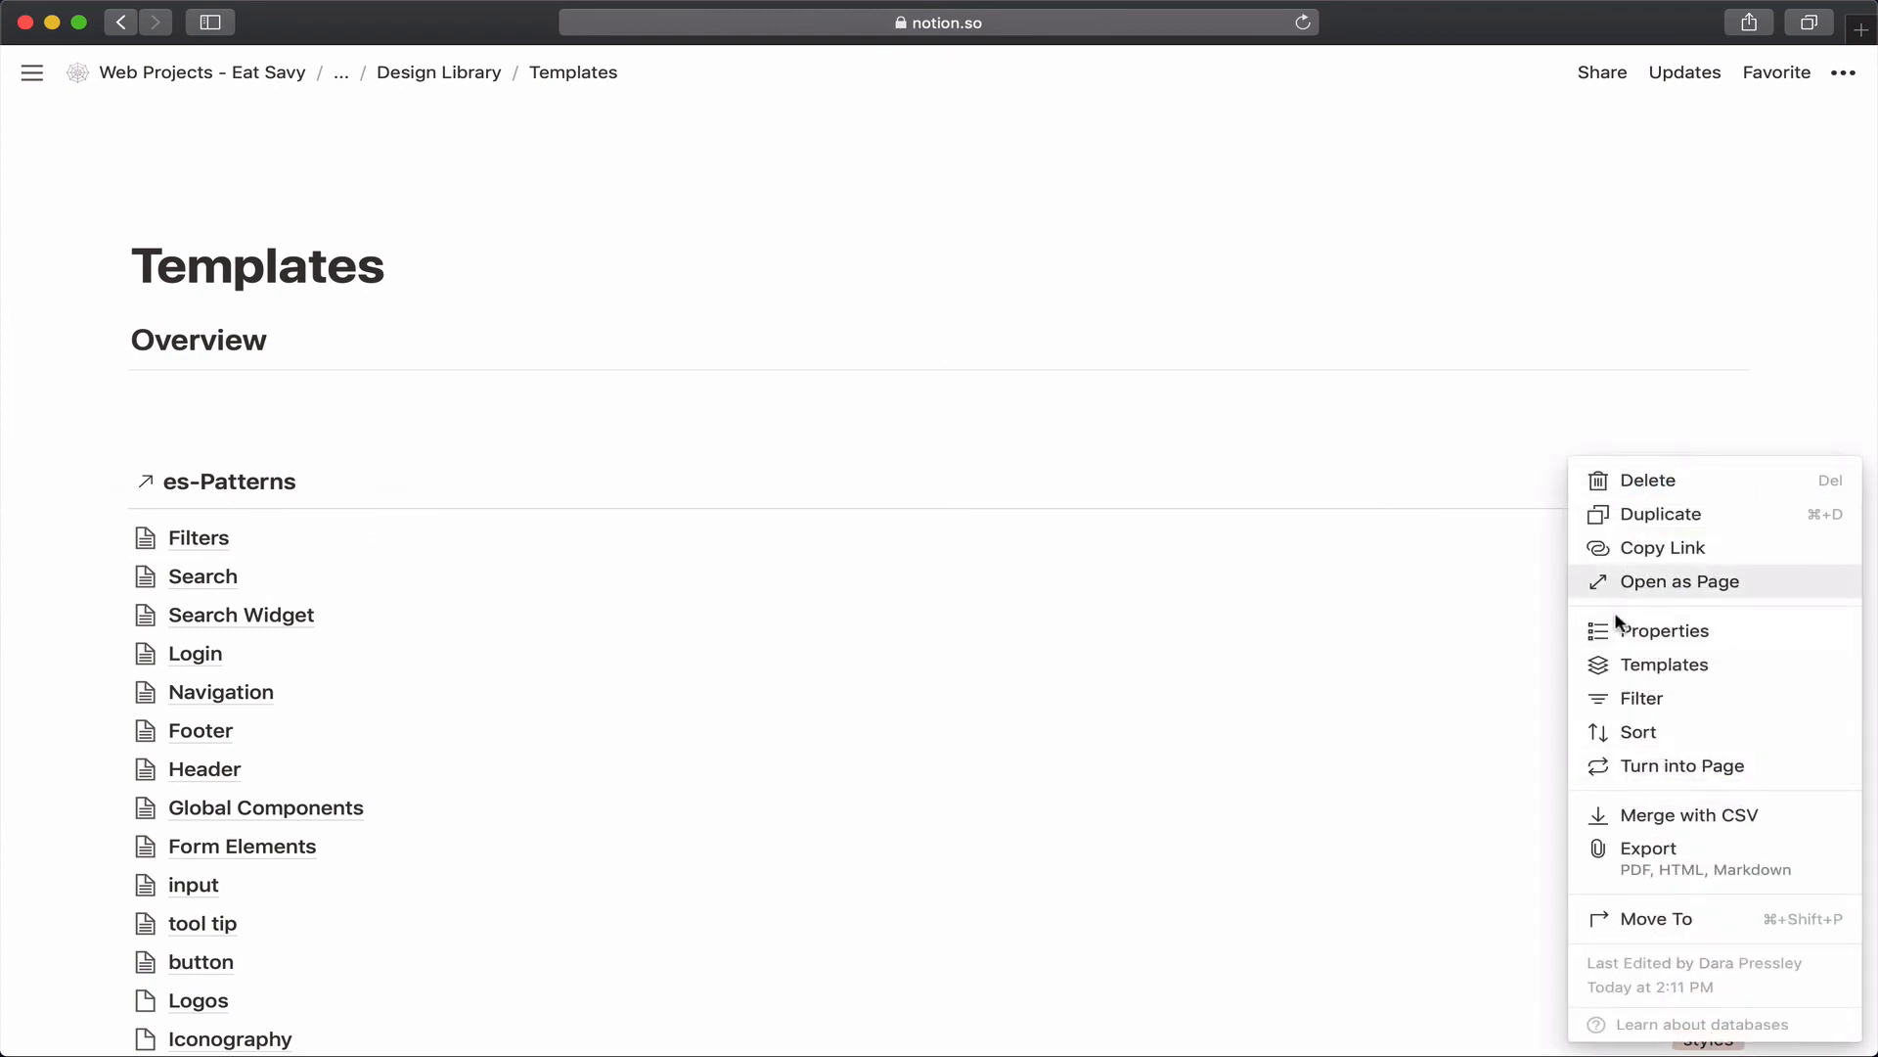
click(1617, 700)
click(1323, 681)
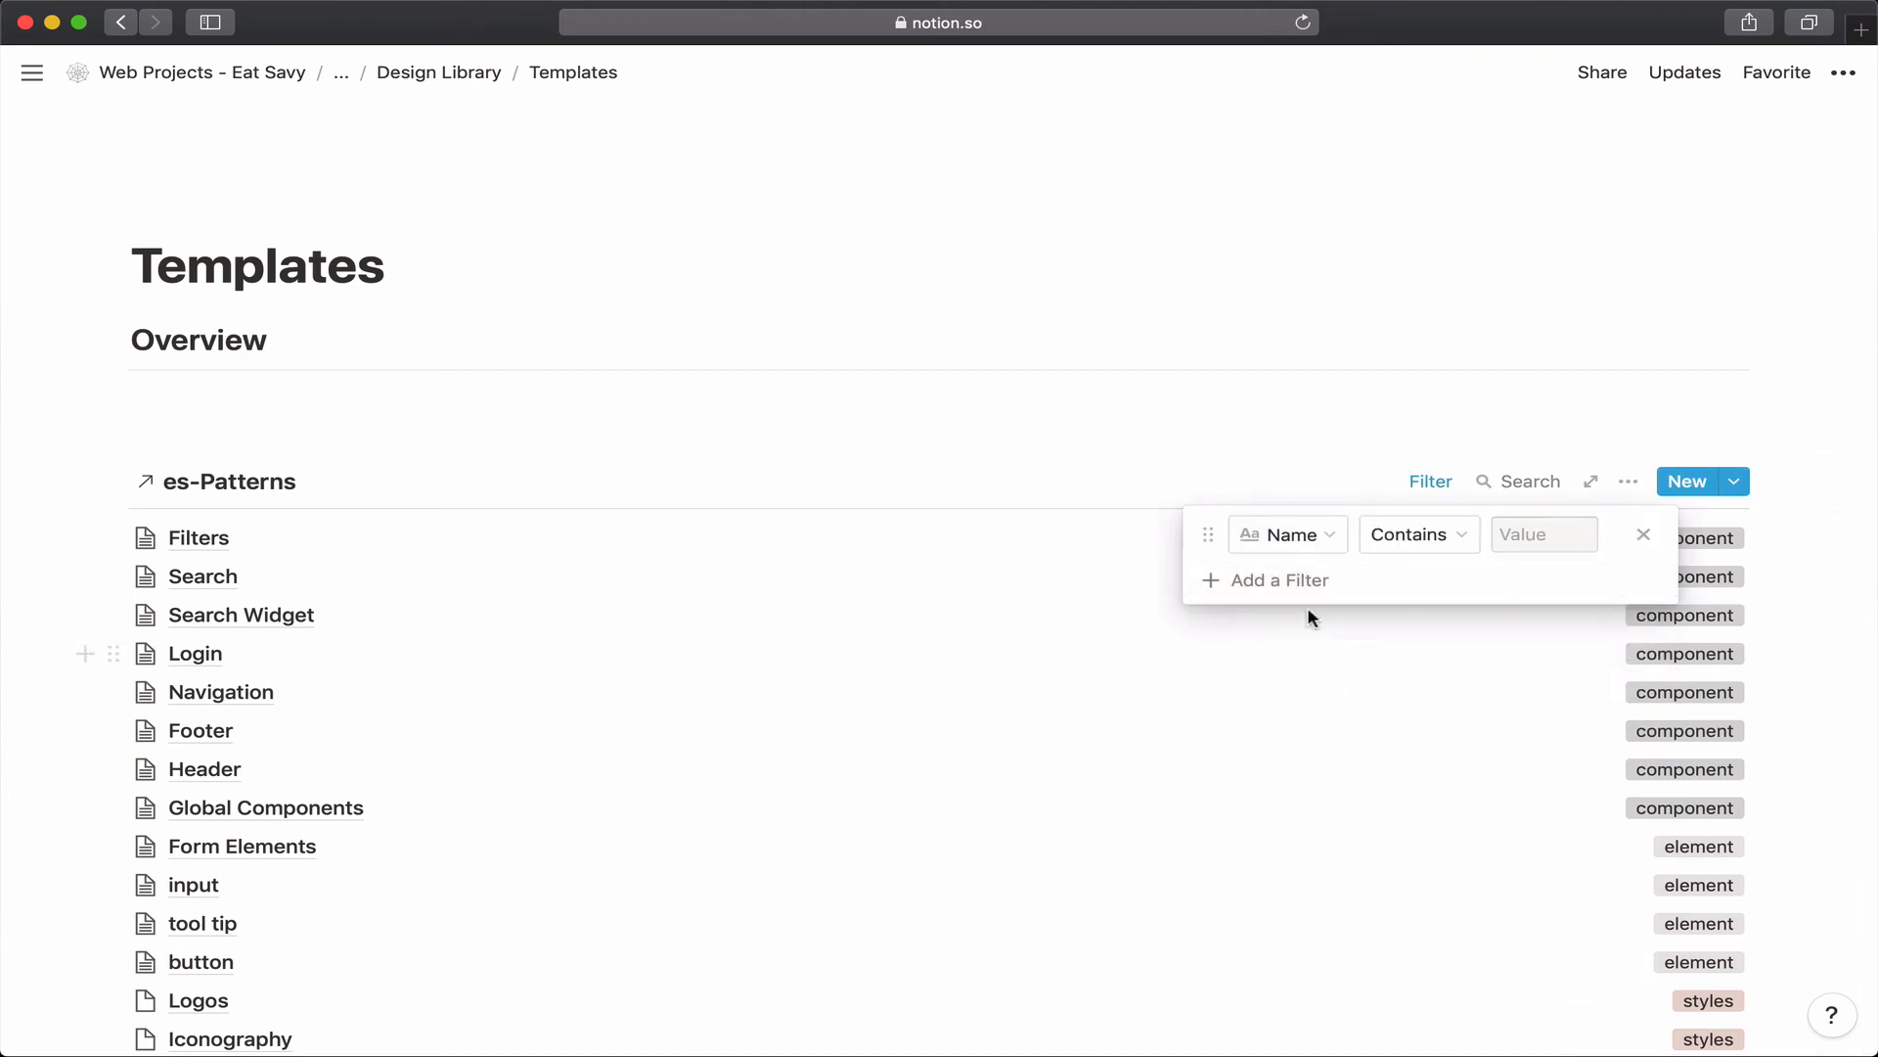
click(1323, 550)
click(1292, 770)
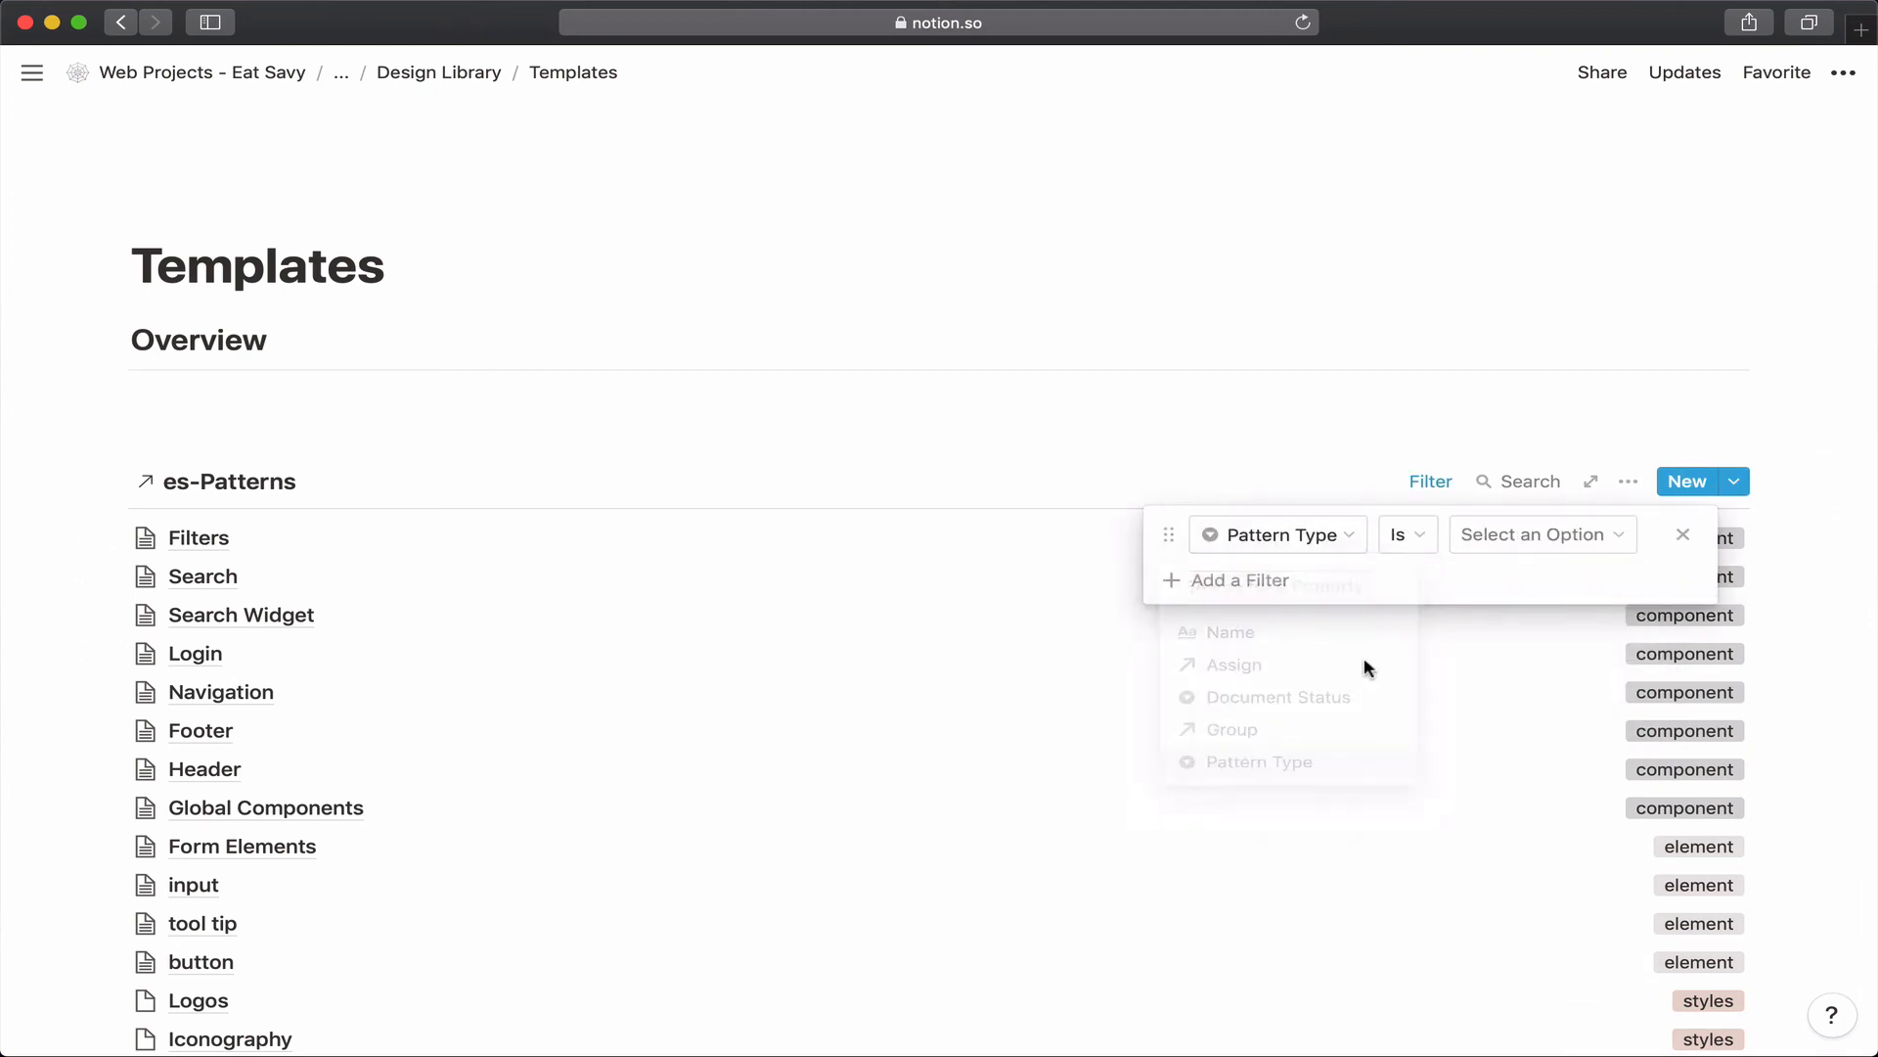
click(1471, 540)
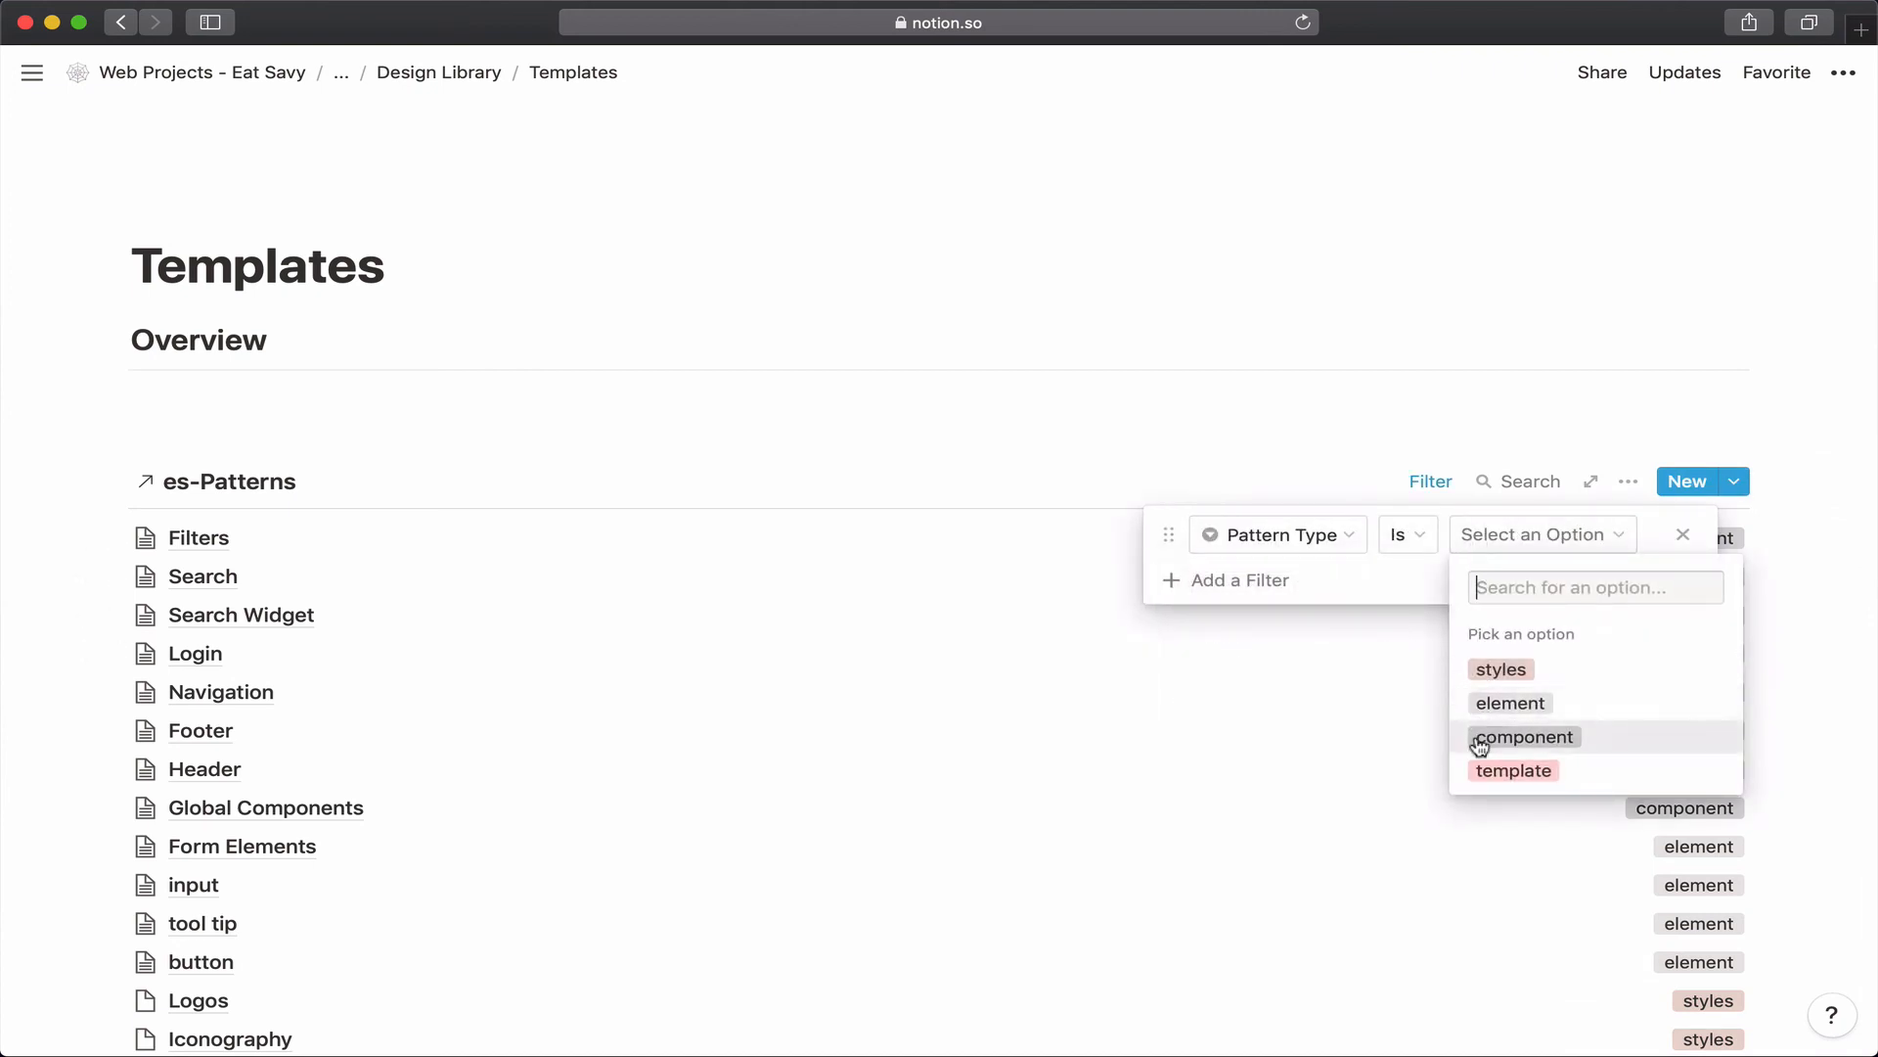
click(1487, 768)
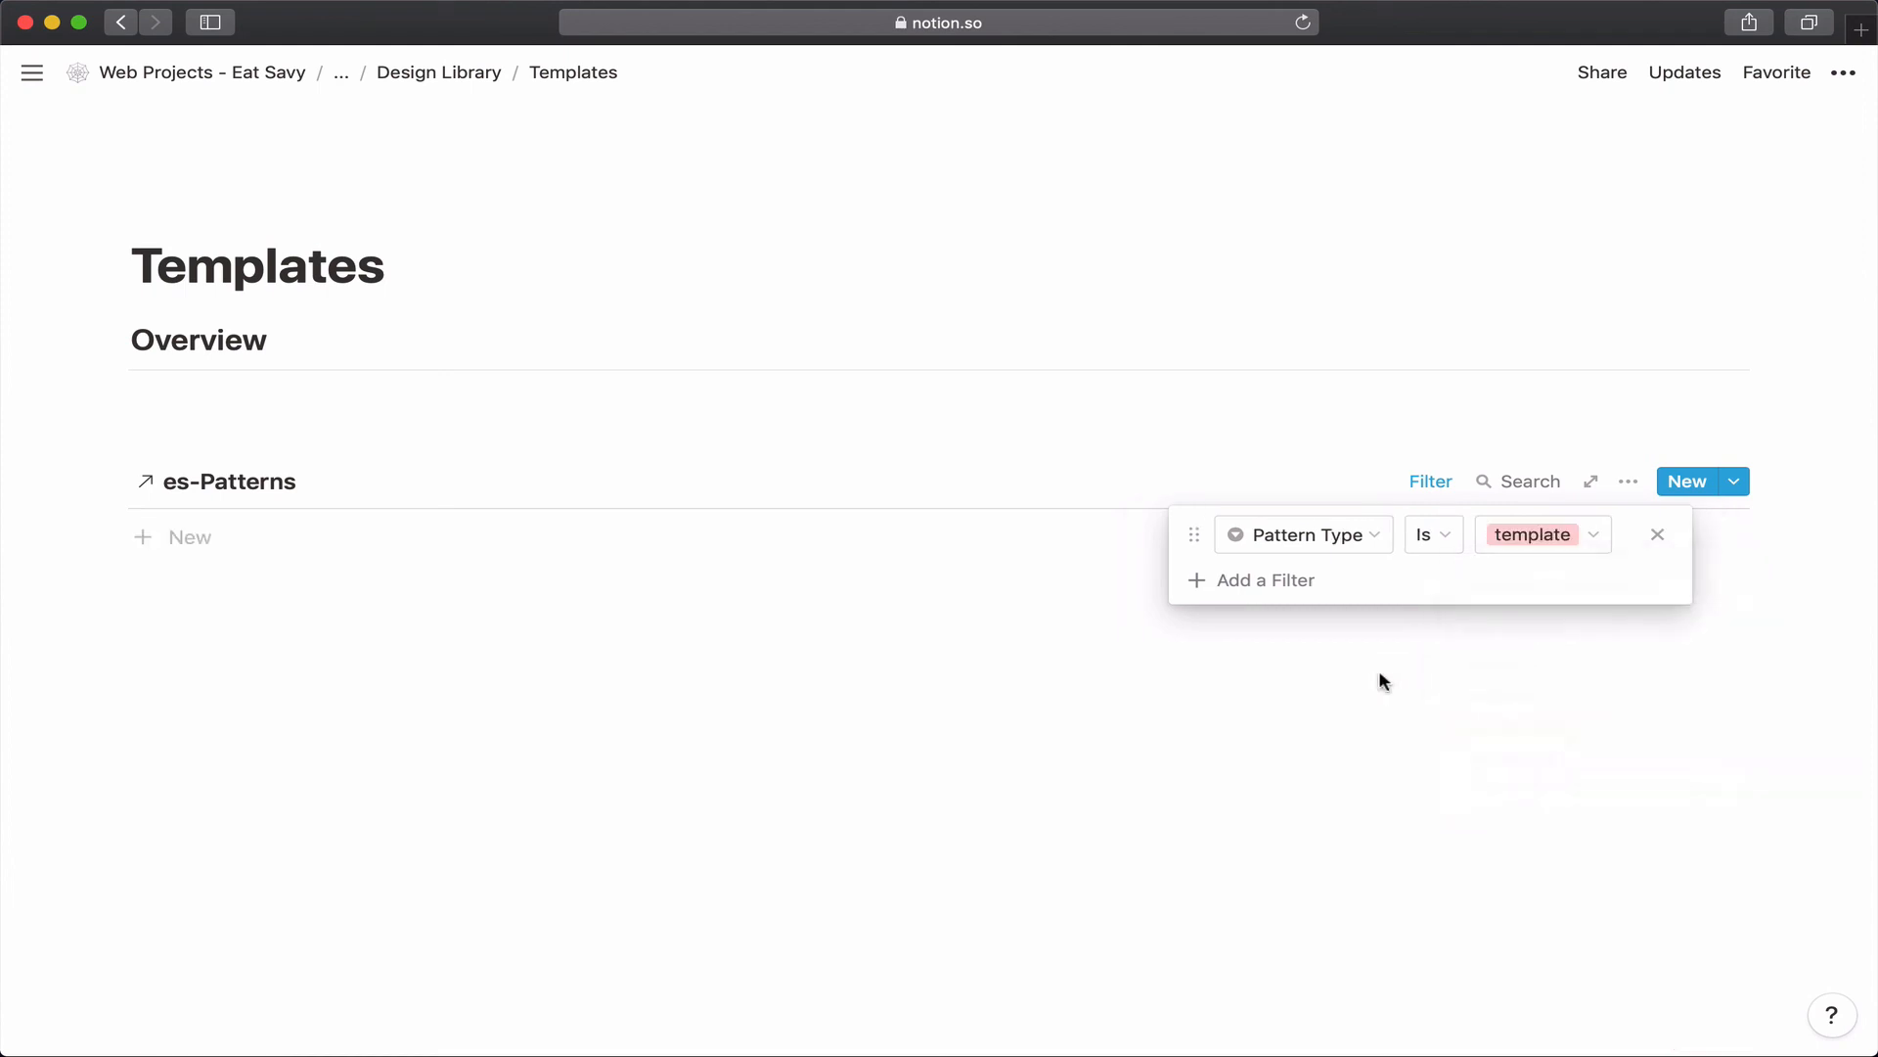
click(1301, 416)
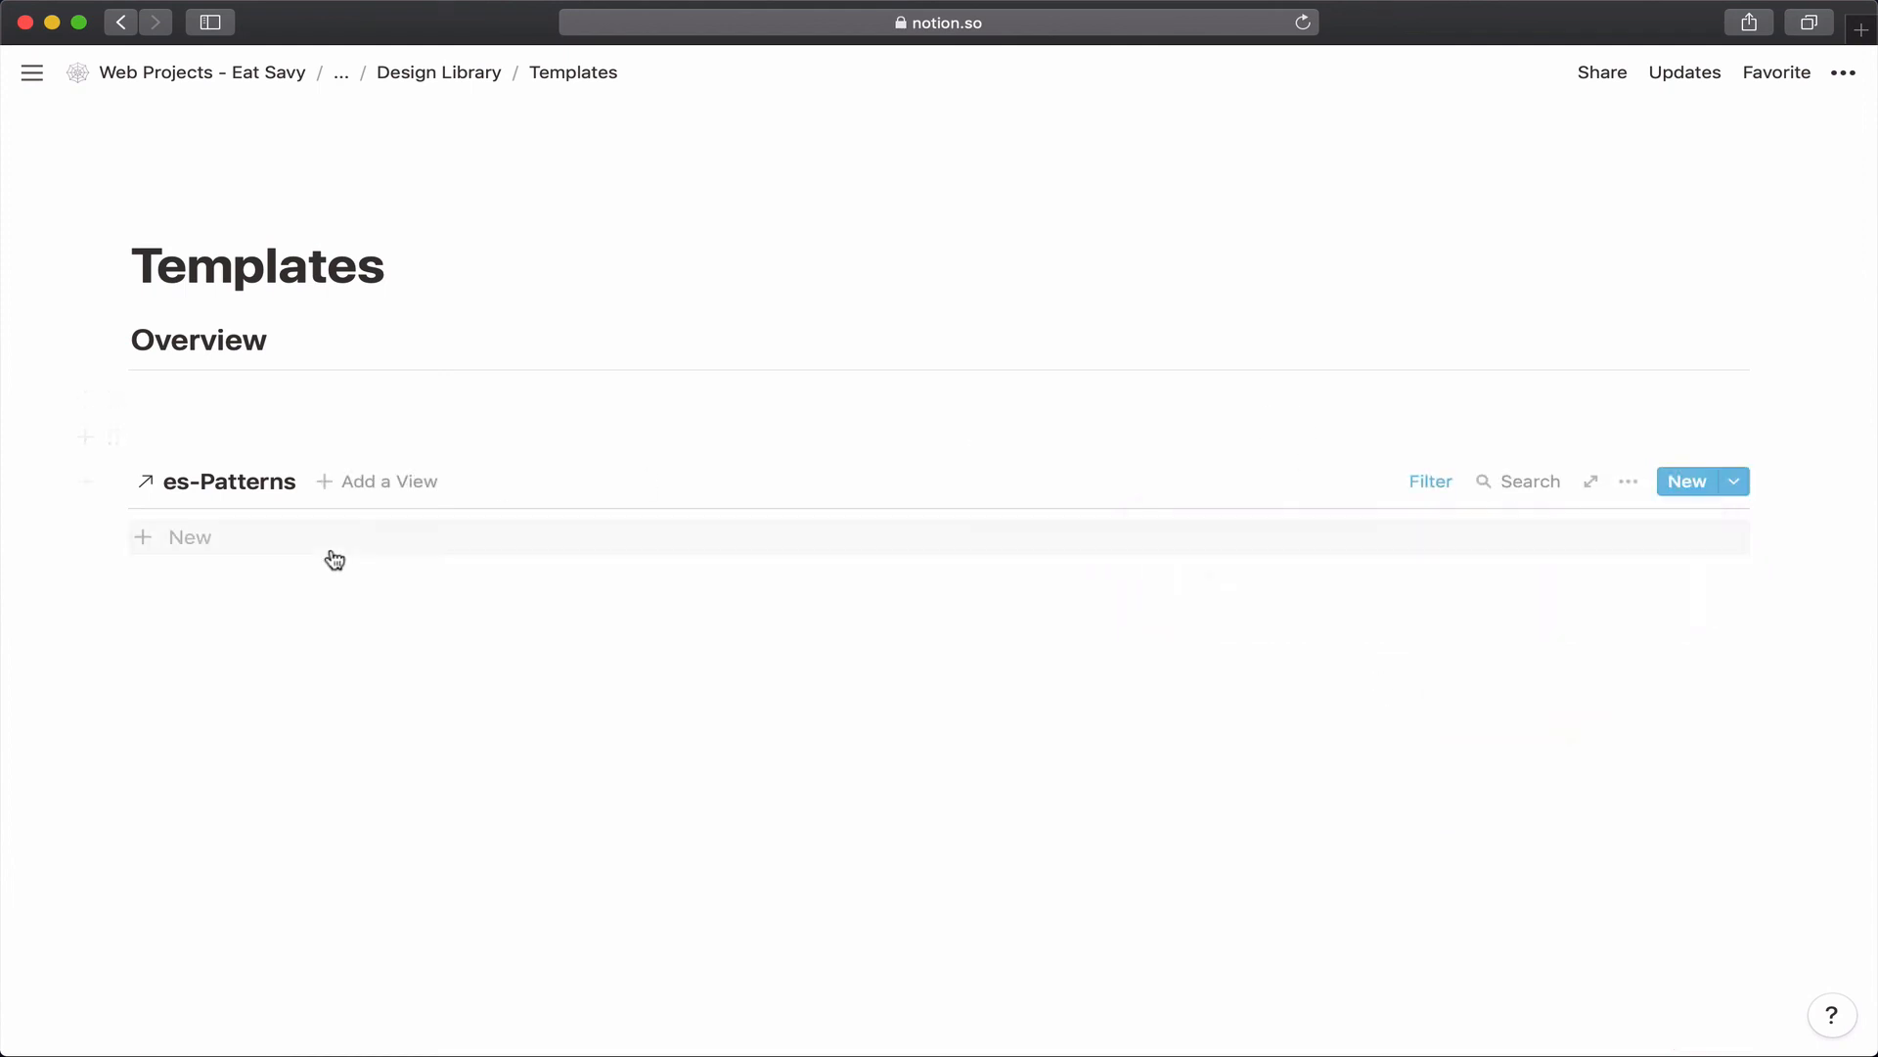